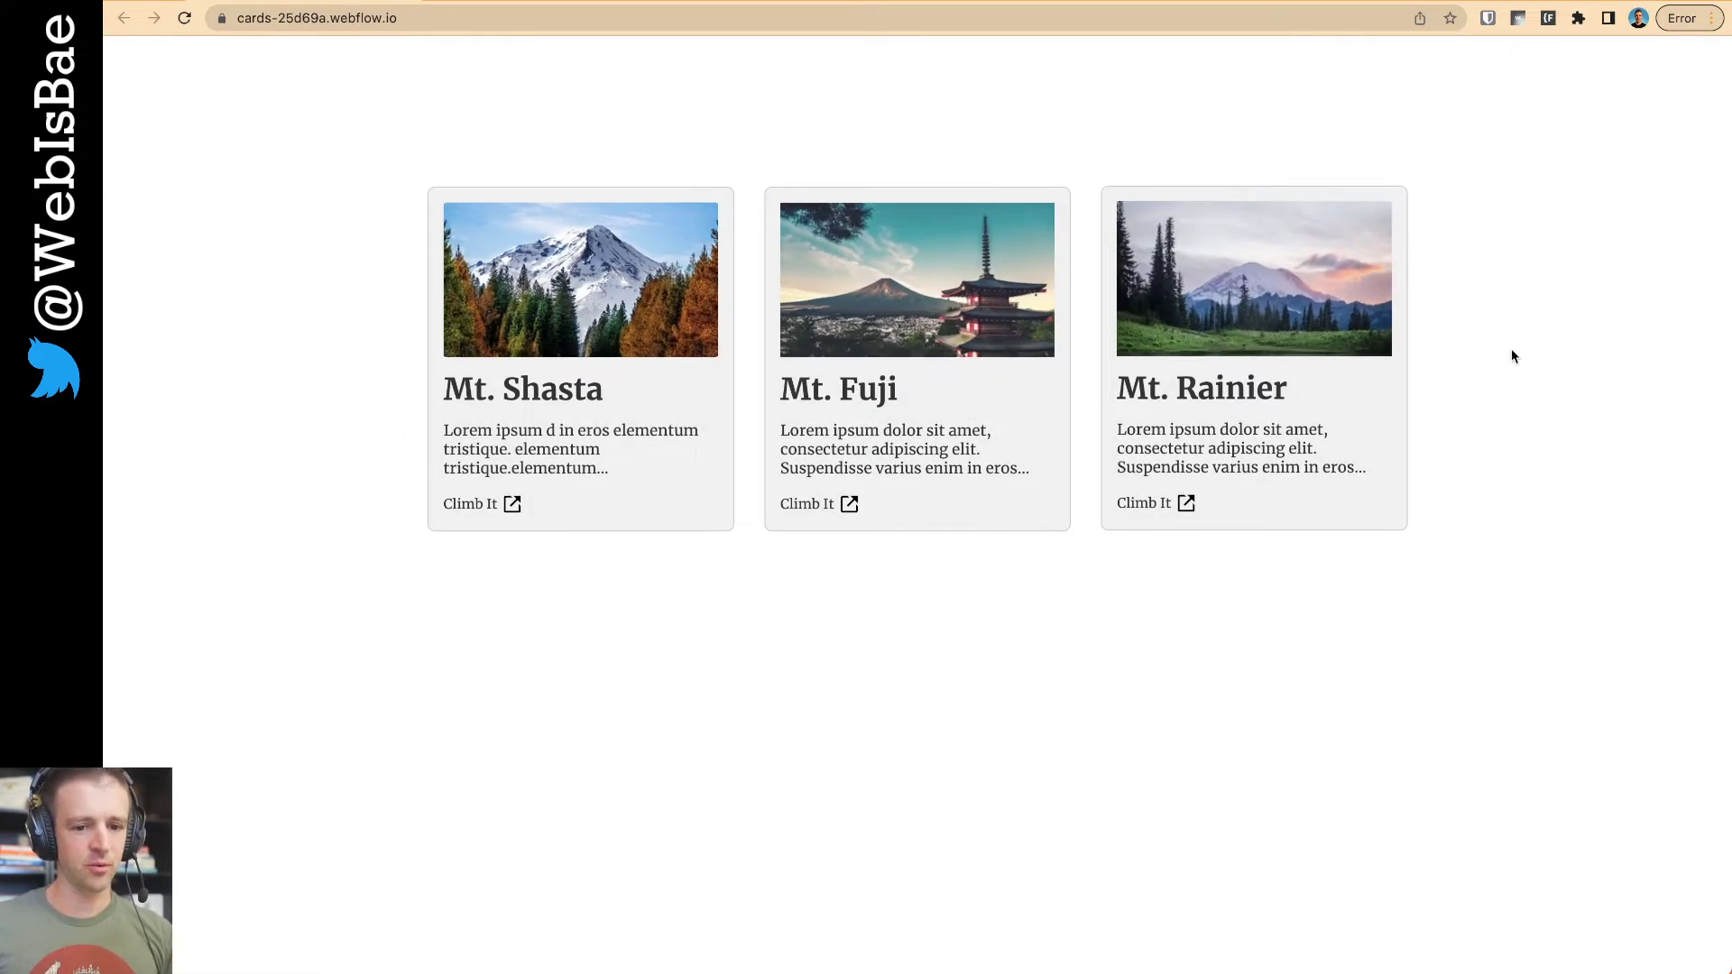
# - Examine the responsive behaviour of the published mountain cards page in the developer tools, and close them
pyautogui.press('super+alt+i')
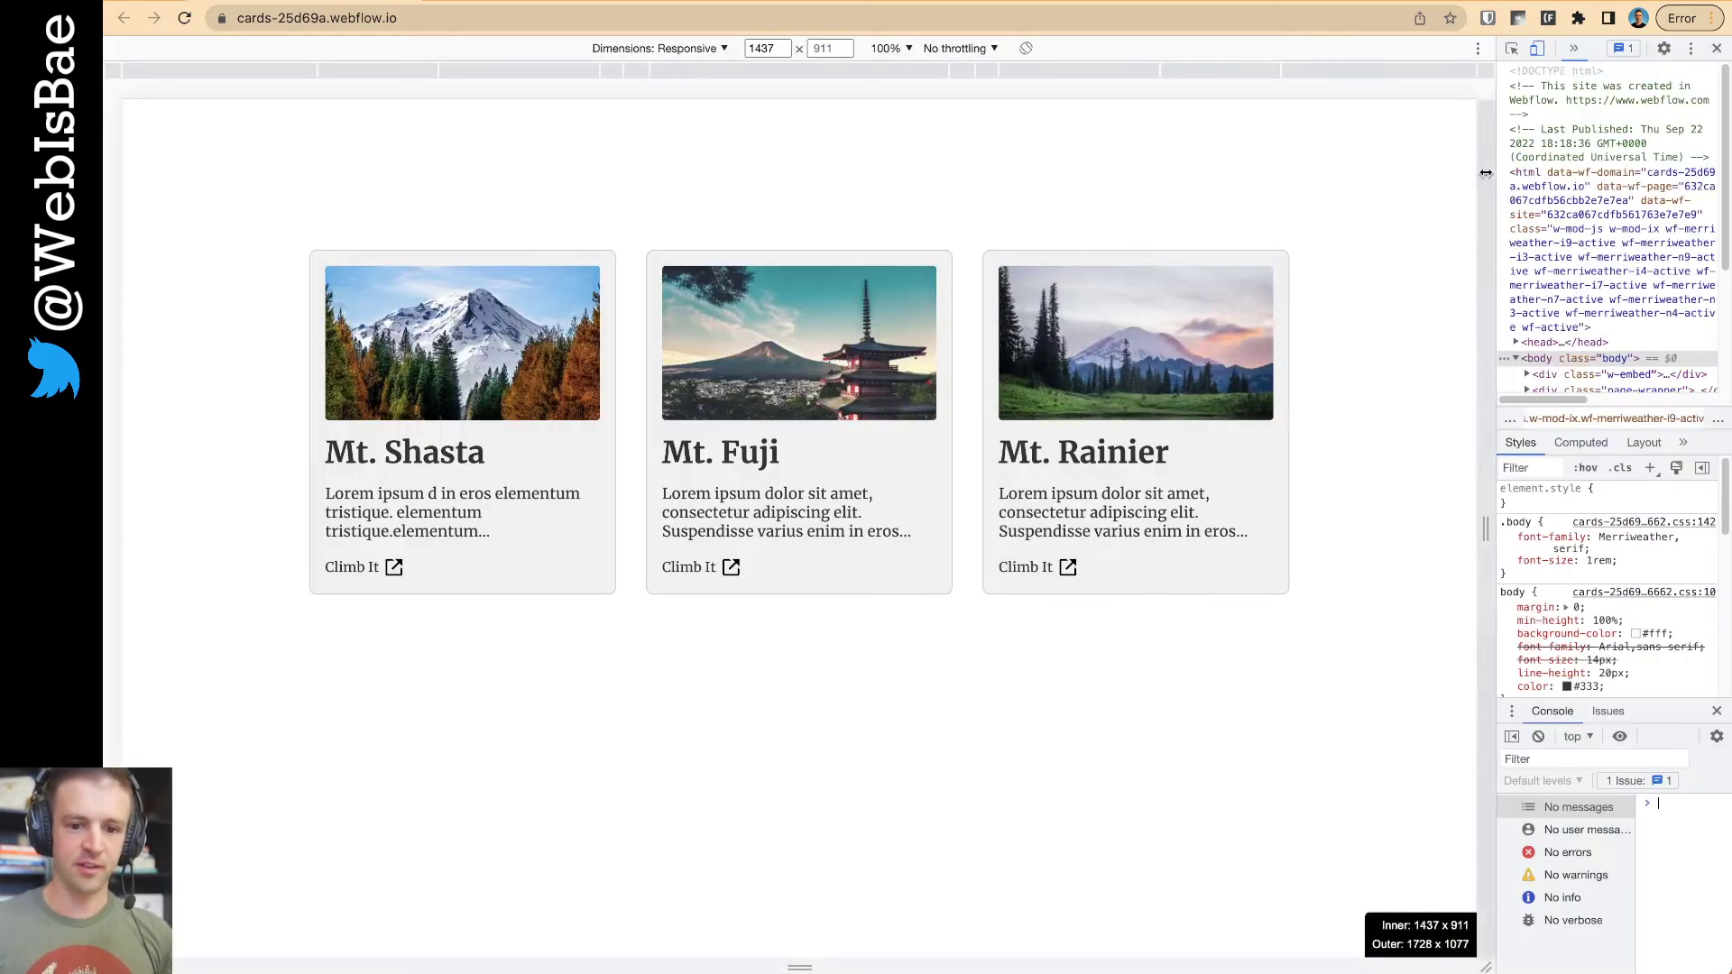
pyautogui.moveTo(1482, 526)
pyautogui.mouseDown()
pyautogui.moveTo(1010, 511)
pyautogui.moveTo(1488, 527)
pyautogui.mouseUp()
pyautogui.click(1716, 48)
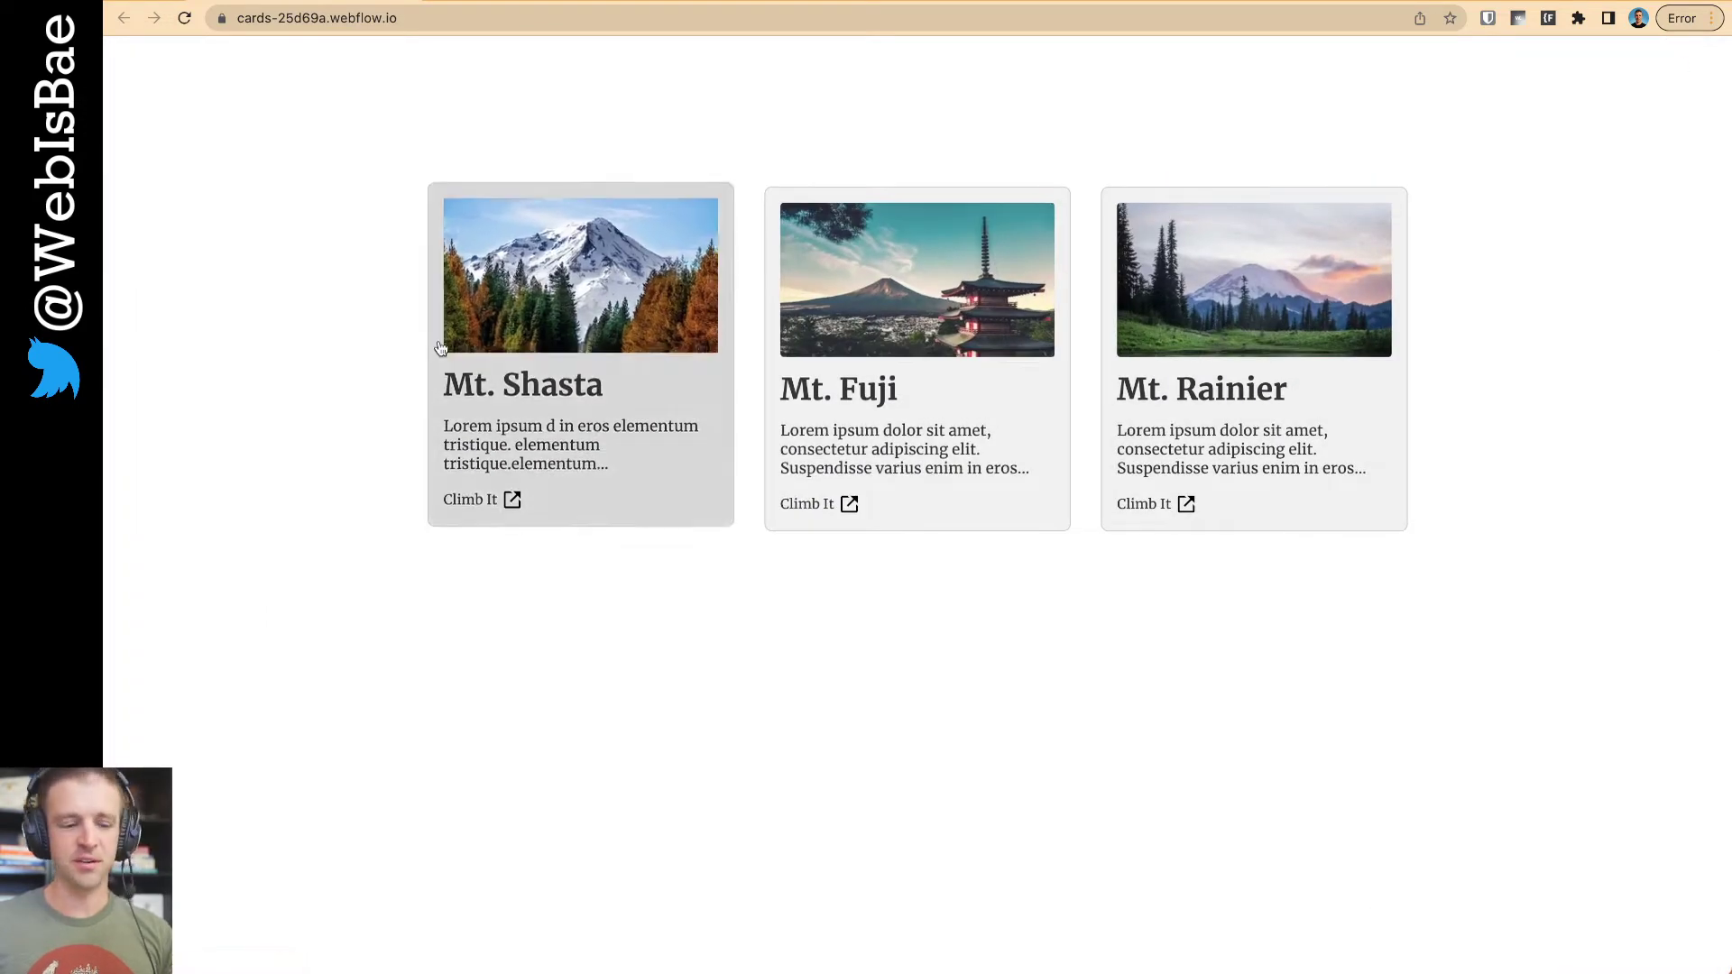
# - Switch to the Notion Agenda page and review the Cards checklist from Client First v2 to interaction Design
pyautogui.click(747, 9)
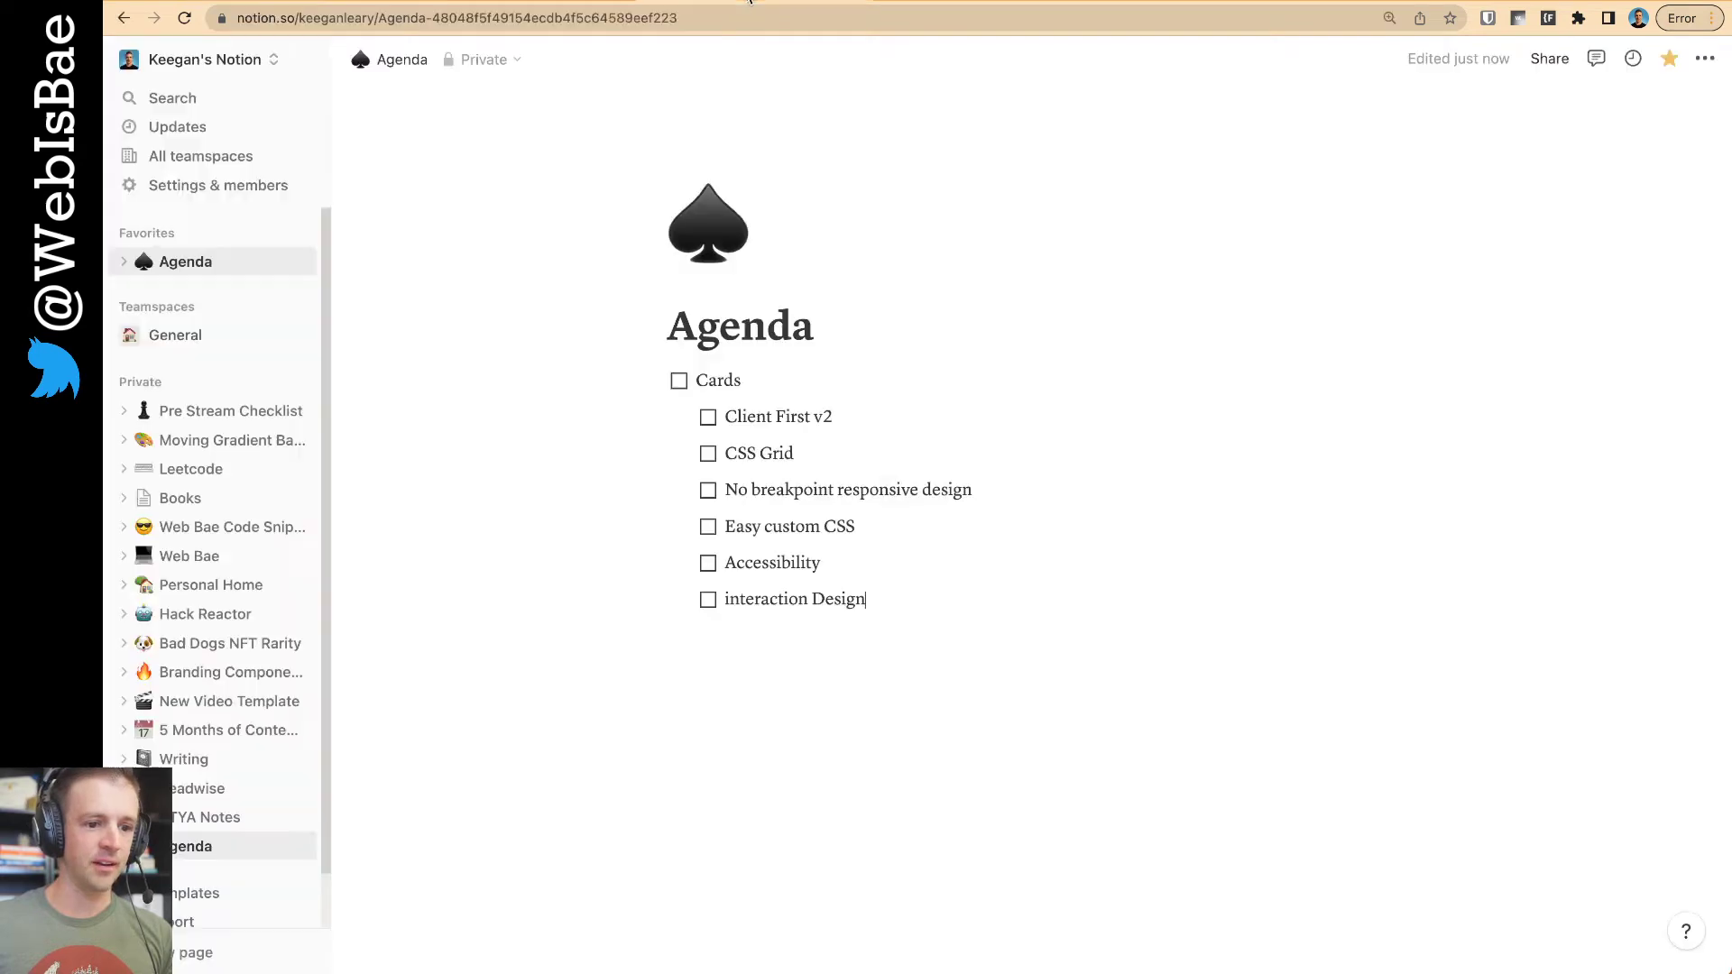
pyautogui.doubleClick(768, 420)
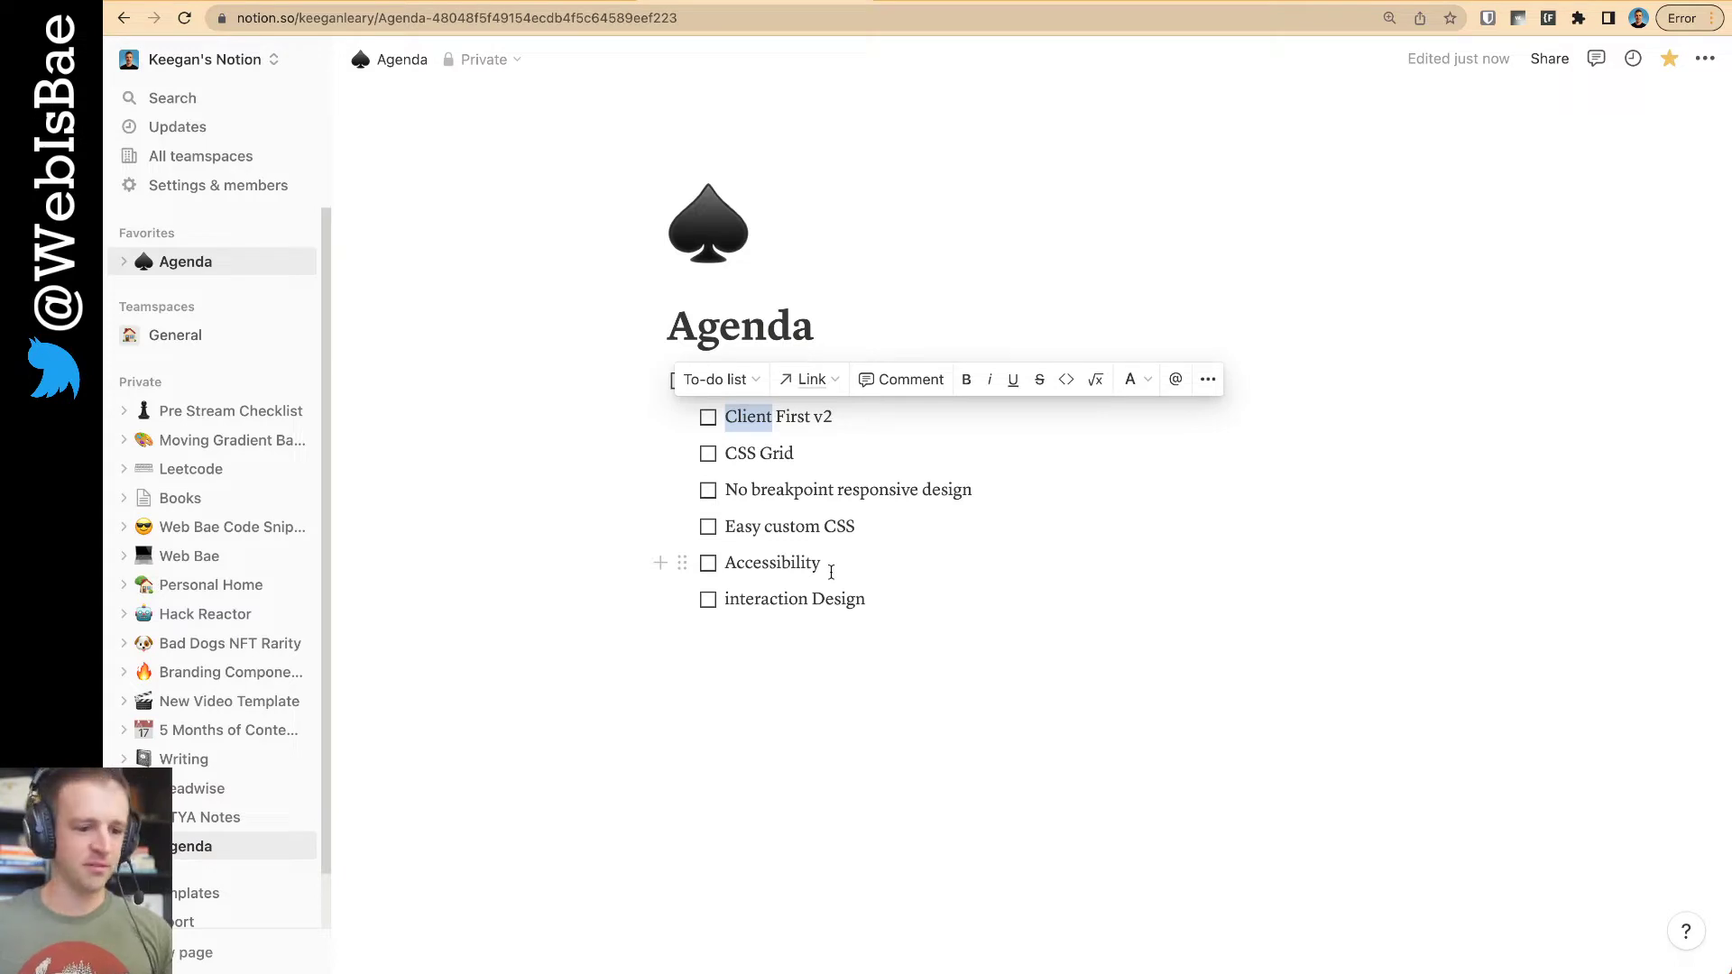
pyautogui.doubleClick(769, 451)
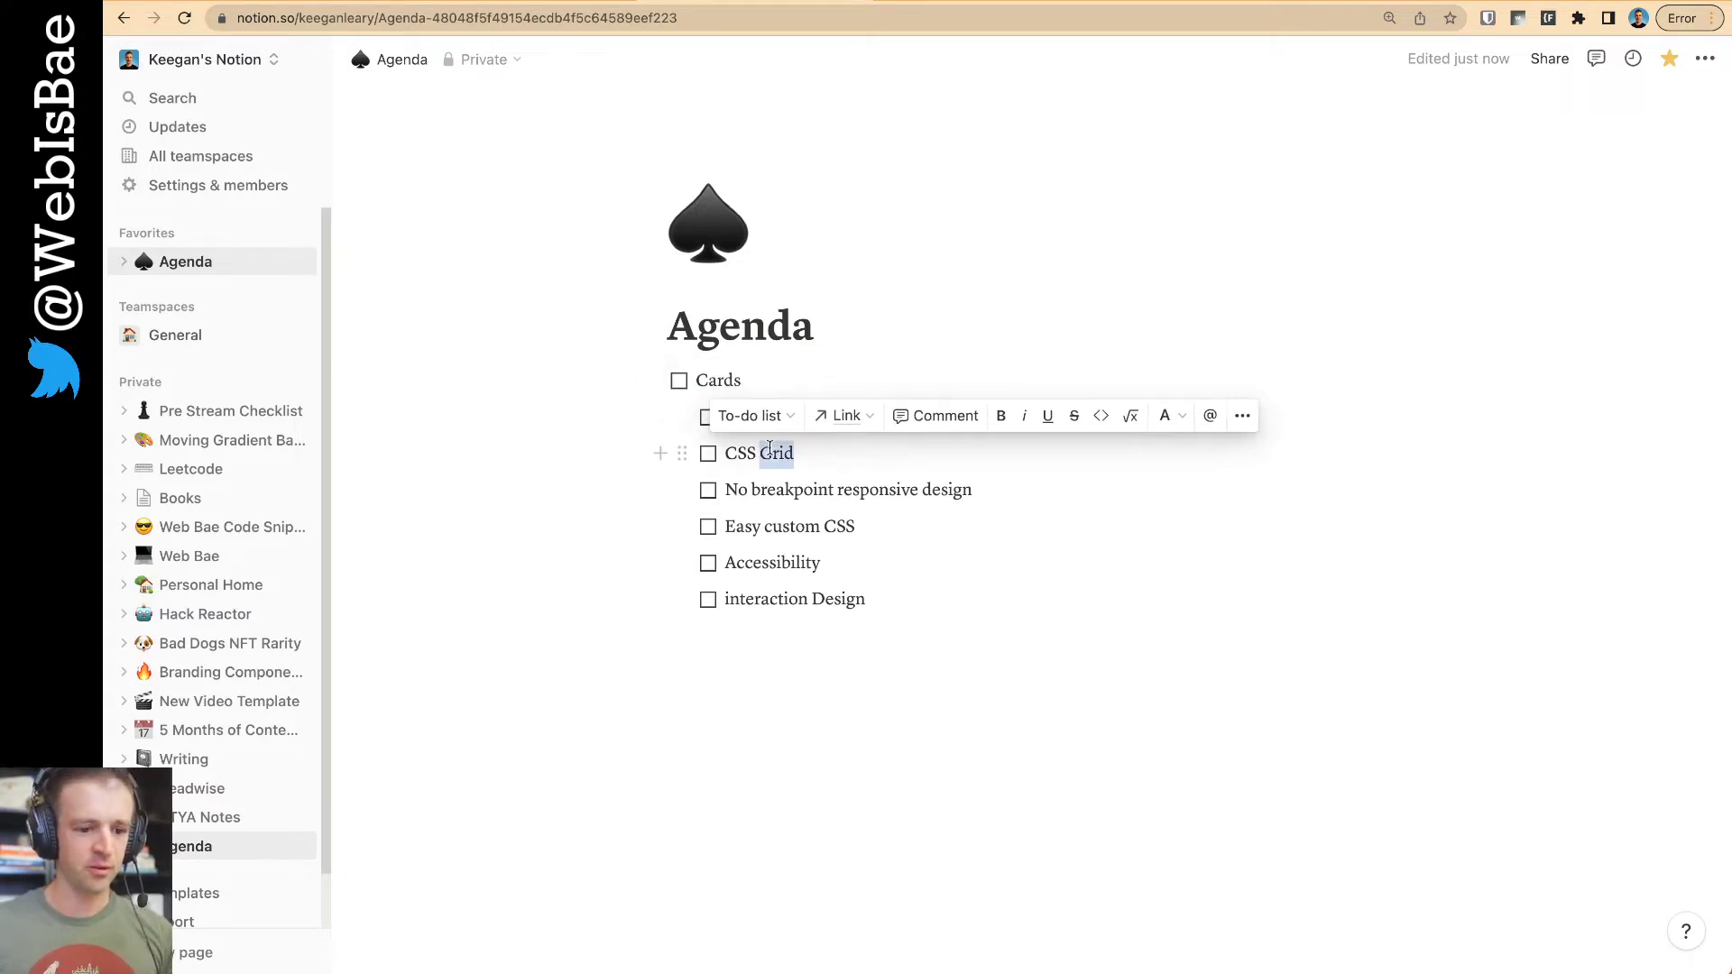
pyautogui.doubleClick(803, 489)
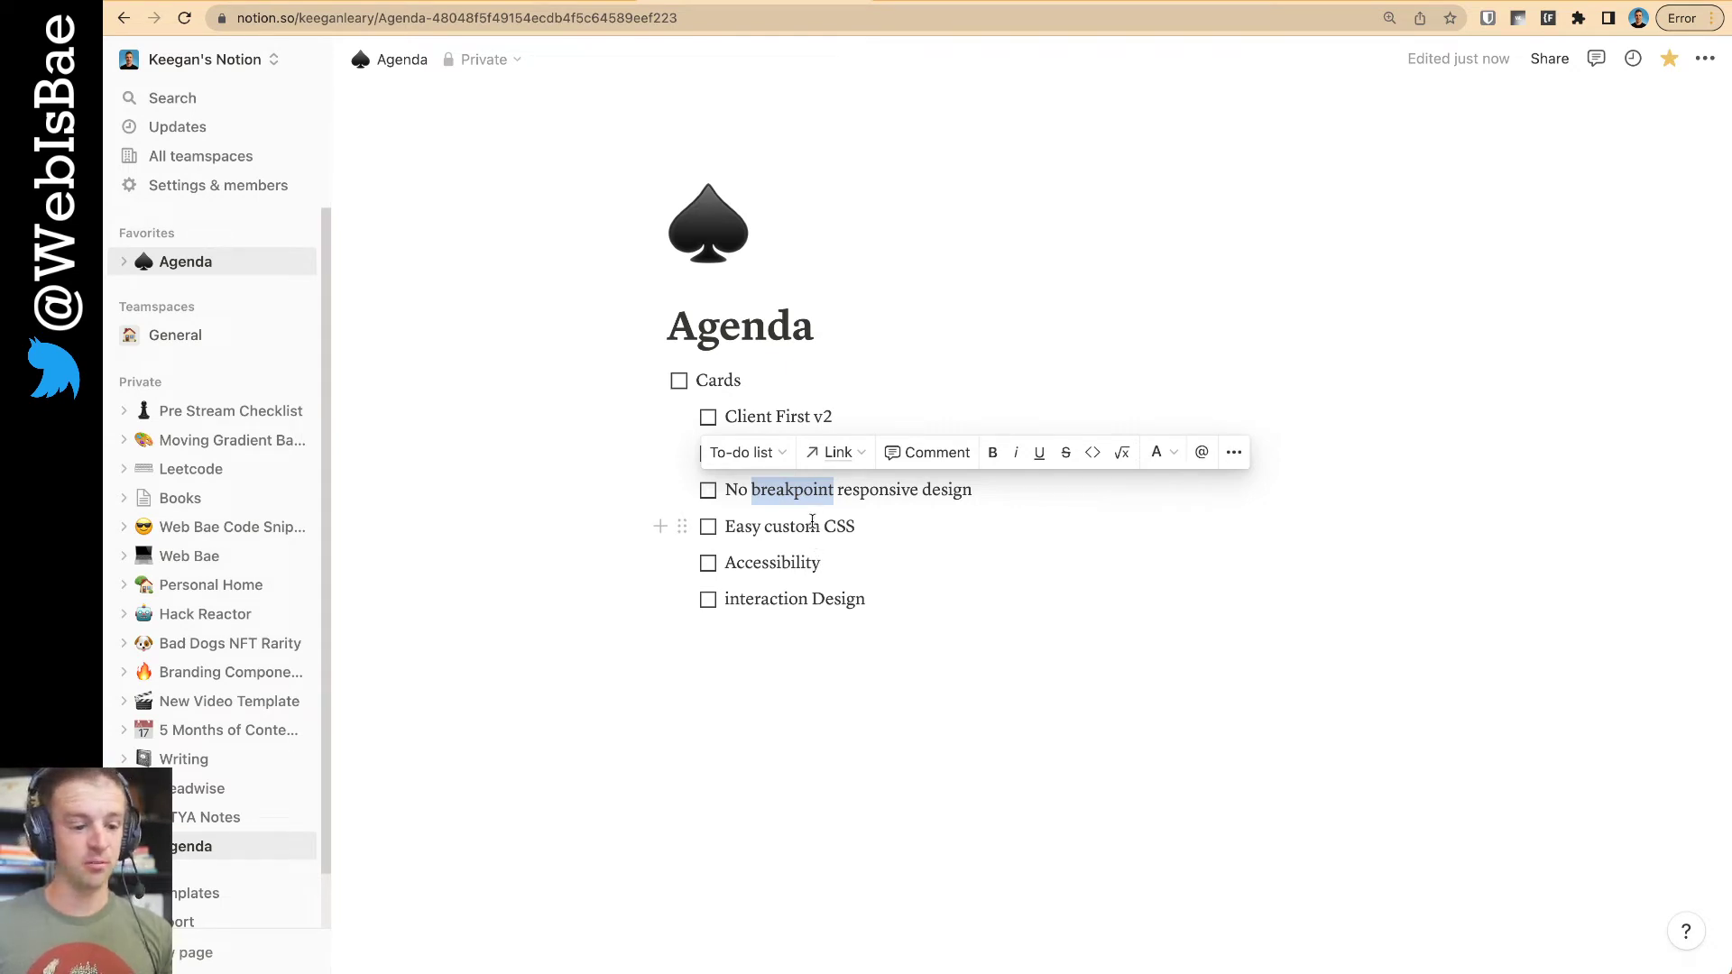
pyautogui.doubleClick(792, 526)
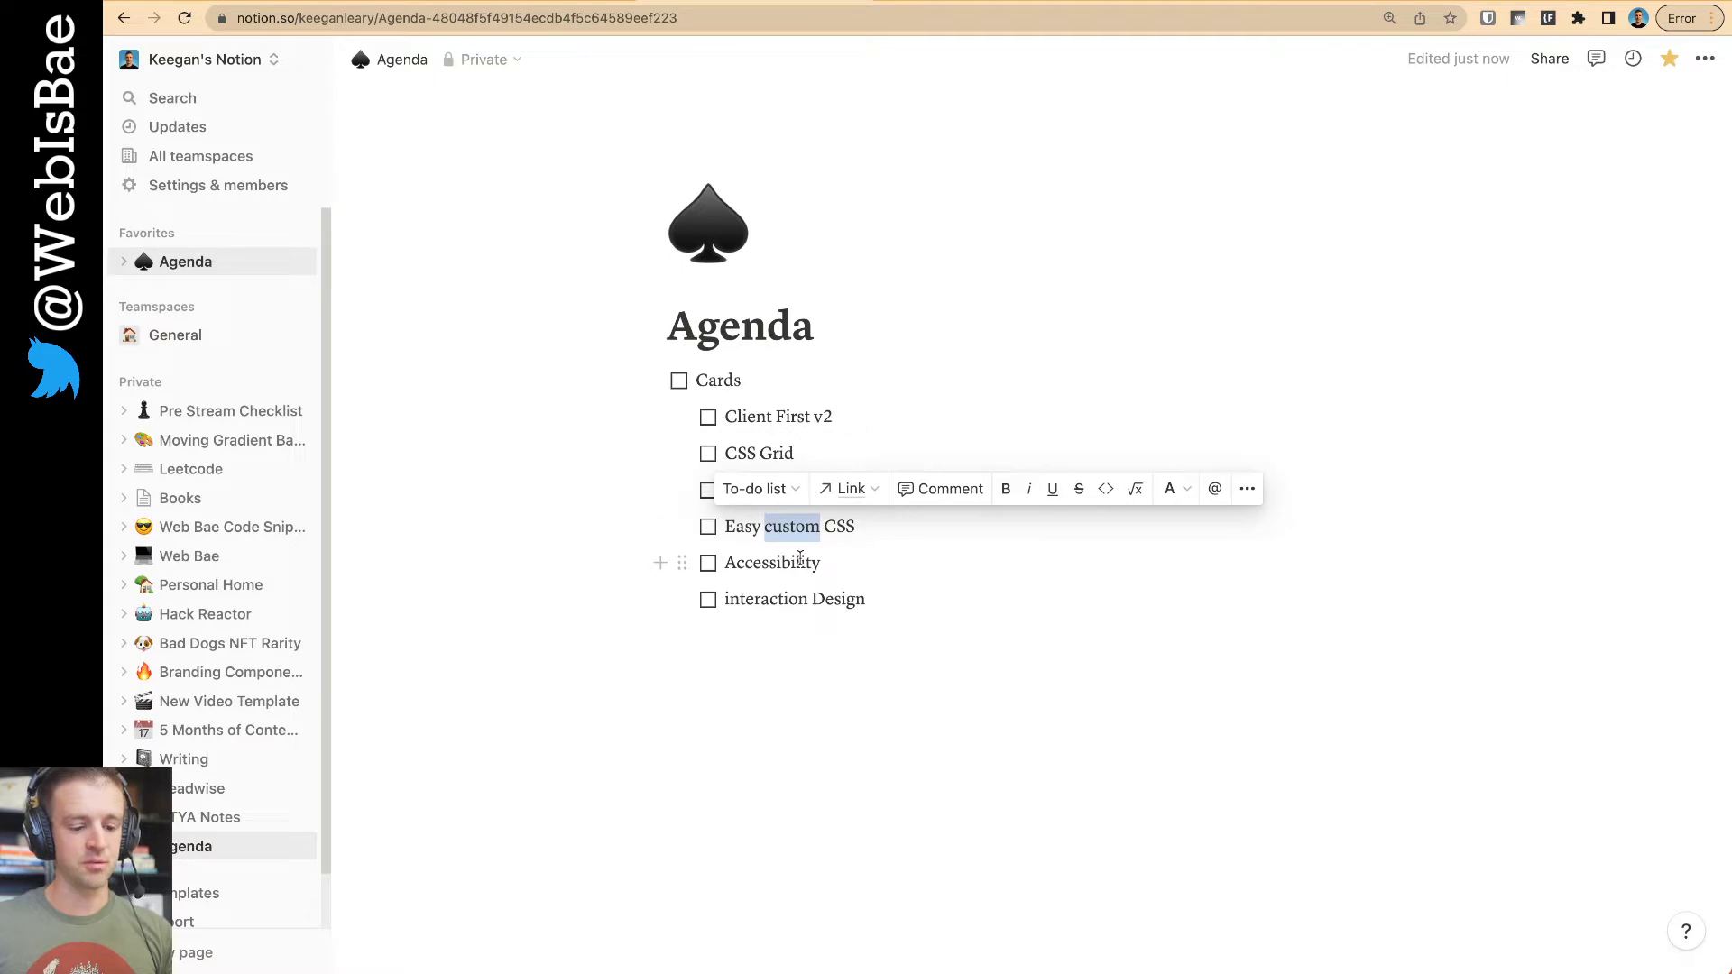
pyautogui.doubleClick(798, 562)
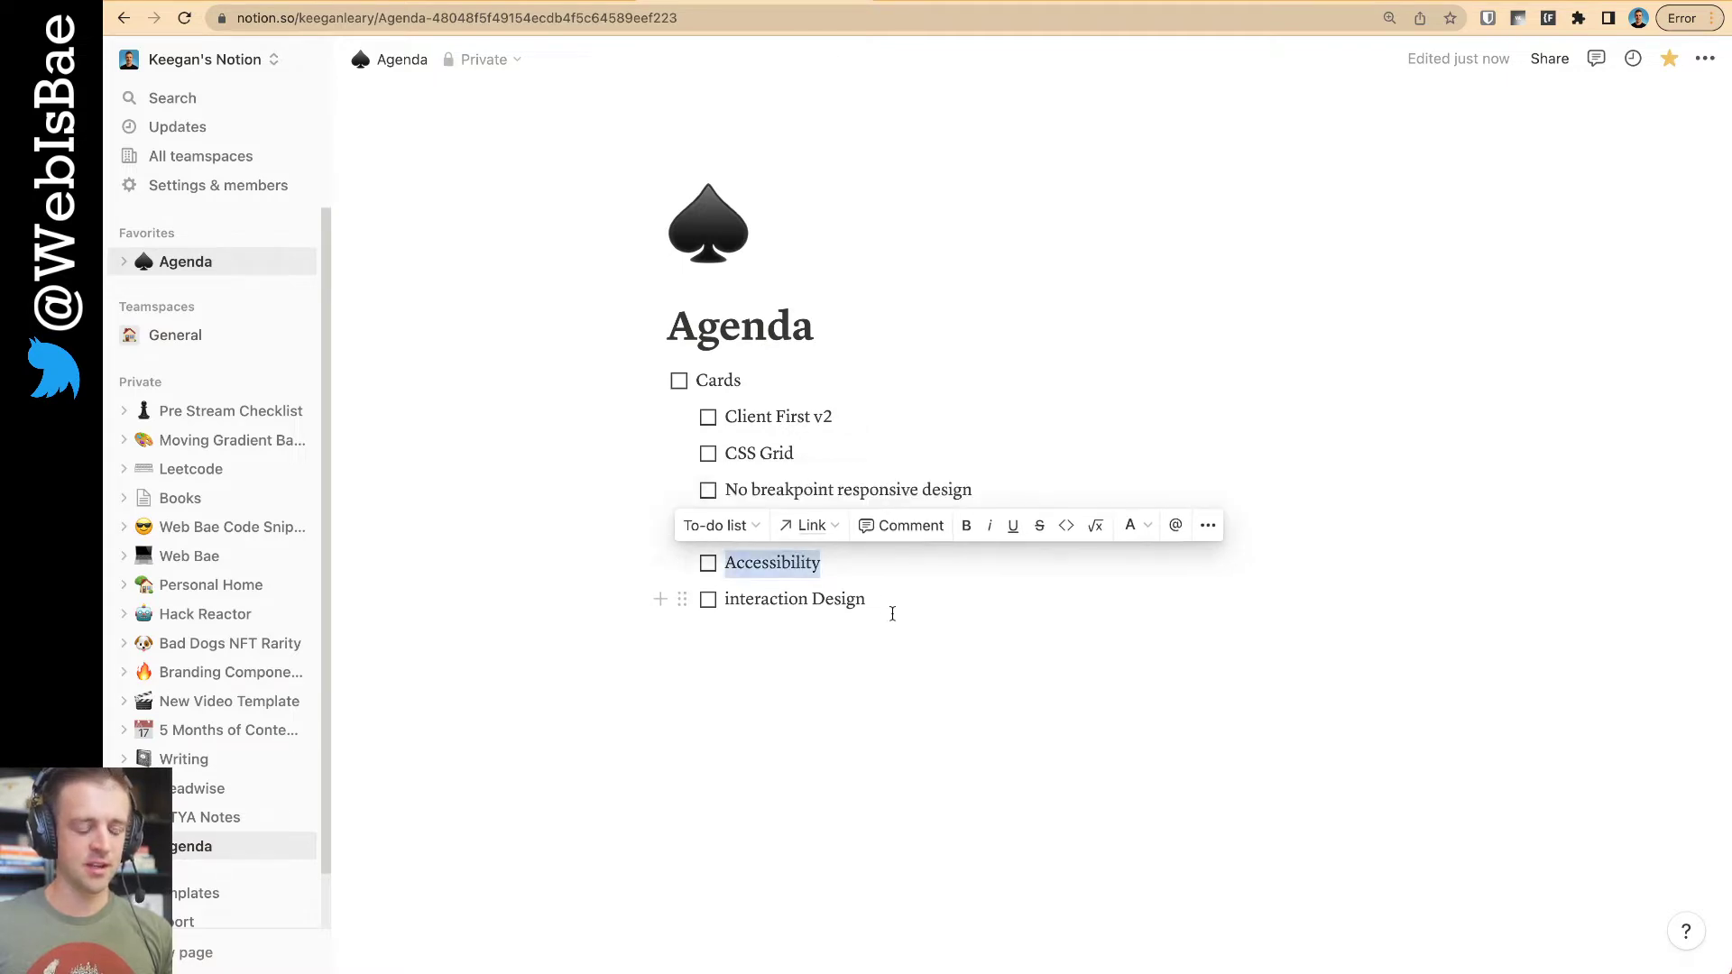
pyautogui.click(794, 591)
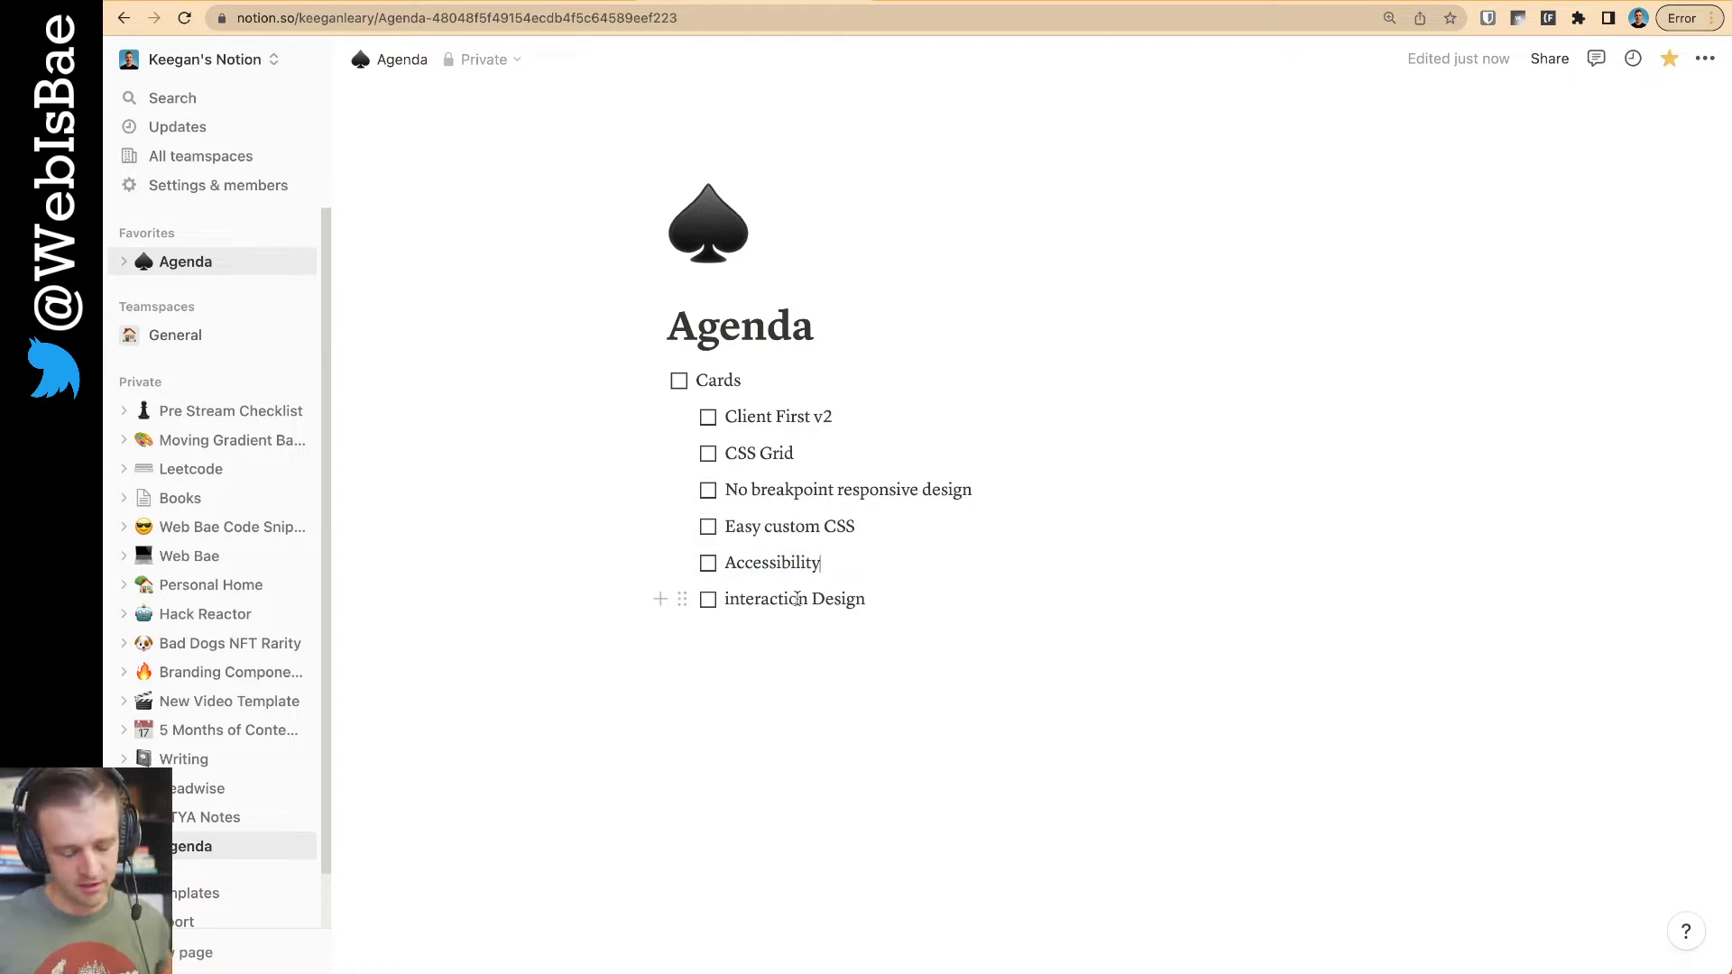
# - Switch to the Webflow Designer and select the padding-vertical block inside section_cards
pyautogui.hotkey('ctrl', 'Tab')
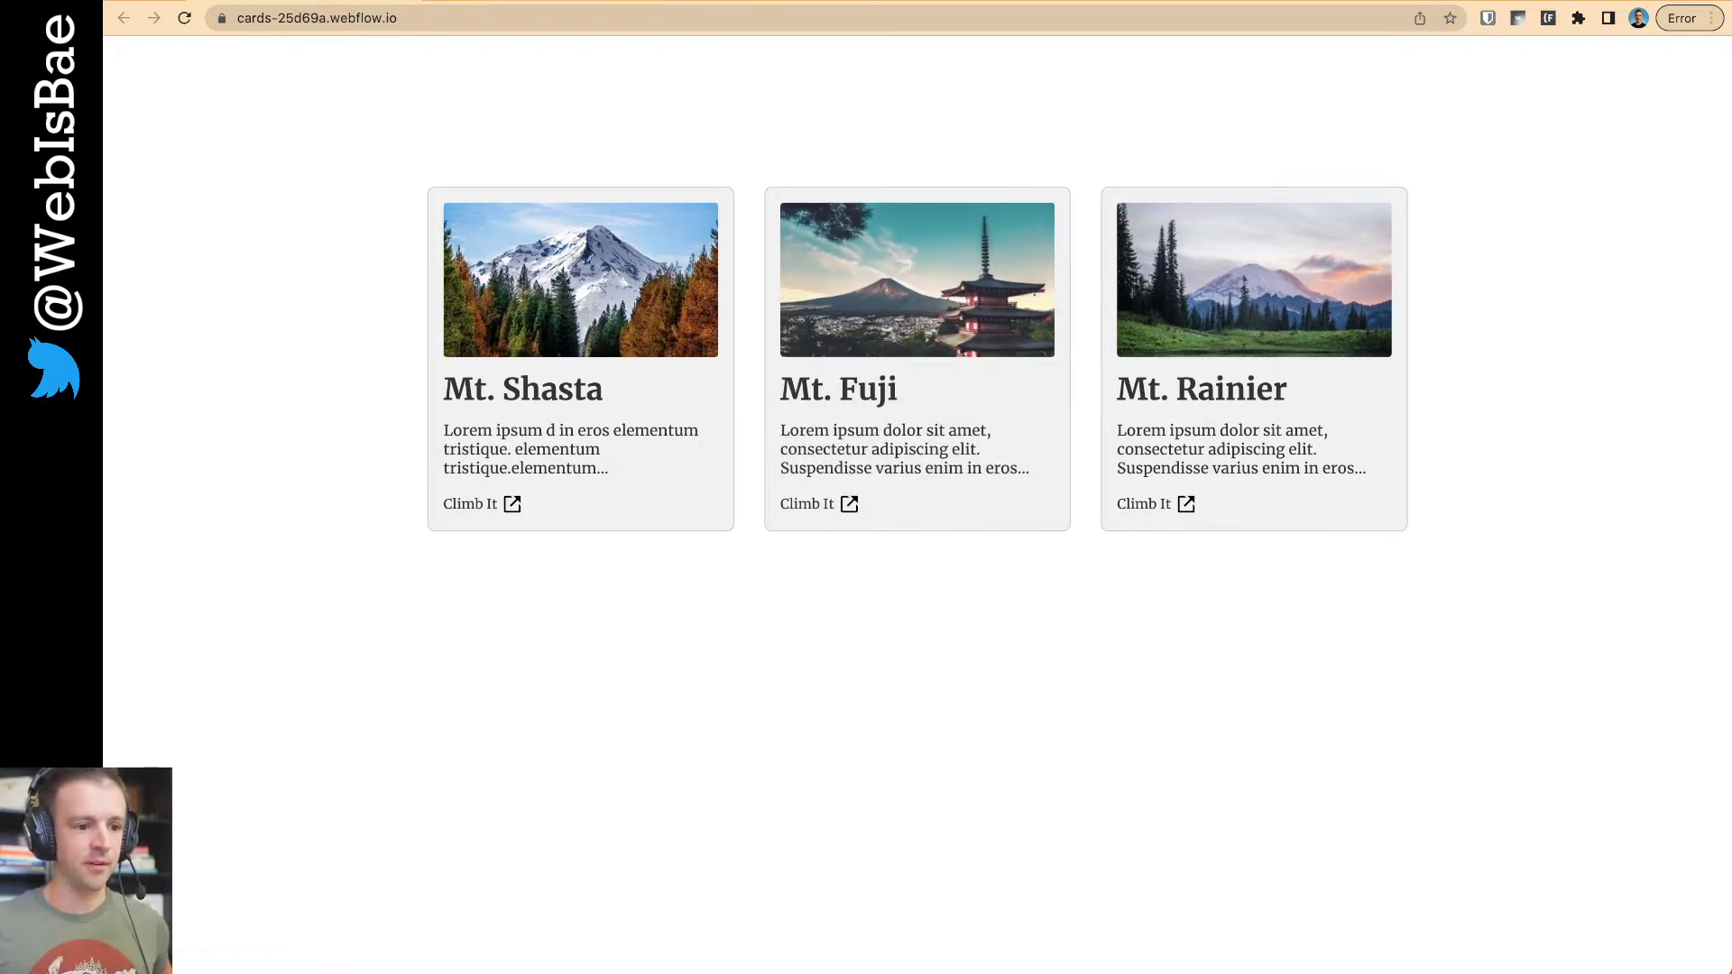
pyautogui.hotkey('ctrl', 'Tab')
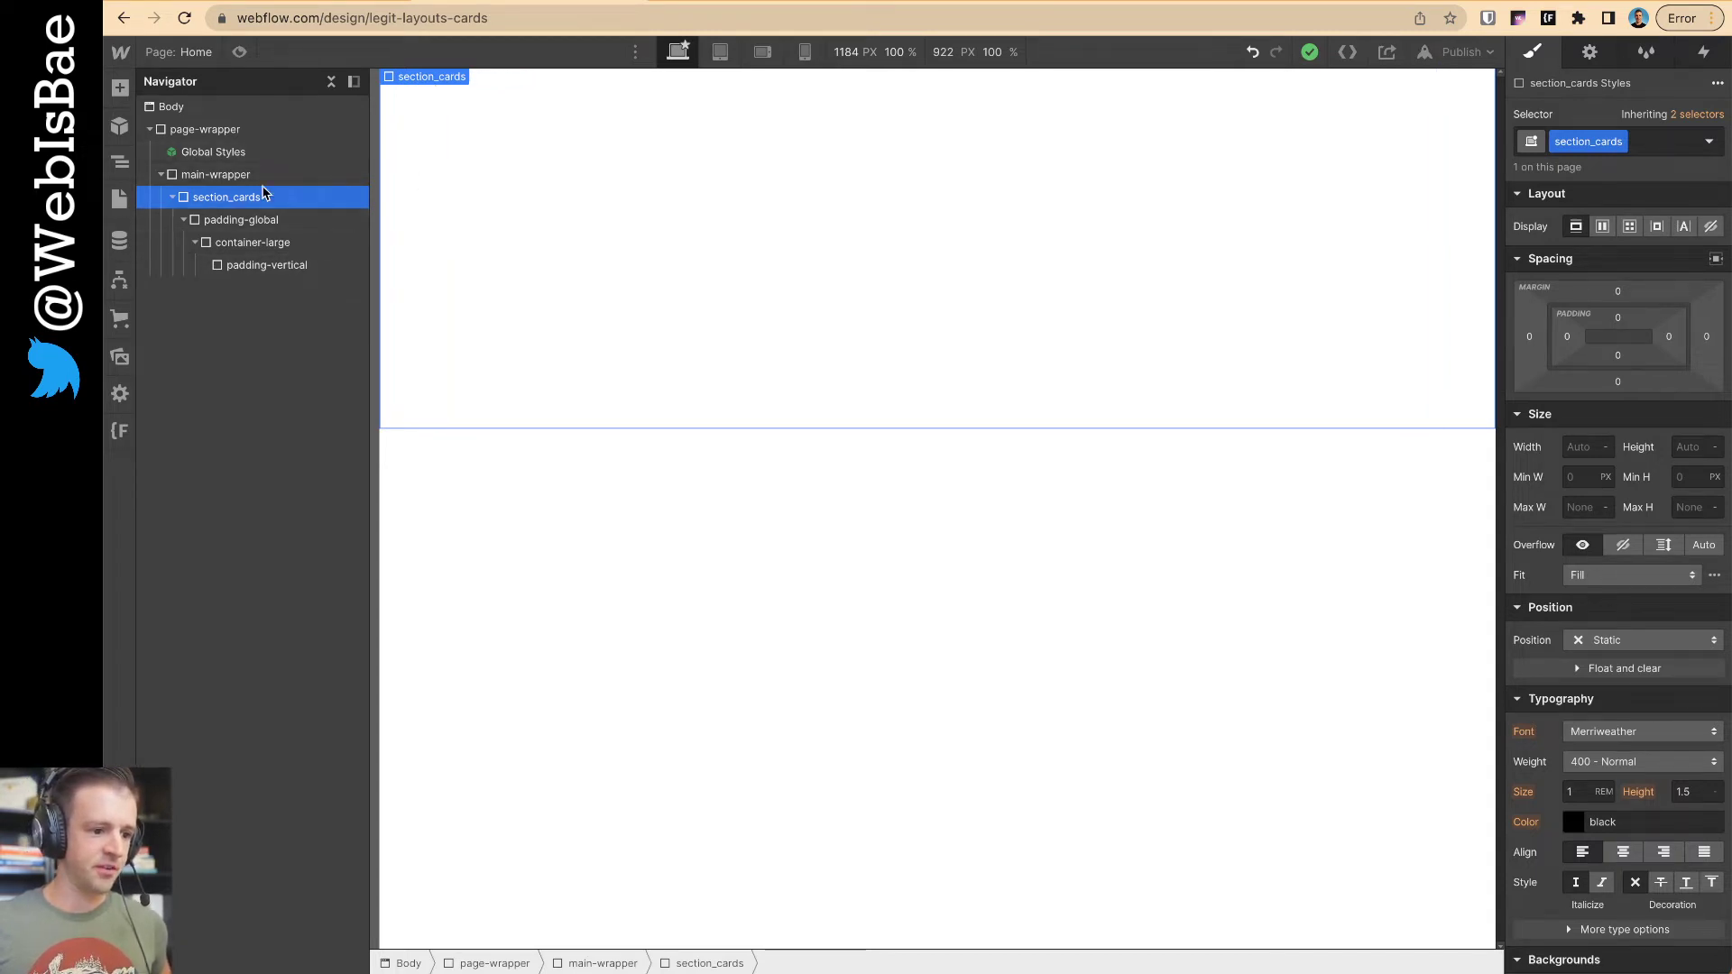
pyautogui.click(279, 267)
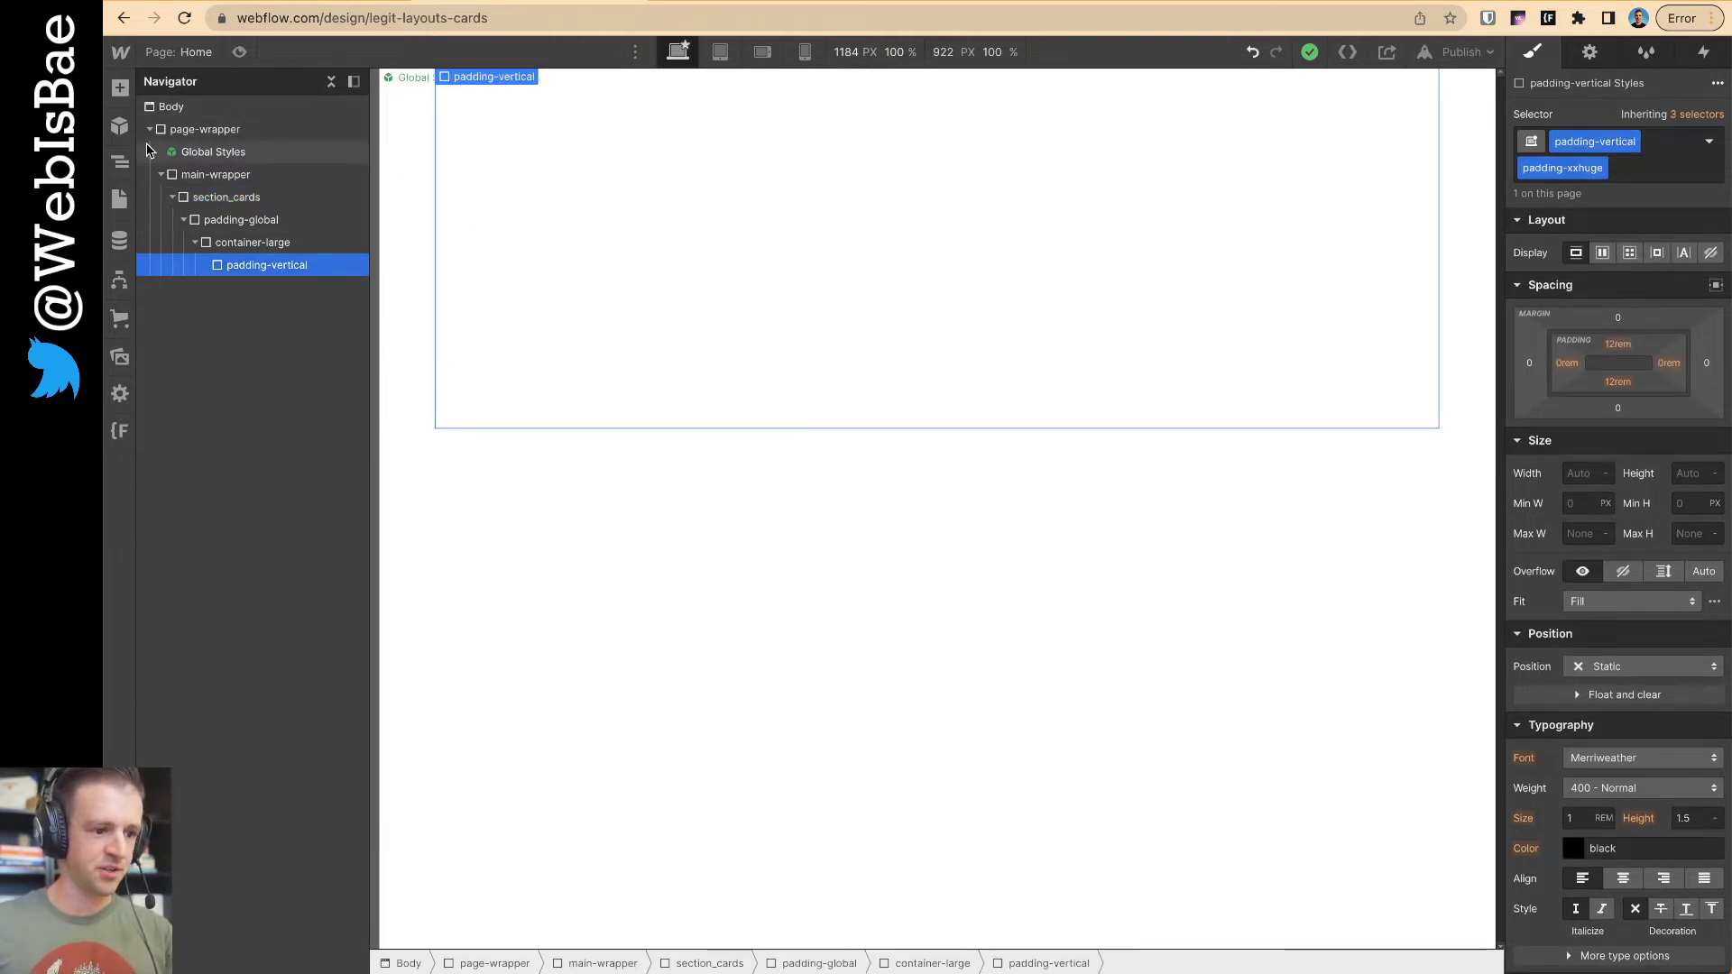
# - Upload the Rainier, Shasta and Fuji photos and the external-link SVG icon to the site's assets
pyautogui.click(120, 358)
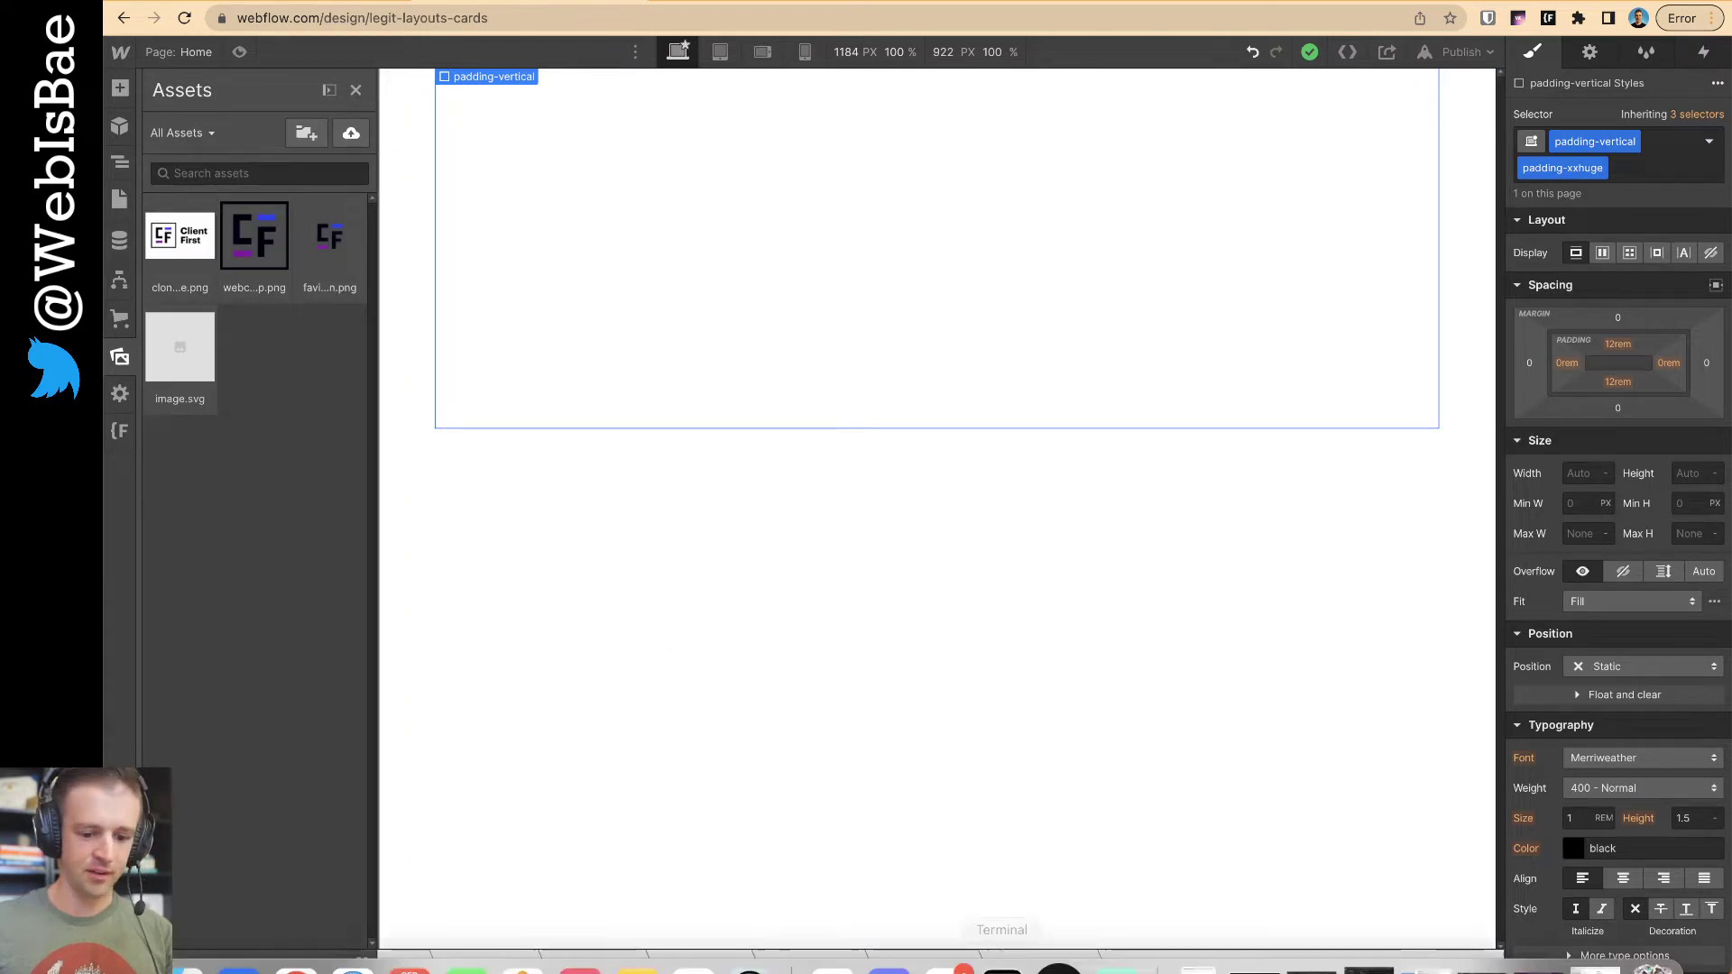
pyautogui.click(1198, 939)
pyautogui.click(1198, 939)
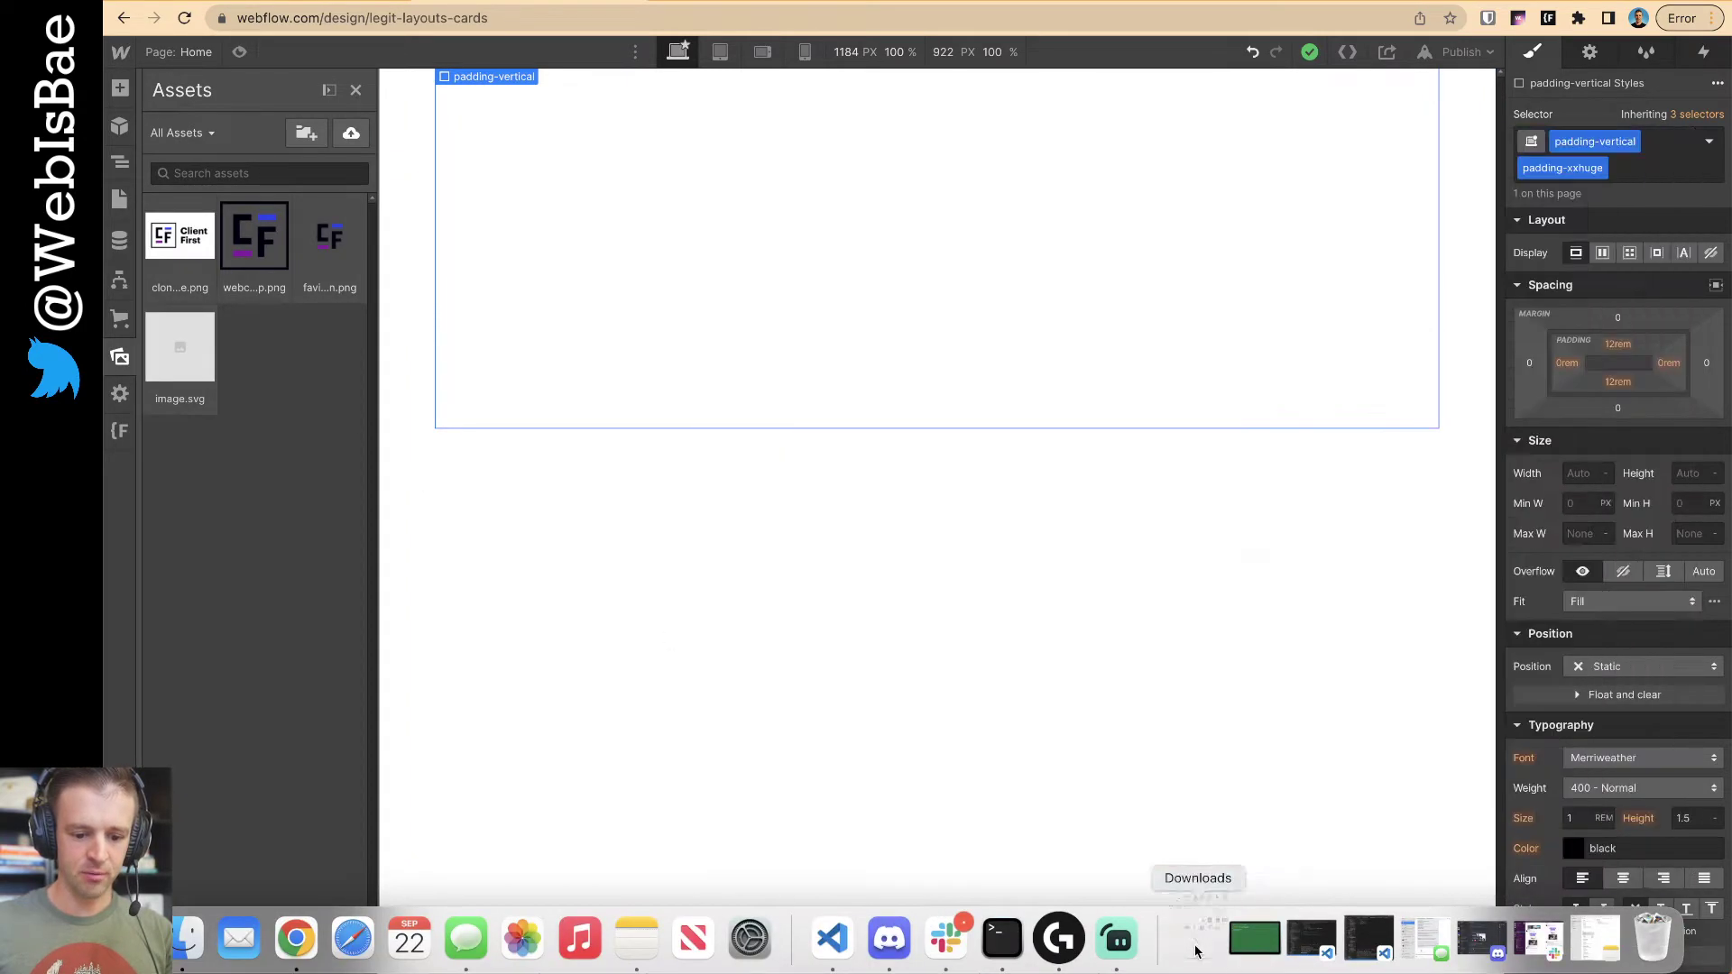
pyautogui.rightClick(1198, 939)
pyautogui.press('Escape')
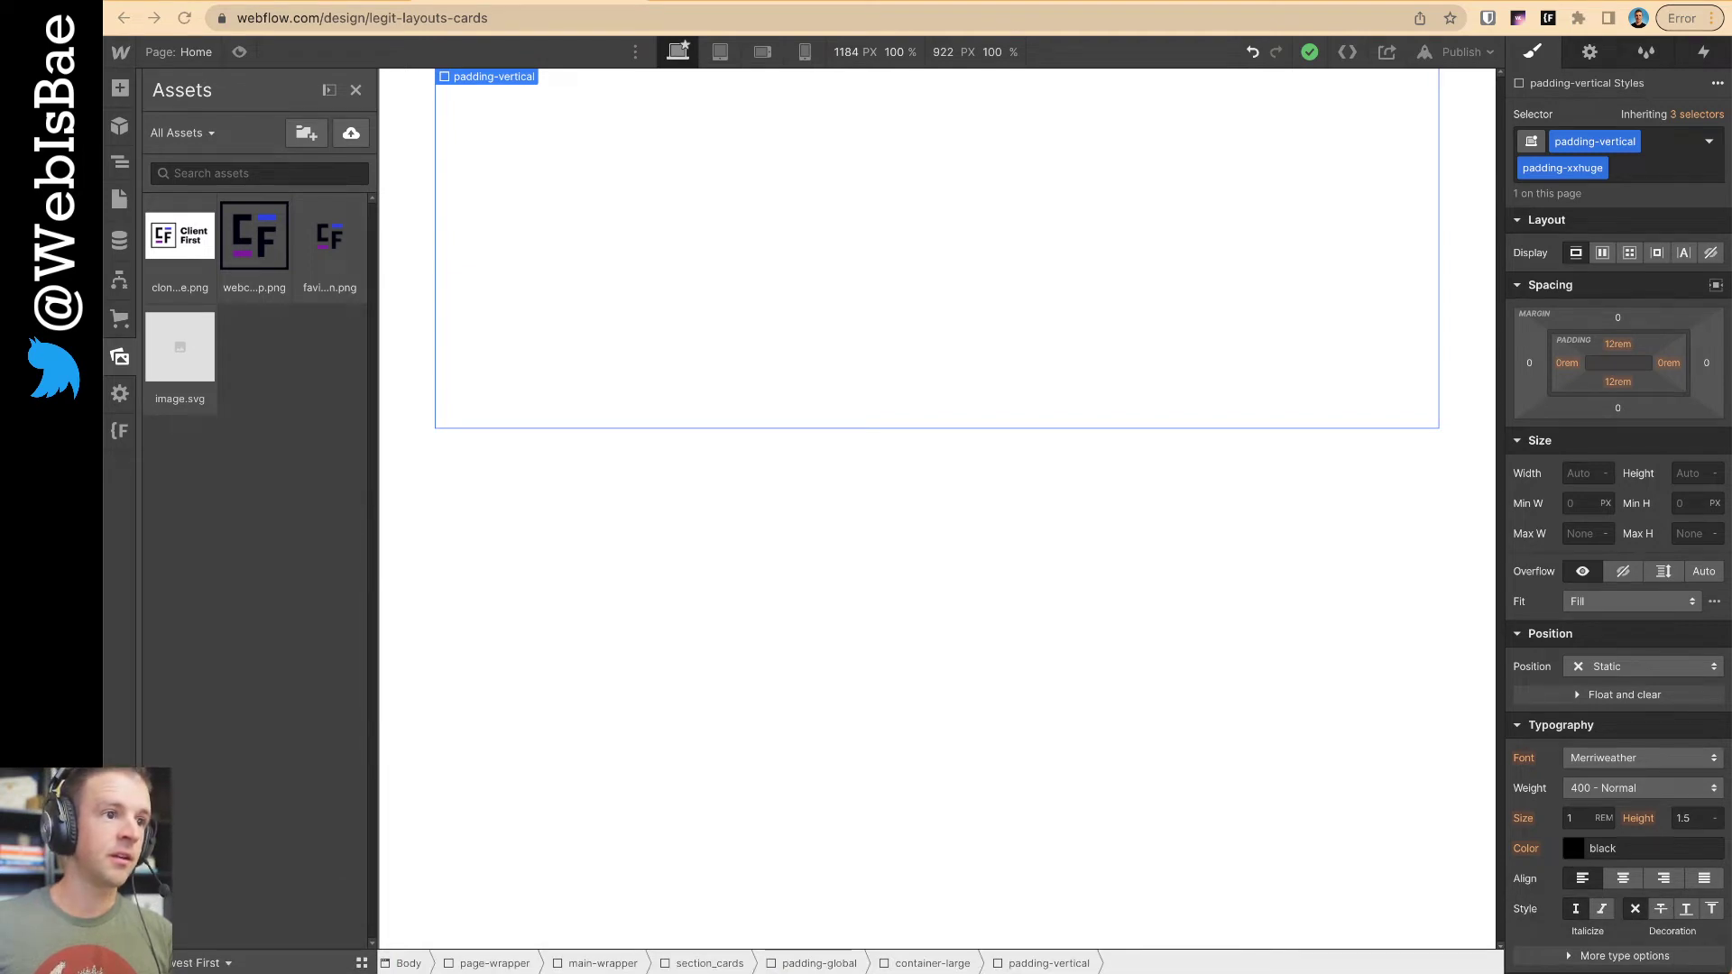
pyautogui.moveTo(109, 271); pyautogui.dragTo(216, 388)
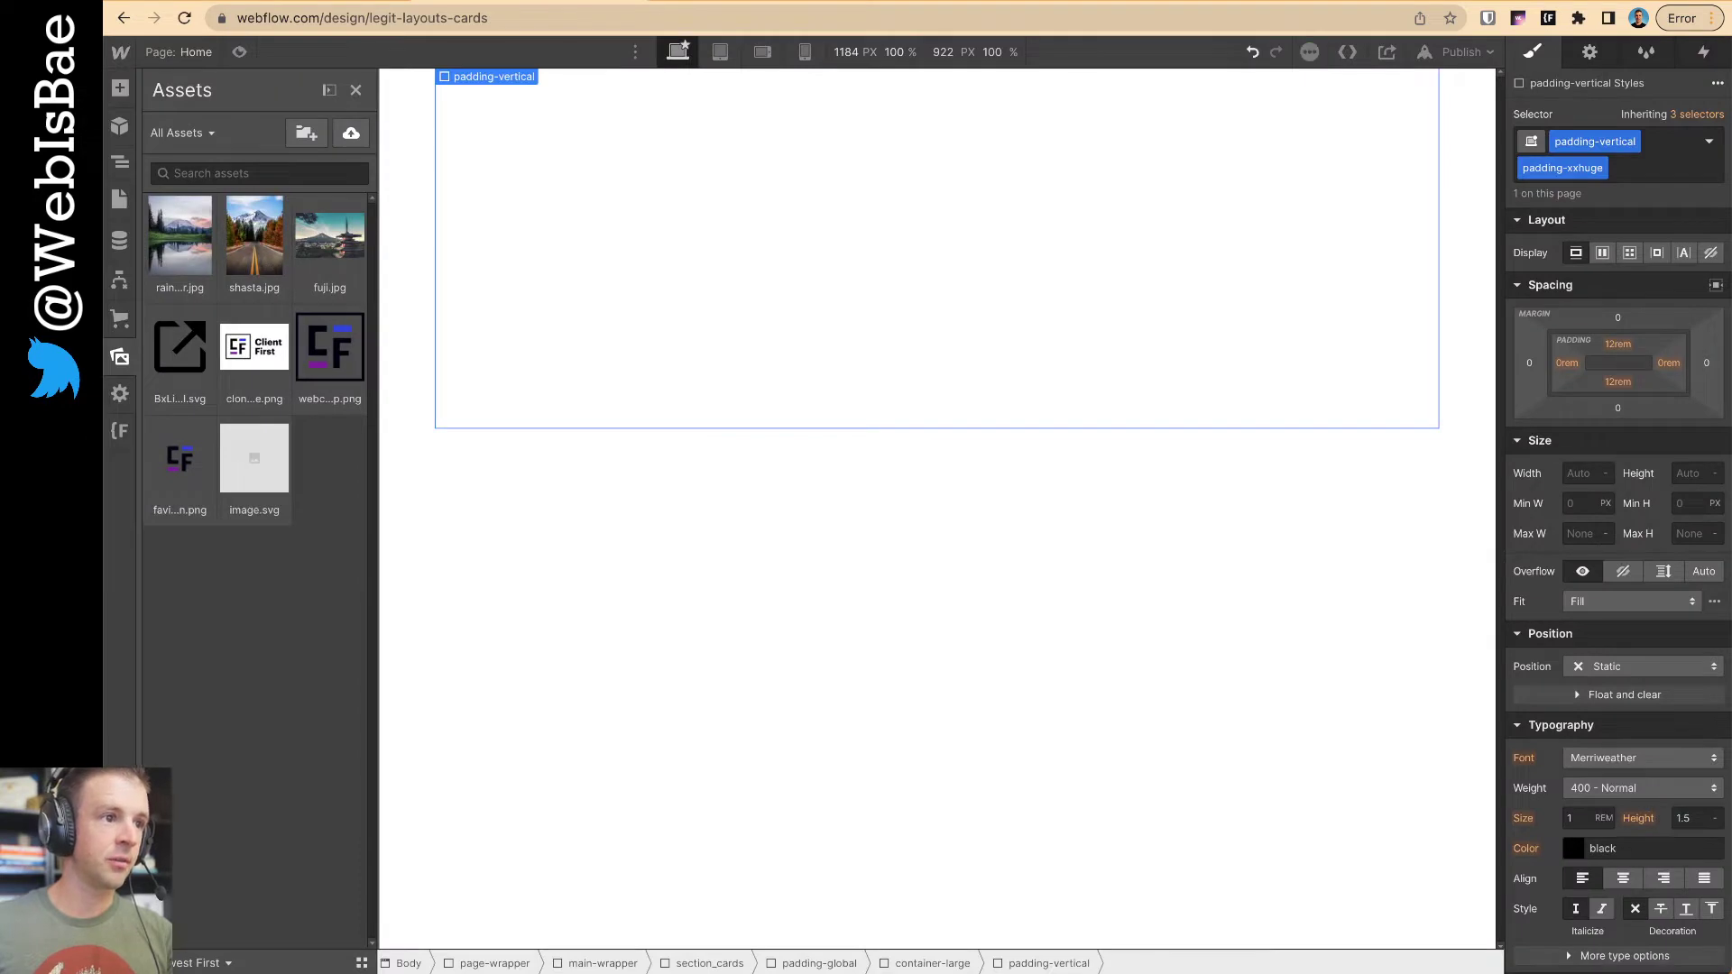
pyautogui.press('z')
# - Add a grid with three columns and one row inside padding-vertical and give it the class cards_component
pyautogui.click(120, 90)
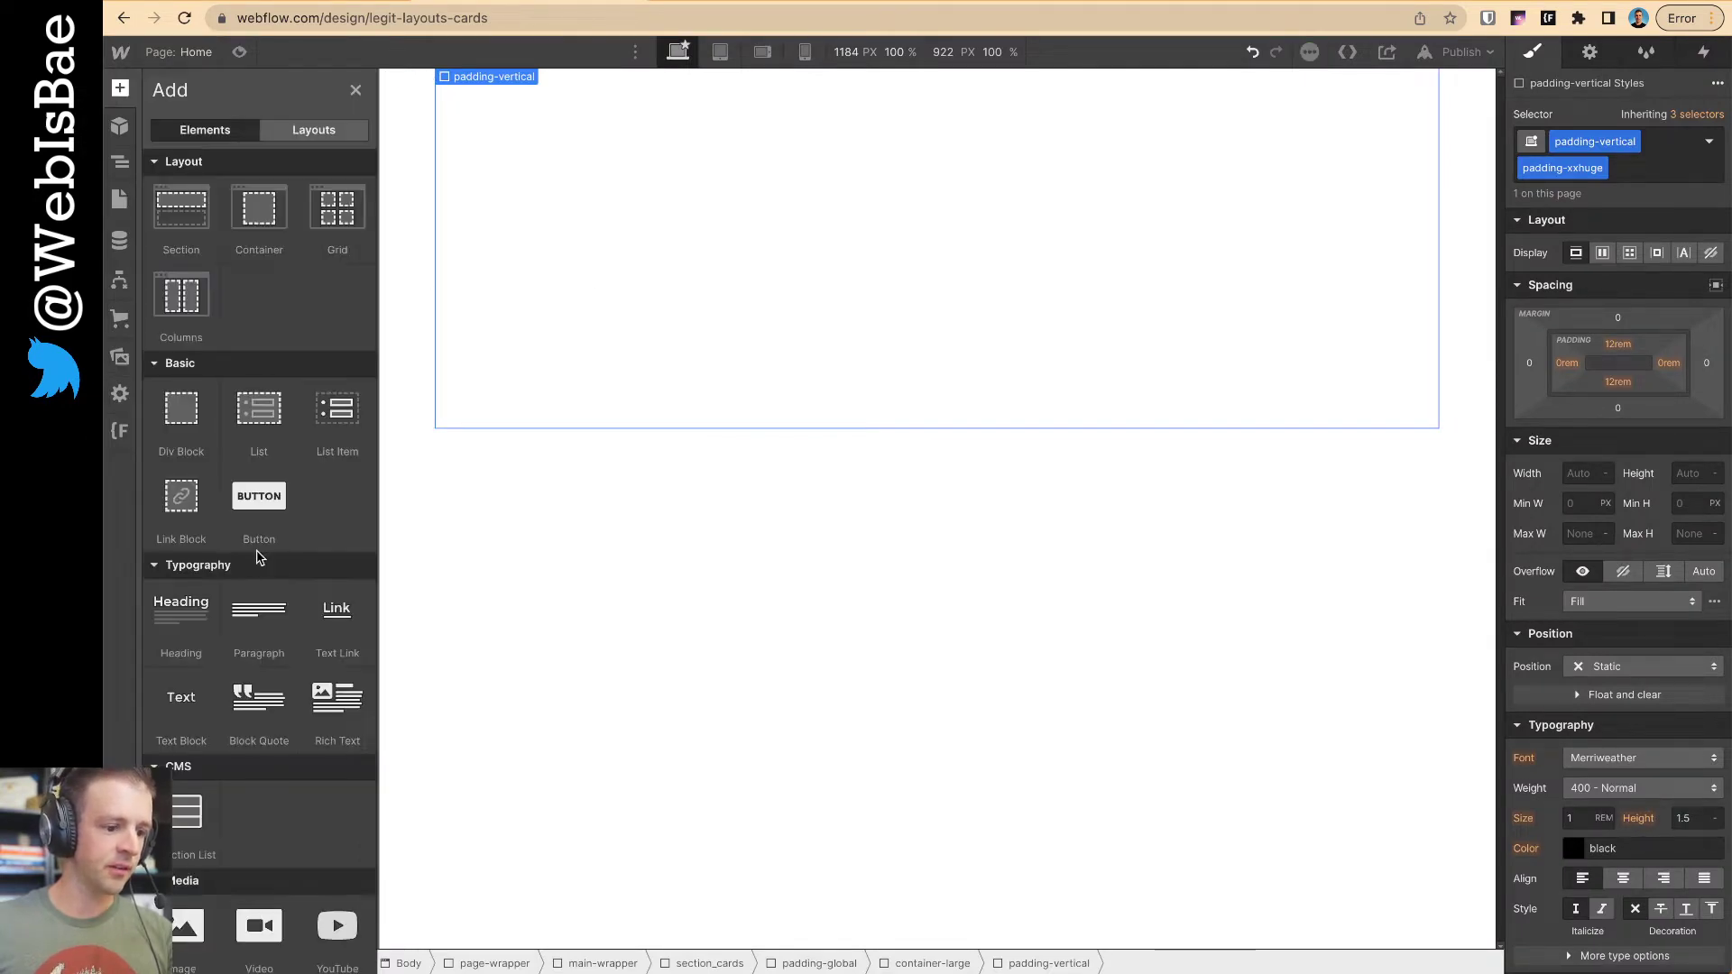
pyautogui.moveTo(455, 216); pyautogui.dragTo(460, 219)
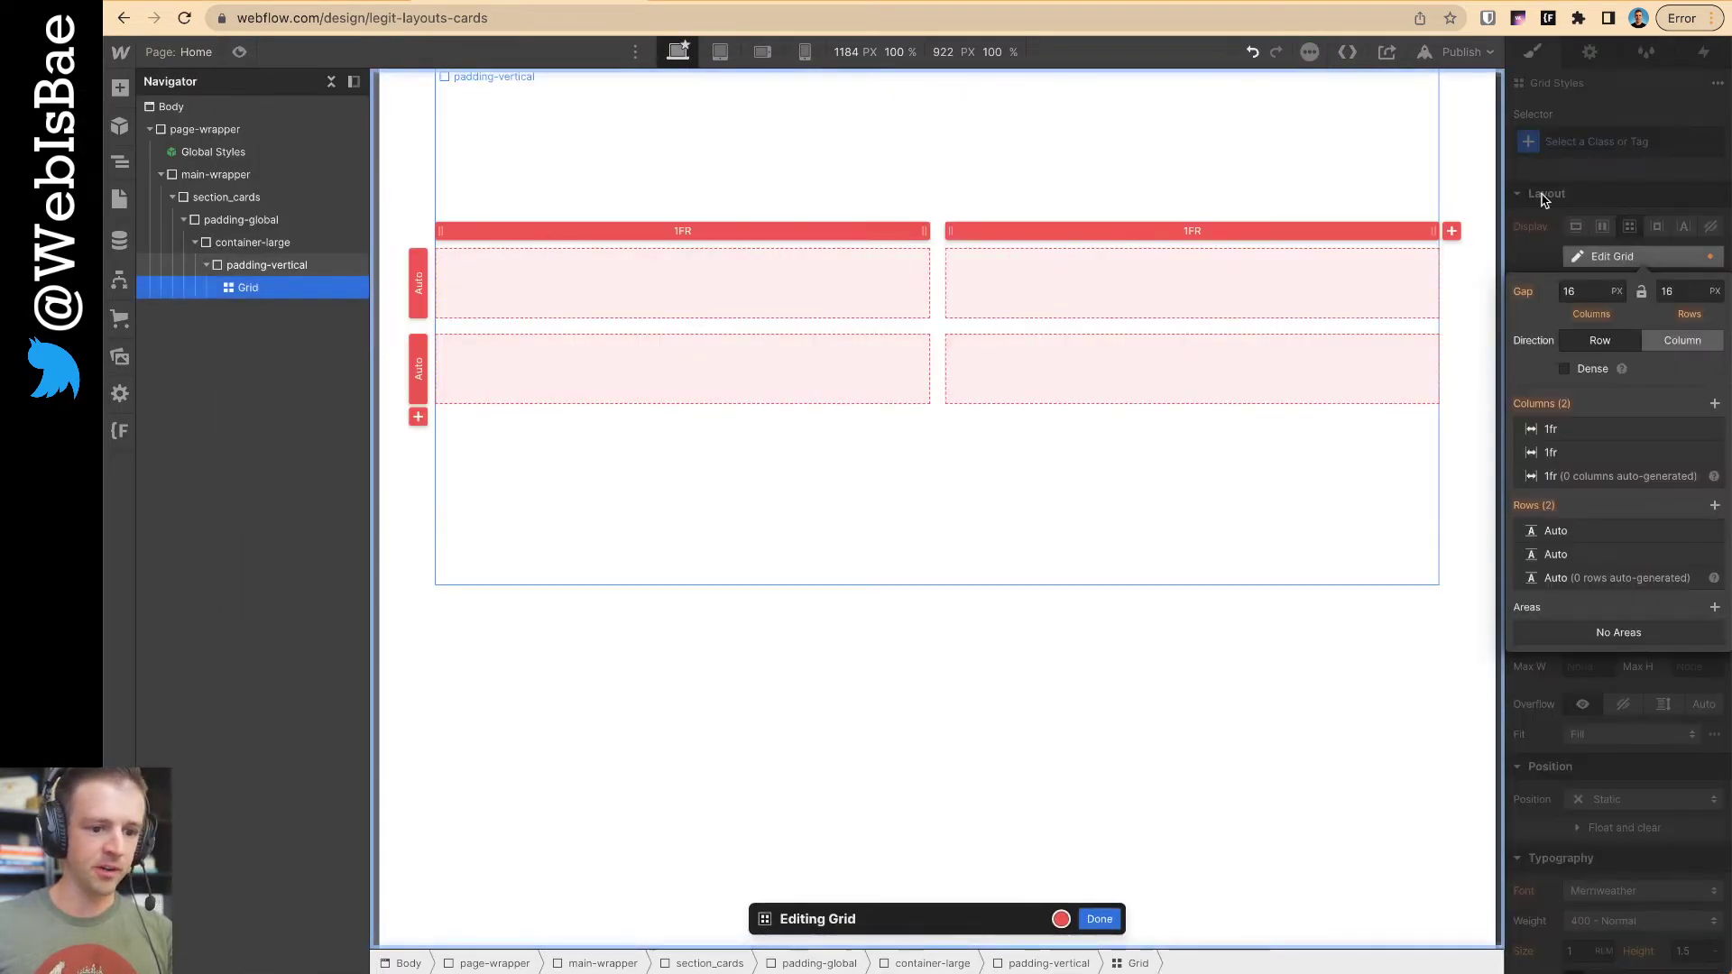
pyautogui.click(1451, 231)
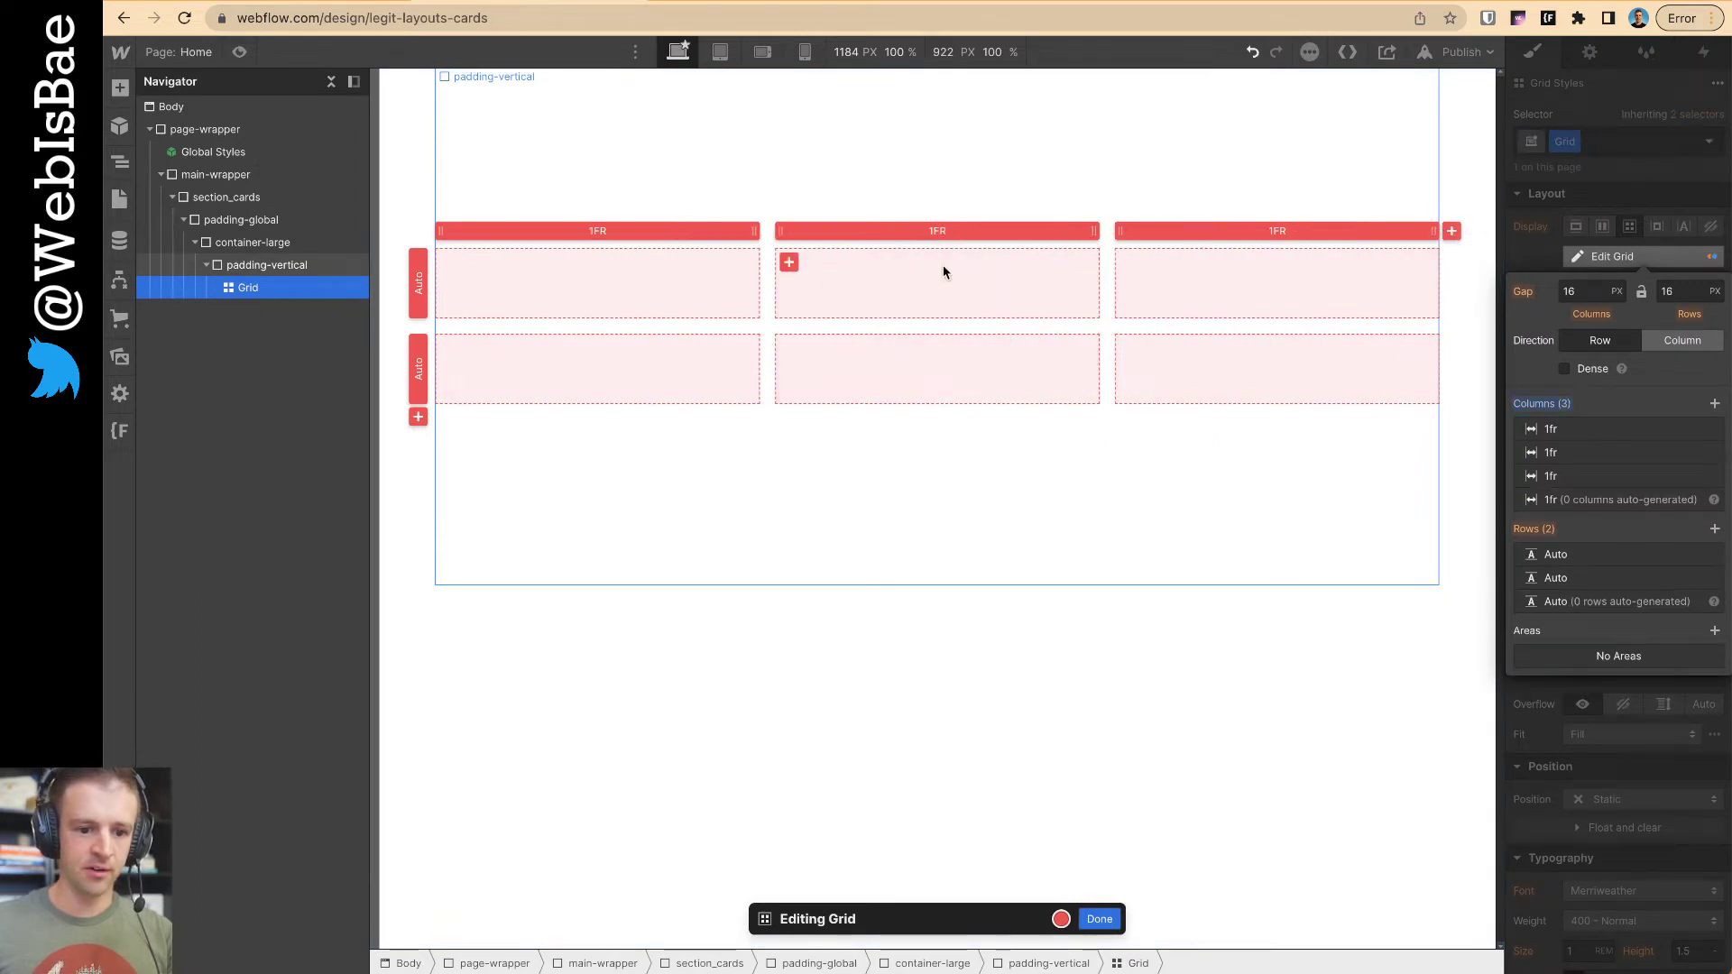
pyautogui.rightClick(440, 379)
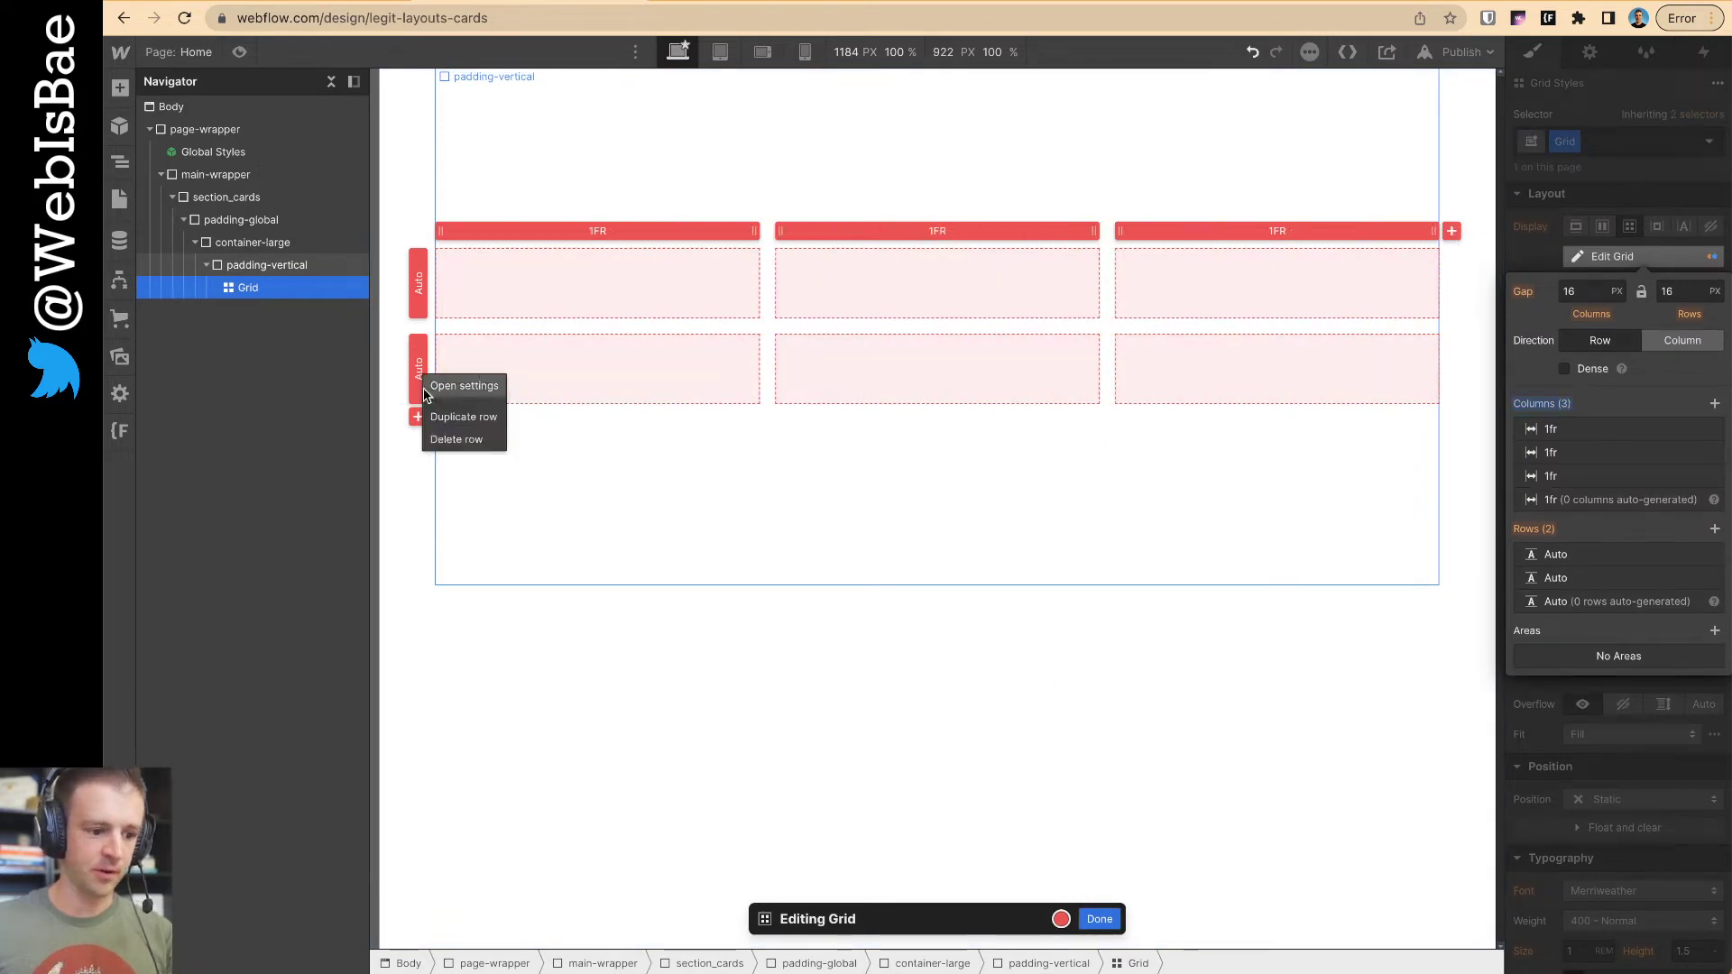
pyautogui.click(456, 386)
pyautogui.click(1100, 919)
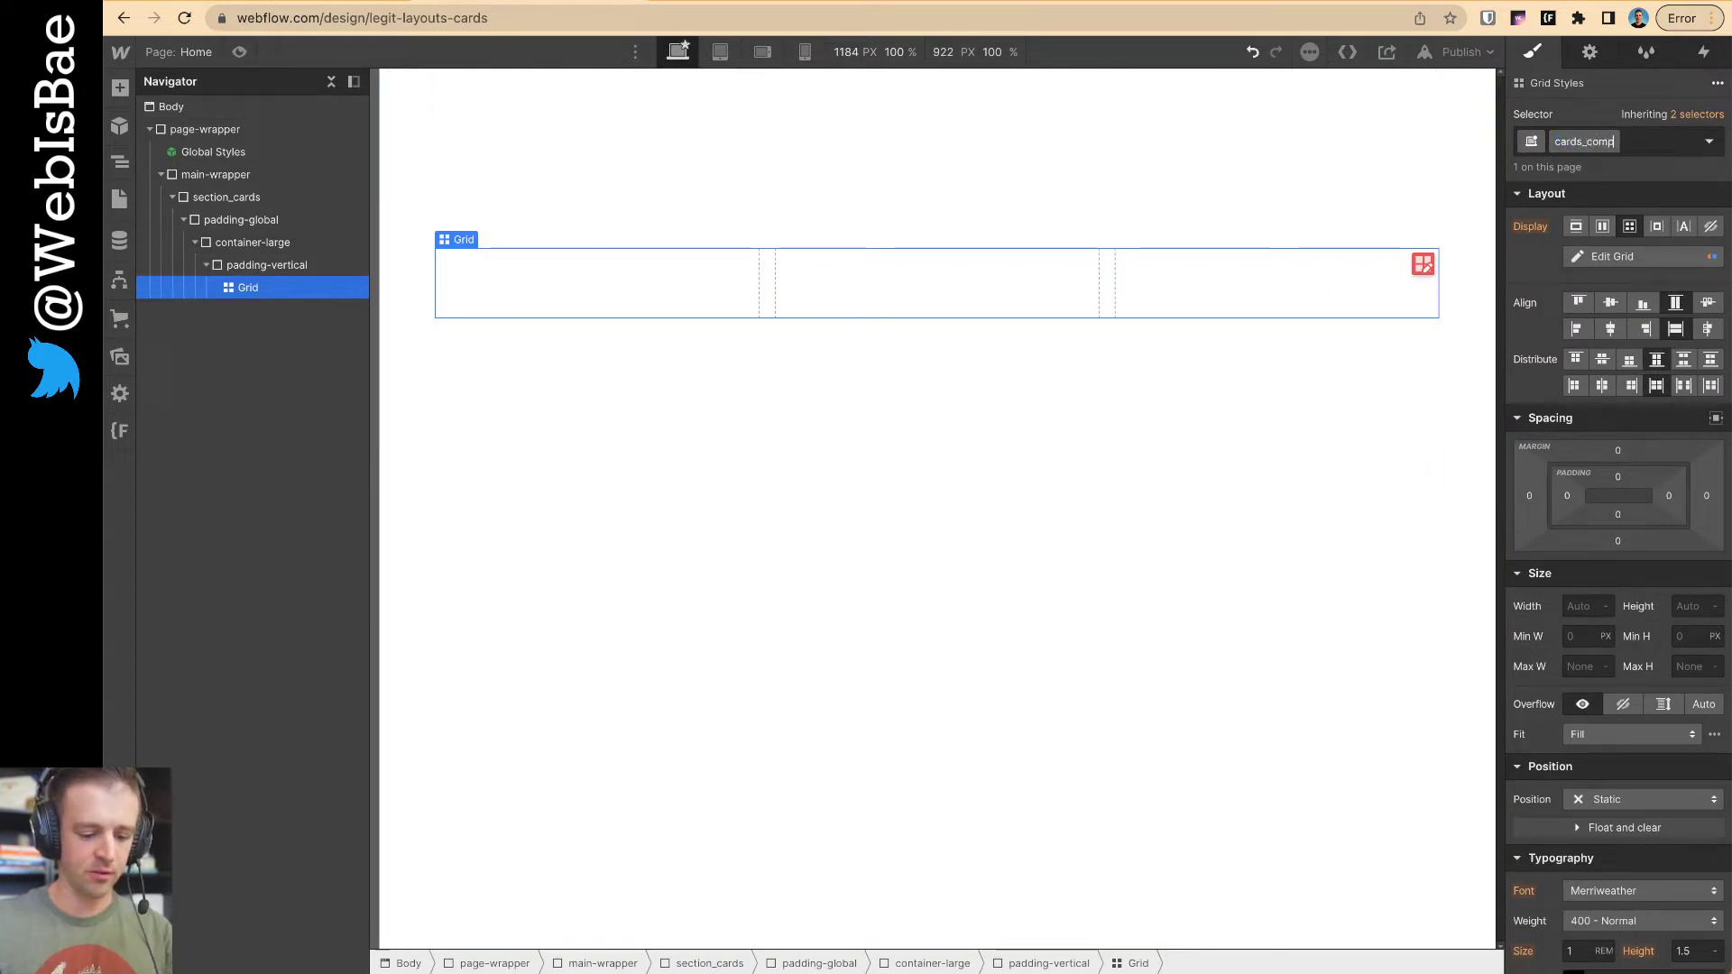
pyautogui.press('Return')
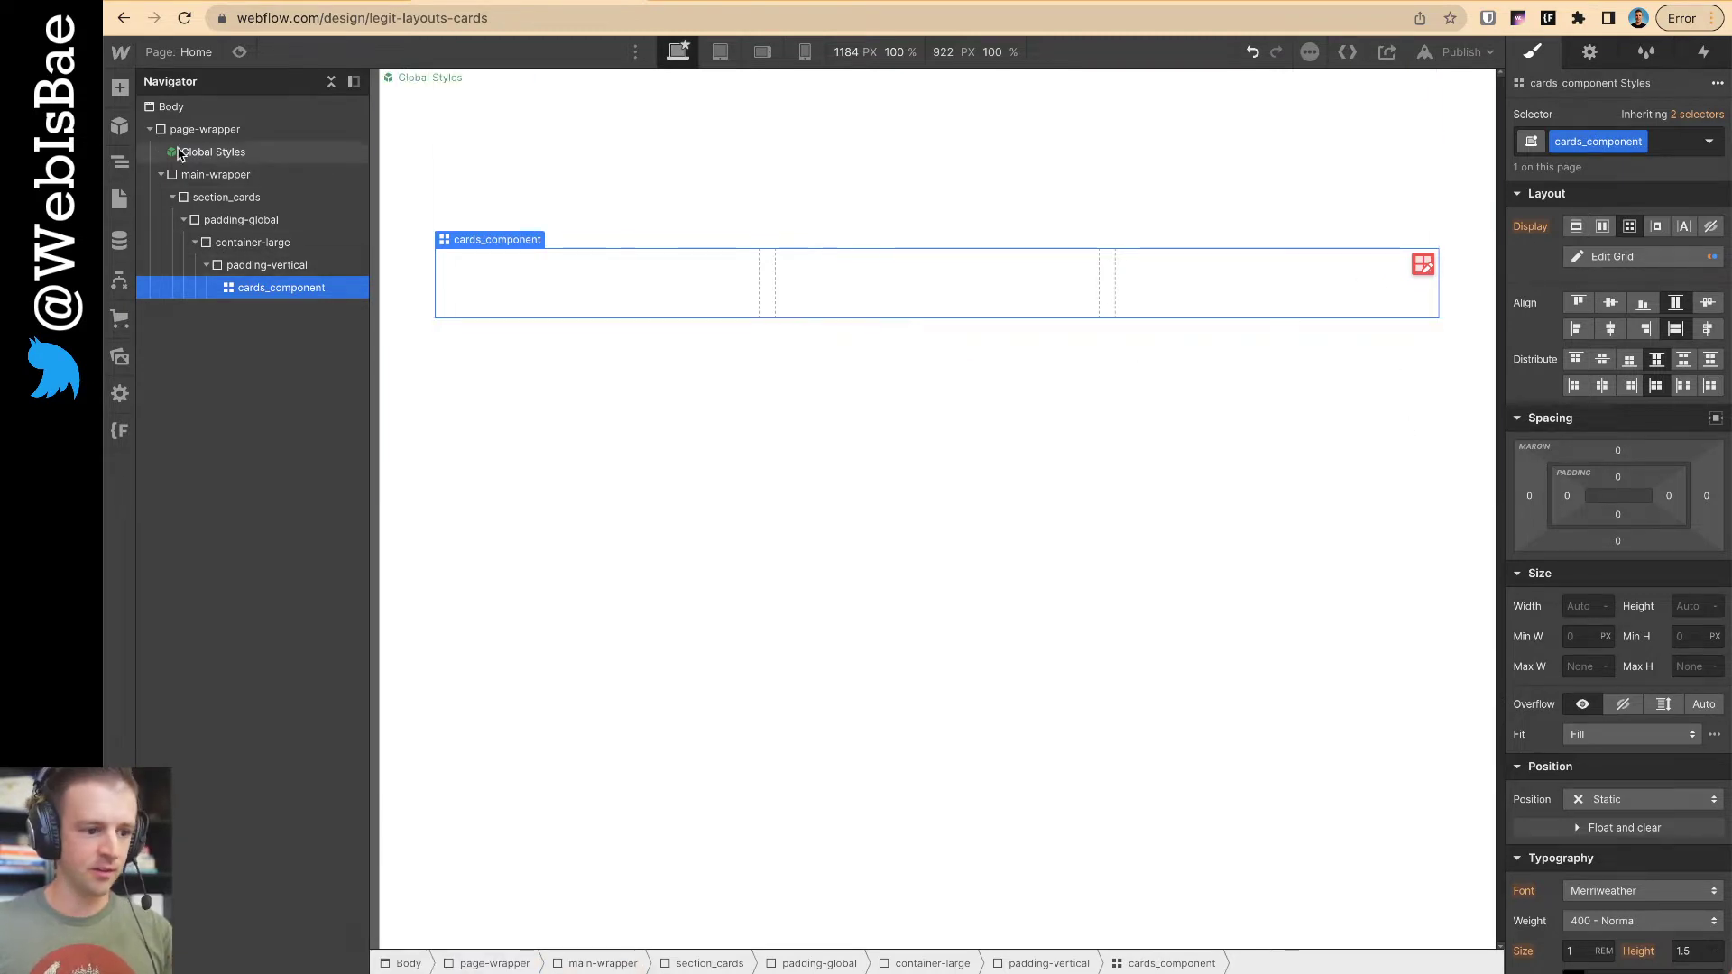
# - Add a div block in the first cell of the cards_component grid and give it the class cards_item
pyautogui.click(120, 87)
pyautogui.moveTo(181, 449); pyautogui.dragTo(552, 292)
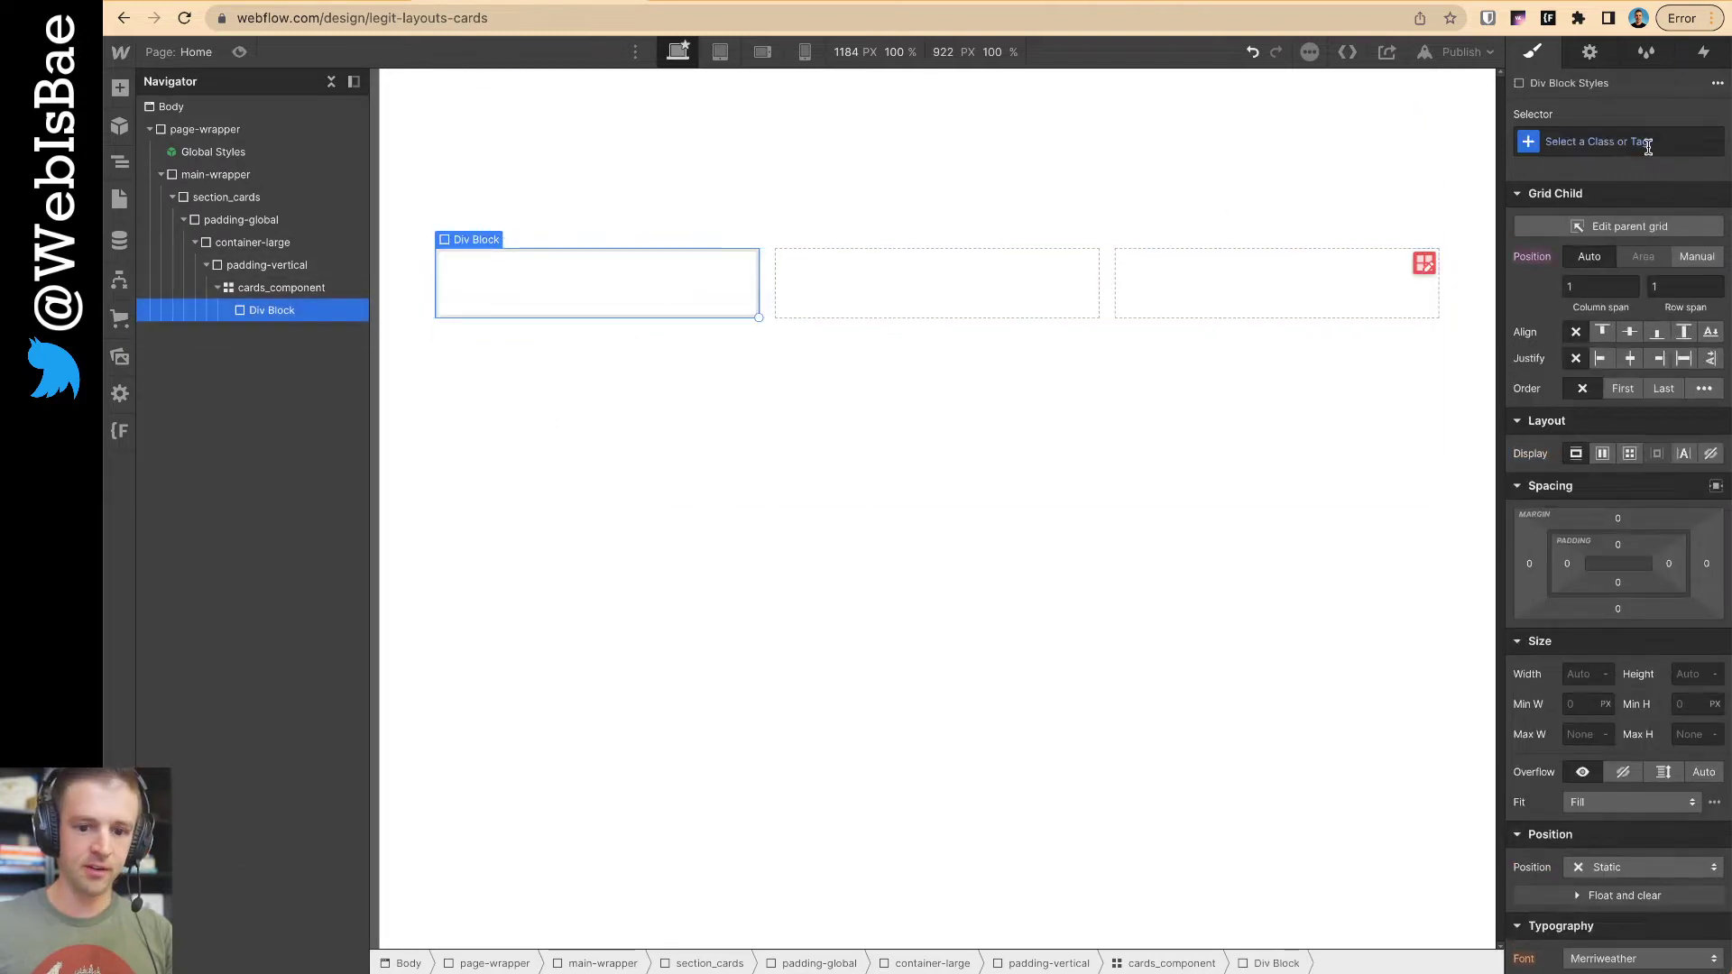
pyautogui.click(1634, 144)
pyautogui.write('cards_item')
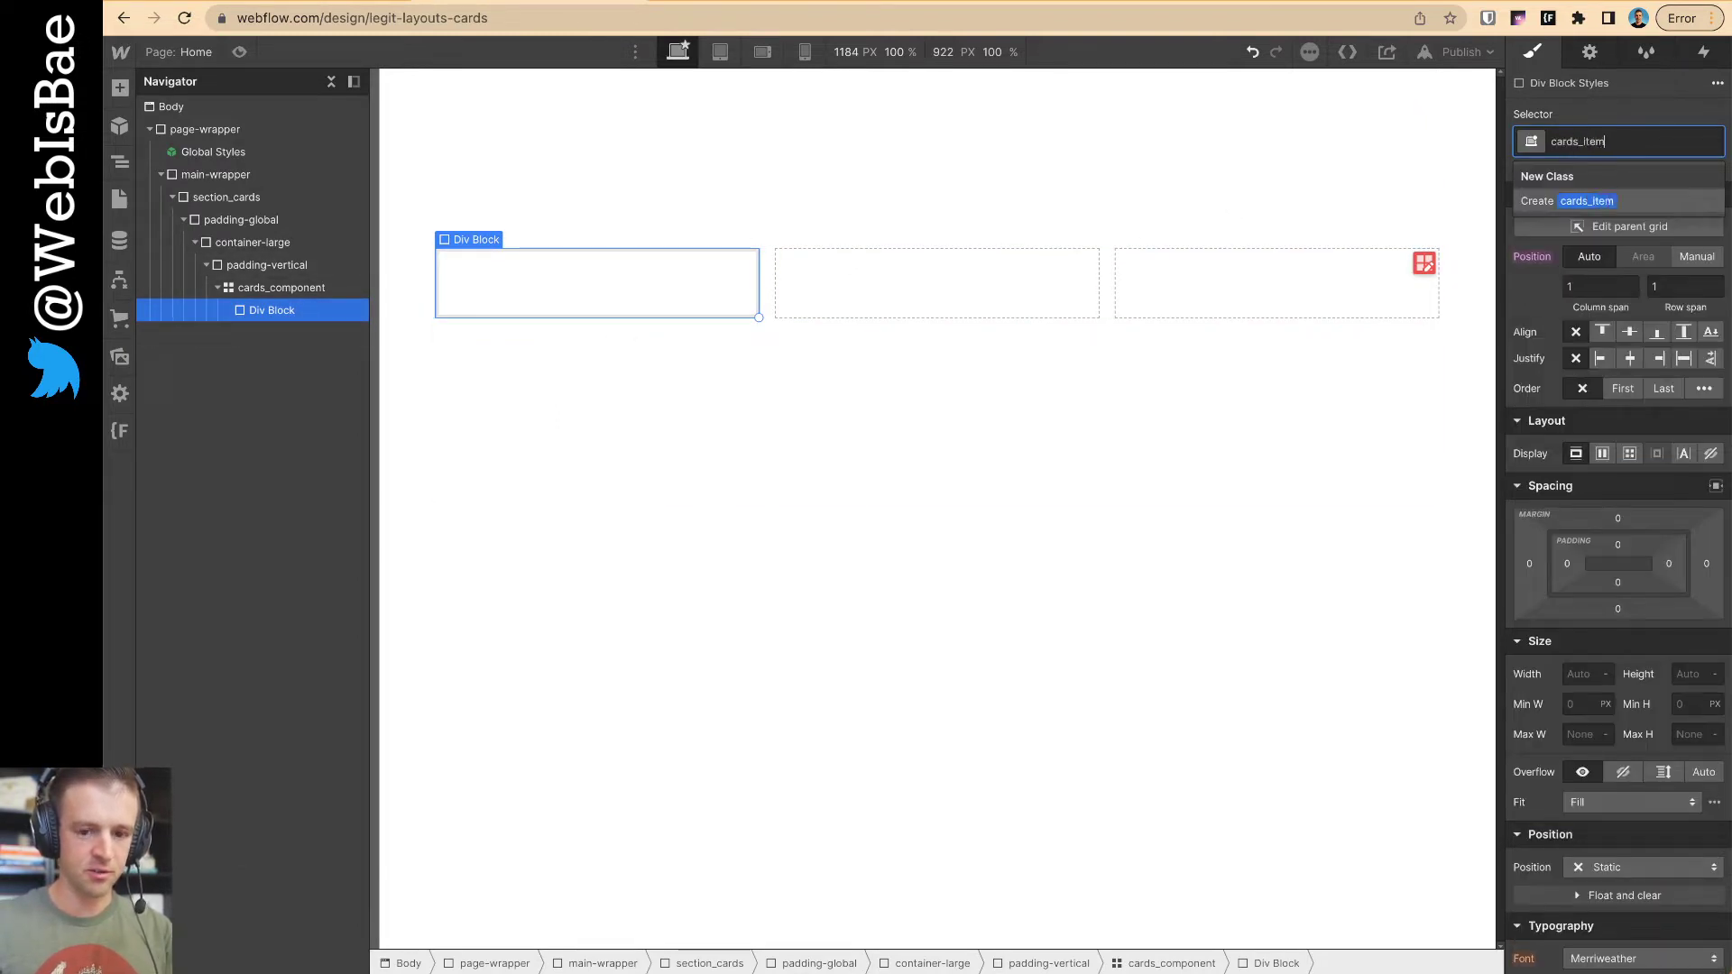
pyautogui.press('Return')
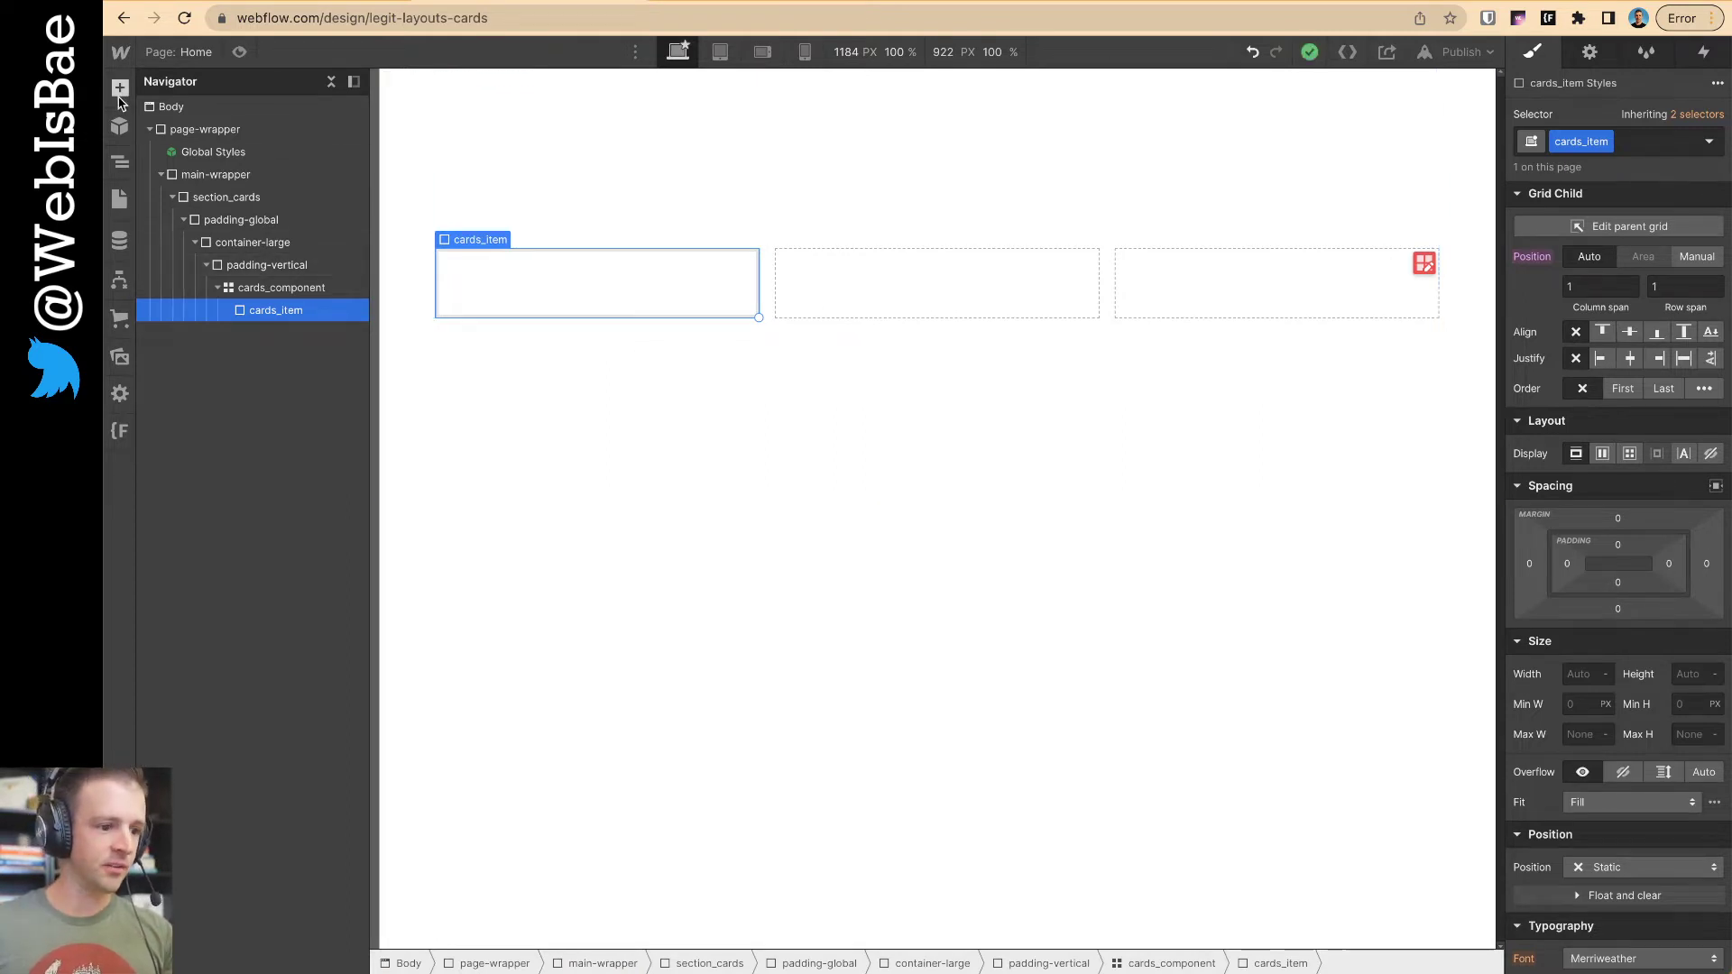
# - Insert an image element inside the cards_item block and close its settings
pyautogui.press('a')
pyautogui.scroll(-2, 206, 843)
pyautogui.moveTo(206, 844); pyautogui.dragTo(528, 284)
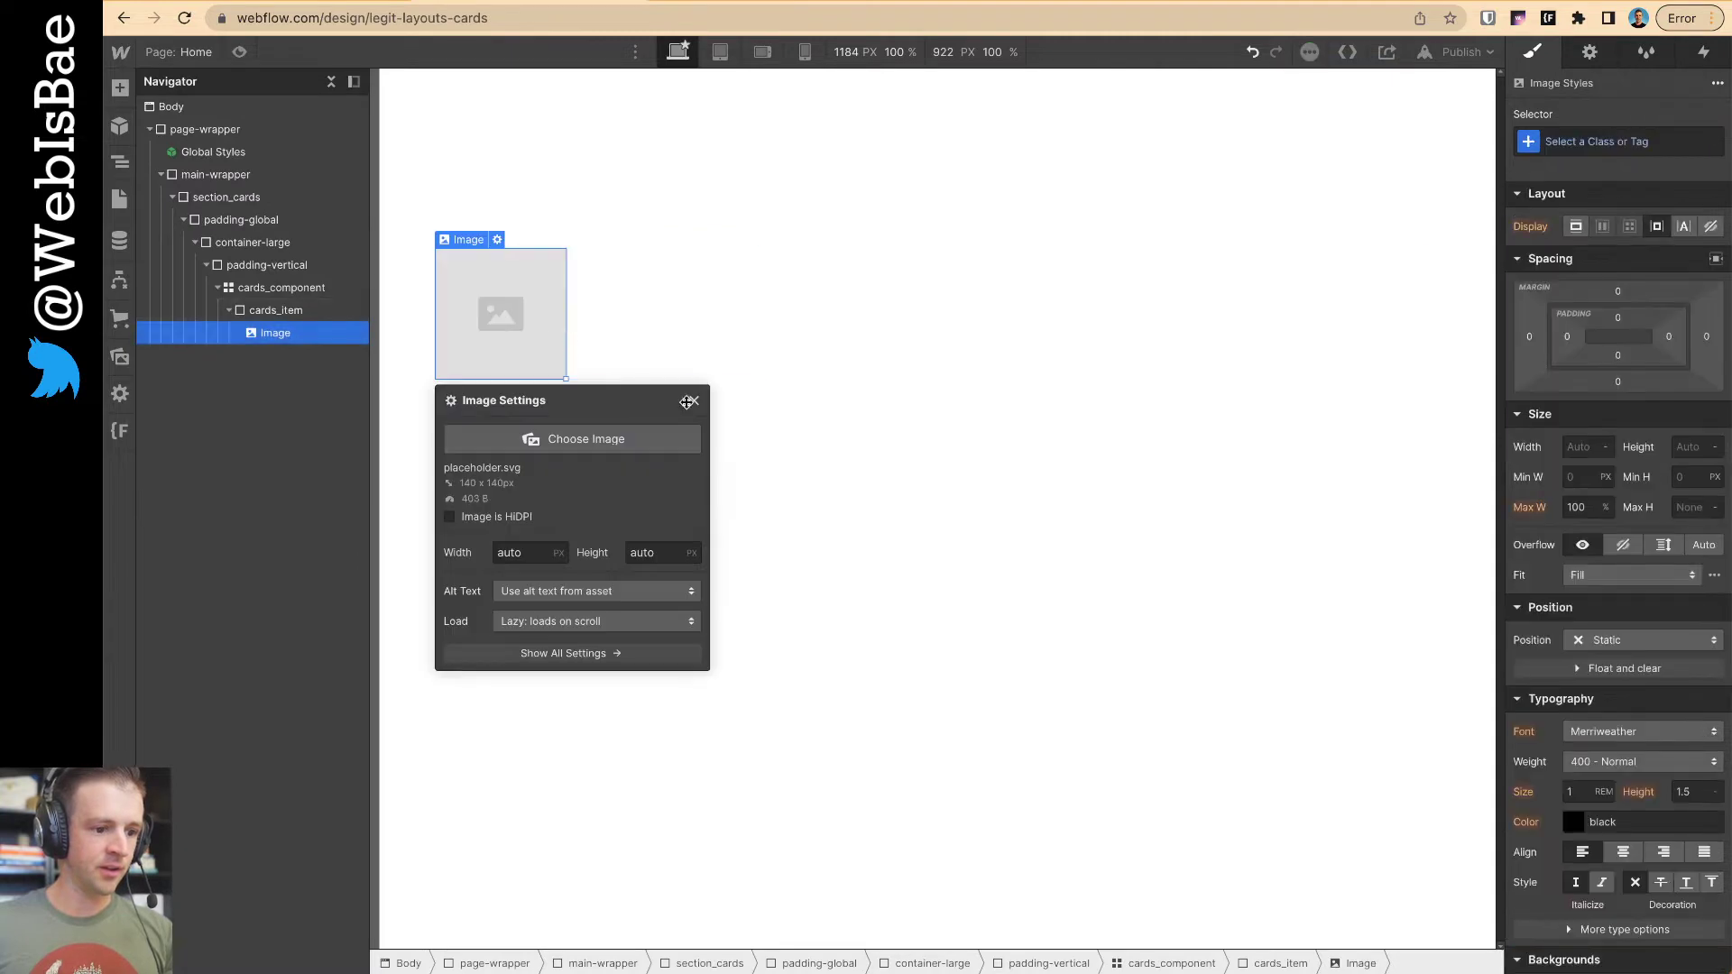
pyautogui.click(554, 439)
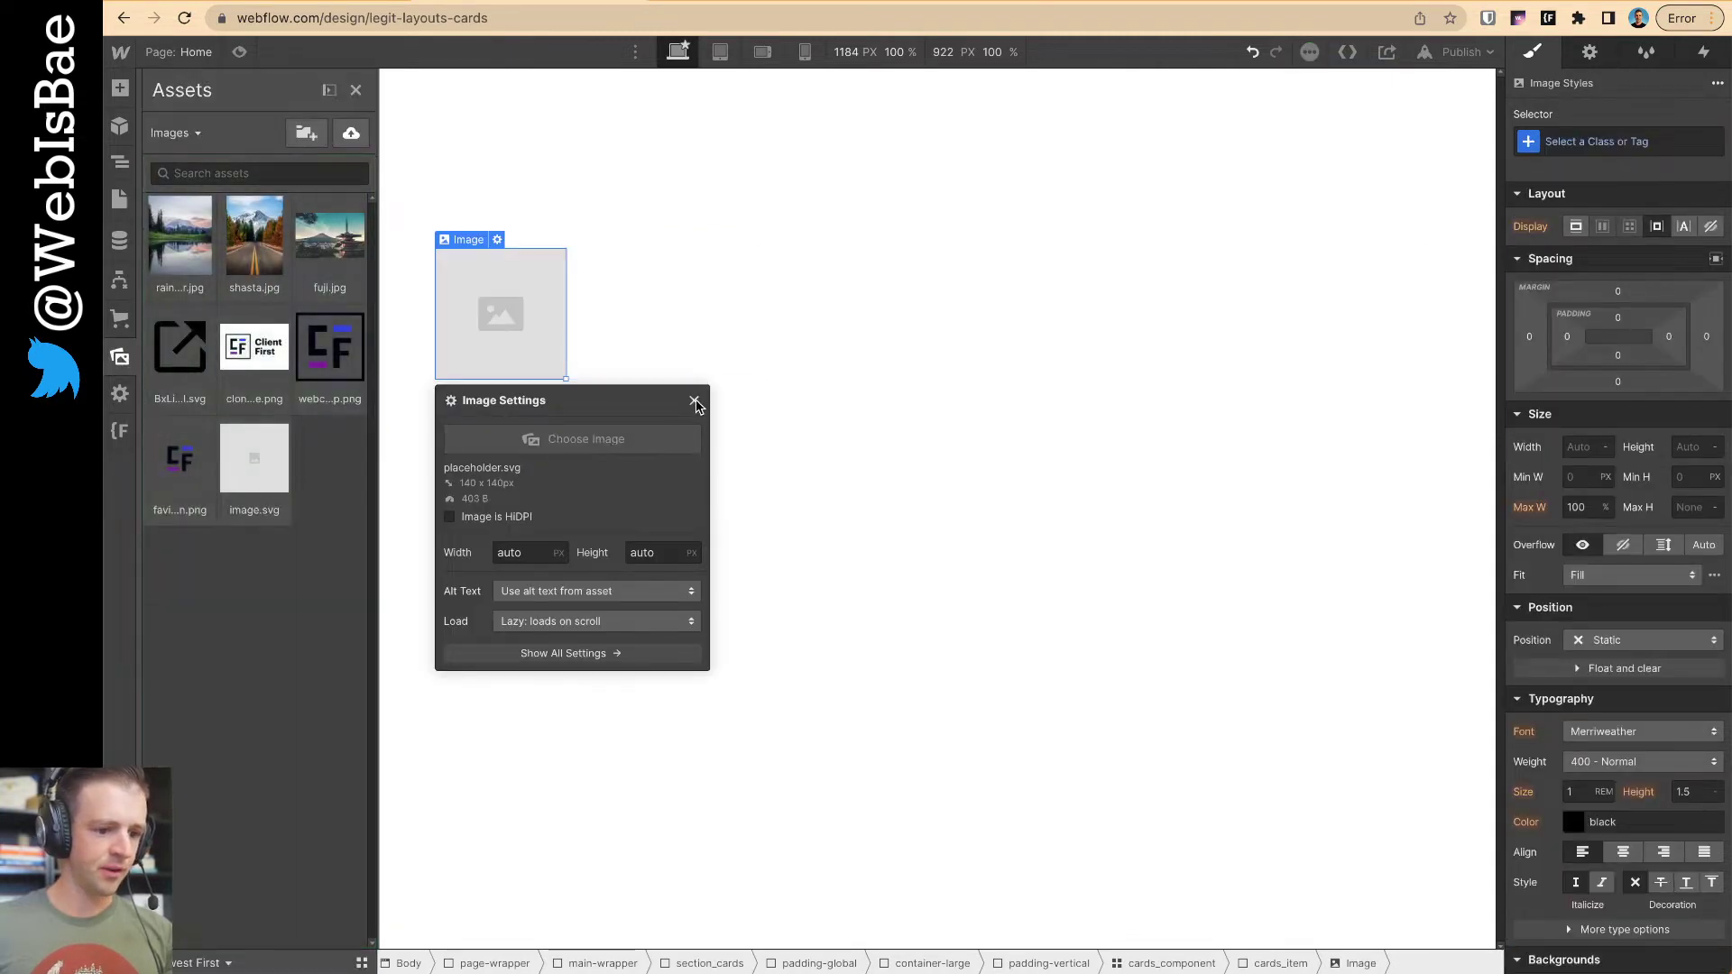
pyautogui.click(694, 400)
# - Add a heading below the image inside cards_item and set it to the H2 level
pyautogui.click(121, 90)
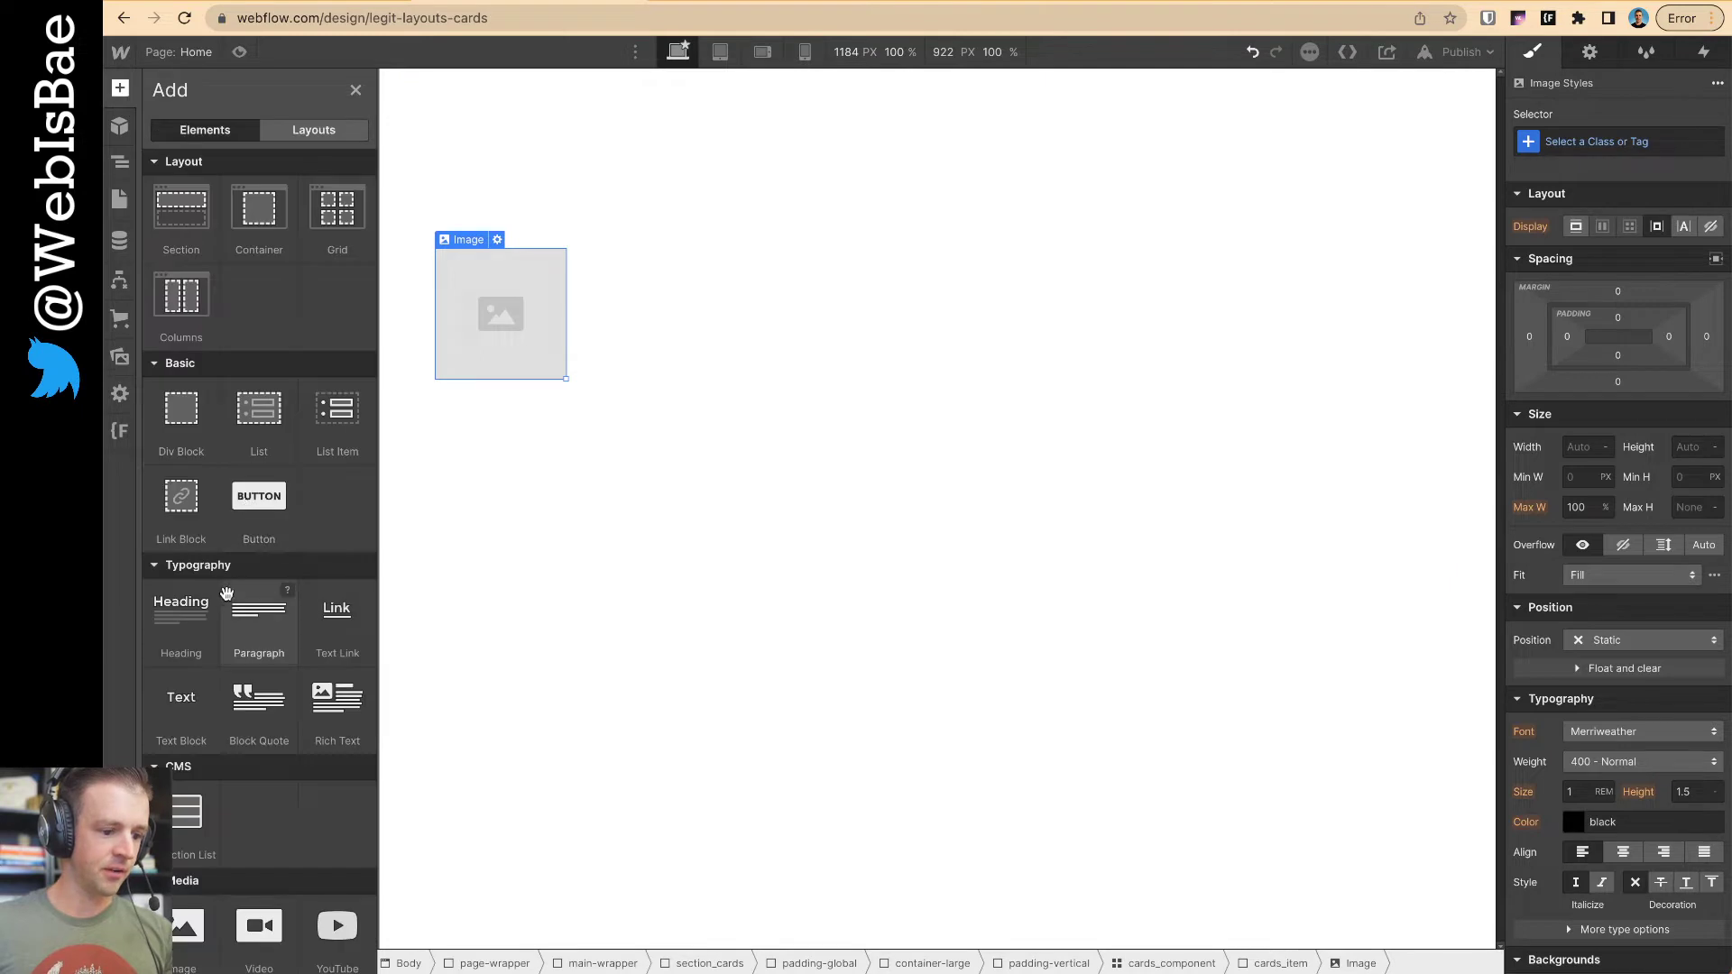
pyautogui.moveTo(185, 597); pyautogui.dragTo(300, 361)
pyautogui.doubleClick(597, 439)
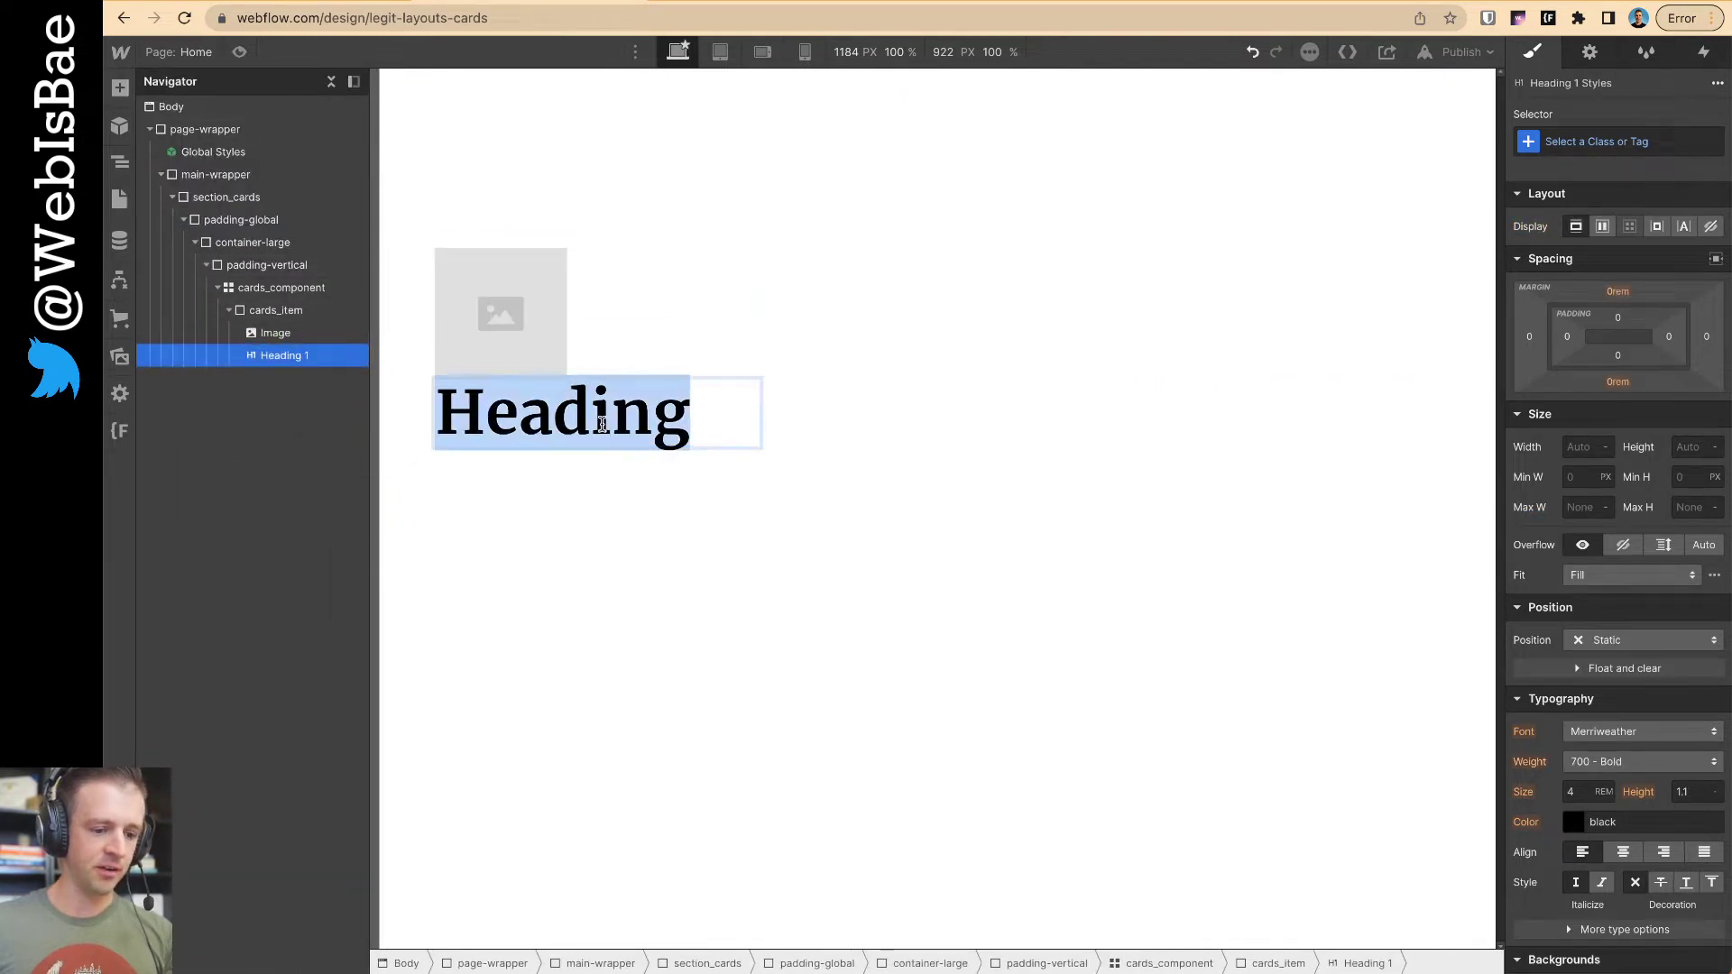
pyautogui.click(773, 437)
pyautogui.click(499, 443)
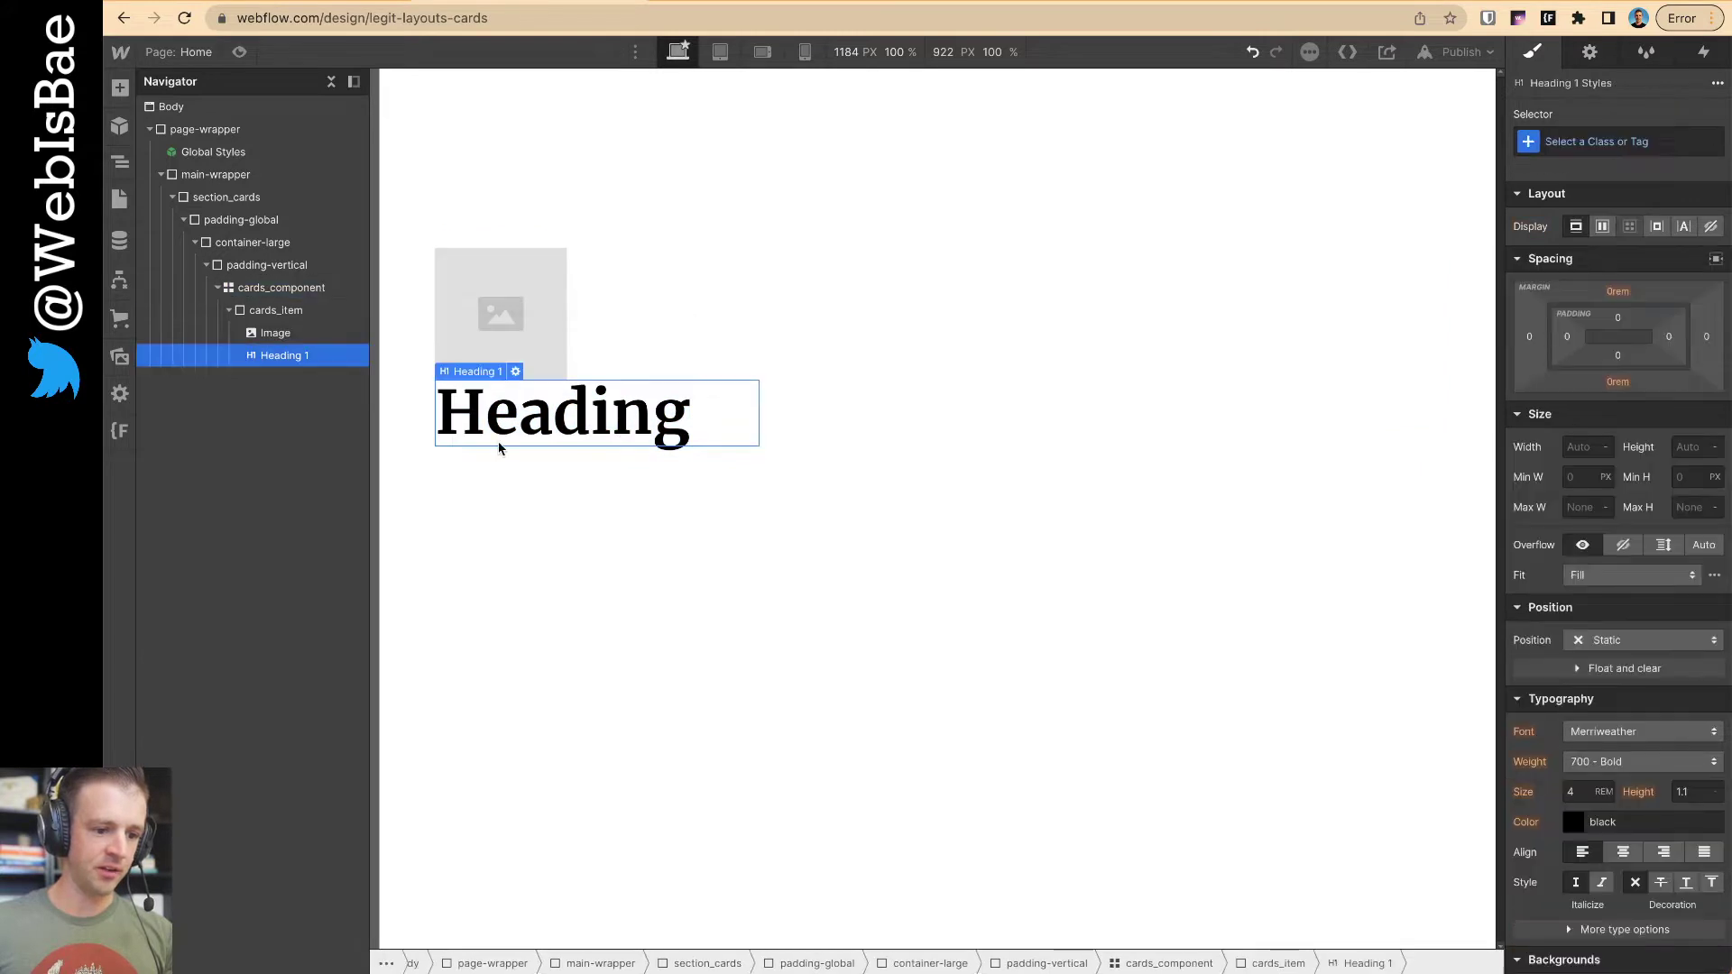
pyautogui.click(515, 371)
pyautogui.click(498, 494)
# - Replace the card heading's text with "Mt. Shasta"
pyautogui.doubleClick(586, 410)
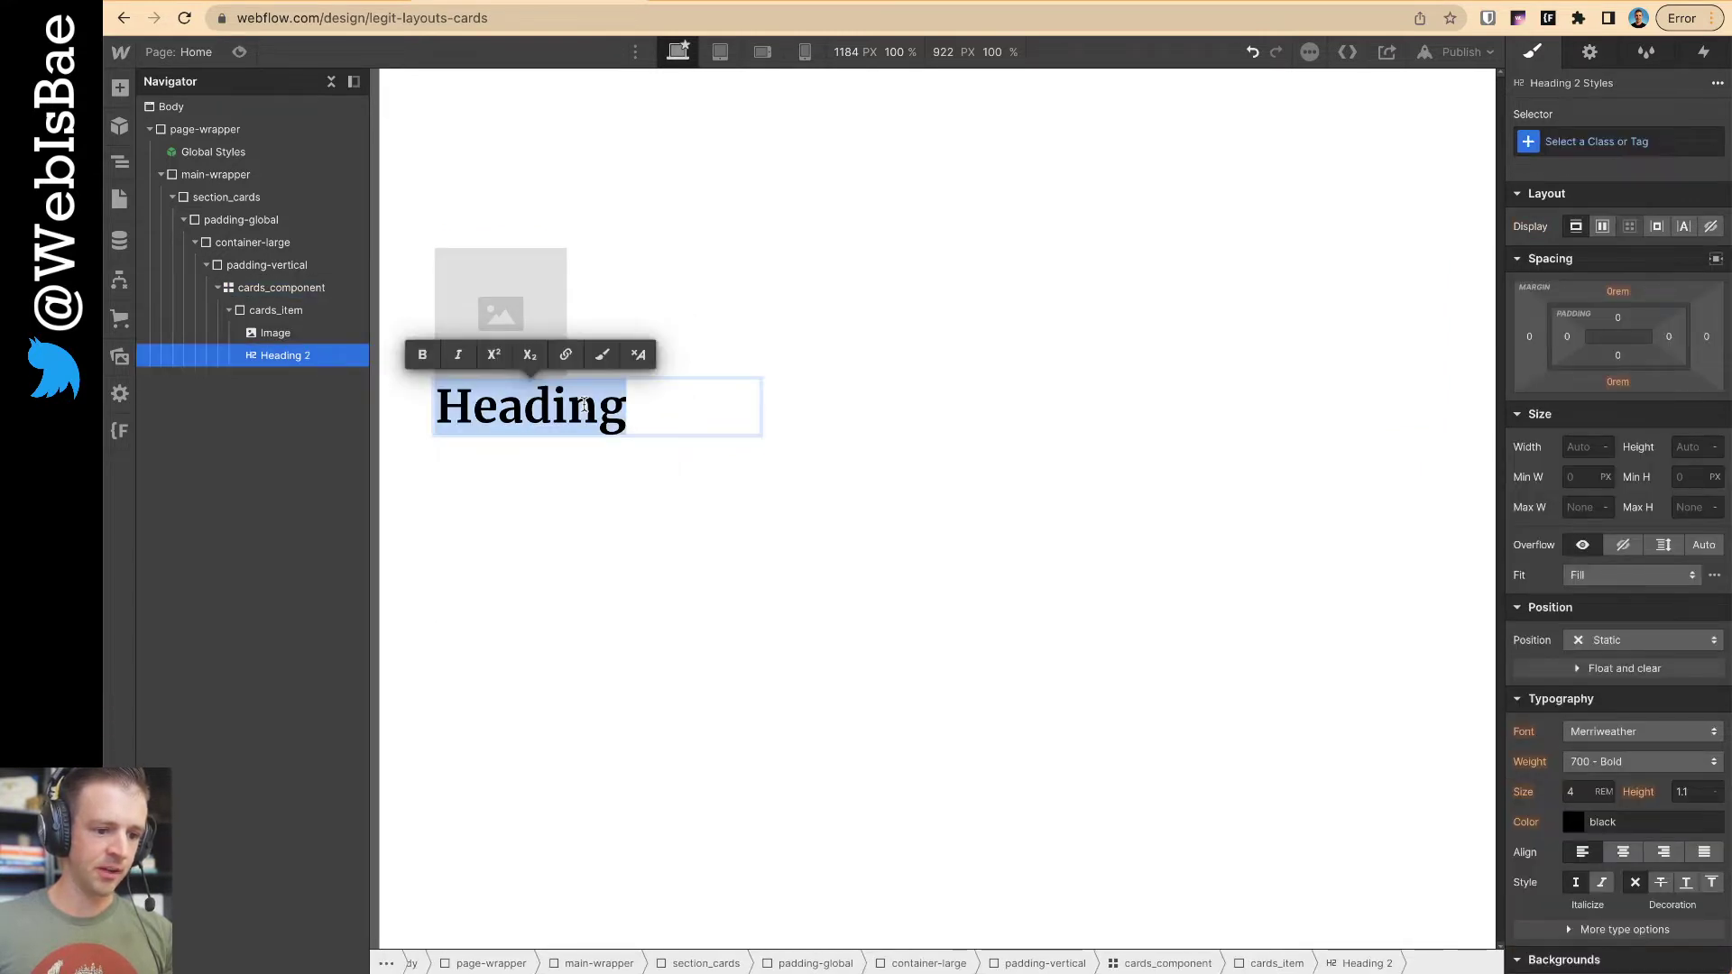
pyautogui.click(755, 575)
pyautogui.doubleClick(591, 417)
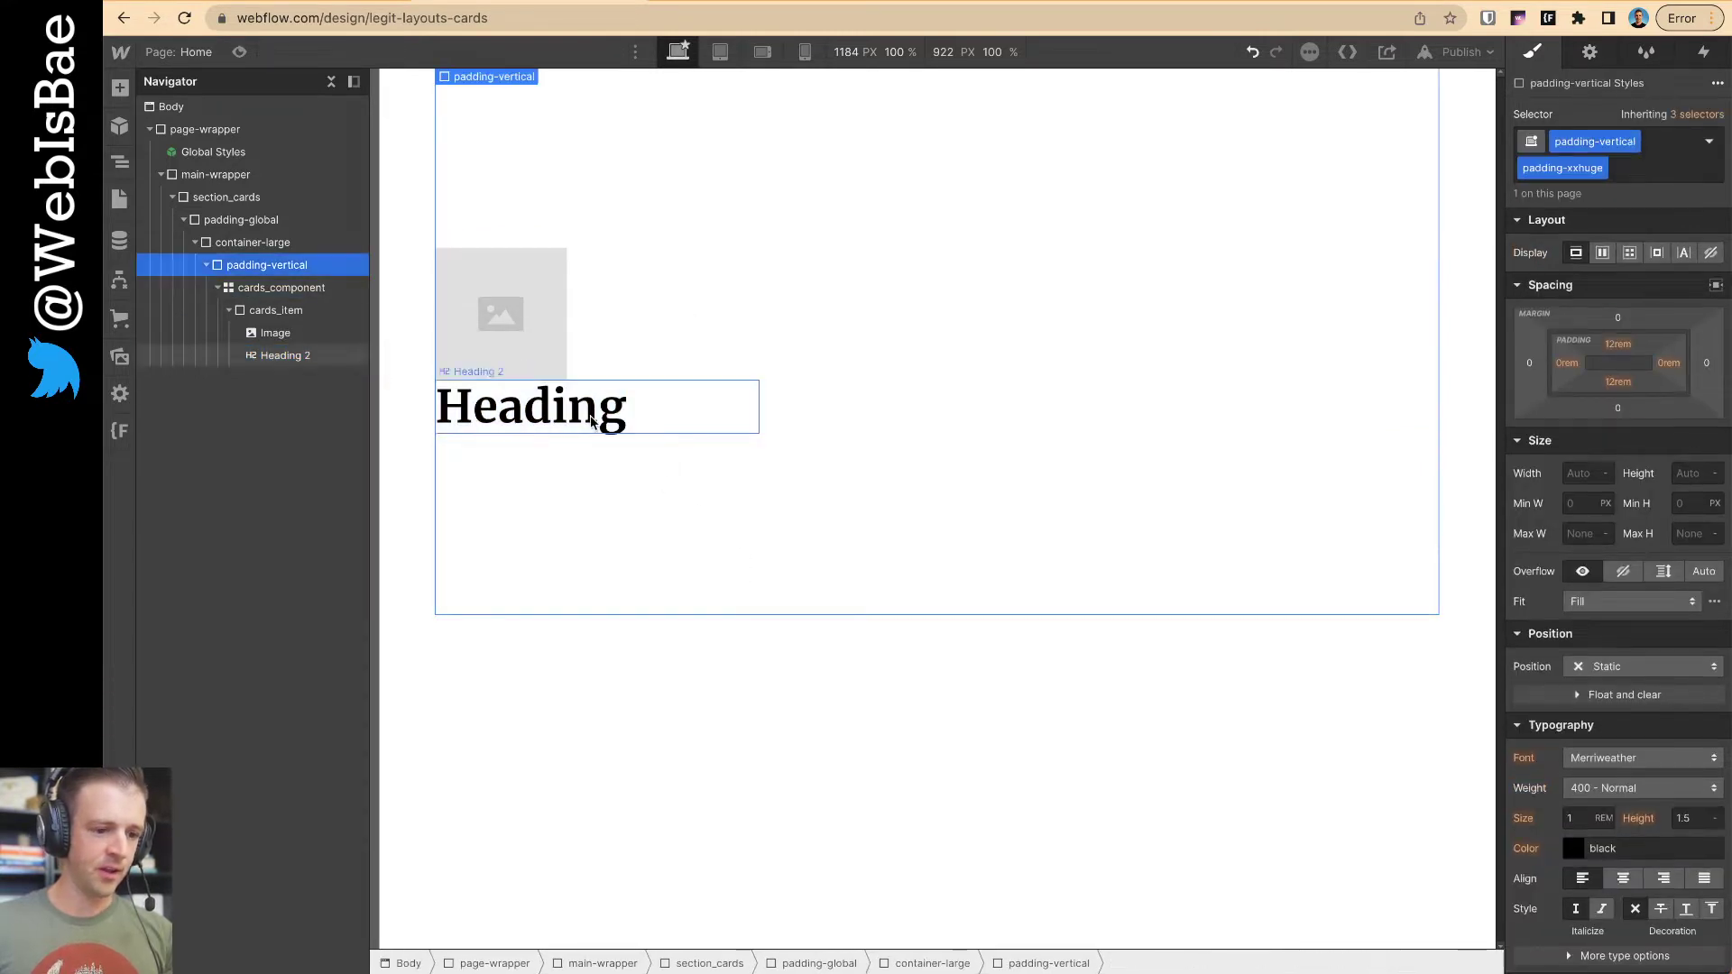
pyautogui.write('Mt. Shasta')
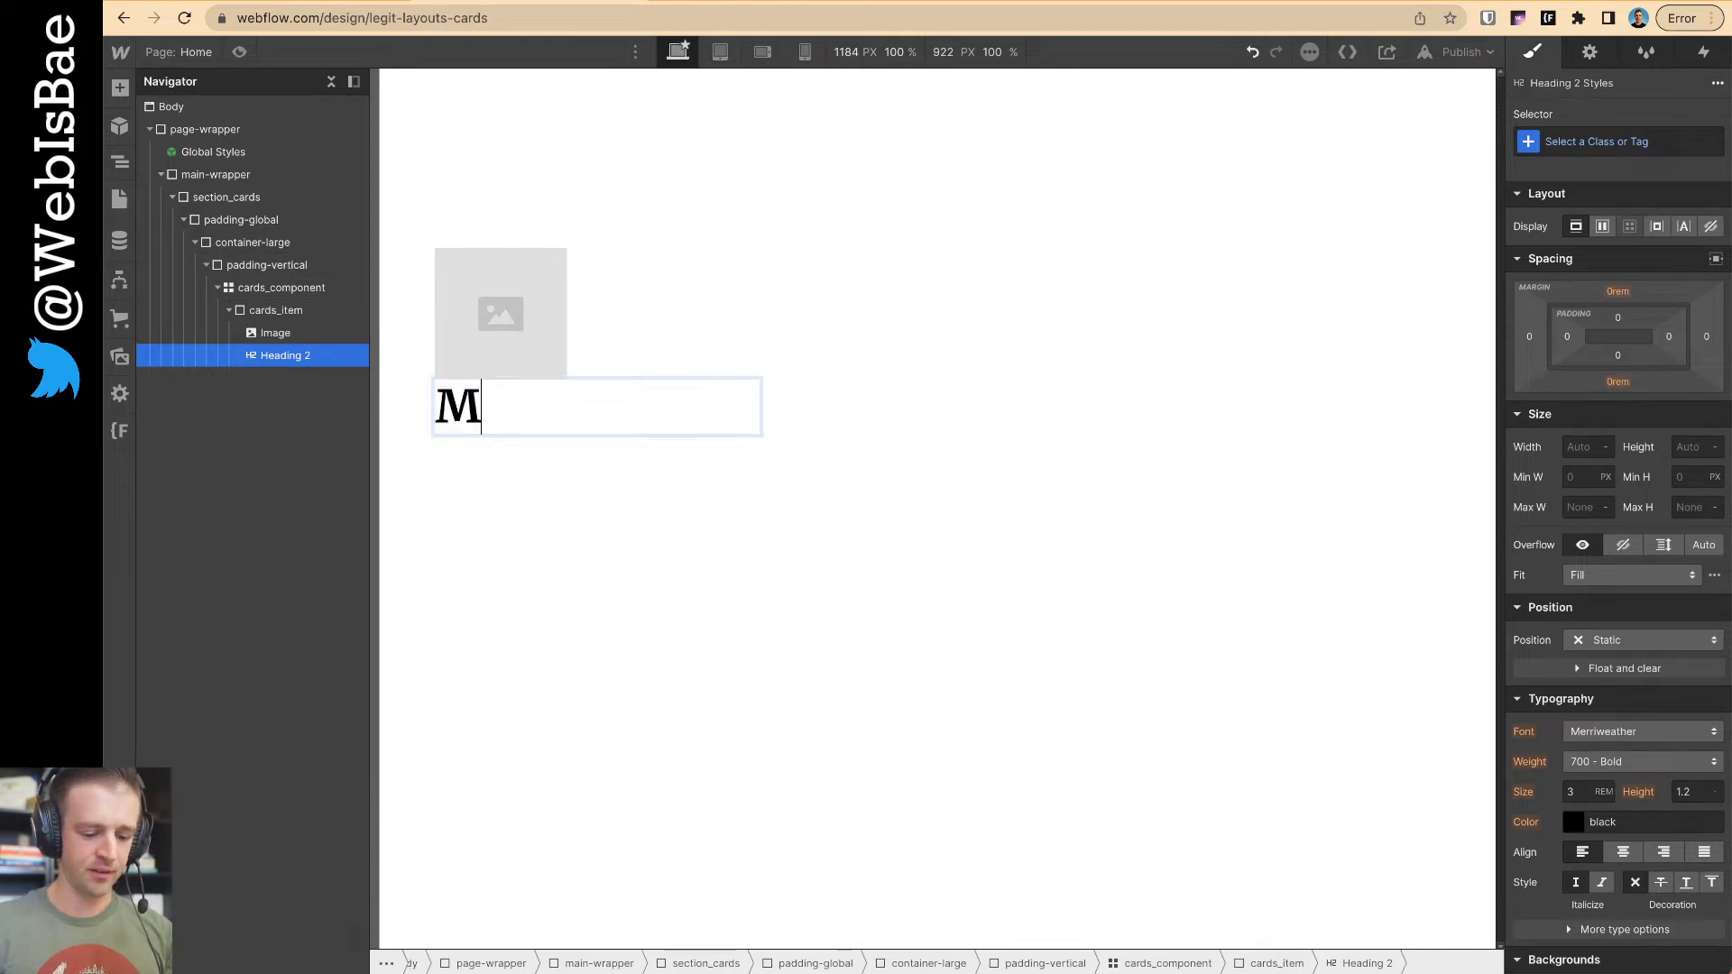
pyautogui.click(706, 445)
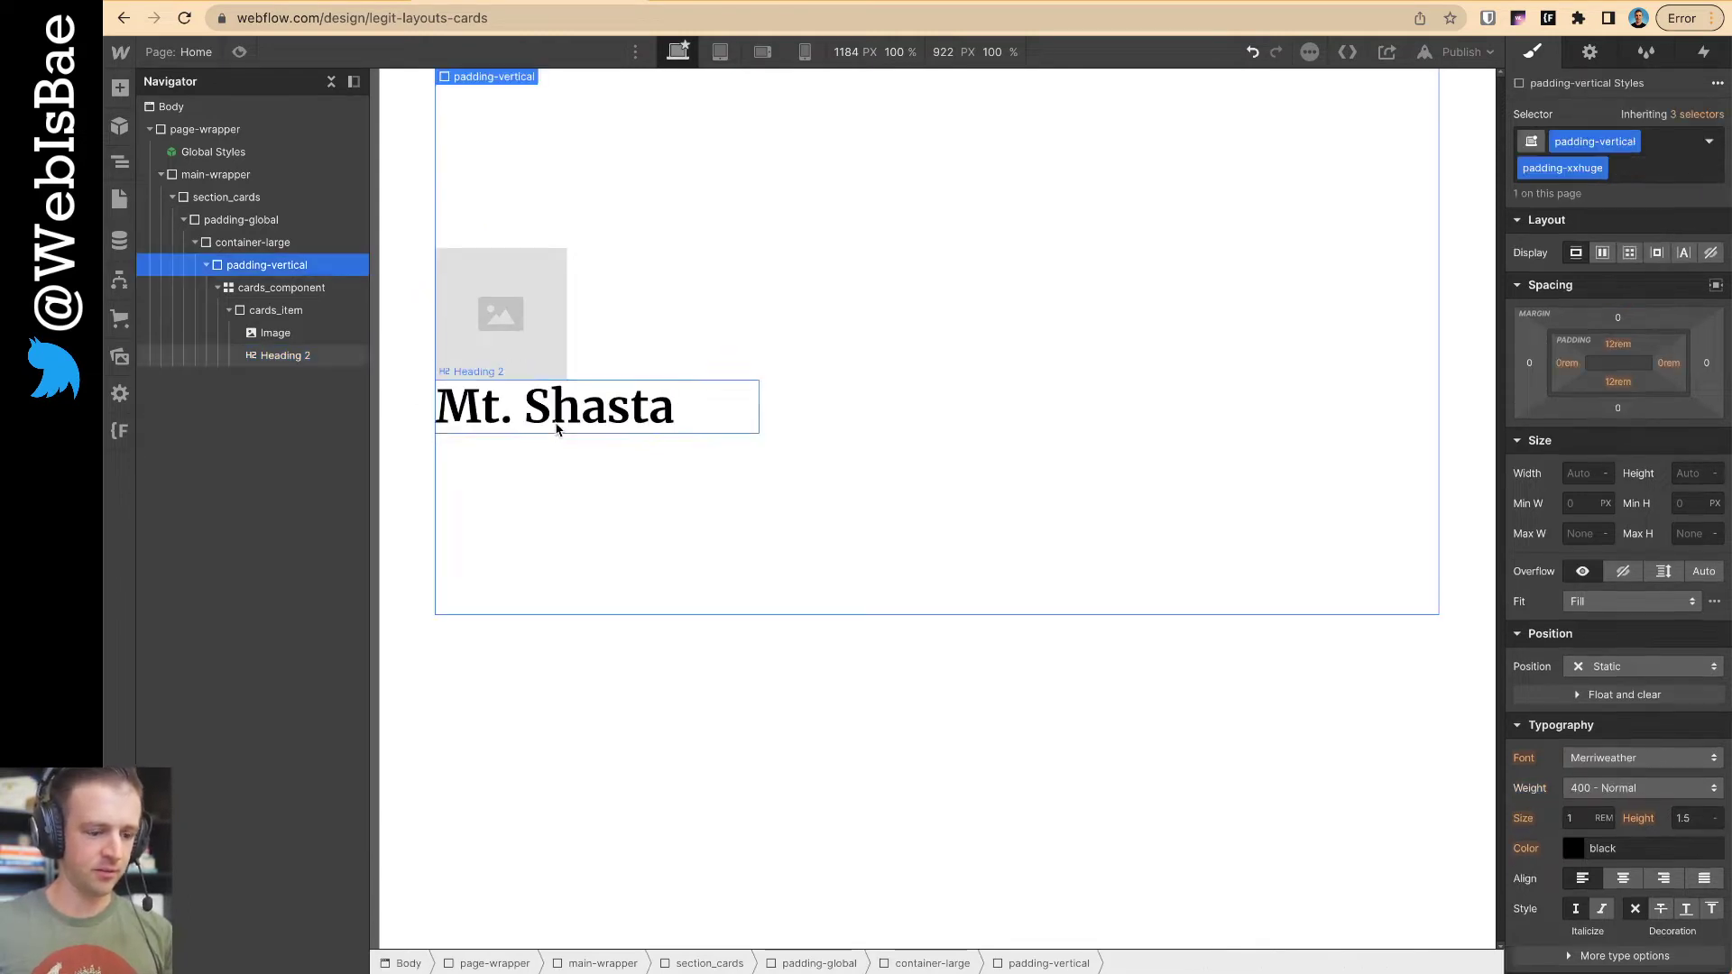
# - Add a paragraph below the heading inside cards_item and trim its placeholder text to end after "eros elementum tristique."
pyautogui.click(120, 88)
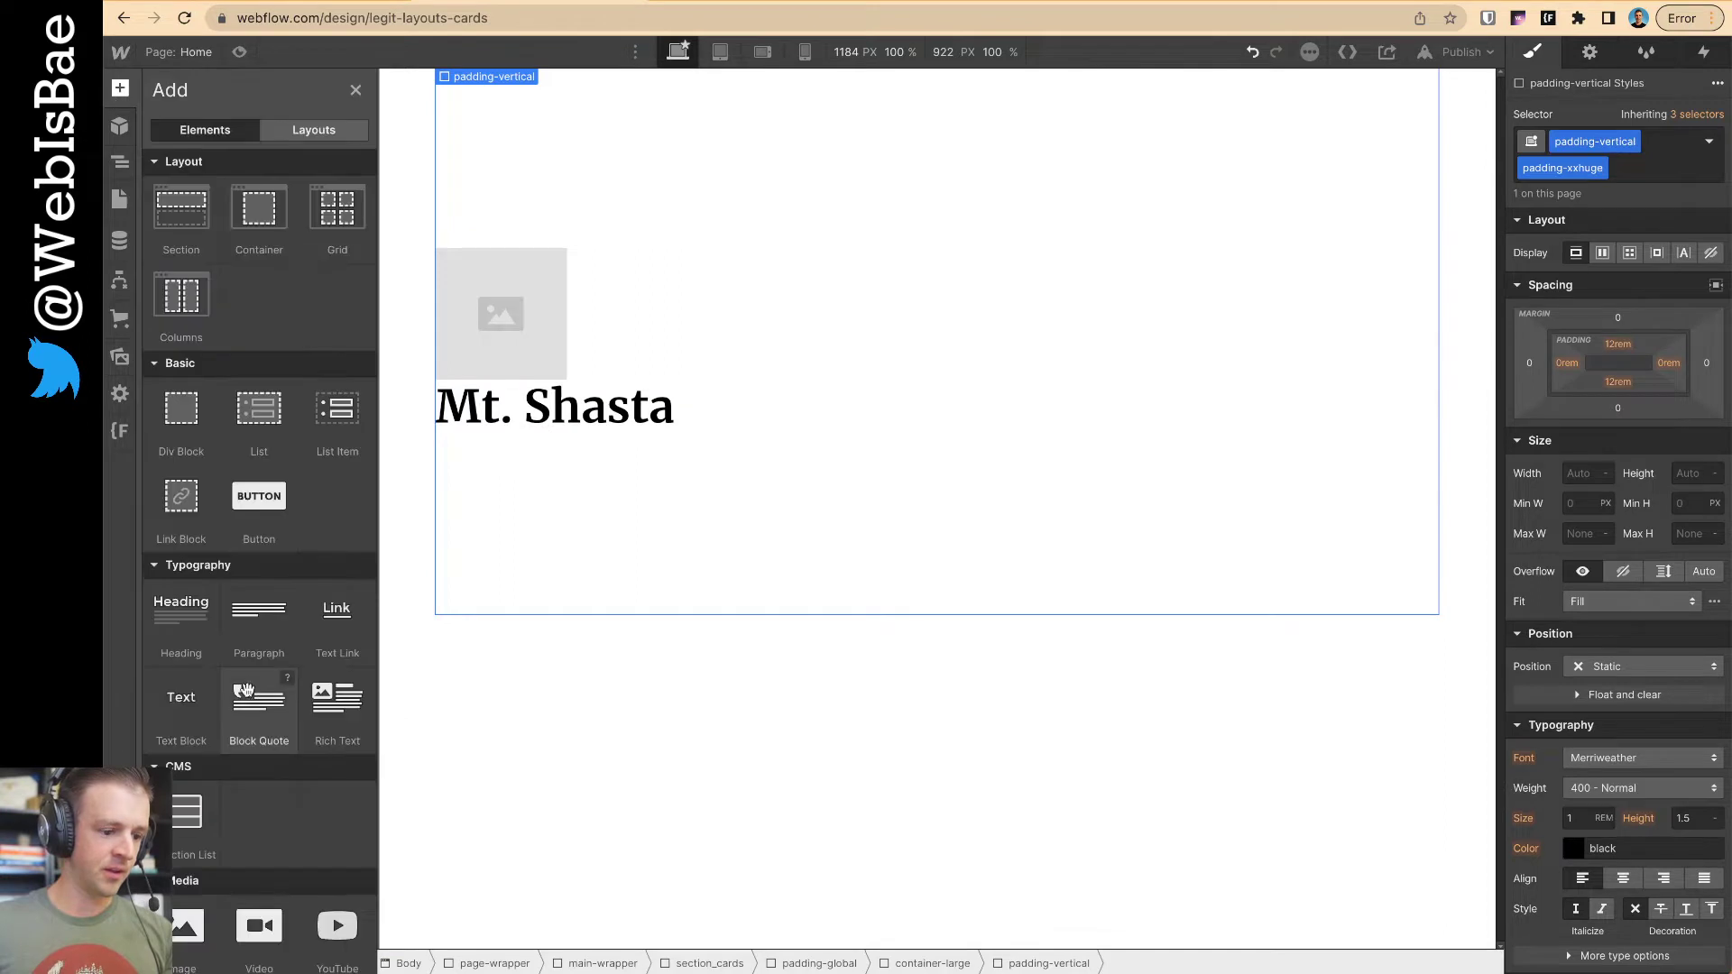
pyautogui.moveTo(259, 614); pyautogui.dragTo(312, 397)
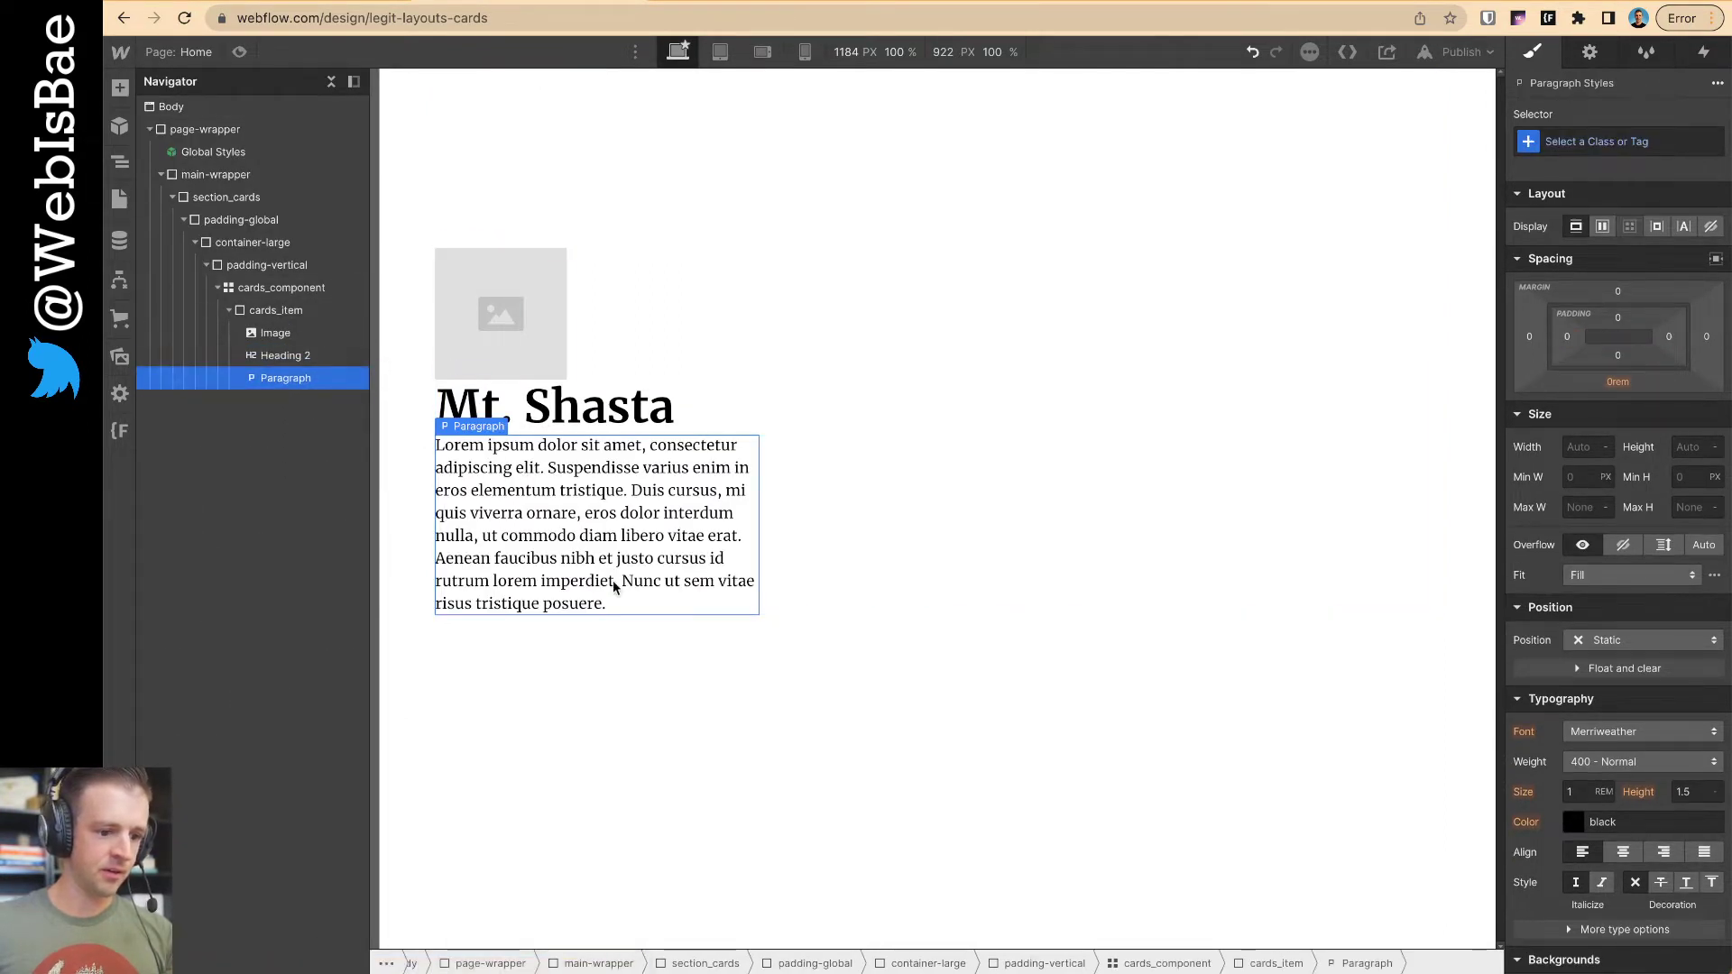
pyautogui.doubleClick(634, 605)
pyautogui.moveTo(634, 604); pyautogui.dragTo(621, 498)
pyautogui.press('BackSpace')
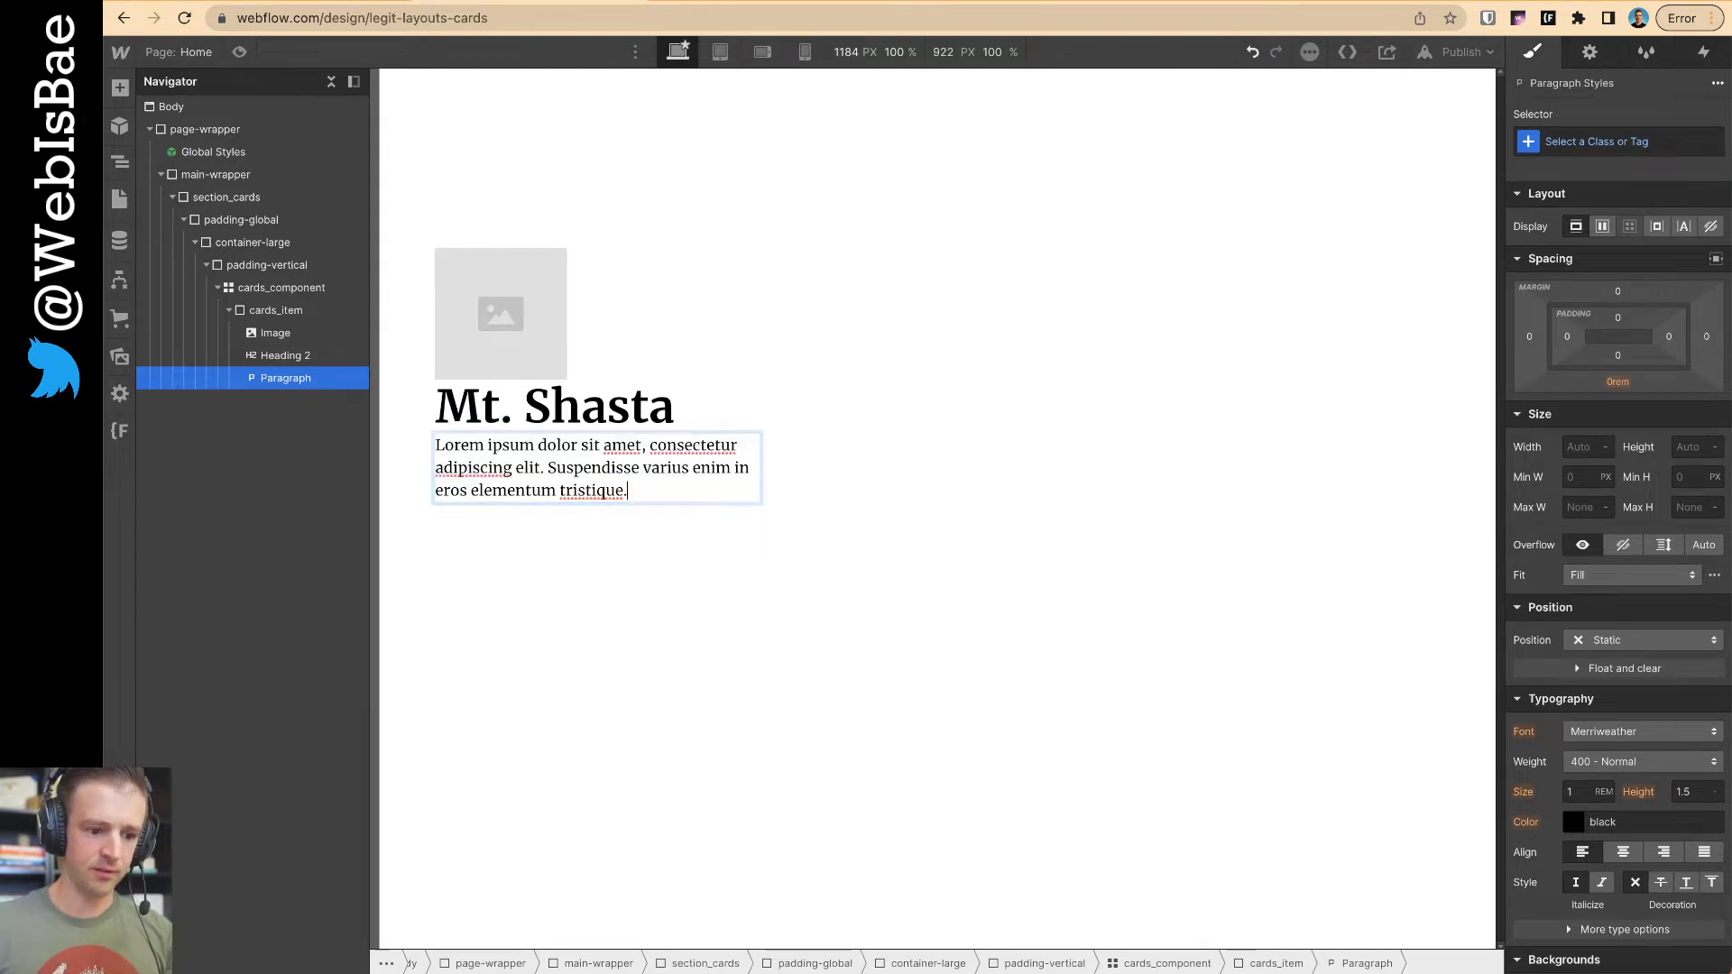
pyautogui.click(626, 573)
# - Add a div block with the class cards_bottom below the paragraph and make it a horizontal flex layout with centered alignment
pyautogui.click(120, 88)
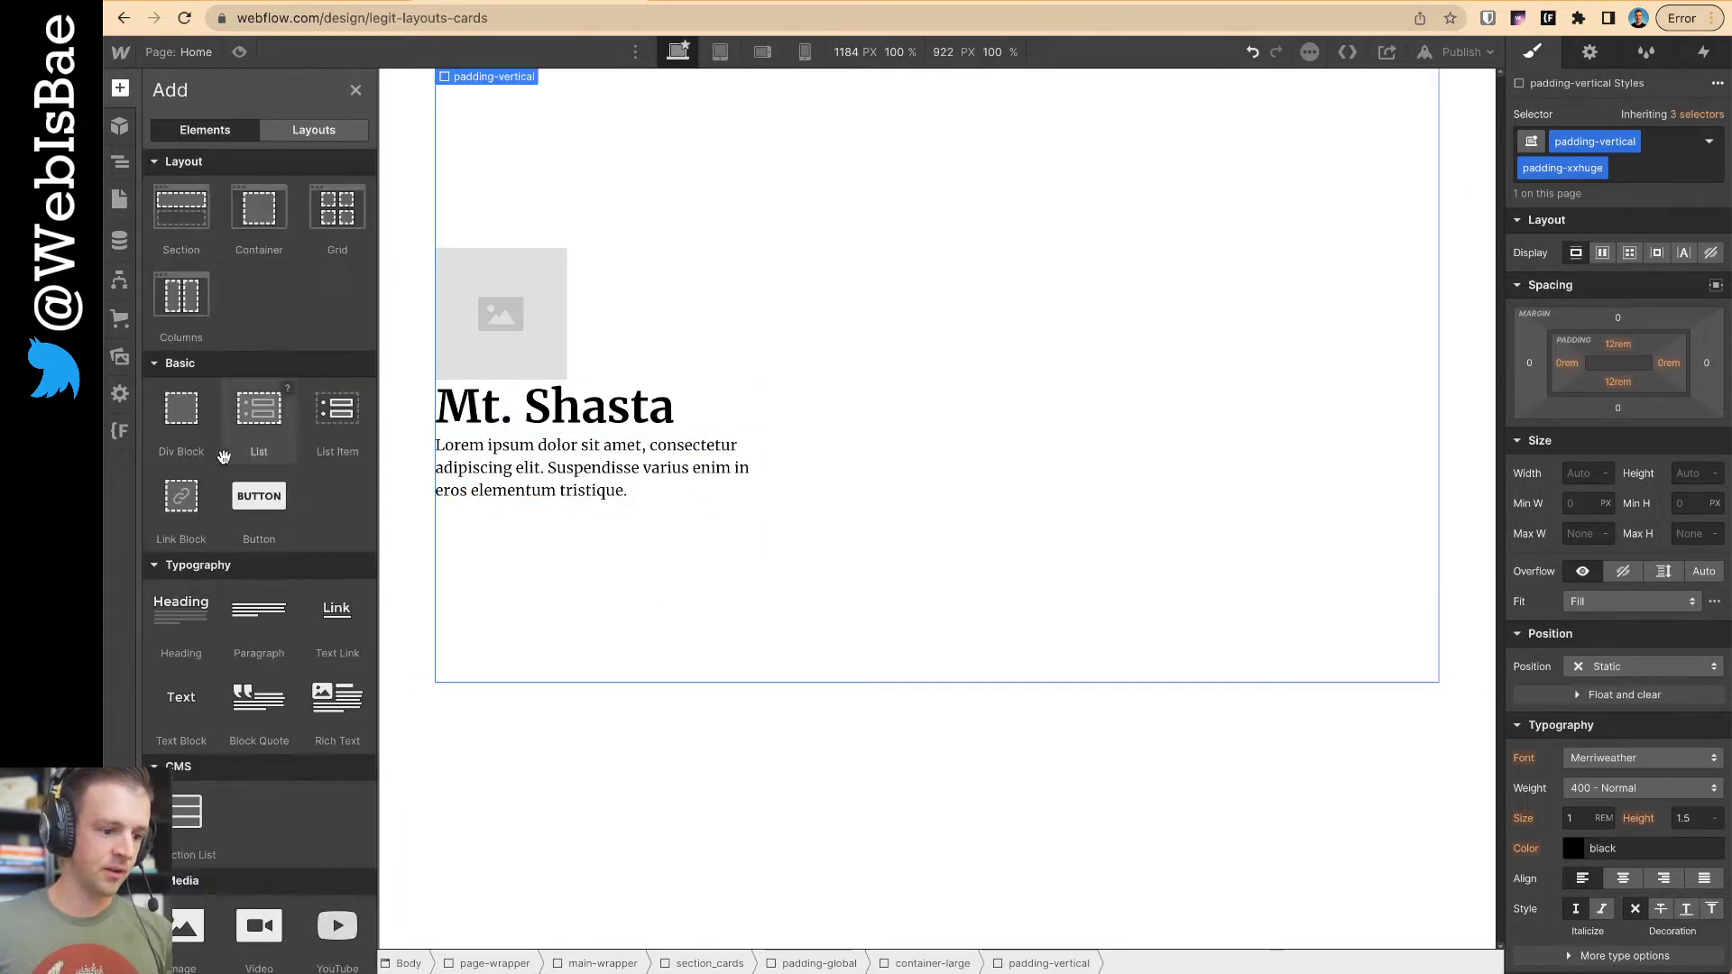
pyautogui.moveTo(176, 401); pyautogui.dragTo(316, 415)
pyautogui.click(1635, 142)
pyautogui.write('cards')
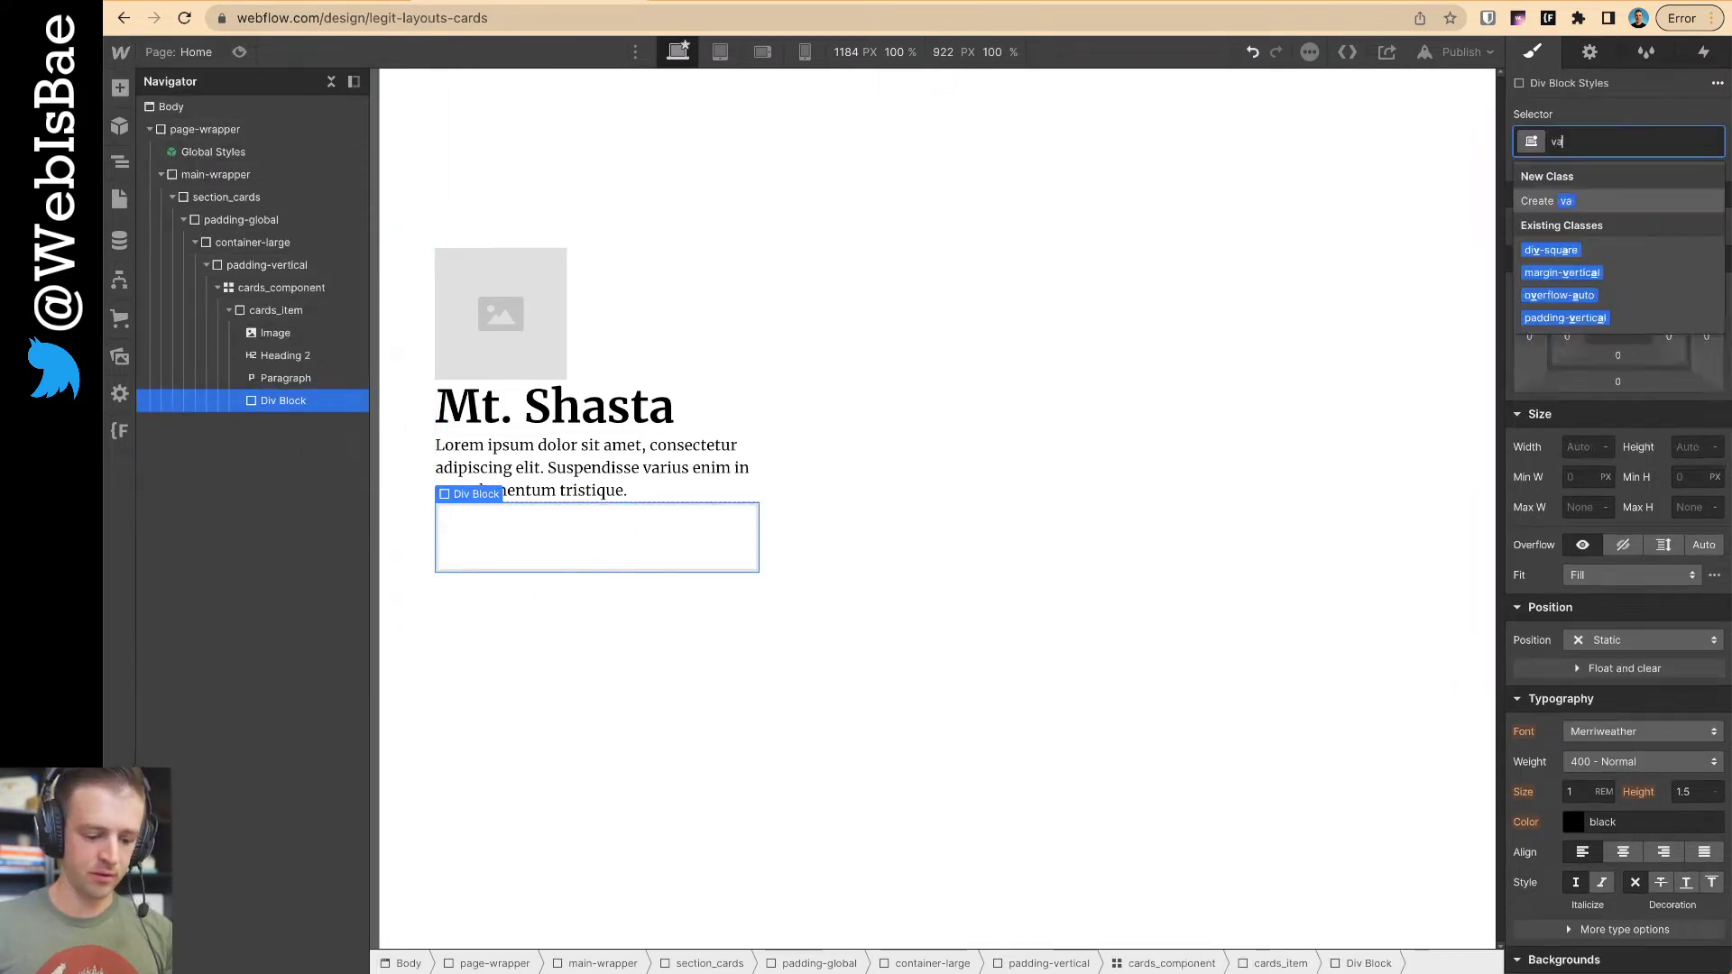
pyautogui.write('_bottom')
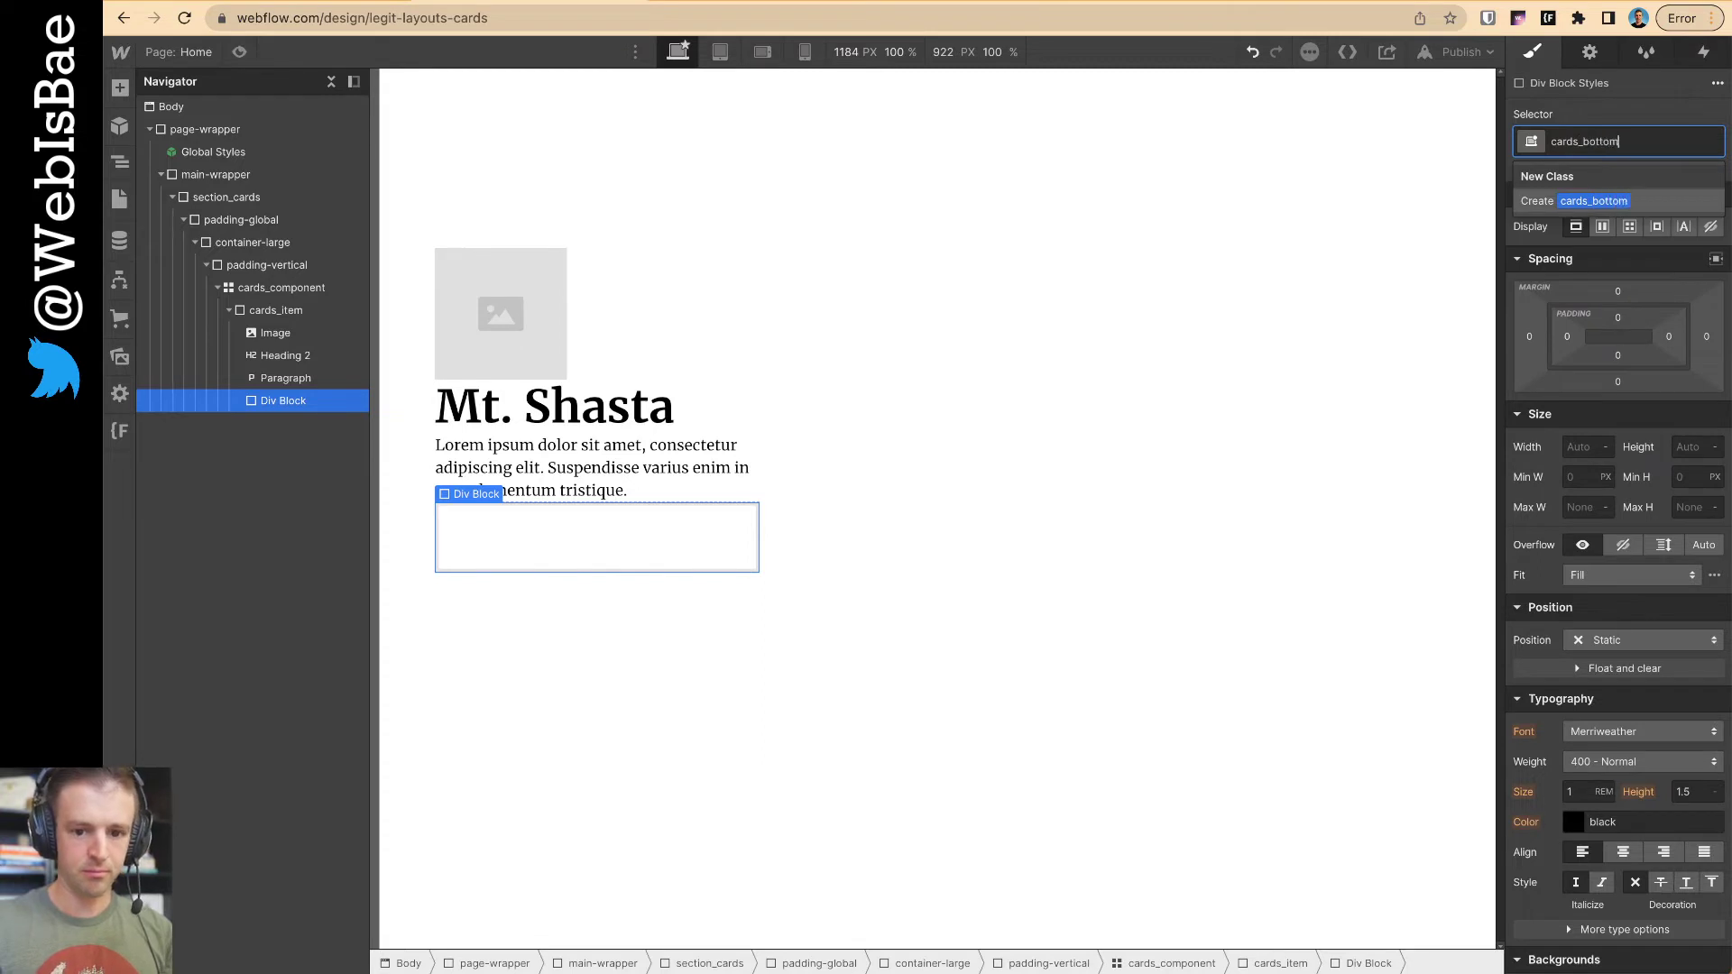
pyautogui.press('Return')
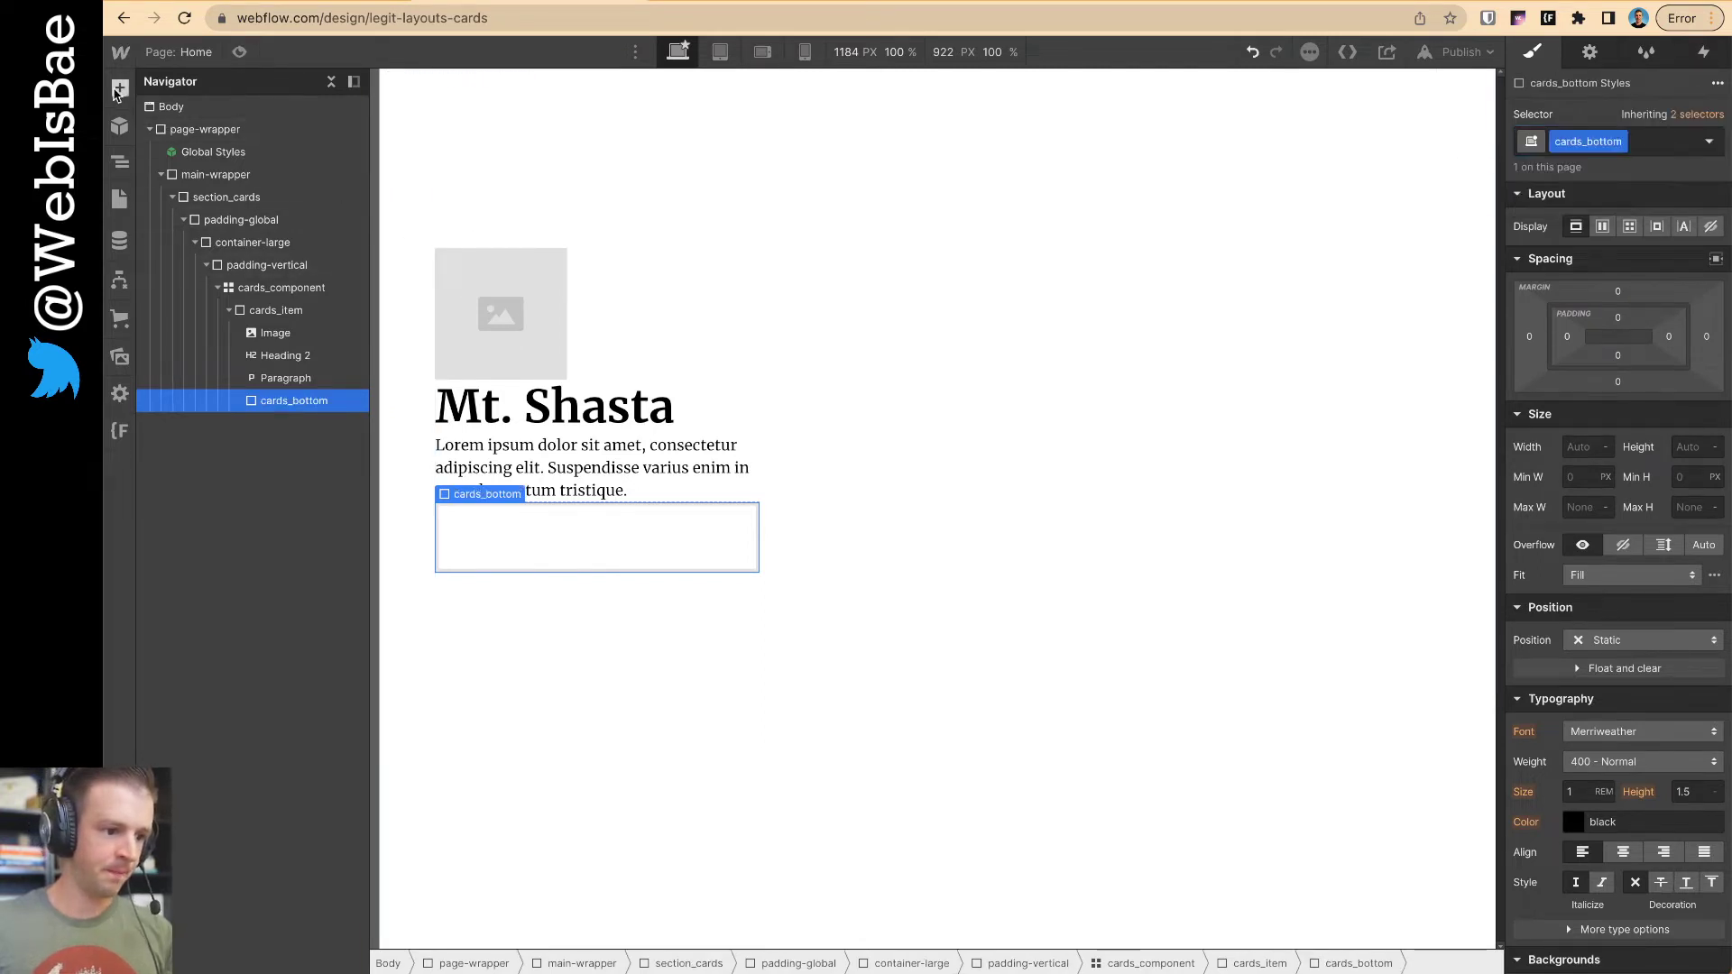
pyautogui.click(1601, 226)
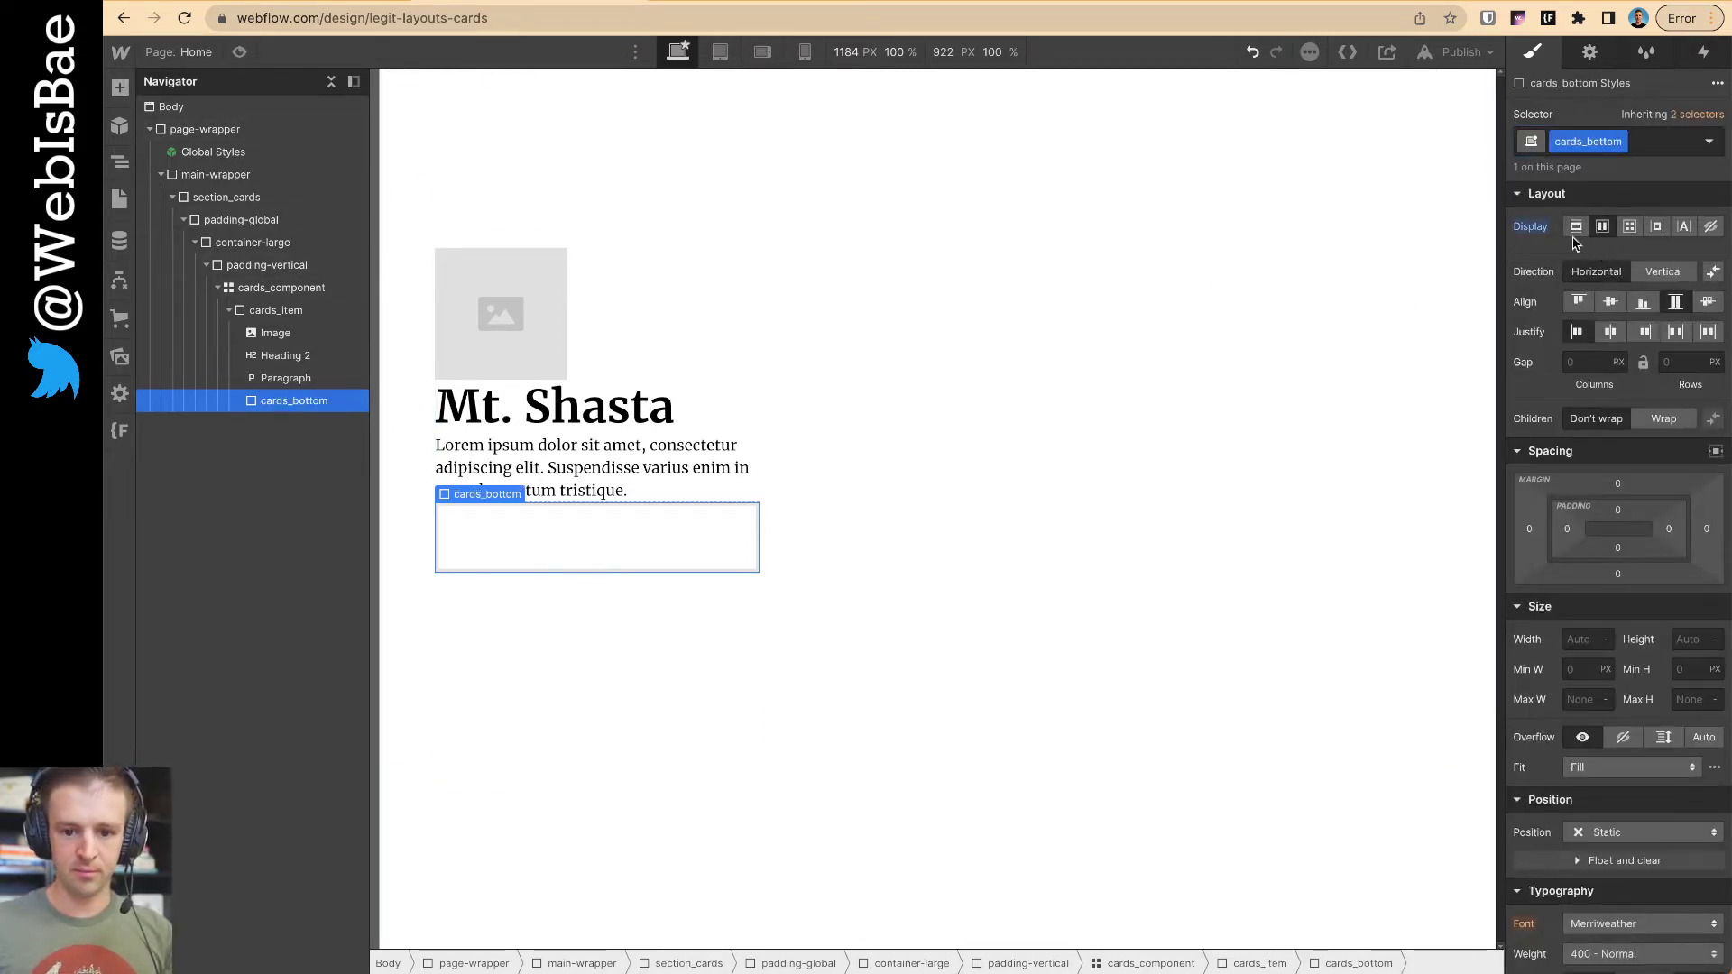
pyautogui.click(1612, 305)
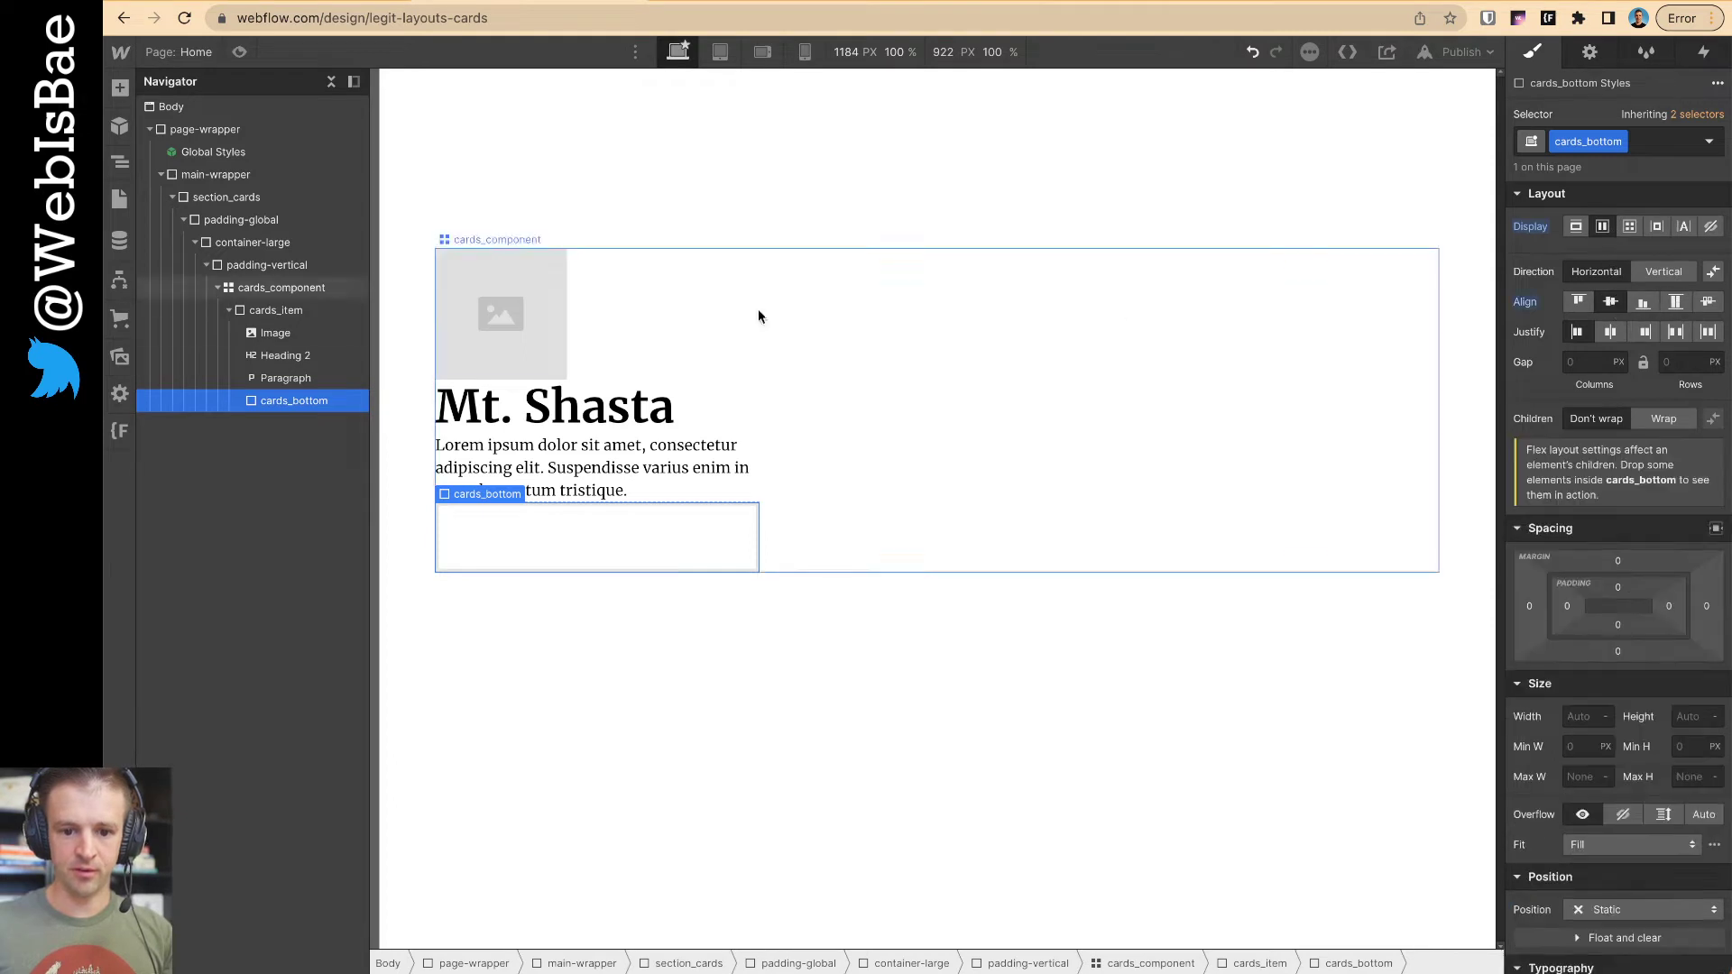
# - Add a text block inside cards_bottom and replace its text with "Climb it"
pyautogui.click(120, 87)
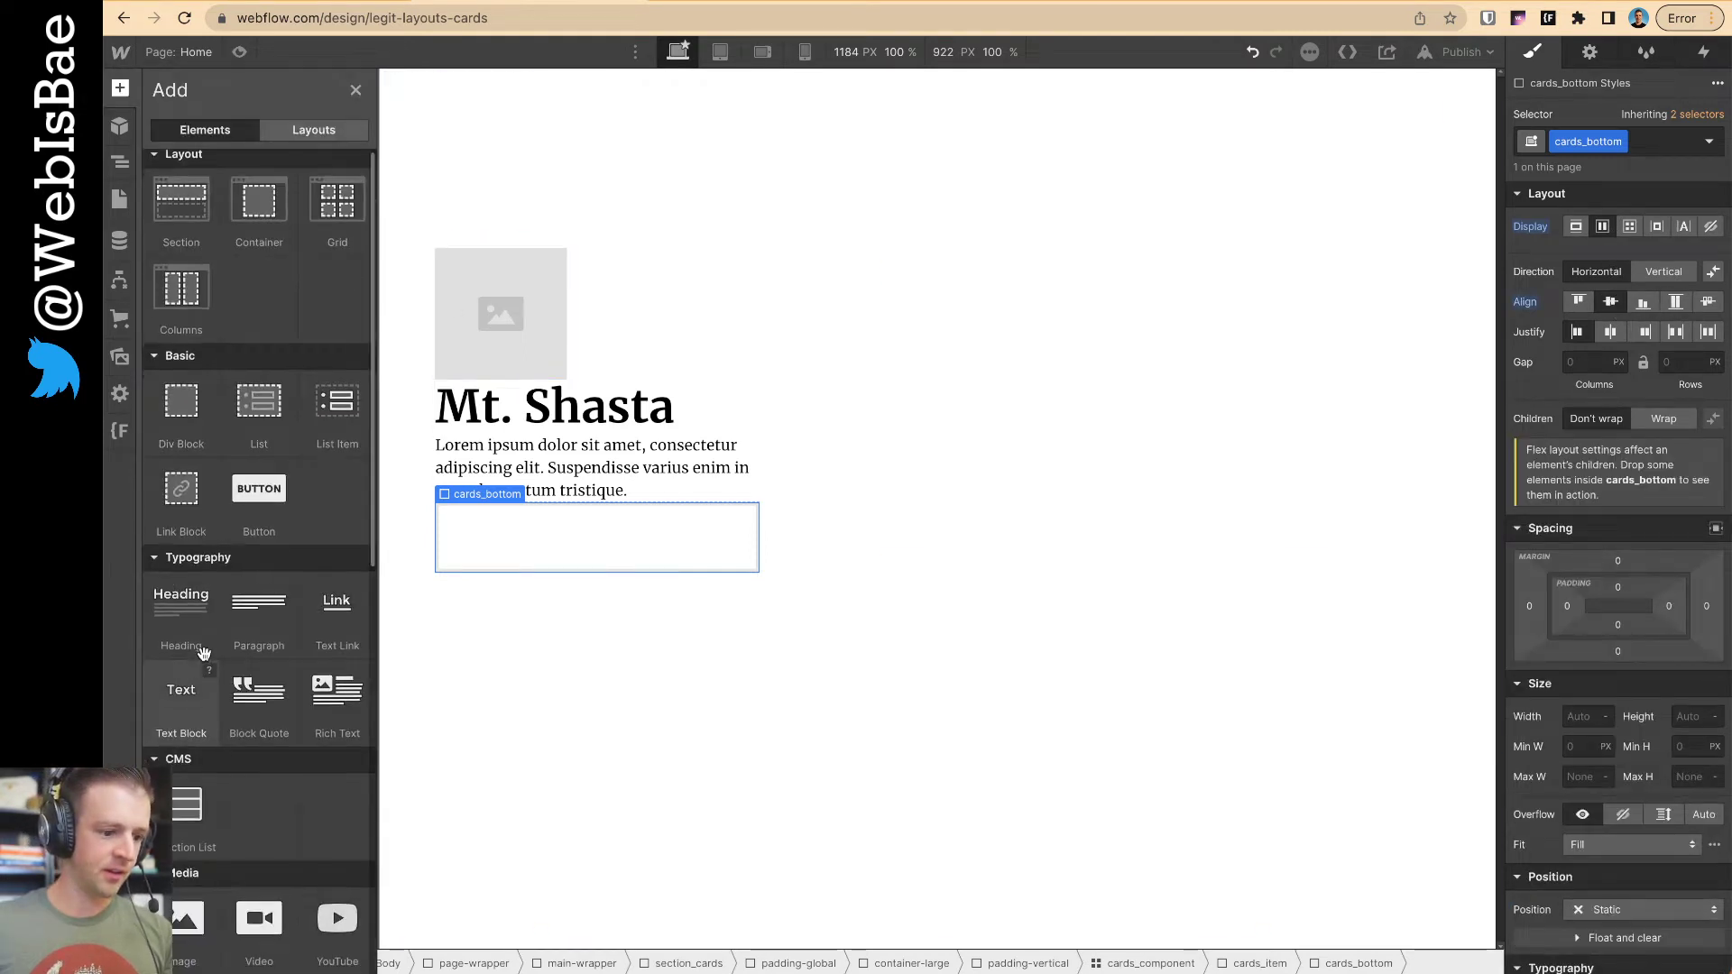
pyautogui.click(120, 357)
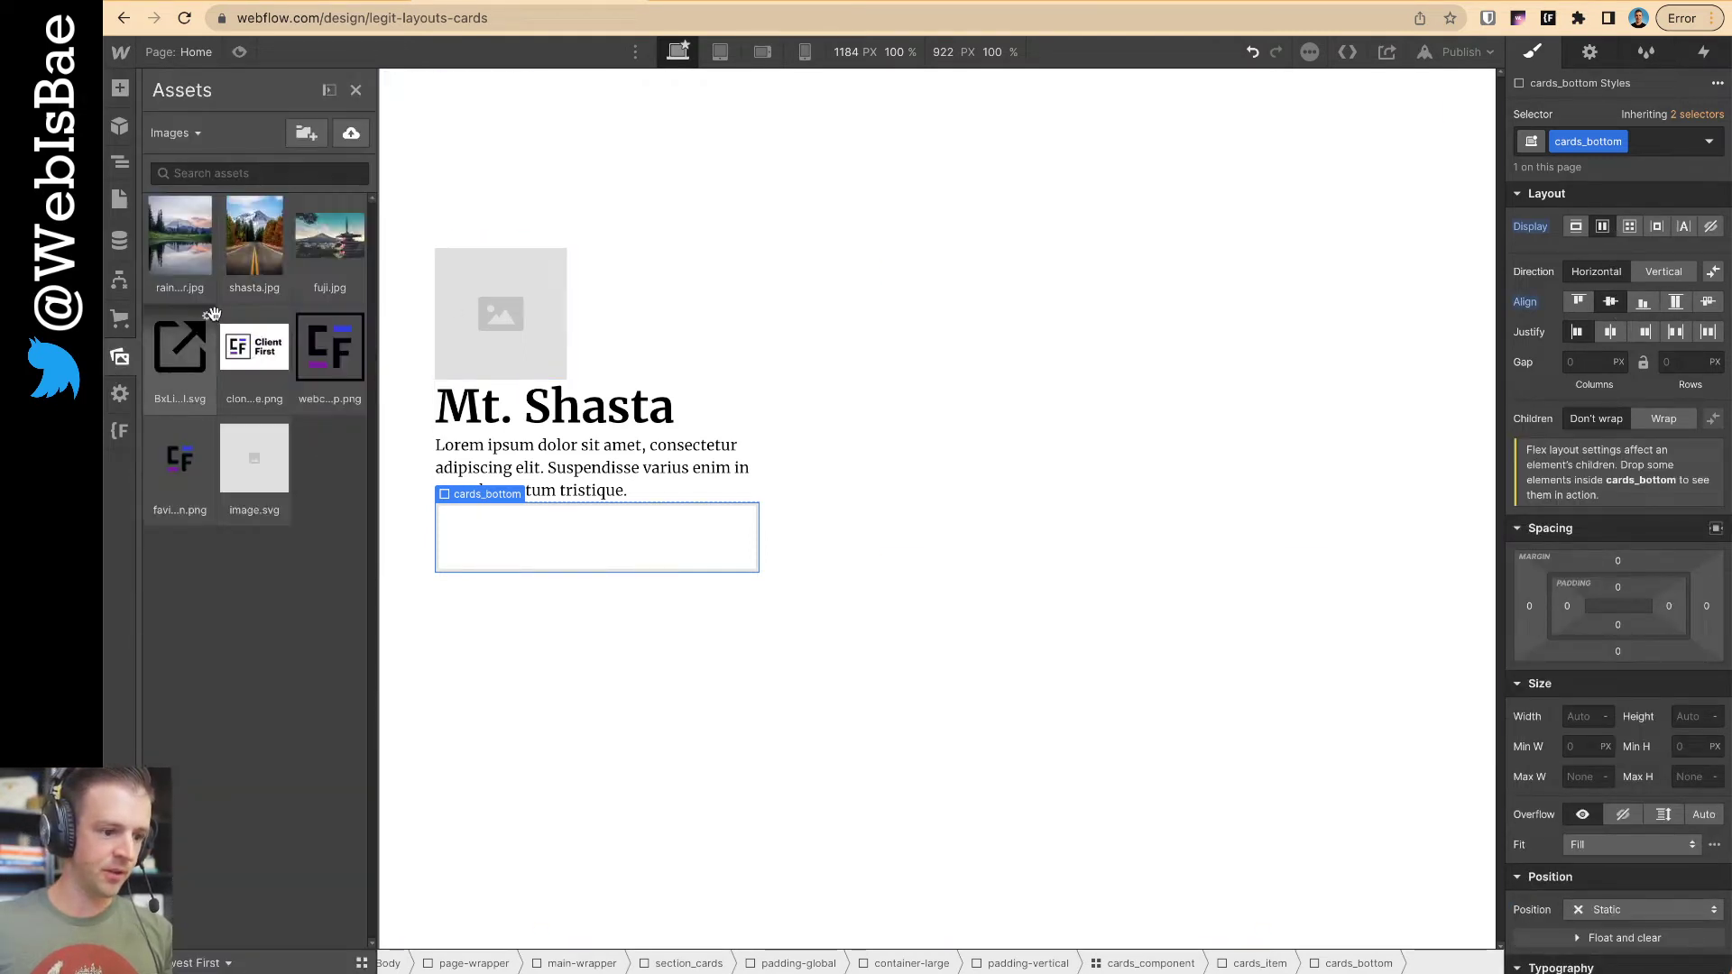
pyautogui.click(120, 87)
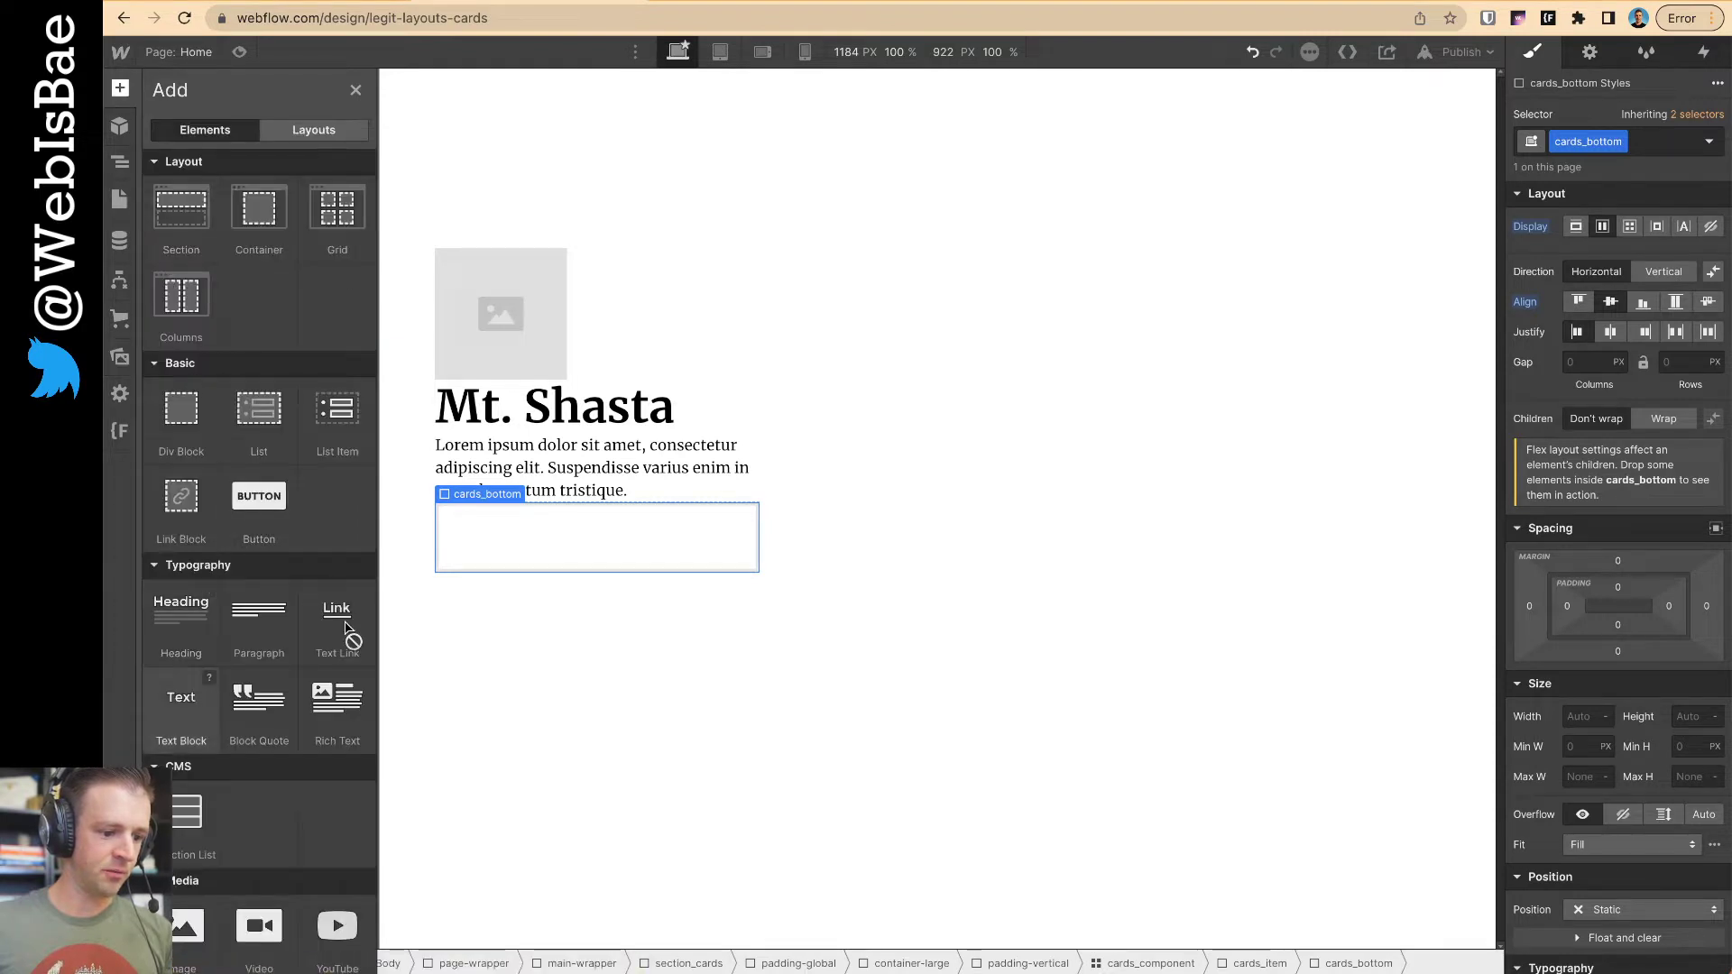
pyautogui.moveTo(346, 629); pyautogui.dragTo(507, 527)
pyautogui.doubleClick(499, 514)
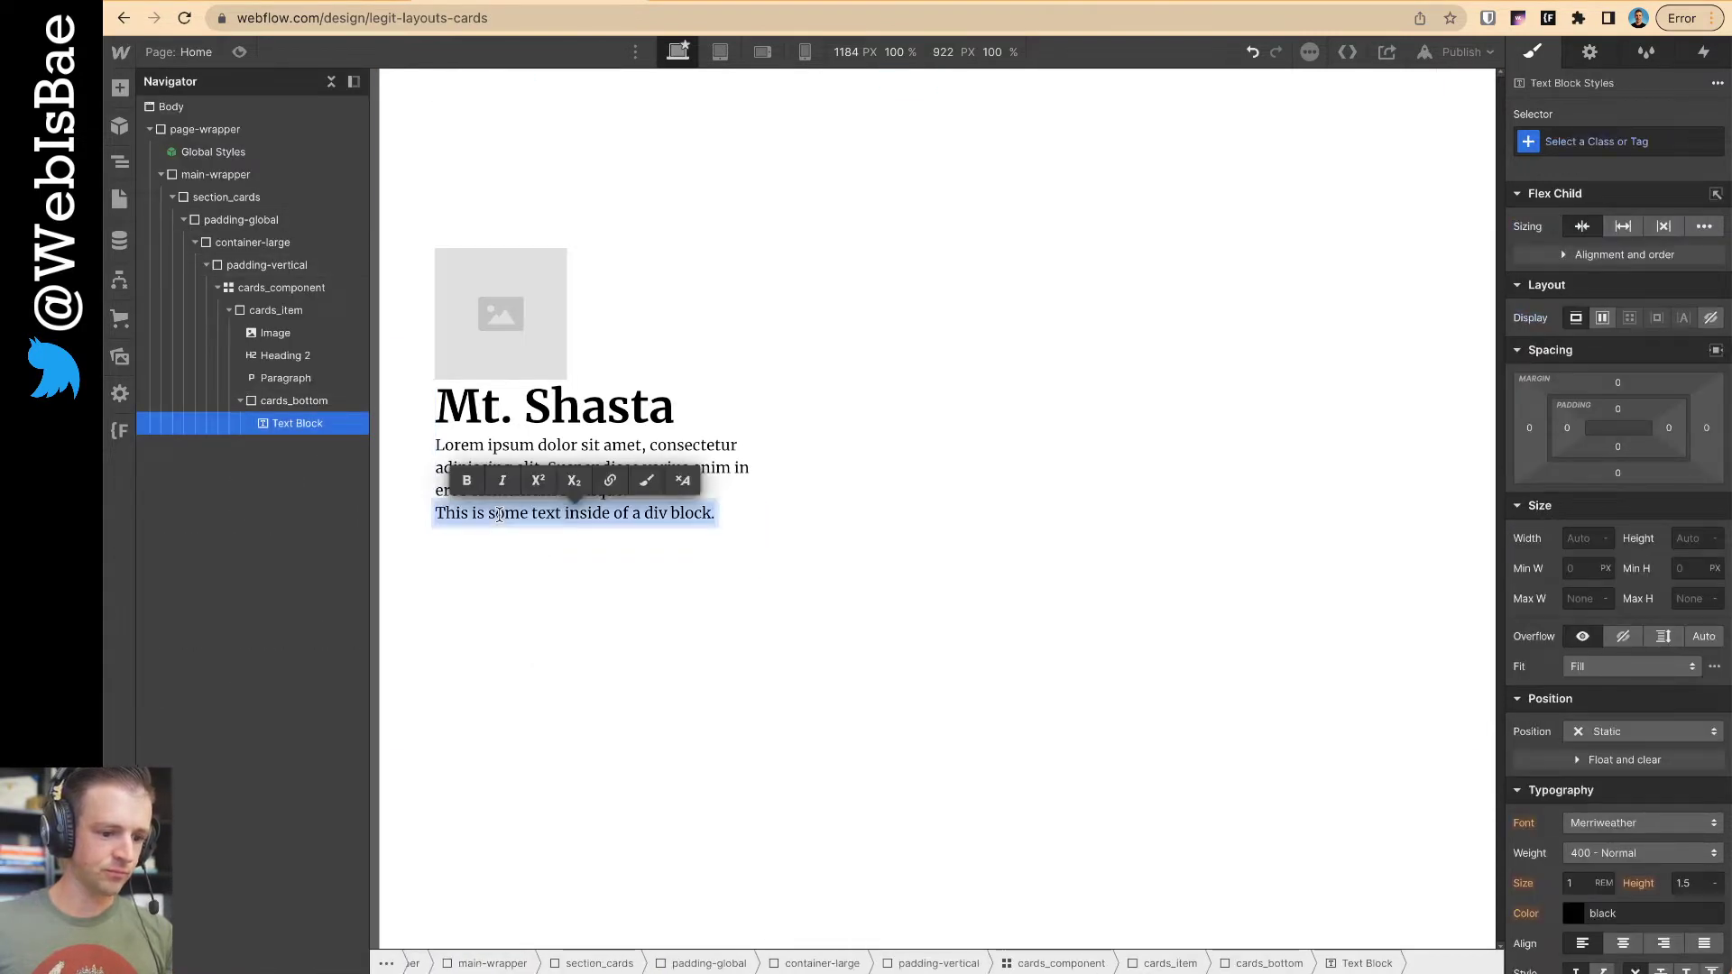
pyautogui.write('Climb it')
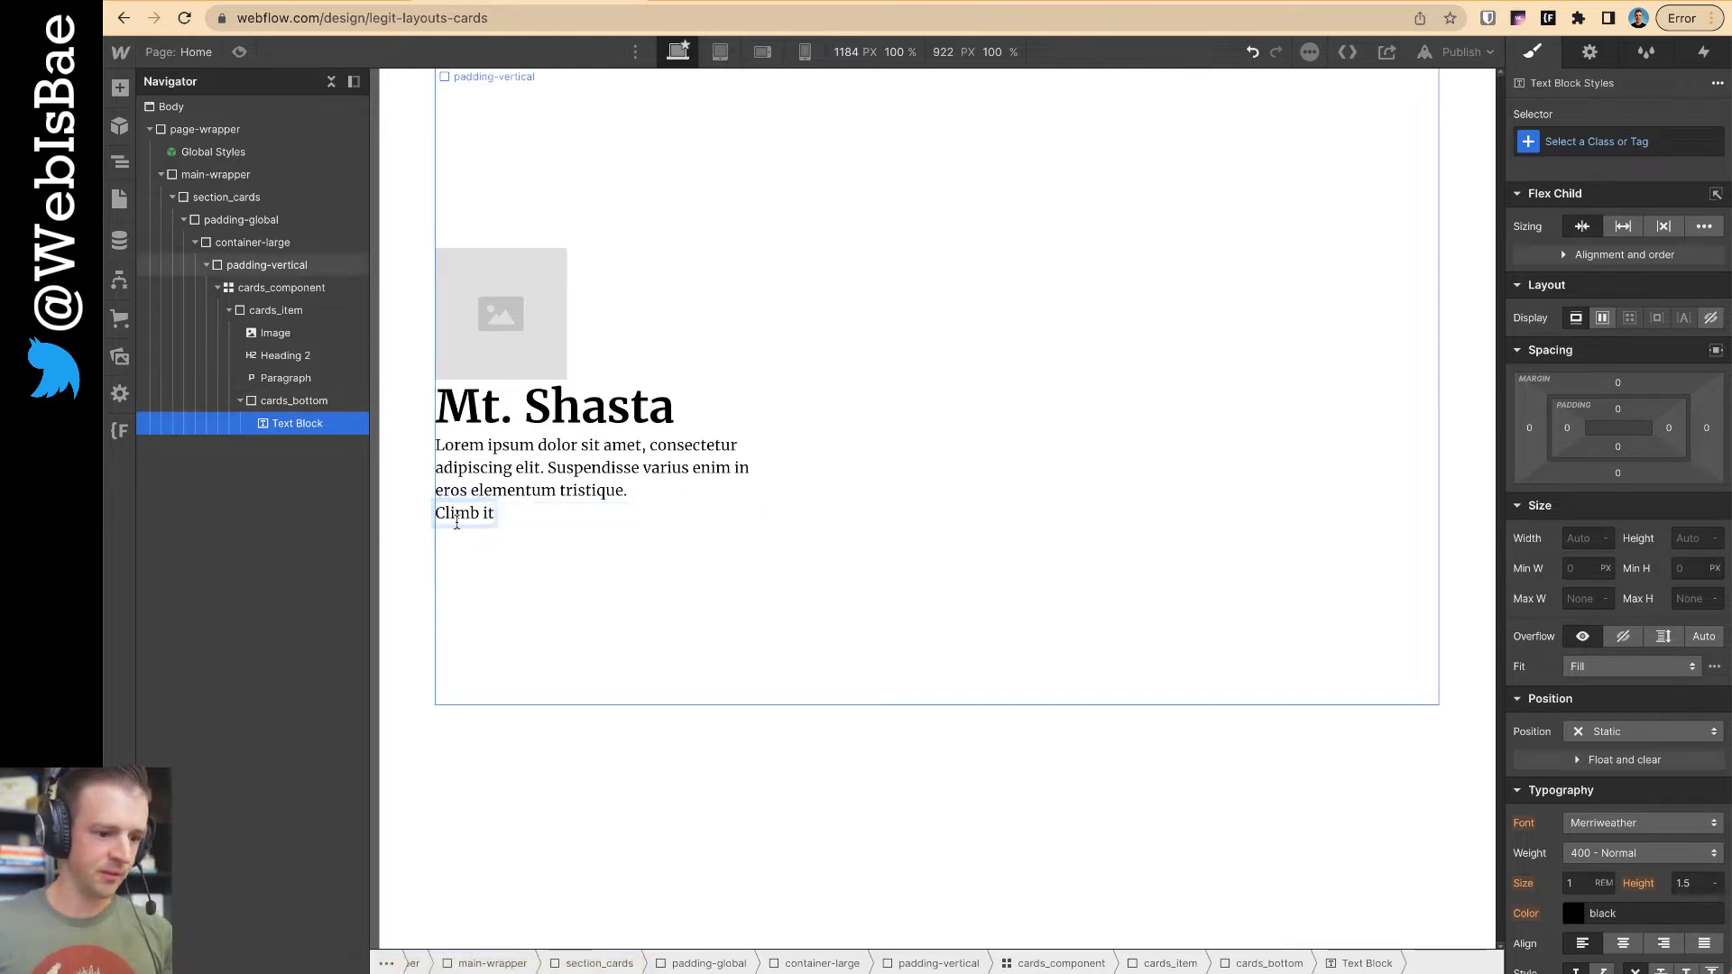
pyautogui.click(519, 515)
pyautogui.click(487, 519)
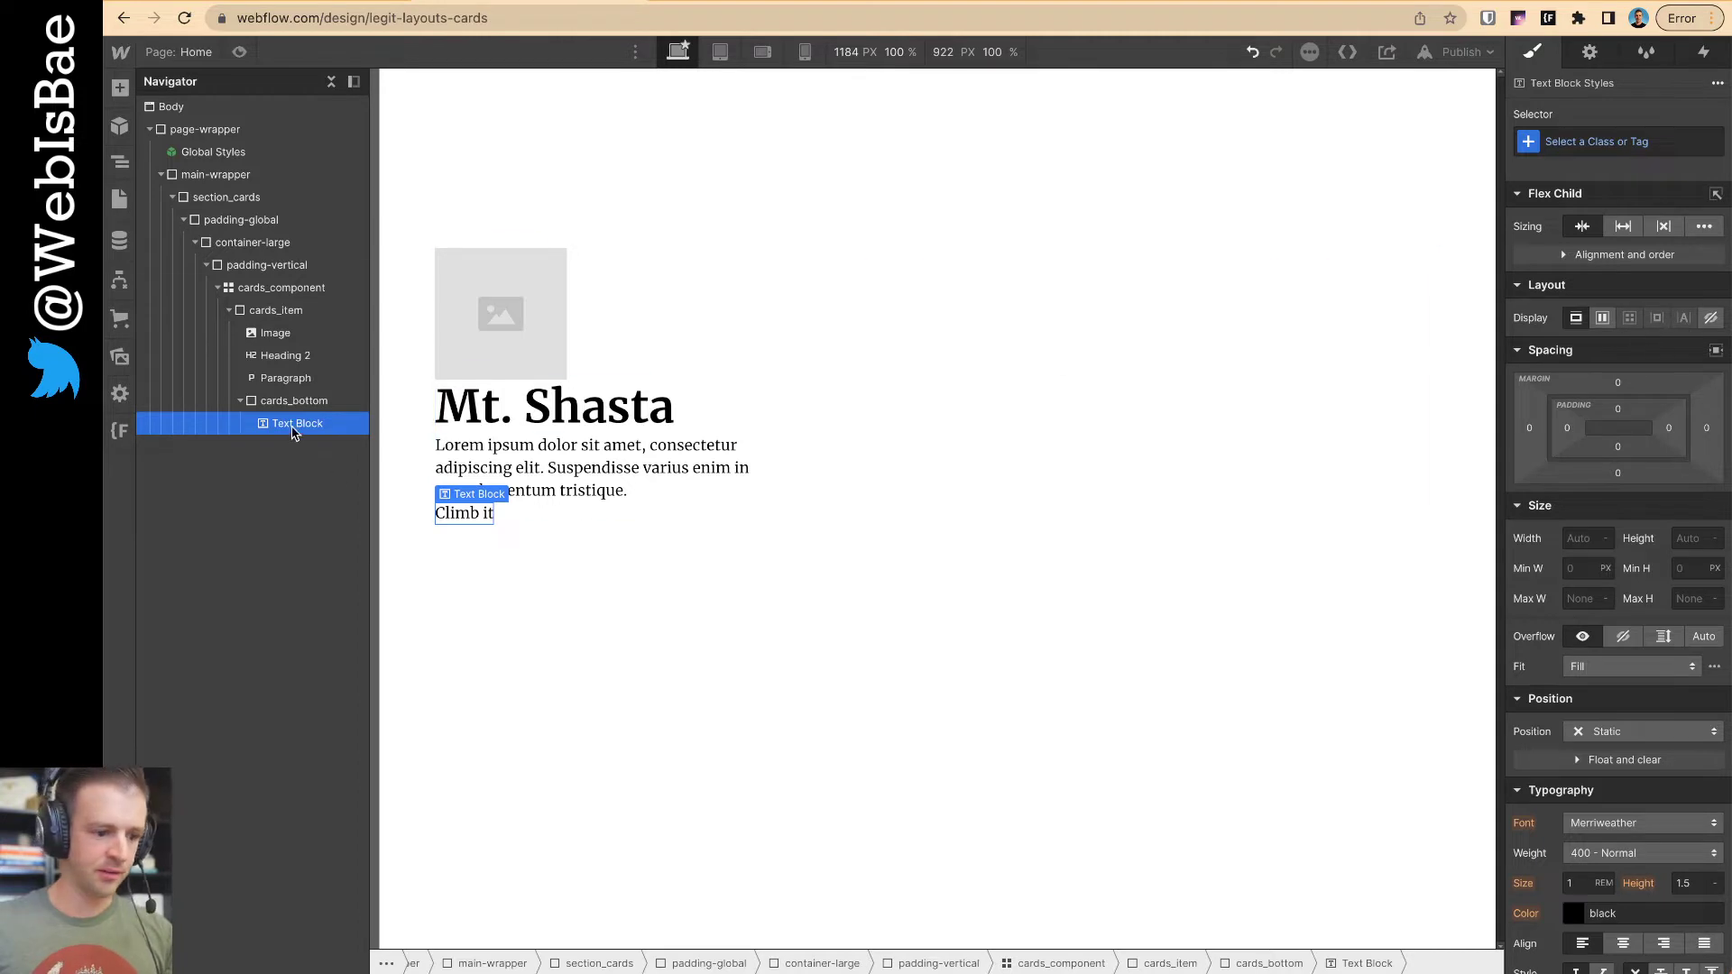
# - Insert the external-link arrow SVG from the assets into cards_bottom after the "Climb it" text
pyautogui.click(334, 400)
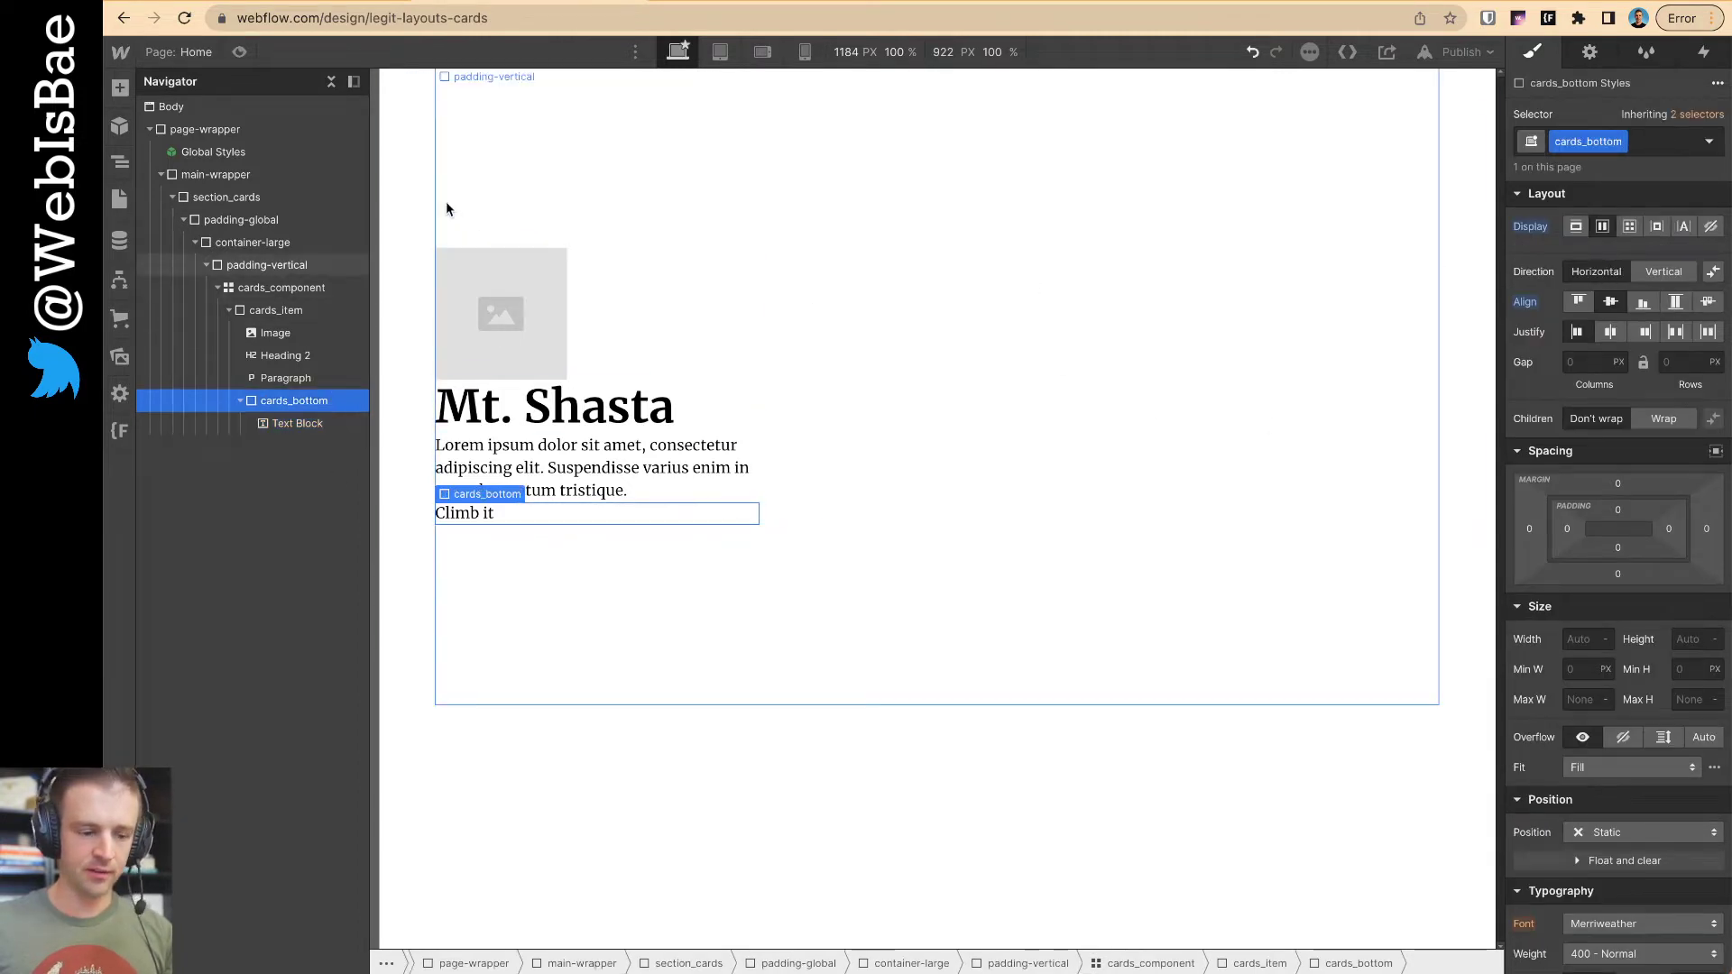
pyautogui.click(120, 88)
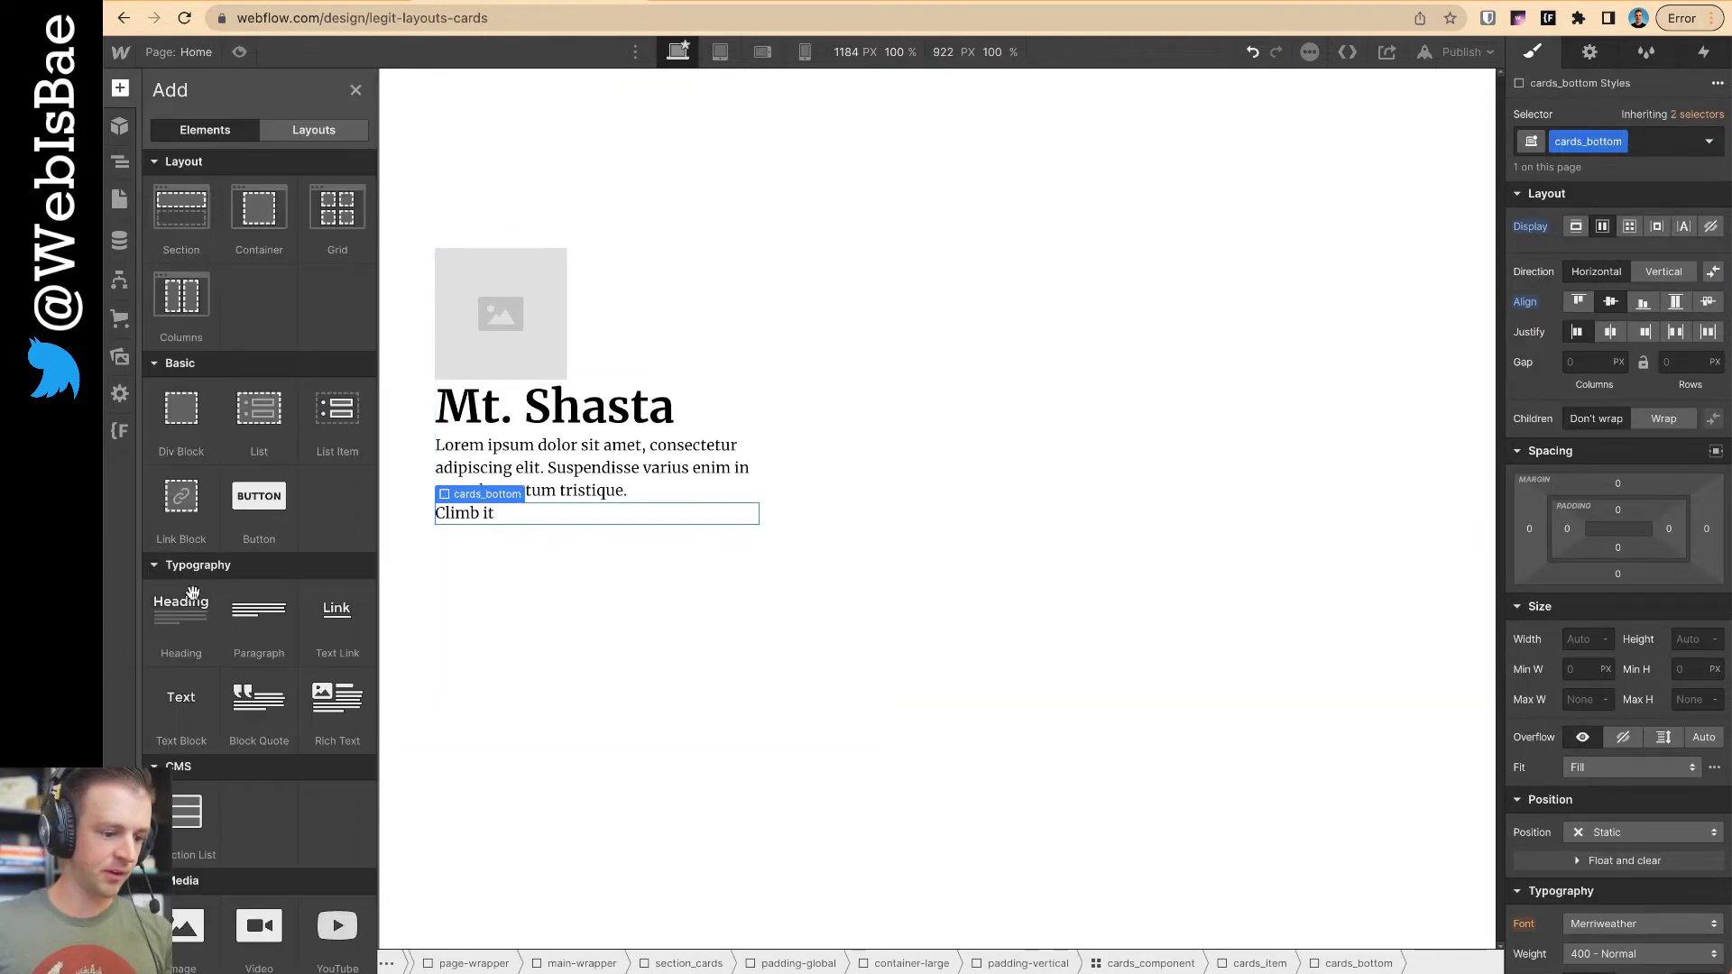
pyautogui.click(120, 357)
pyautogui.moveTo(209, 360); pyautogui.dragTo(564, 505)
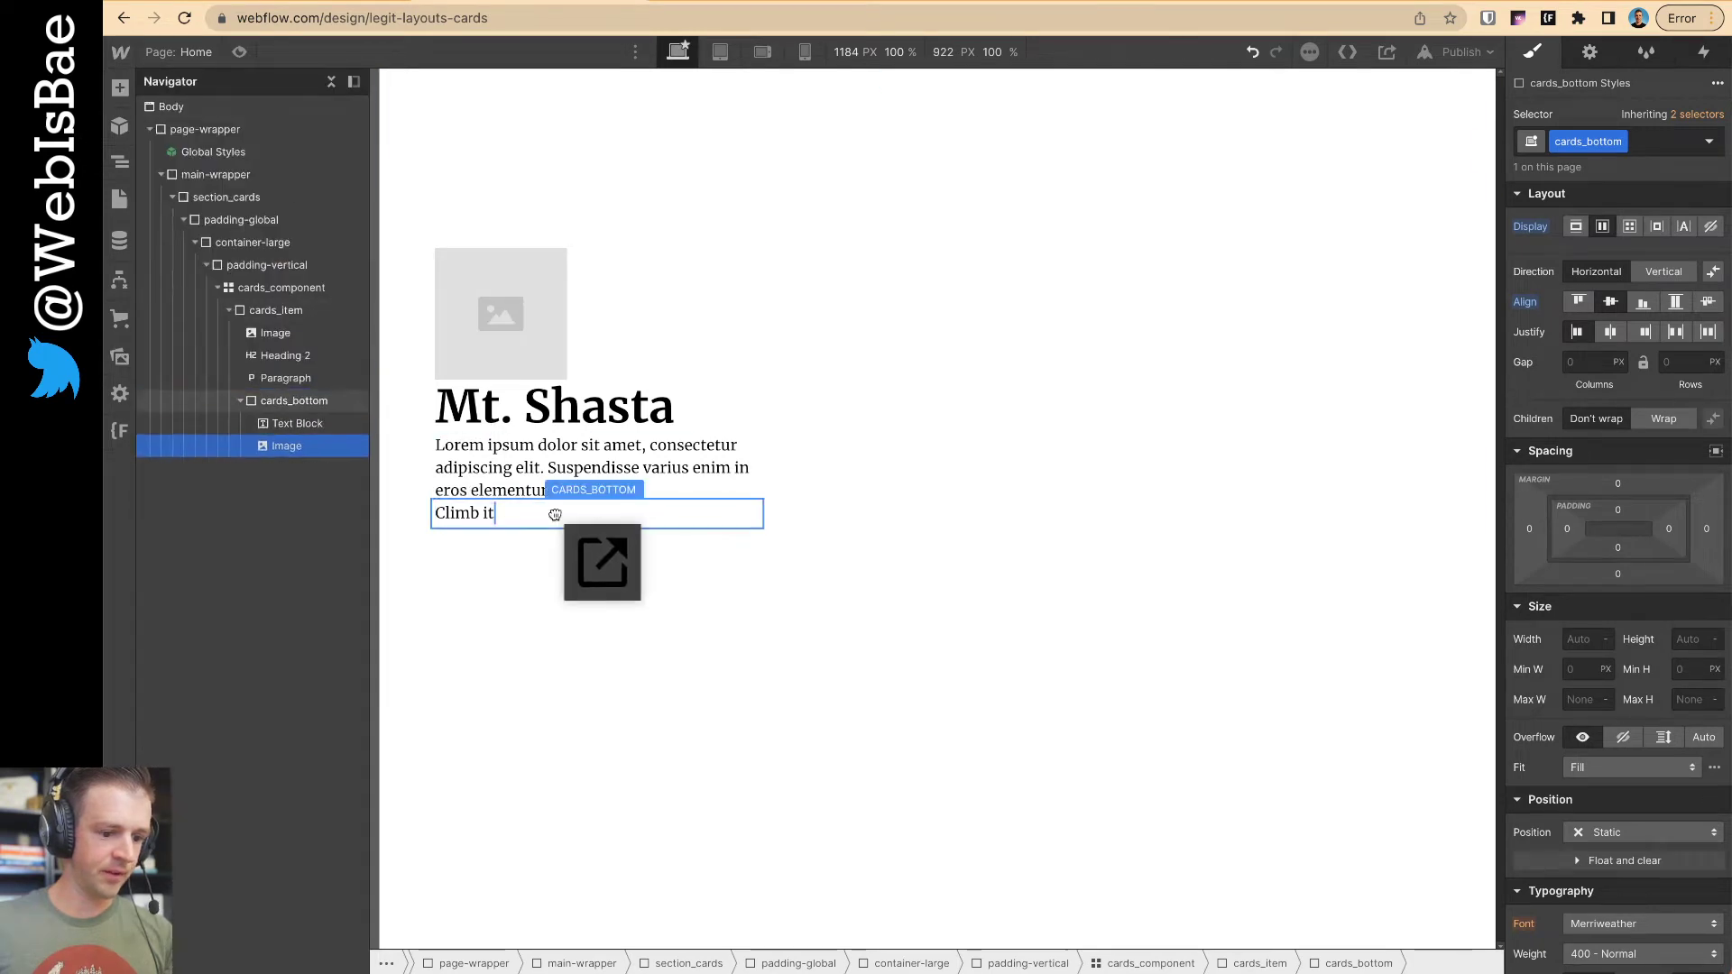
pyautogui.click(738, 228)
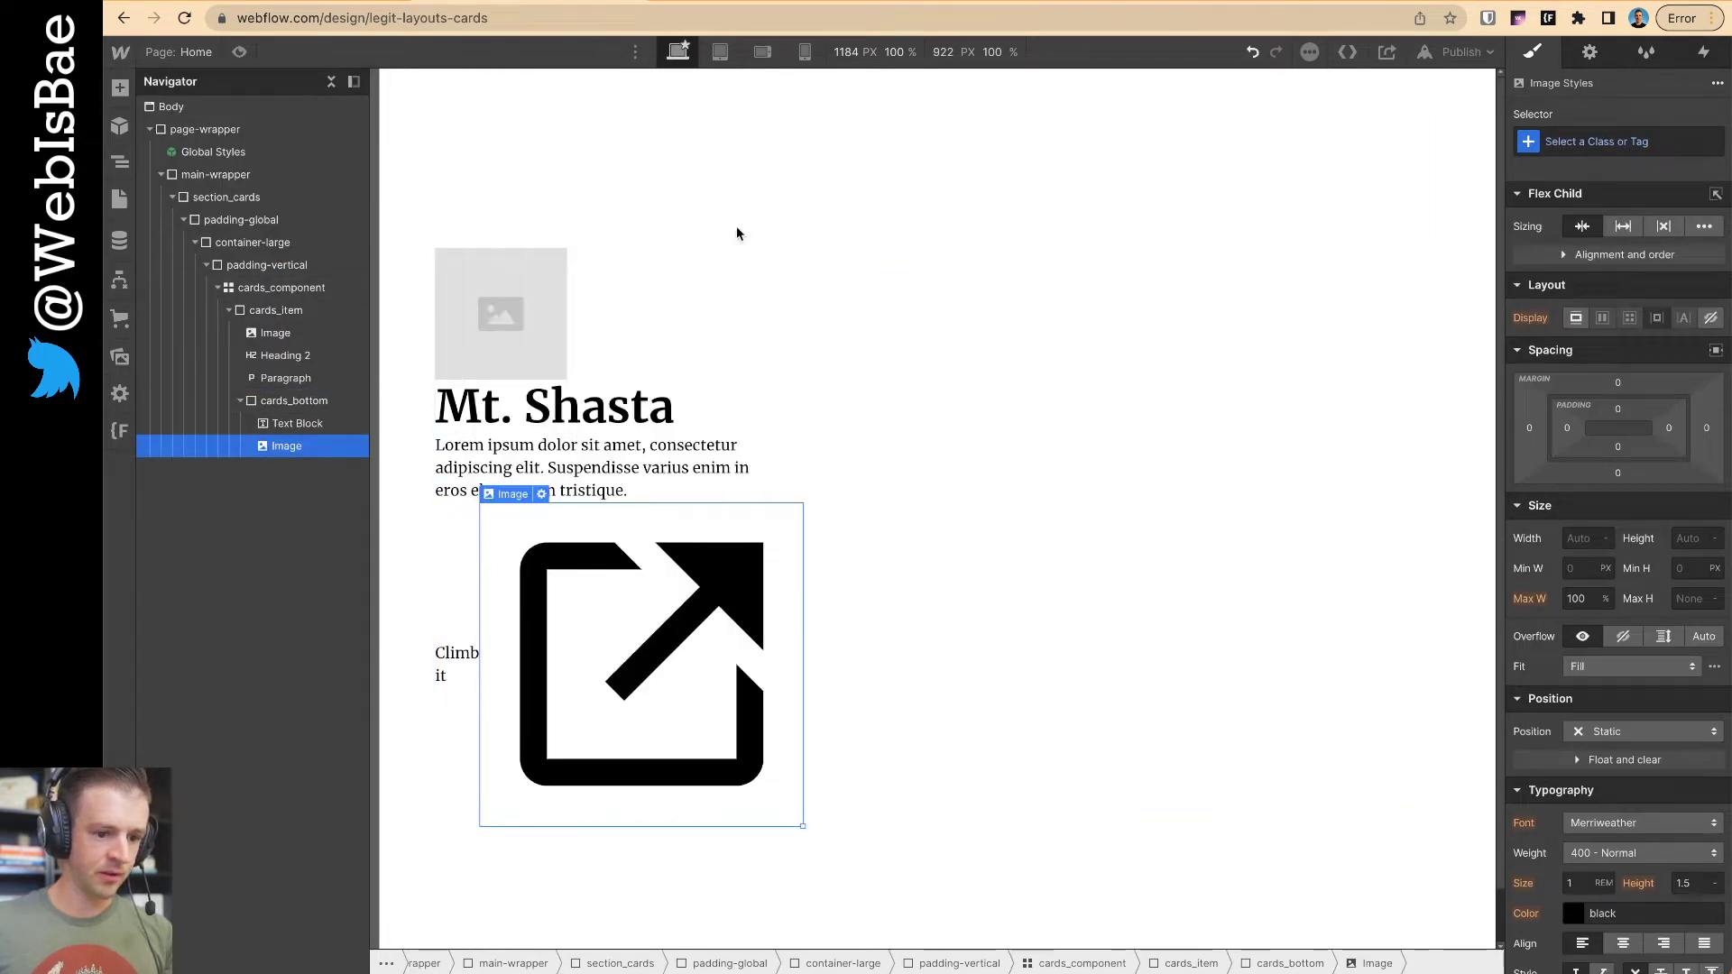
# - Set the arrow icon's width and height to 1.5 rem
pyautogui.click(1586, 535)
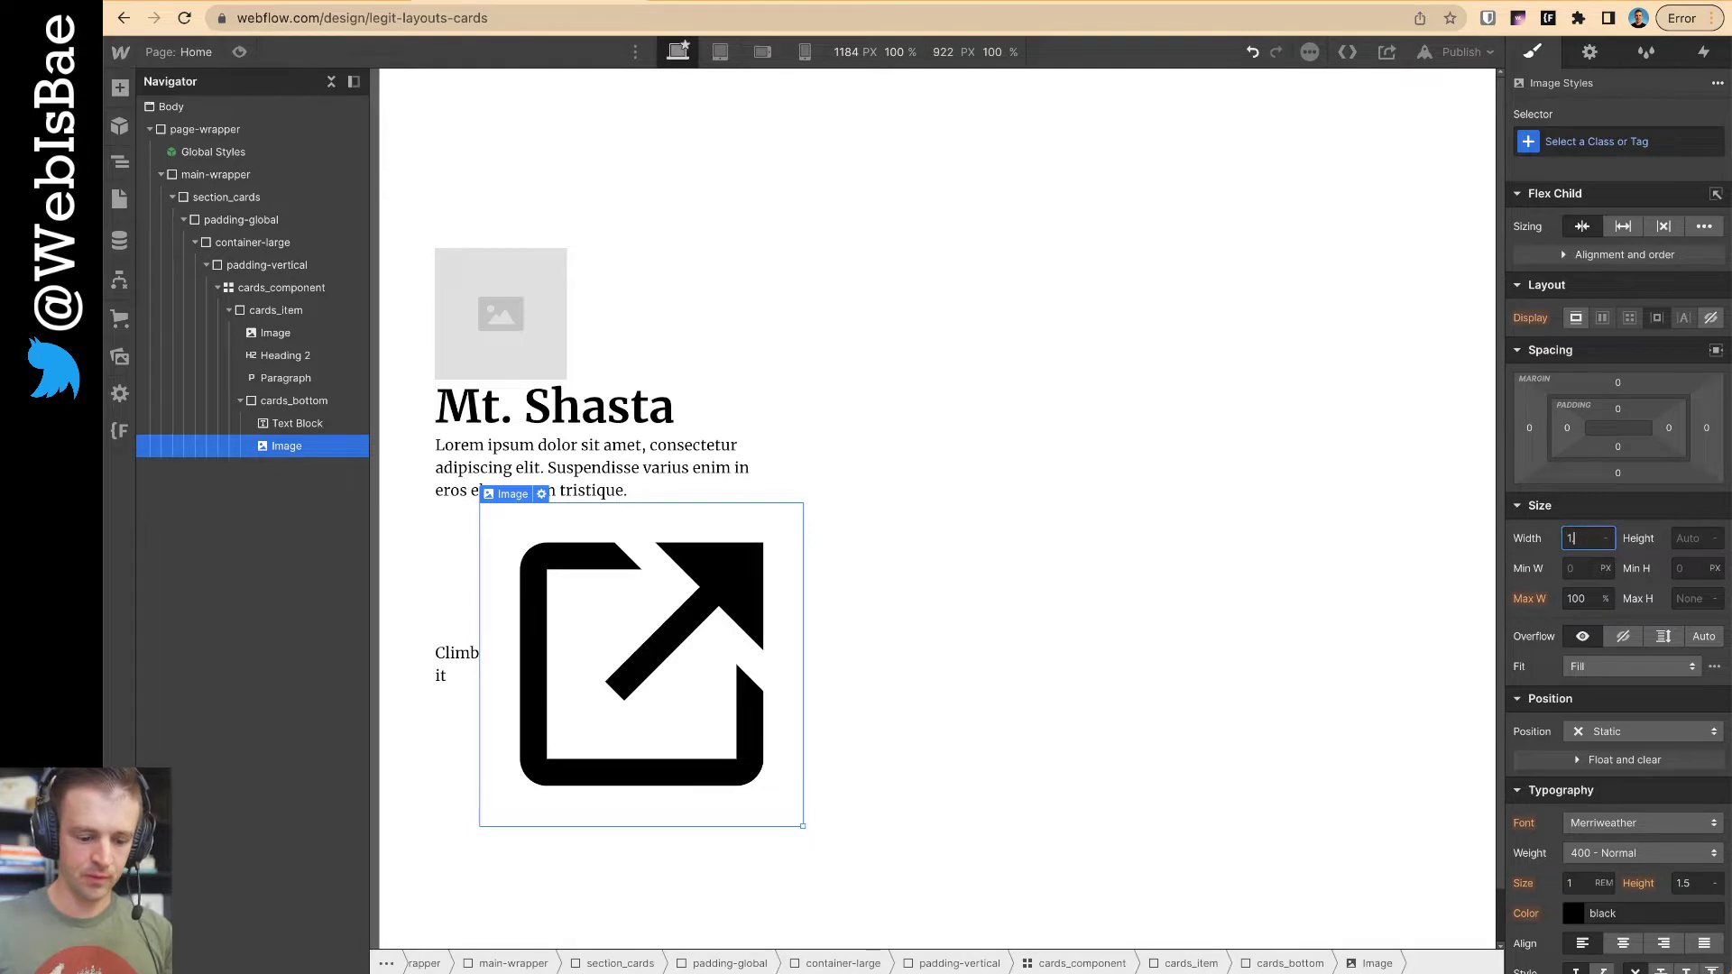
pyautogui.write('1.5rem')
pyautogui.press('Tab')
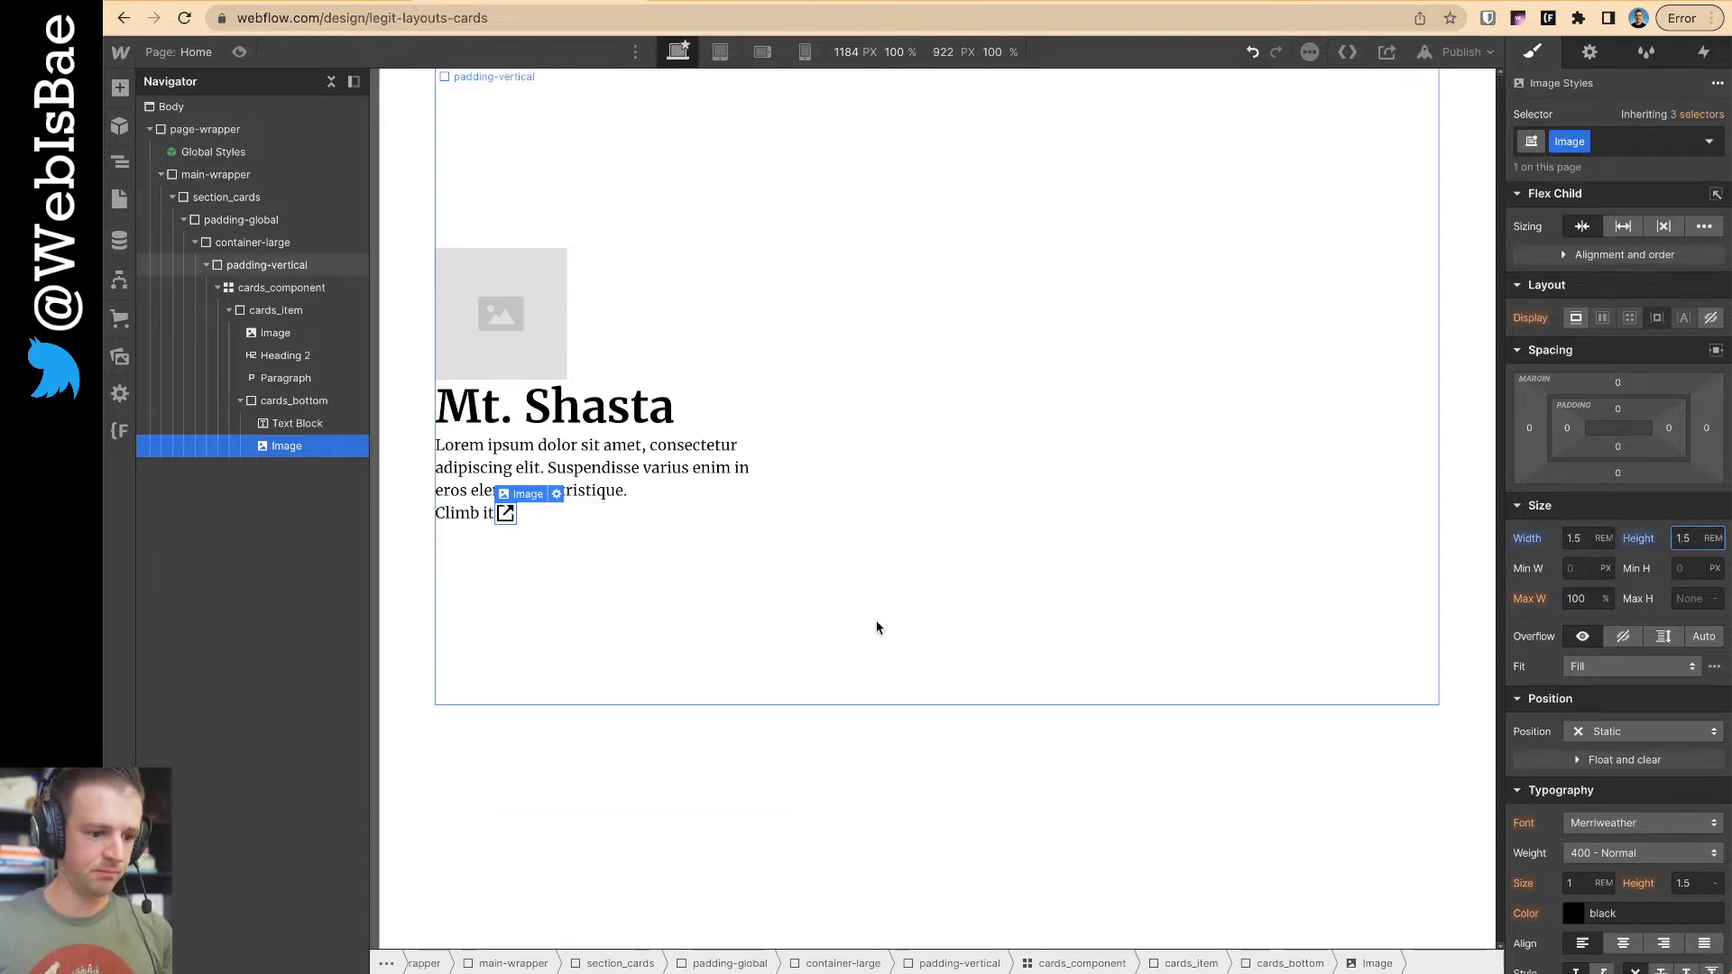
# - Give the placeholder image at the top of cards_item the class cards_image
pyautogui.click(586, 407)
pyautogui.click(621, 449)
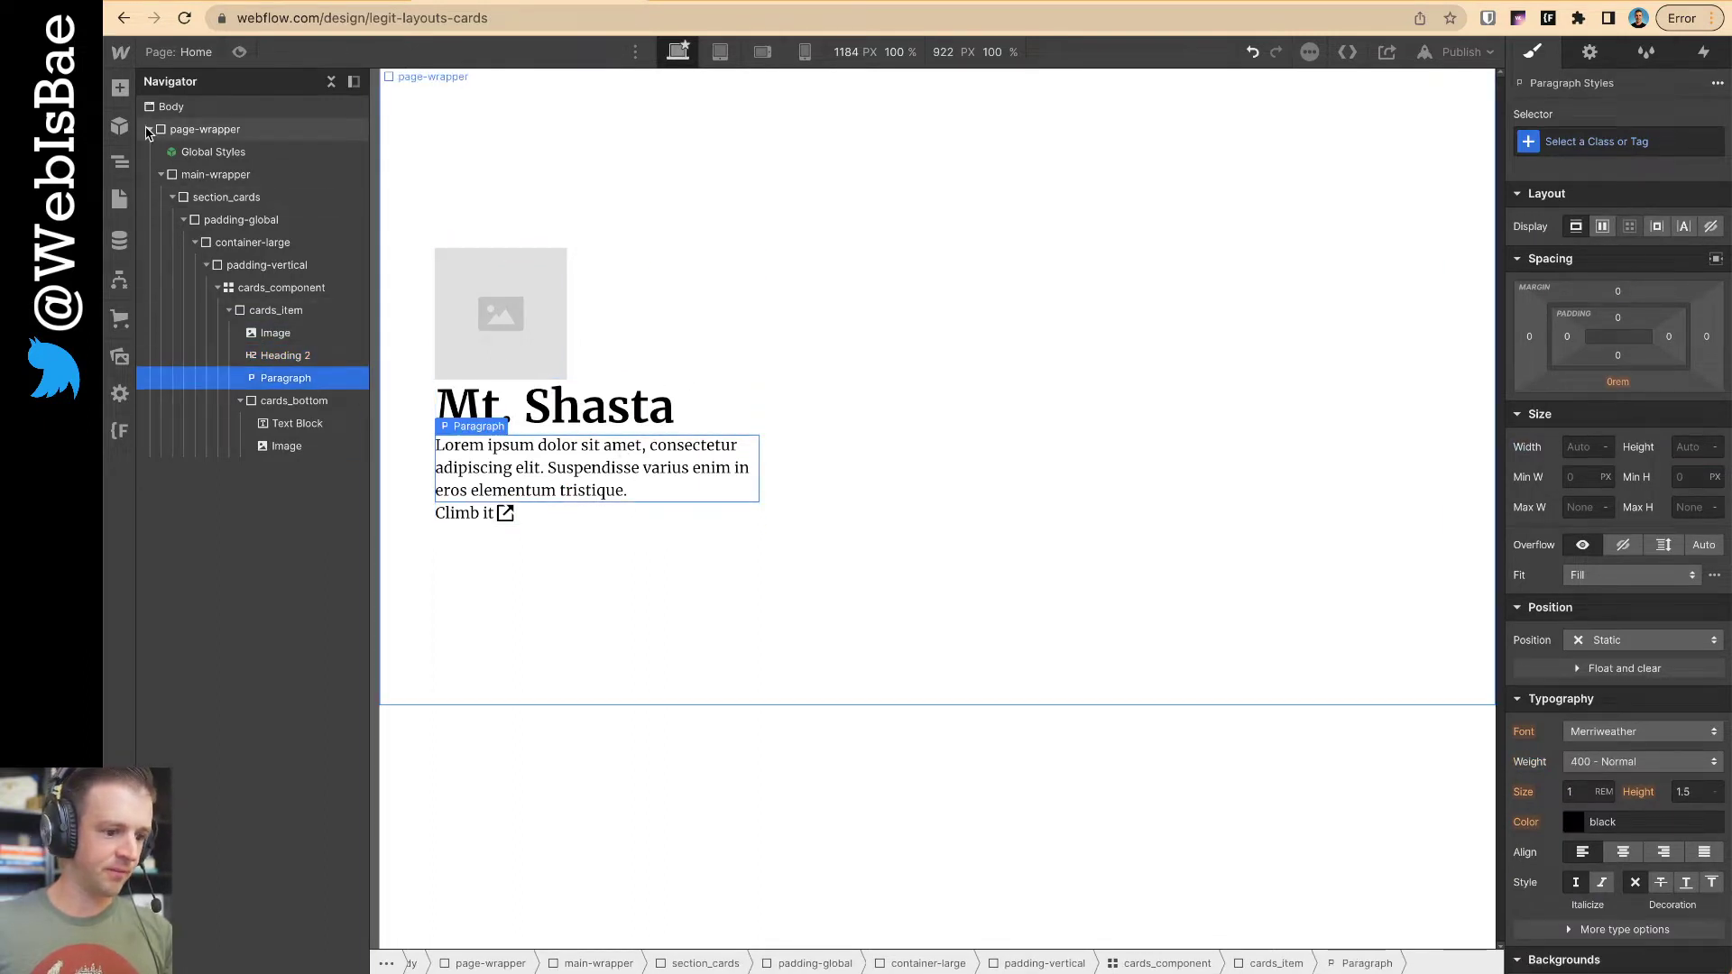
pyautogui.click(287, 333)
pyautogui.click(1591, 141)
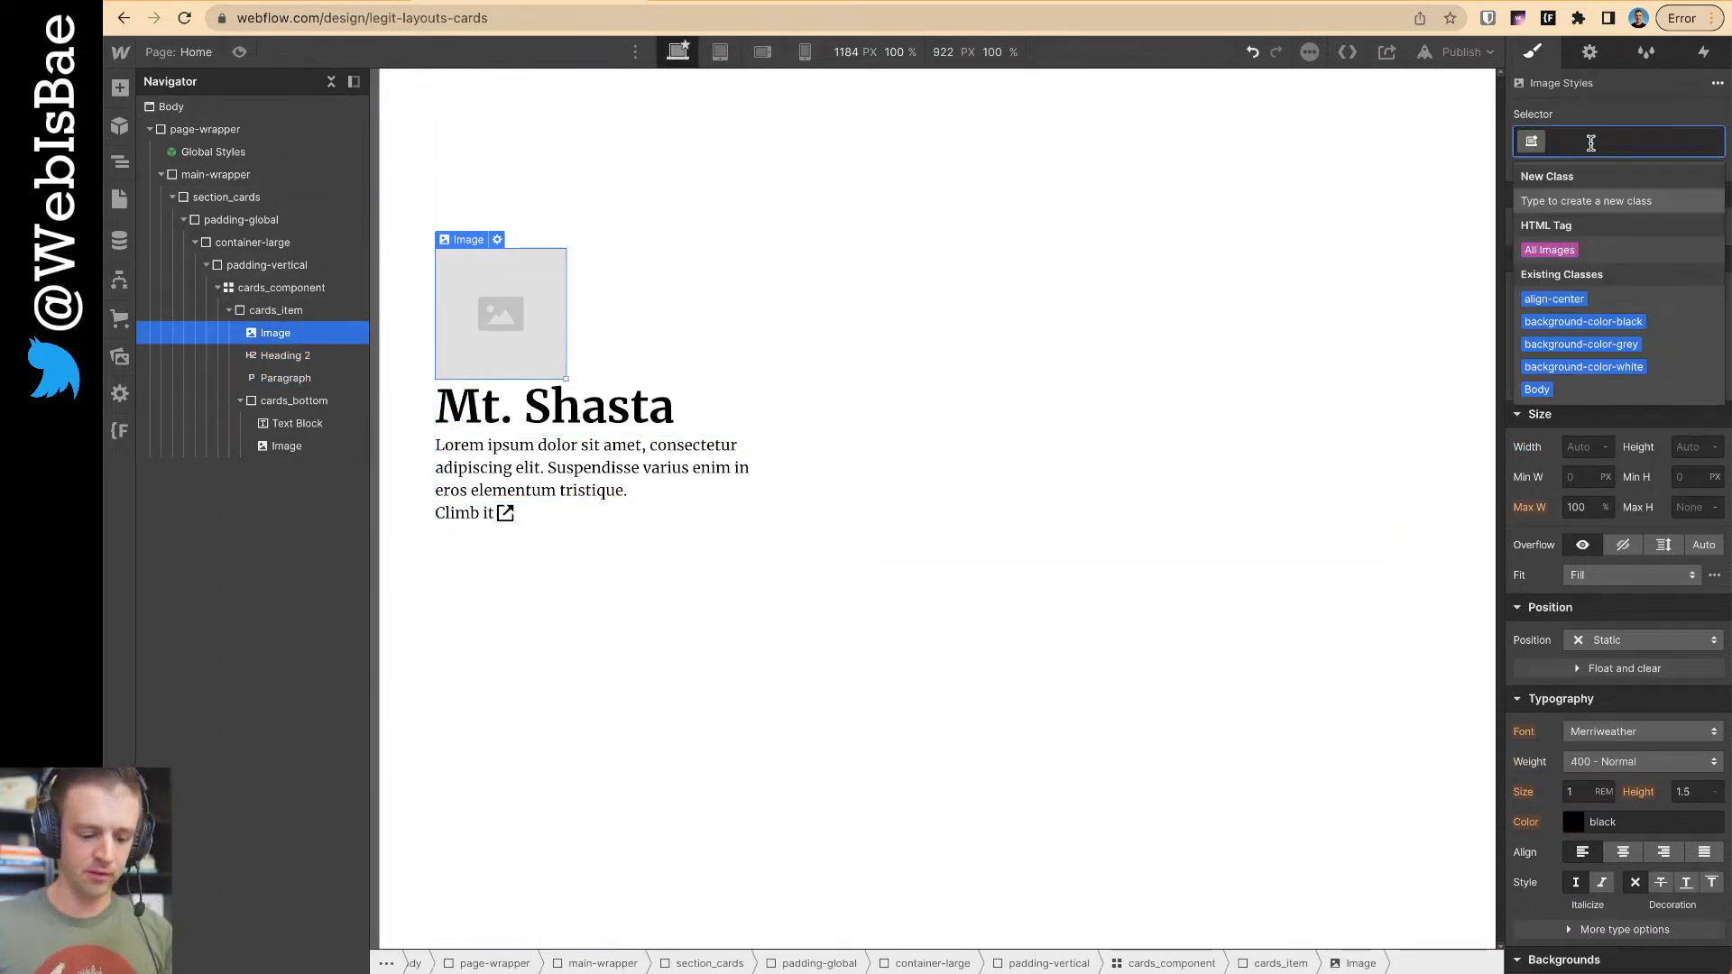
pyautogui.write('cards_image')
pyautogui.press('Return')
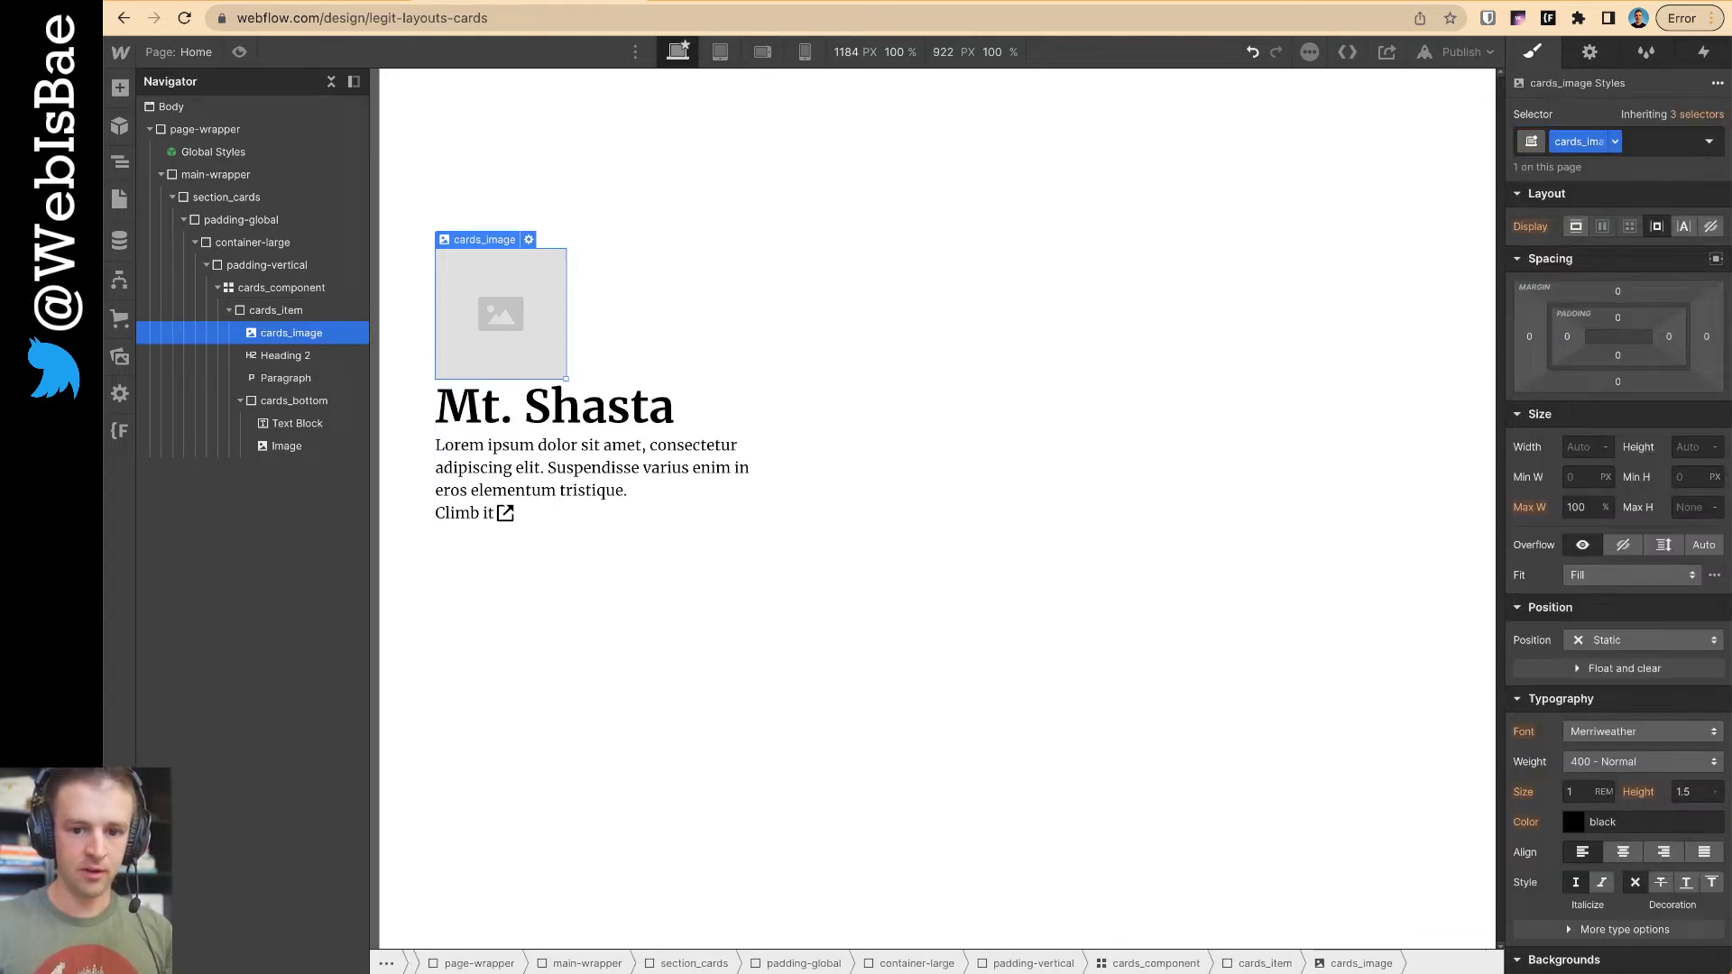
# - Give the "Mt. Shasta" heading the class cards_heading
pyautogui.click(279, 356)
pyautogui.click(1634, 146)
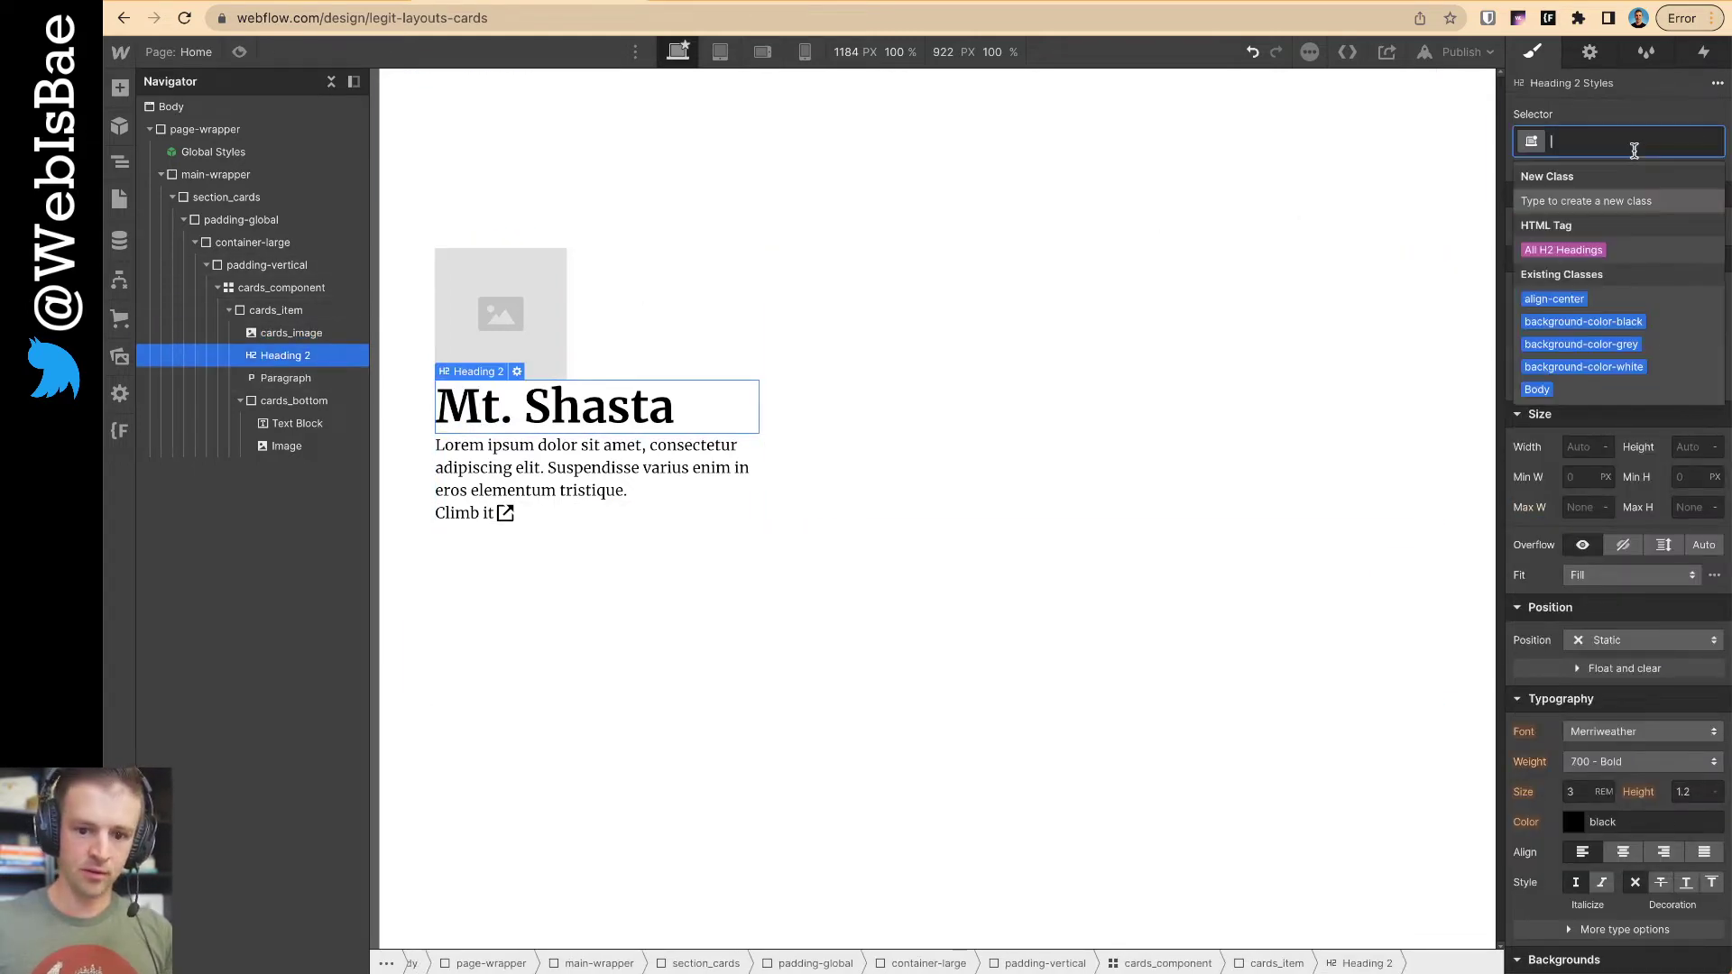
pyautogui.write('cards_heading')
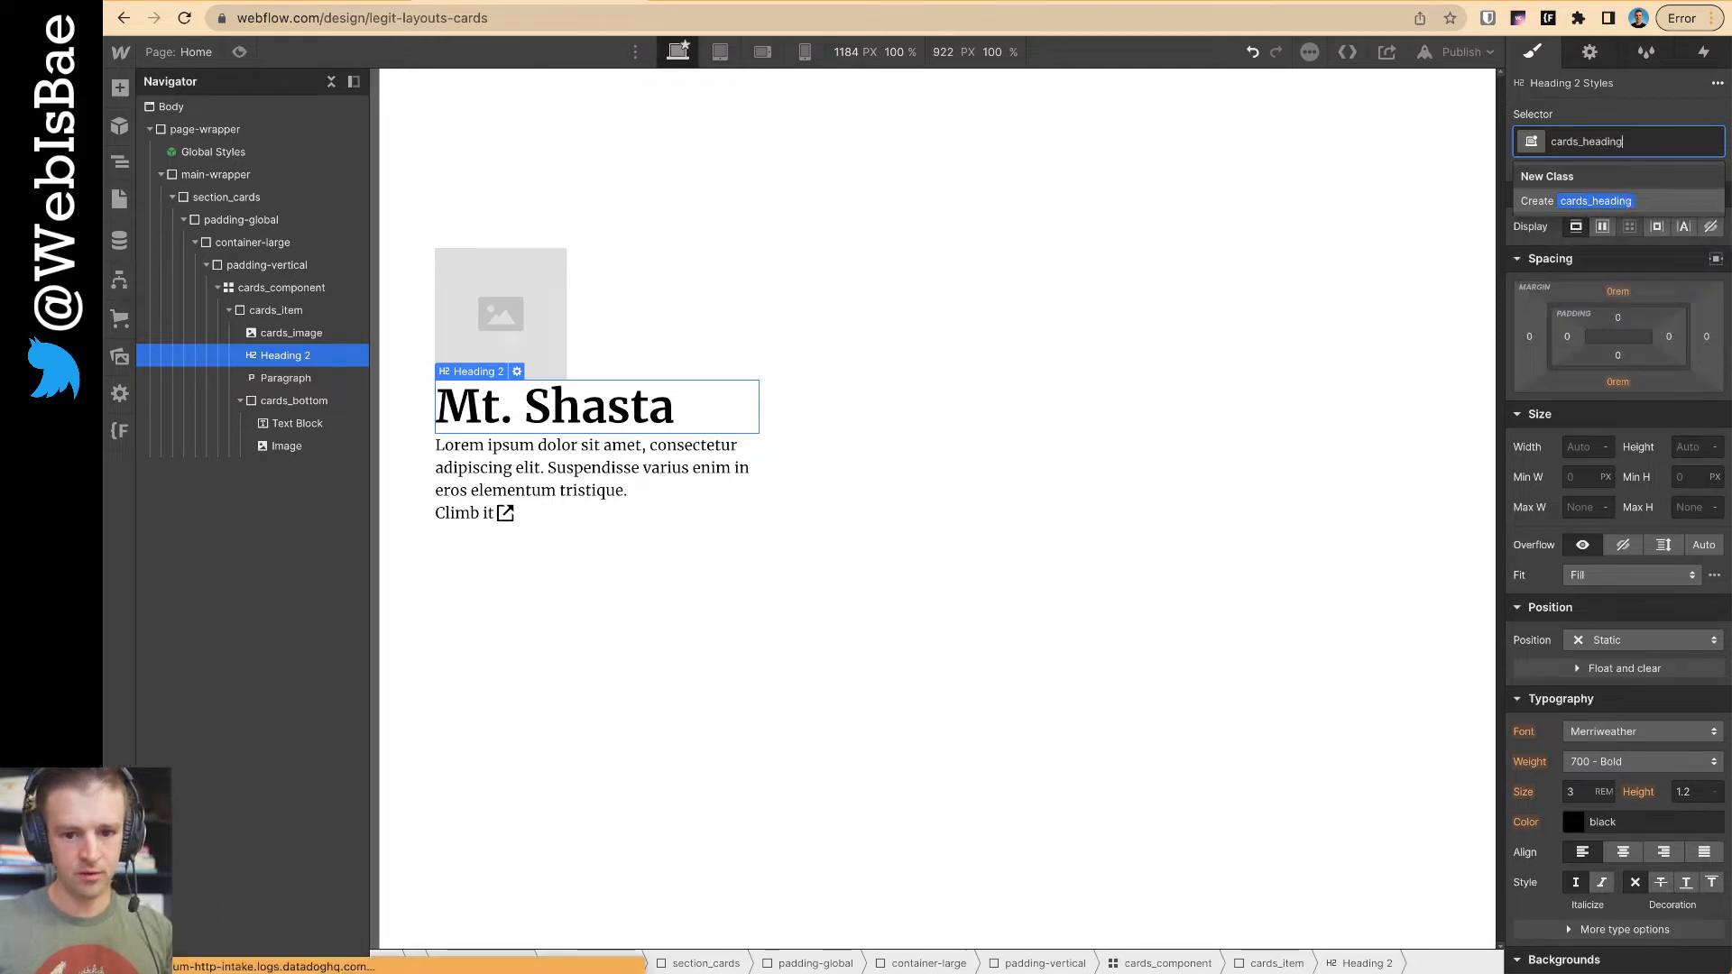
pyautogui.press('Return')
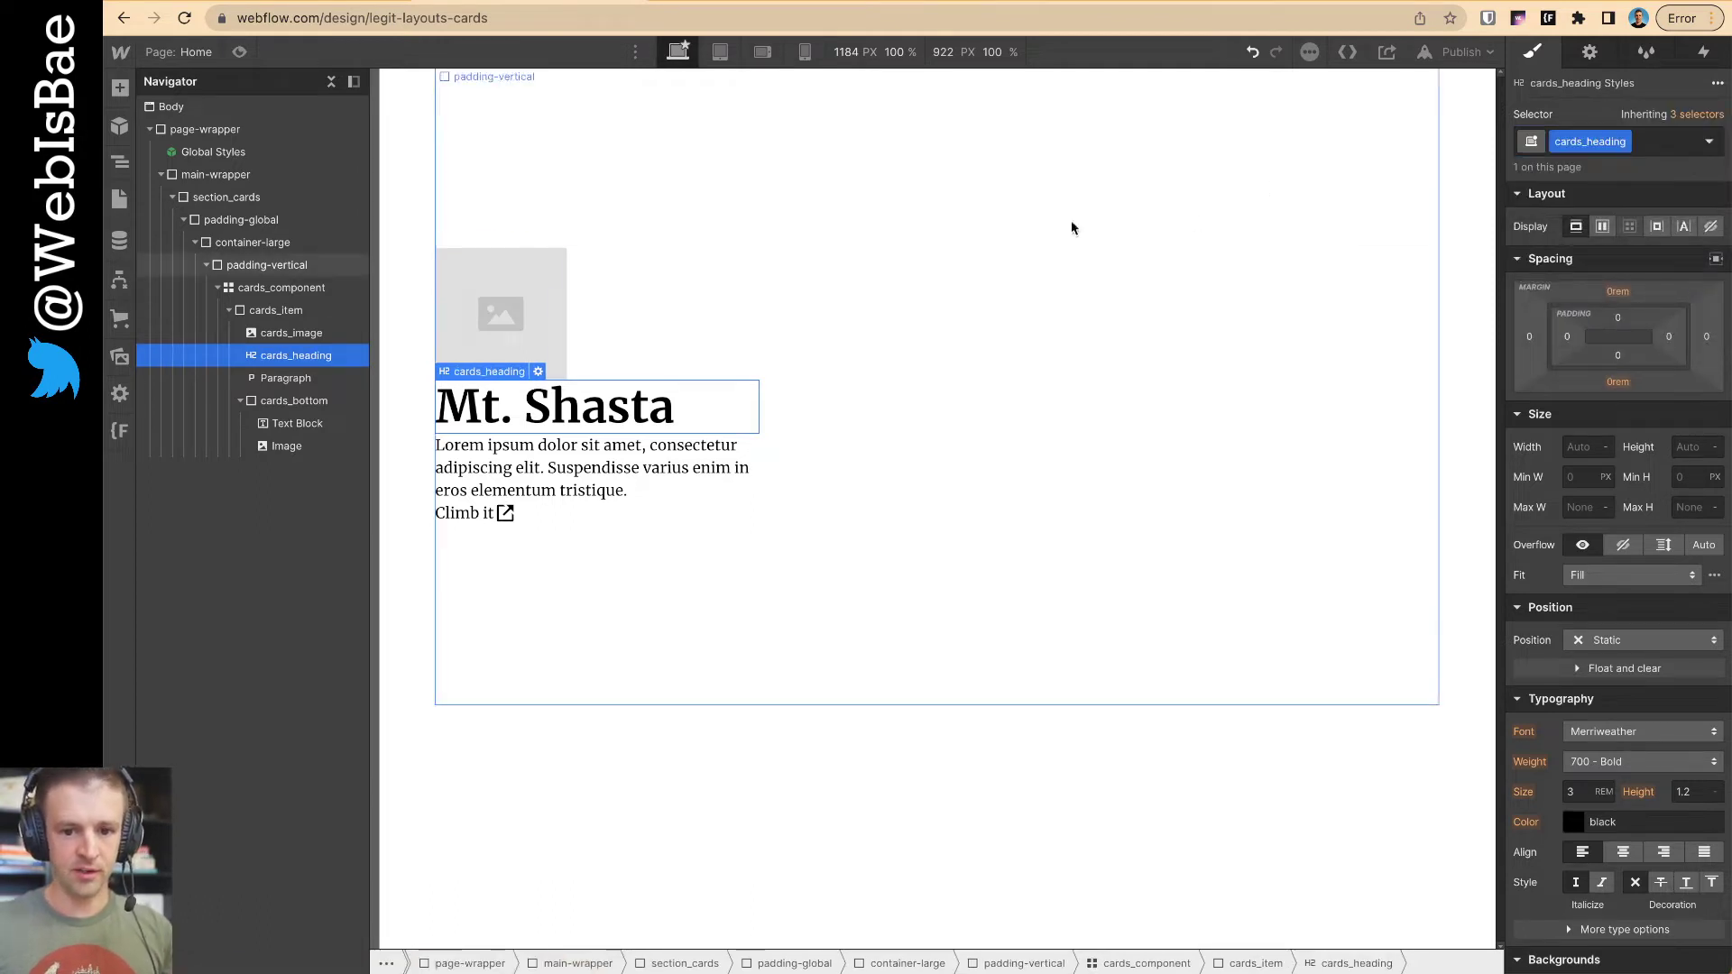
# - Give the card's paragraph the class cards_text
pyautogui.click(595, 468)
pyautogui.click(1617, 145)
pyautogui.write('cards_text')
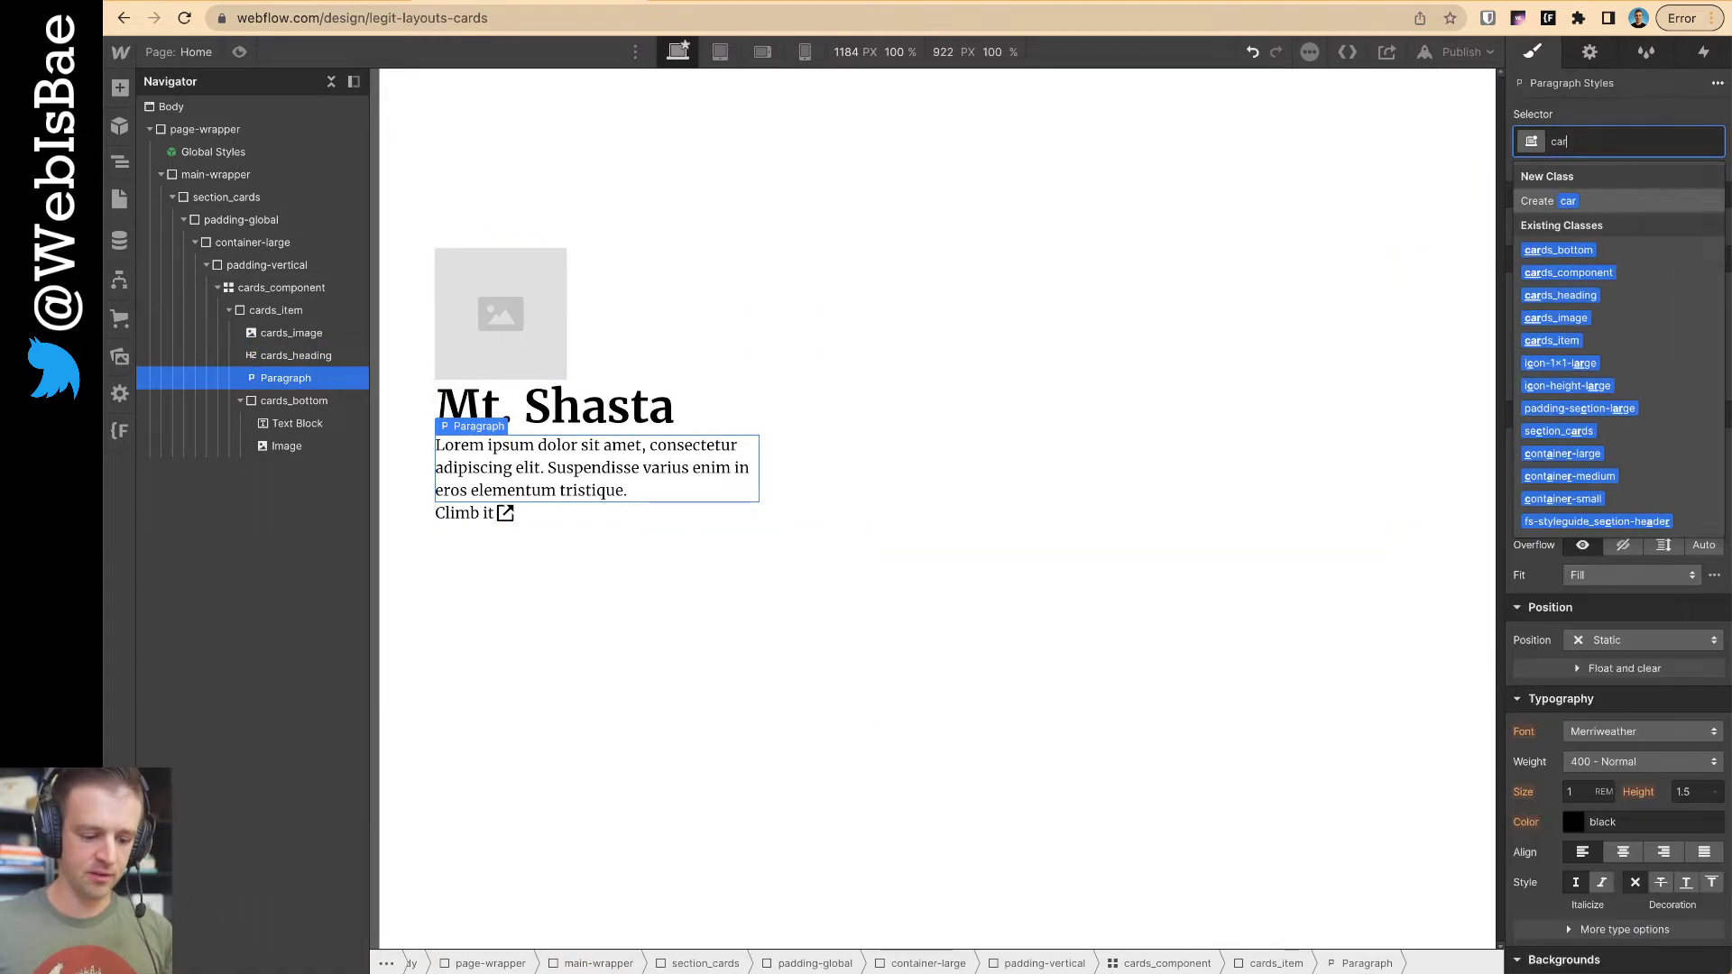
pyautogui.press('Return')
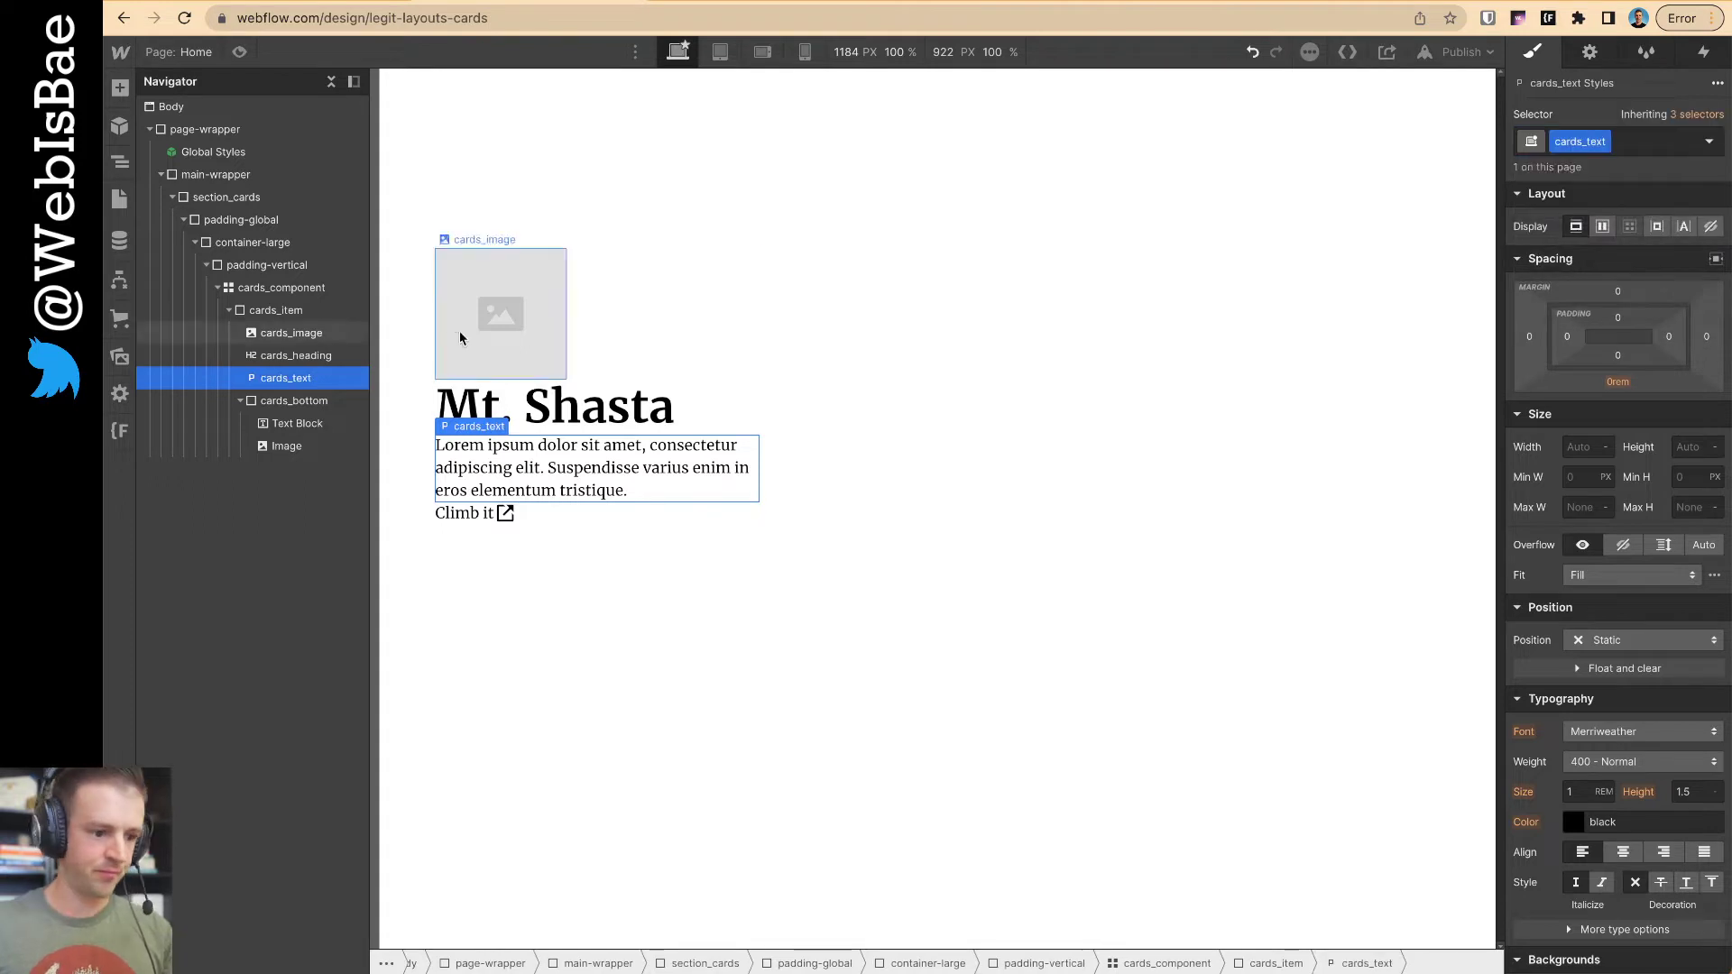
# - Add a div block between cards_image and cards_heading and nest the heading inside it
pyautogui.press('a')
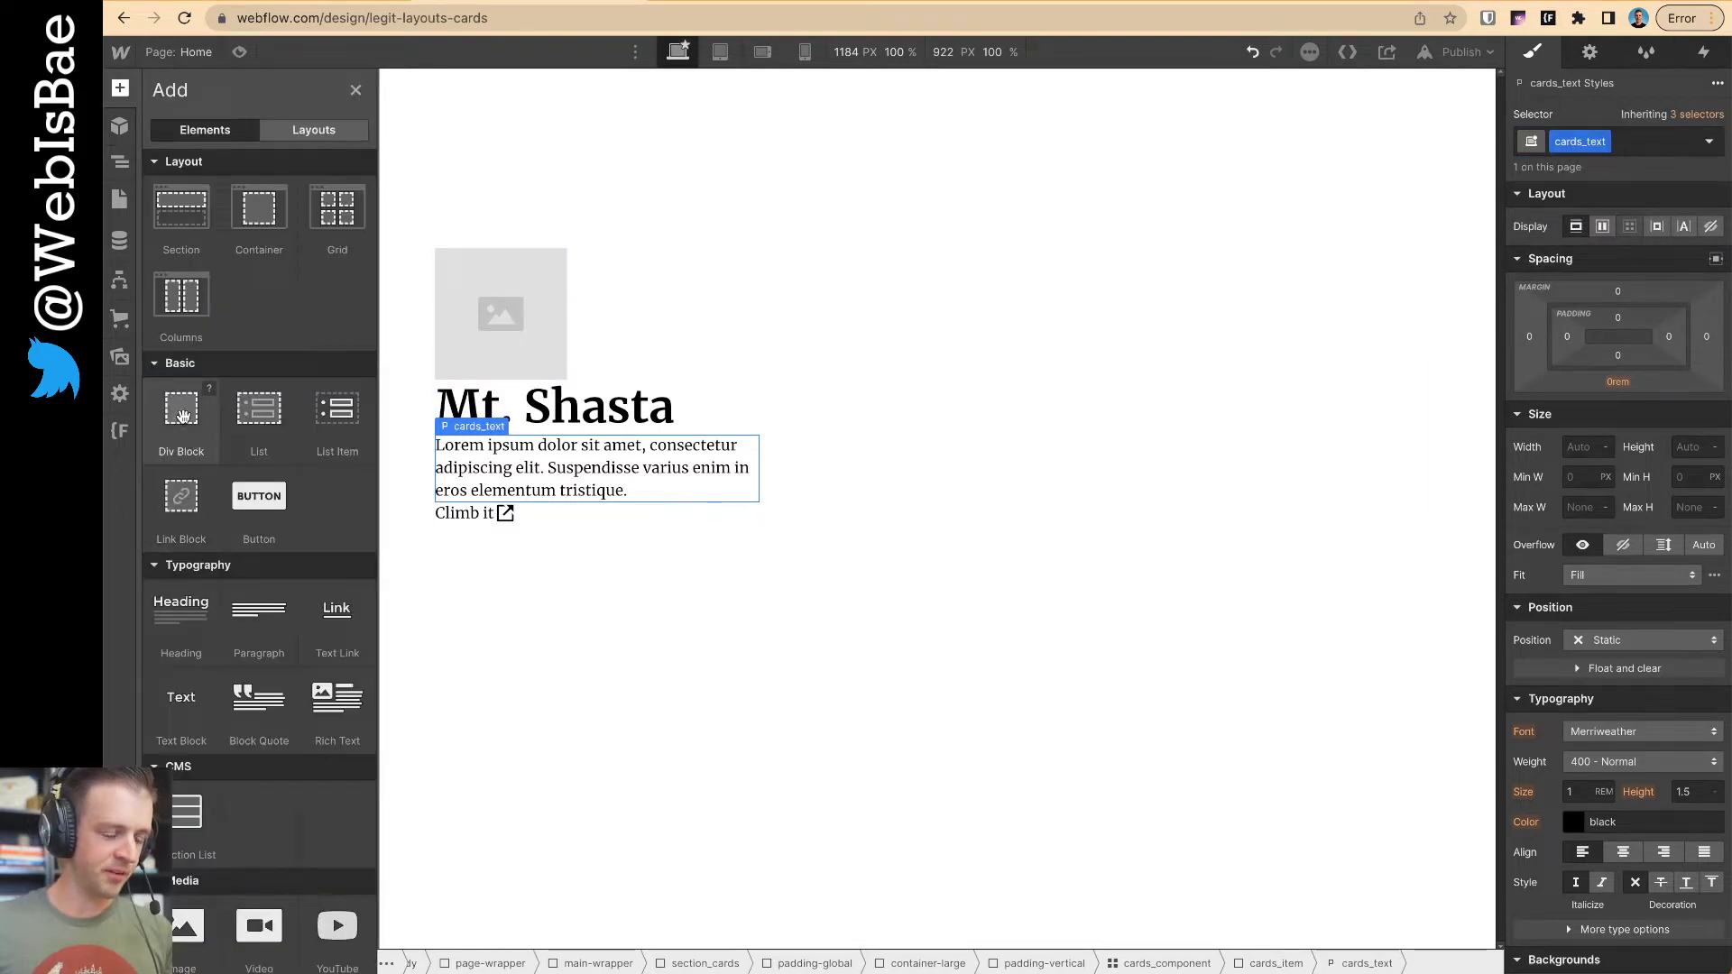
pyautogui.moveTo(184, 416); pyautogui.dragTo(297, 360)
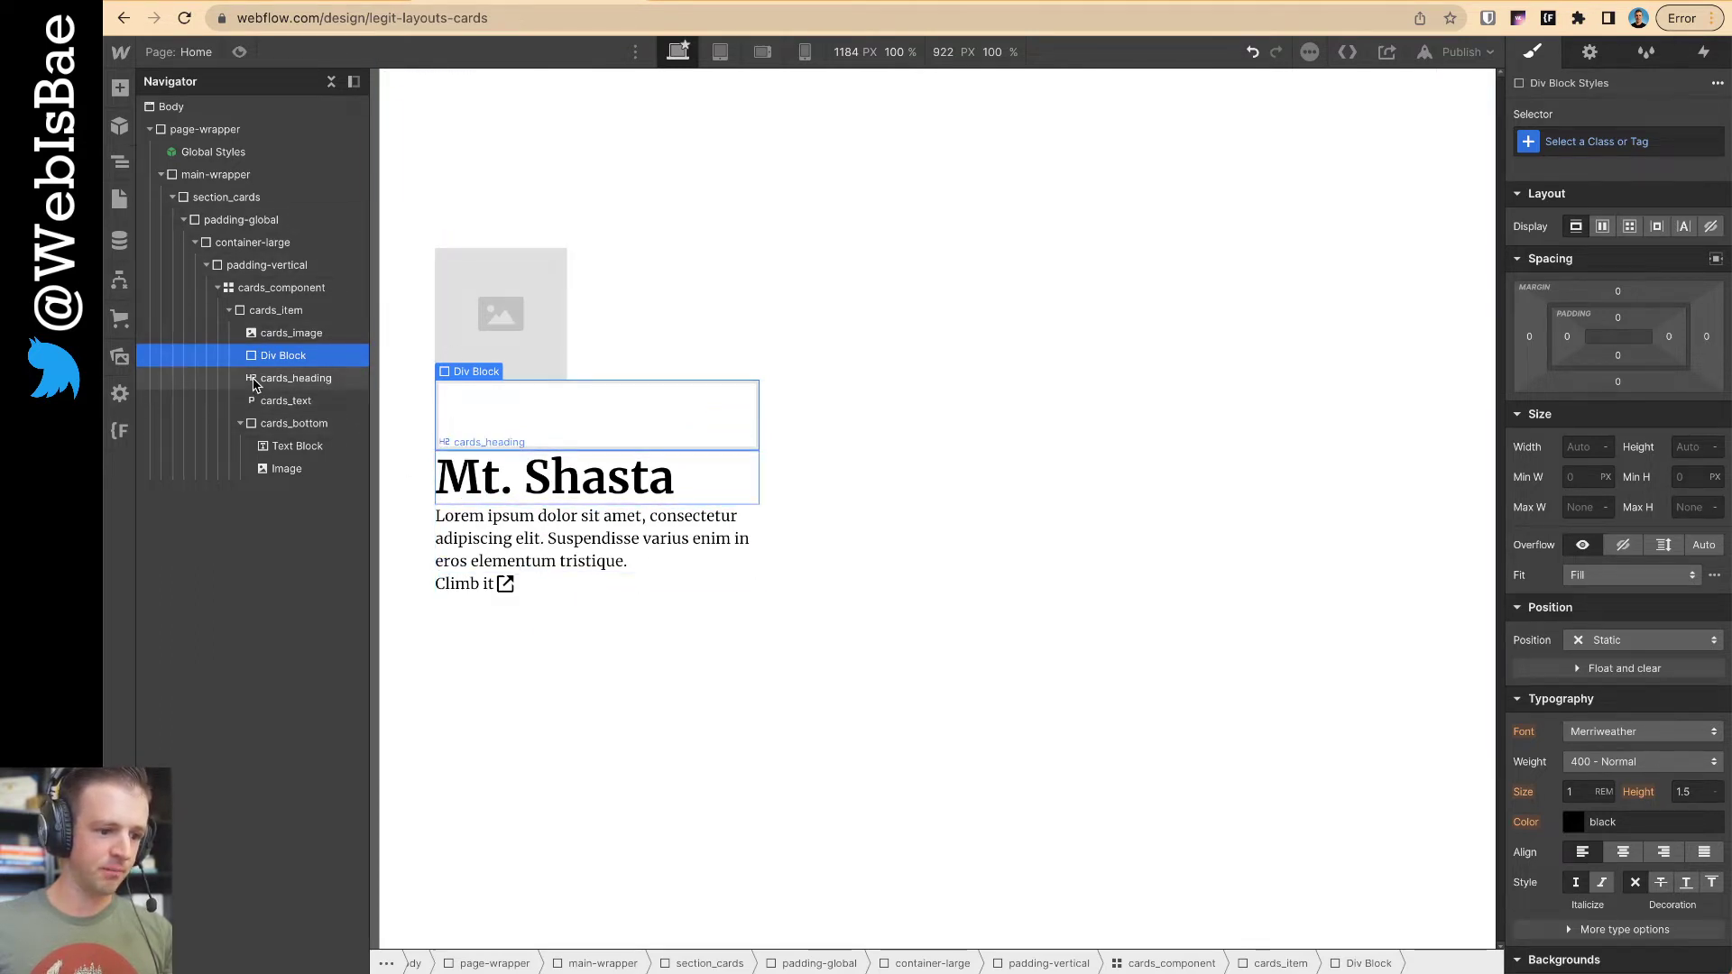
pyautogui.moveTo(254, 384); pyautogui.dragTo(290, 363)
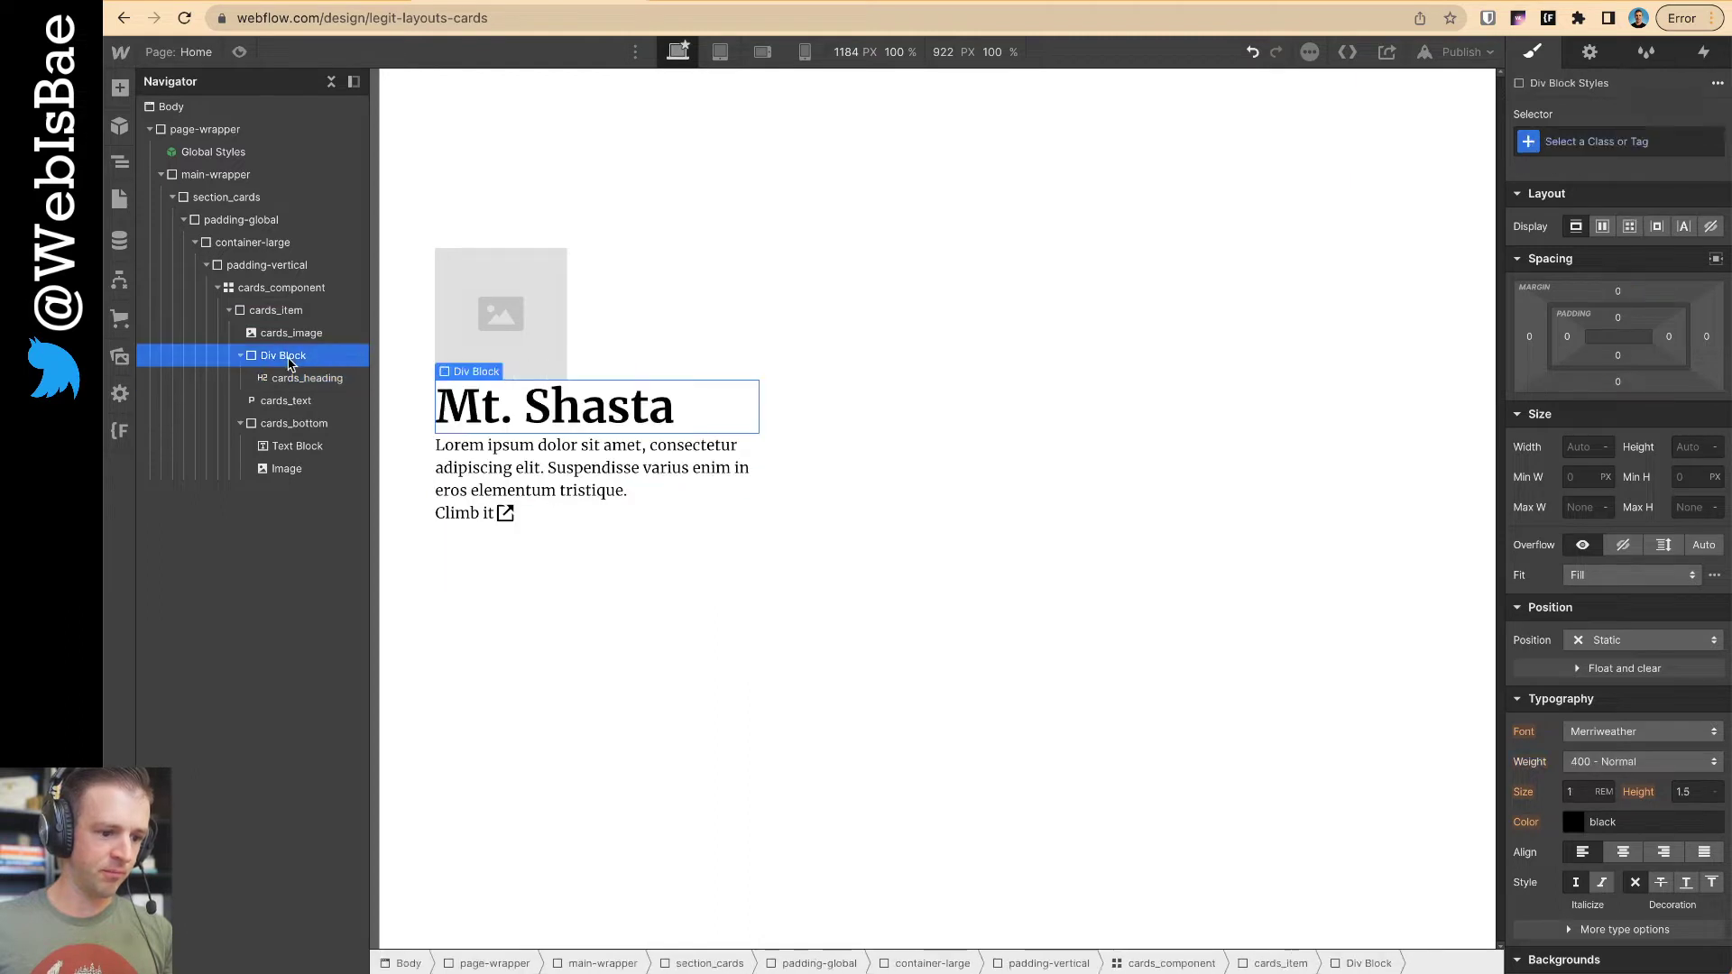
# - Apply the margin-bottom class to the div block wrapping the heading
pyautogui.click(1588, 140)
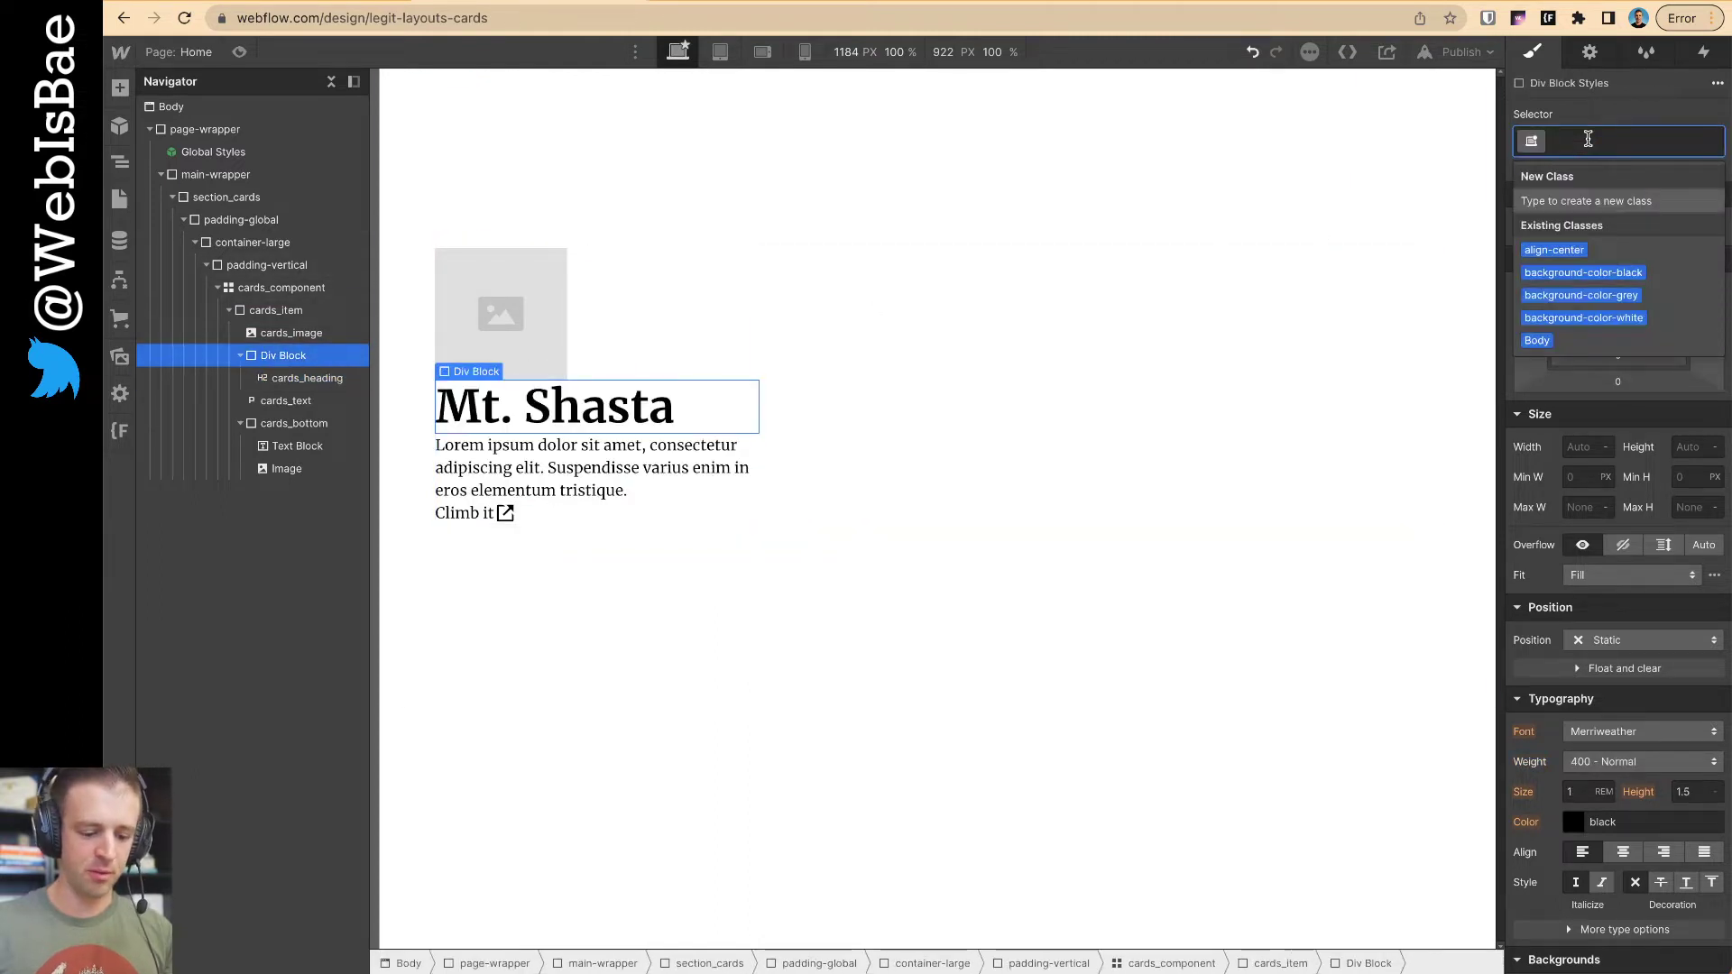
pyautogui.write('margin-bottom')
pyautogui.press('Return')
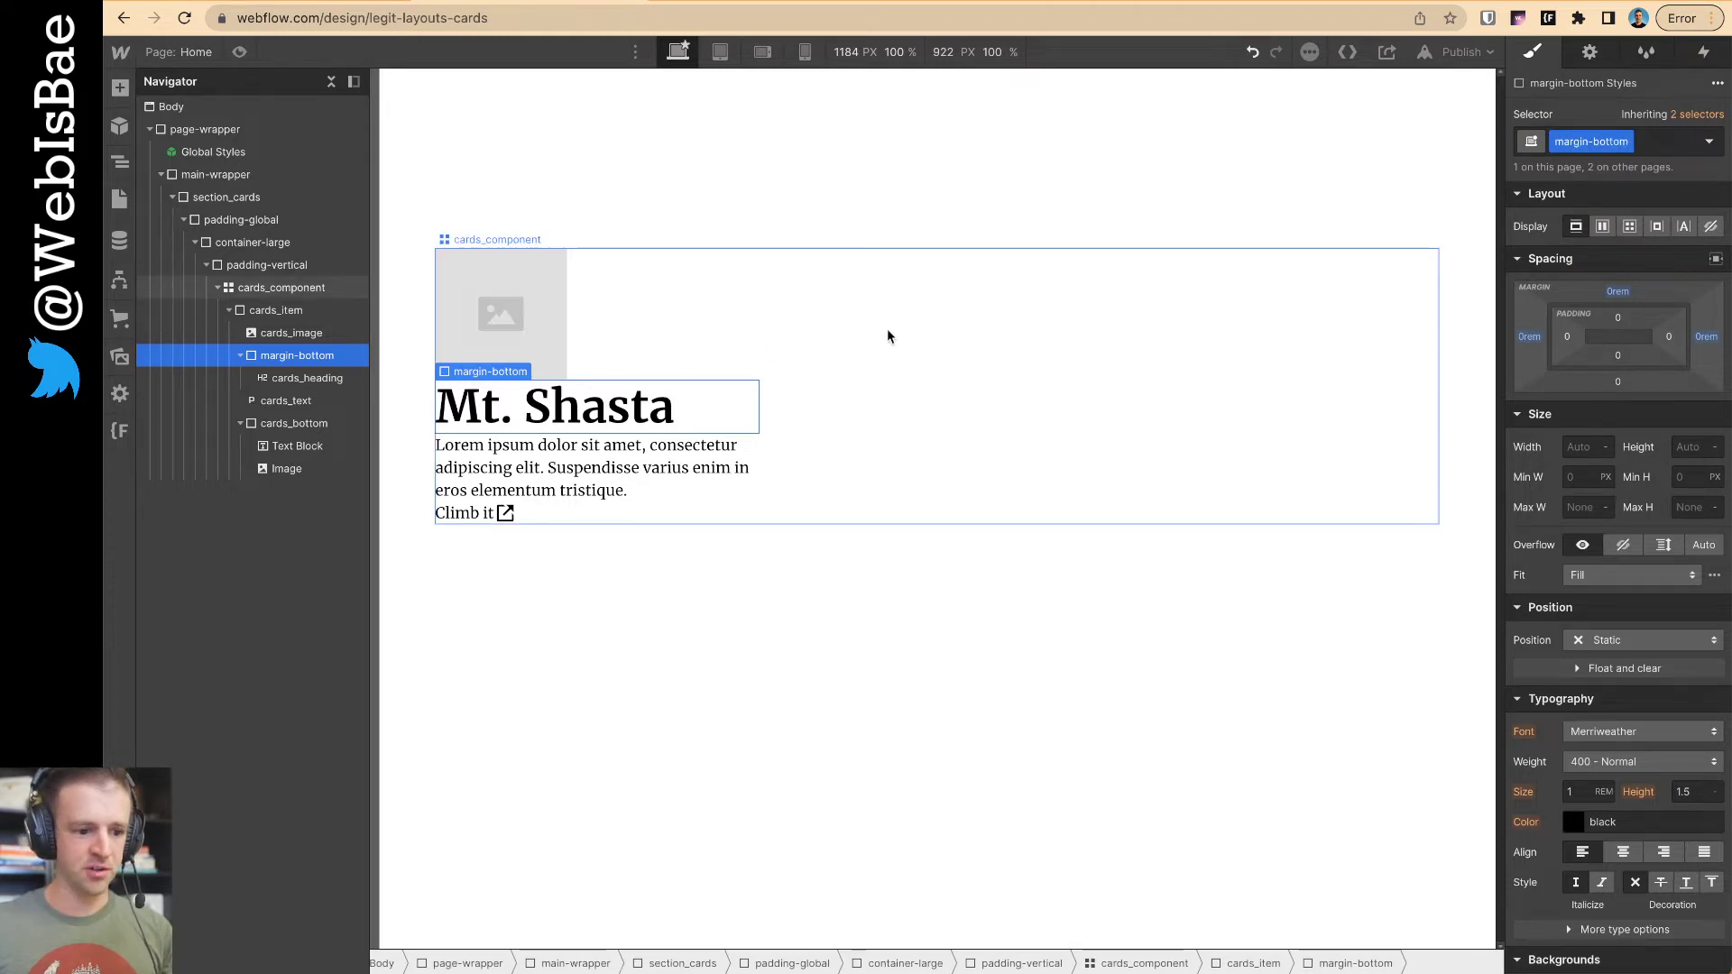
# - Replace the margin-bottom class on the heading's wrapper with margin-vertical
pyautogui.click(1674, 141)
pyautogui.press('BackSpace')
pyautogui.write('margin-vertical')
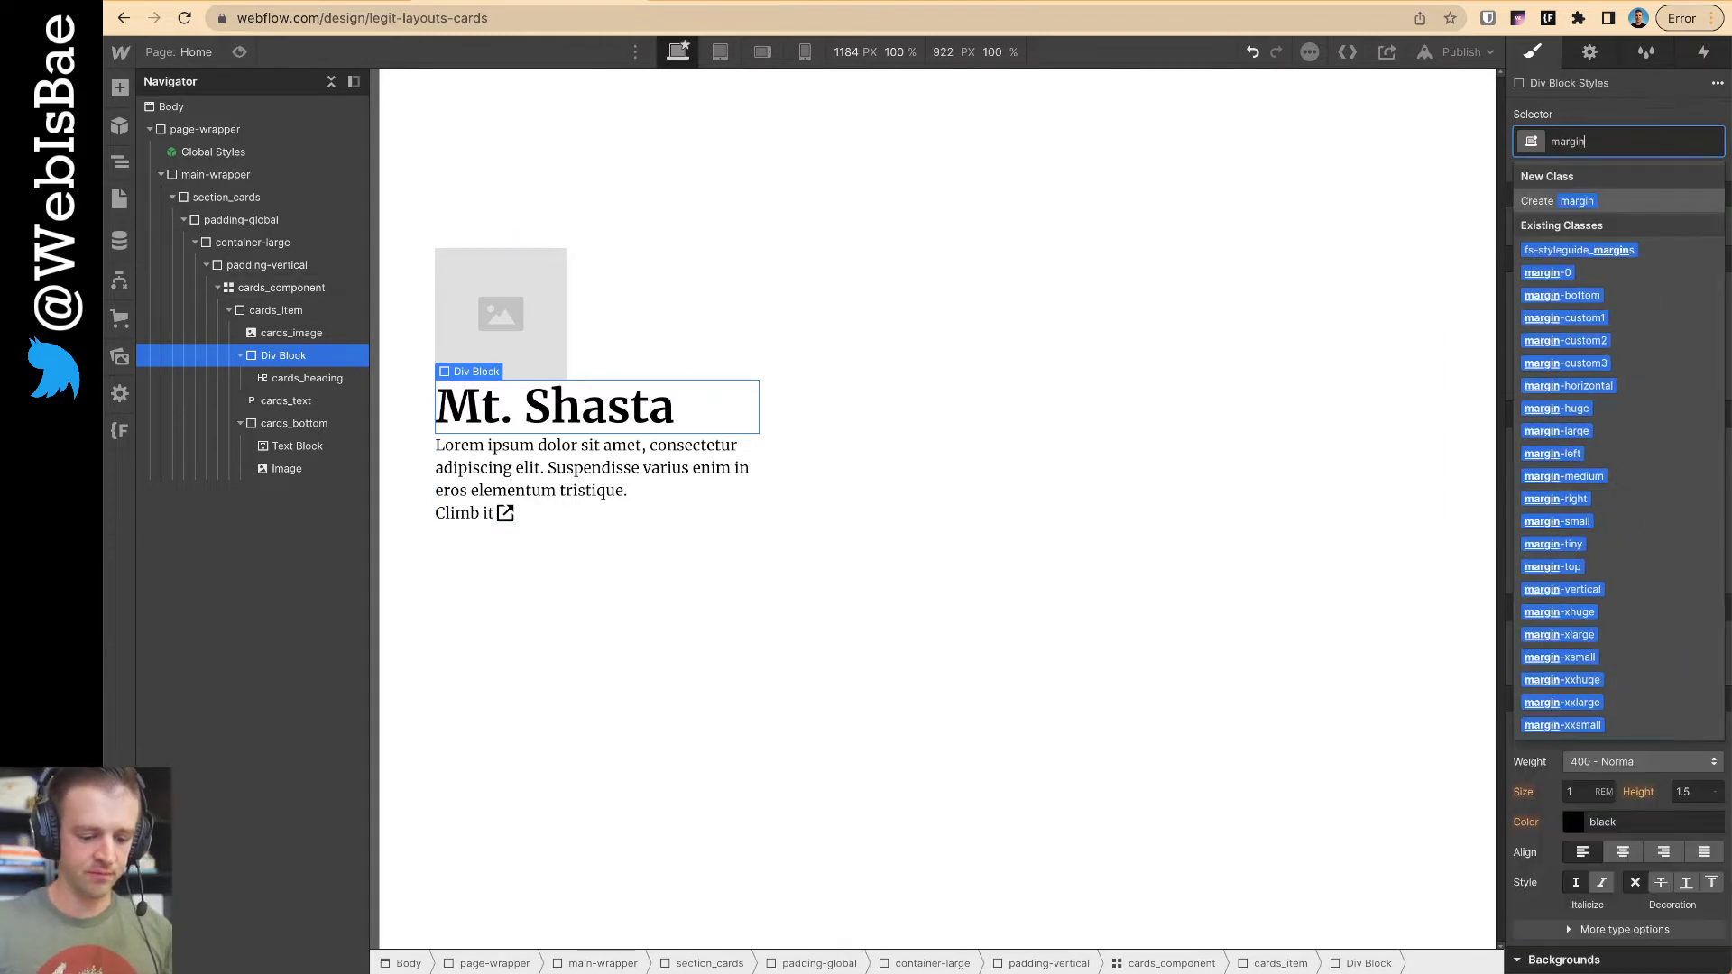
pyautogui.press('Return')
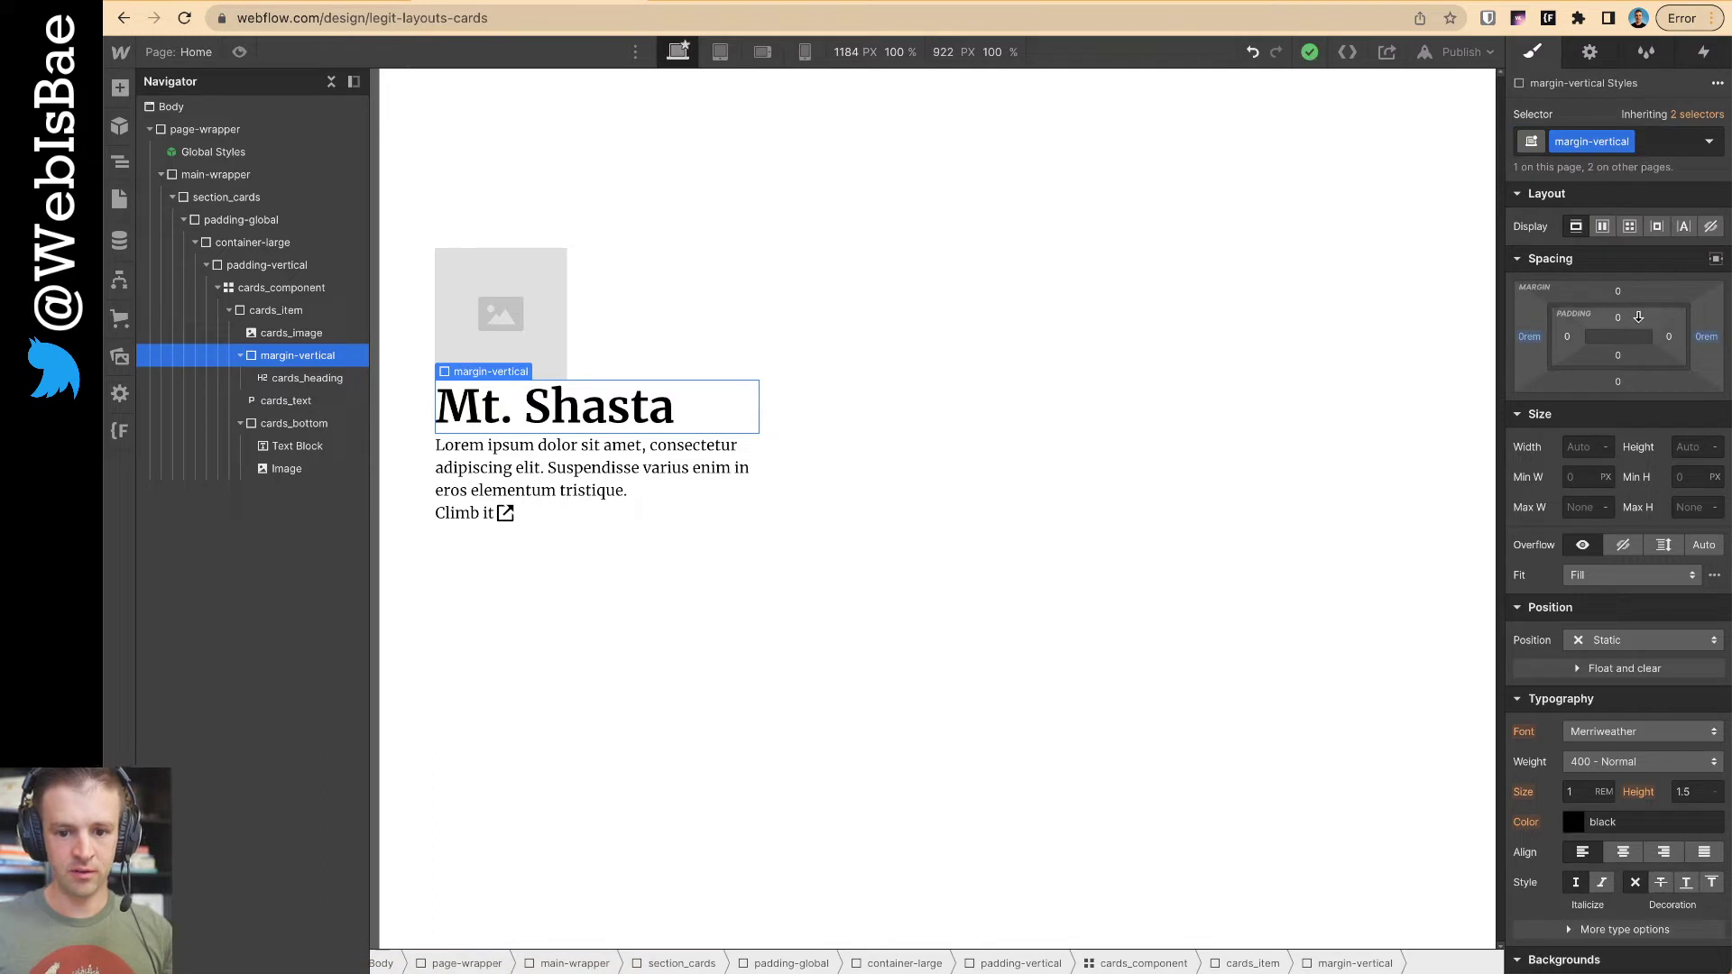
# - Add the combo class margin-small to the heading's margin-vertical wrapper
pyautogui.click(1669, 141)
pyautogui.write('marg')
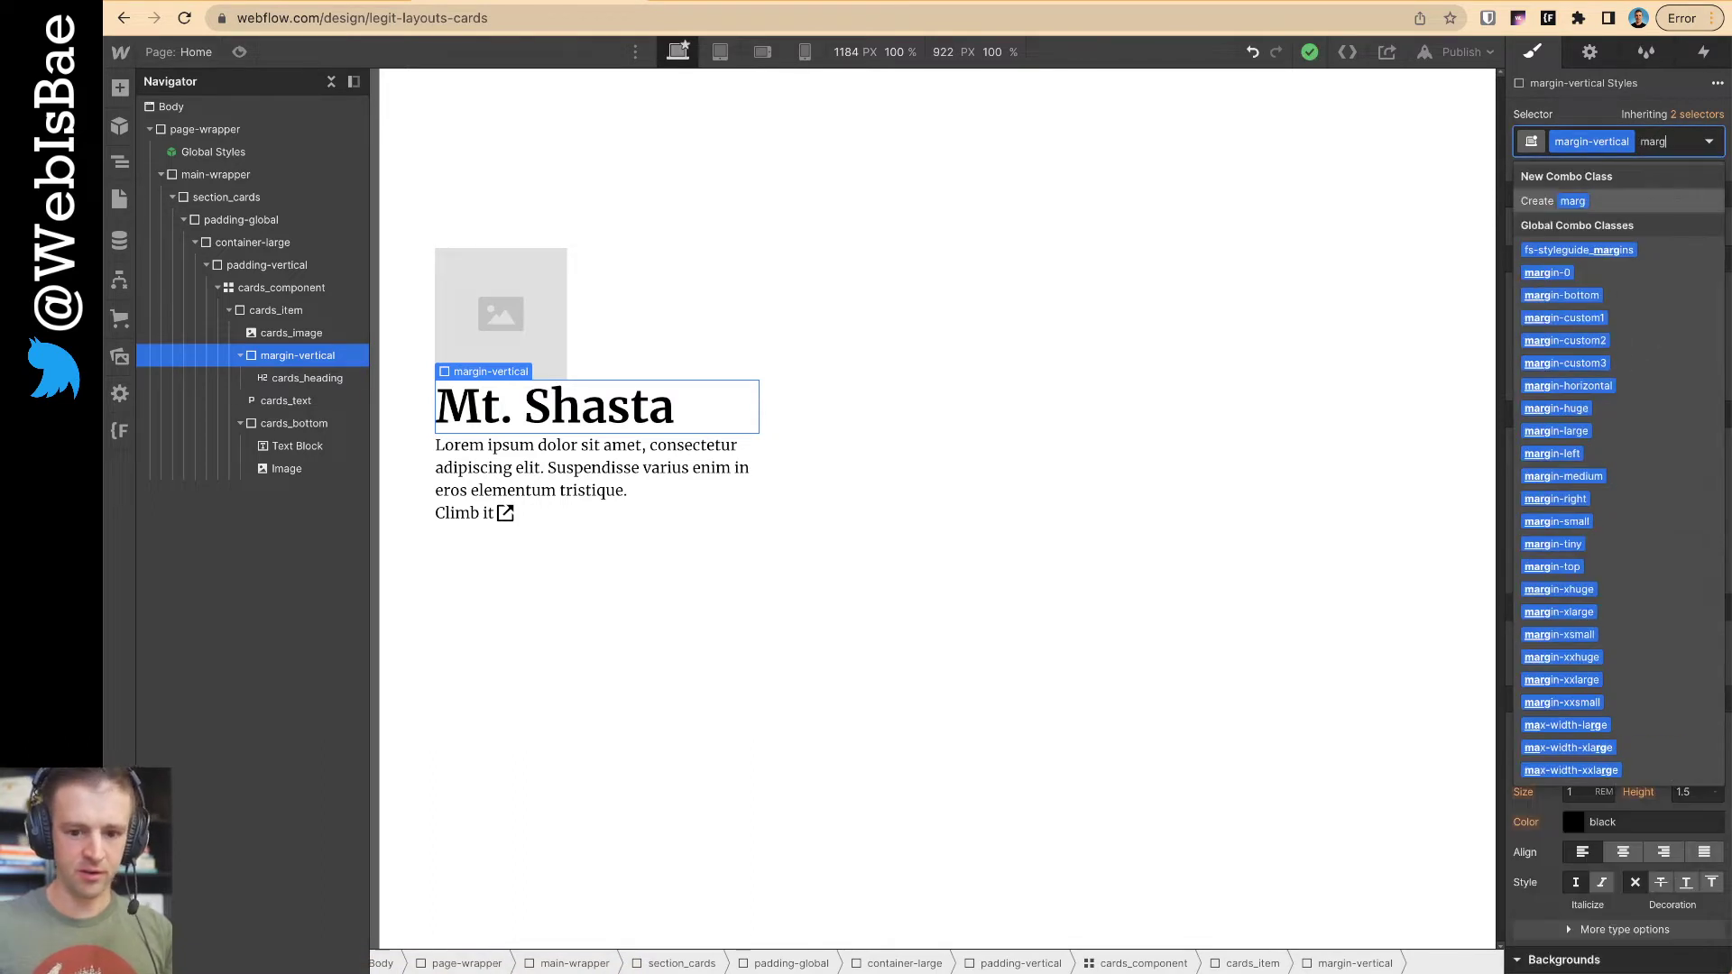
pyautogui.press('Down')
pyautogui.press('Down')
pyautogui.press('Down')
pyautogui.press('Down')
pyautogui.press('Down')
pyautogui.press('Down')
pyautogui.press('Down')
pyautogui.press('Down')
pyautogui.press('Down')
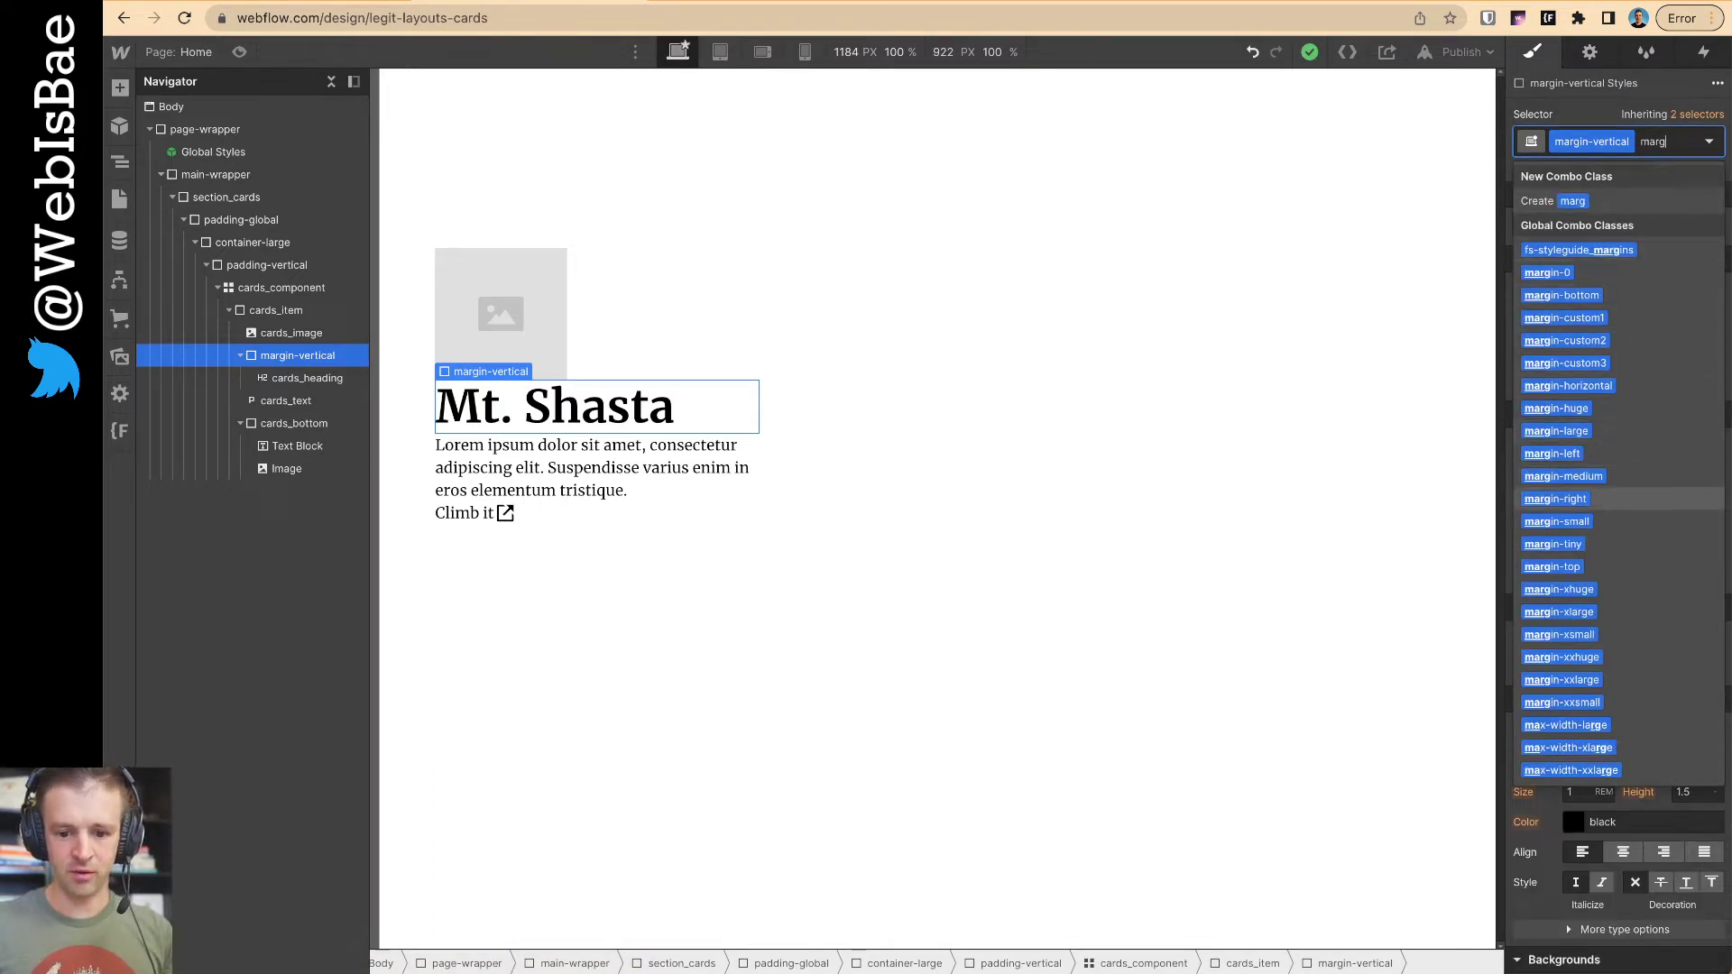
pyautogui.write('sm')
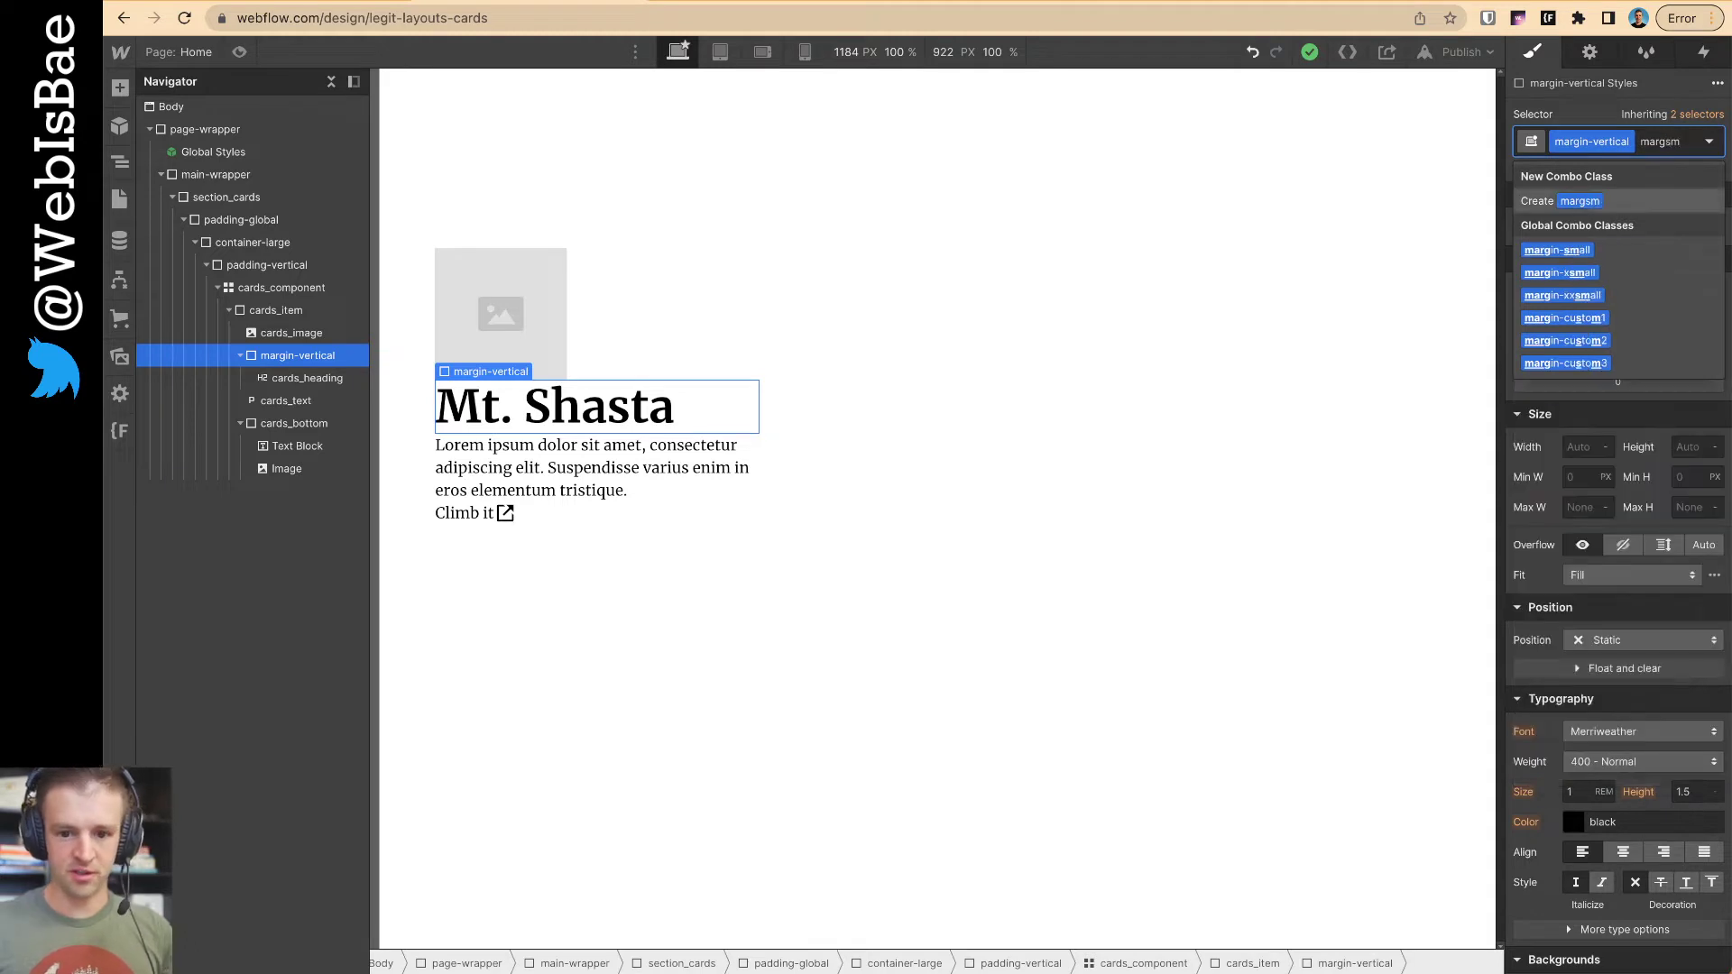
pyautogui.press('Down')
pyautogui.press('Down')
pyautogui.press('Up')
pyautogui.press('Return')
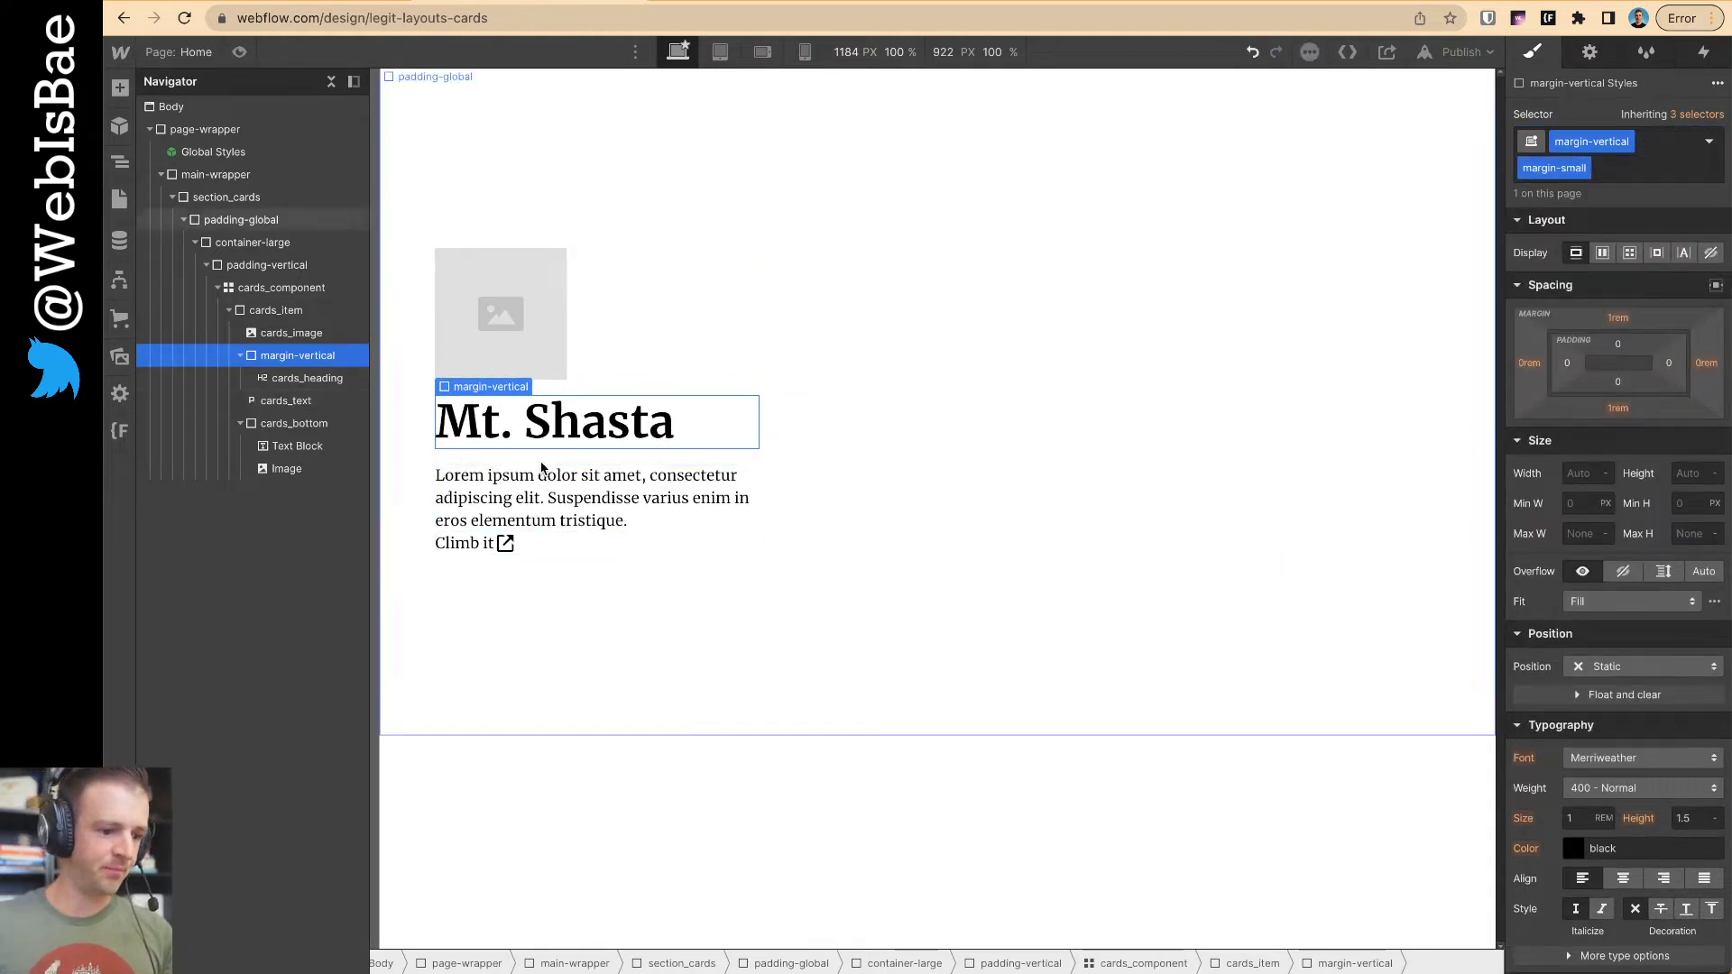
# - Wrap cards_text in a new div block and give that block the class margin-bottom
pyautogui.click(120, 88)
pyautogui.moveTo(172, 410); pyautogui.dragTo(294, 408)
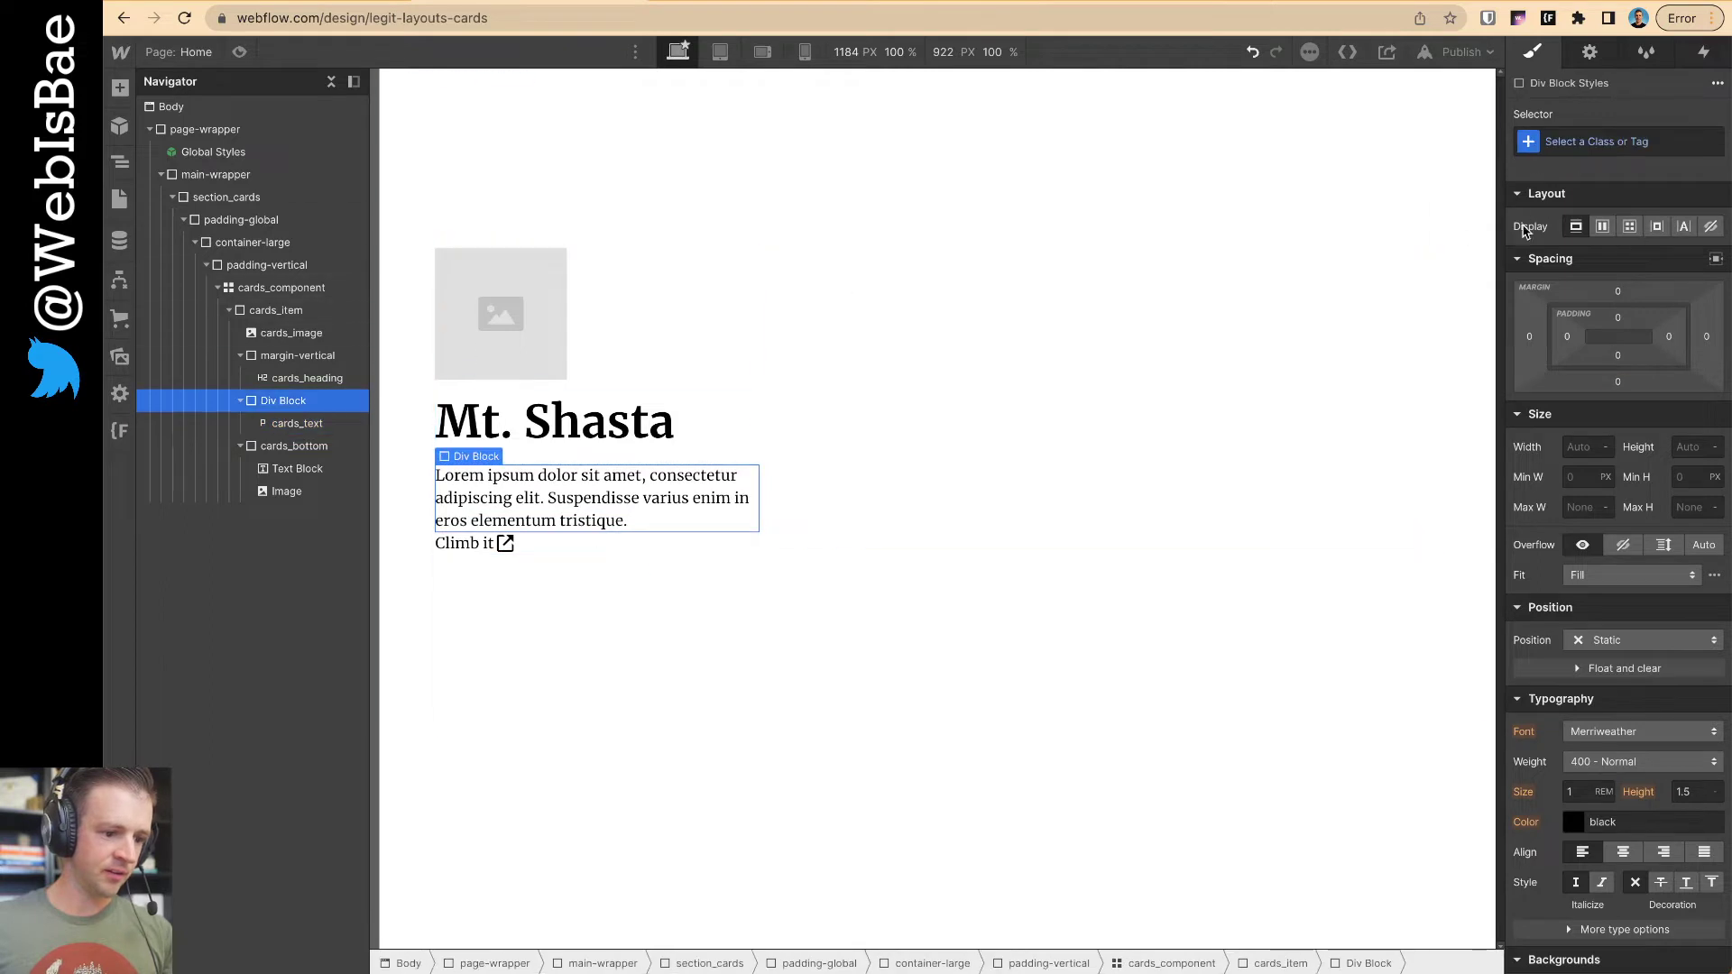
pyautogui.click(1581, 142)
pyautogui.write('margin-b')
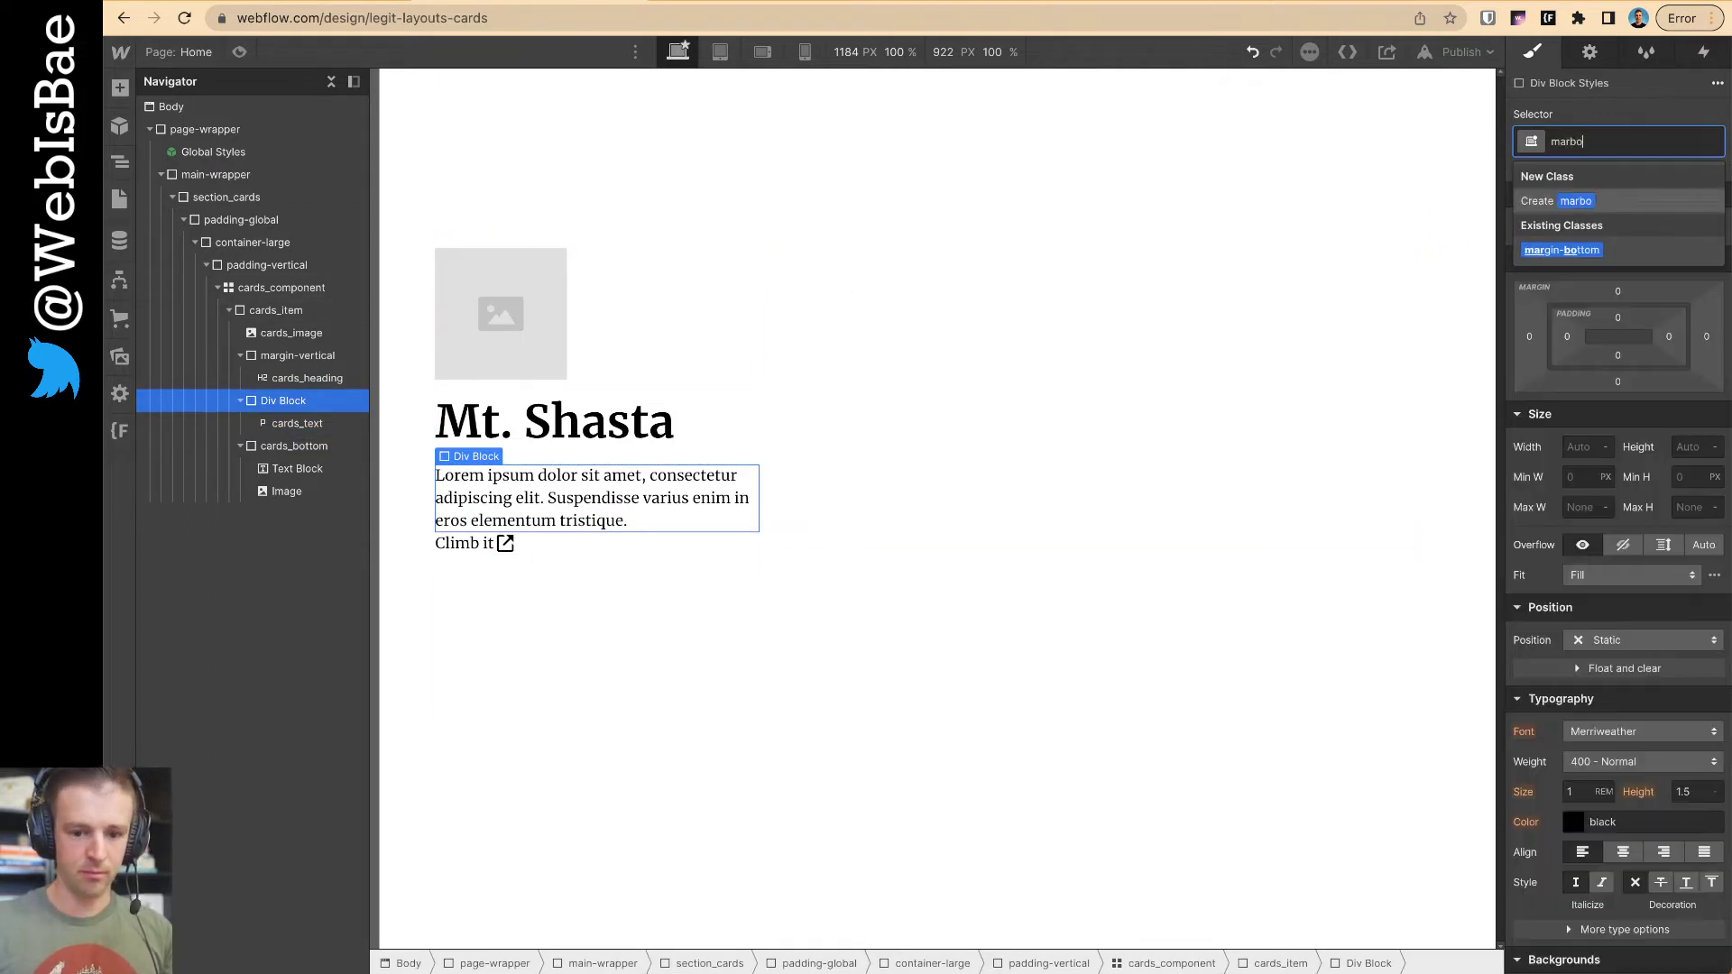
pyautogui.press('Return')
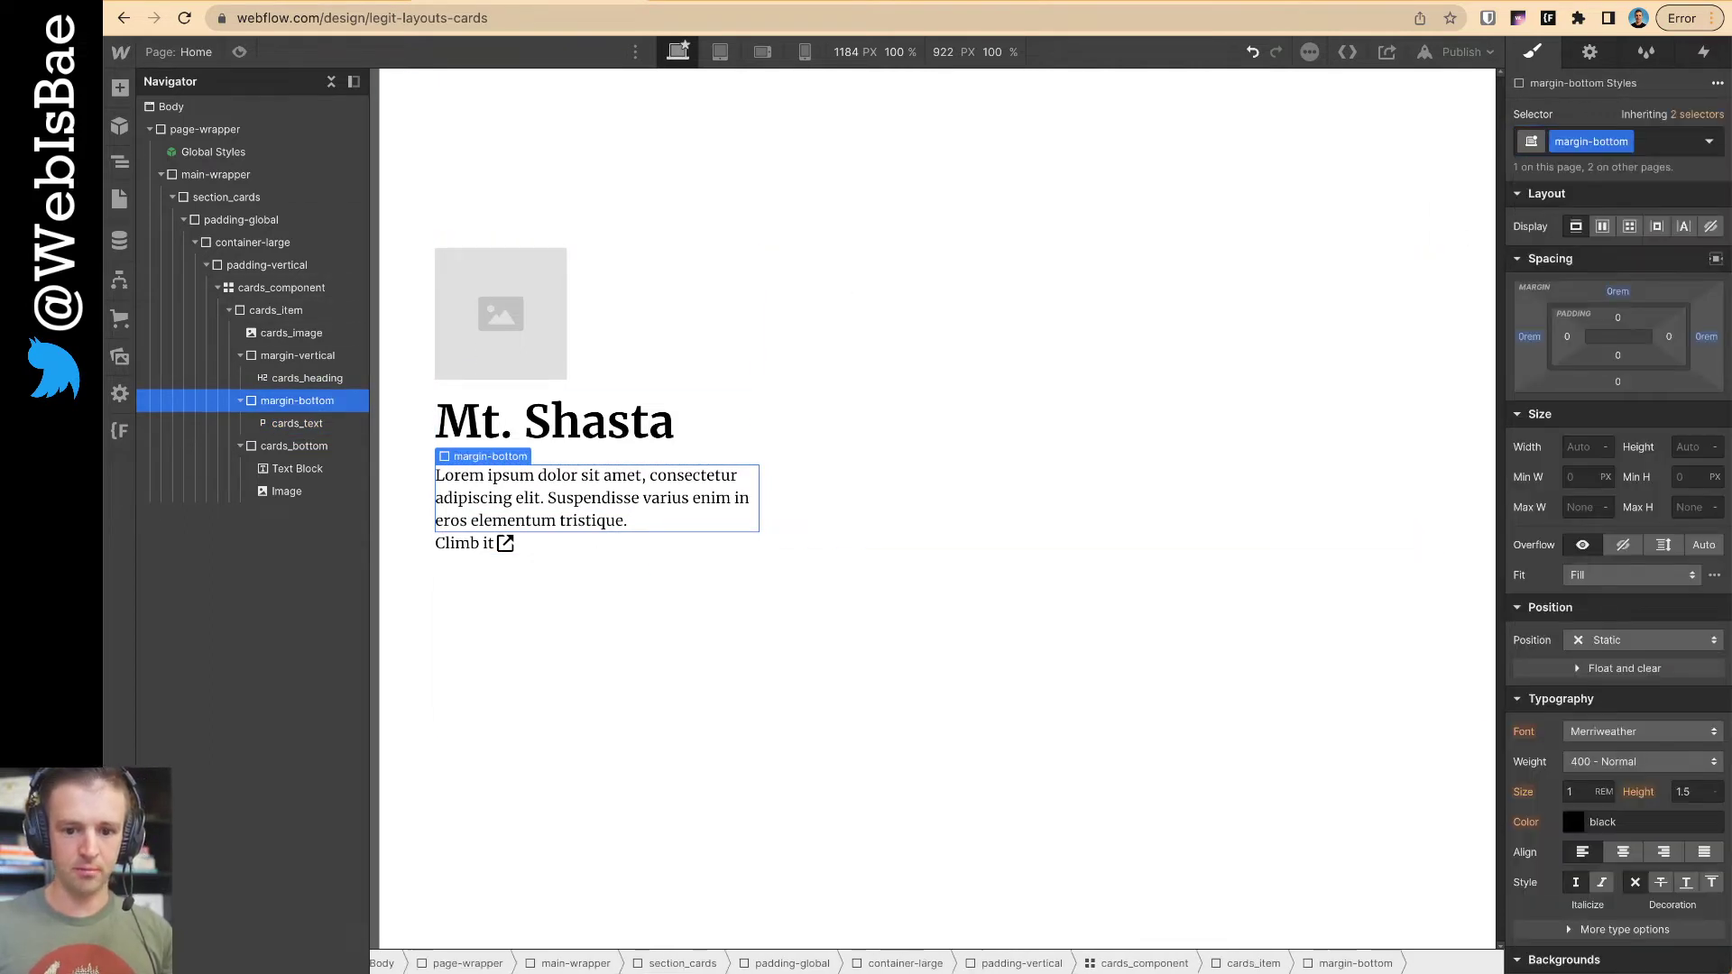
# - Add the combo class margin-small to the paragraph's margin-bottom wrapper
pyautogui.click(1671, 138)
pyautogui.write('mar')
pyautogui.write('gin-sm')
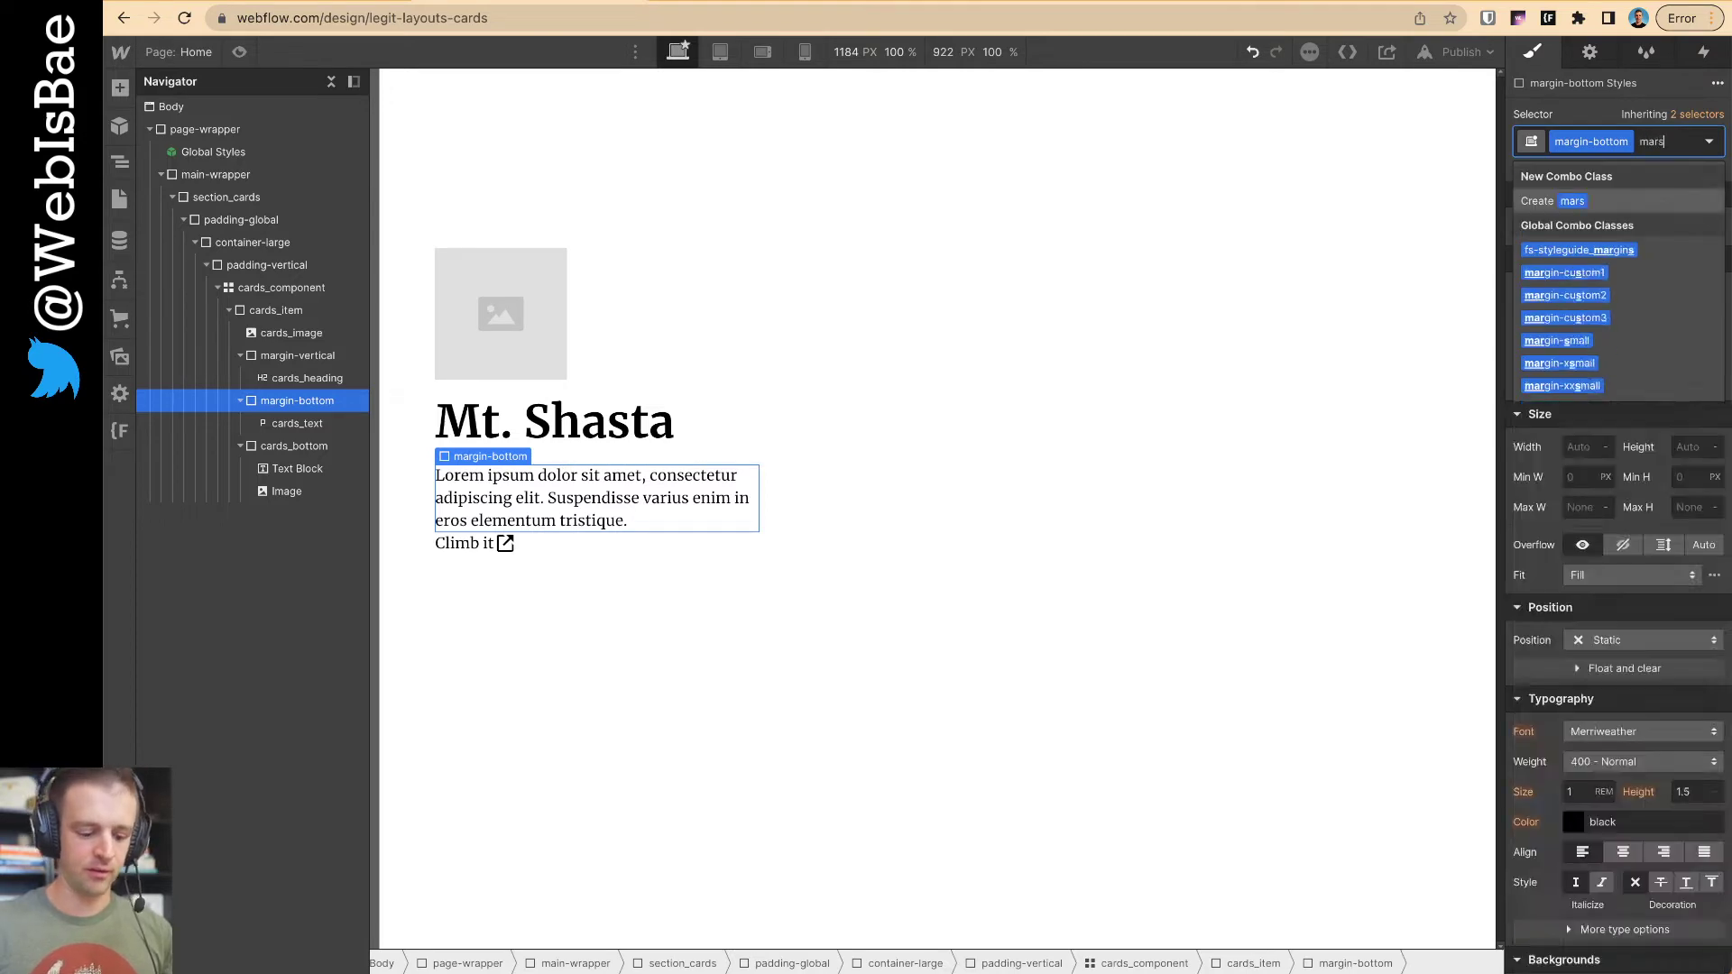
pyautogui.press('Return')
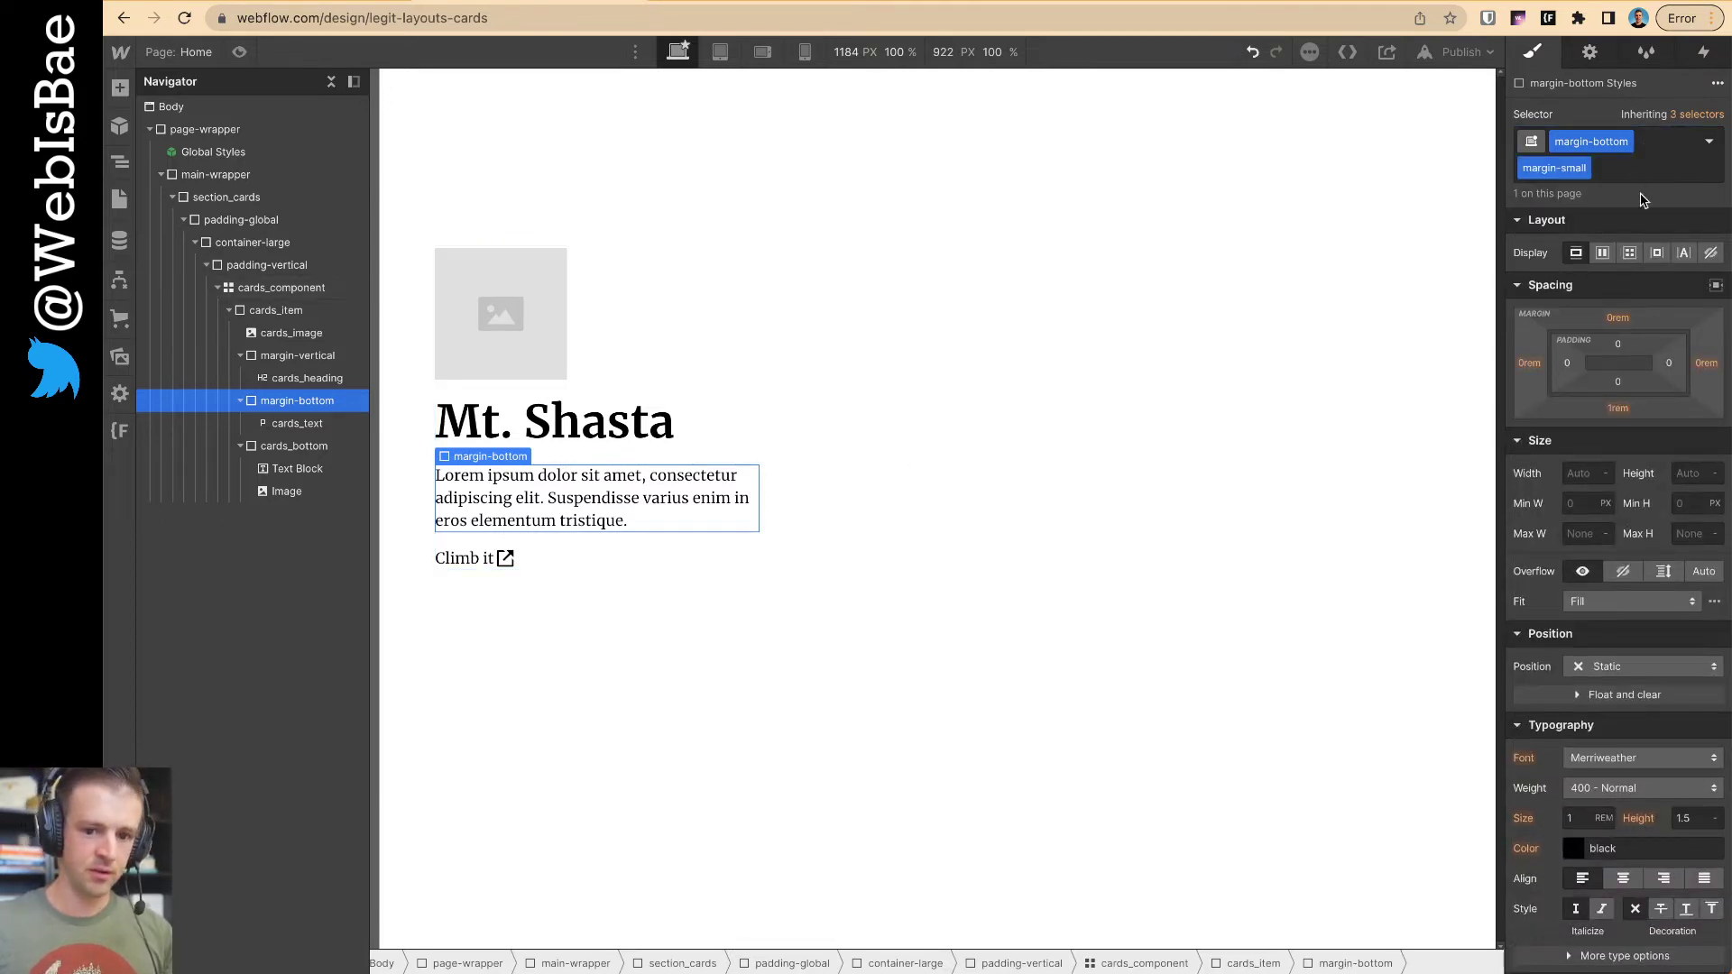
# - Swap the combo class on the paragraph's margin-bottom wrapper to margin-medium
pyautogui.click(1635, 164)
pyautogui.press('BackSpace')
pyautogui.write('margin-med')
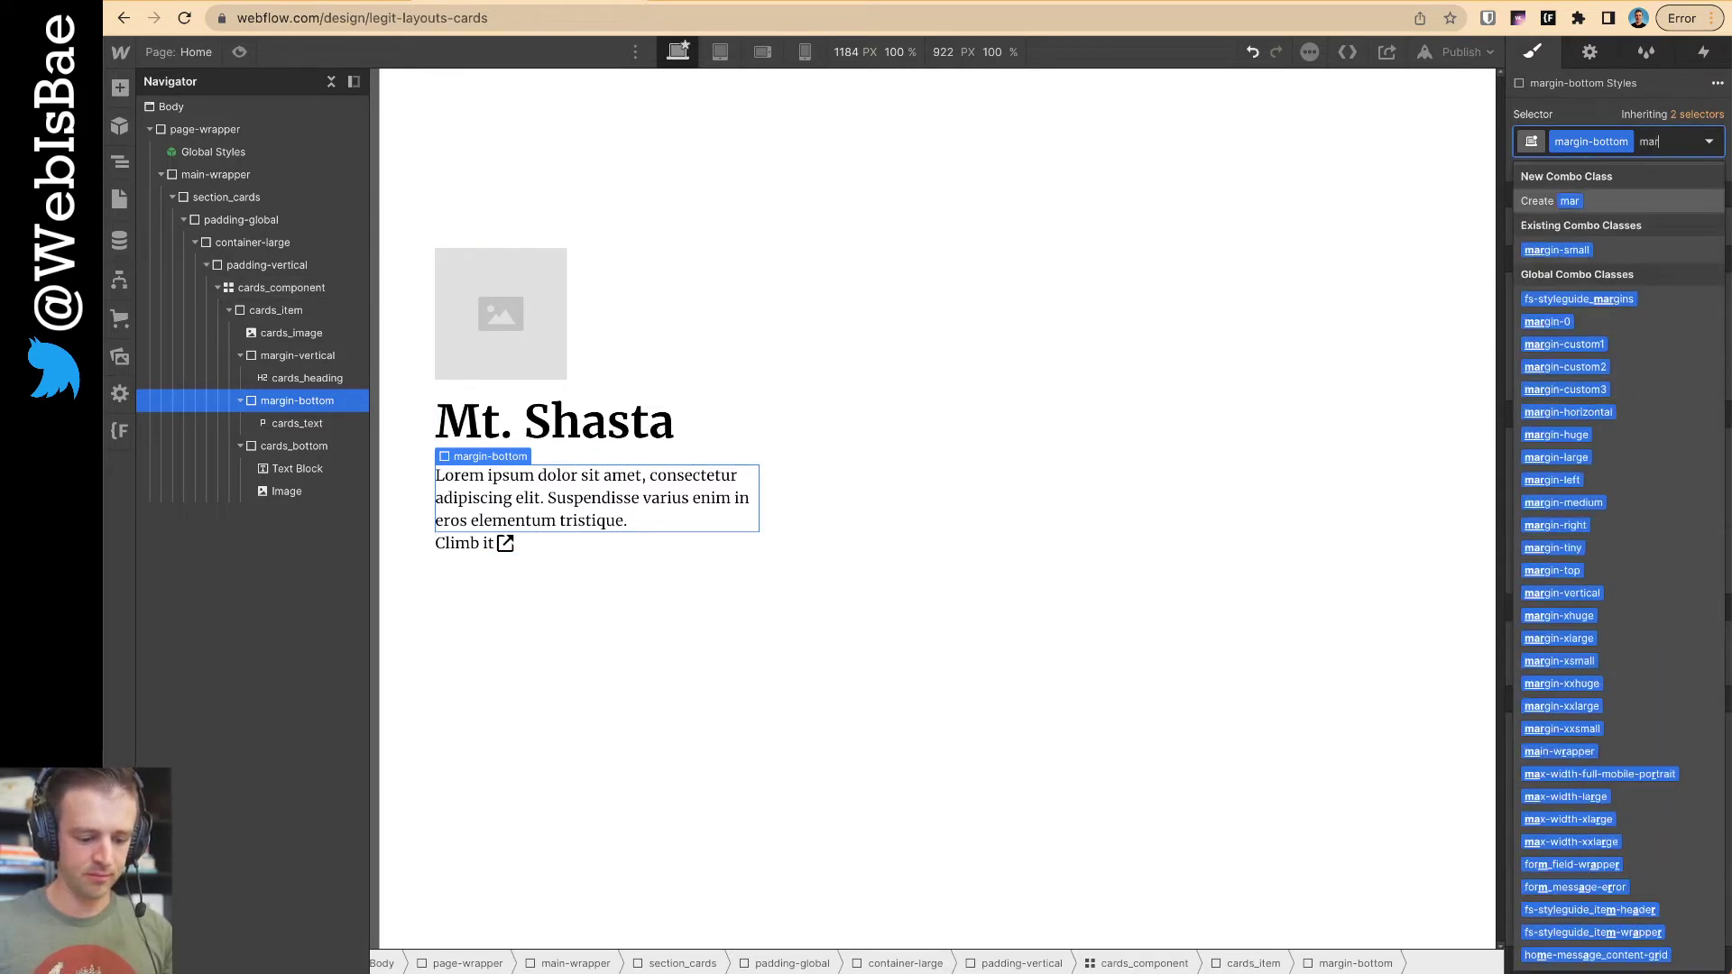
pyautogui.press('Return')
pyautogui.click(639, 727)
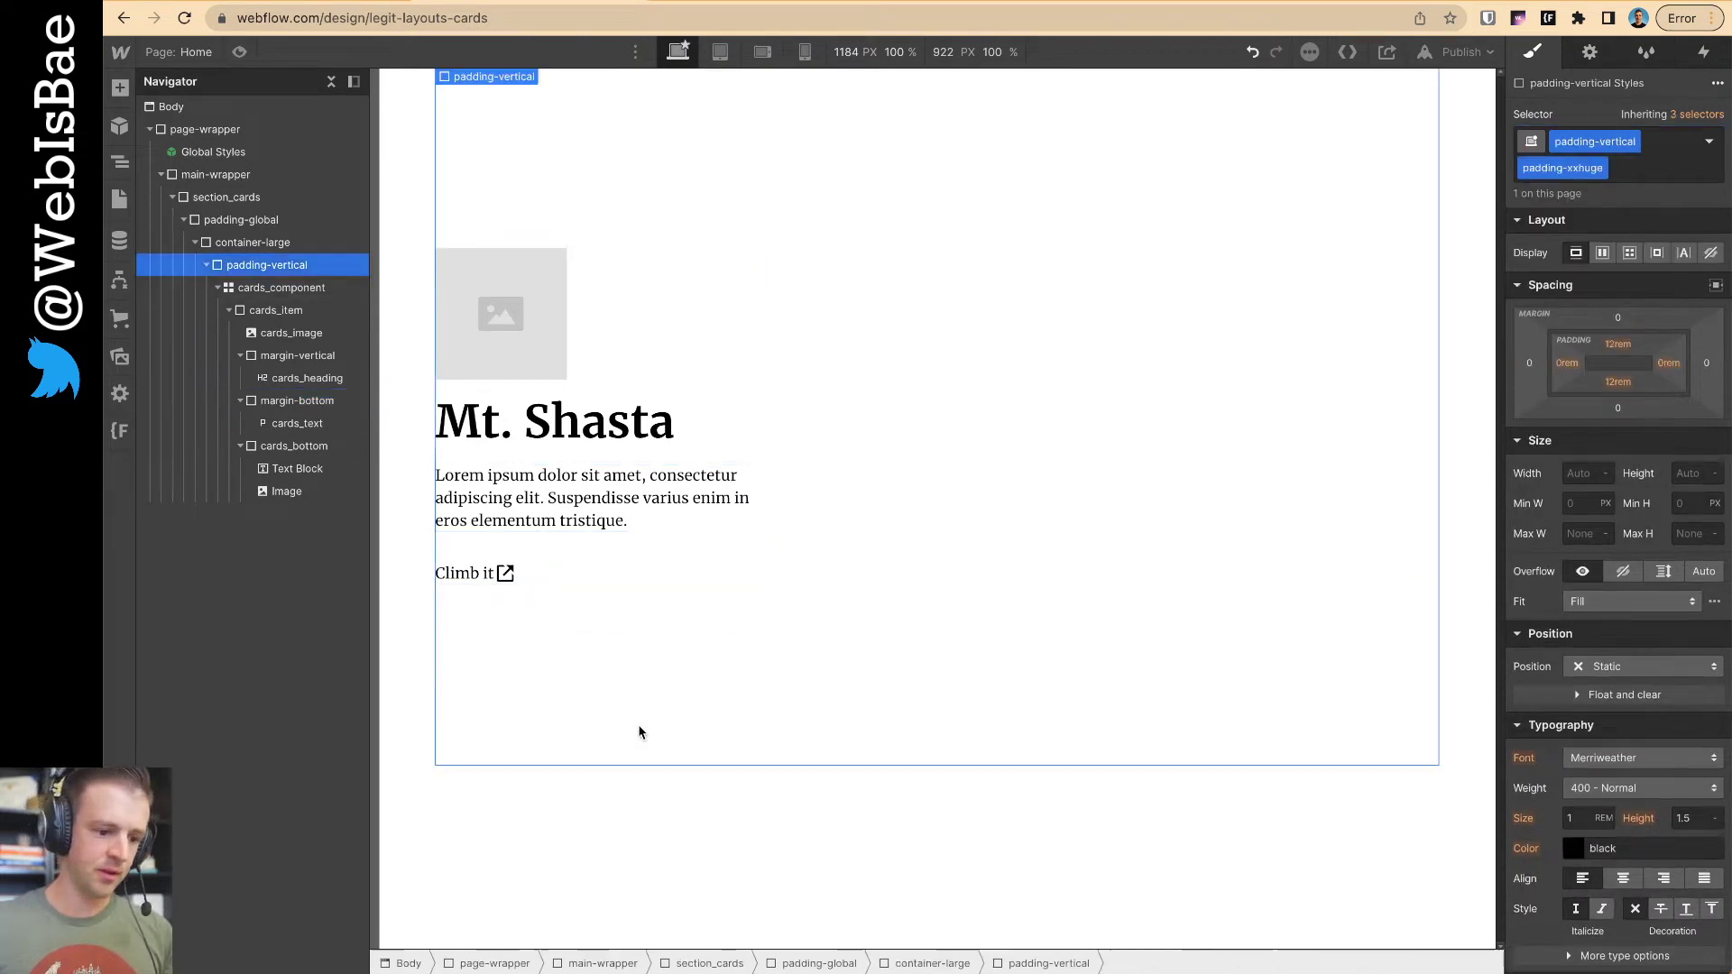
# - Set the cards_component grid gap to 2rem between columns and 4rem between rows
pyautogui.click(600, 546)
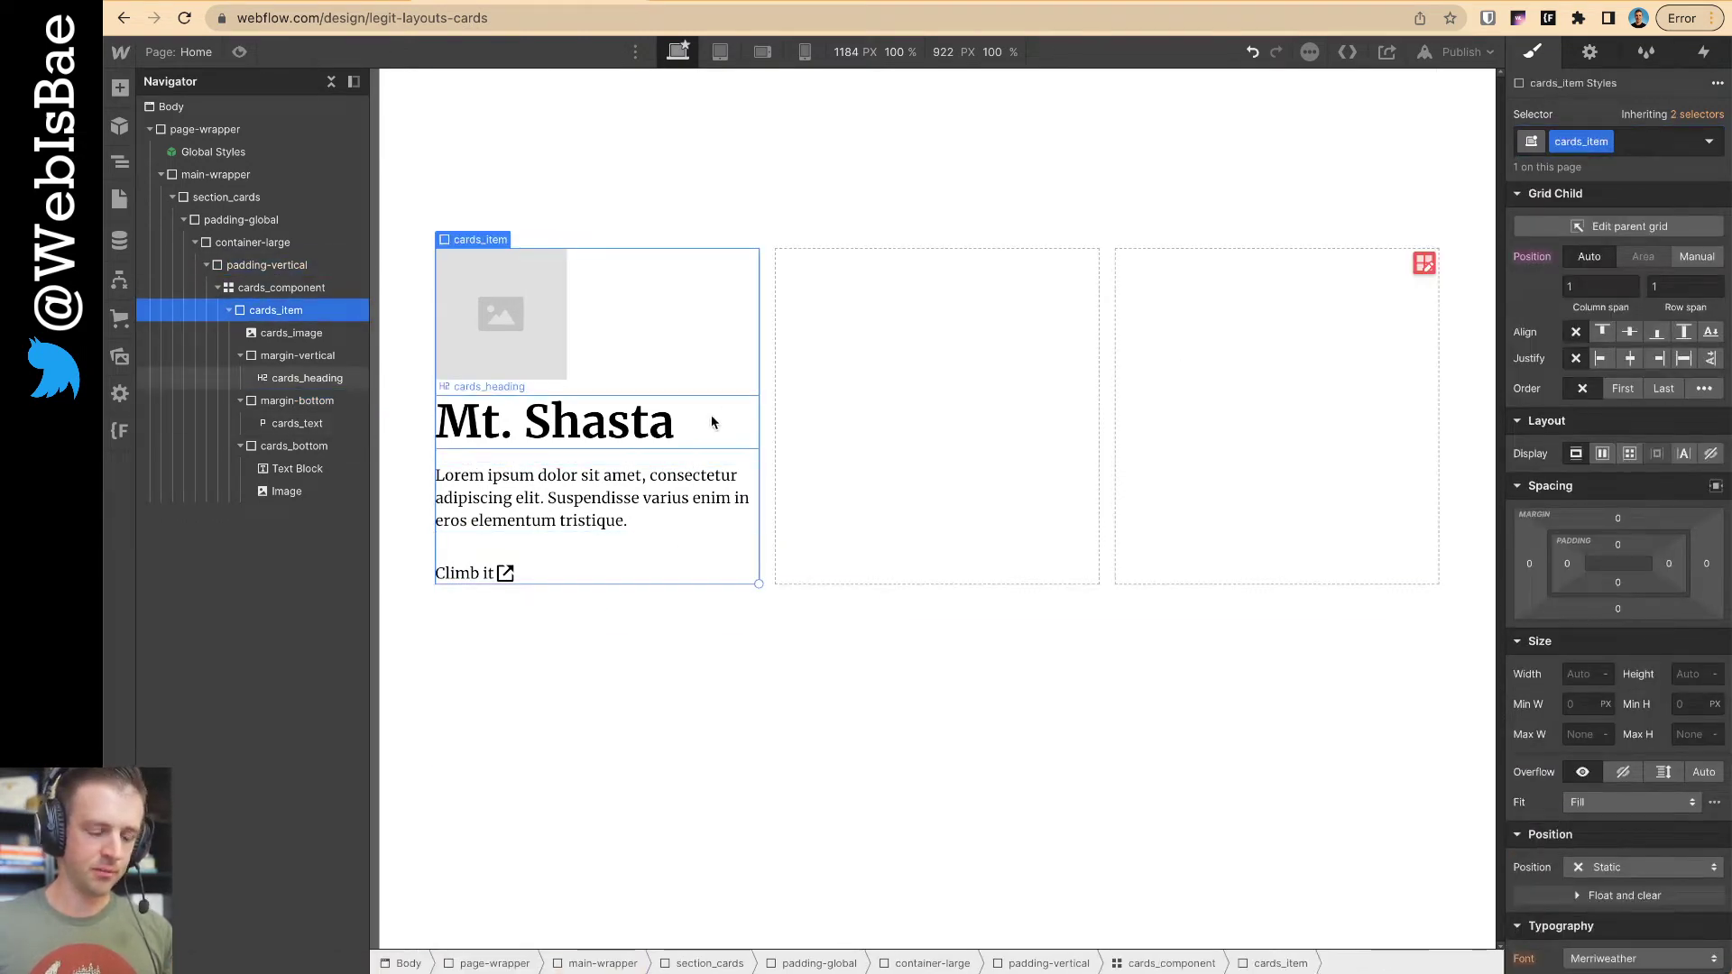
pyautogui.click(287, 287)
pyautogui.click(1612, 257)
pyautogui.click(1585, 291)
pyautogui.write('2rem')
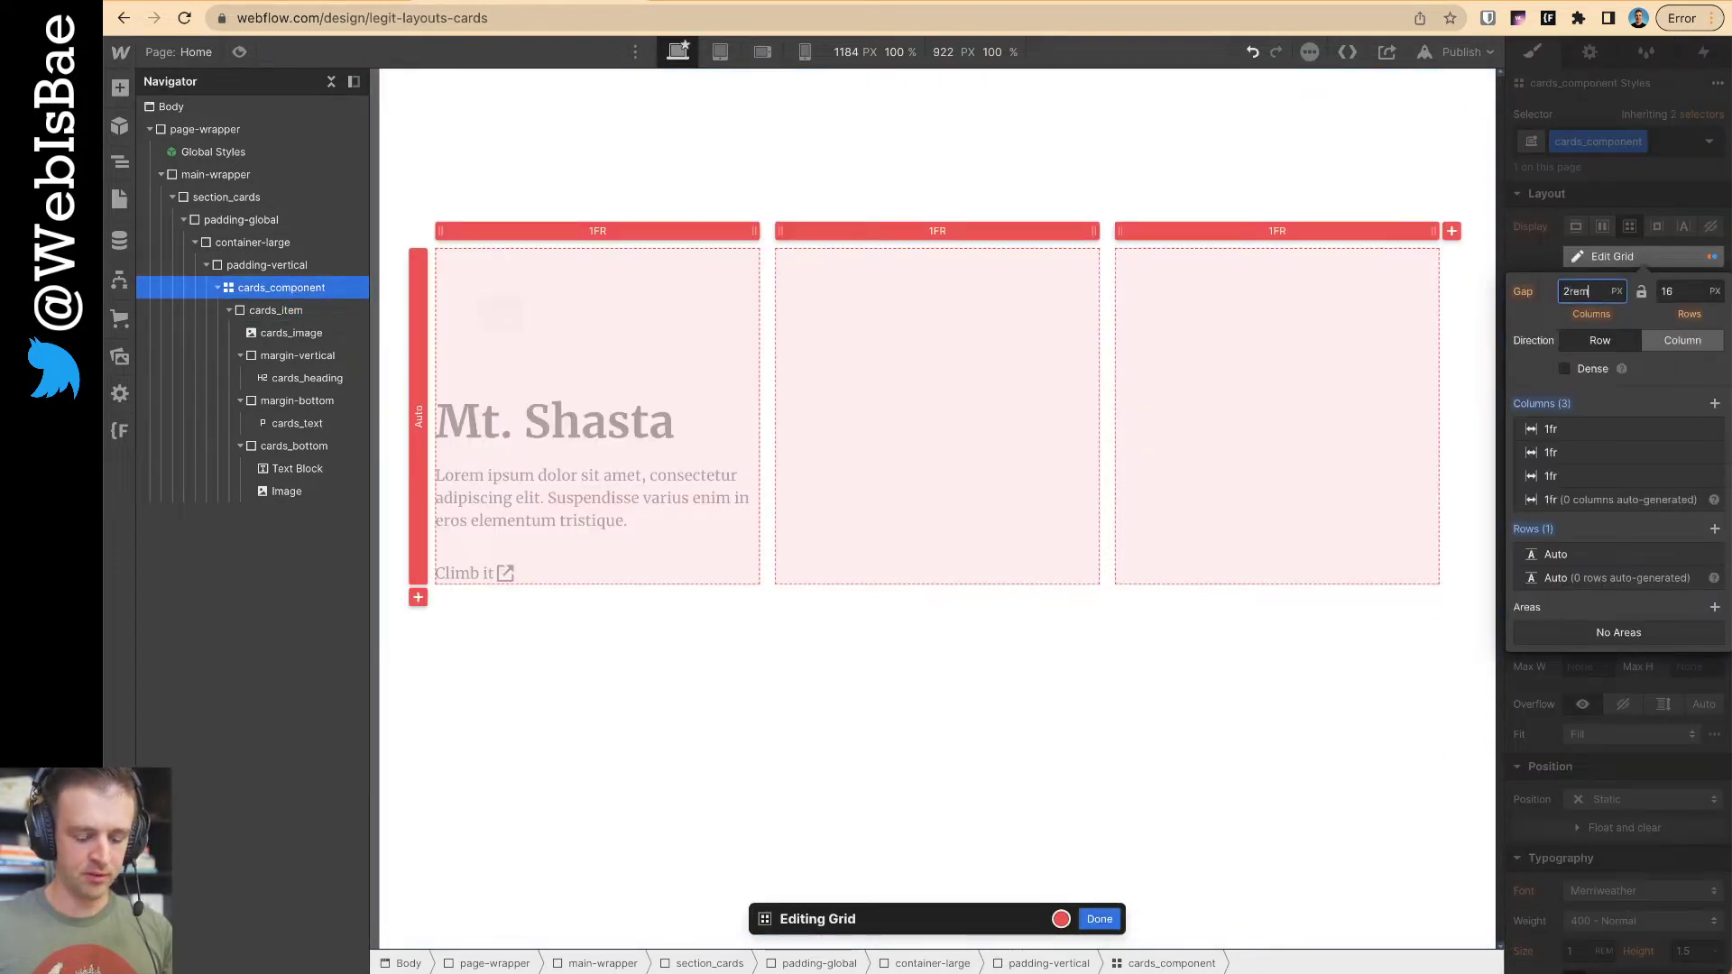
pyautogui.press('Tab')
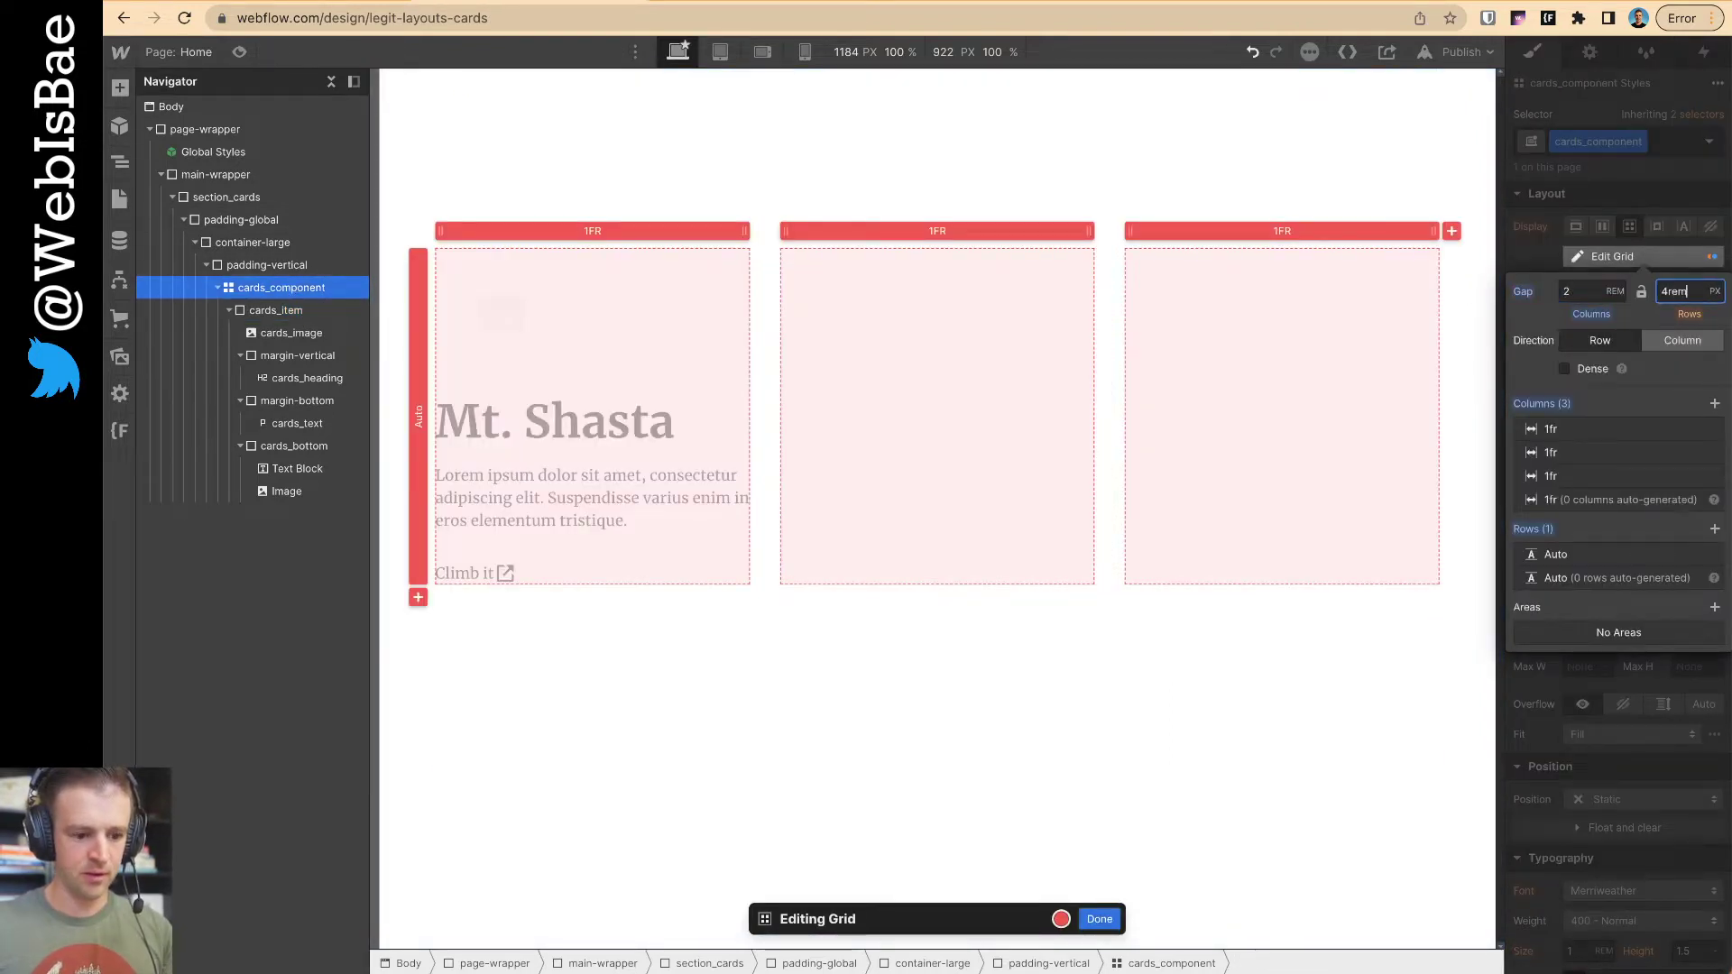
pyautogui.click(1099, 919)
# - Set the width of cards_image to 100%
pyautogui.click(489, 329)
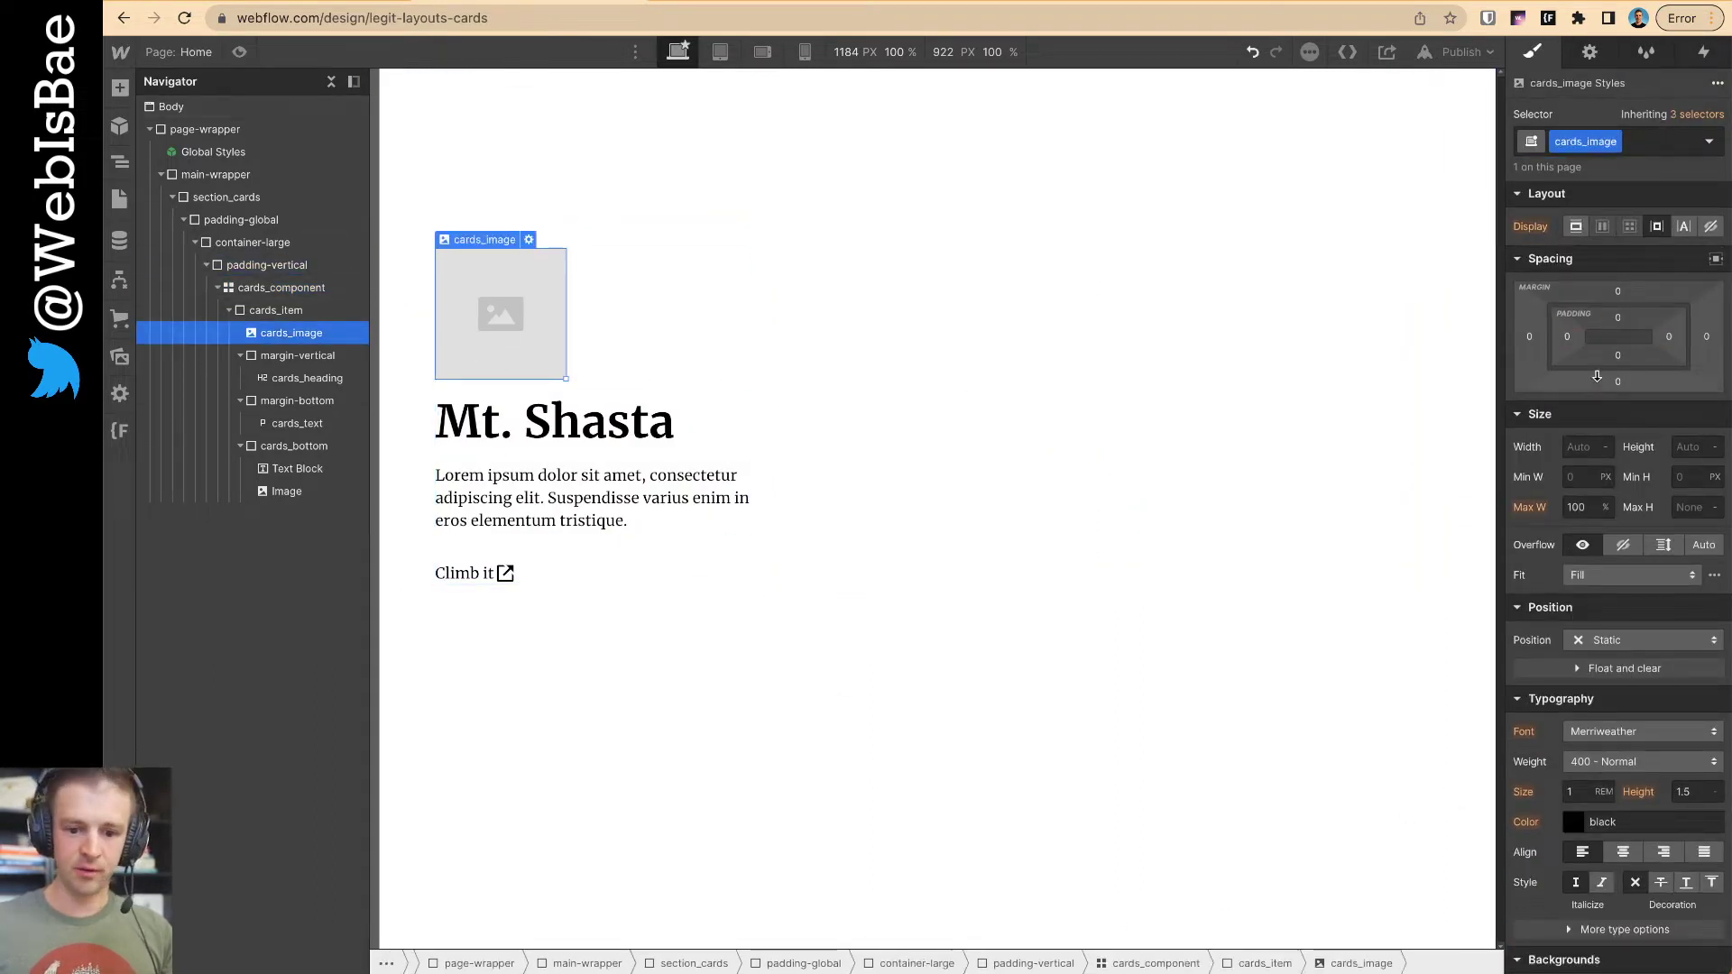
pyautogui.write('100%')
pyautogui.press('Return')
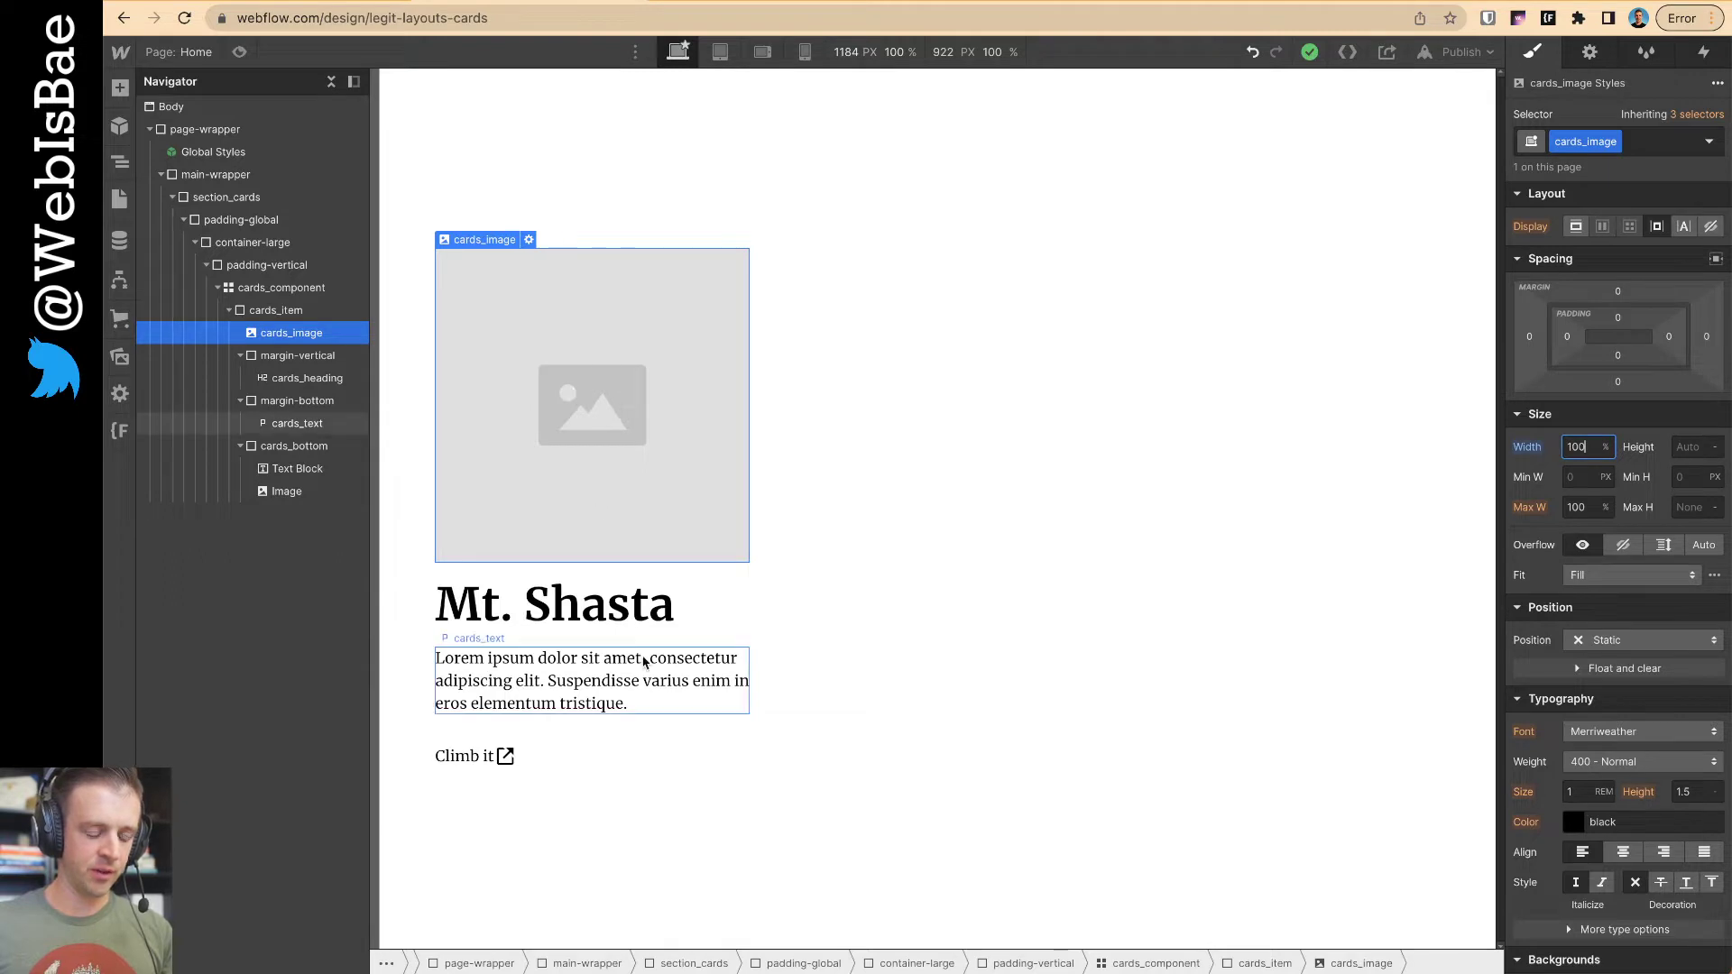
# - Replace the card's placeholder image with shasta.jpg from the assets
pyautogui.click(528, 239)
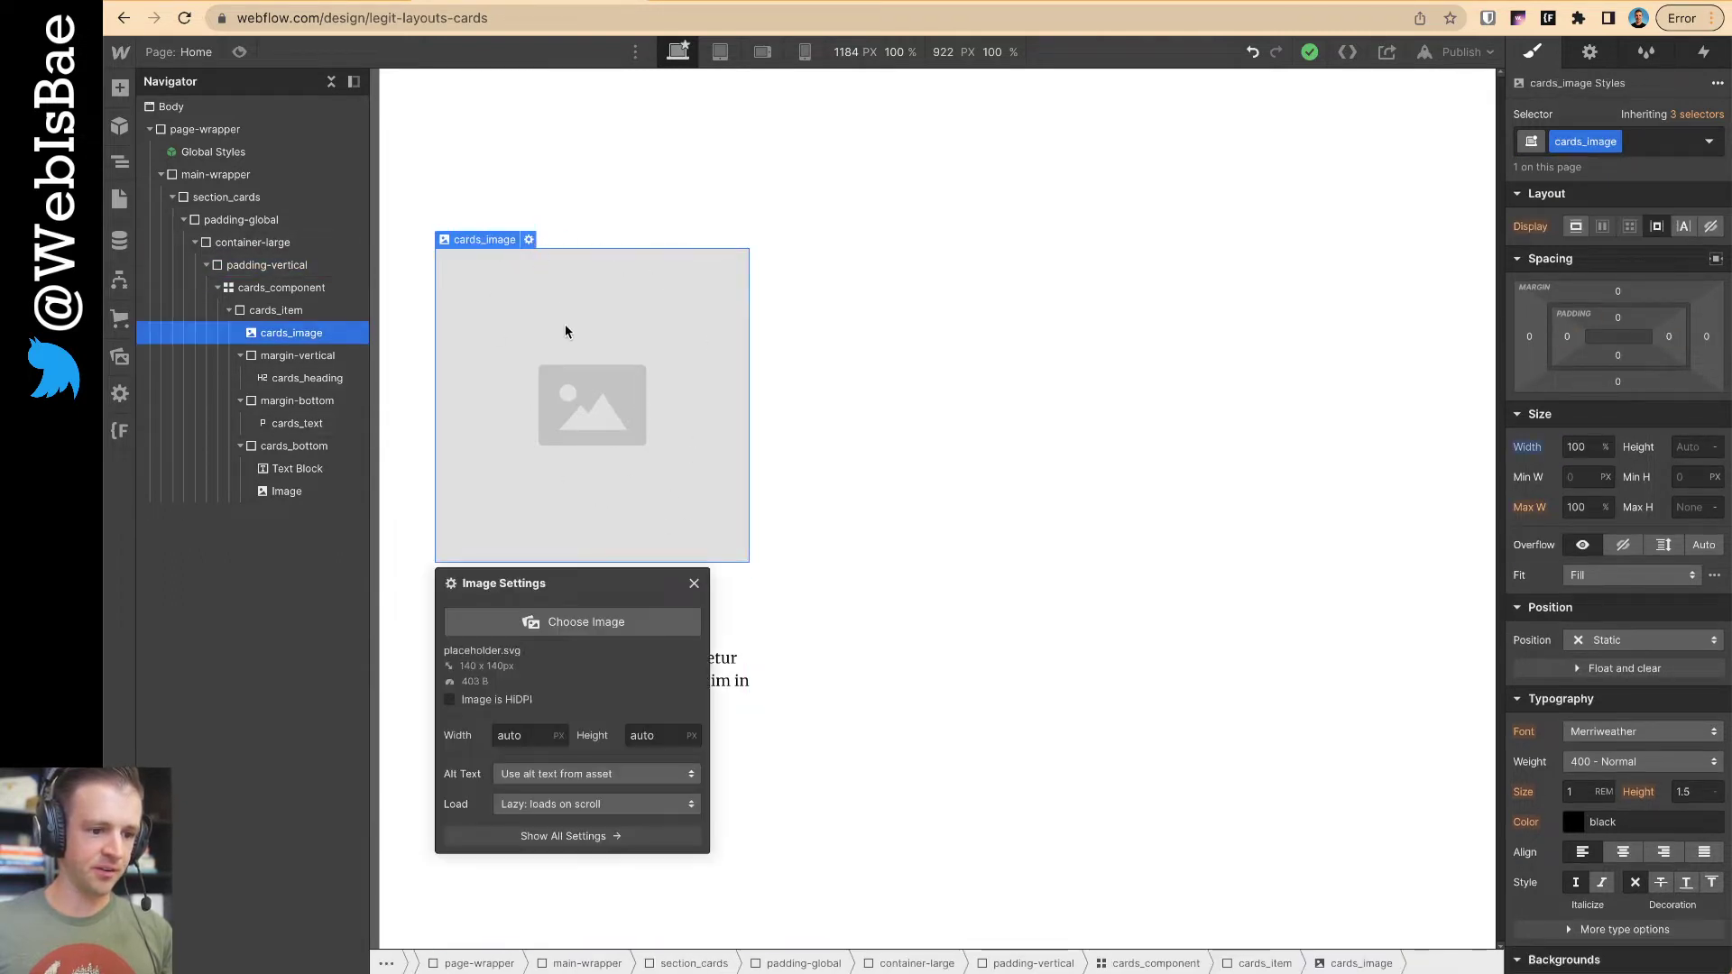
pyautogui.click(646, 626)
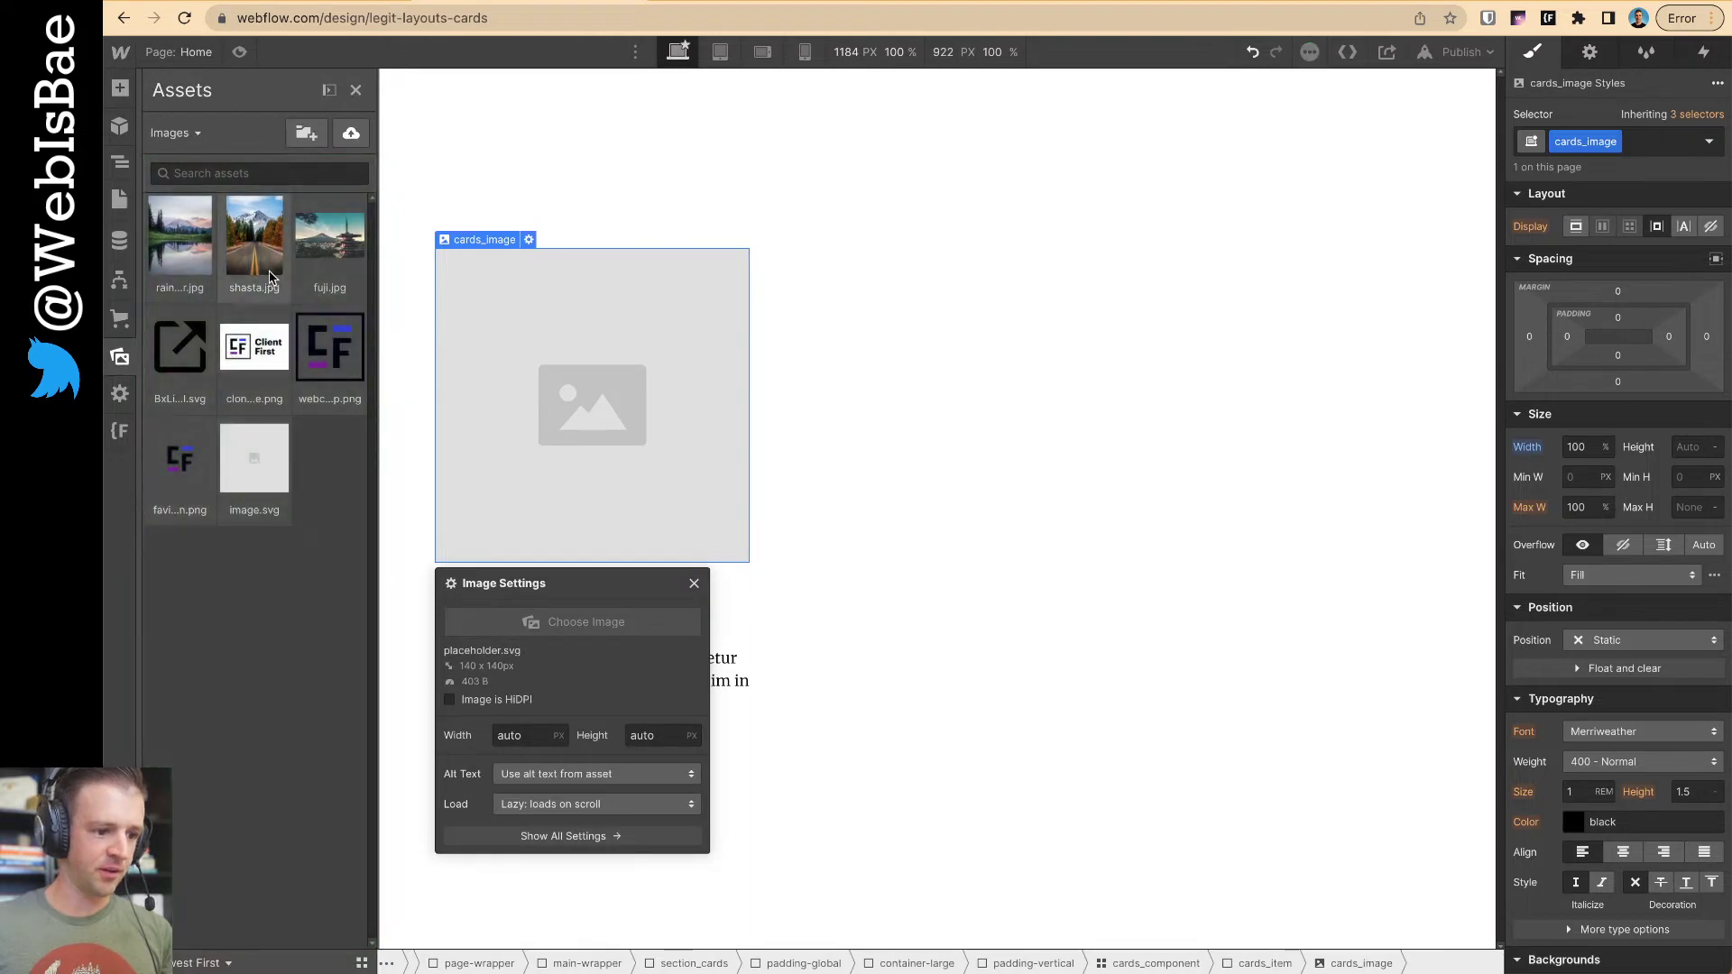
pyautogui.click(271, 275)
pyautogui.click(700, 306)
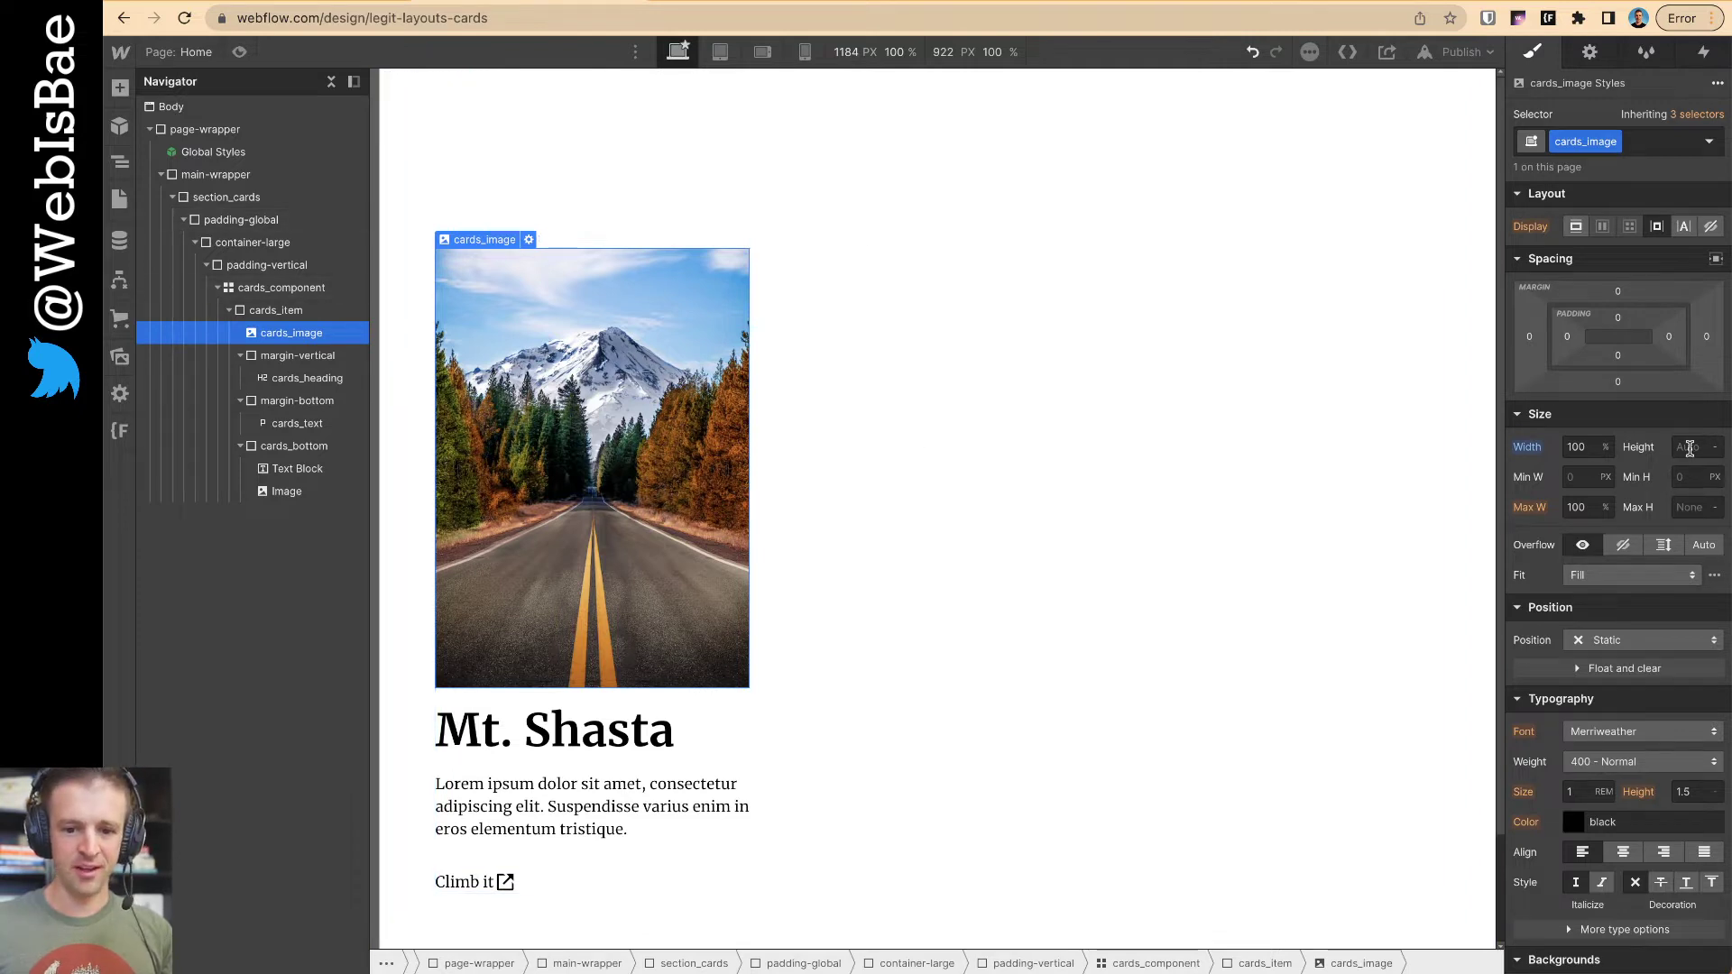
# - Try a 15rem height with the Cover fit on cards_image, and undo both changes
pyautogui.click(1690, 448)
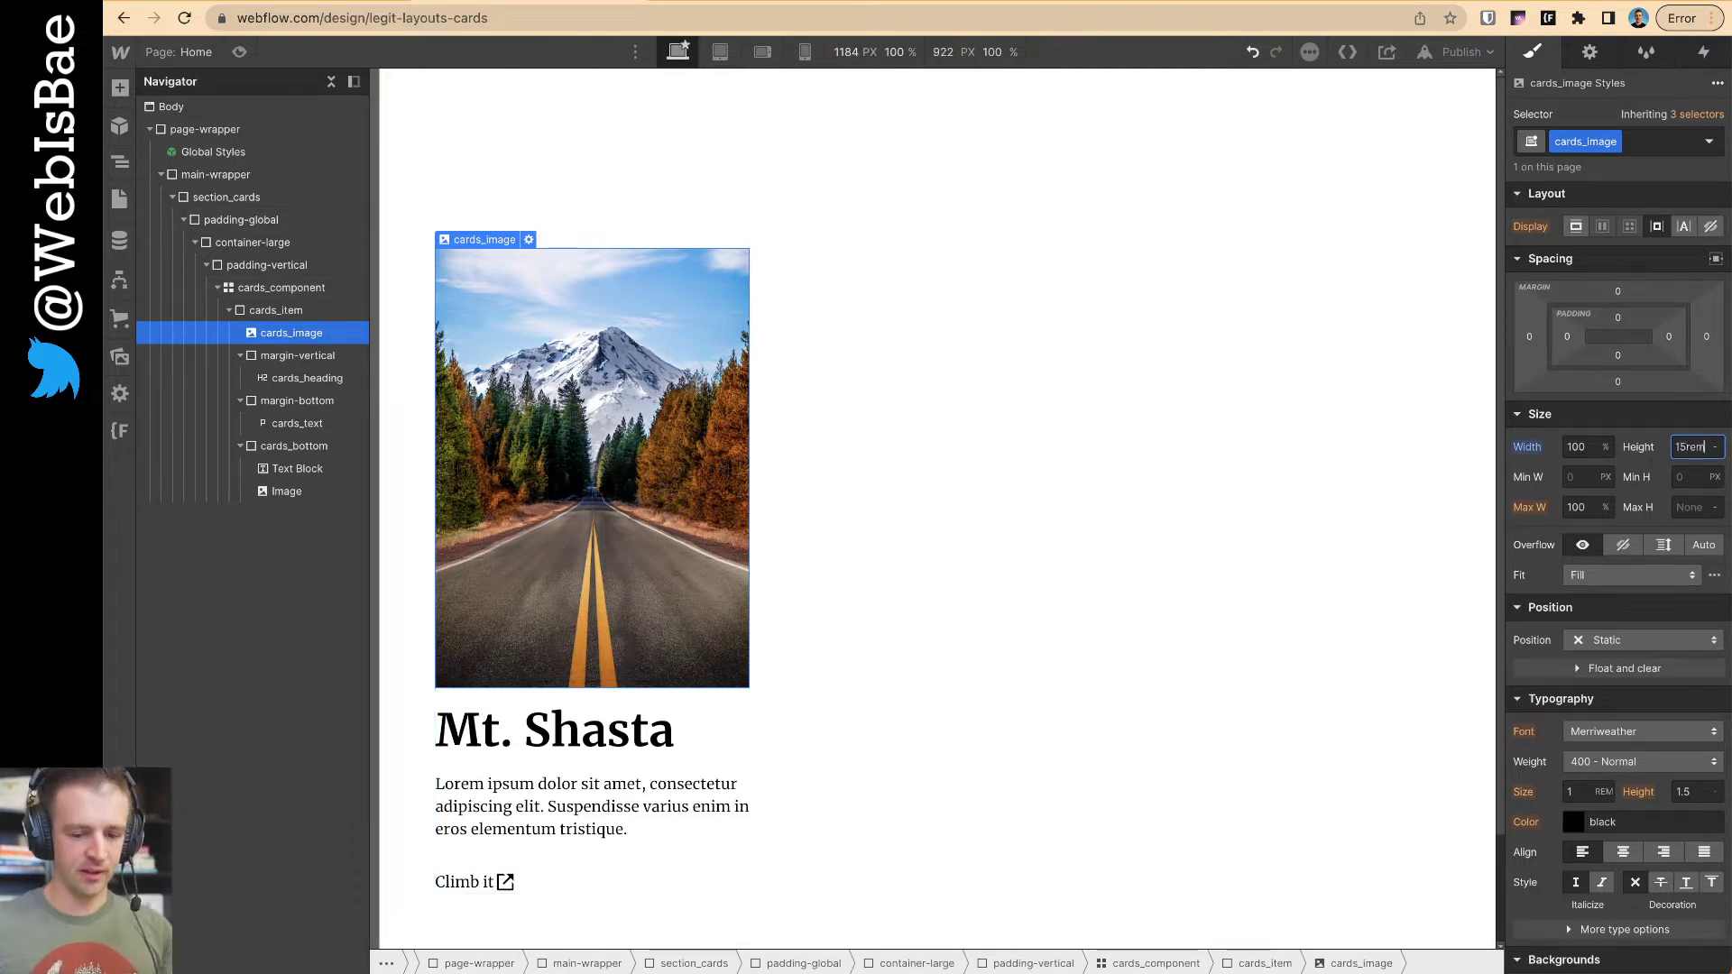
pyautogui.write('15rem')
pyautogui.press('Return')
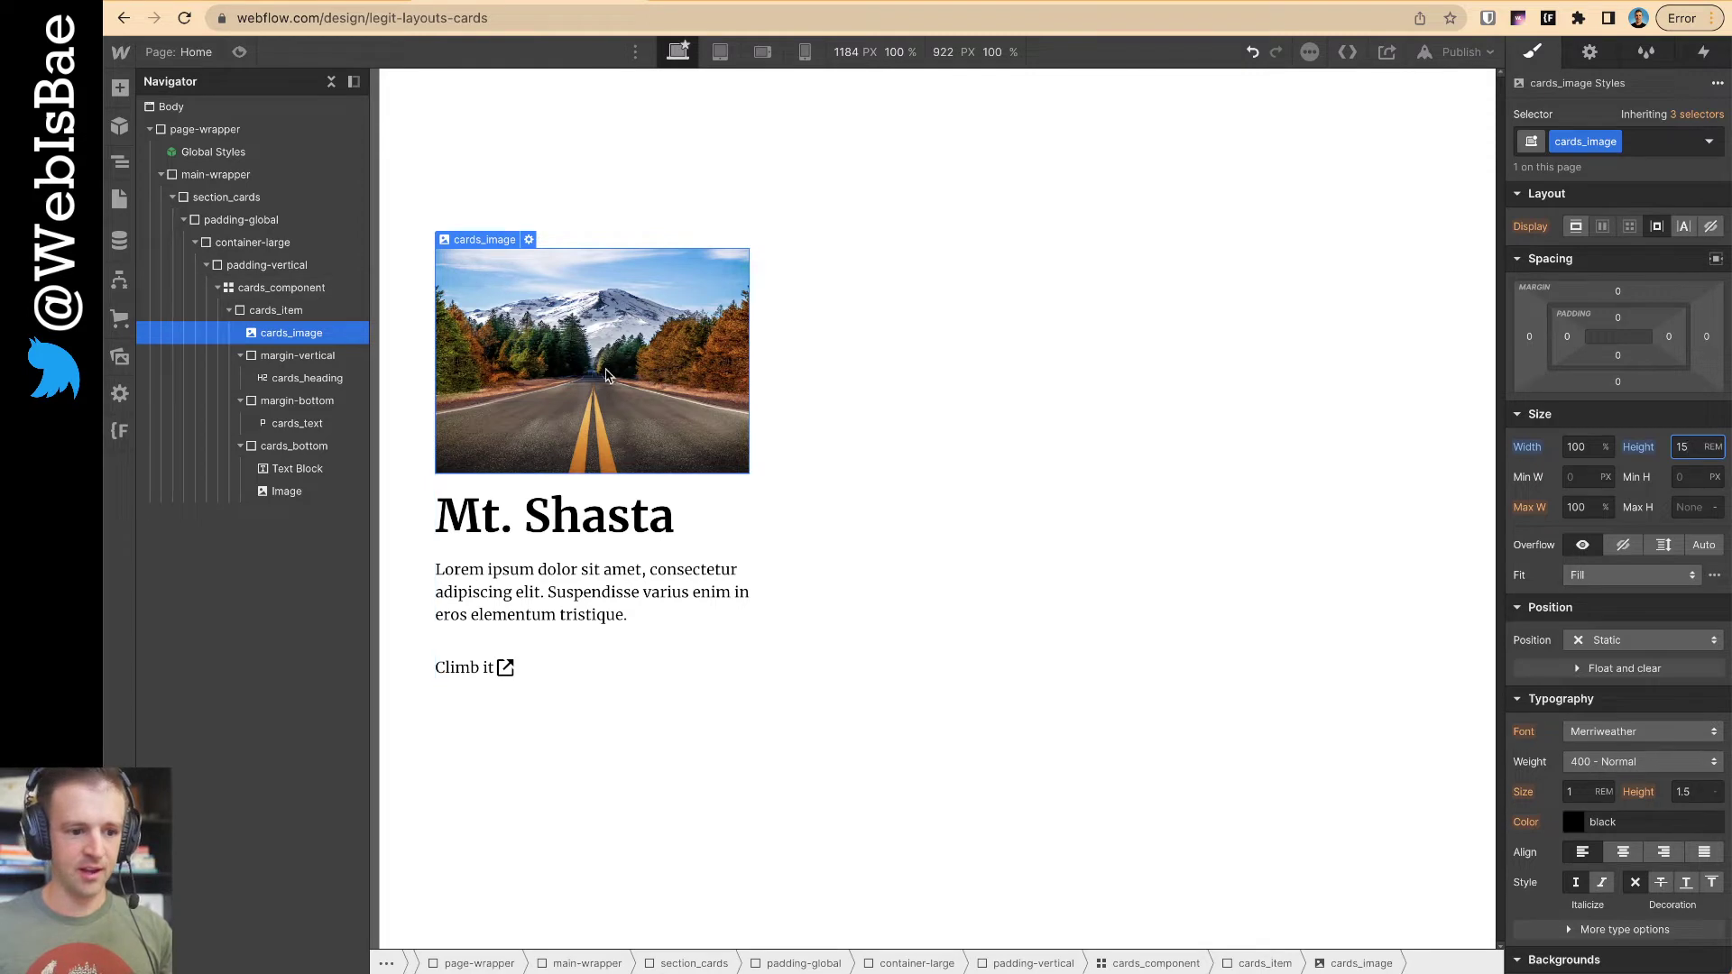
pyautogui.click(1624, 577)
pyautogui.click(1615, 619)
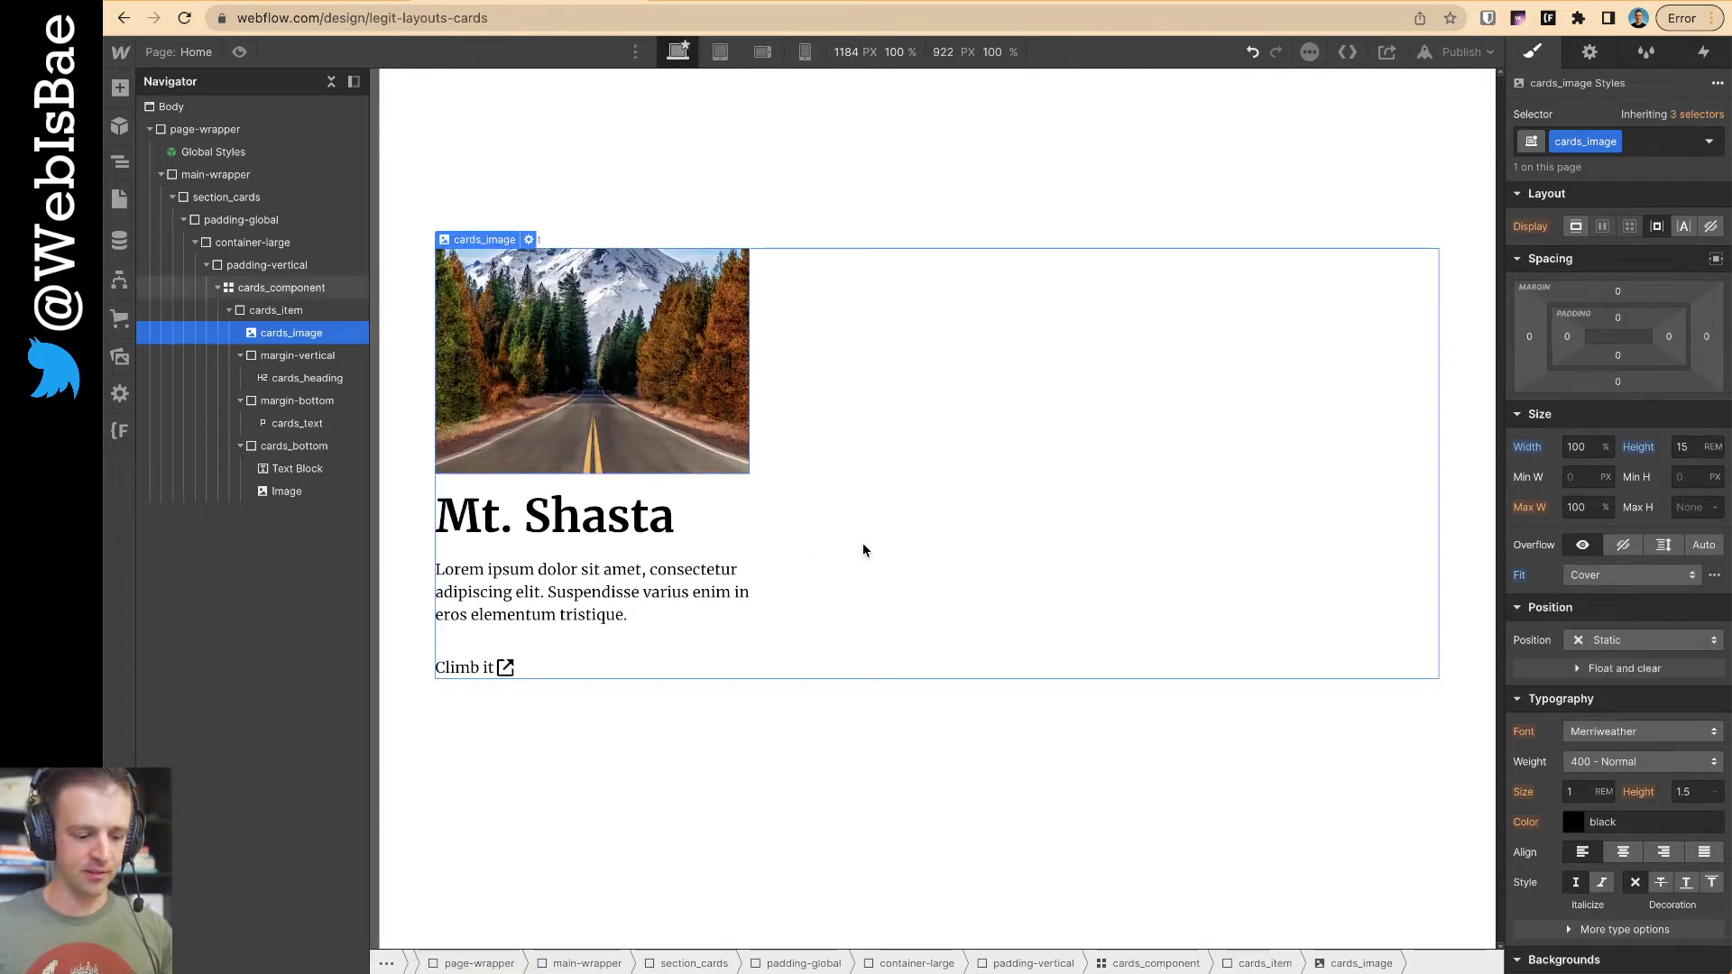
pyautogui.press('super+z')
pyautogui.press('super+z')
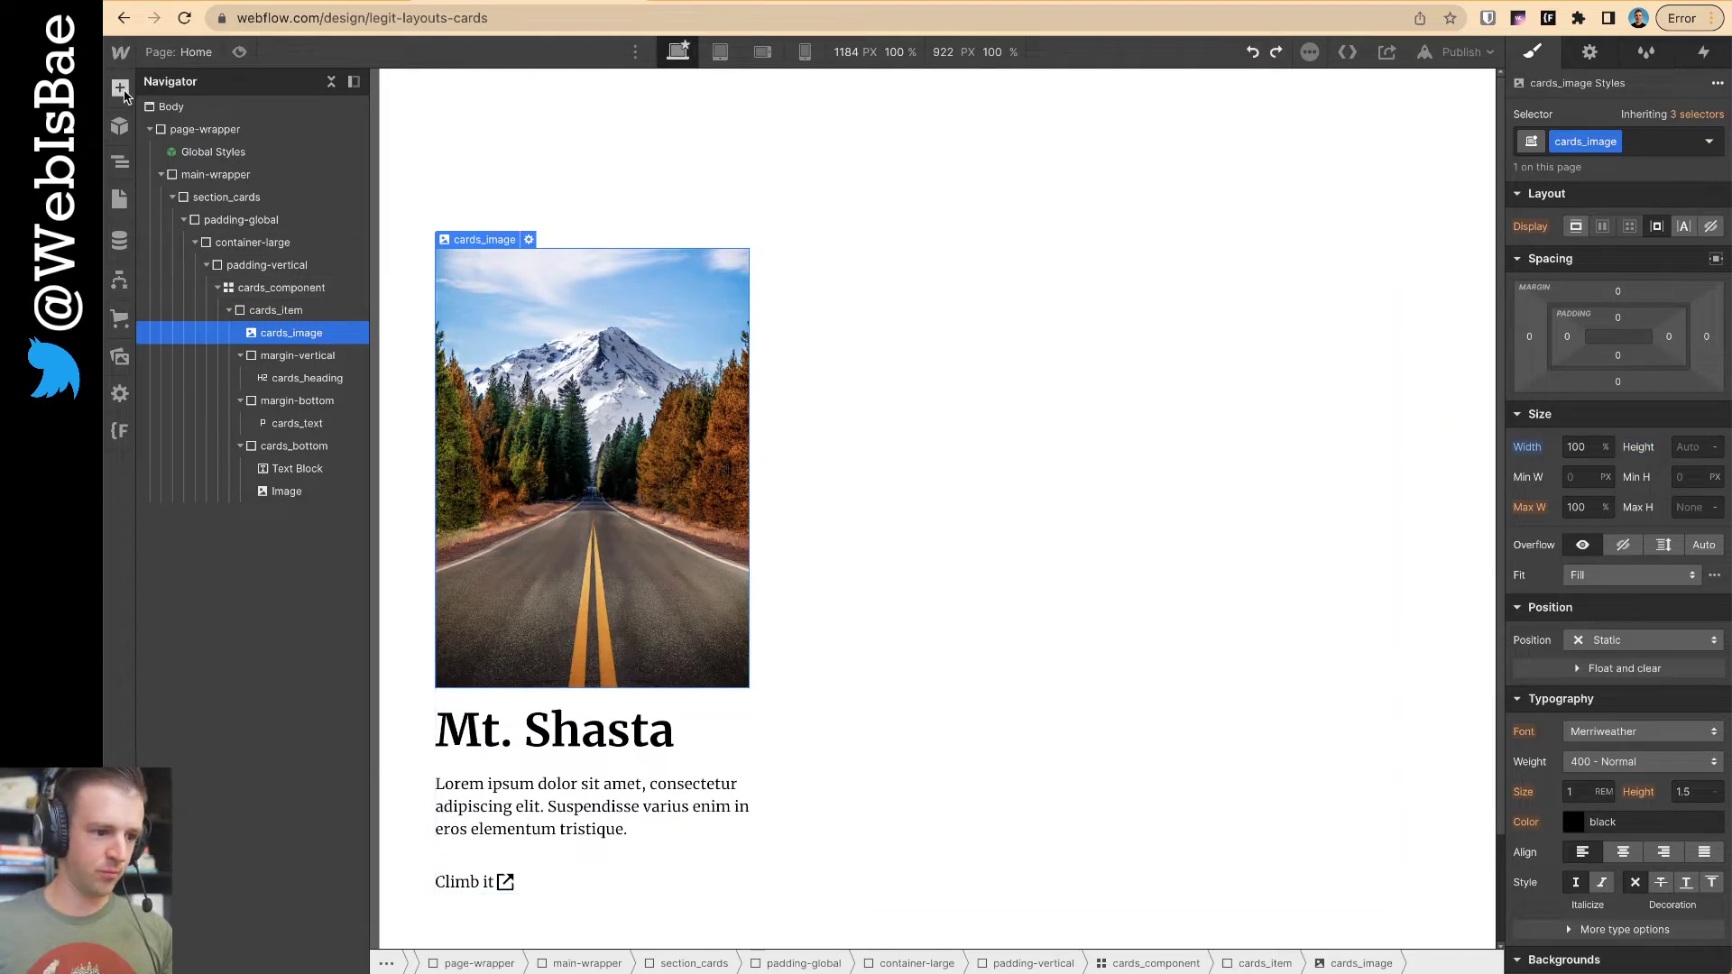
# - Wrap cards_image in a new div block and give that block the class cards_image-wrap
pyautogui.click(124, 95)
pyautogui.moveTo(192, 424); pyautogui.dragTo(282, 338)
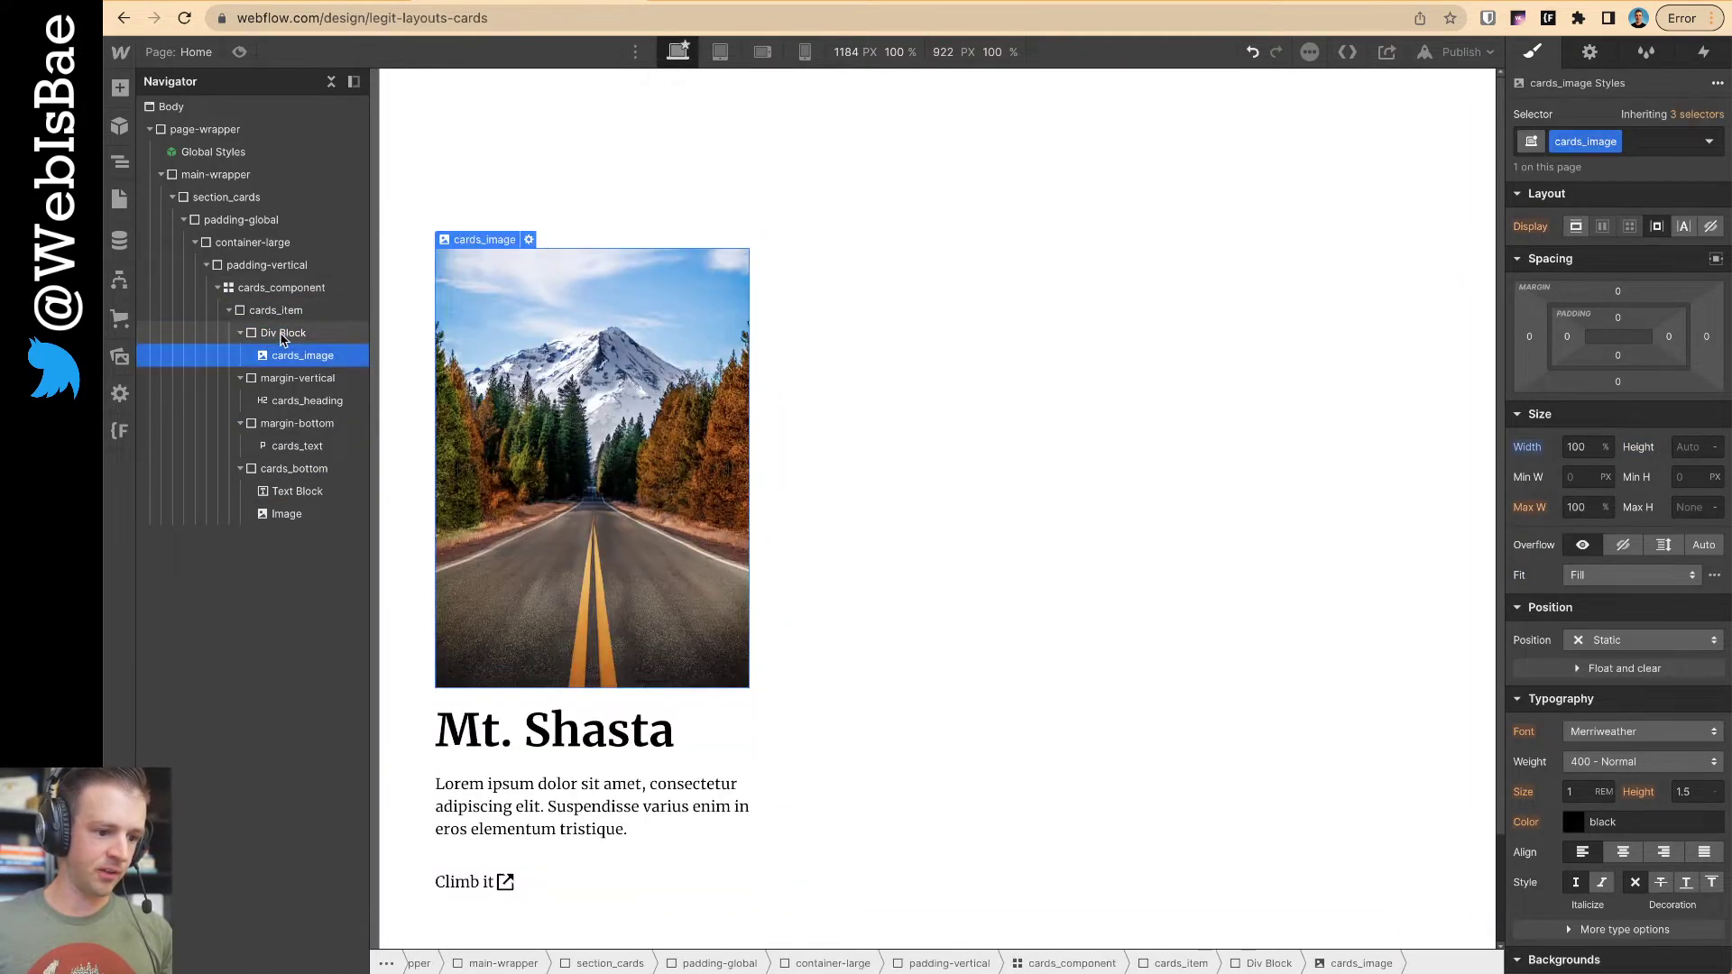
pyautogui.click(281, 334)
pyautogui.click(1654, 142)
pyautogui.write('ca')
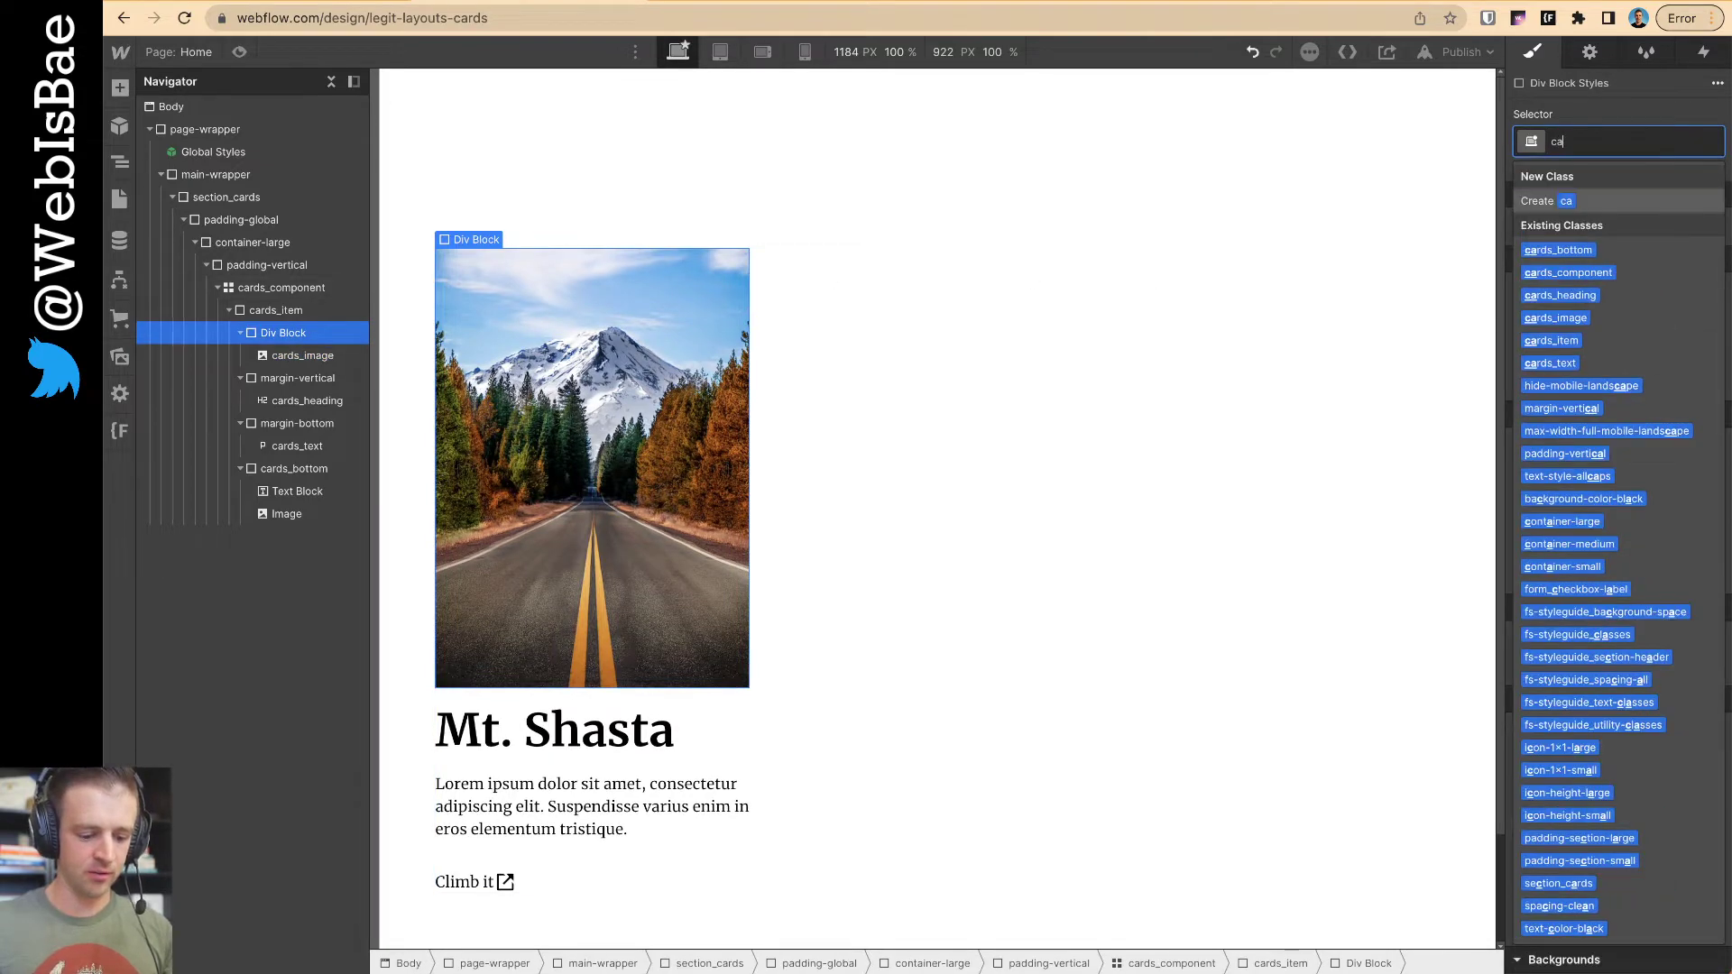
pyautogui.write('rds_image-wrap')
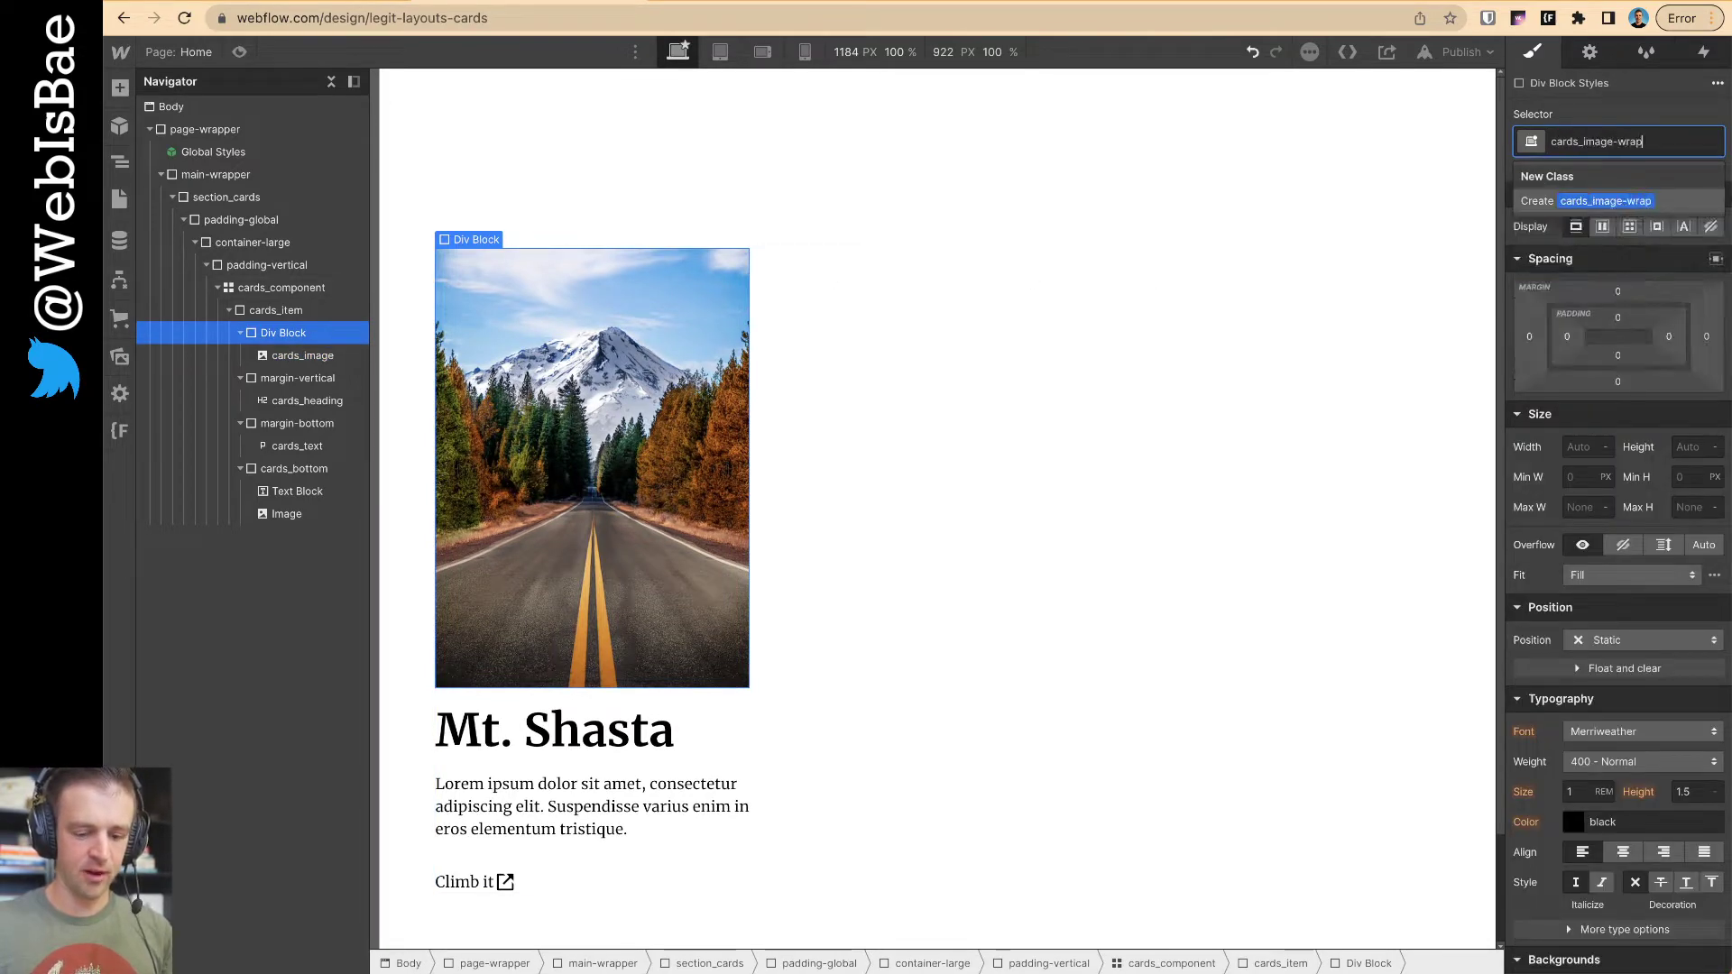
pyautogui.press('Return')
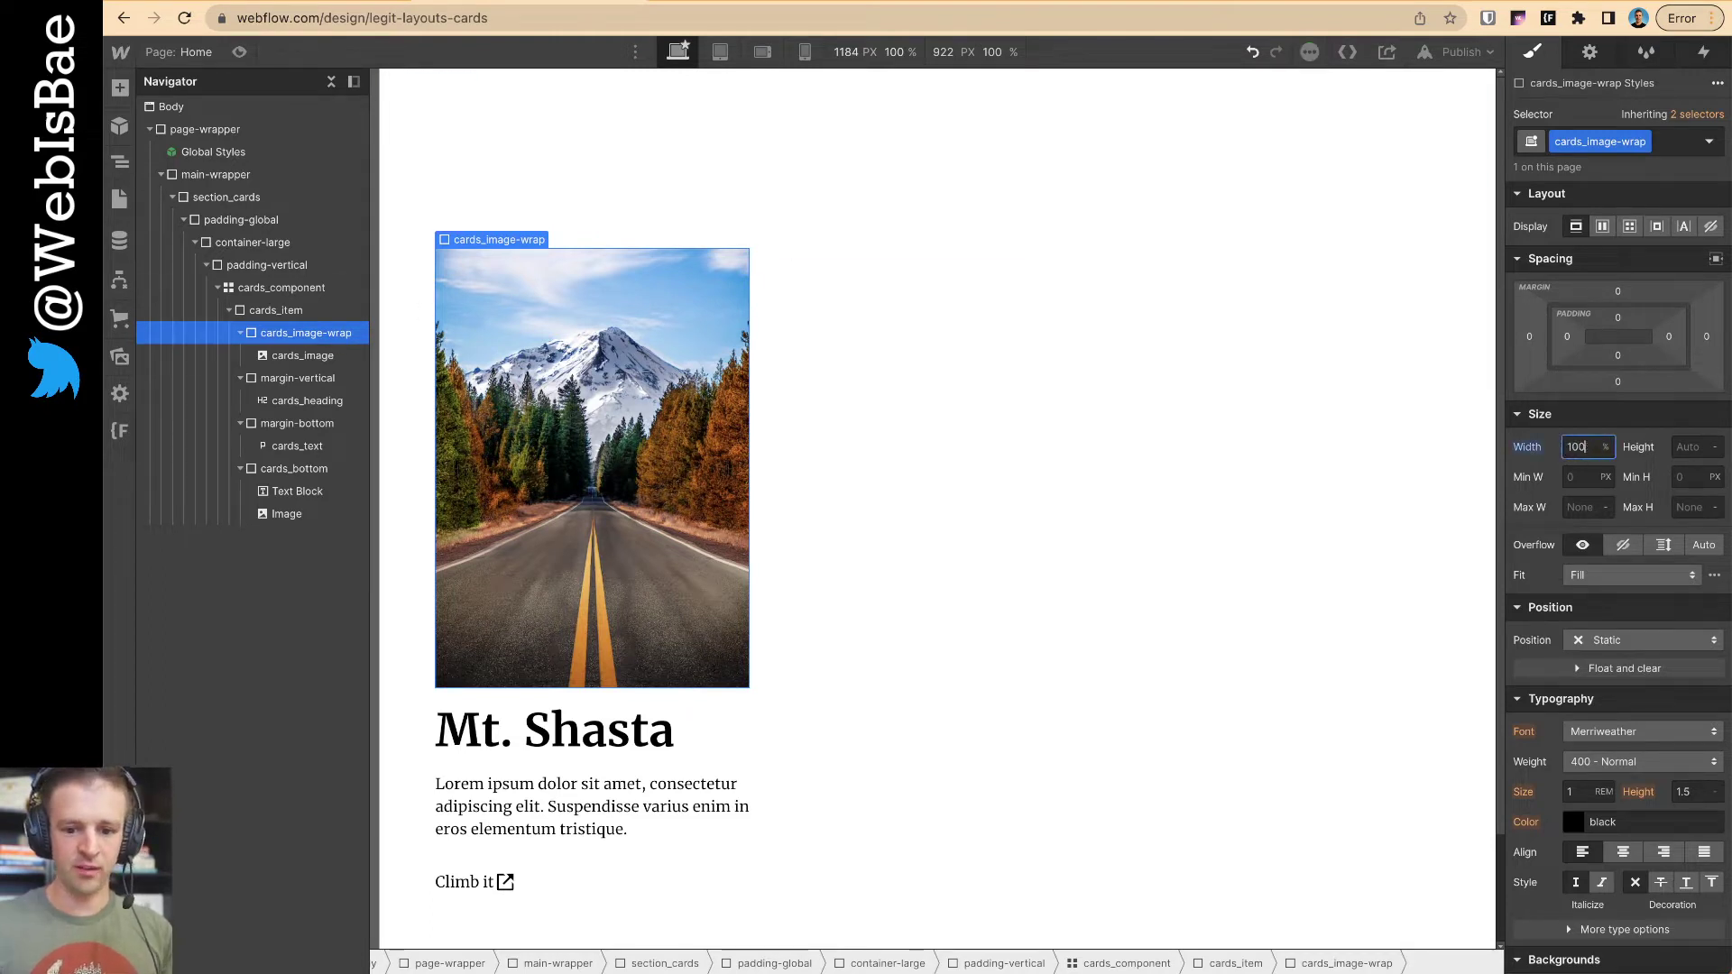
# - Style cards_image-wrap with 100% width, 56.25% top padding and relative positioning
pyautogui.click(1617, 320)
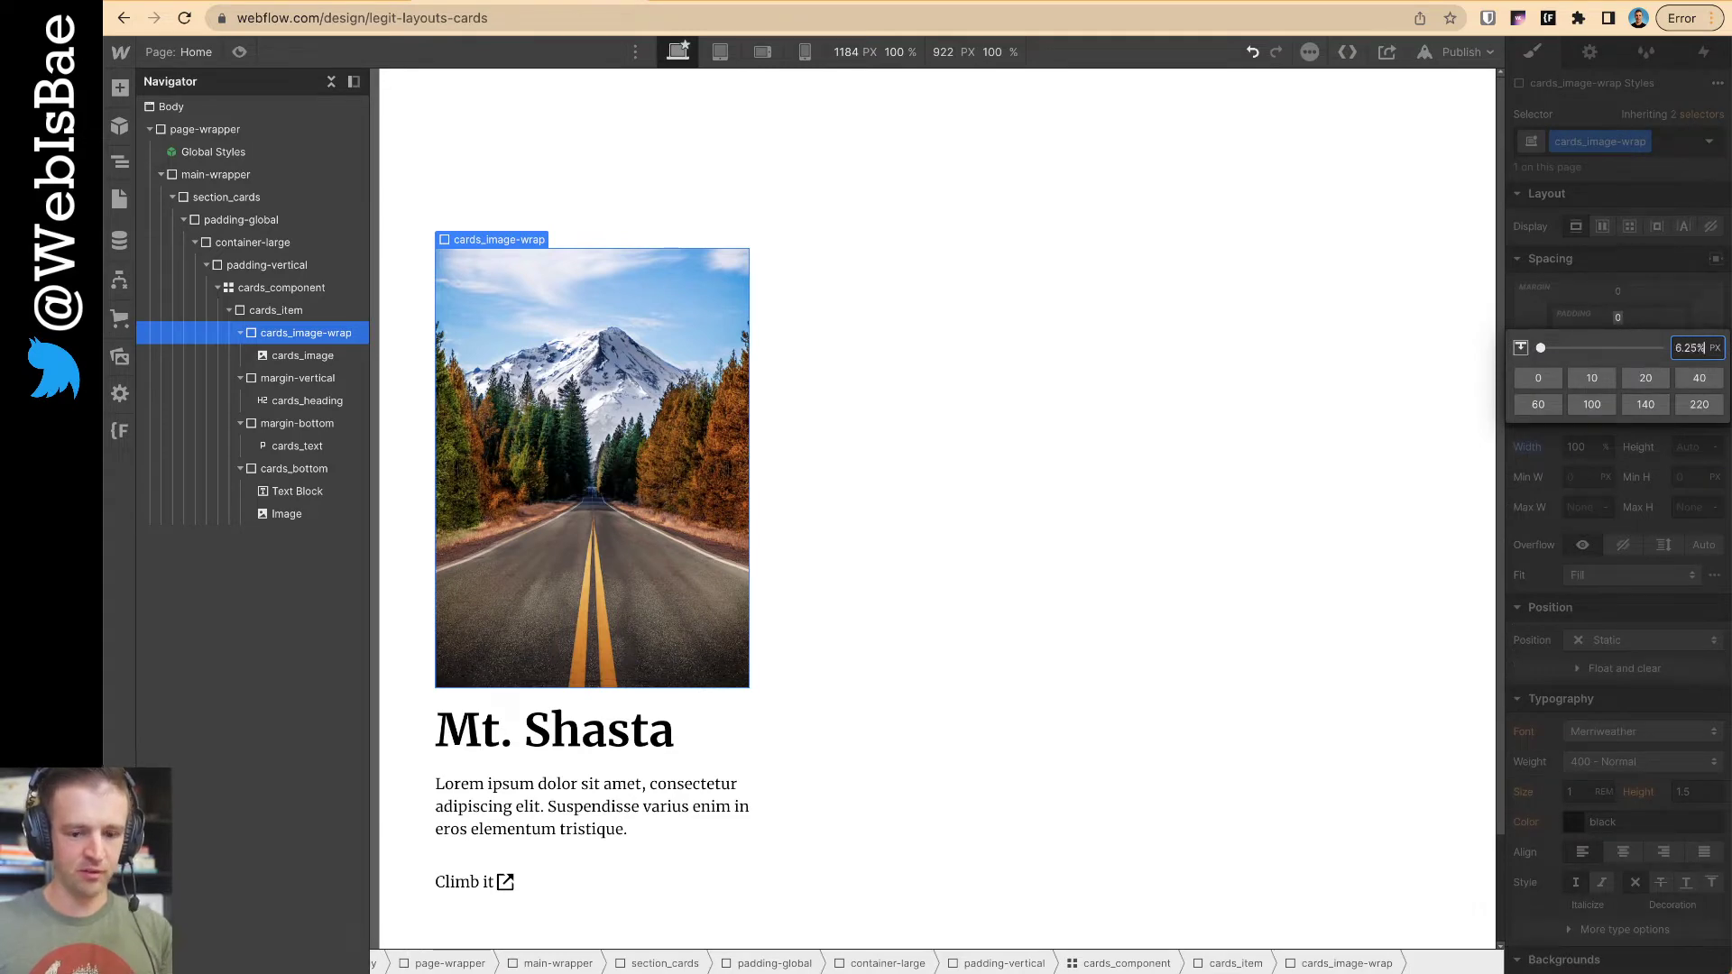
pyautogui.press('Return')
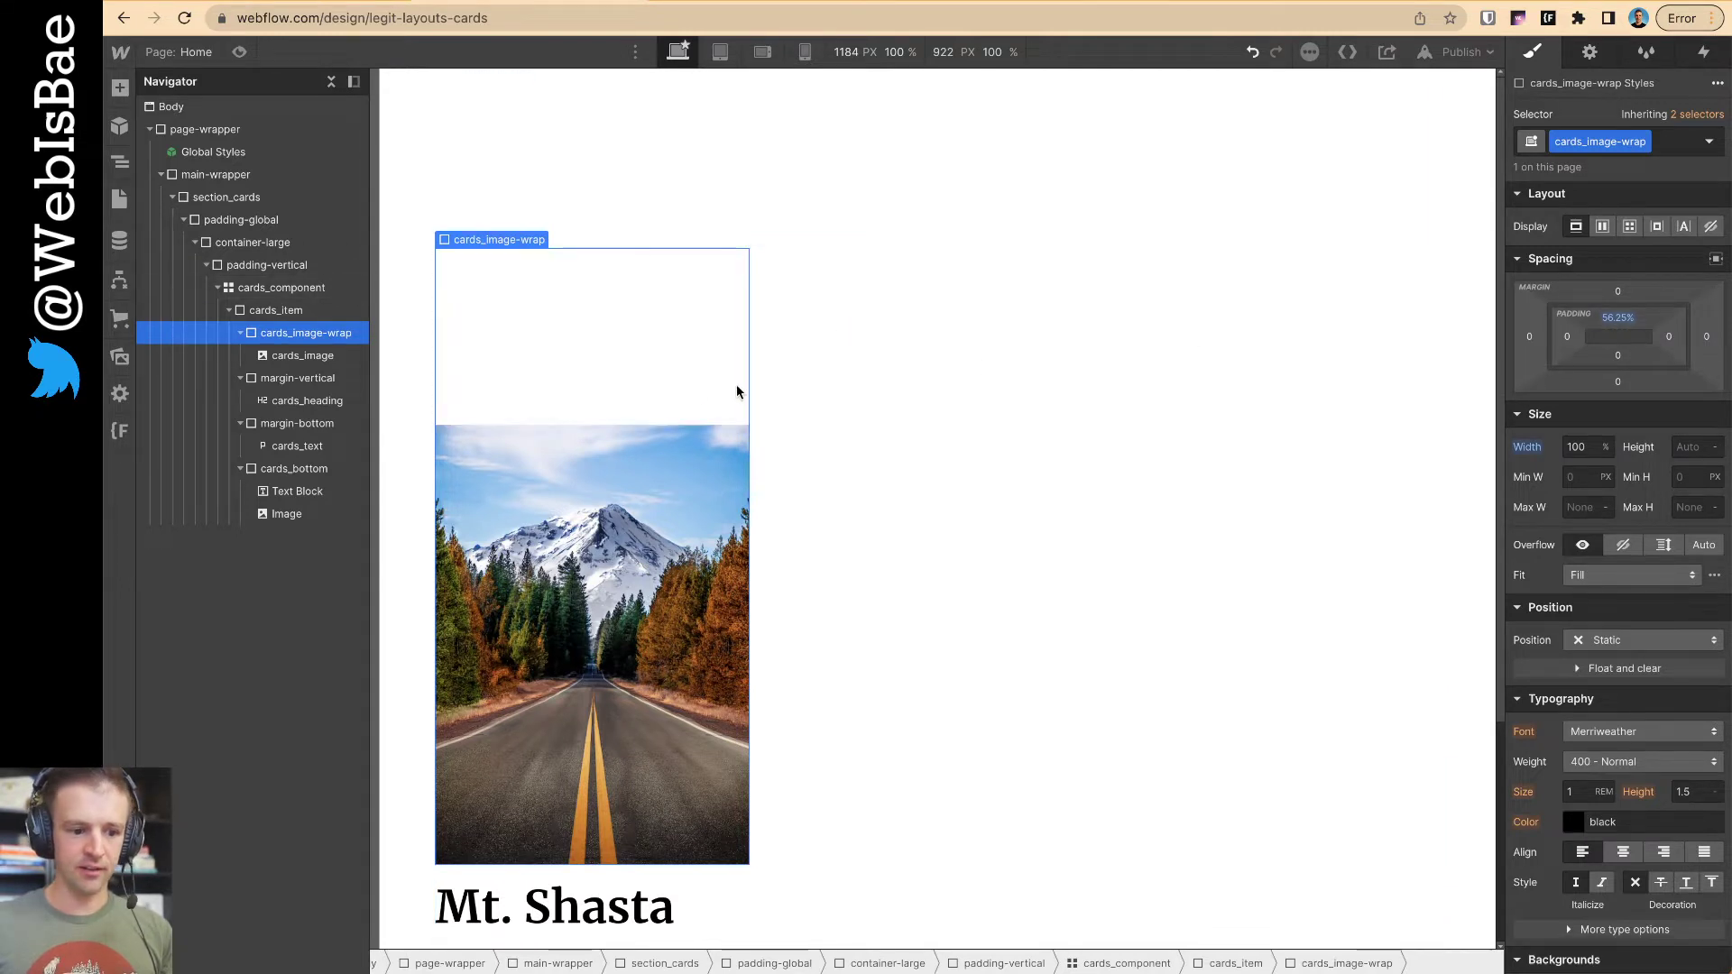
pyautogui.click(1651, 640)
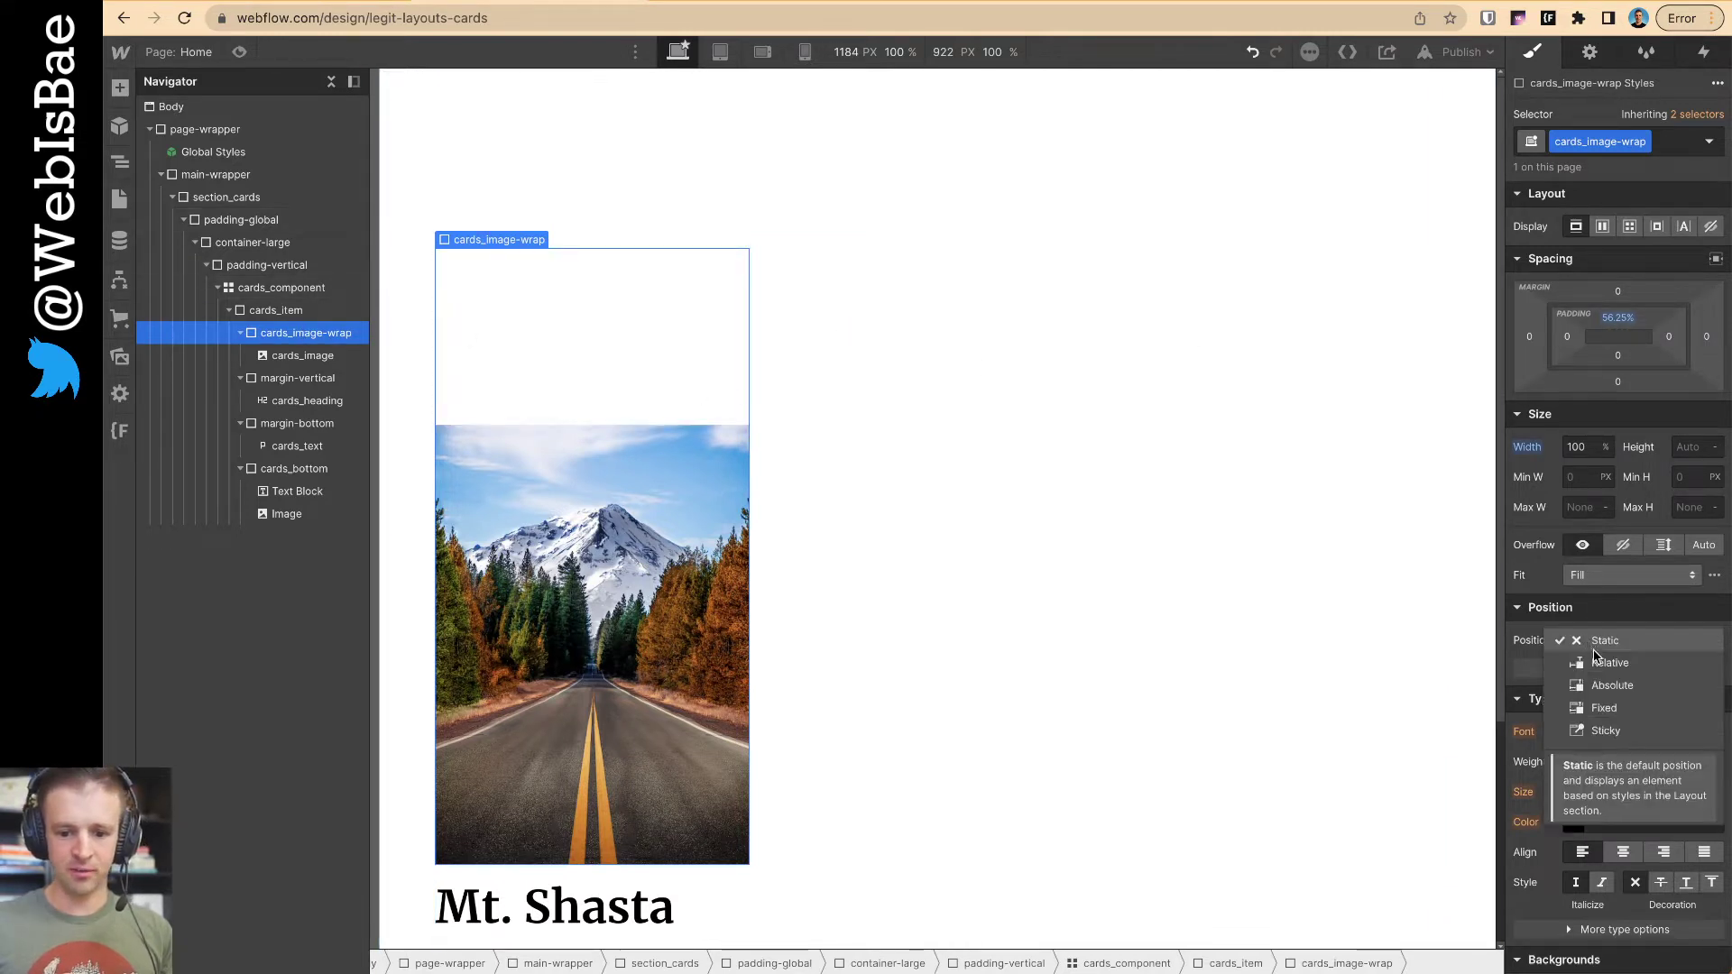
pyautogui.click(1615, 659)
# - Position cards_image absolutely within its wrapper with 0% offsets on all four sides
pyautogui.click(307, 355)
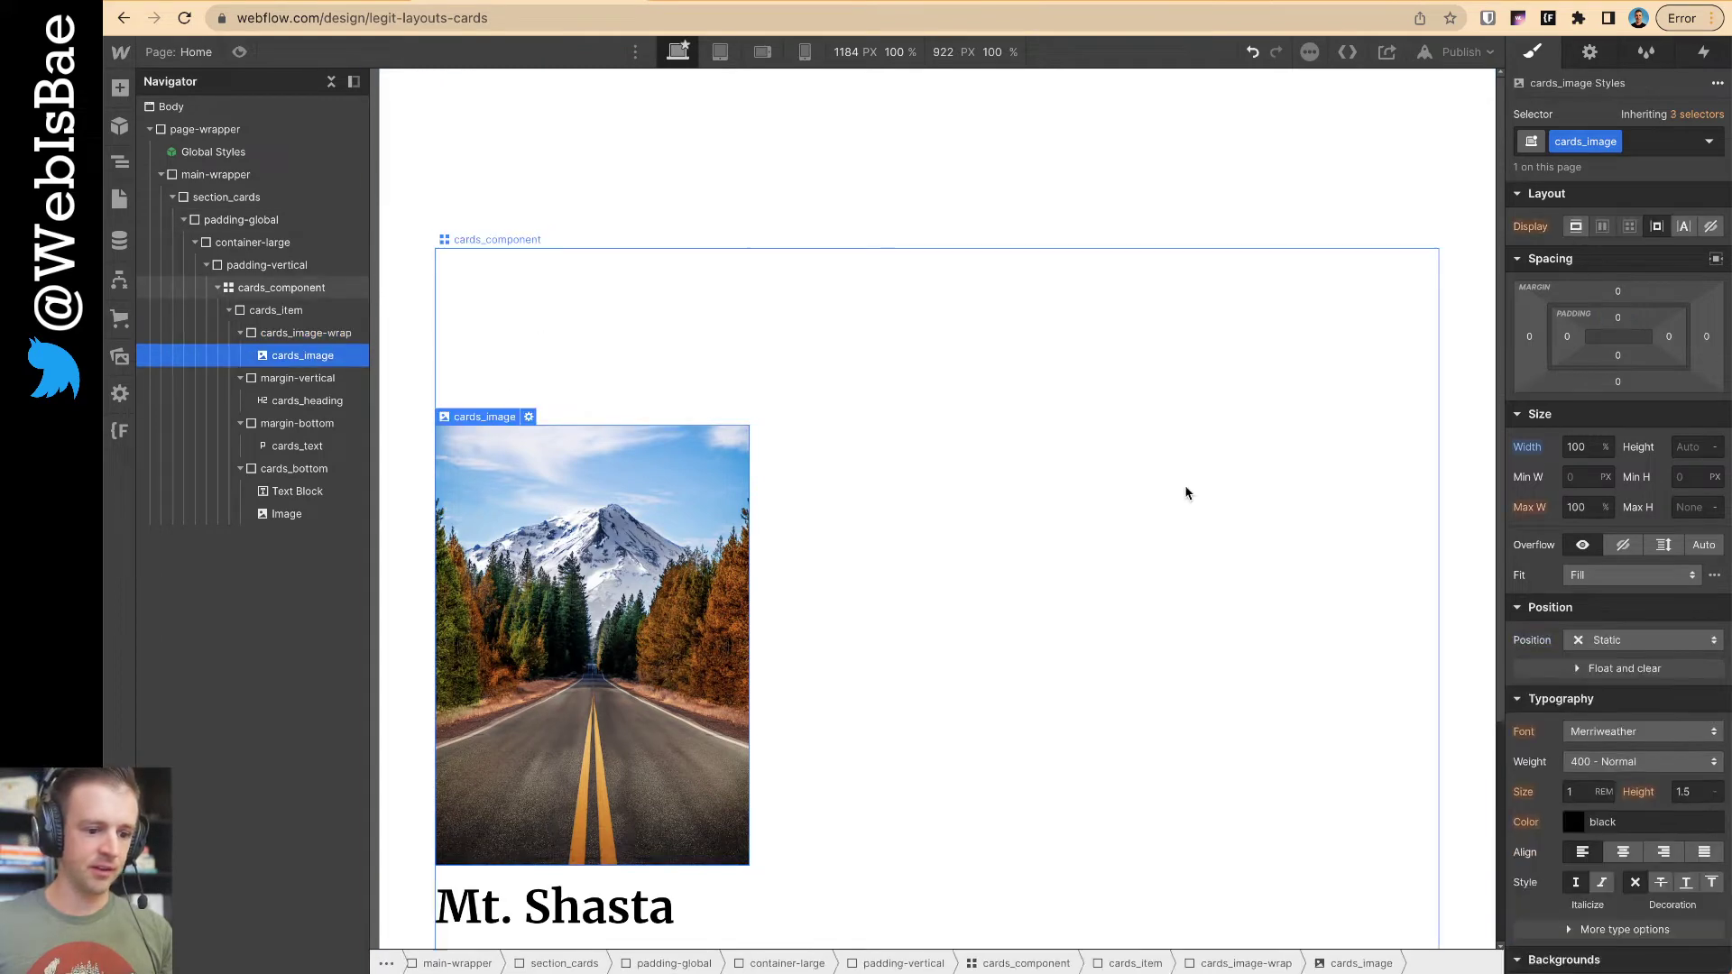
pyautogui.click(1620, 640)
pyautogui.click(1615, 685)
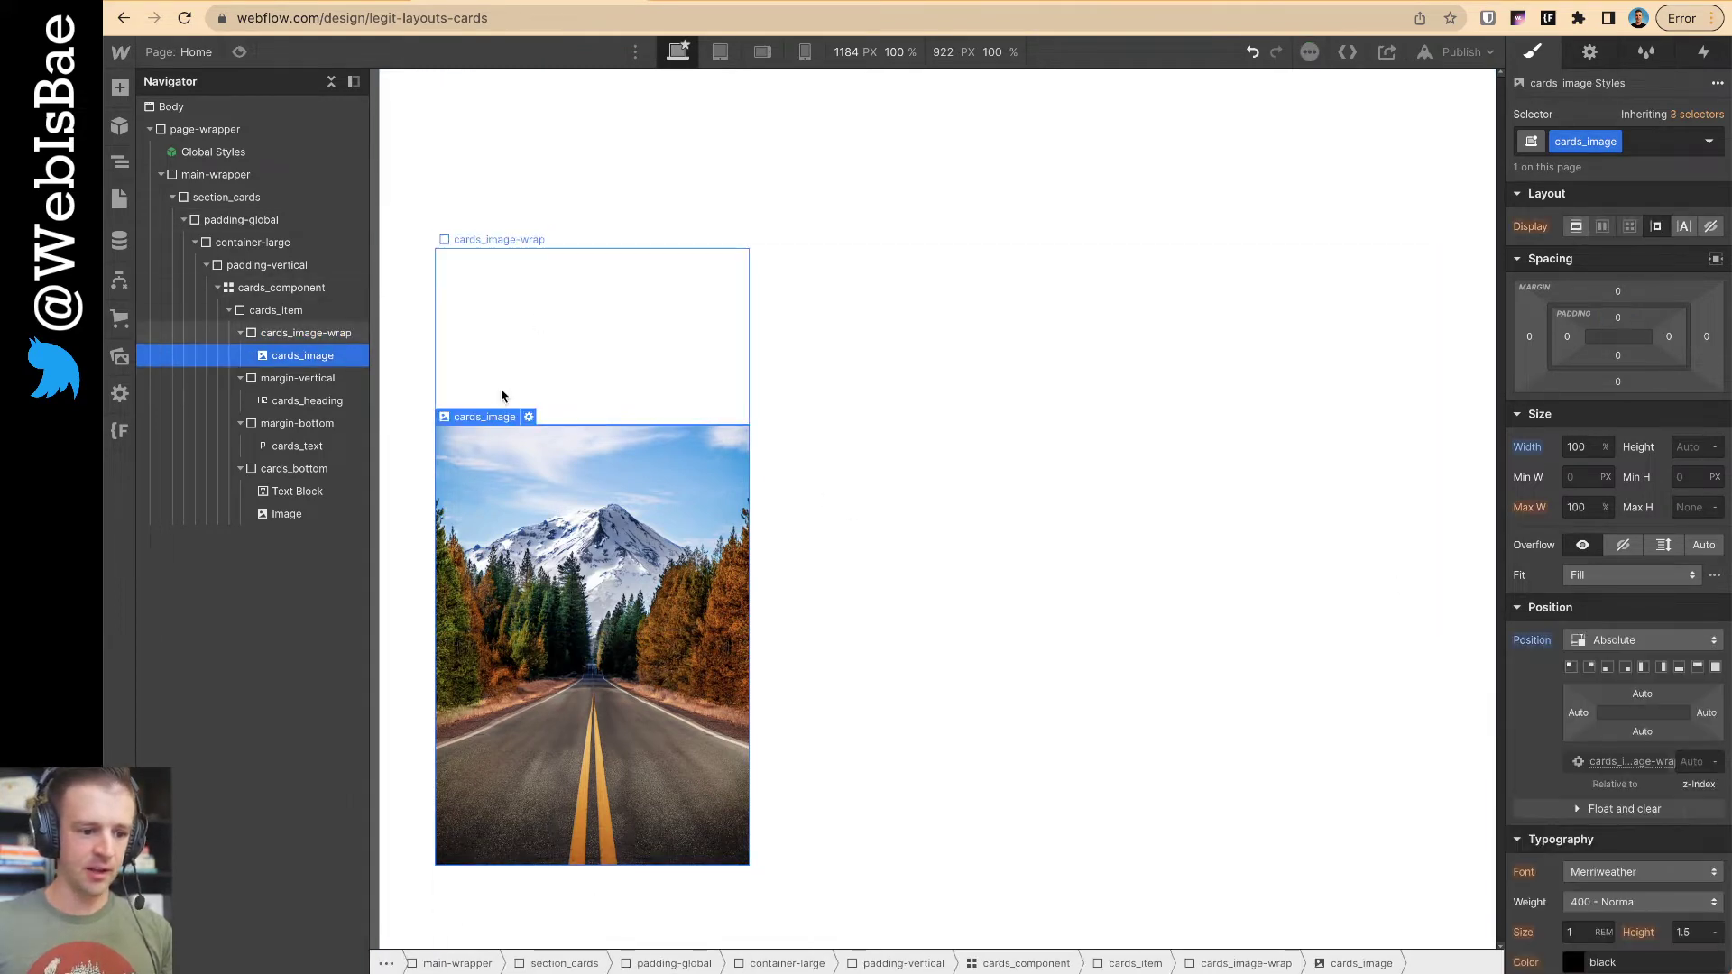
pyautogui.click(1716, 668)
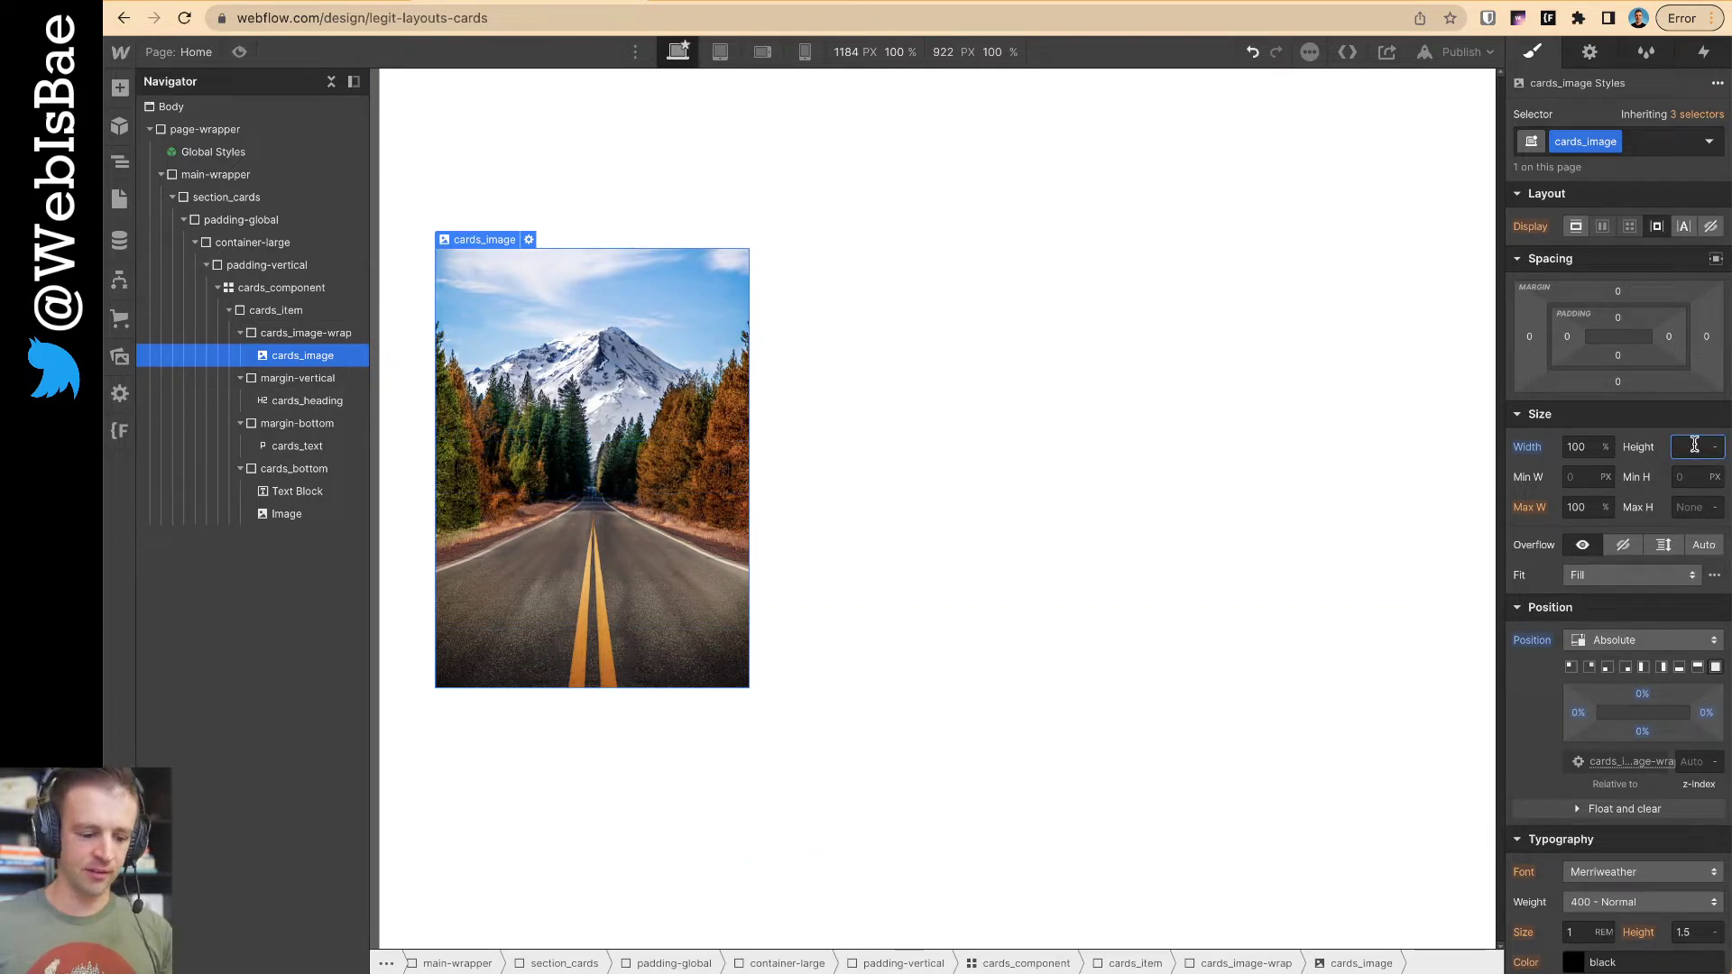
# - Give cards_image a height of 100% and set its fit to Cover
pyautogui.write('%')
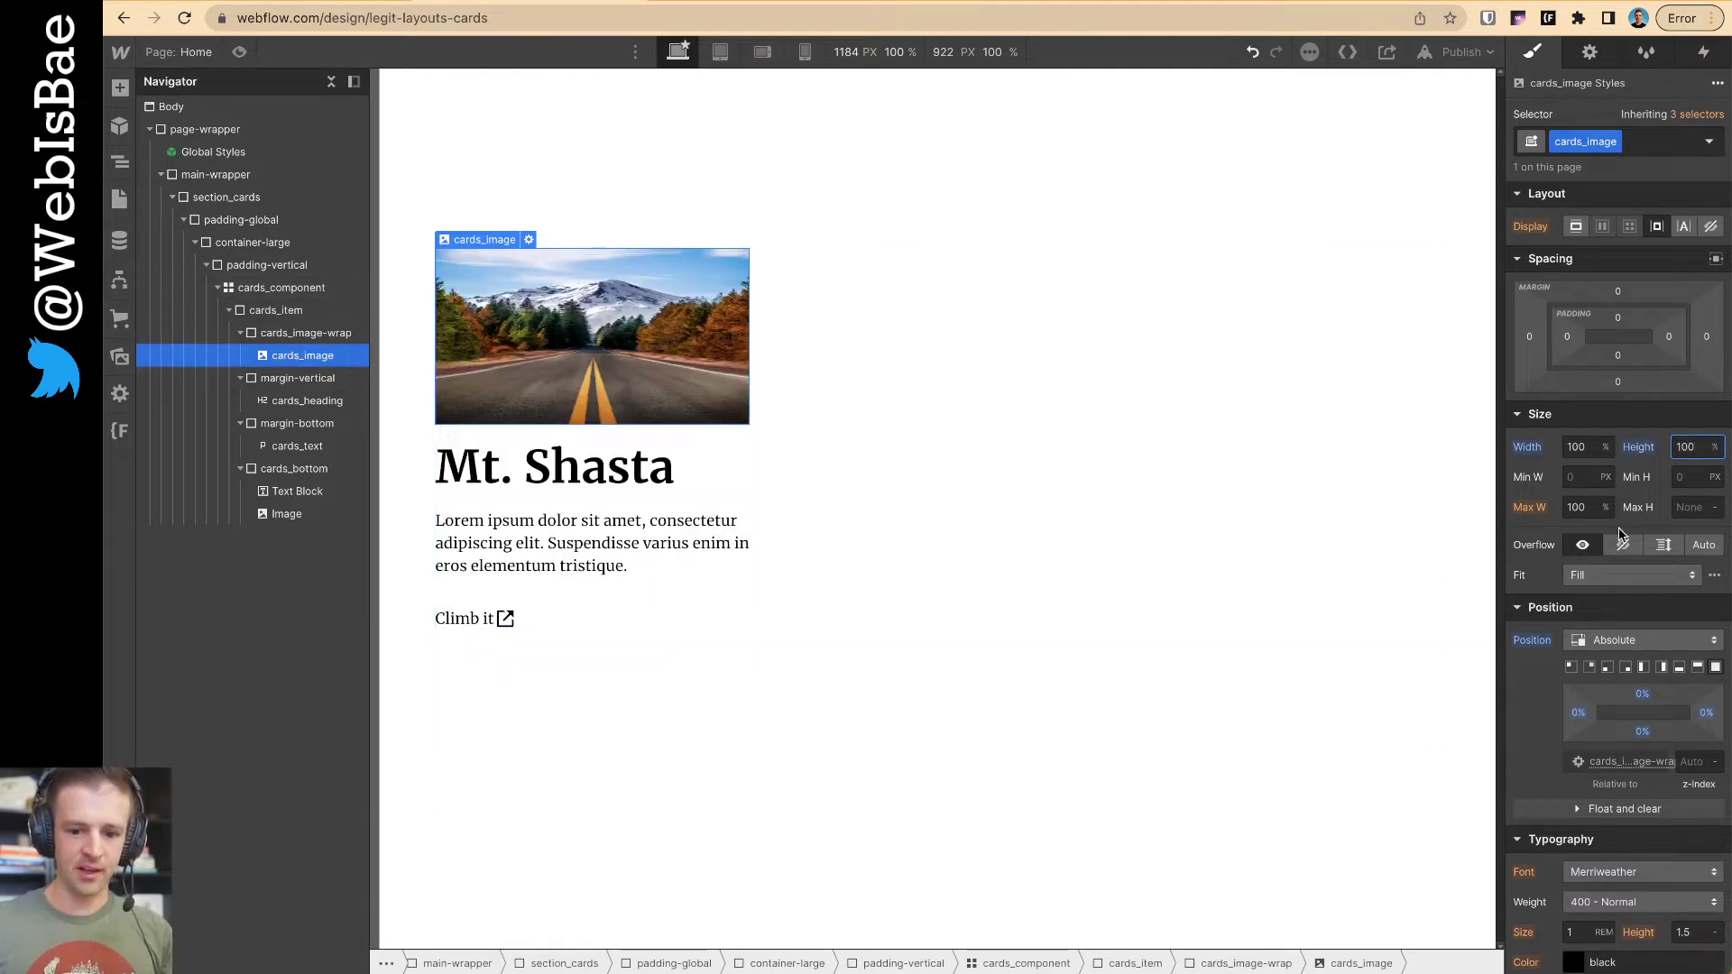
pyautogui.click(1574, 575)
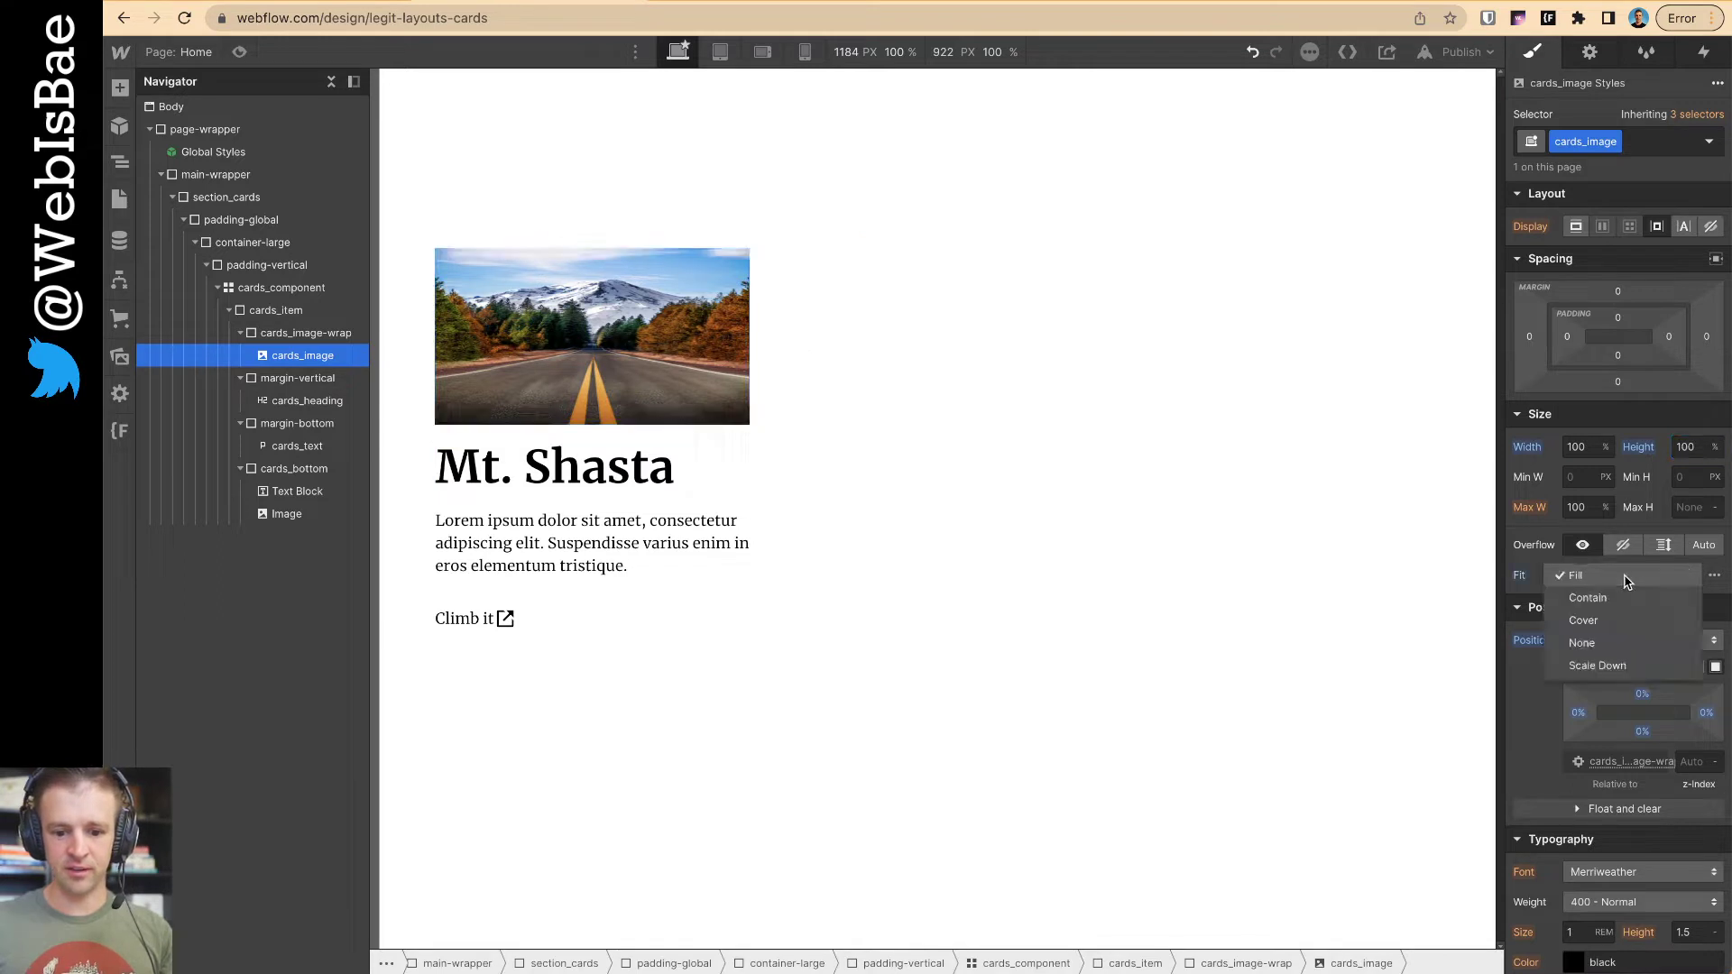
pyautogui.click(1595, 613)
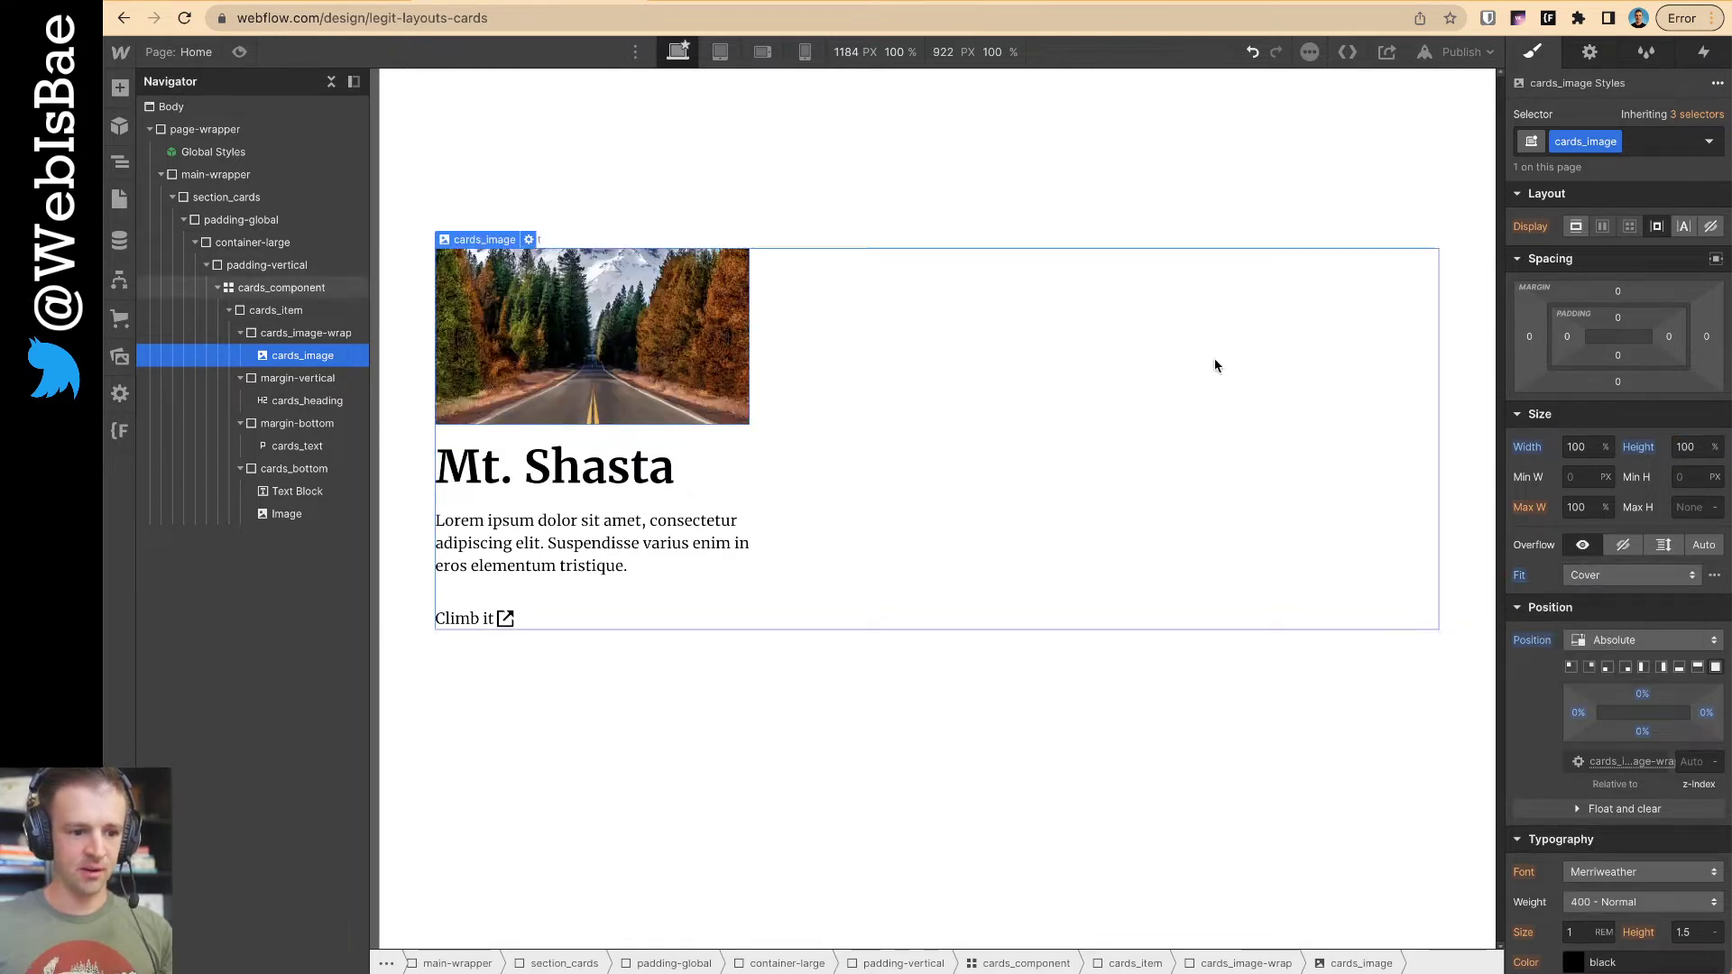
# - Set the fit position of cards_image to 50% left and 20% top
pyautogui.click(1714, 576)
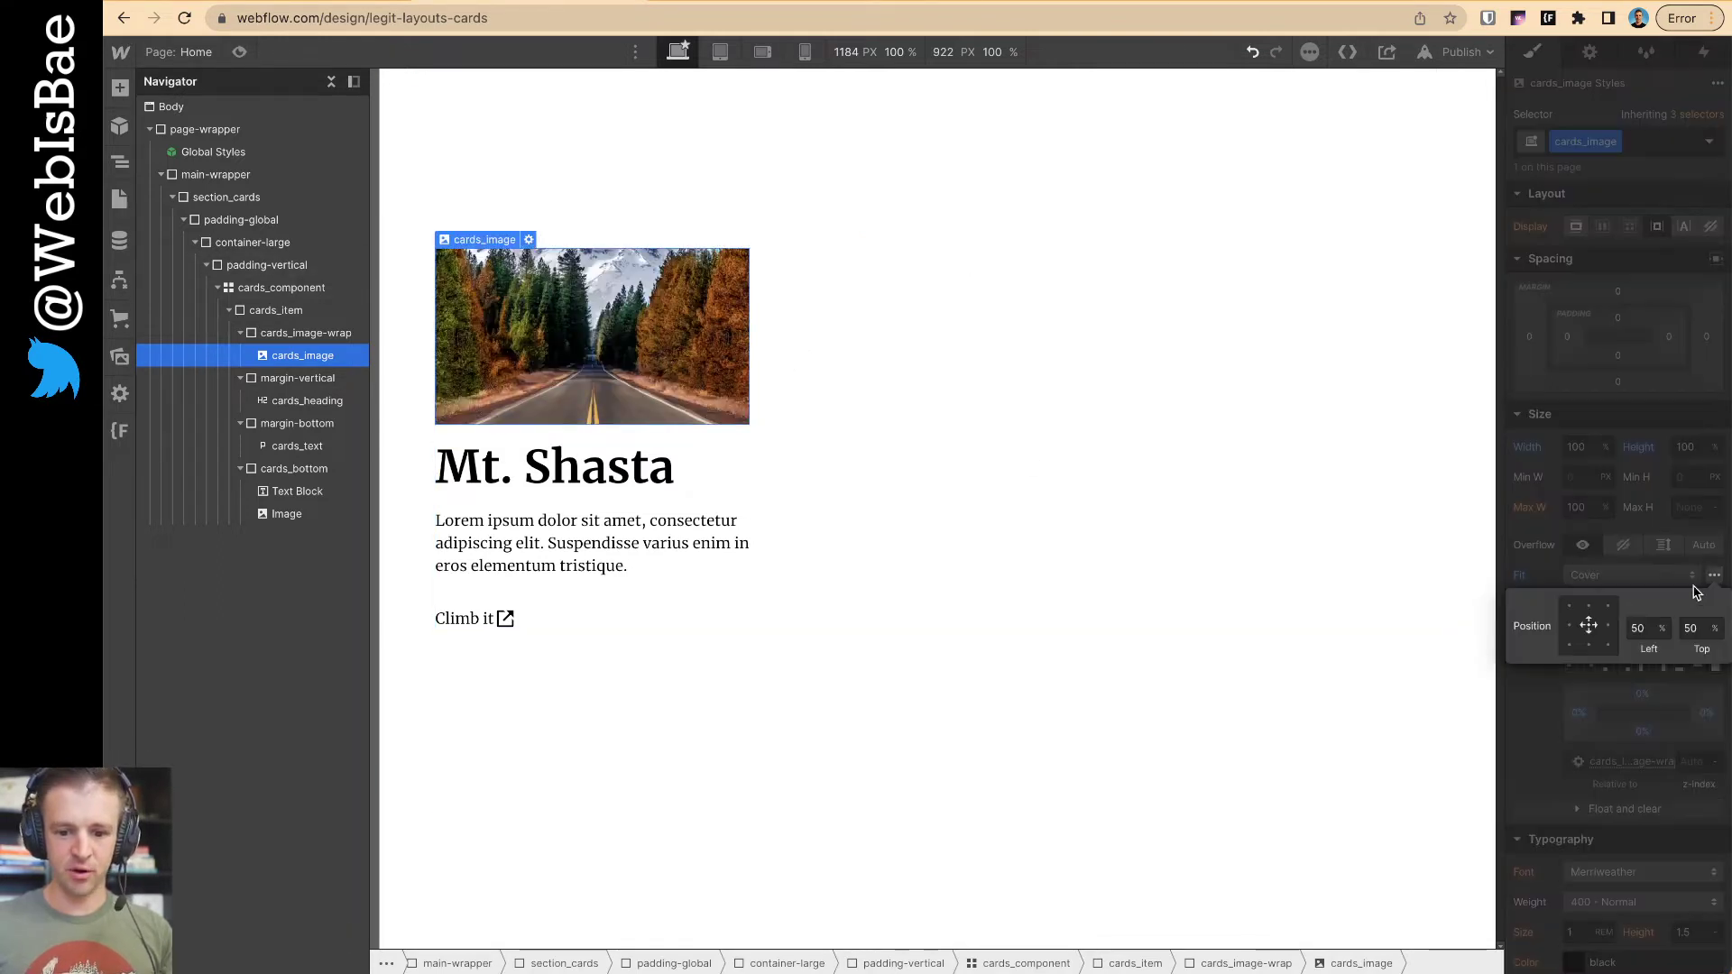
pyautogui.click(1588, 607)
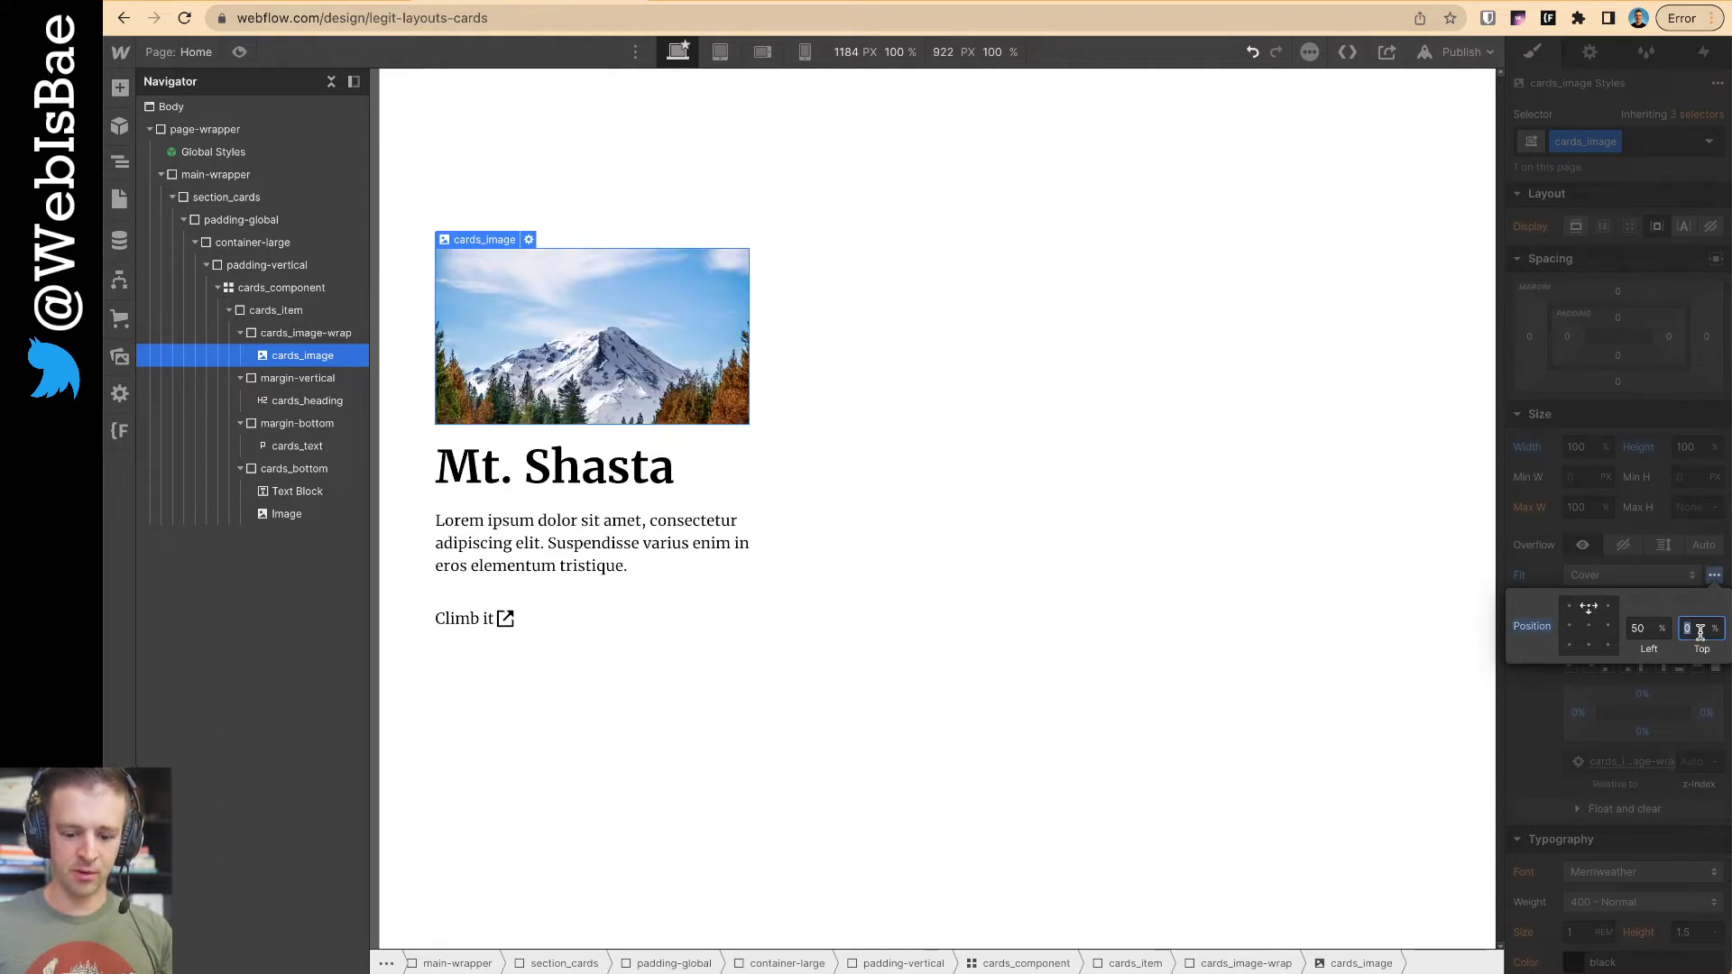
pyautogui.press('Up')
pyautogui.press('Up')
pyautogui.press('Up')
pyautogui.press('Up')
pyautogui.press('Up')
pyautogui.press('Up')
pyautogui.press('Up')
pyautogui.press('Up')
pyautogui.press('Up')
pyautogui.press('Up')
pyautogui.press('Up')
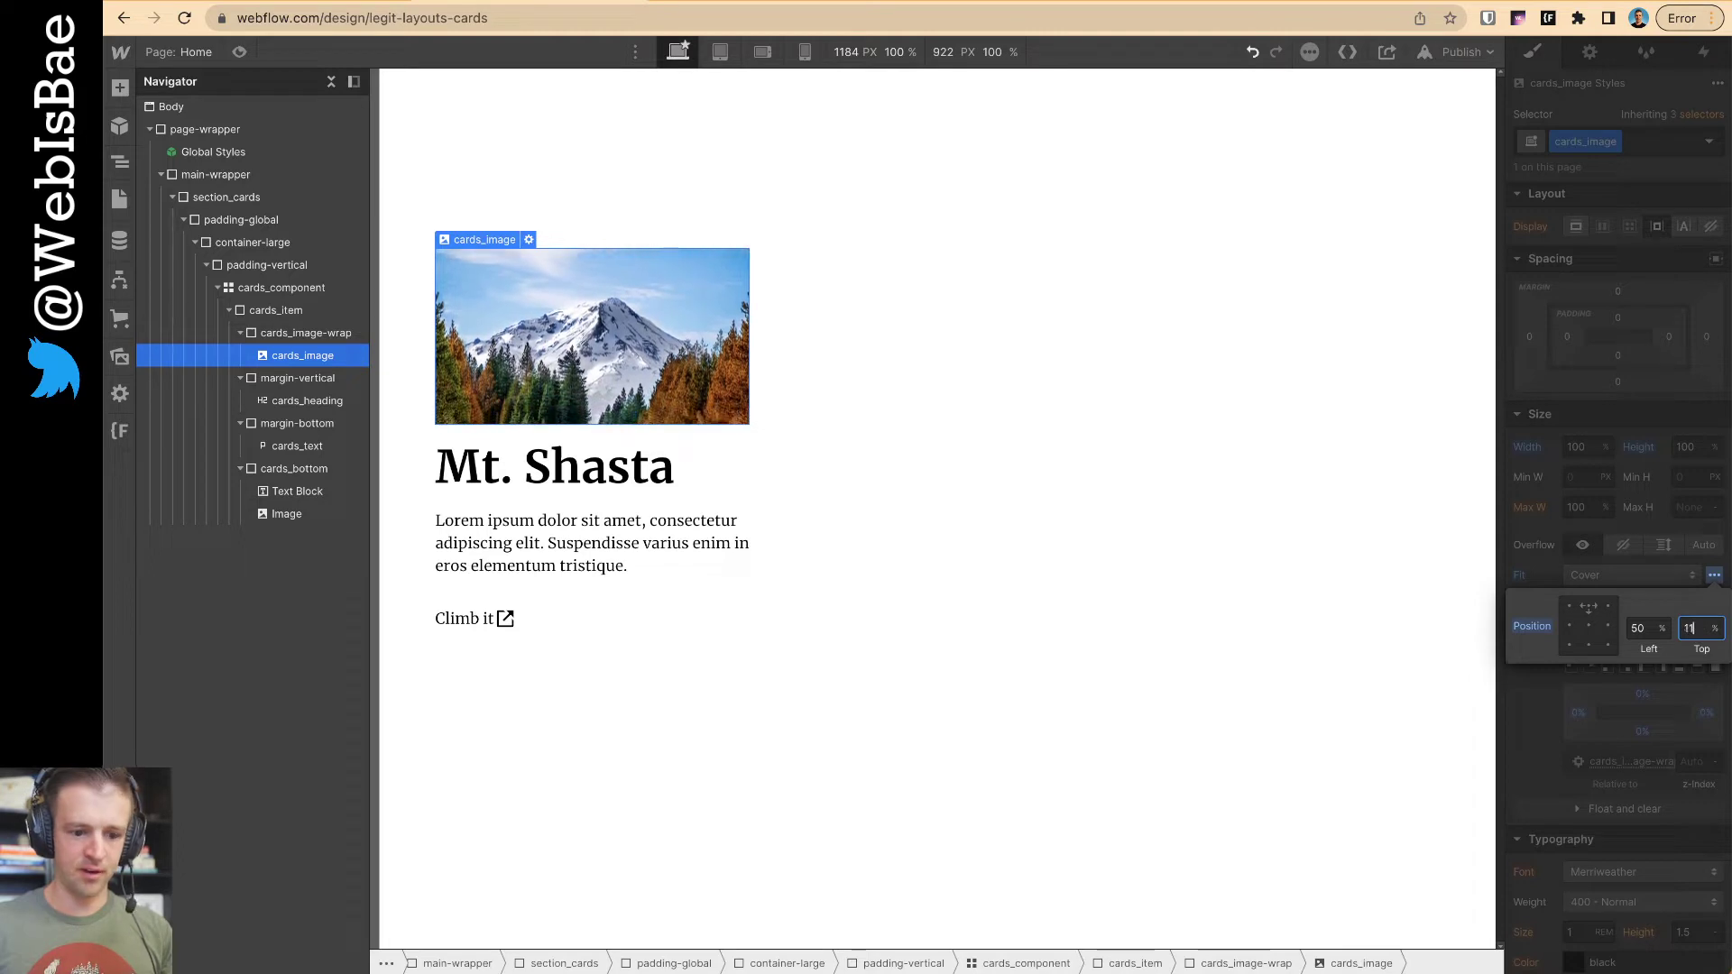
pyautogui.press('Up')
pyautogui.press('Up')
pyautogui.press('Up')
pyautogui.press('Up')
pyautogui.press('Up')
pyautogui.press('Up')
pyautogui.press('Up')
pyautogui.press('Up')
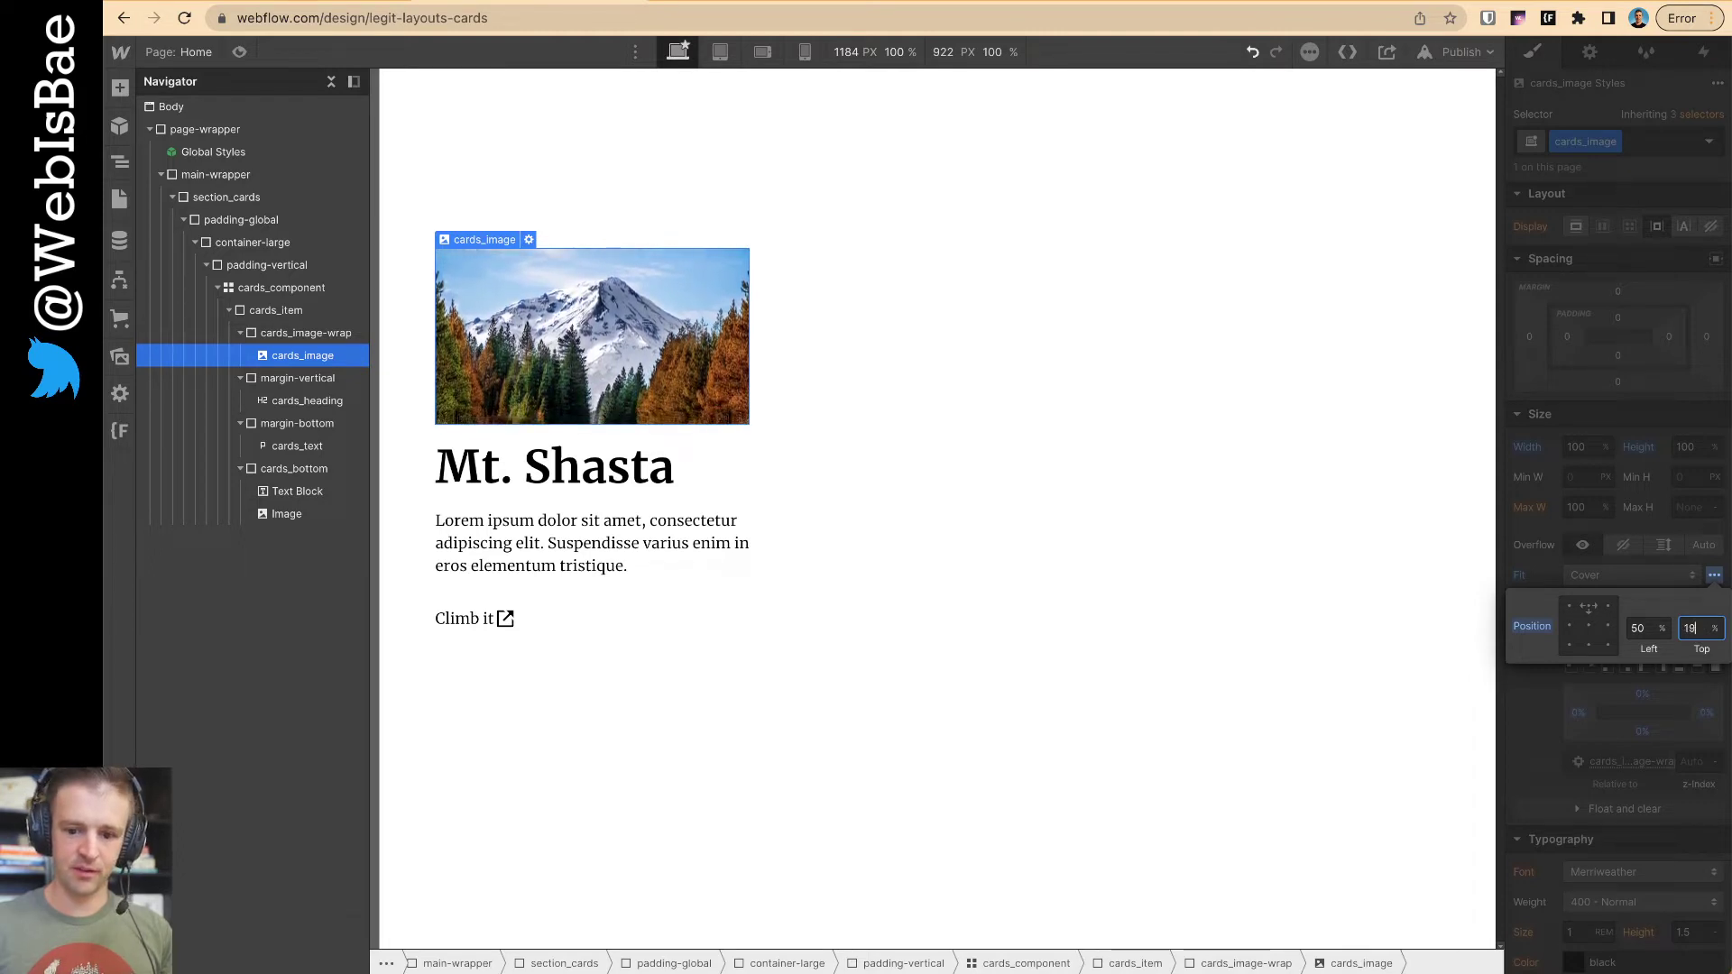
pyautogui.press('Up')
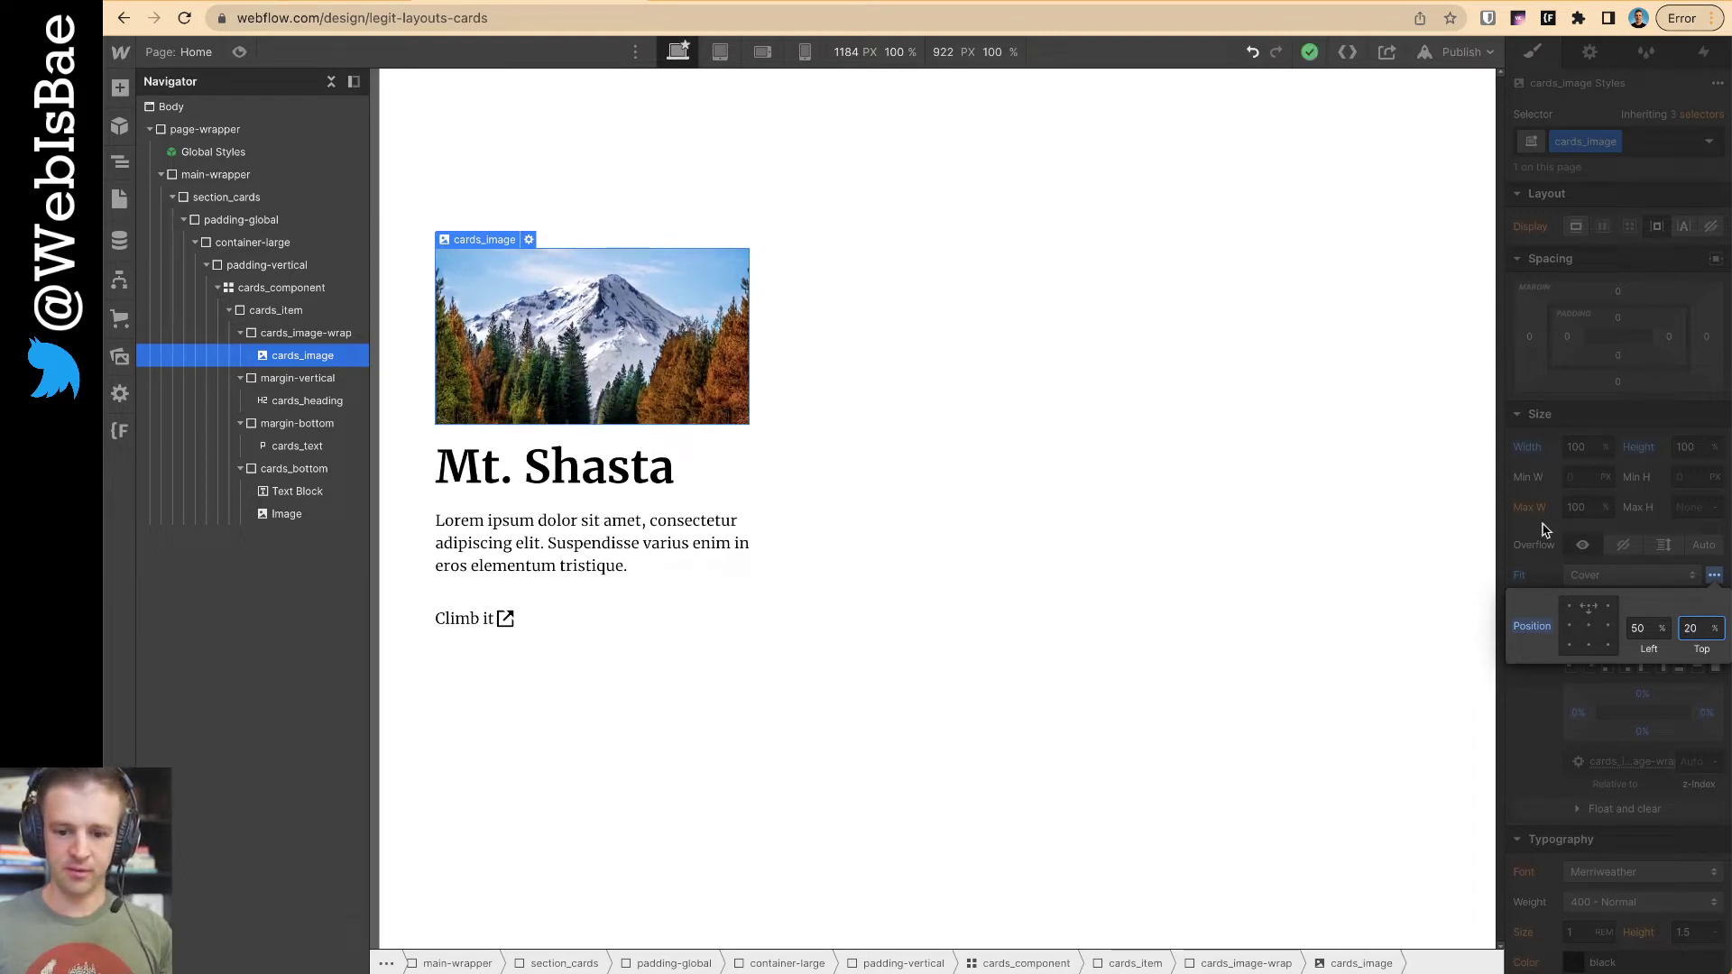
pyautogui.click(1427, 534)
pyautogui.click(893, 671)
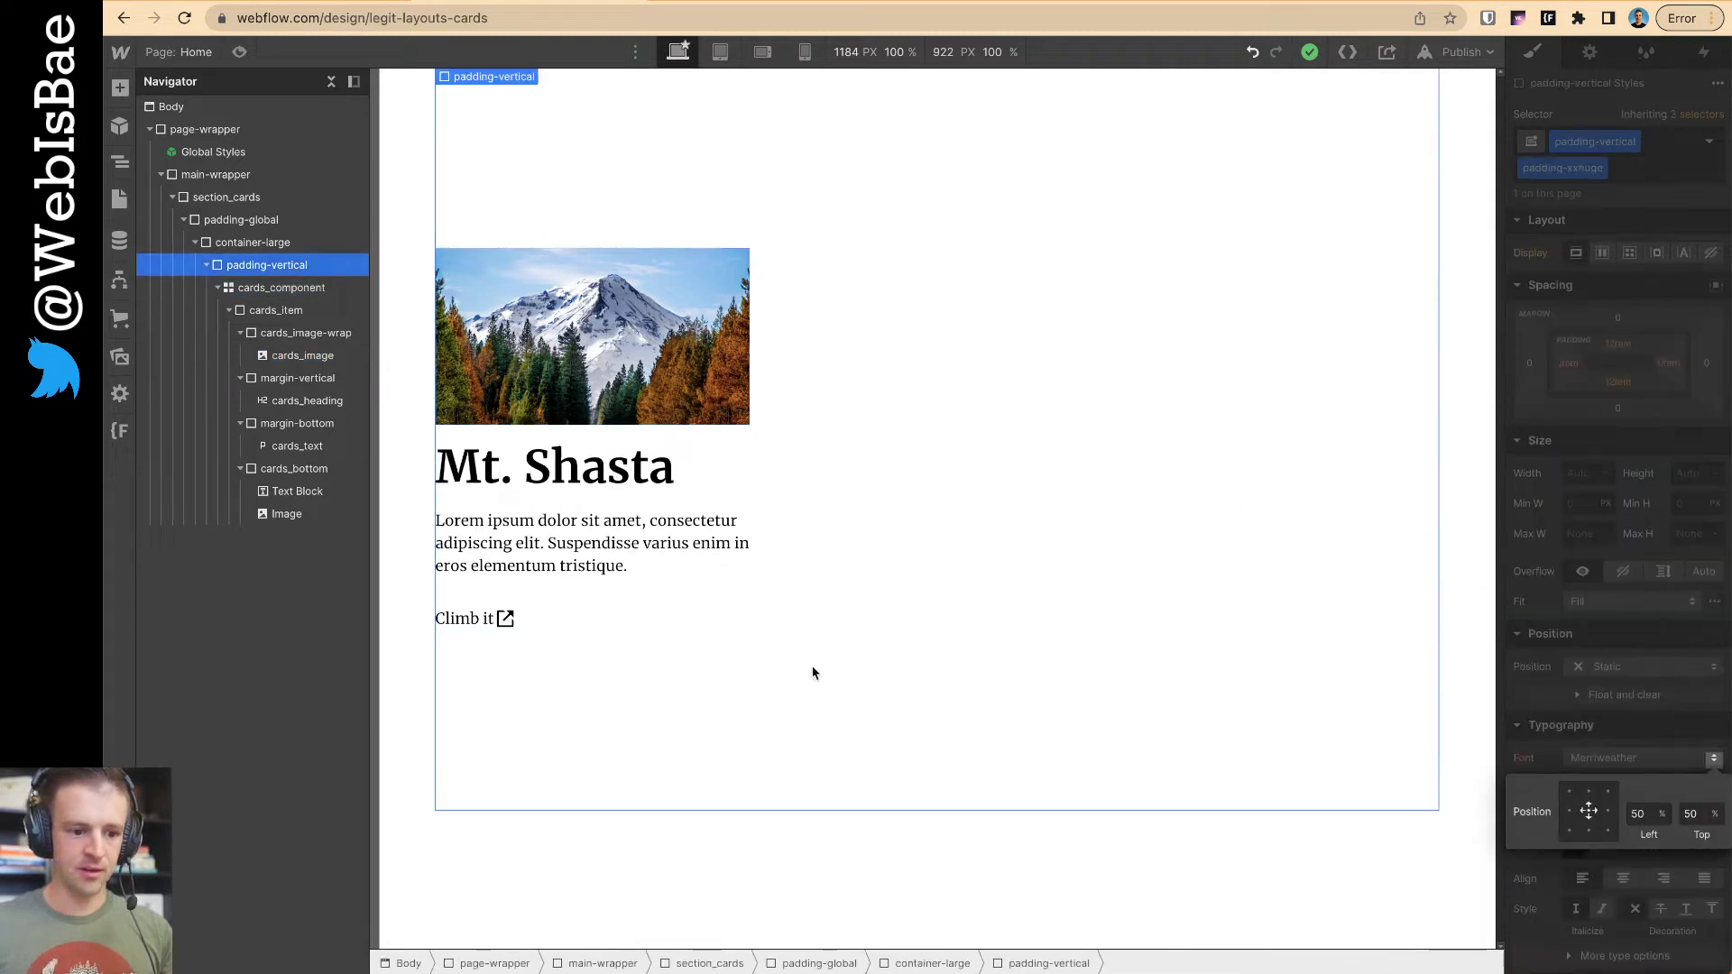
# - Duplicate the cards_item block twice to fill the three grid columns
pyautogui.click(692, 430)
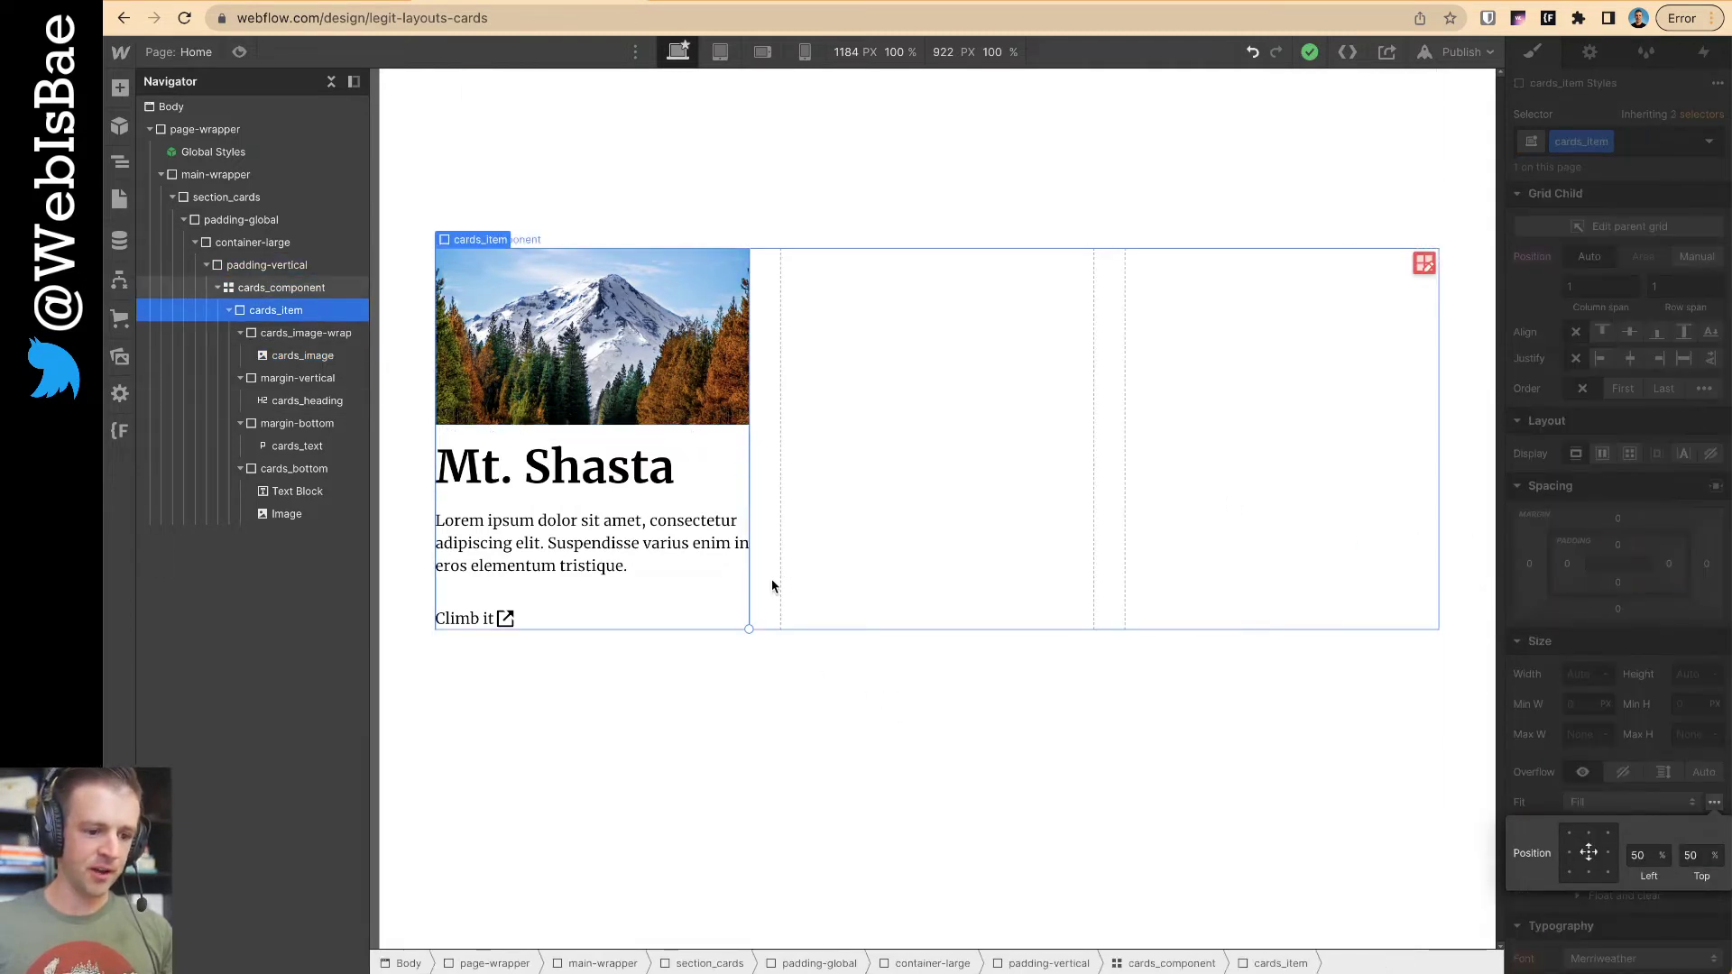
pyautogui.click(231, 311)
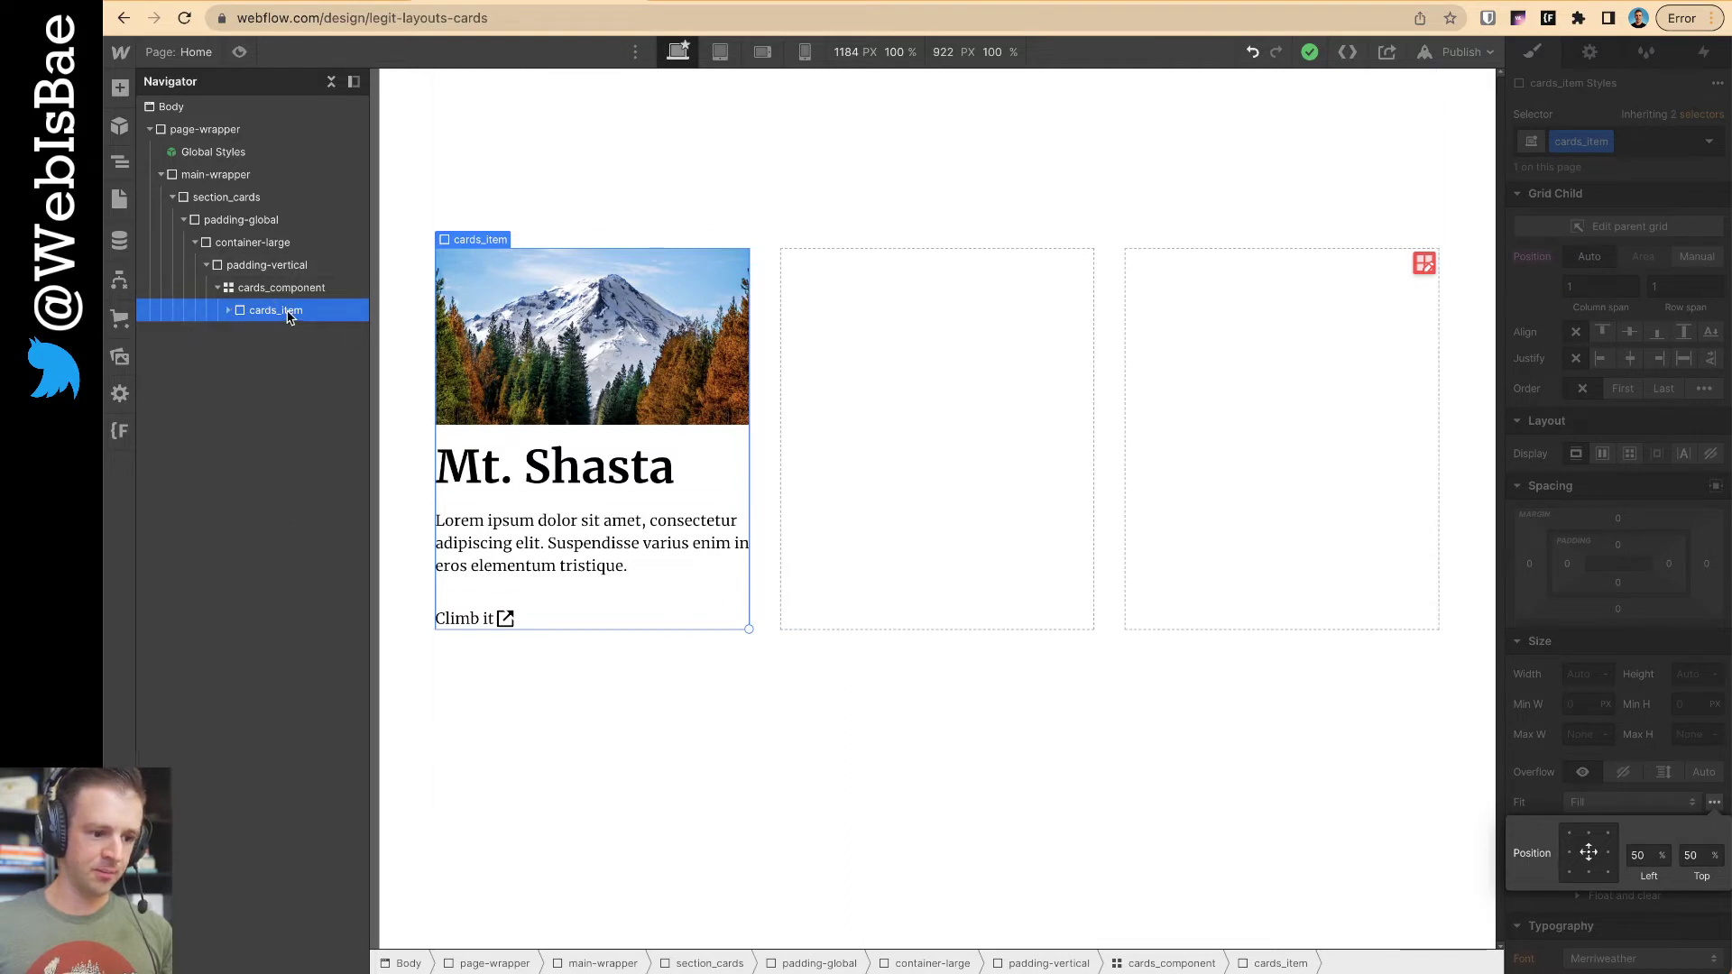
pyautogui.hotkey('ctrl', 'd')
pyautogui.hotkey('ctrl', 'd')
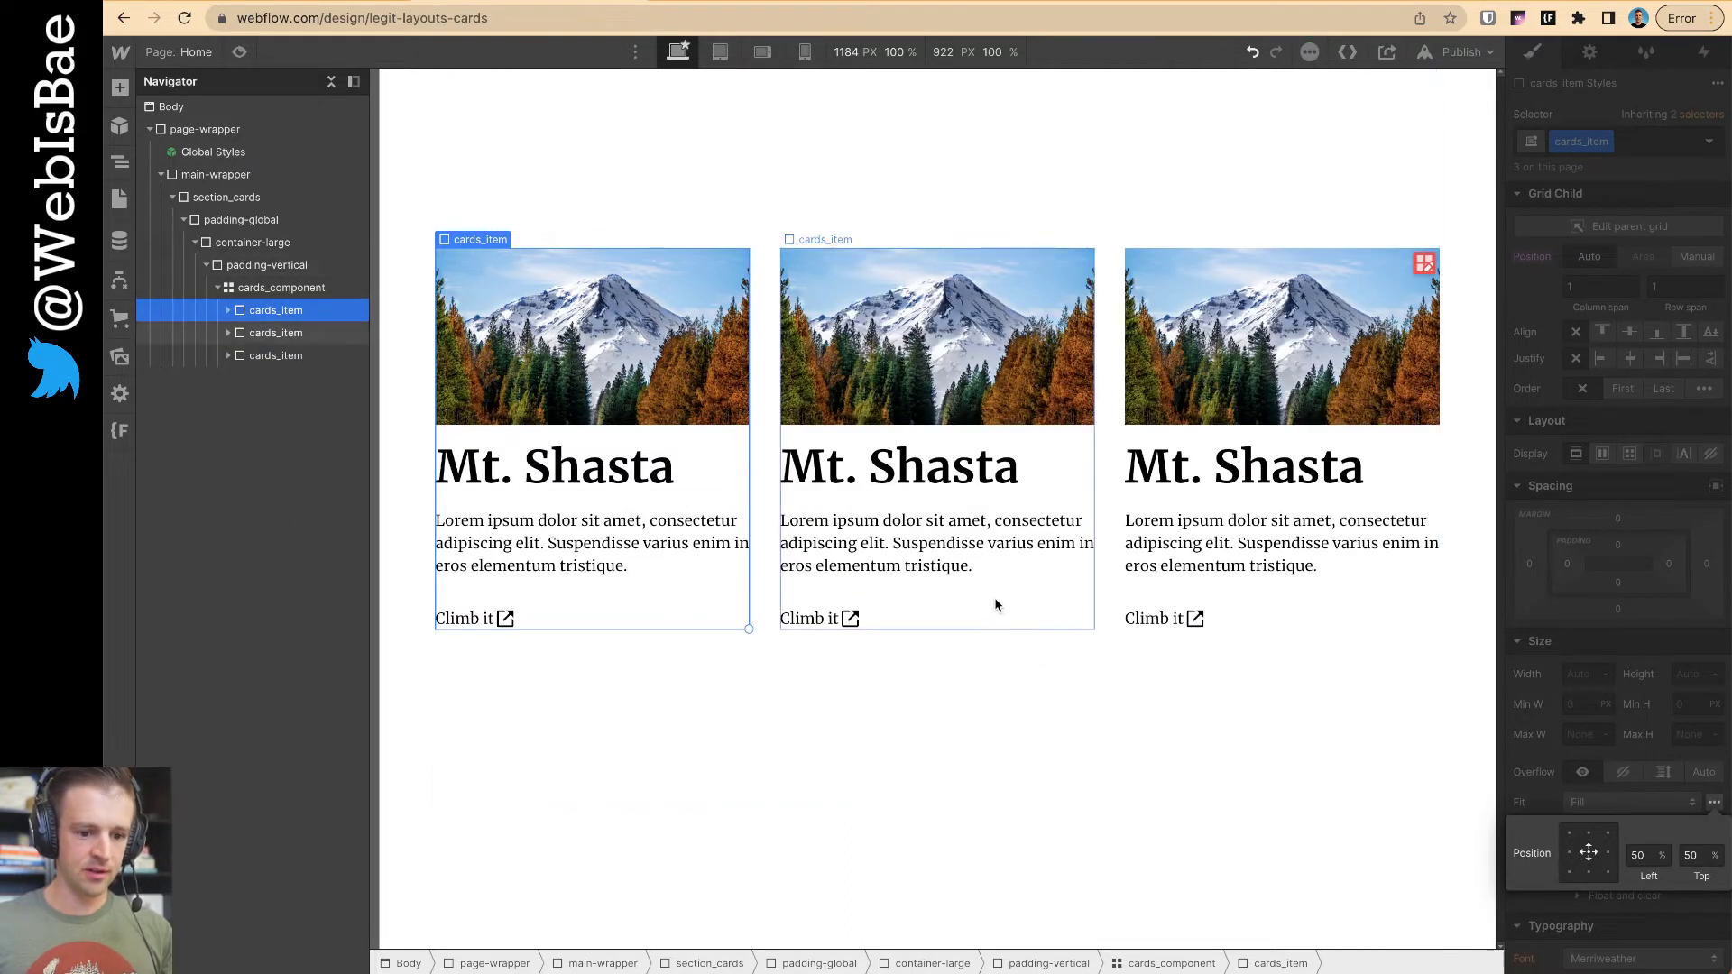
# - Replace the image in the second card with fuji.jpg
pyautogui.click(903, 255)
pyautogui.click(874, 239)
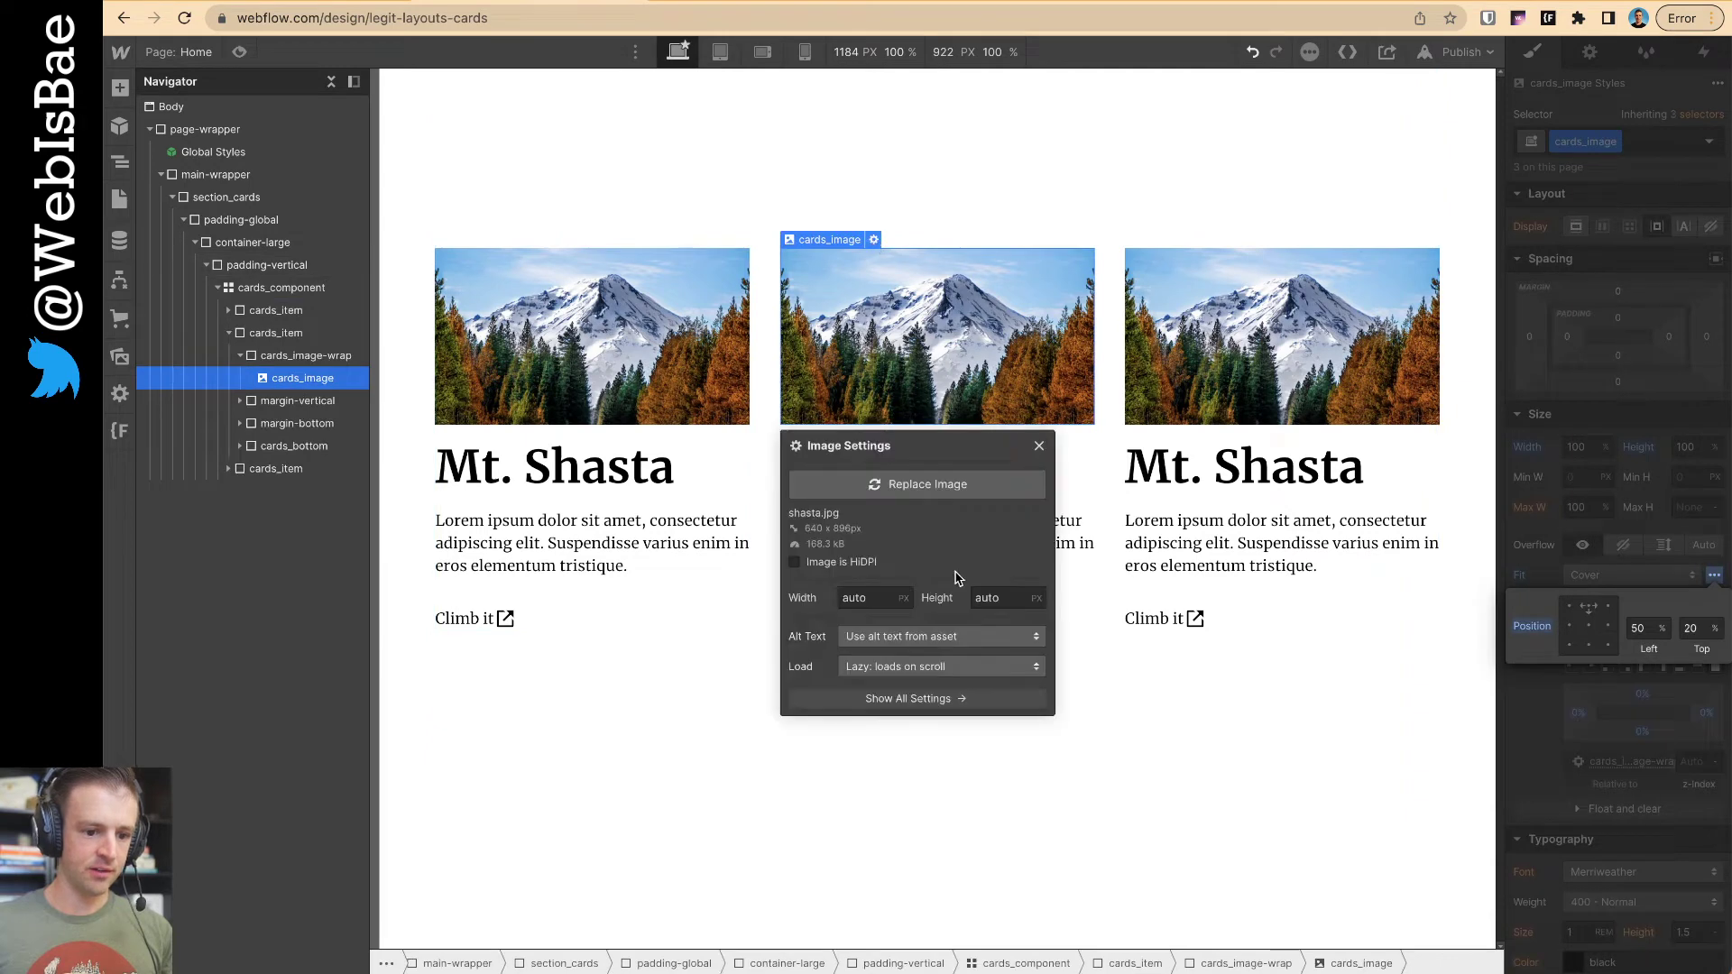
pyautogui.click(930, 484)
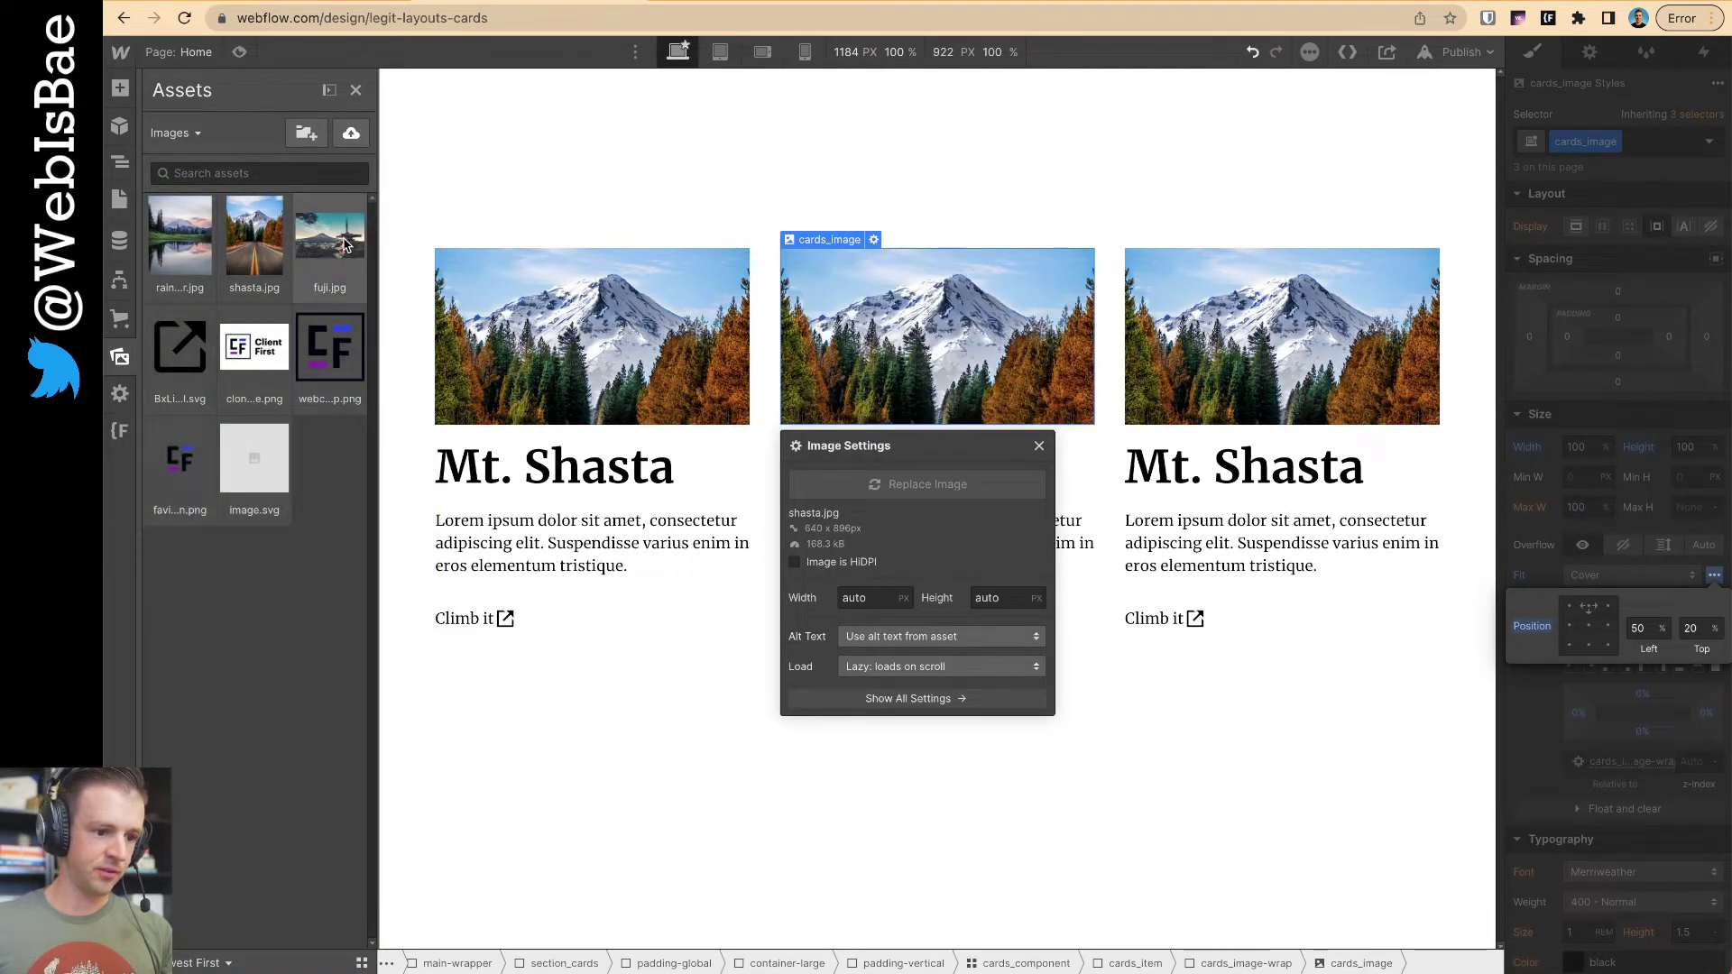
pyautogui.click(329, 236)
# - Replace the image in the third card with rainier.jpg
pyautogui.click(1245, 466)
pyautogui.click(1290, 262)
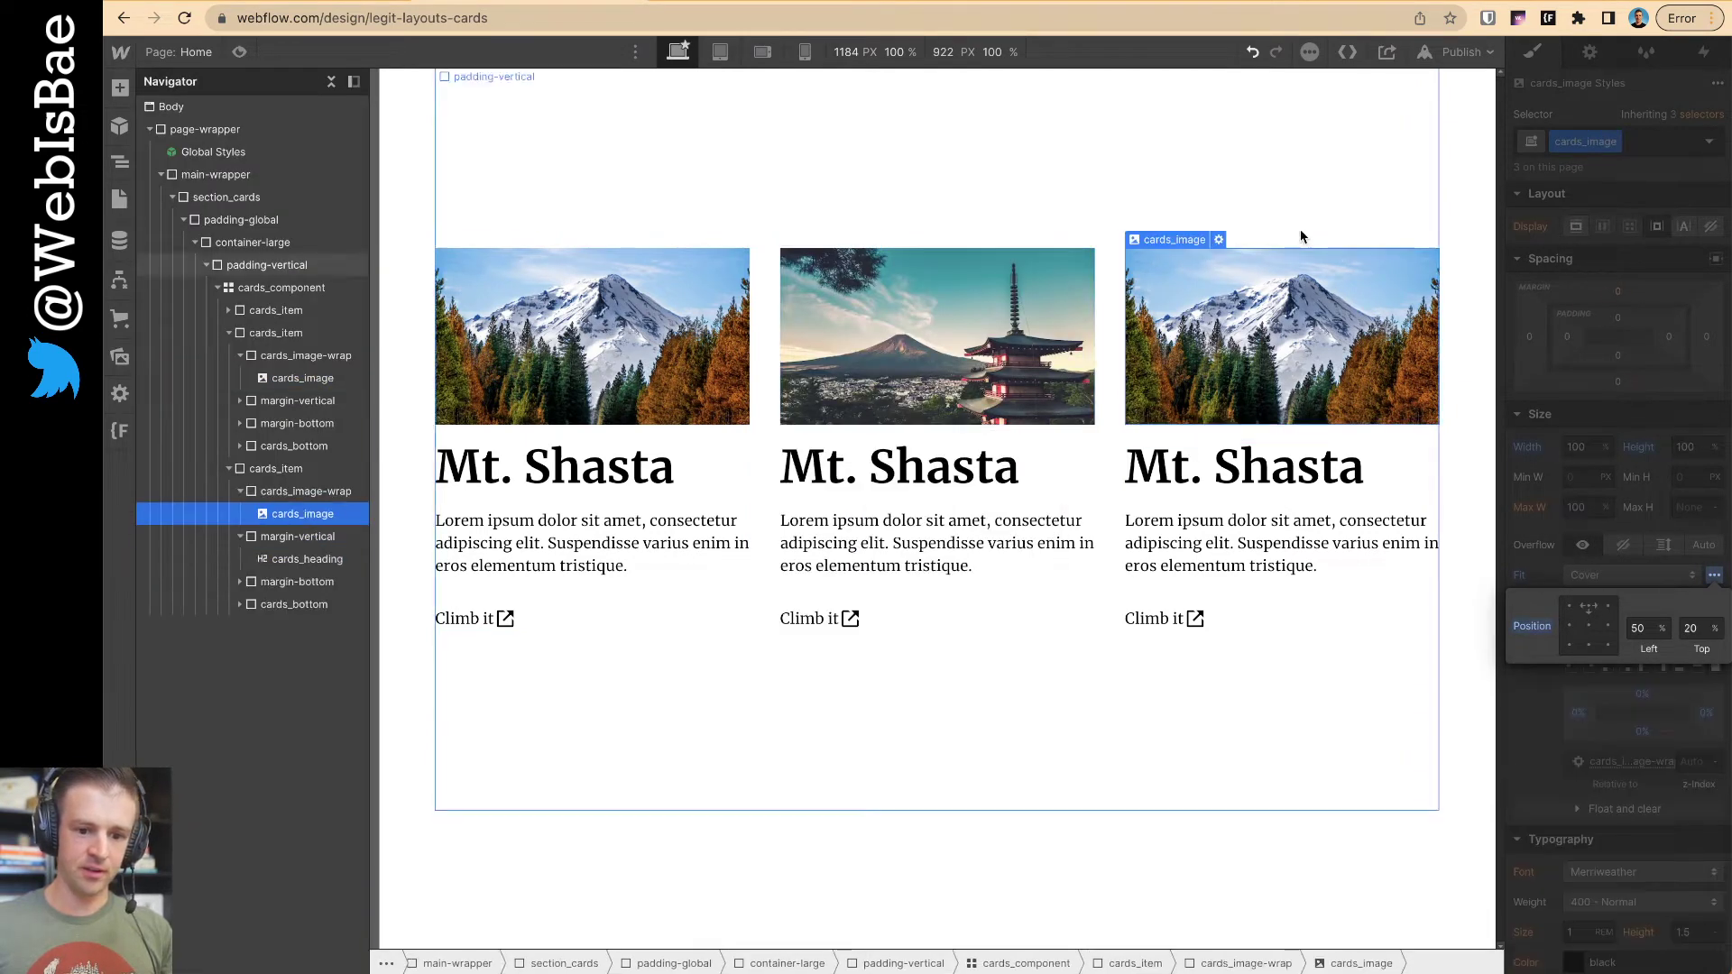
pyautogui.click(1219, 239)
pyautogui.click(1268, 484)
pyautogui.click(180, 271)
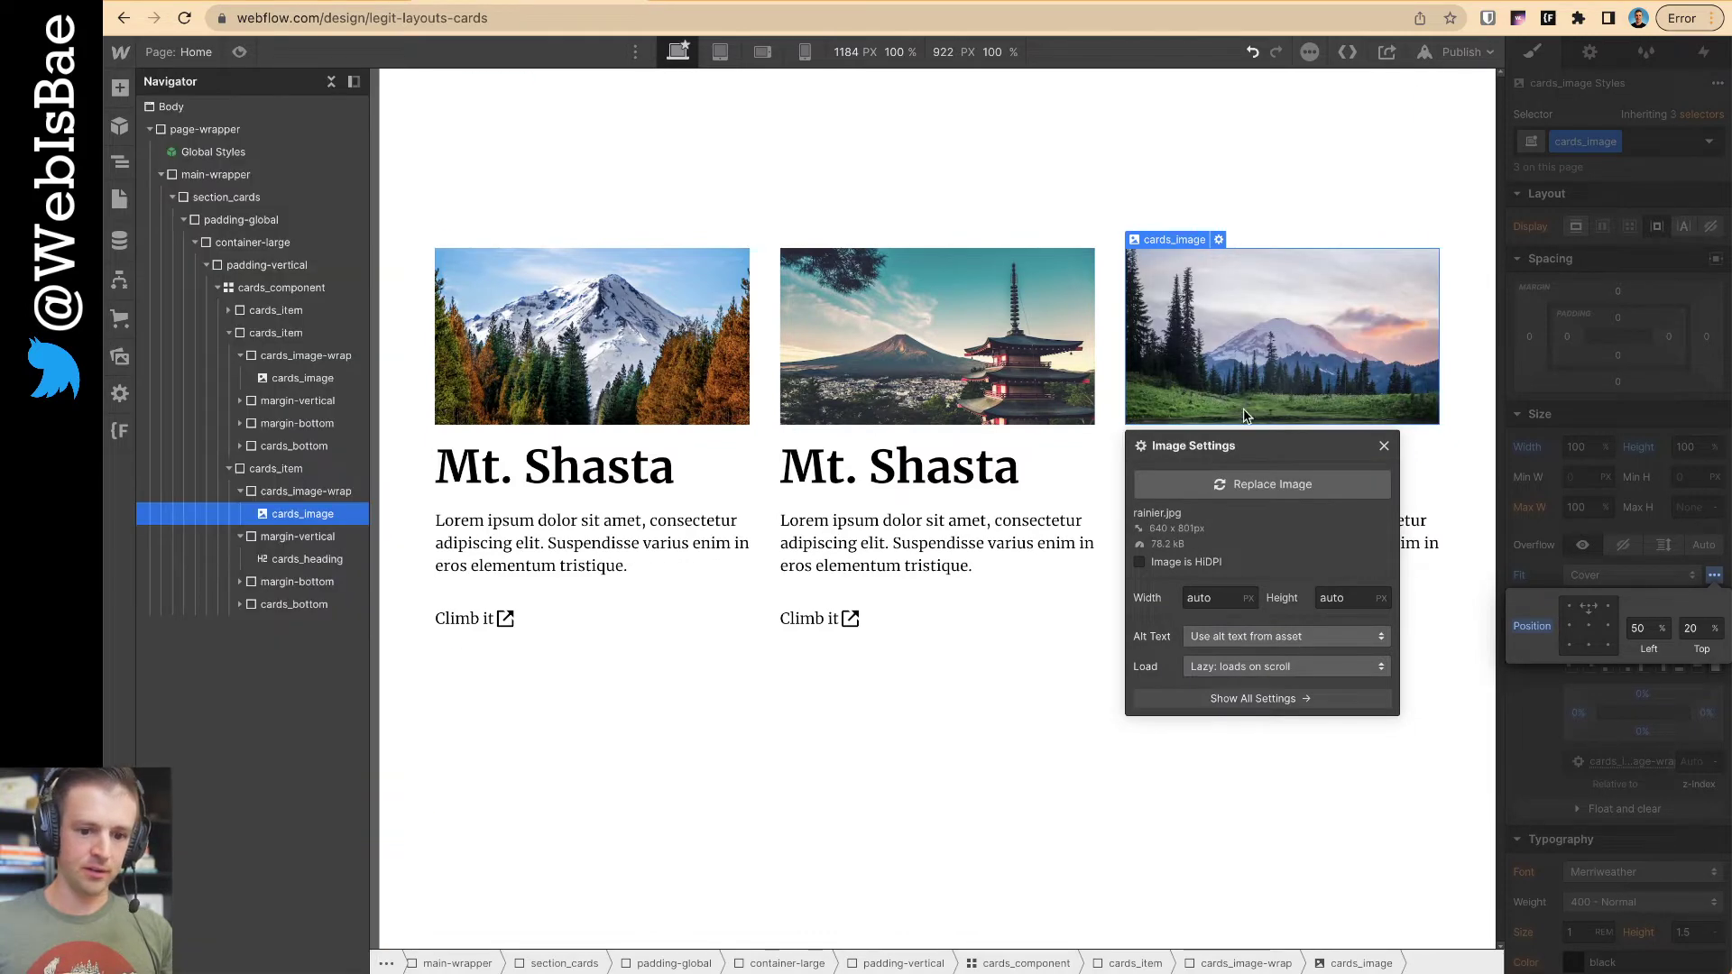
pyautogui.click(1384, 449)
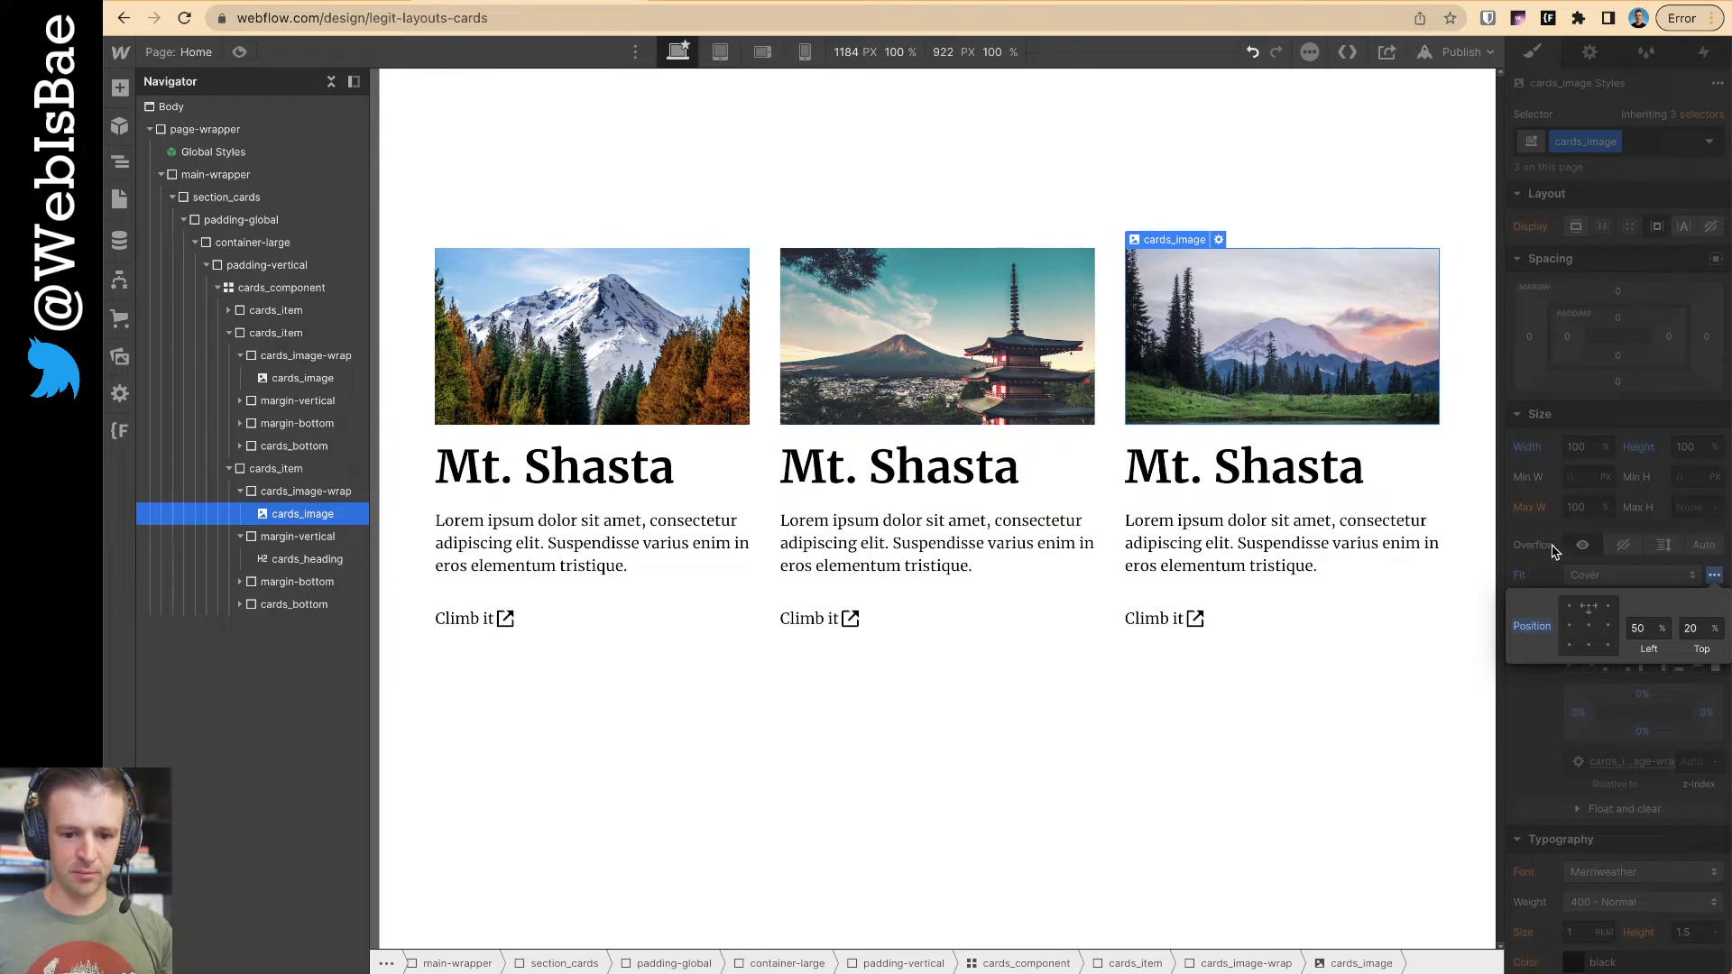
# - Try a 29% top fit position on the shared cards_image class, and bring it back to 20%
pyautogui.press('Up')
pyautogui.press('Up')
pyautogui.press('Up')
pyautogui.press('Up')
pyautogui.press('Up')
pyautogui.press('Up')
pyautogui.press('Up')
pyautogui.press('Up')
pyautogui.press('Up')
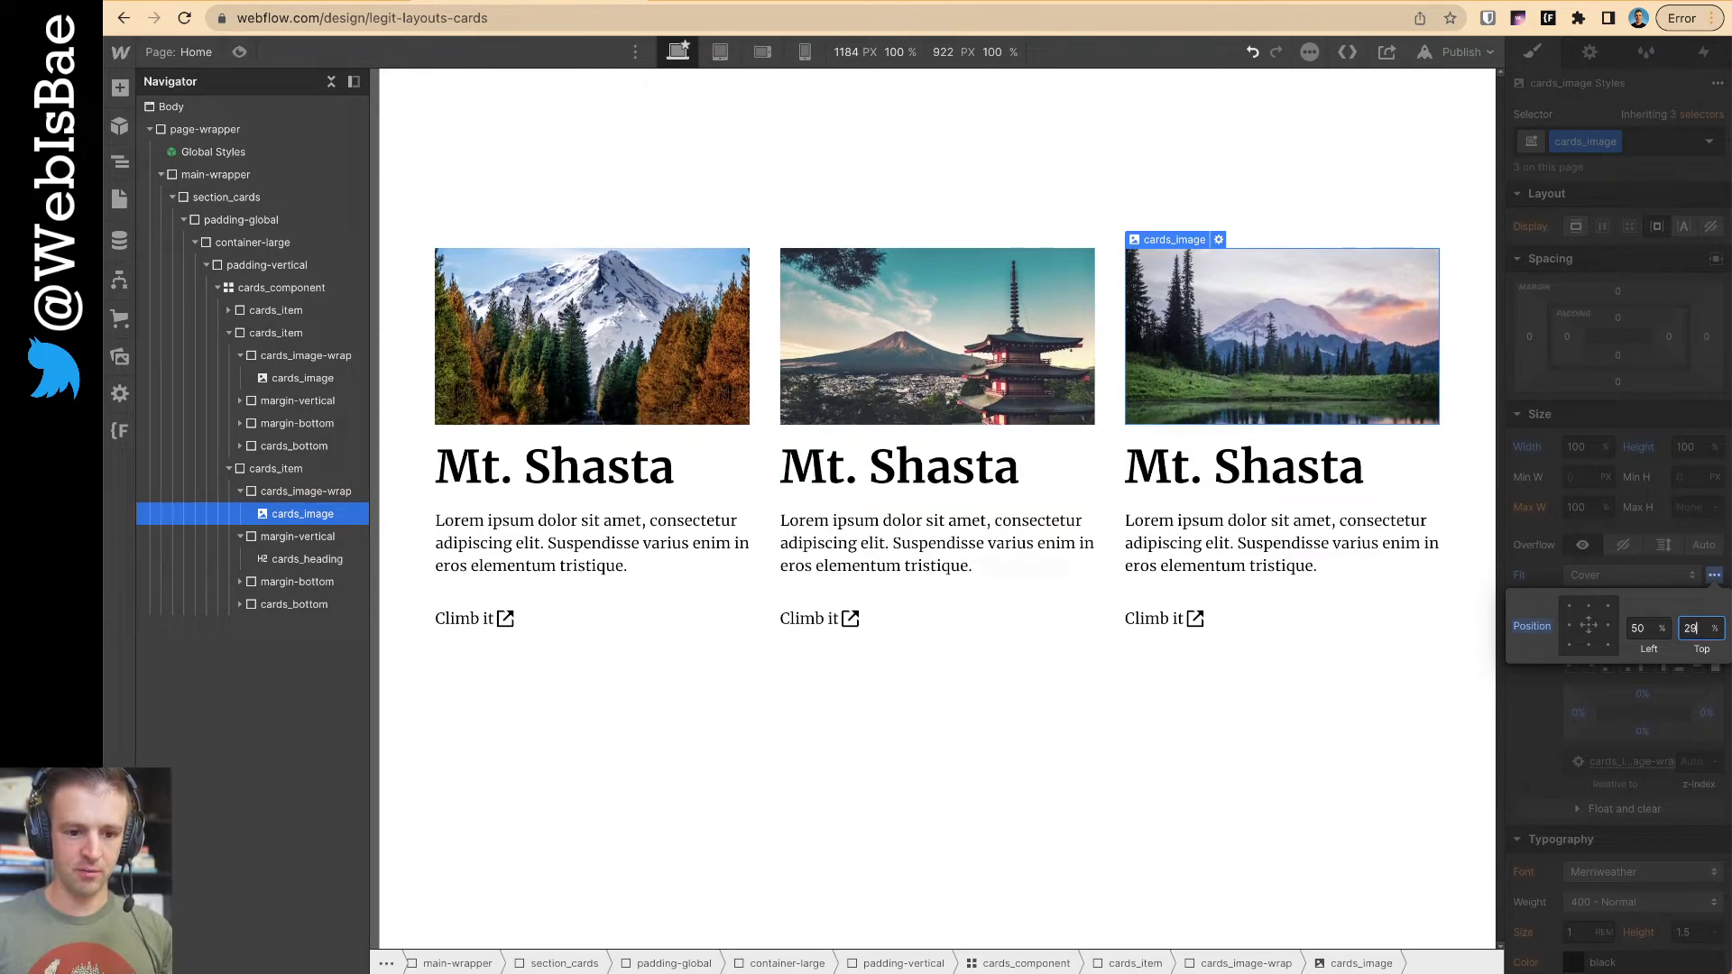
pyautogui.press('Down')
pyautogui.press('Down')
pyautogui.press('Down')
pyautogui.press('Down')
pyautogui.press('Down')
pyautogui.press('Down')
pyautogui.press('Down')
pyautogui.press('Down')
pyautogui.press('Down')
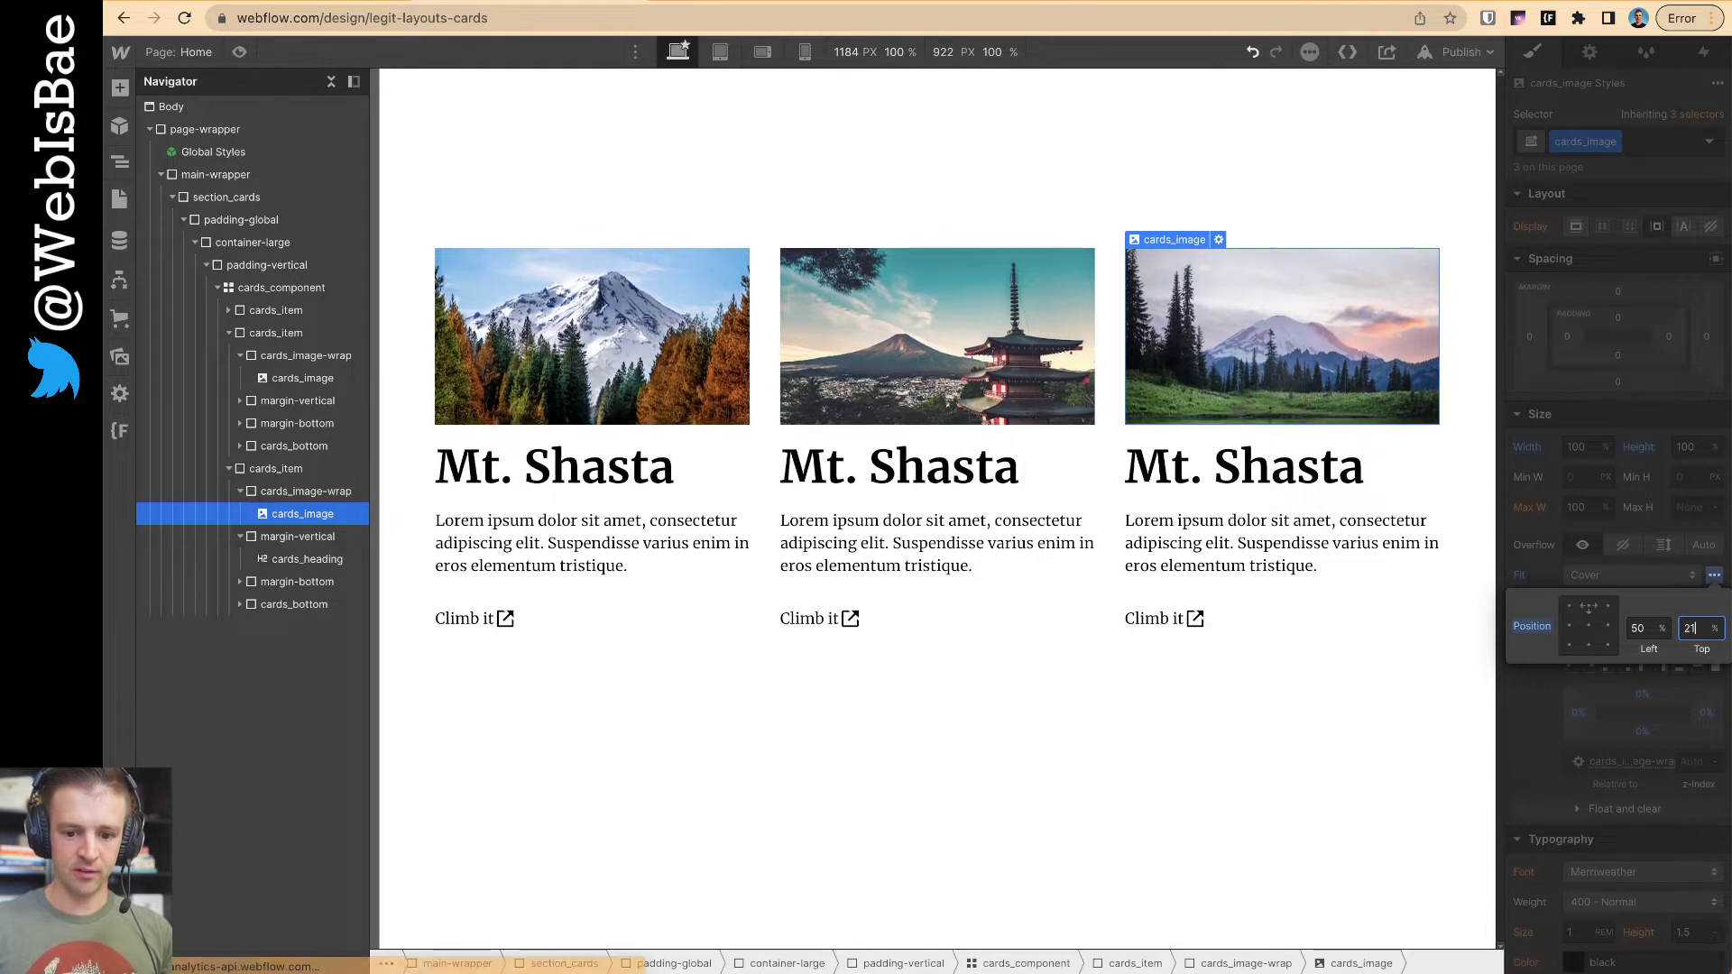
# - Add the combo class is-rainier to the third card's cards_image
pyautogui.click(1702, 149)
pyautogui.write('is-rain')
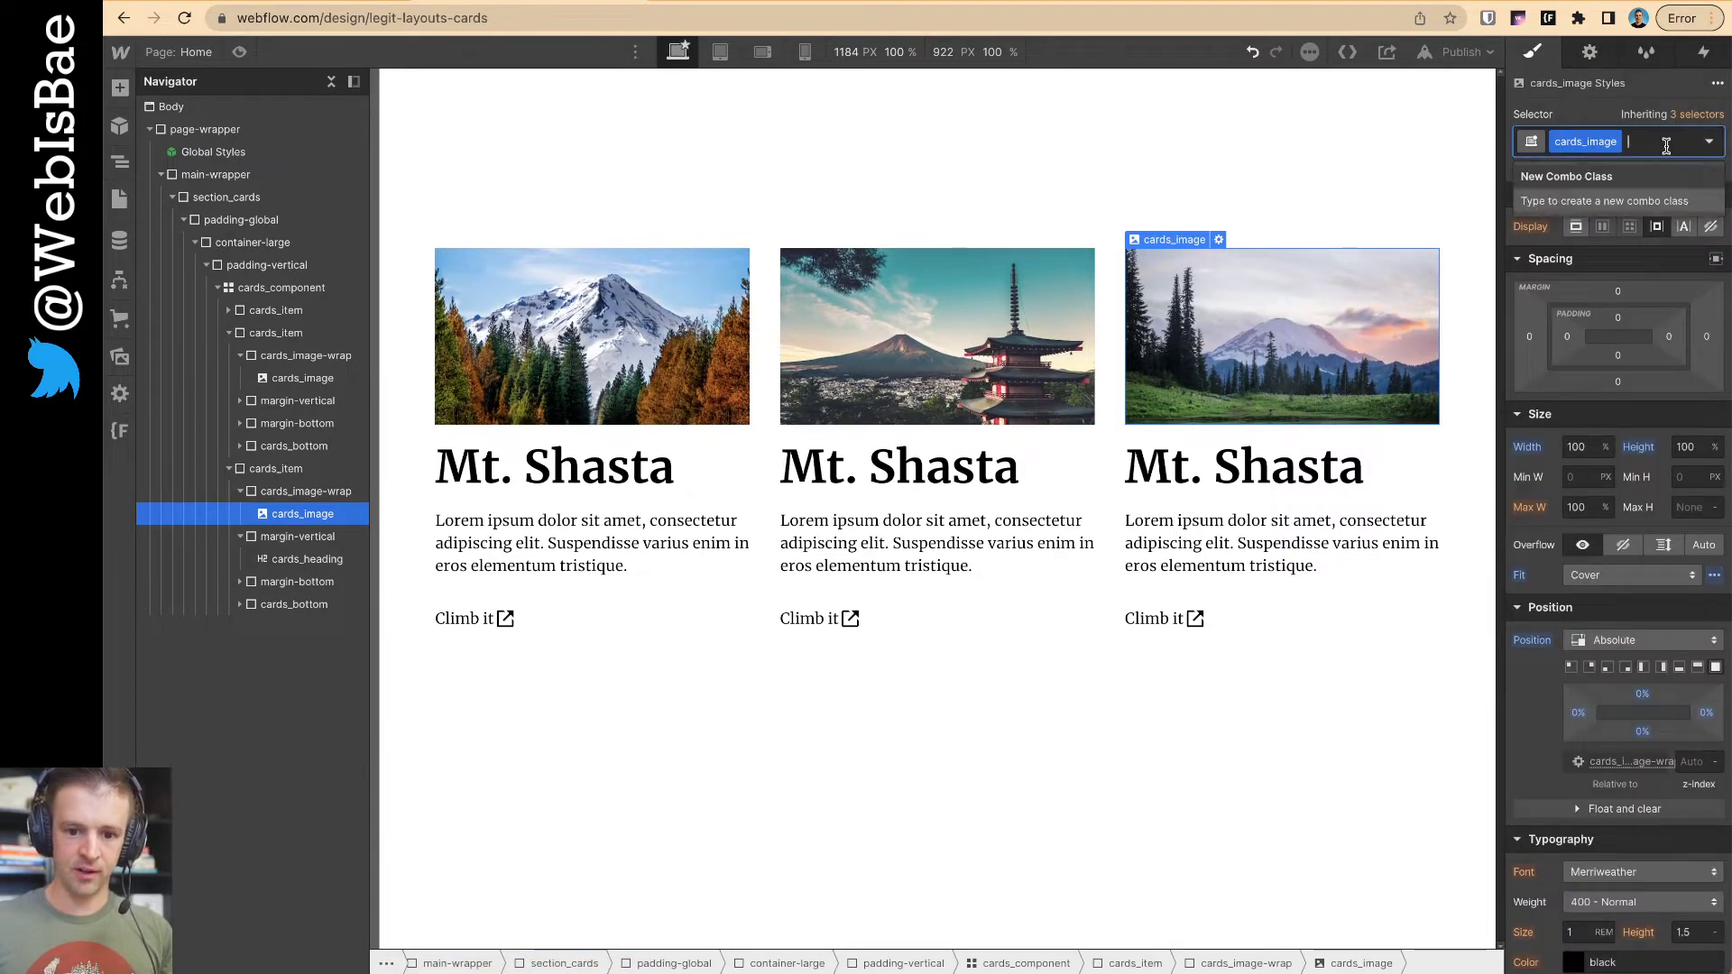
pyautogui.write('ier')
pyautogui.press('Return')
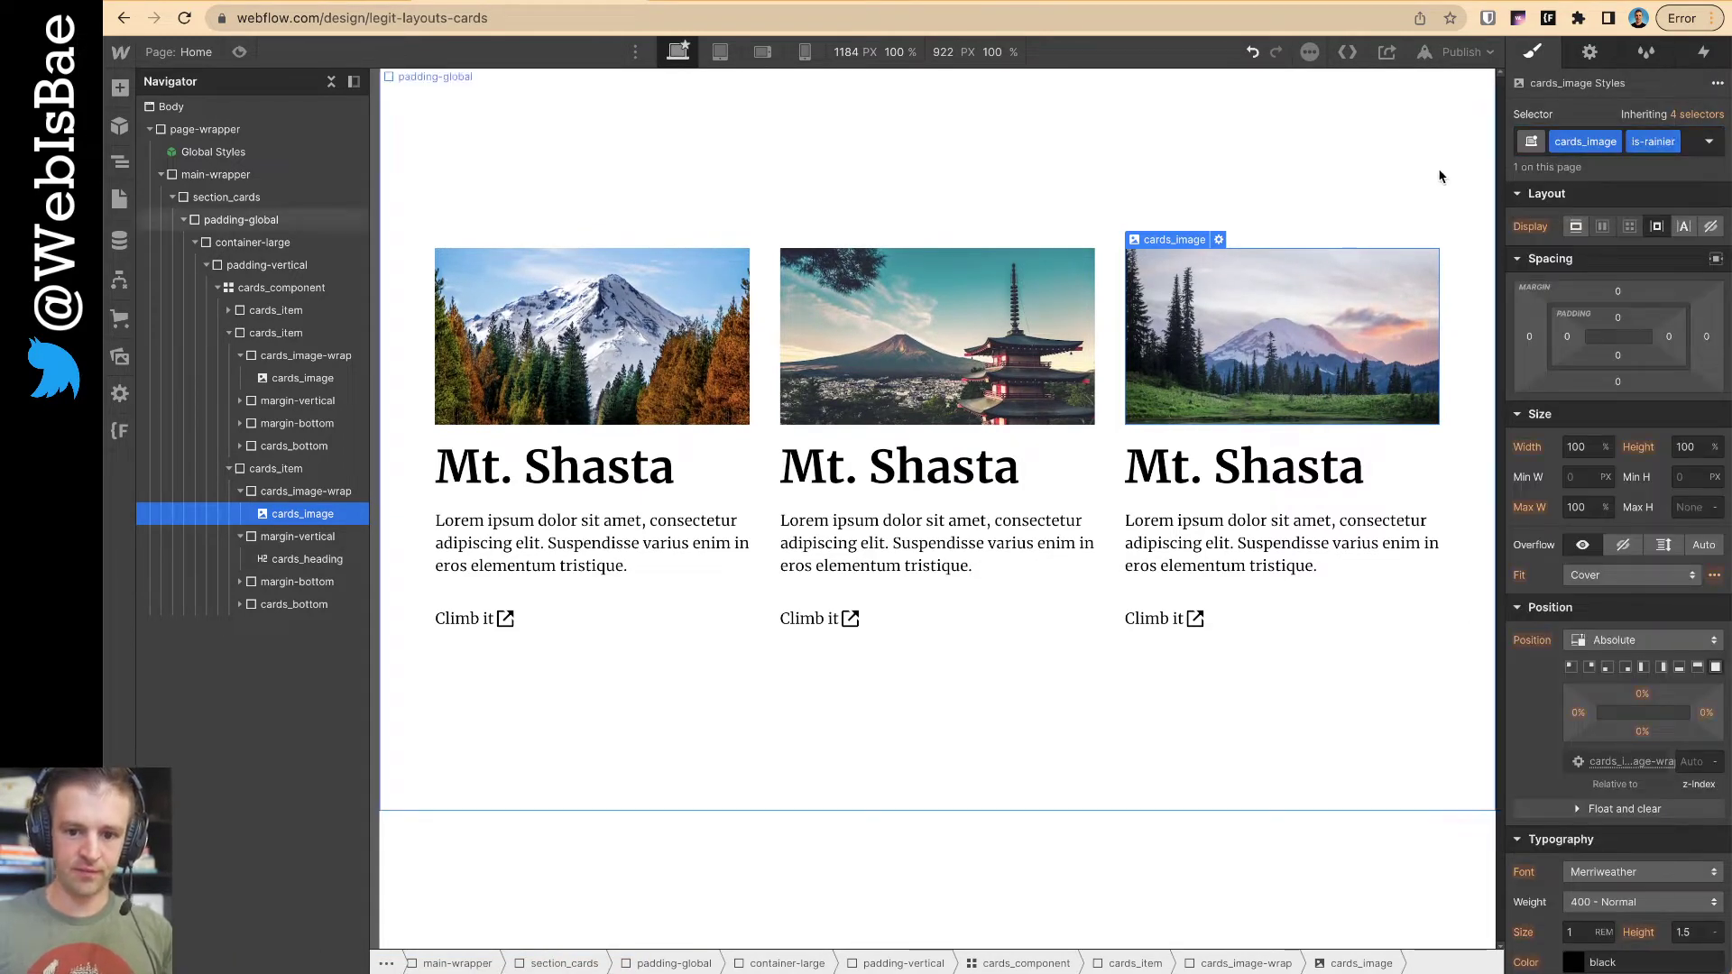
# - Set the top fit position of the is-rainier image to 30%
pyautogui.click(1713, 575)
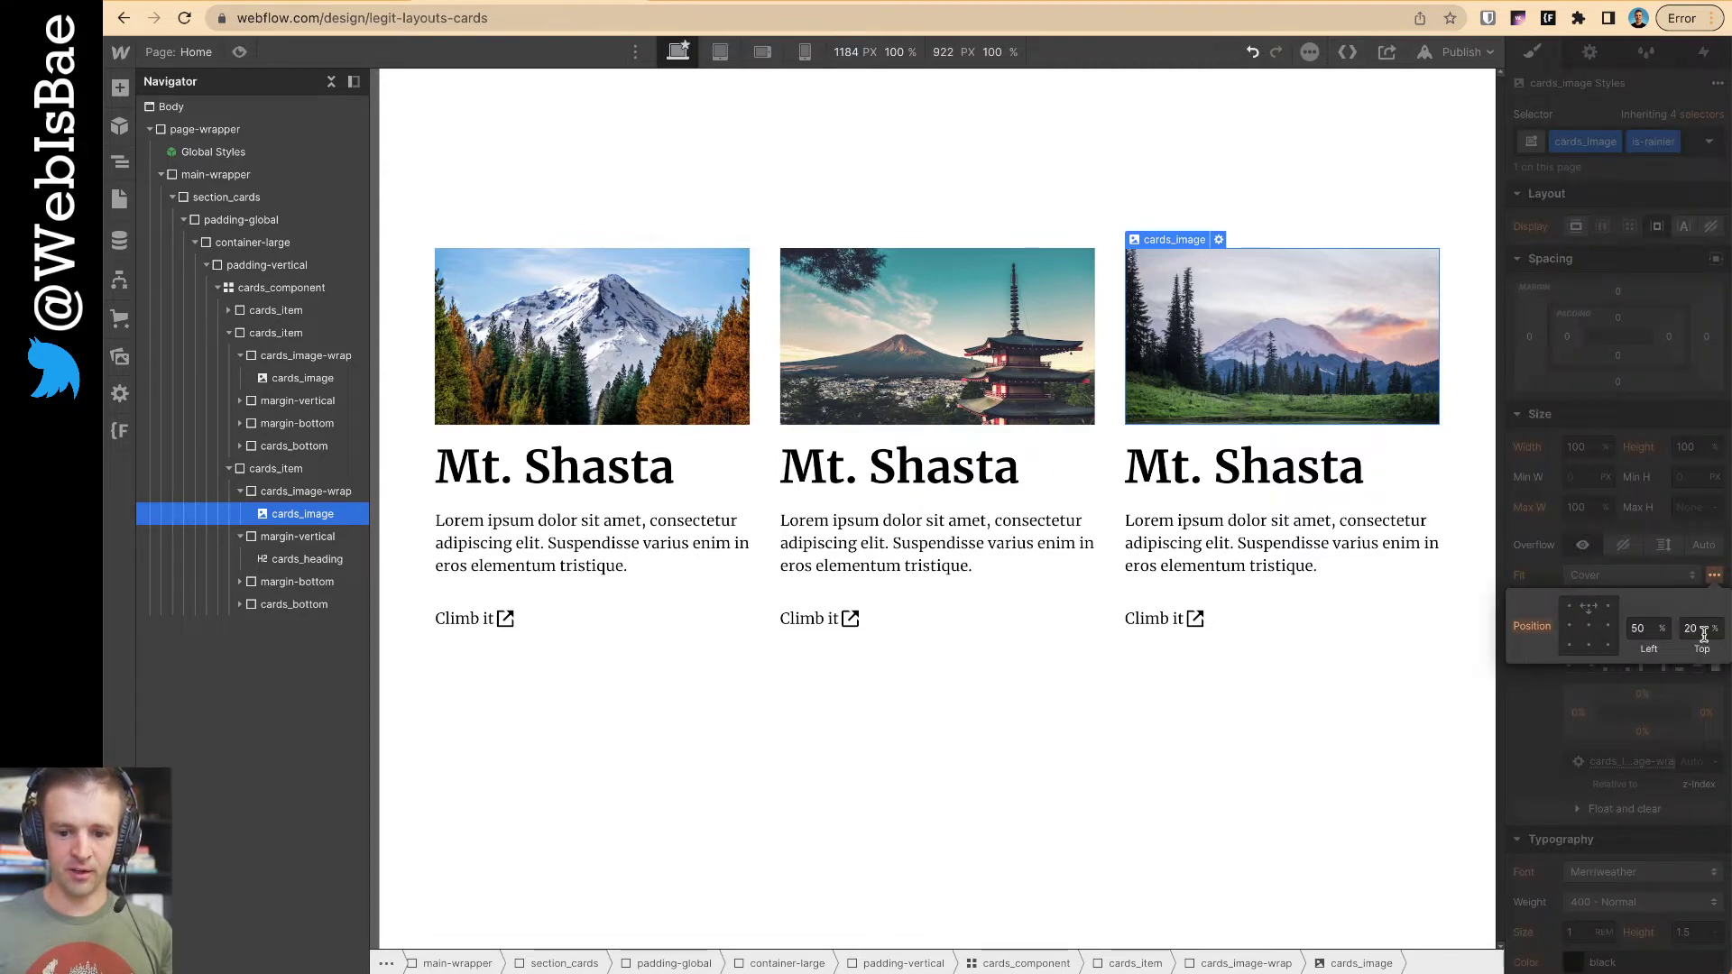
pyautogui.press('Up')
pyautogui.press('Up')
pyautogui.press('Up')
pyautogui.press('Up')
pyautogui.press('Up')
pyautogui.press('Up')
pyautogui.press('Up')
pyautogui.press('Up')
pyautogui.press('Up')
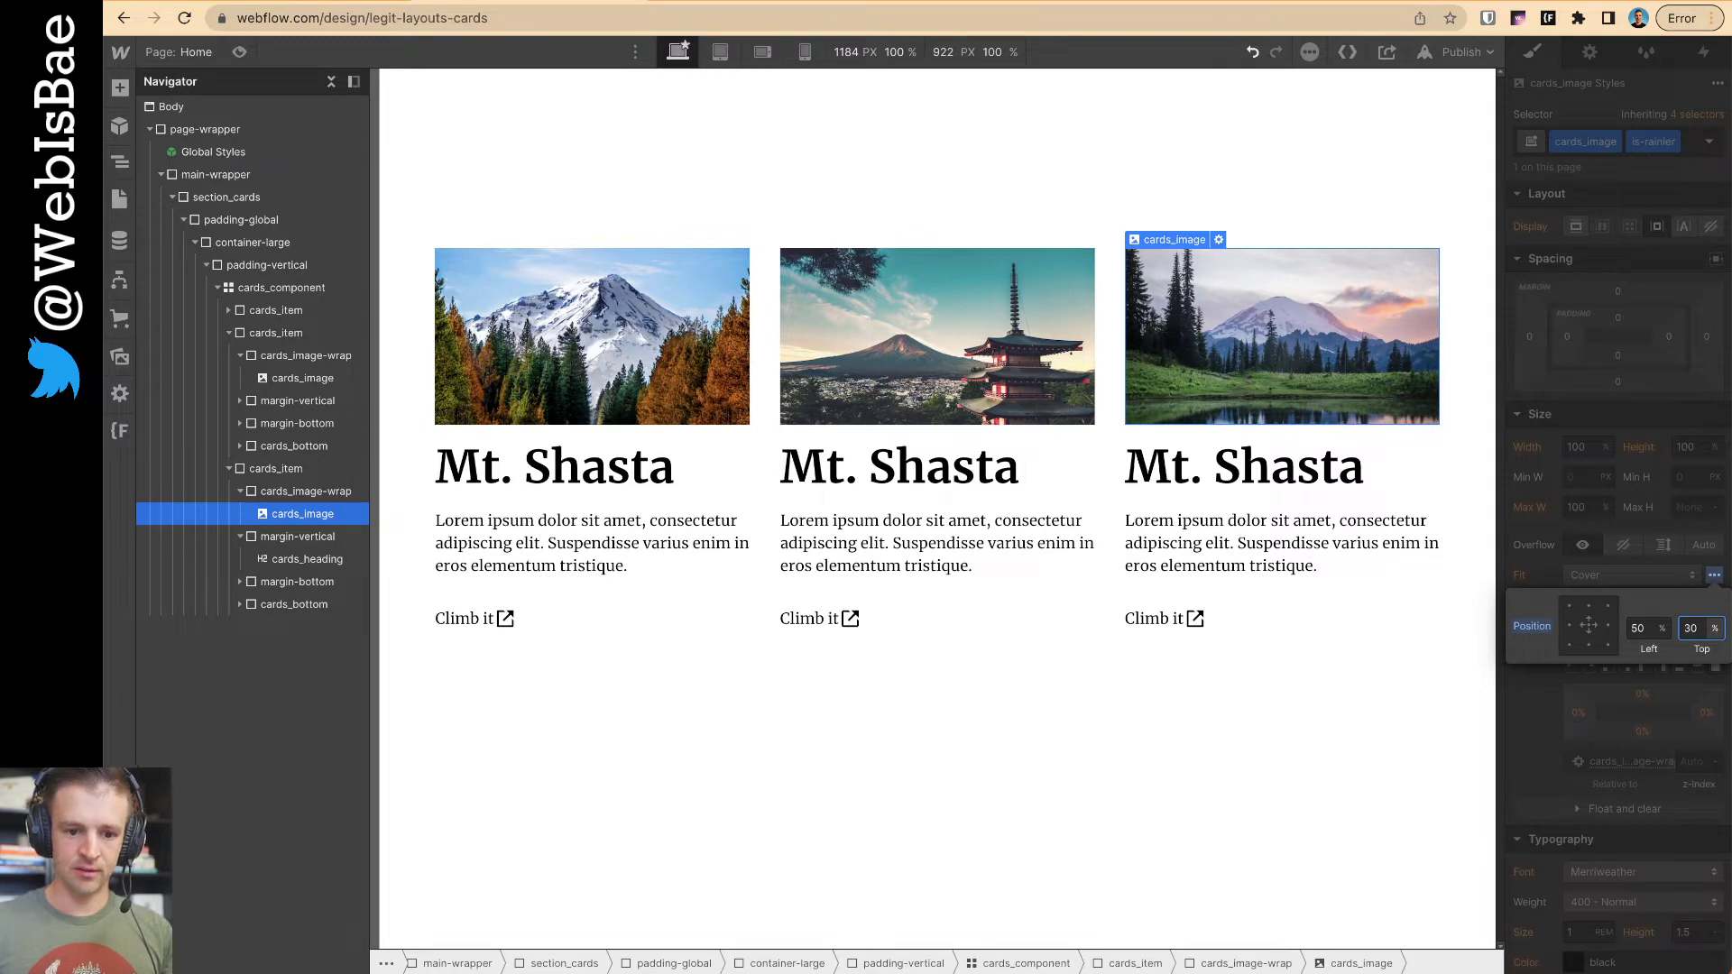
pyautogui.click(1323, 756)
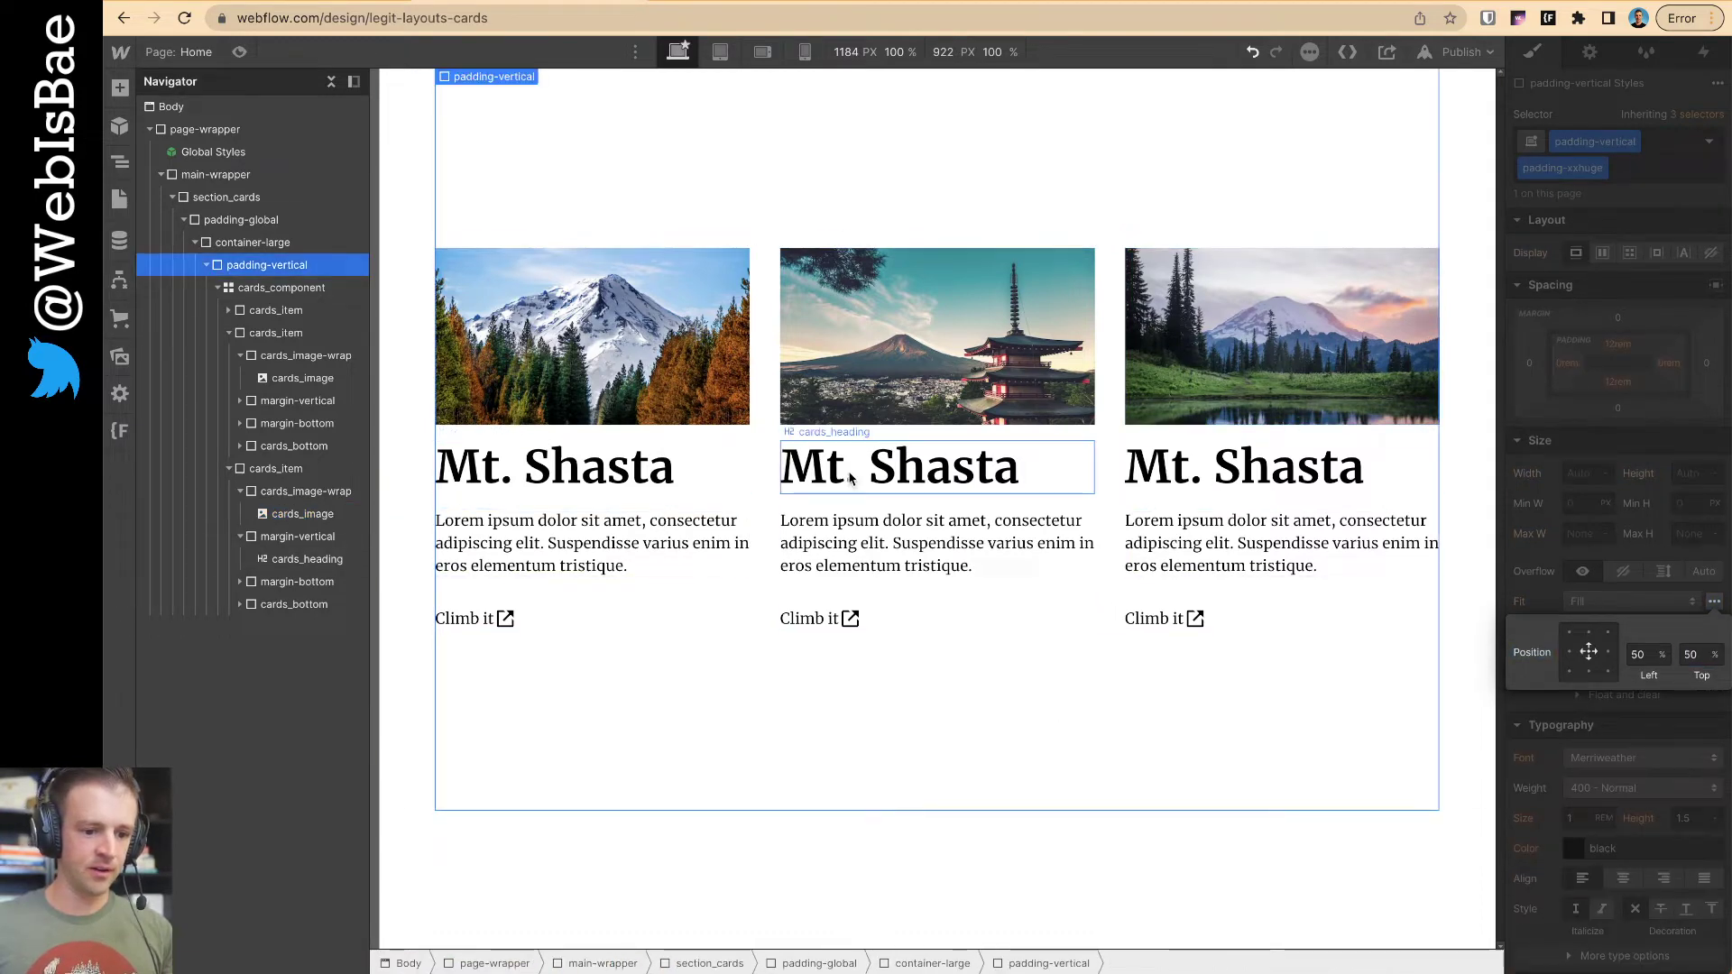
# - Change the second card's heading to "Mt. Fuji" and the third card's heading to "Mt. Rainier"
pyautogui.doubleClick(943, 469)
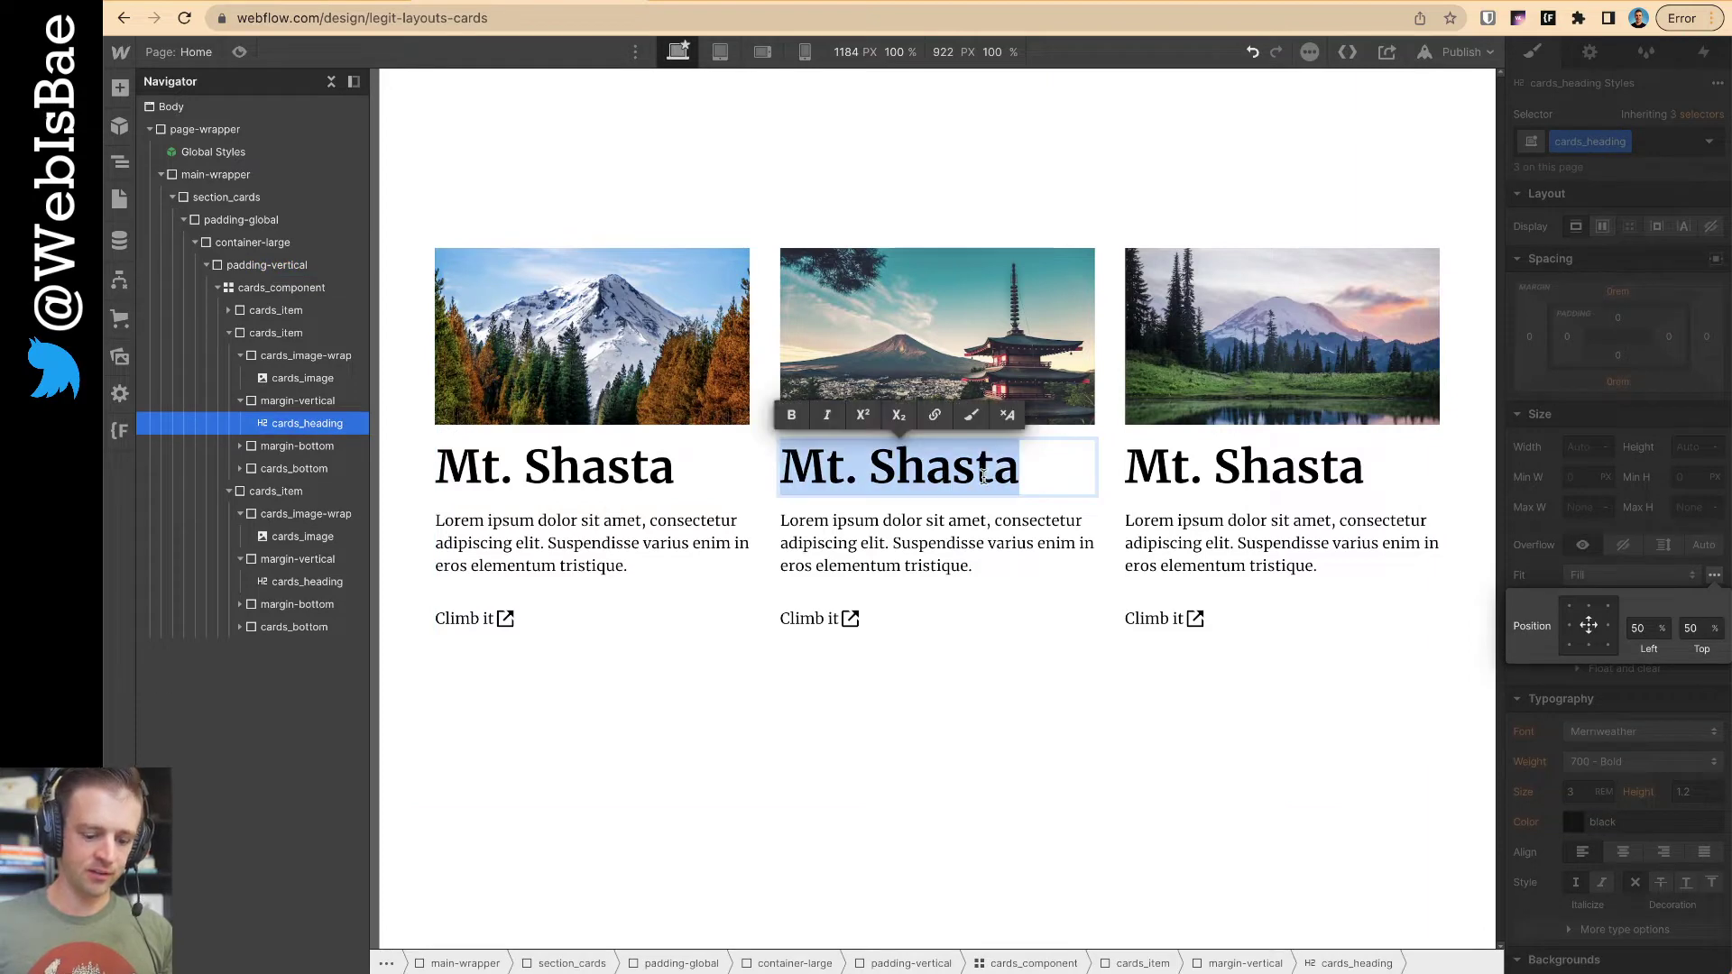
pyautogui.write('Mt. Fuji')
pyautogui.press('Escape')
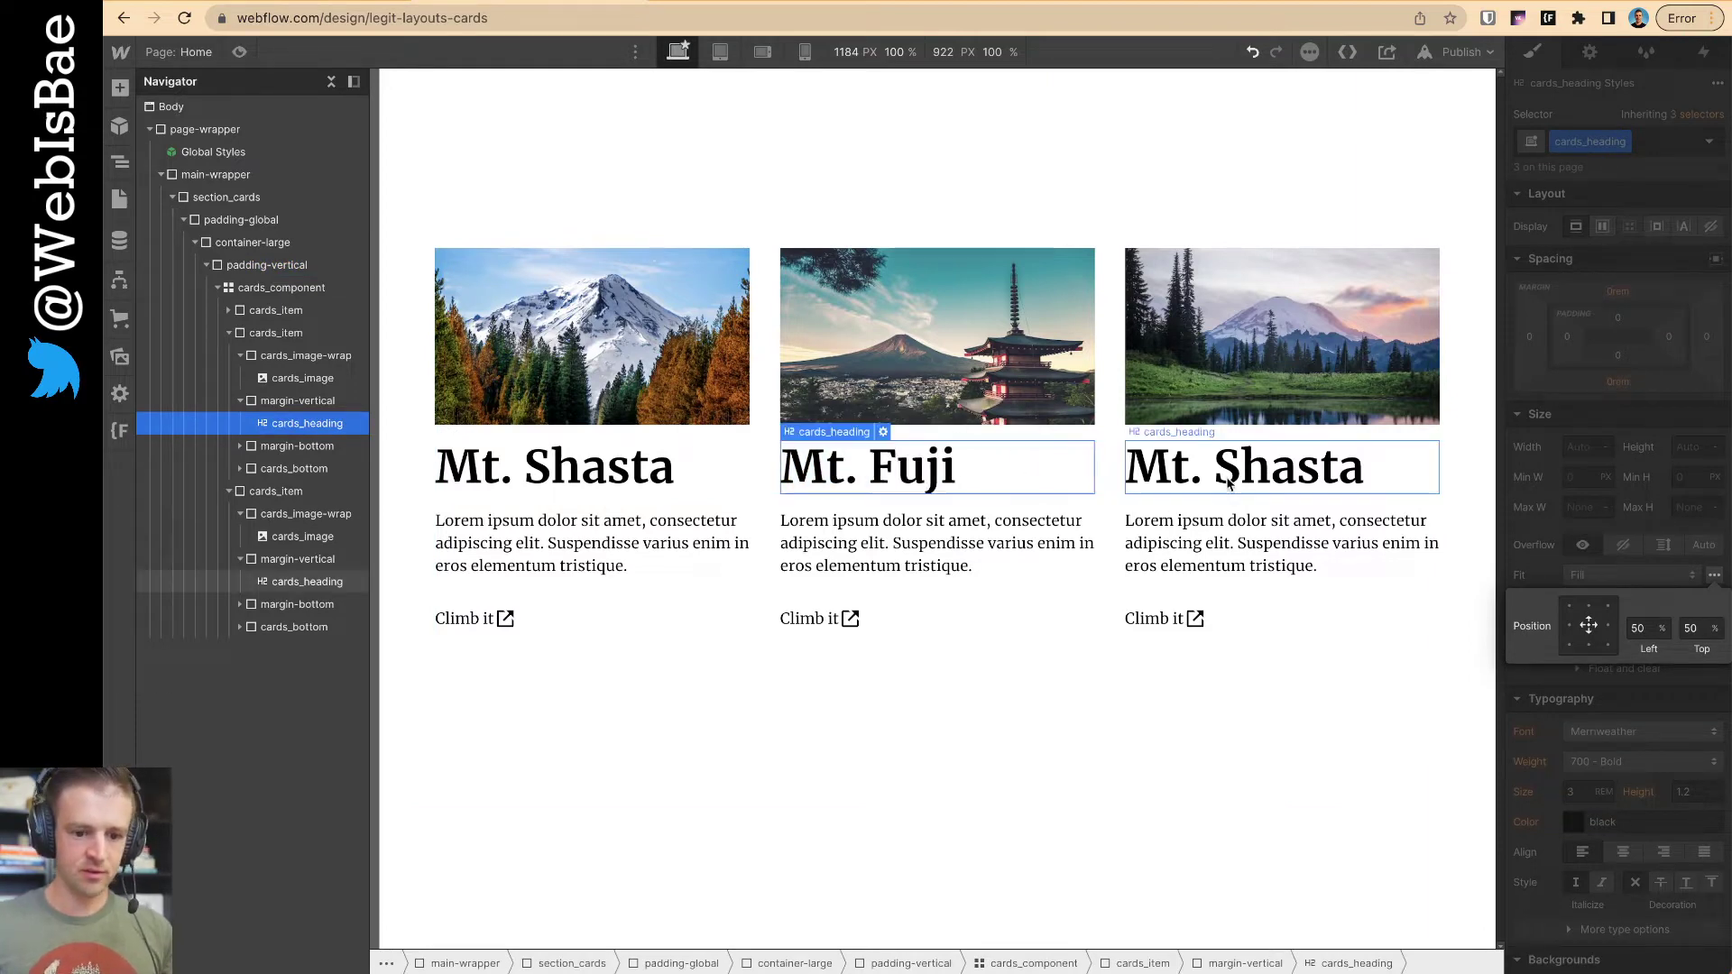
pyautogui.doubleClick(1245, 467)
pyautogui.write('Mt.')
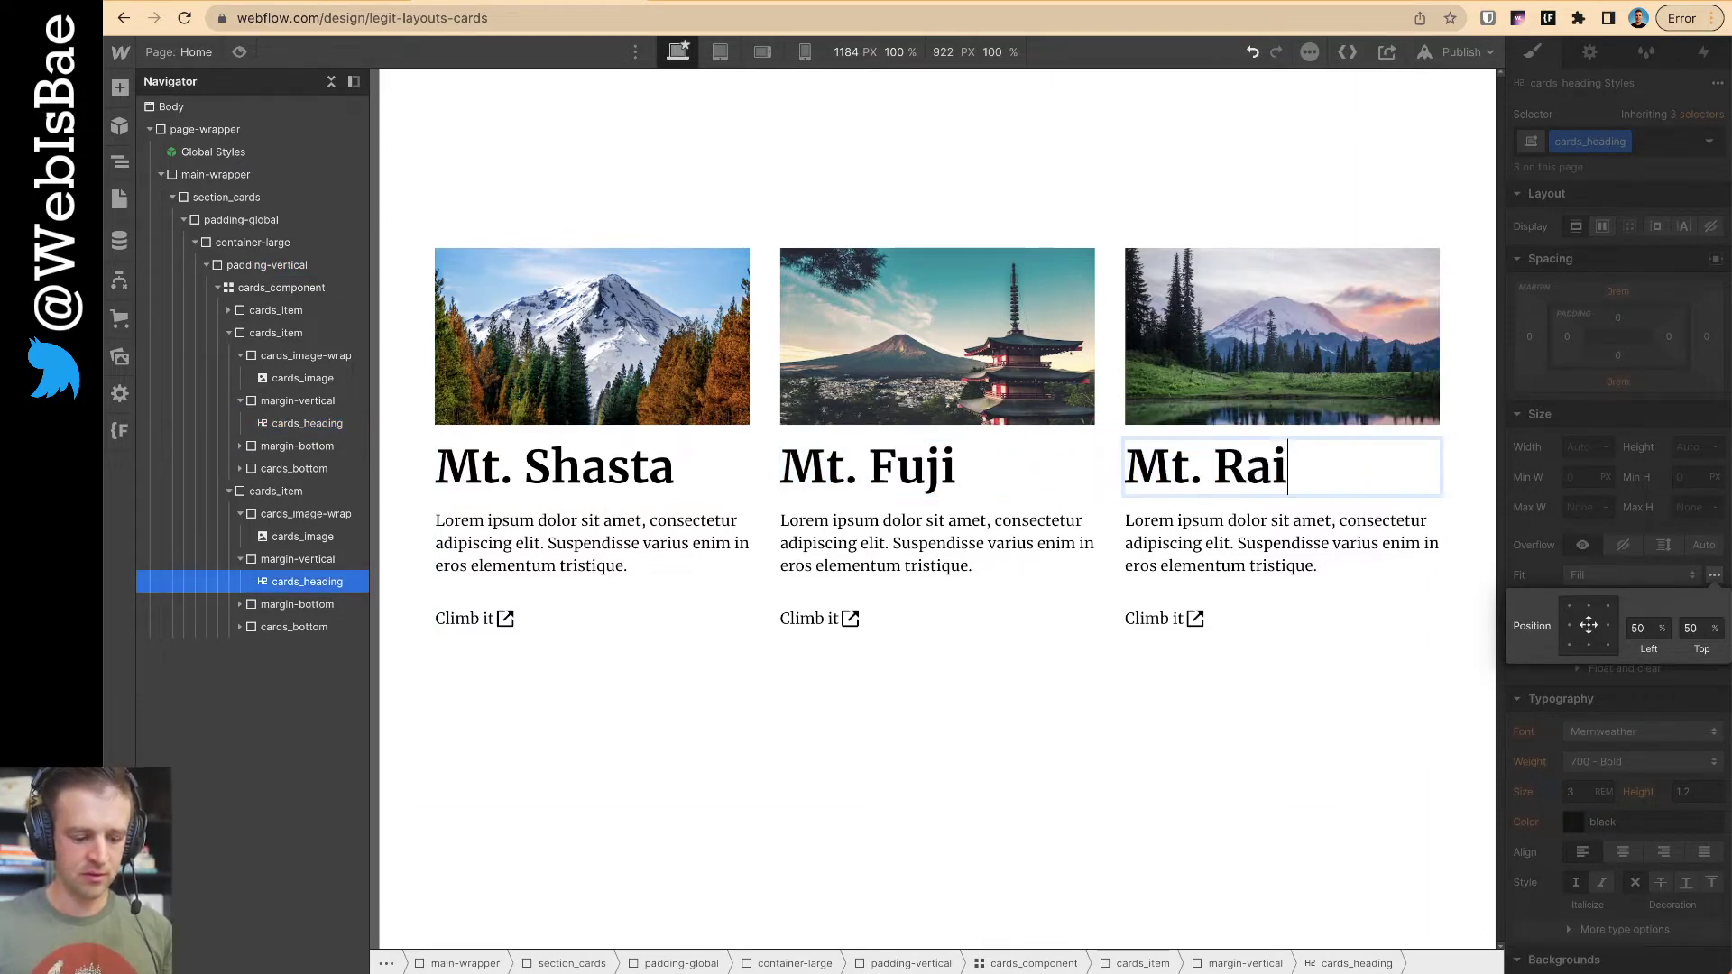
pyautogui.click(586, 542)
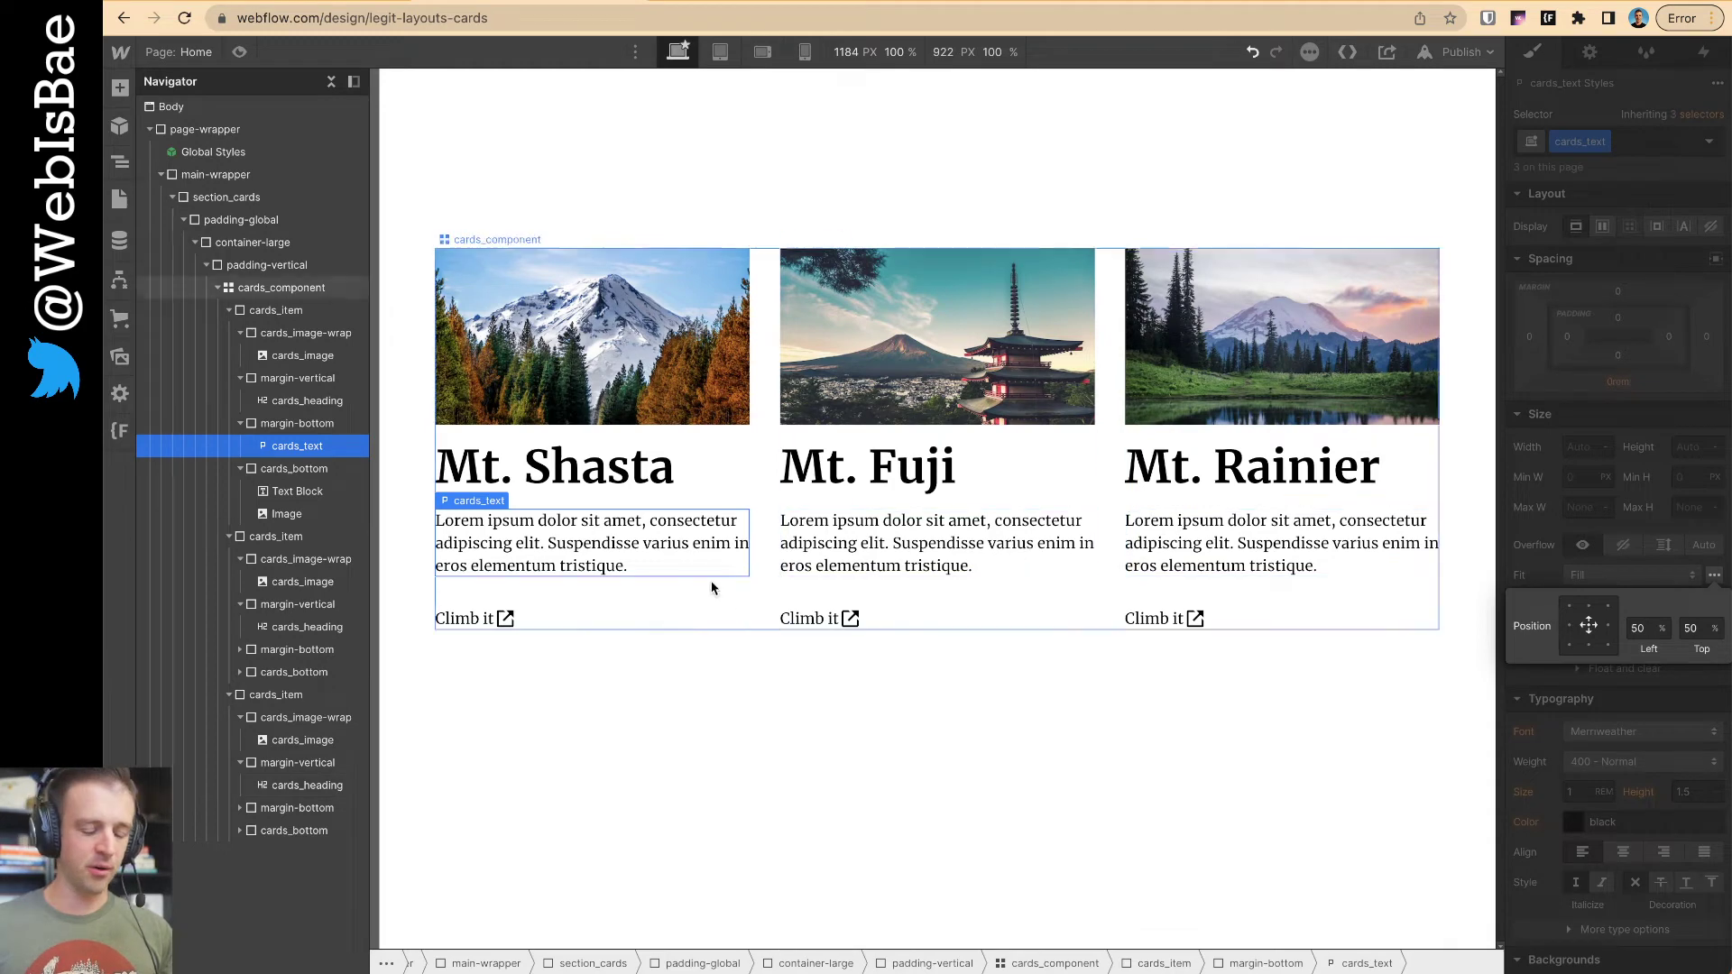
pyautogui.press('a')
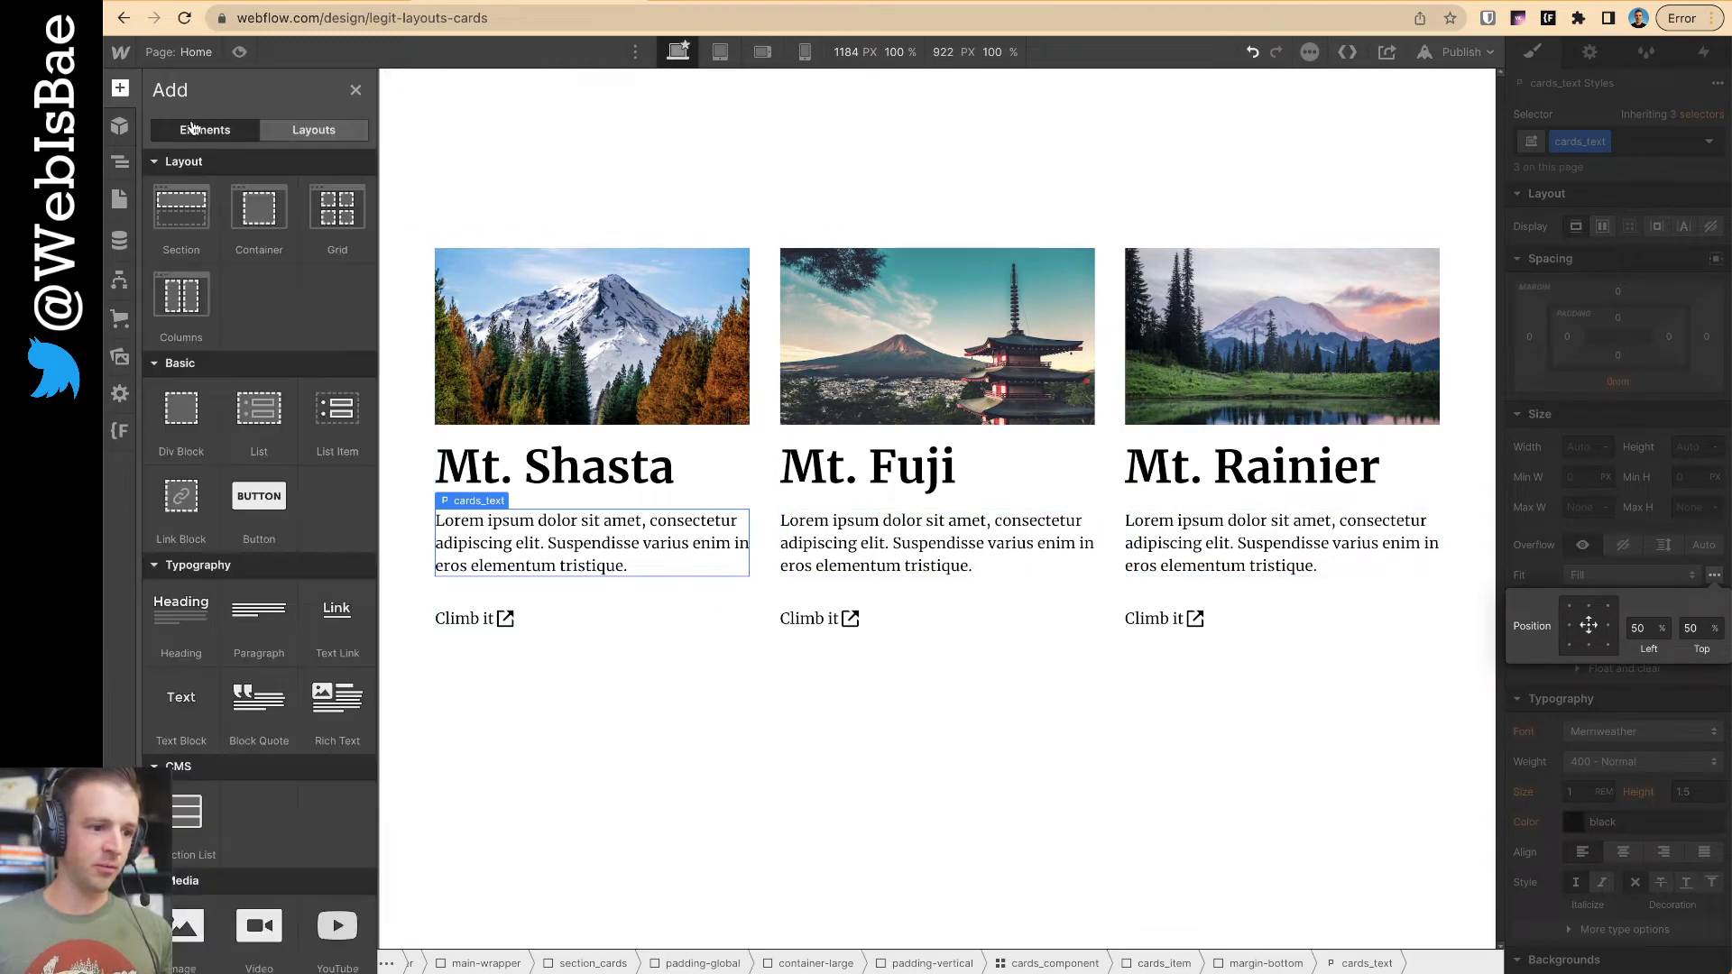
pyautogui.click(287, 134)
pyautogui.press('z')
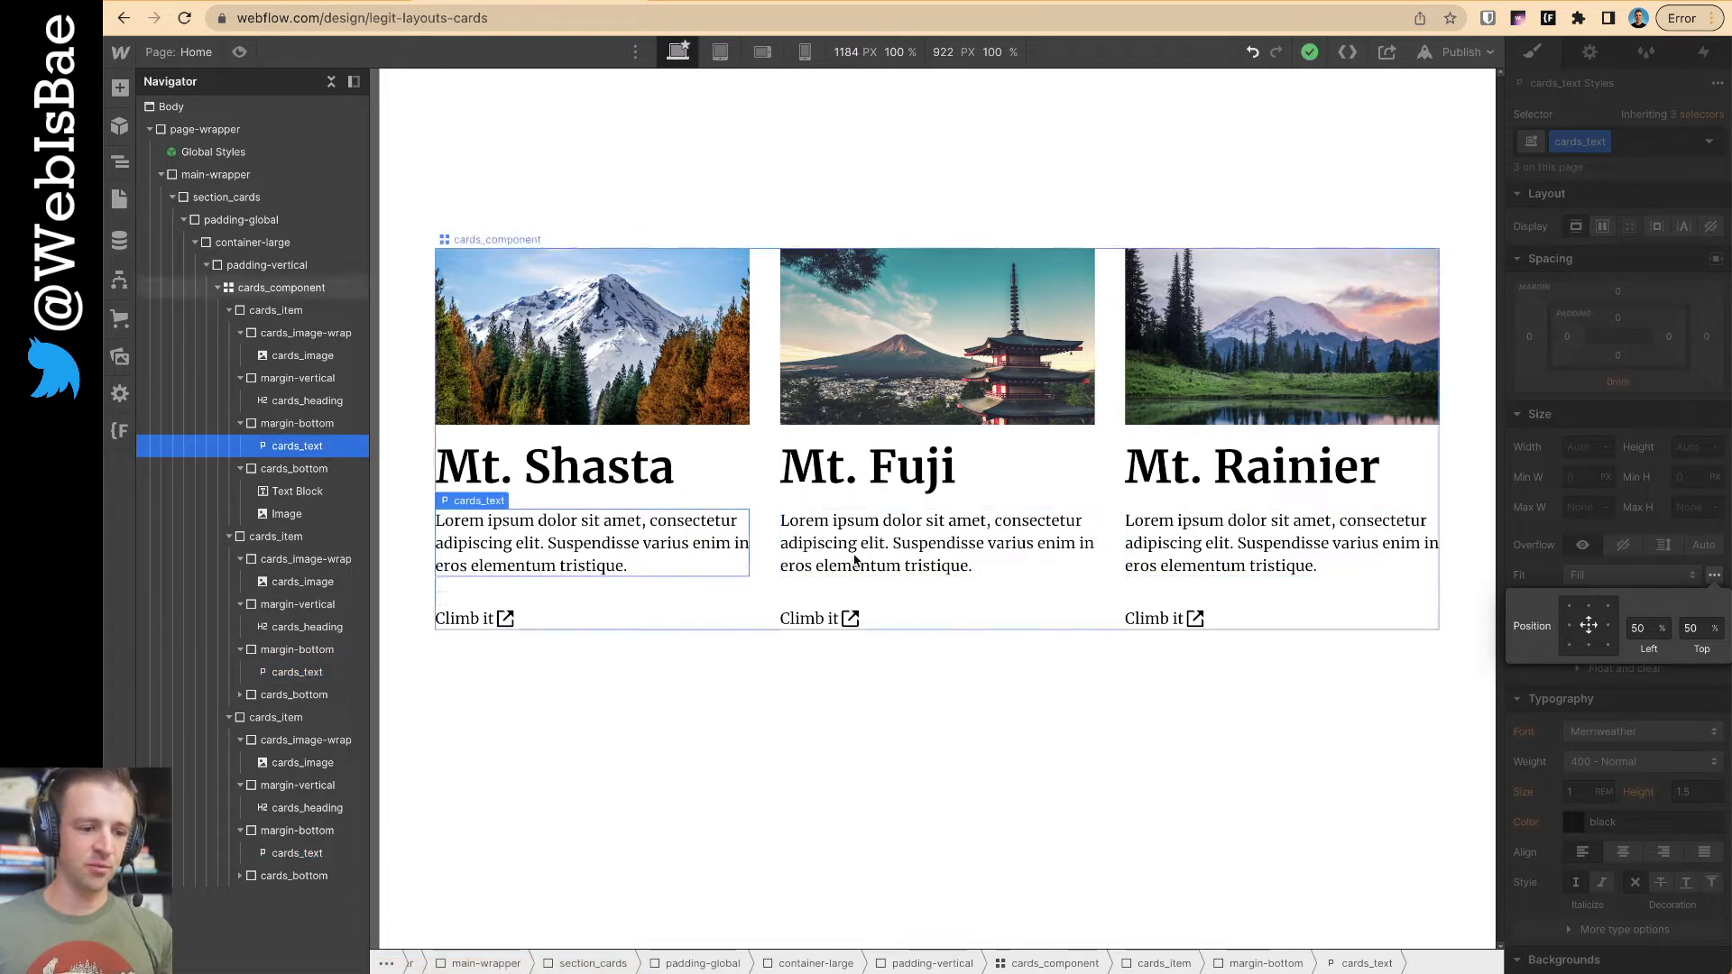
# - Lengthen the Mt. Shasta card's paragraph by copying its lorem ipsum text and pasting it again at the end
pyautogui.doubleClick(652, 561)
pyautogui.moveTo(652, 560); pyautogui.dragTo(421, 522)
pyautogui.press('super+c')
pyautogui.click(602, 542)
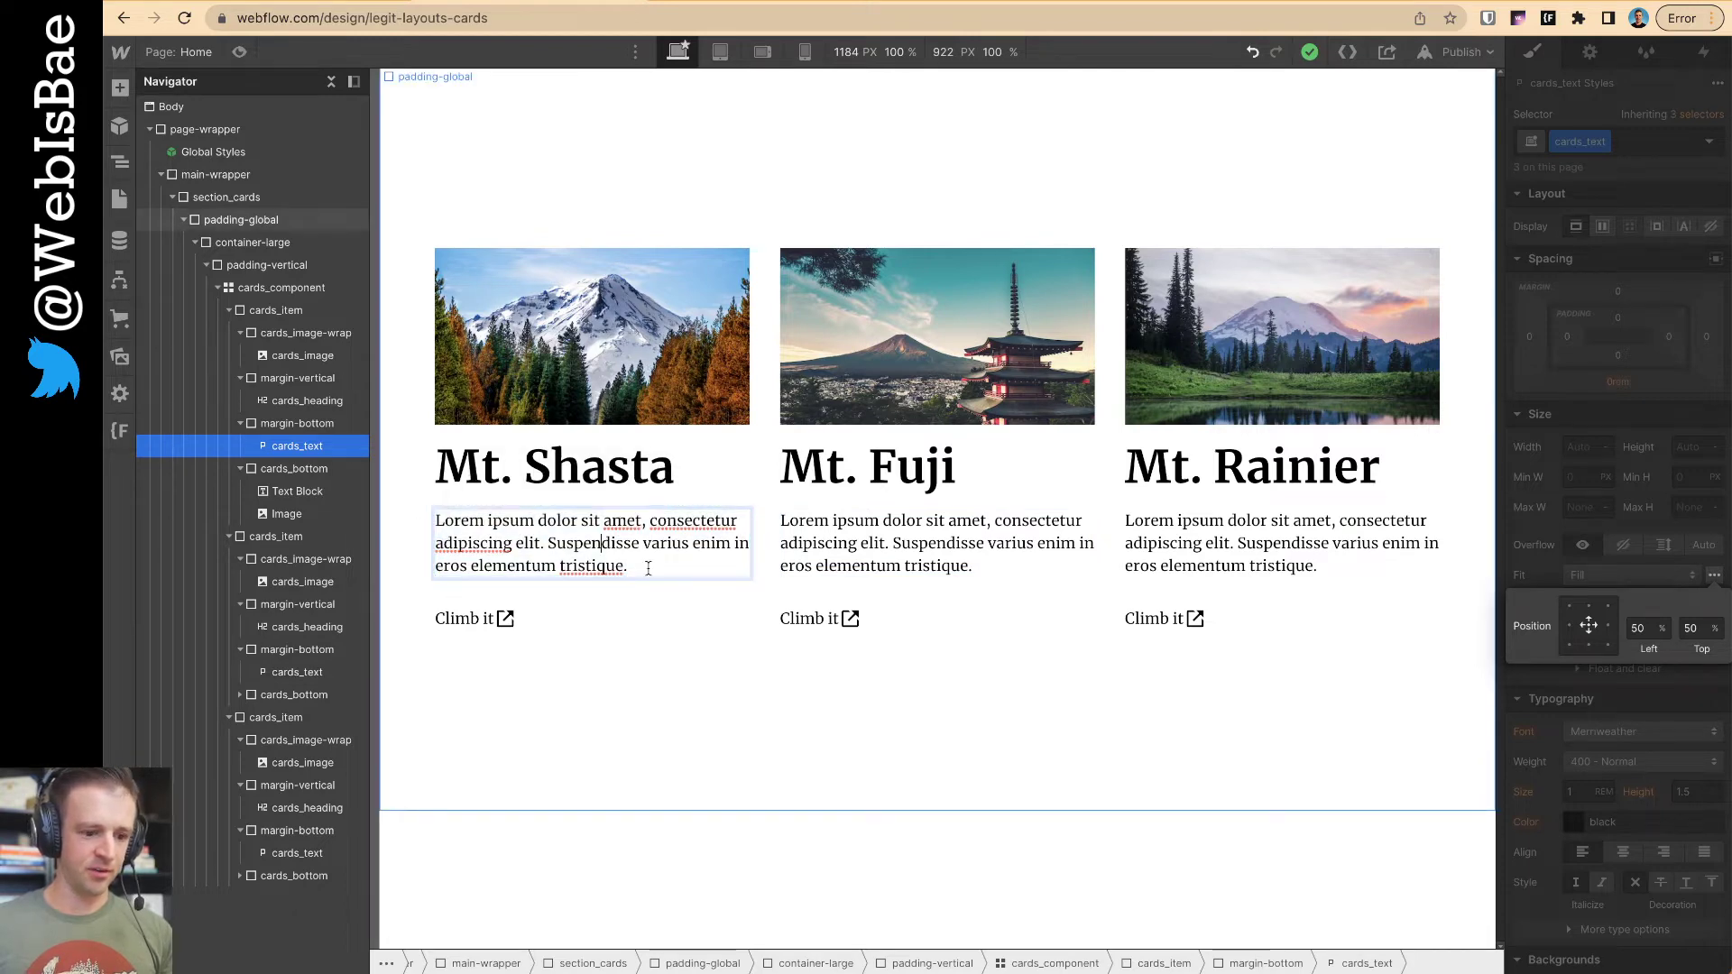
pyautogui.press('super+v')
pyautogui.click(959, 727)
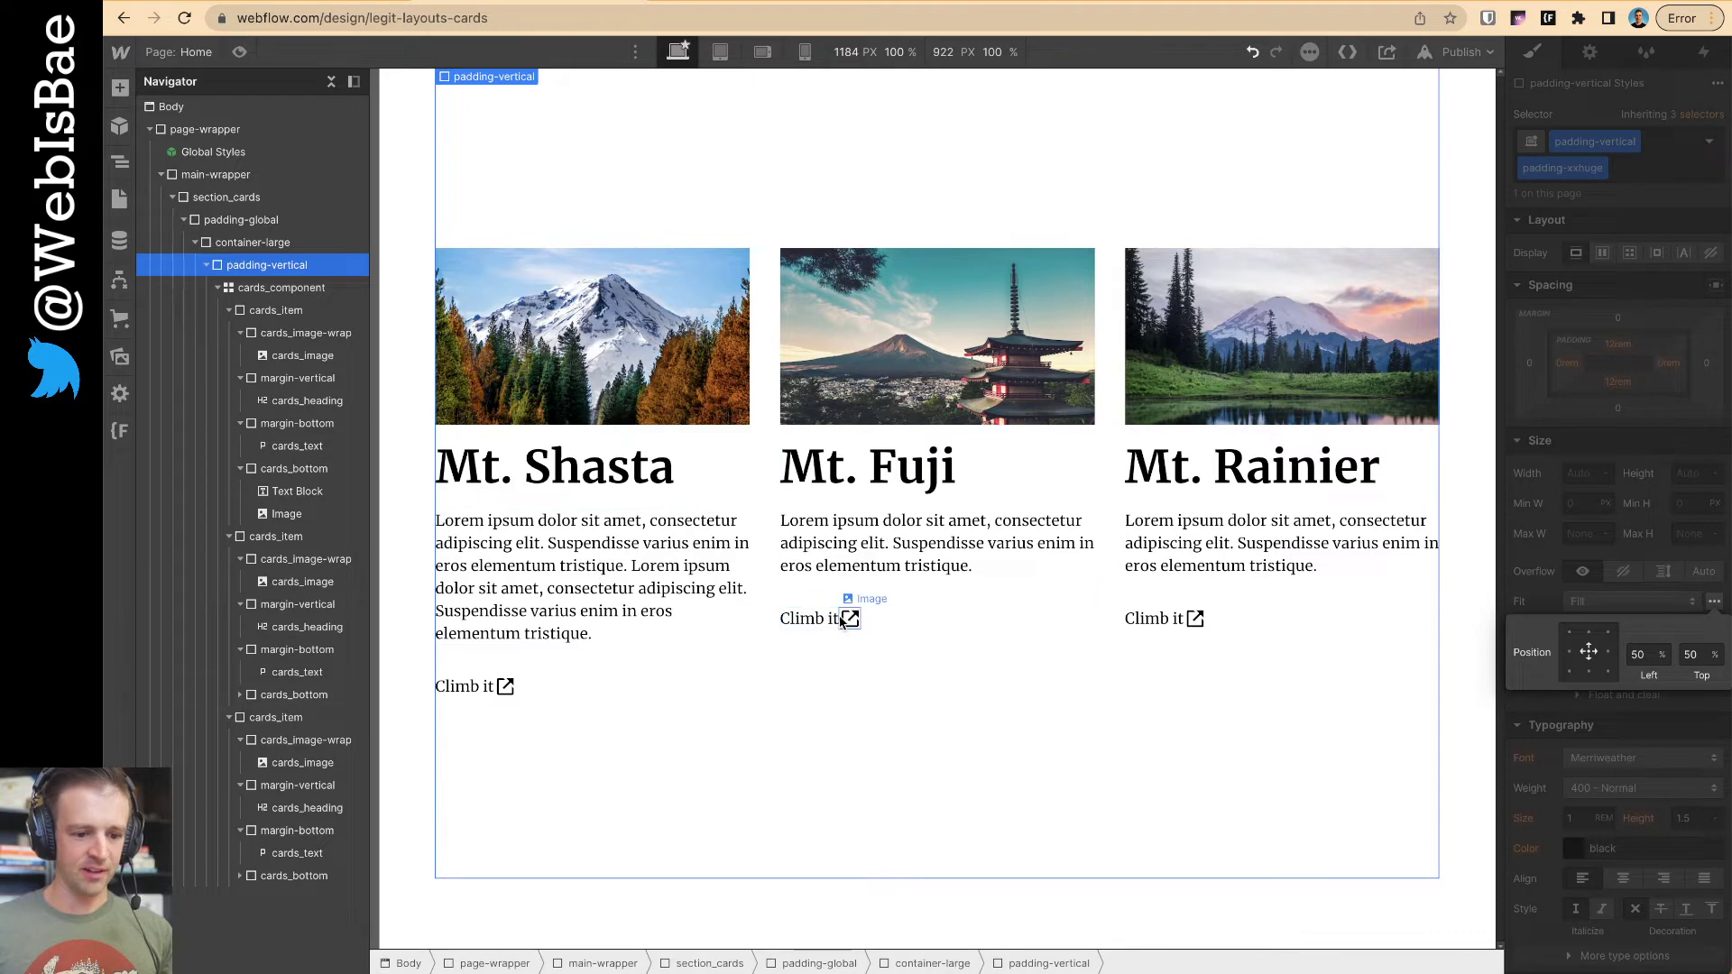
# - Set the cards_item class to a flex layout with vertical direction
pyautogui.click(527, 613)
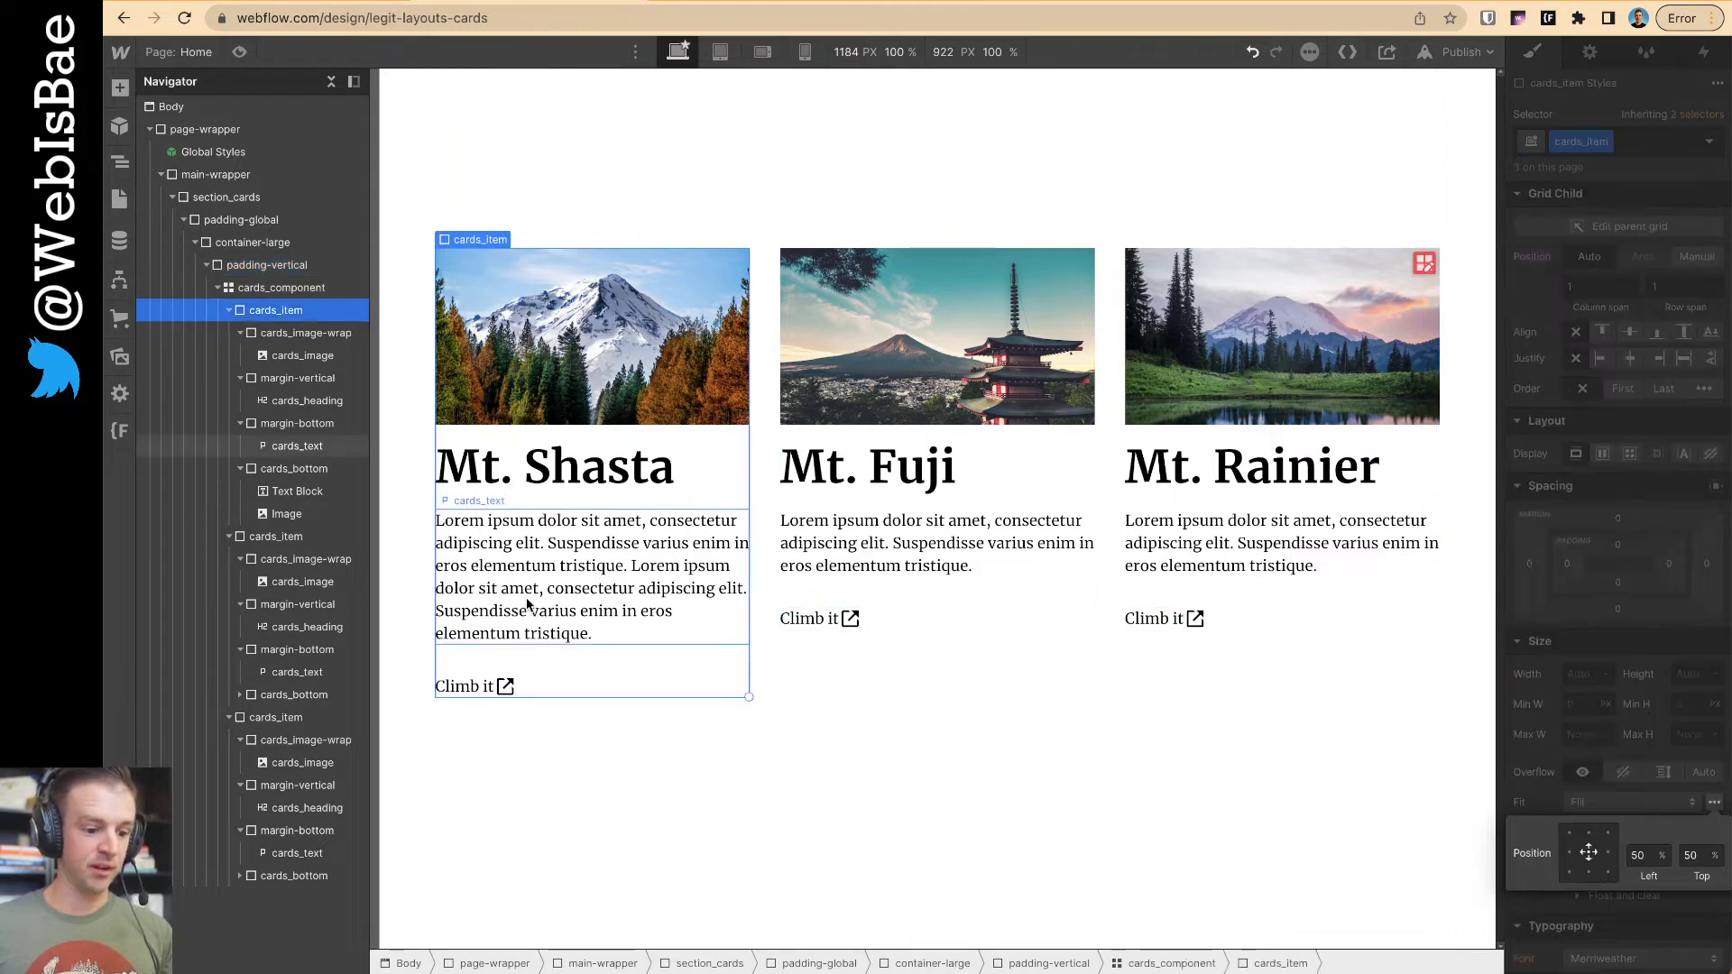
pyautogui.click(260, 313)
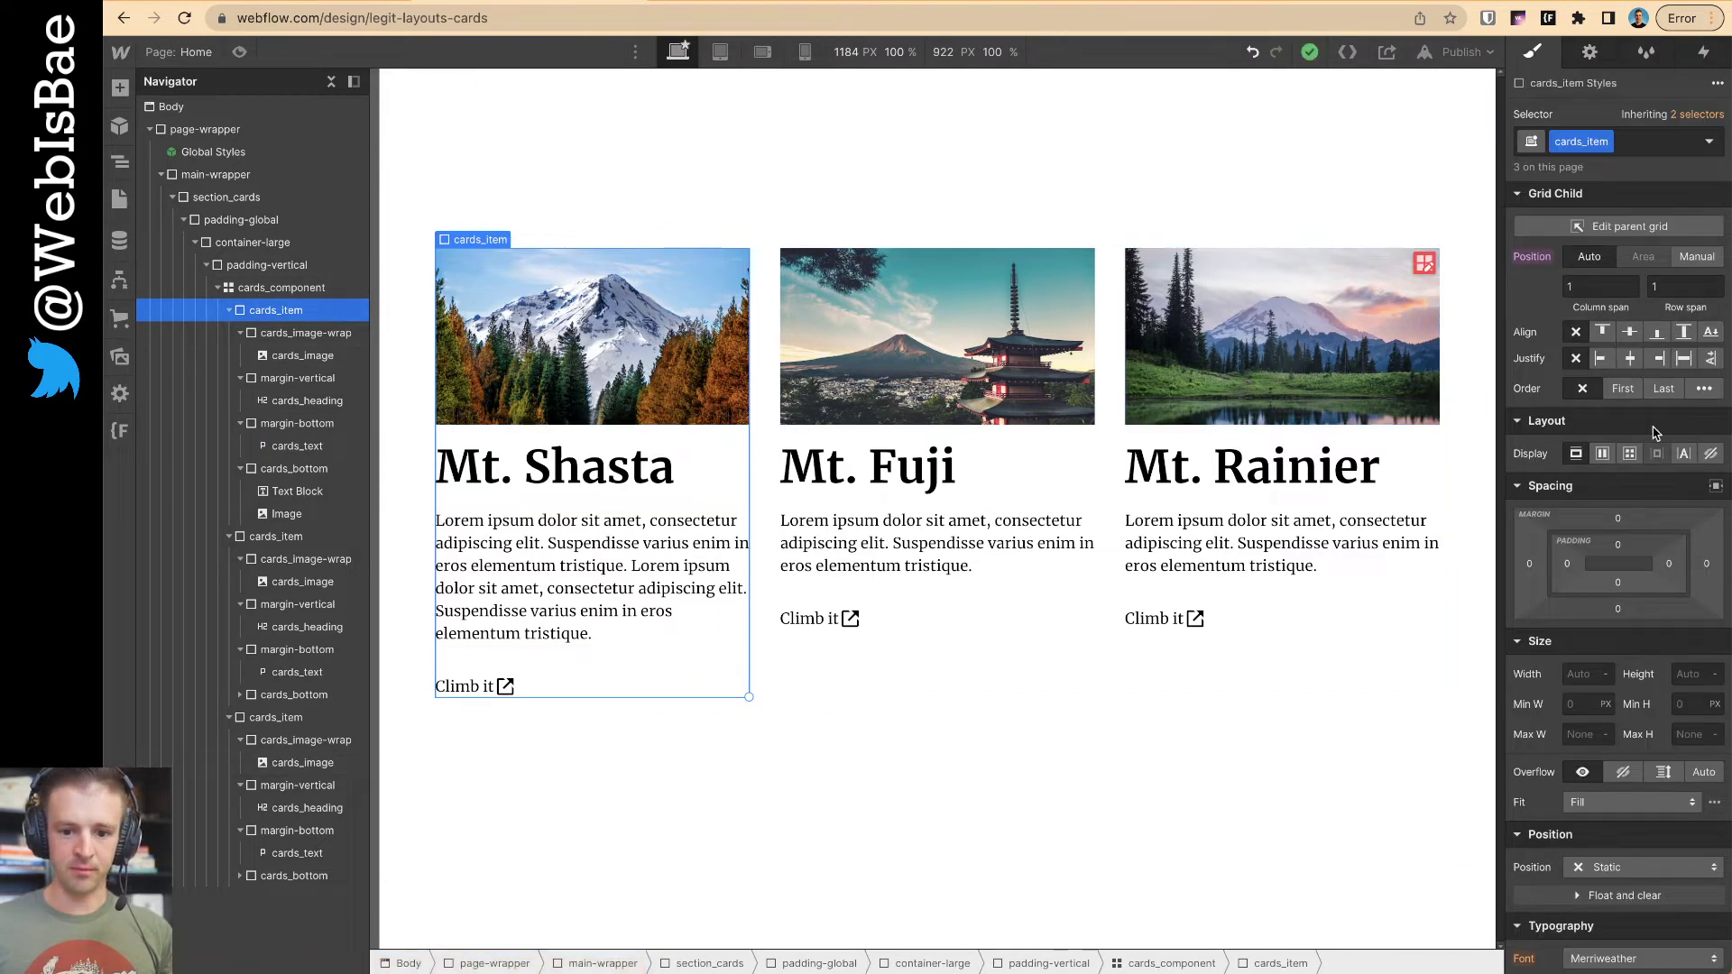
pyautogui.click(1603, 455)
pyautogui.click(1663, 499)
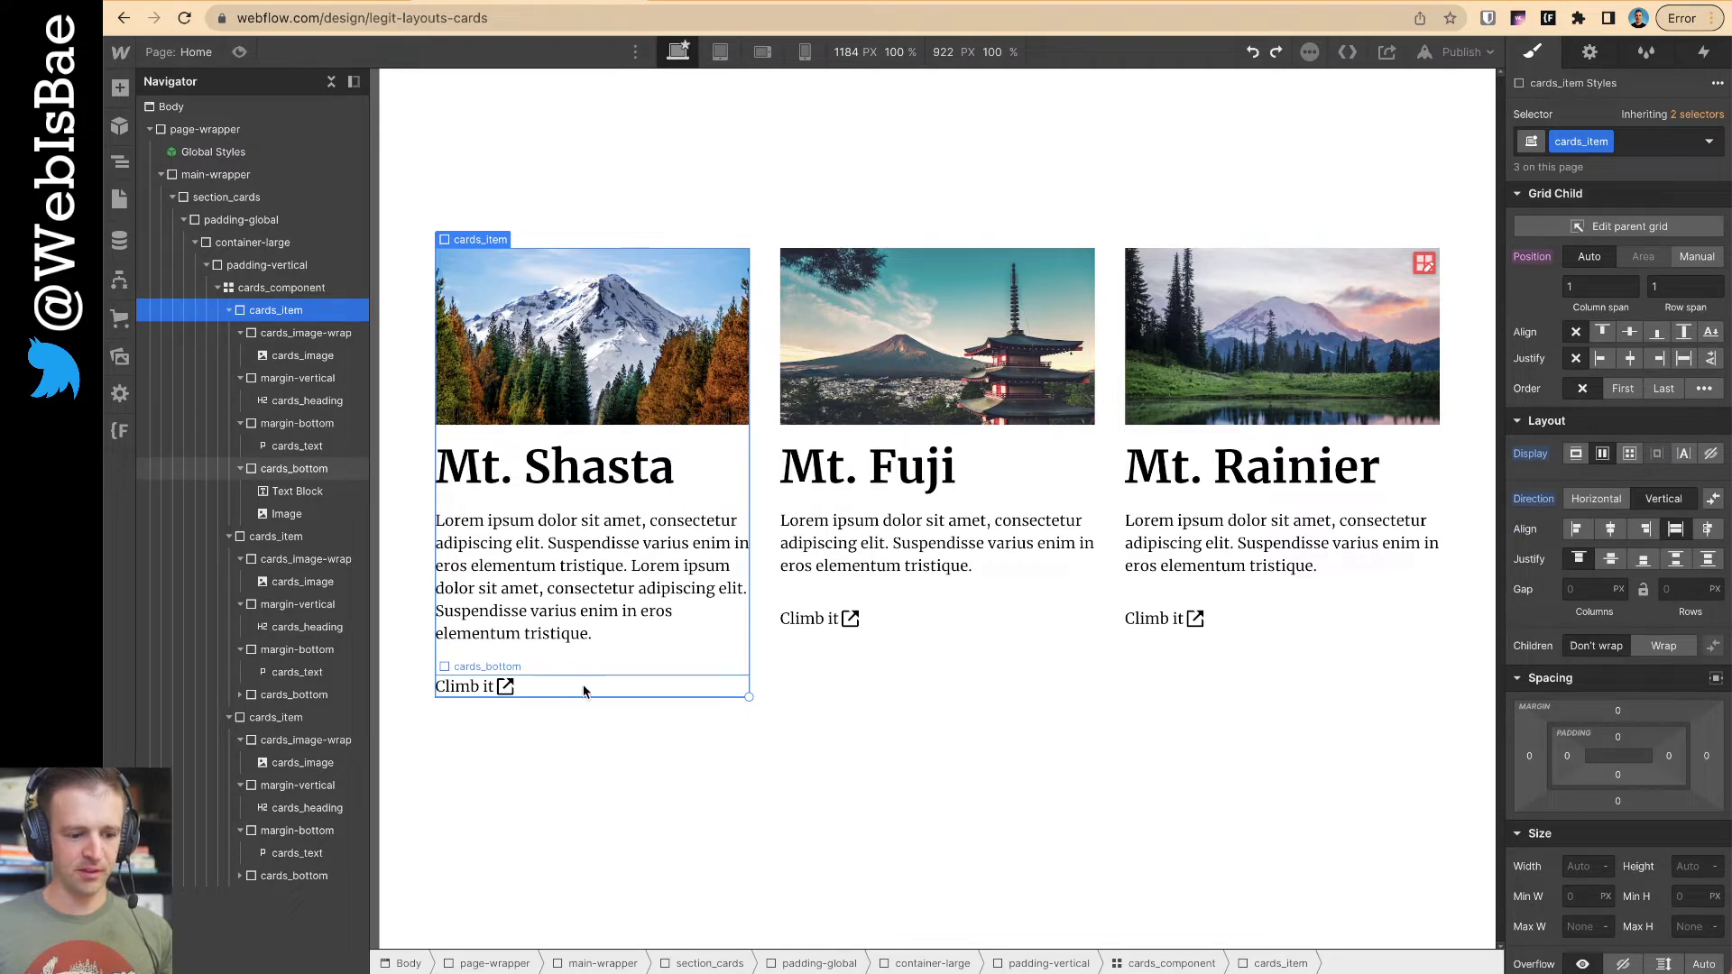
# - Align the cards_item children to the start and set the top margin of cards_bottom to Auto
pyautogui.click(1585, 531)
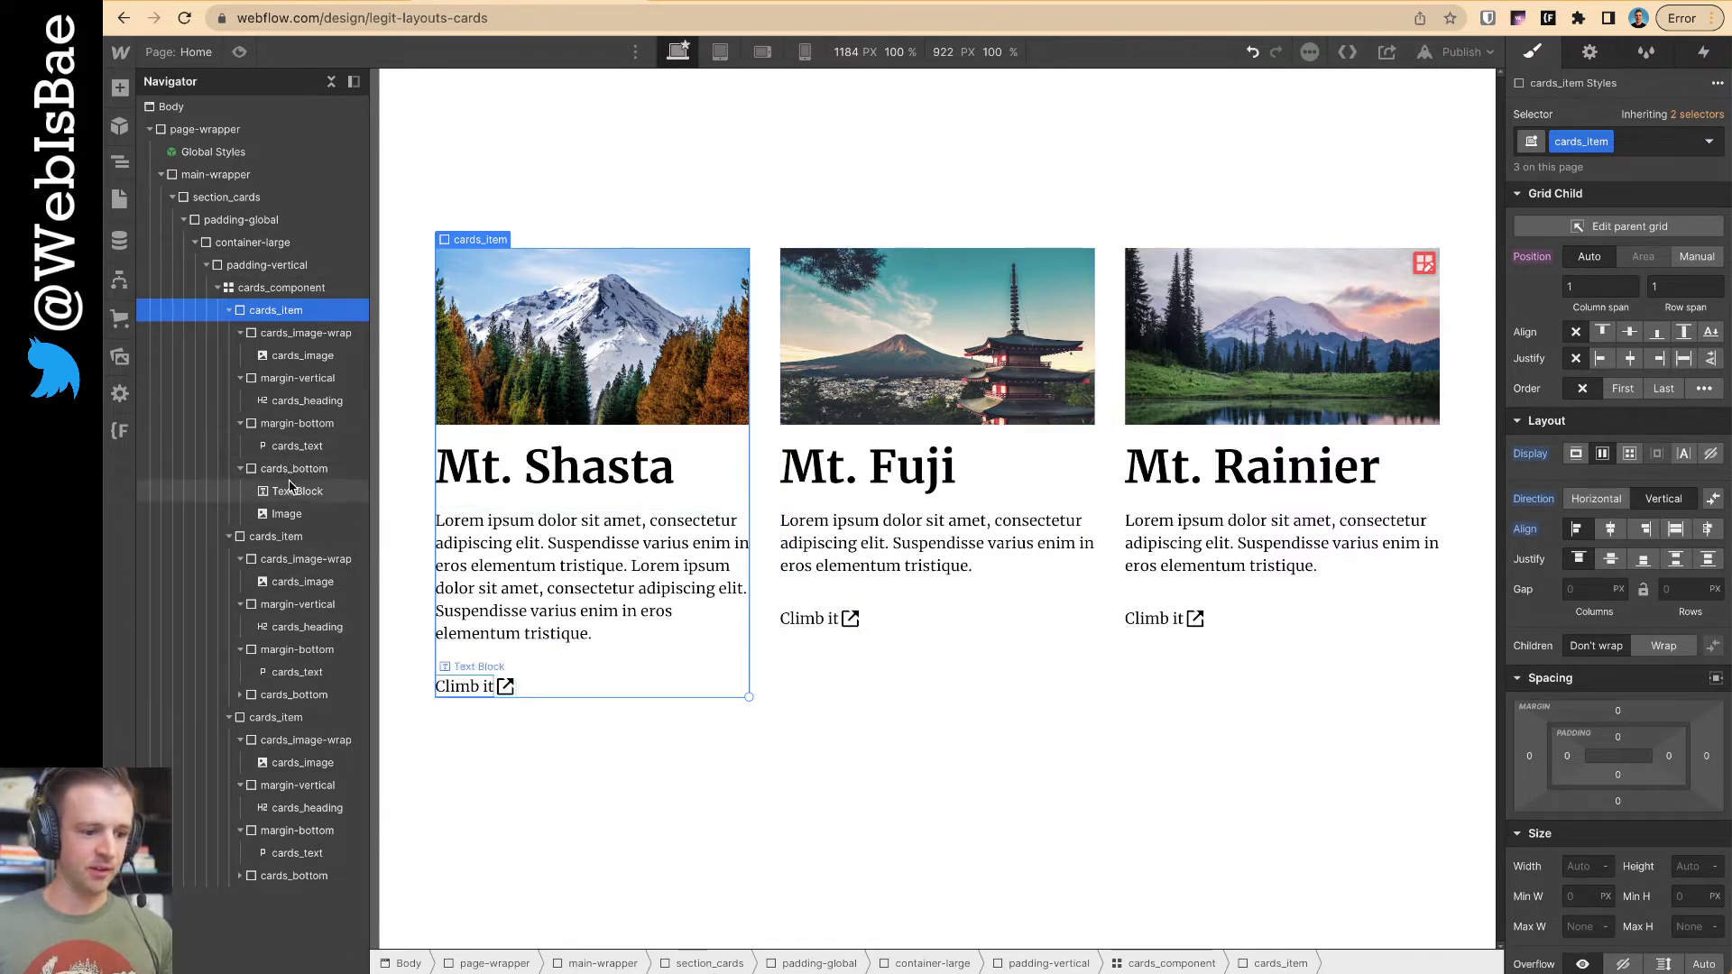
pyautogui.click(291, 470)
pyautogui.click(1618, 577)
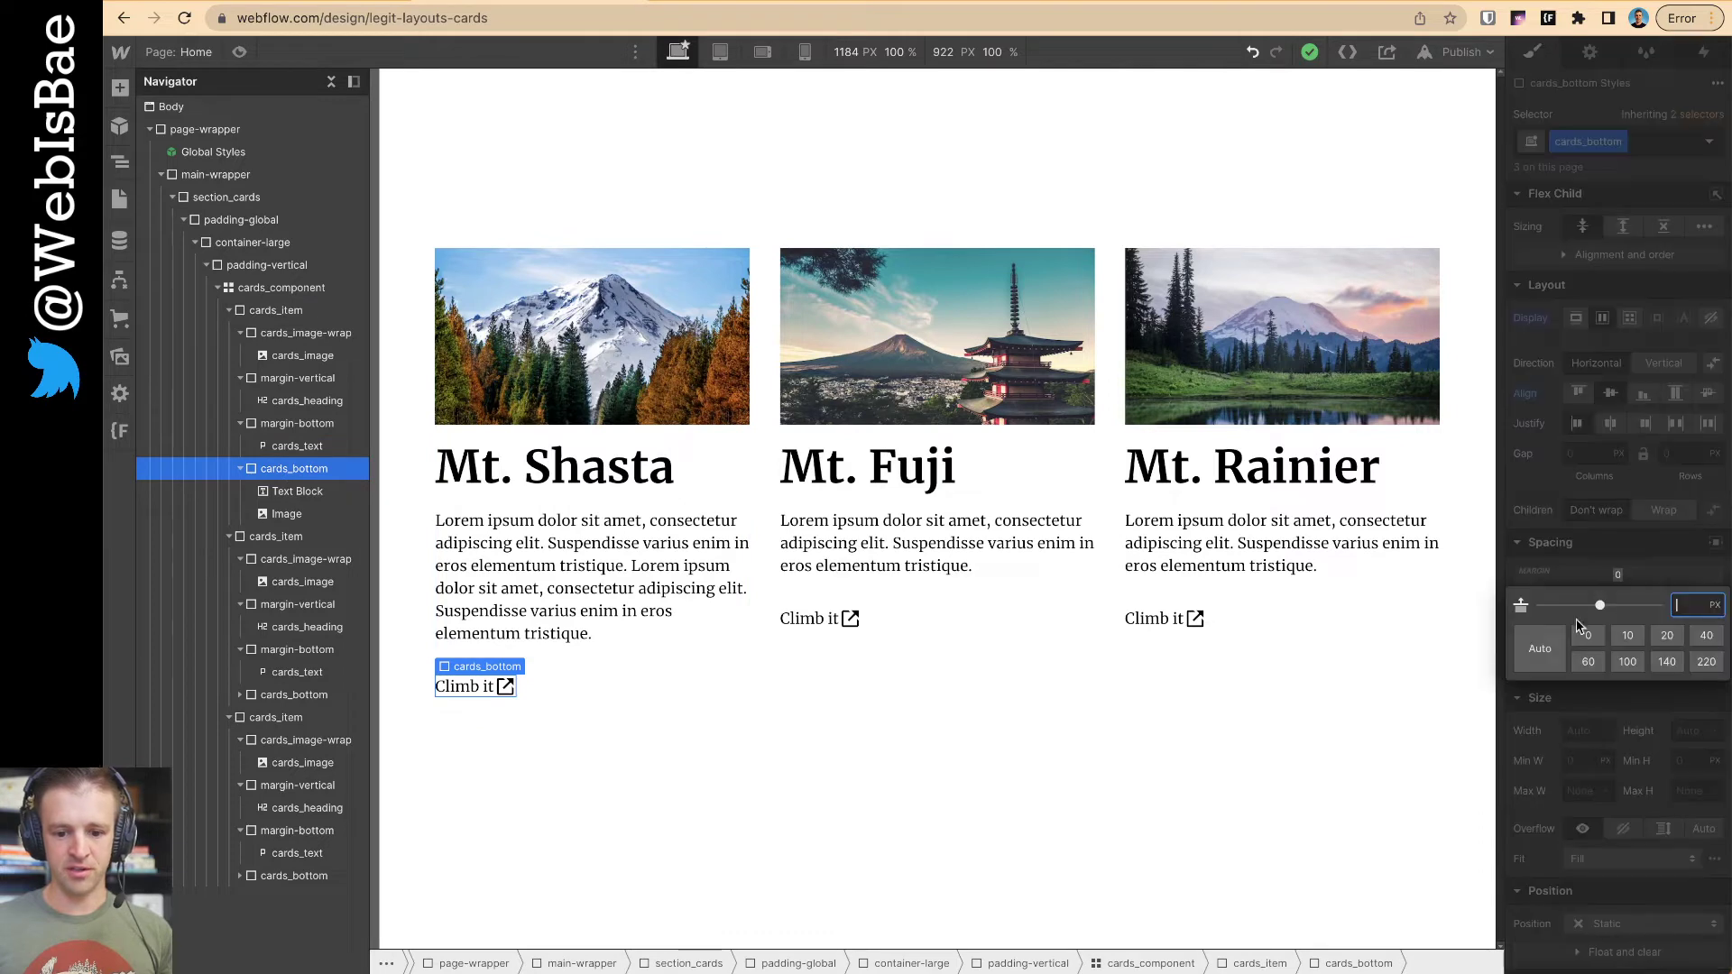
pyautogui.click(1543, 648)
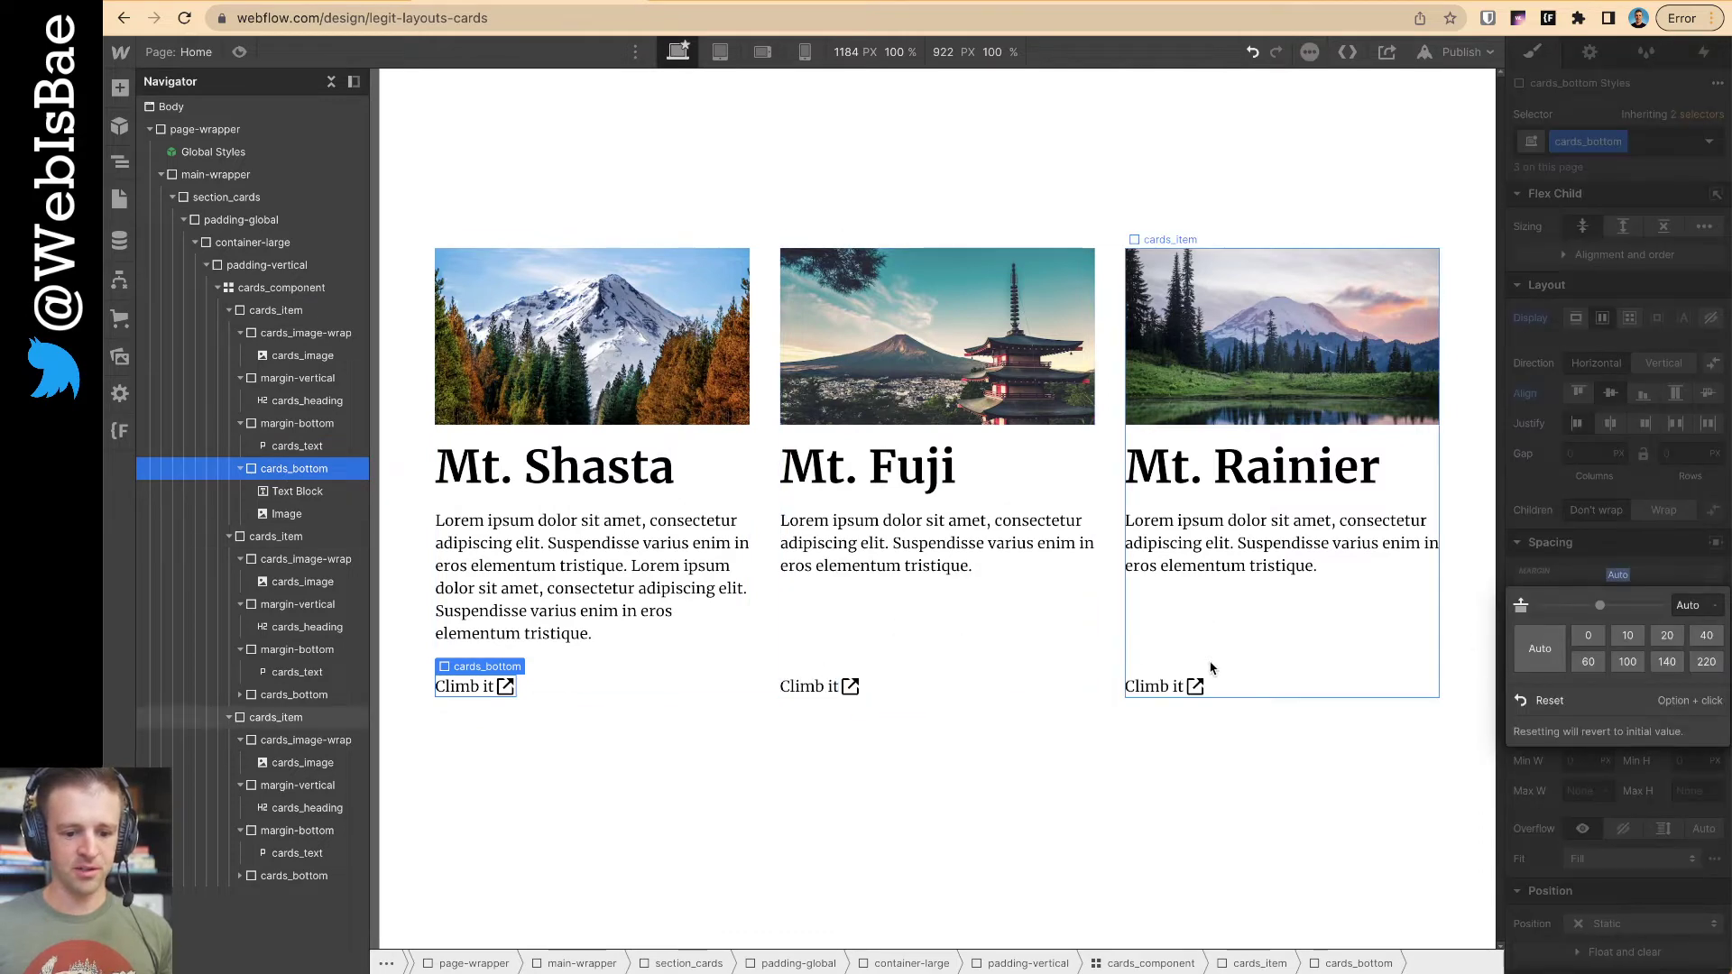
pyautogui.click(1162, 831)
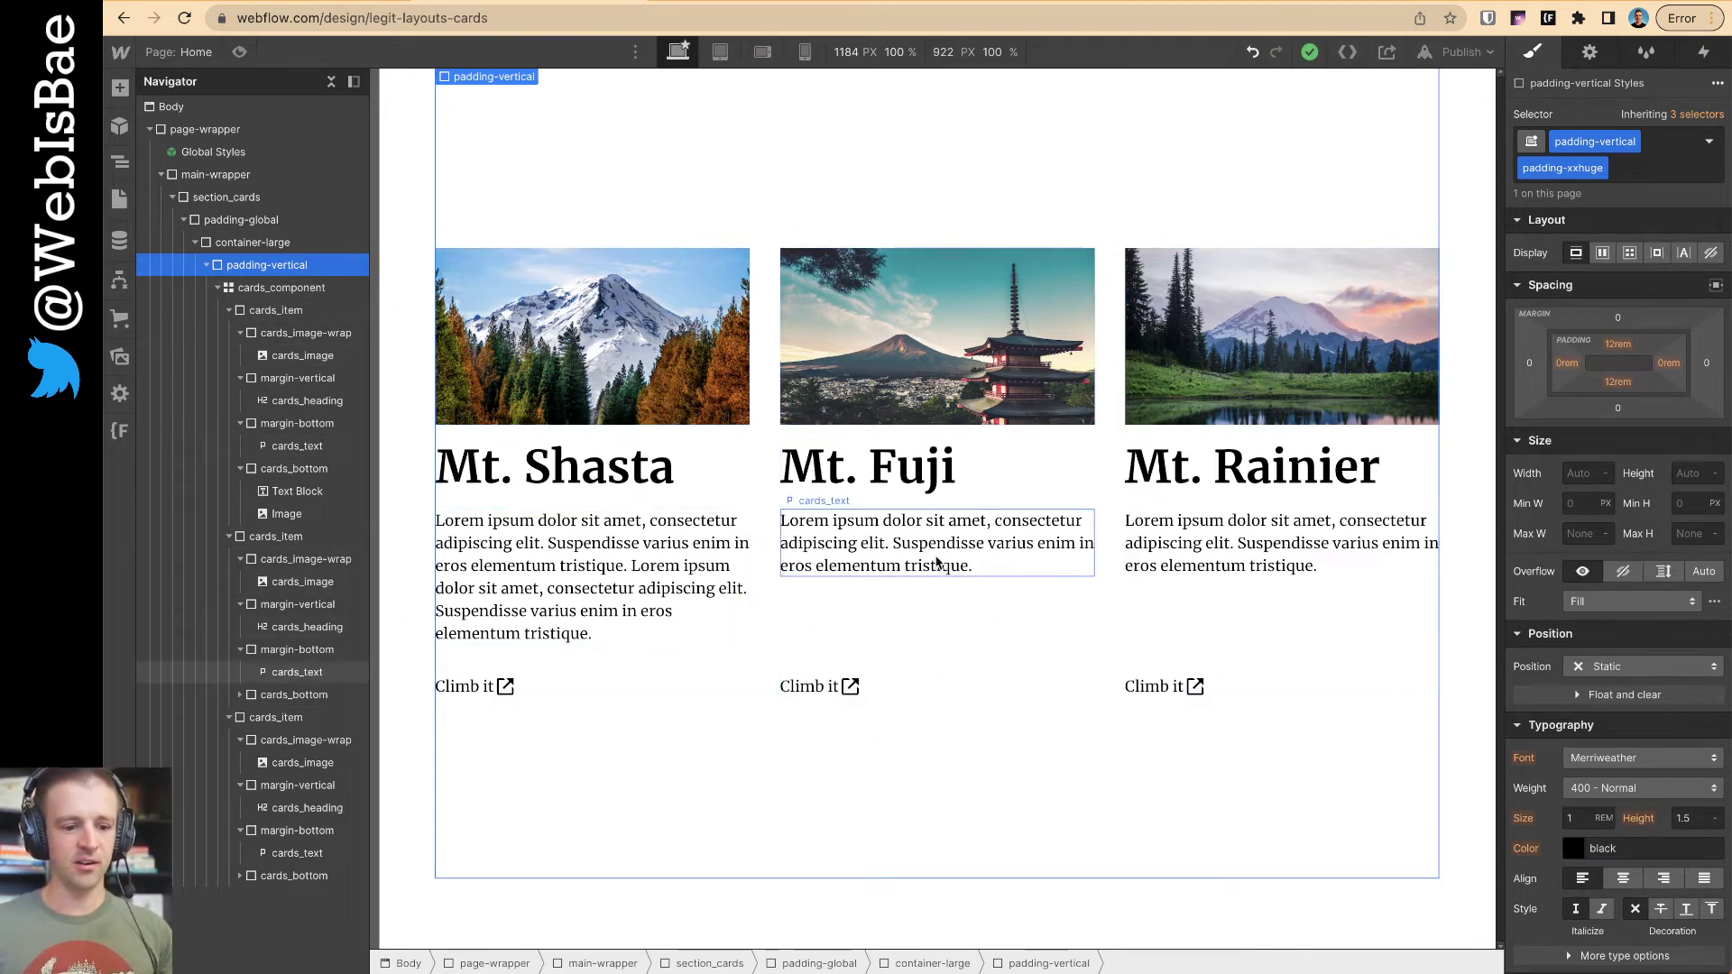
# - Give the cards_item class a light grey background colour, #f1f1f1
pyautogui.click(693, 666)
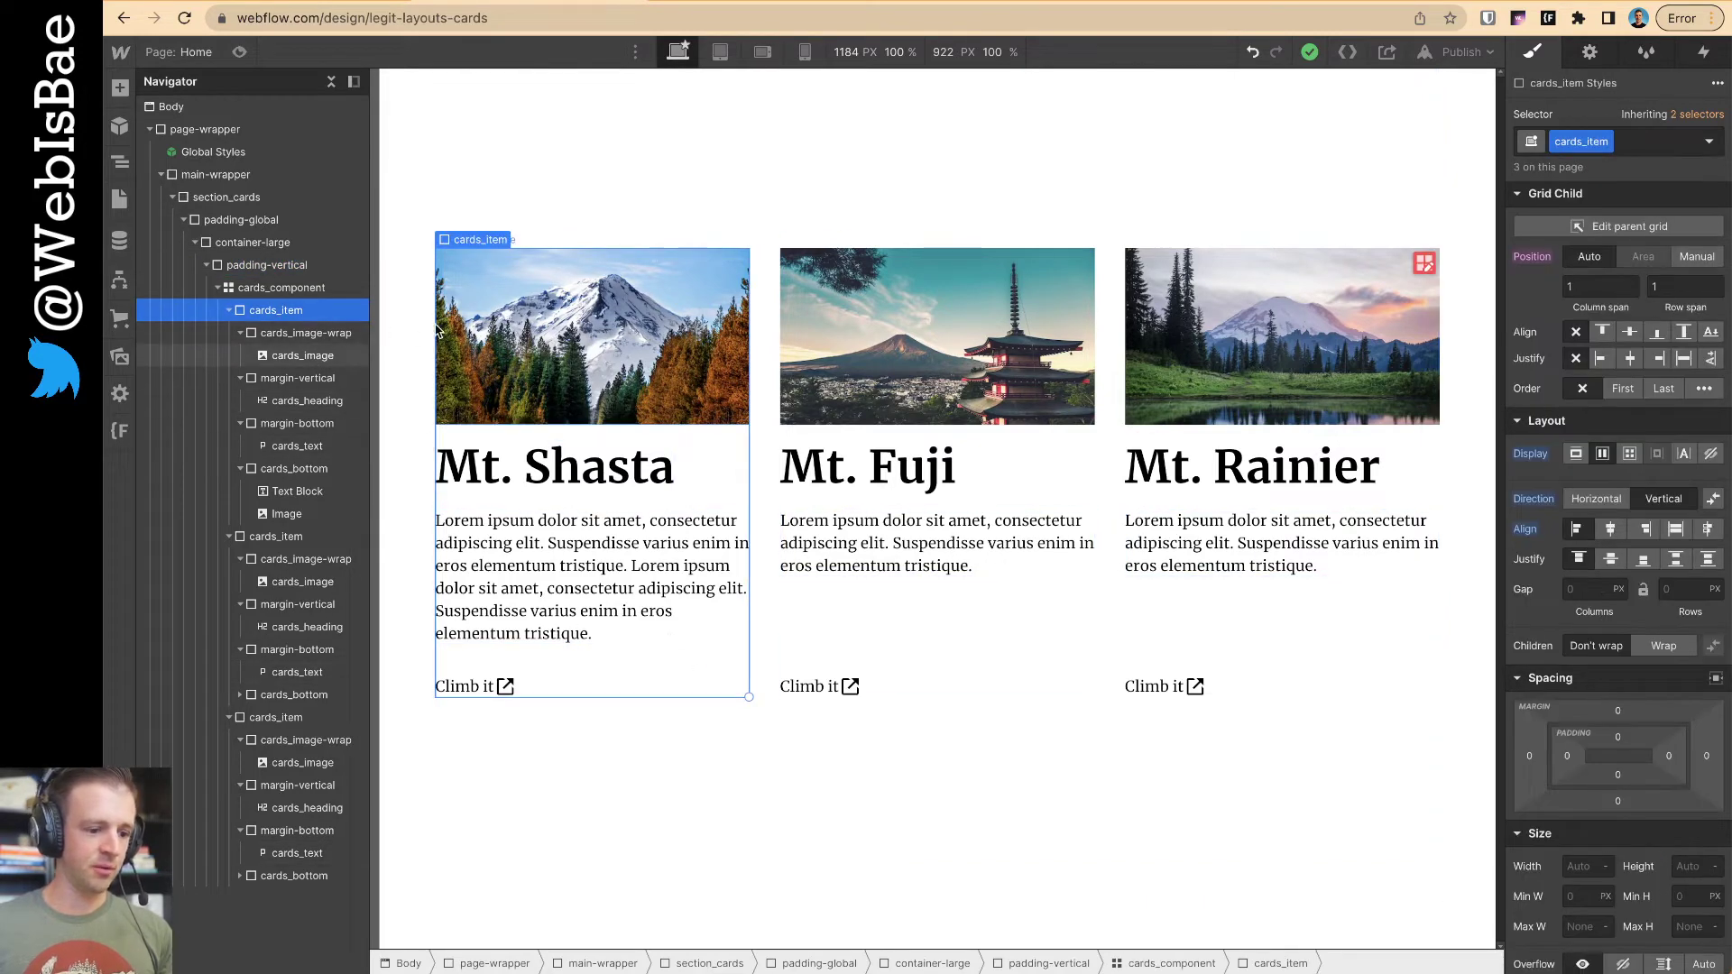
pyautogui.scroll(-1, 1590, 710)
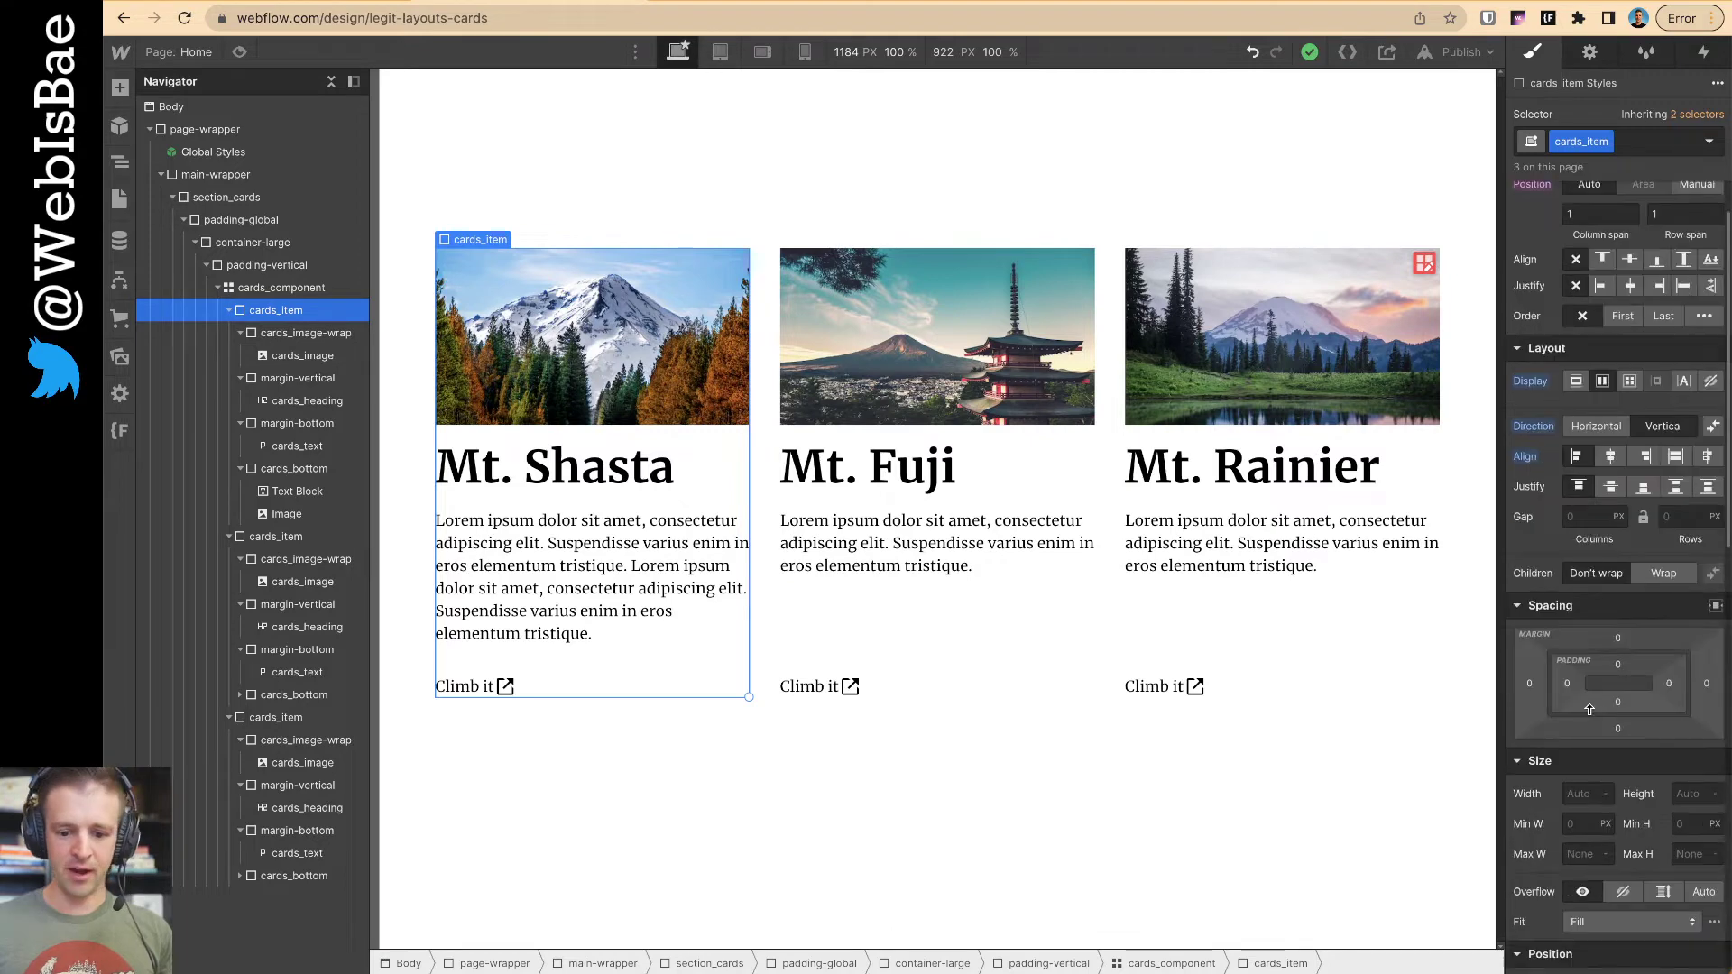
pyautogui.scroll(-10, 1590, 710)
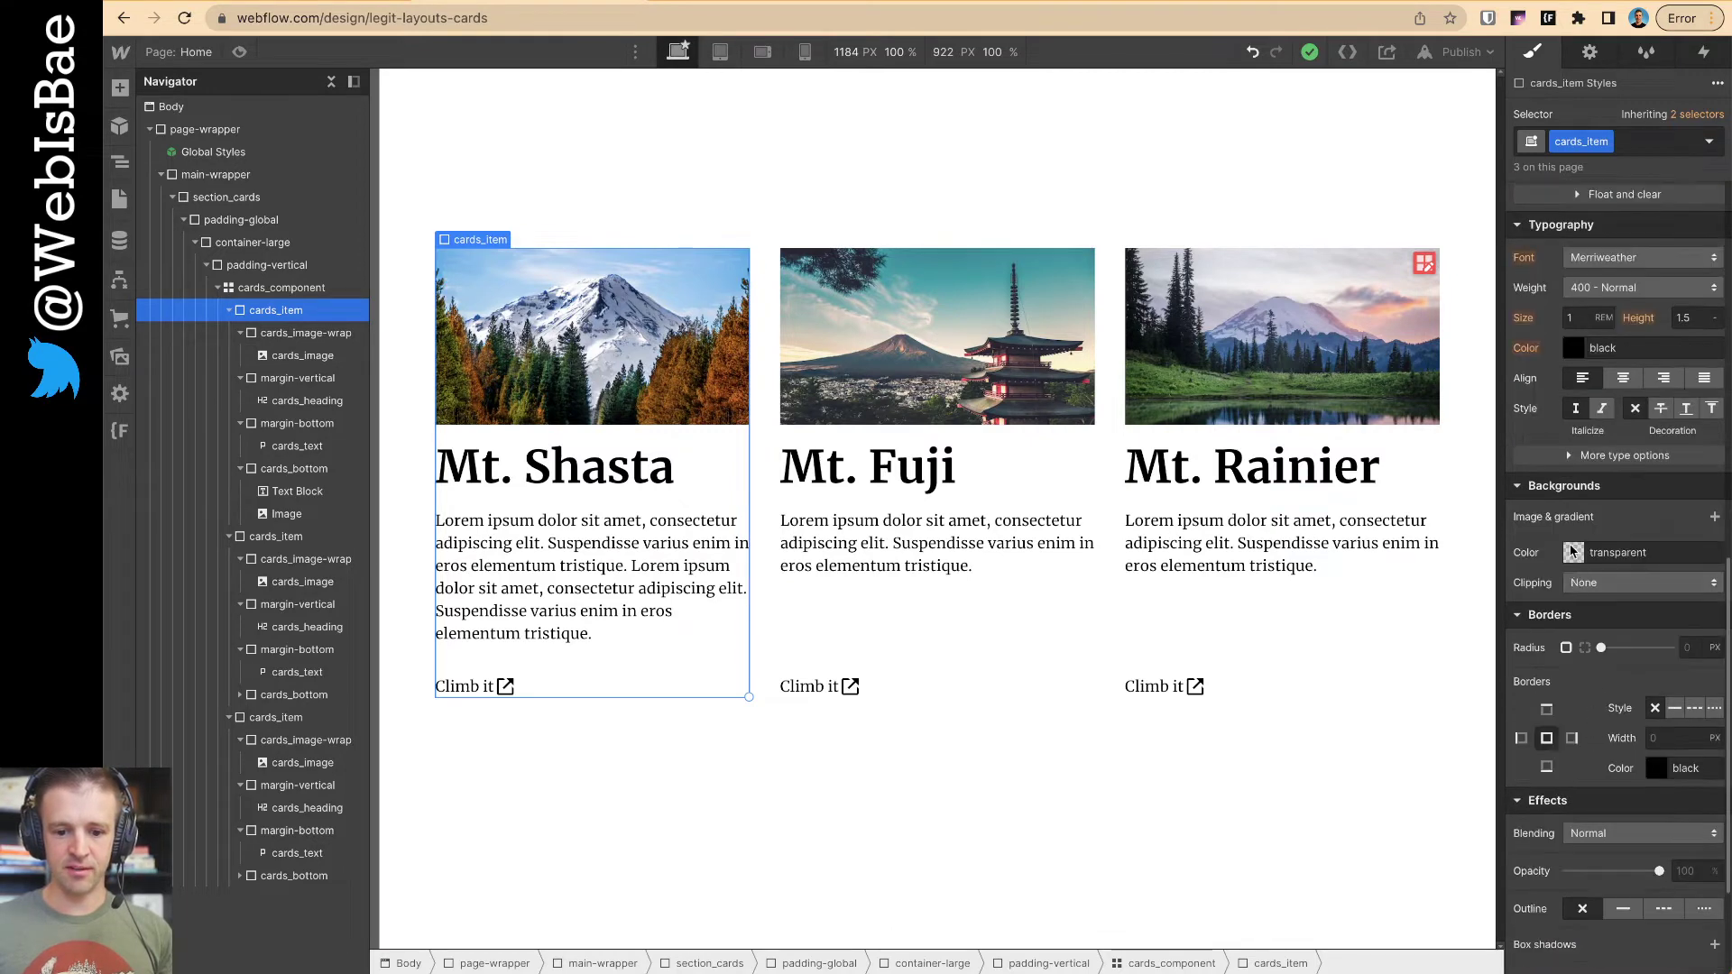
pyautogui.click(1571, 552)
pyautogui.moveTo(1534, 595); pyautogui.dragTo(1495, 583)
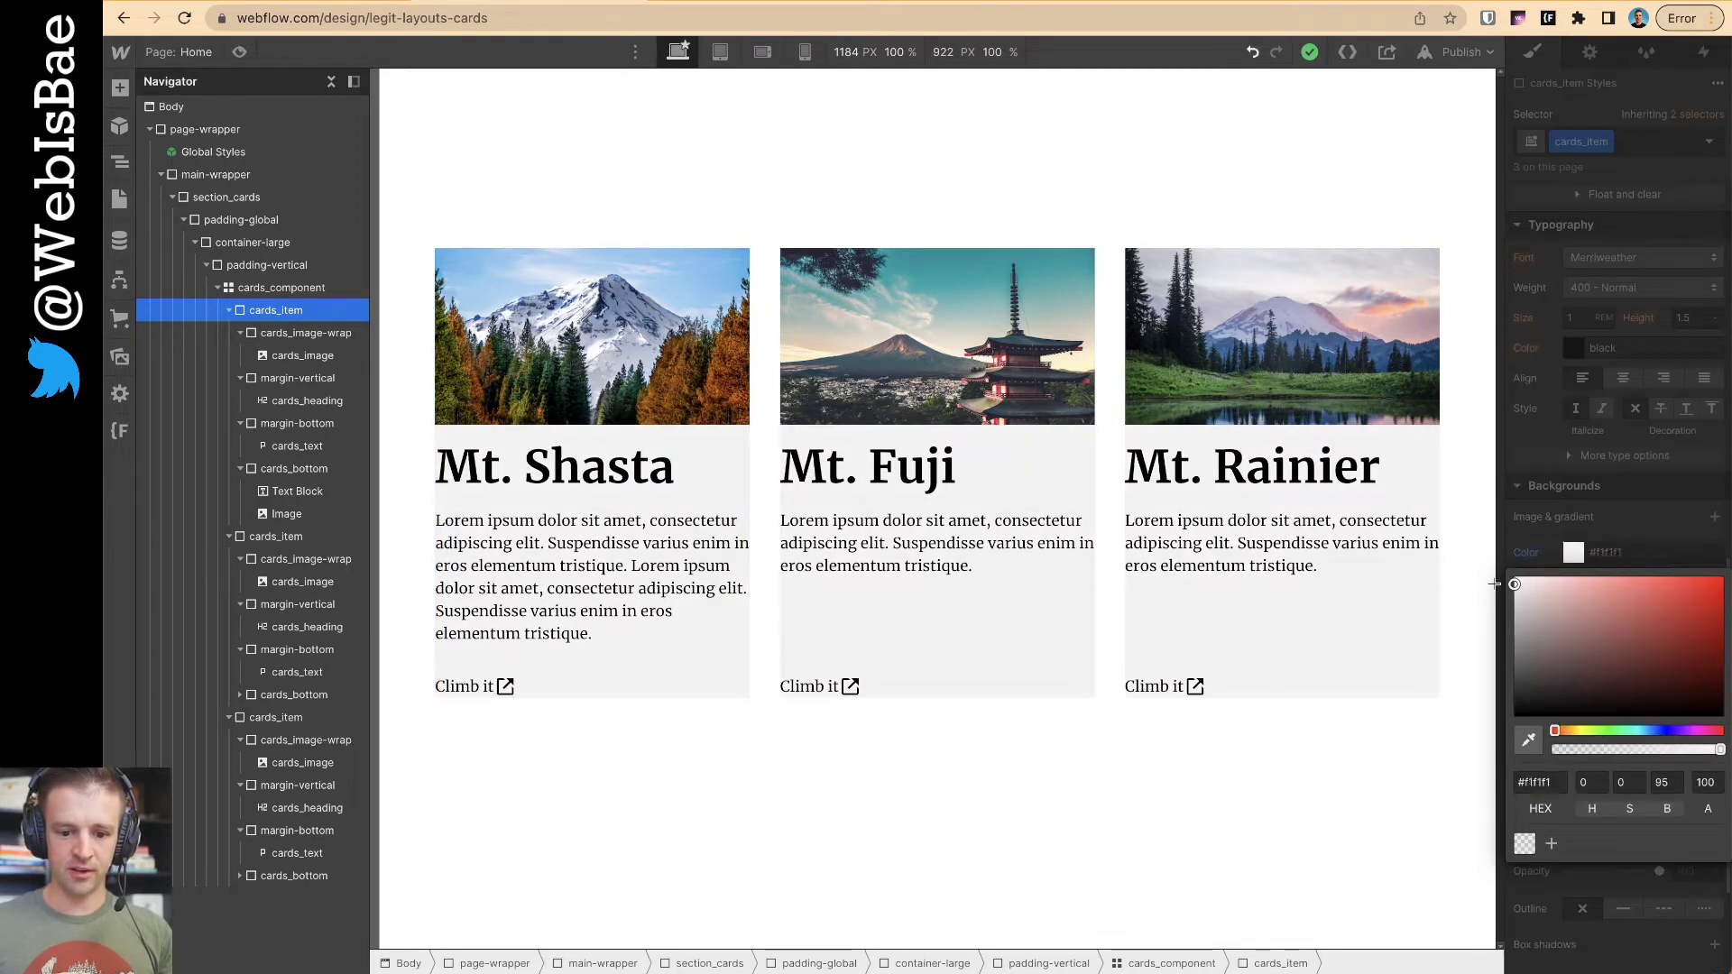
pyautogui.click(975, 716)
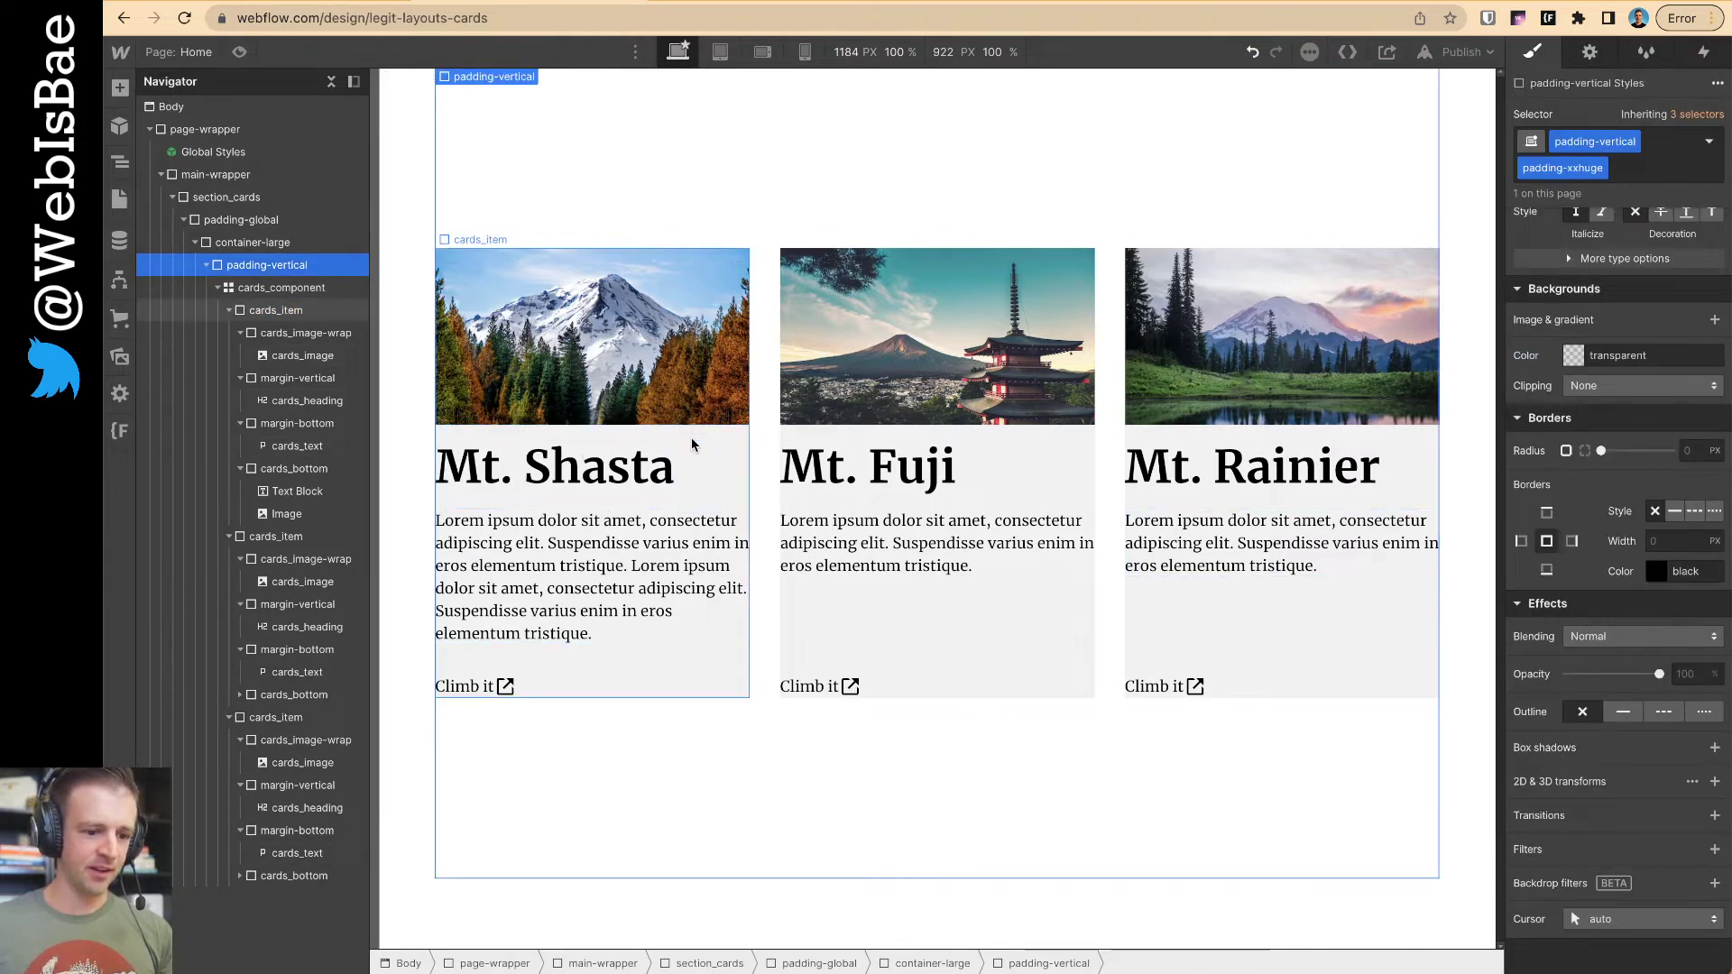
# - Set the cards_item padding to 1rem on all four sides
pyautogui.click(325, 312)
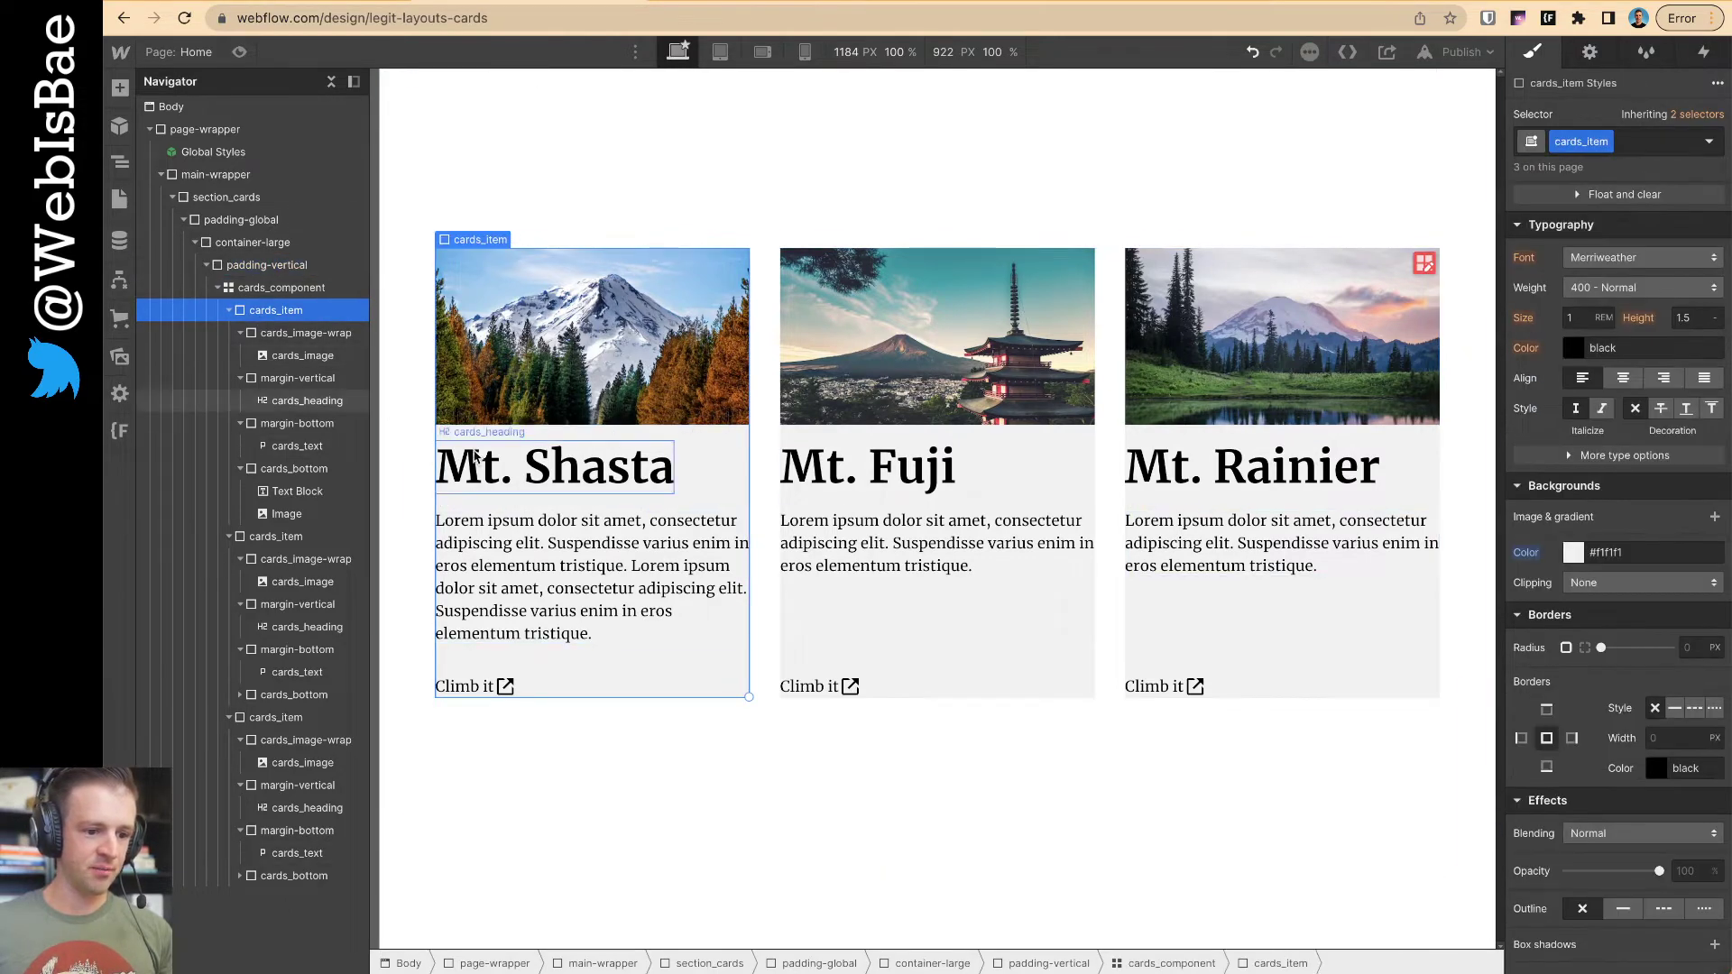
pyautogui.scroll(10, 1614, 724)
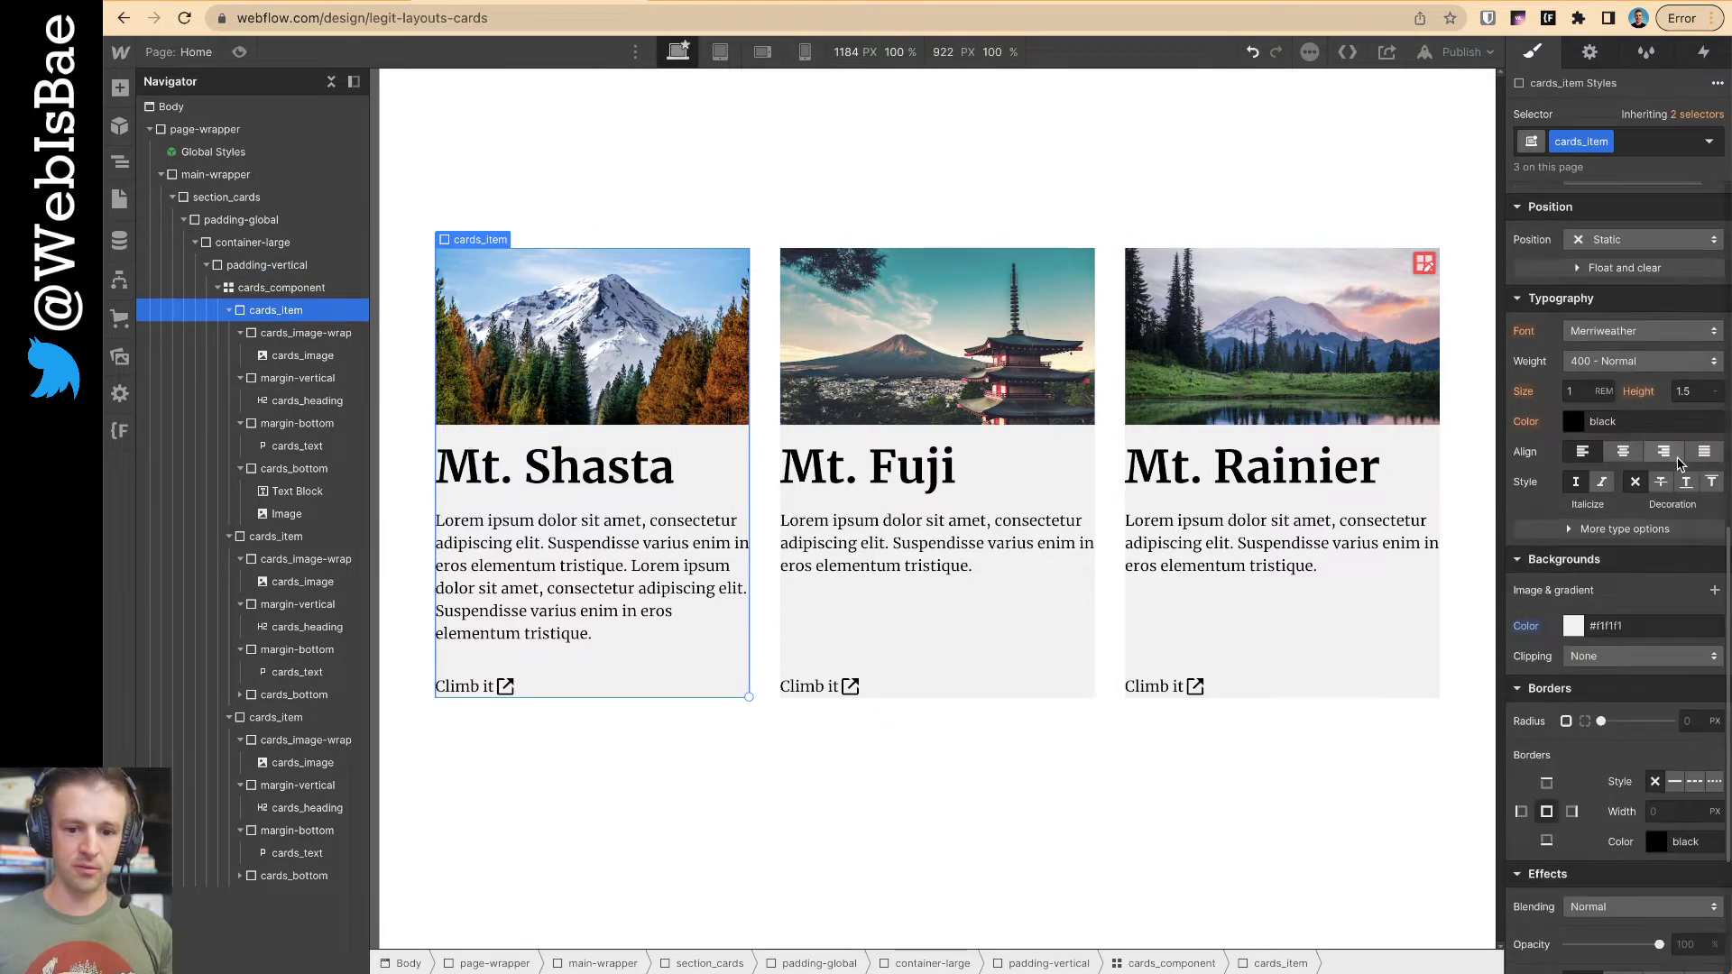
pyautogui.click(1616, 733)
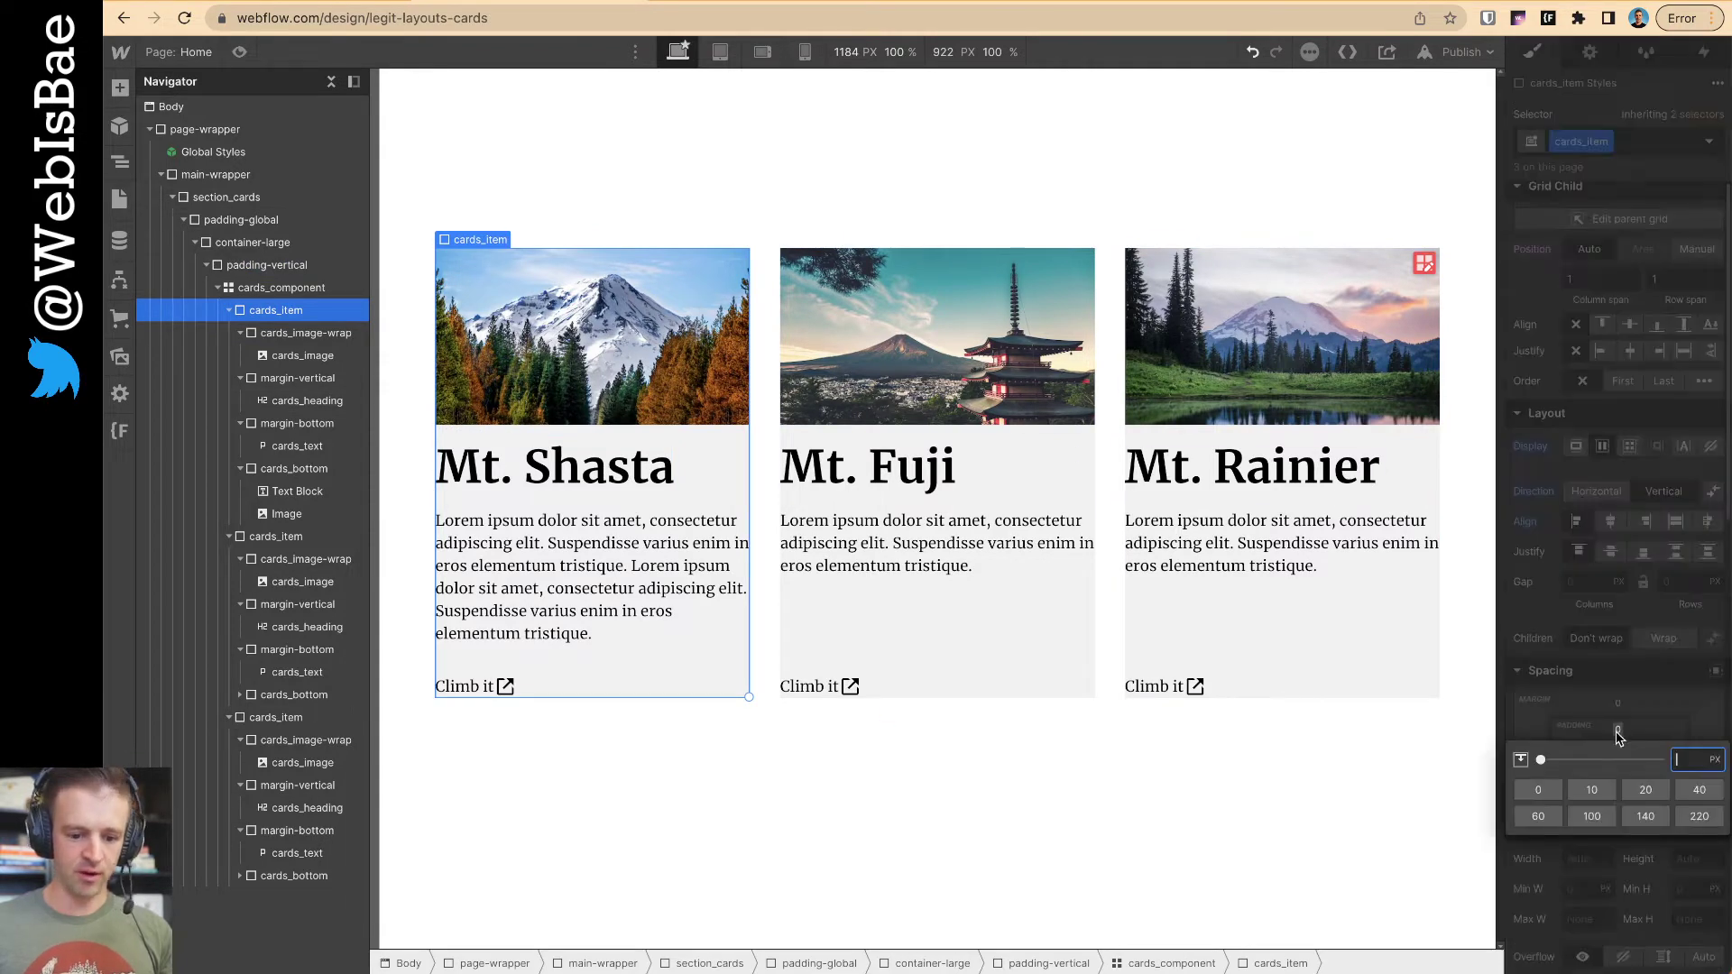
pyautogui.press('Return')
pyautogui.moveTo(1616, 734); pyautogui.dragTo(1618, 731)
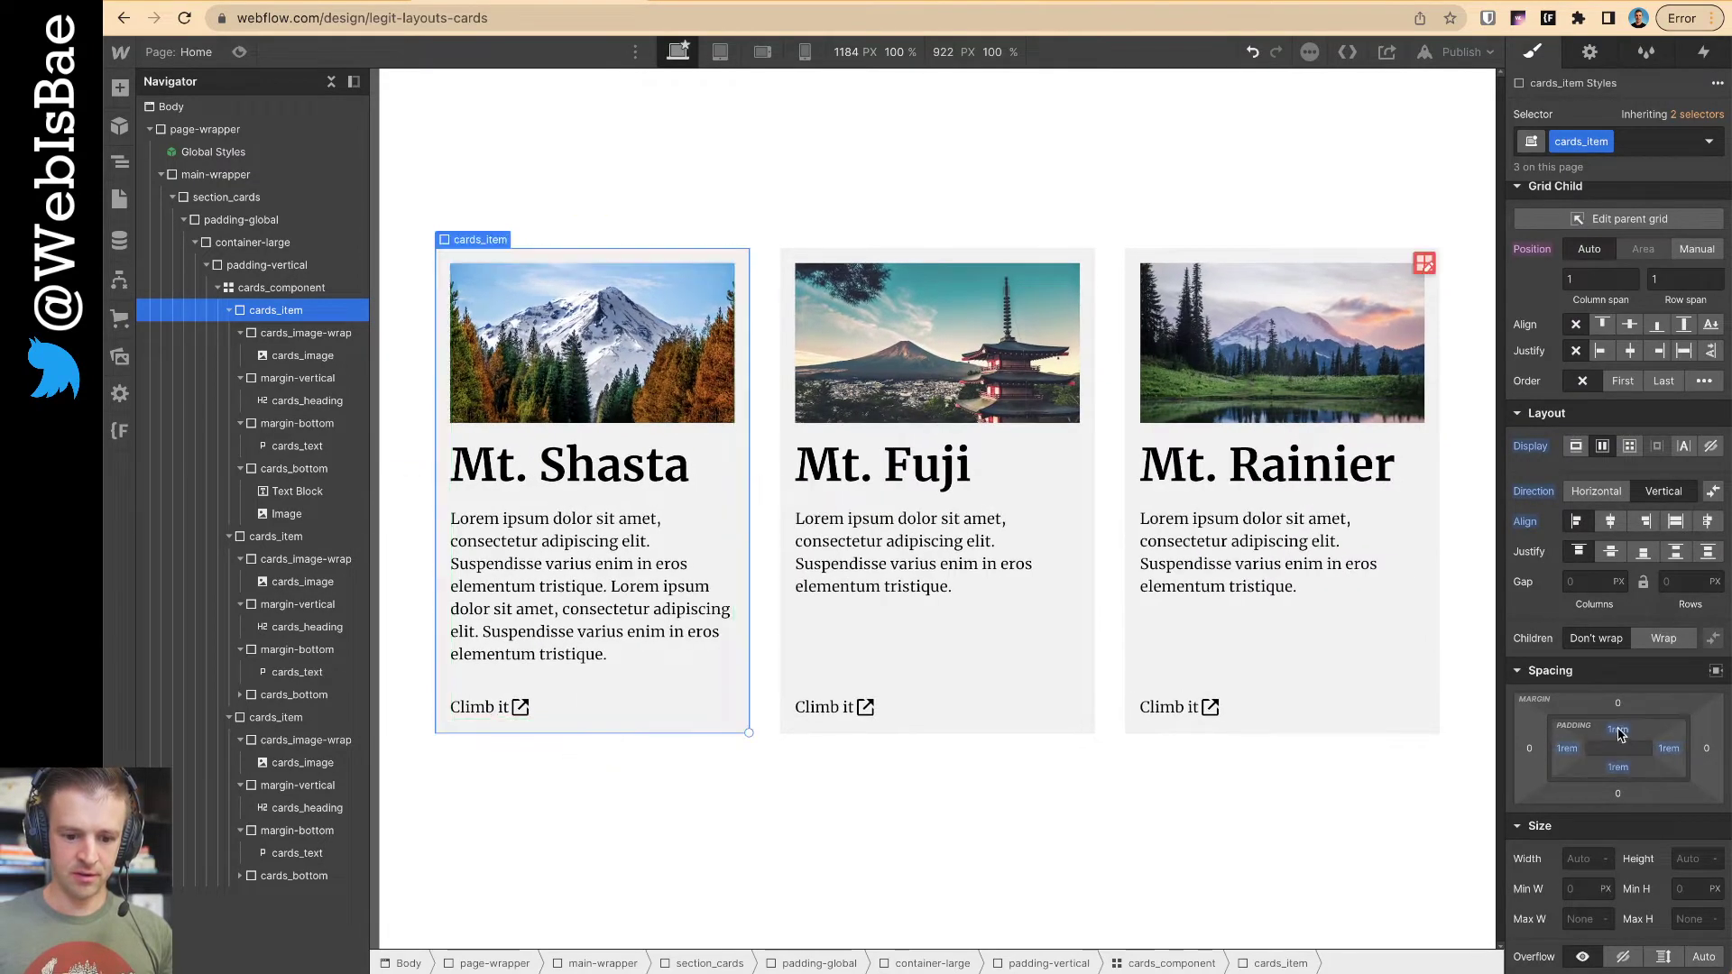
pyautogui.click(1152, 761)
pyautogui.click(735, 437)
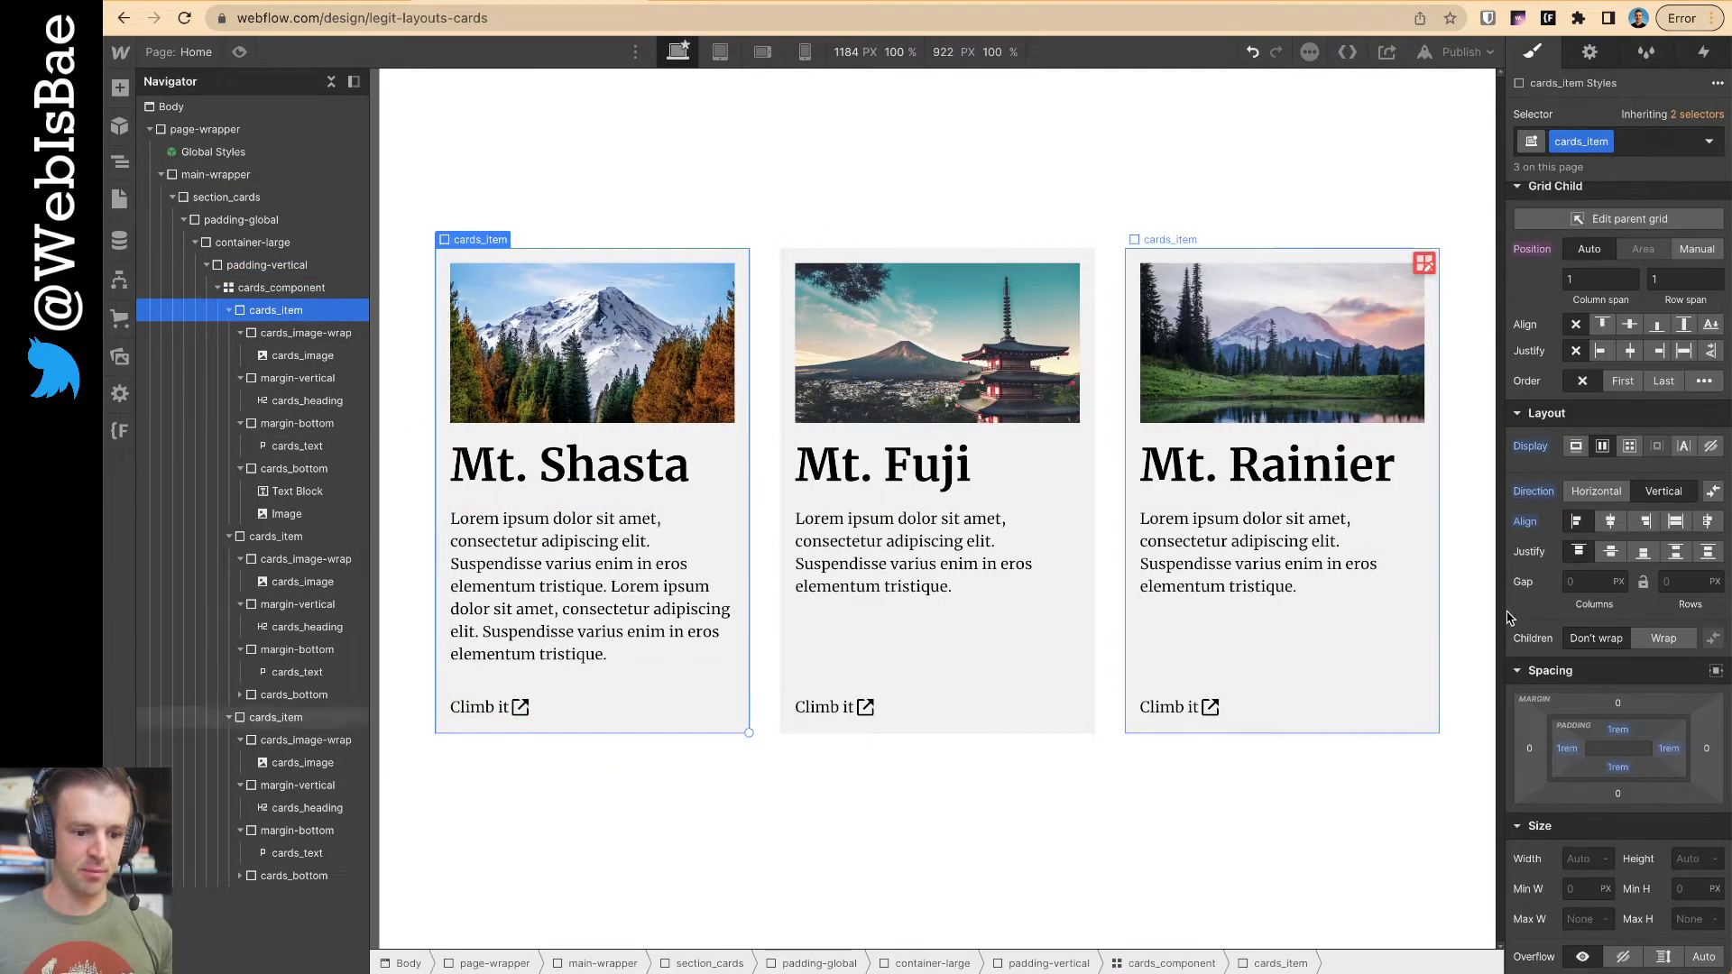
# - Shorten the Mt. Shasta card's paragraph by deleting its last two lines, so it ends with "consectetur adipiscing"
pyautogui.doubleClick(633, 662)
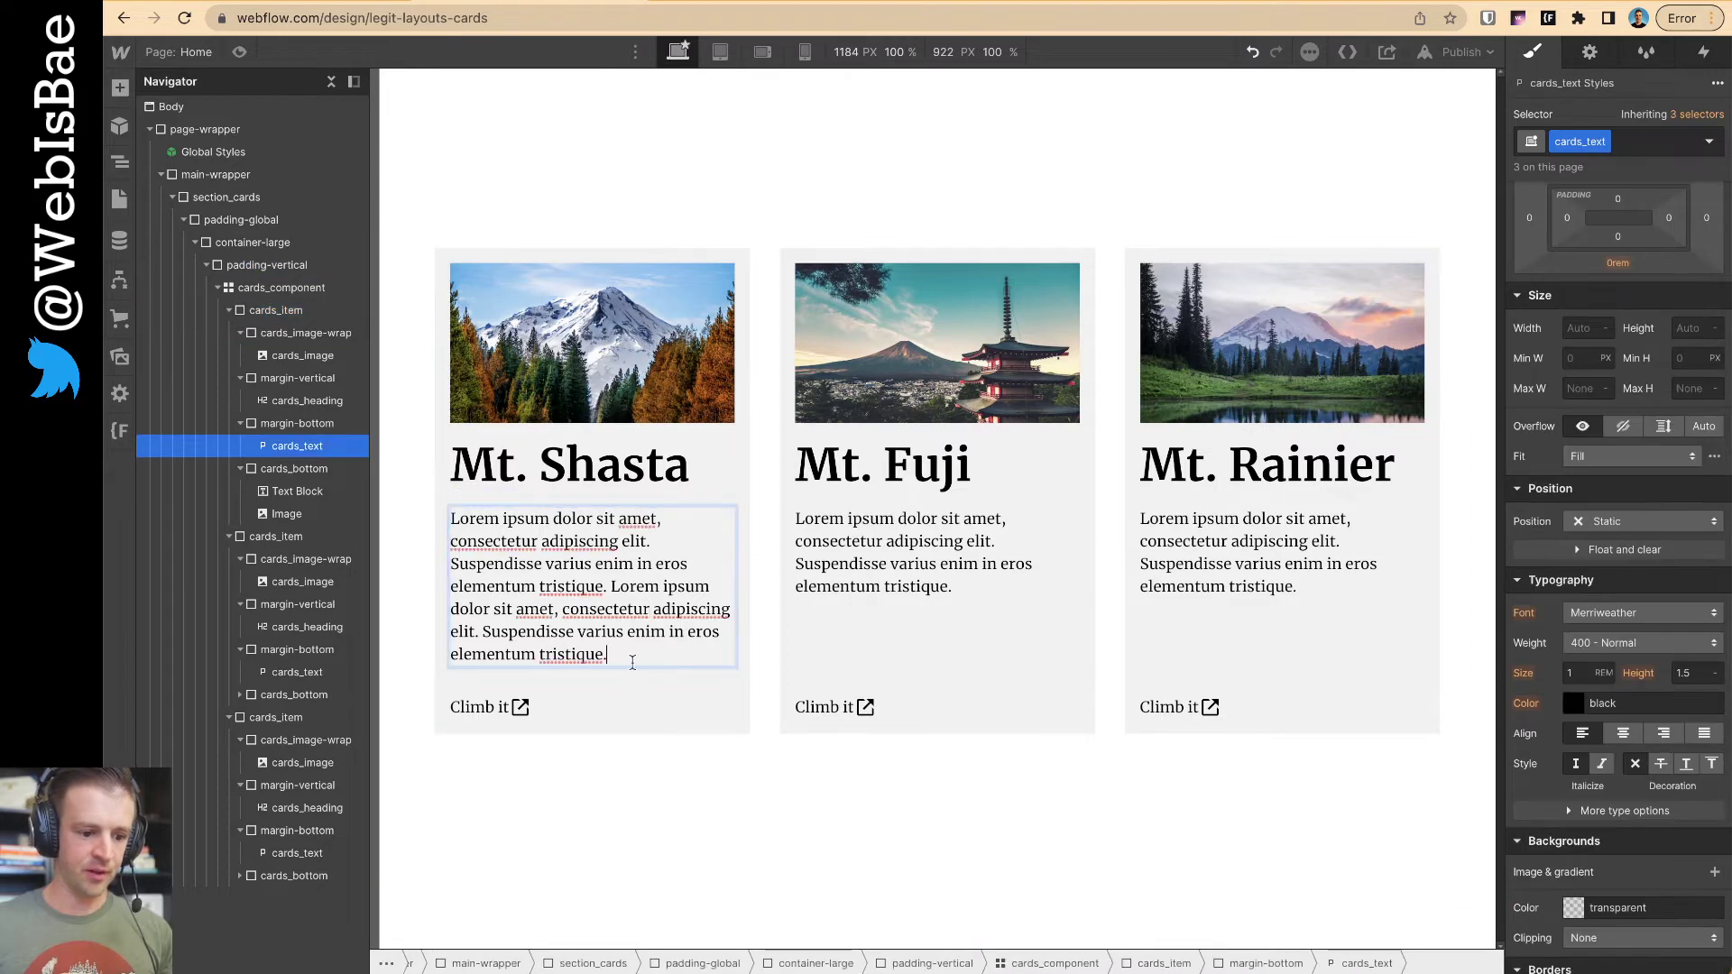
pyautogui.moveTo(654, 647); pyautogui.dragTo(450, 632)
pyautogui.press('BackSpace')
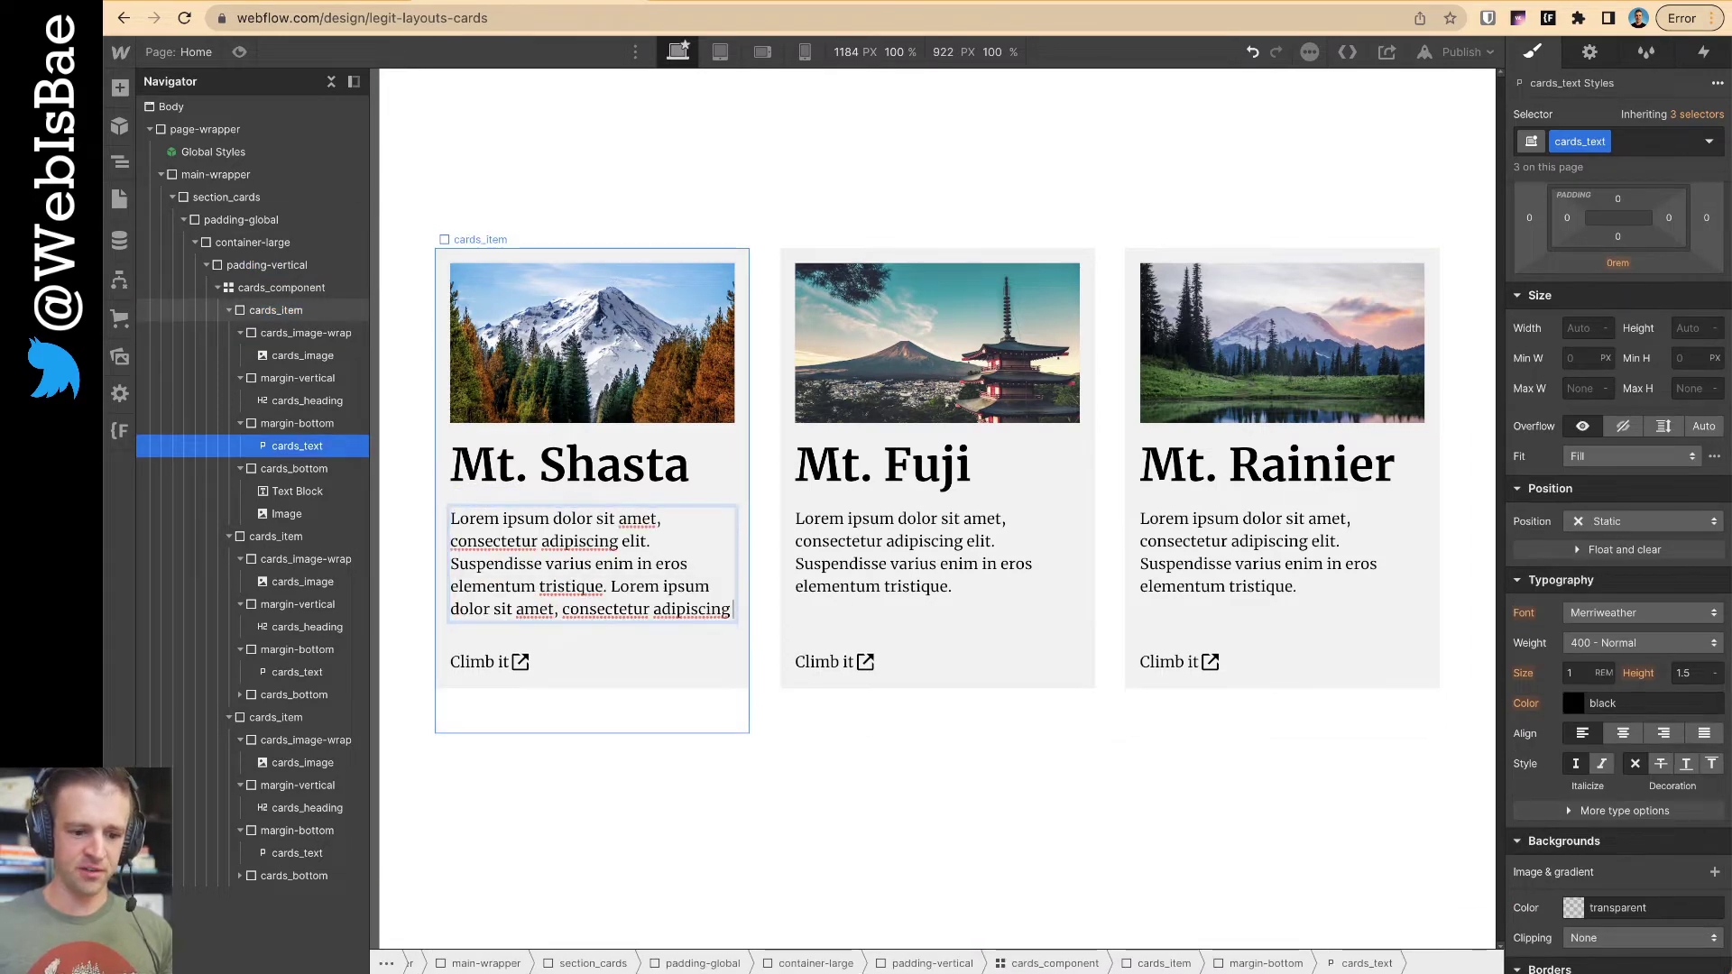
pyautogui.click(750, 699)
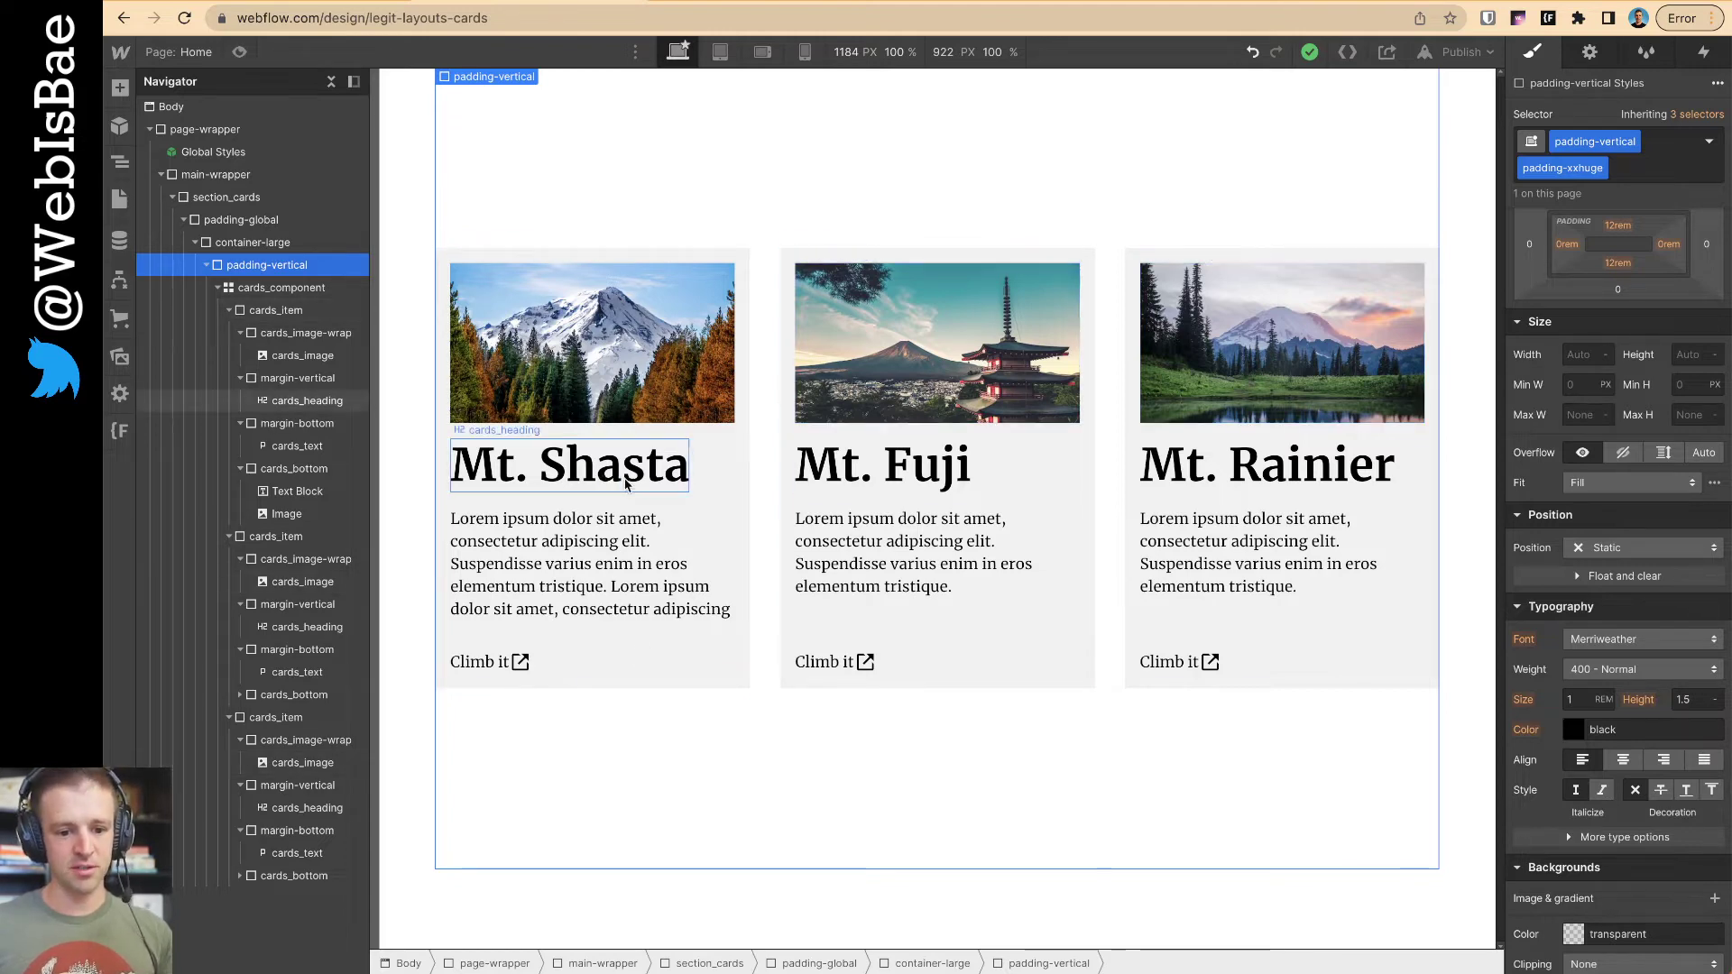
# - Round the corners with a border radius of 8 px on cards_item and 4 px on cards_image
pyautogui.click(688, 678)
pyautogui.scroll(-10, 1610, 587)
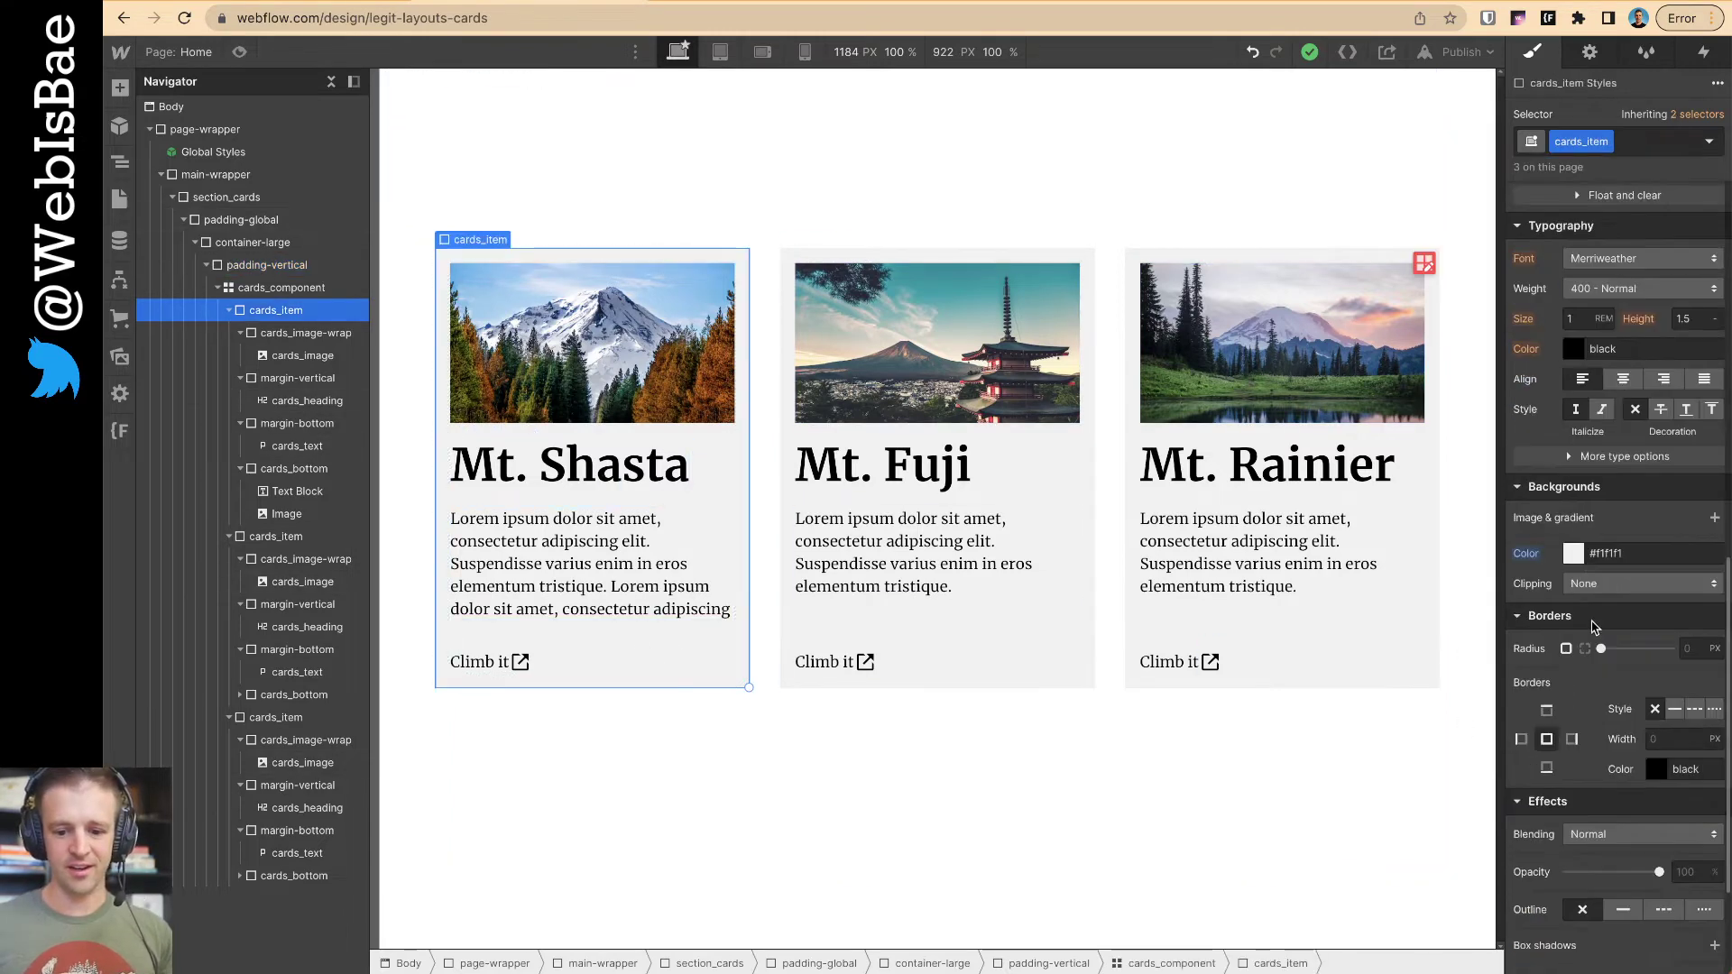
pyautogui.click(1703, 607)
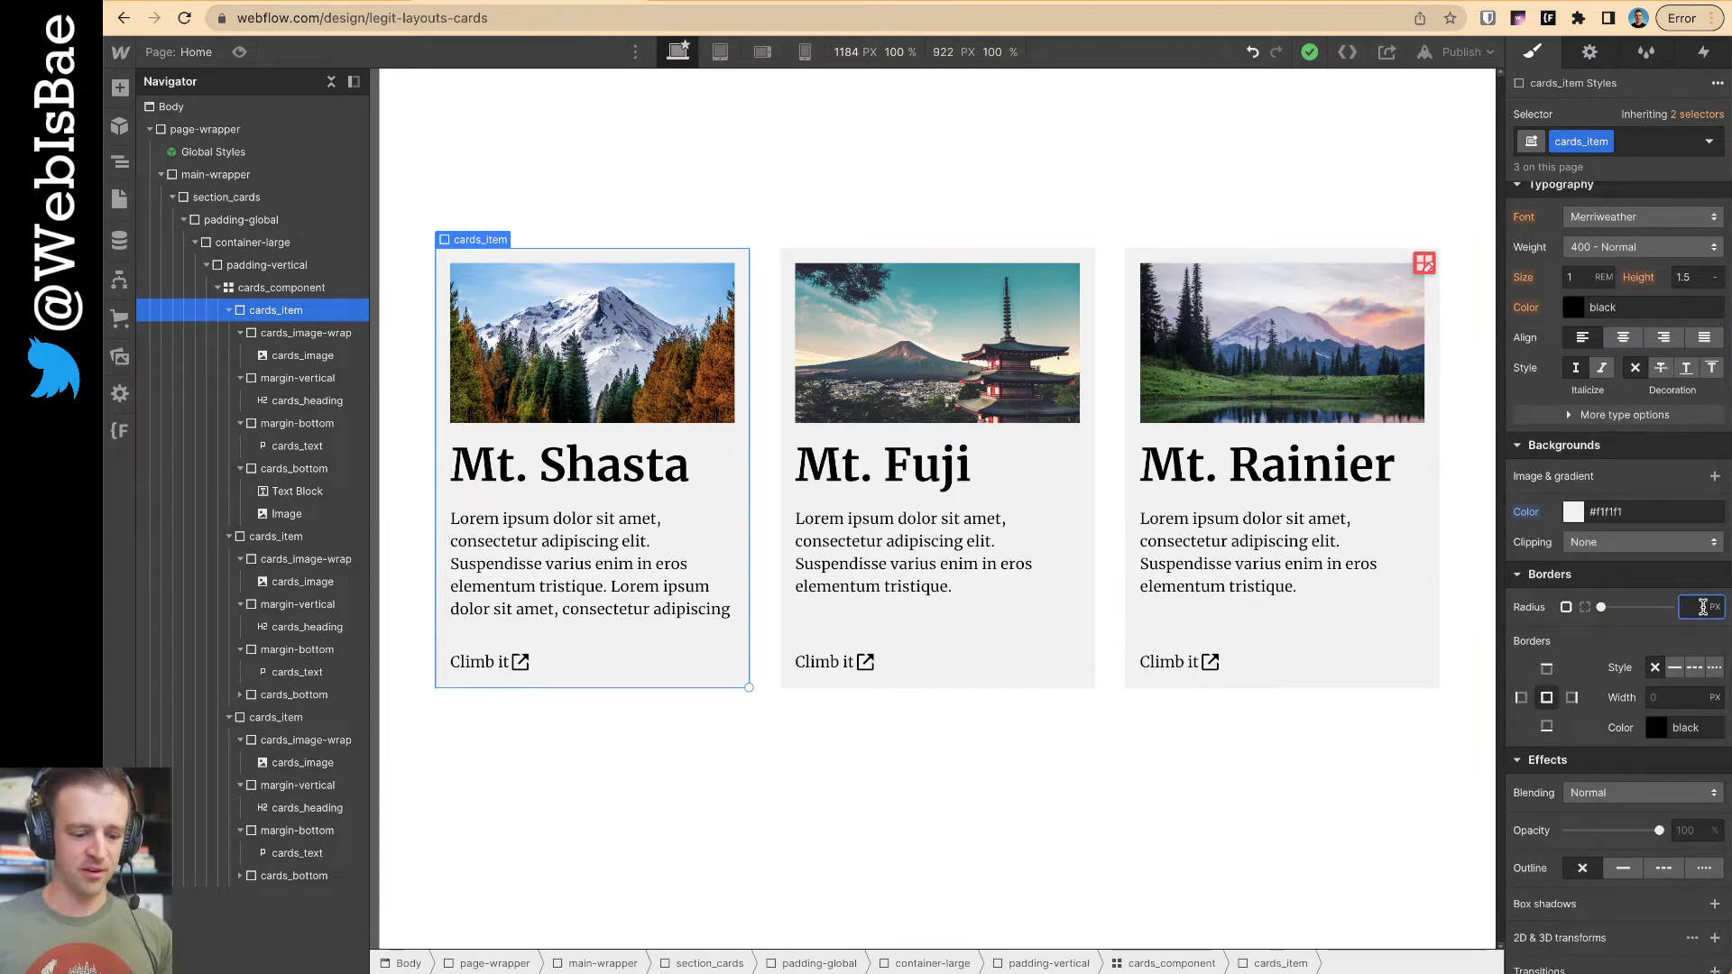
pyautogui.write('8')
pyautogui.click(1263, 708)
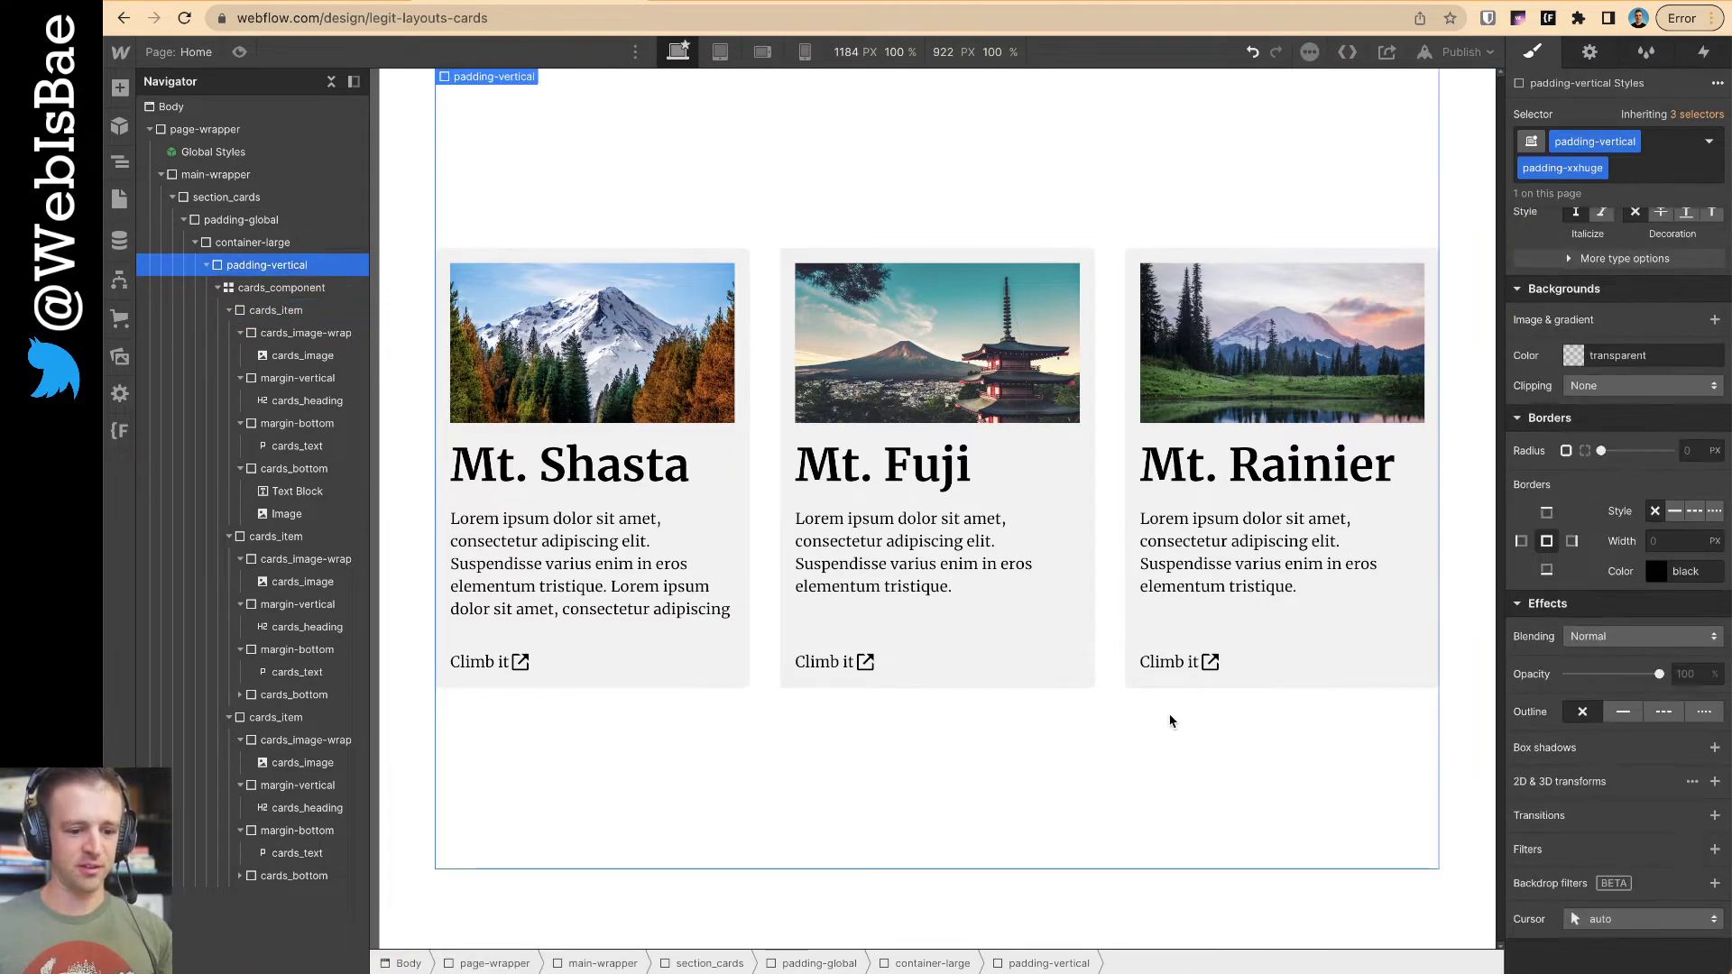
pyautogui.click(676, 392)
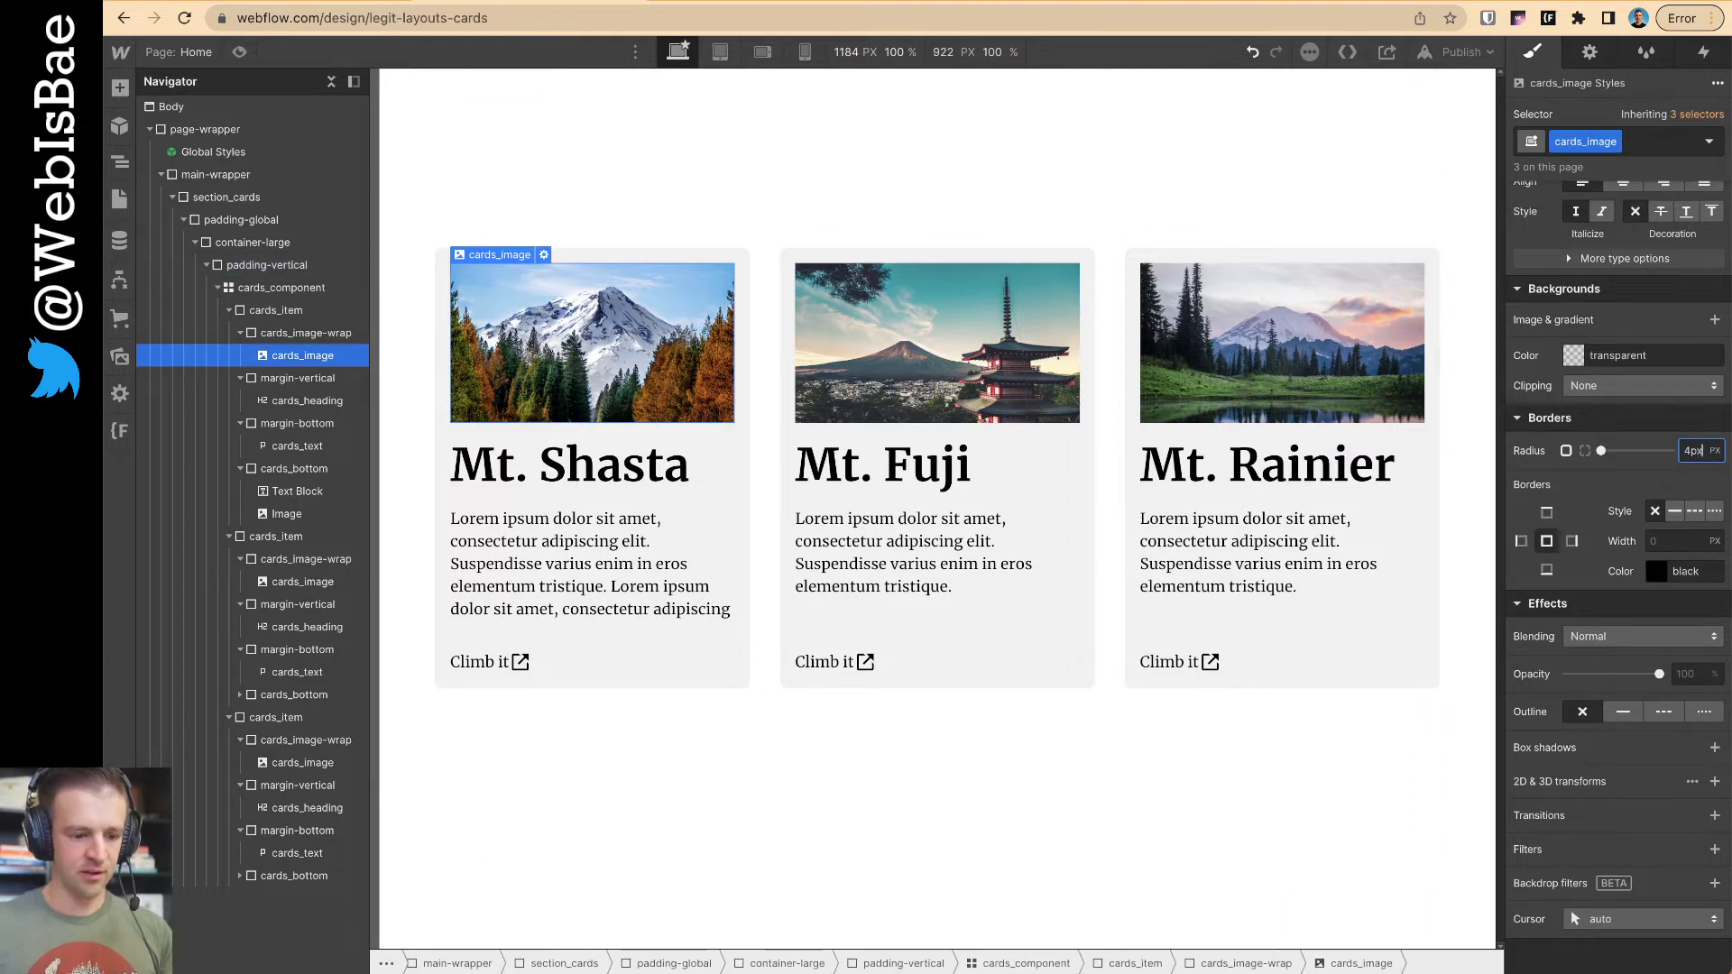
pyautogui.click(1052, 821)
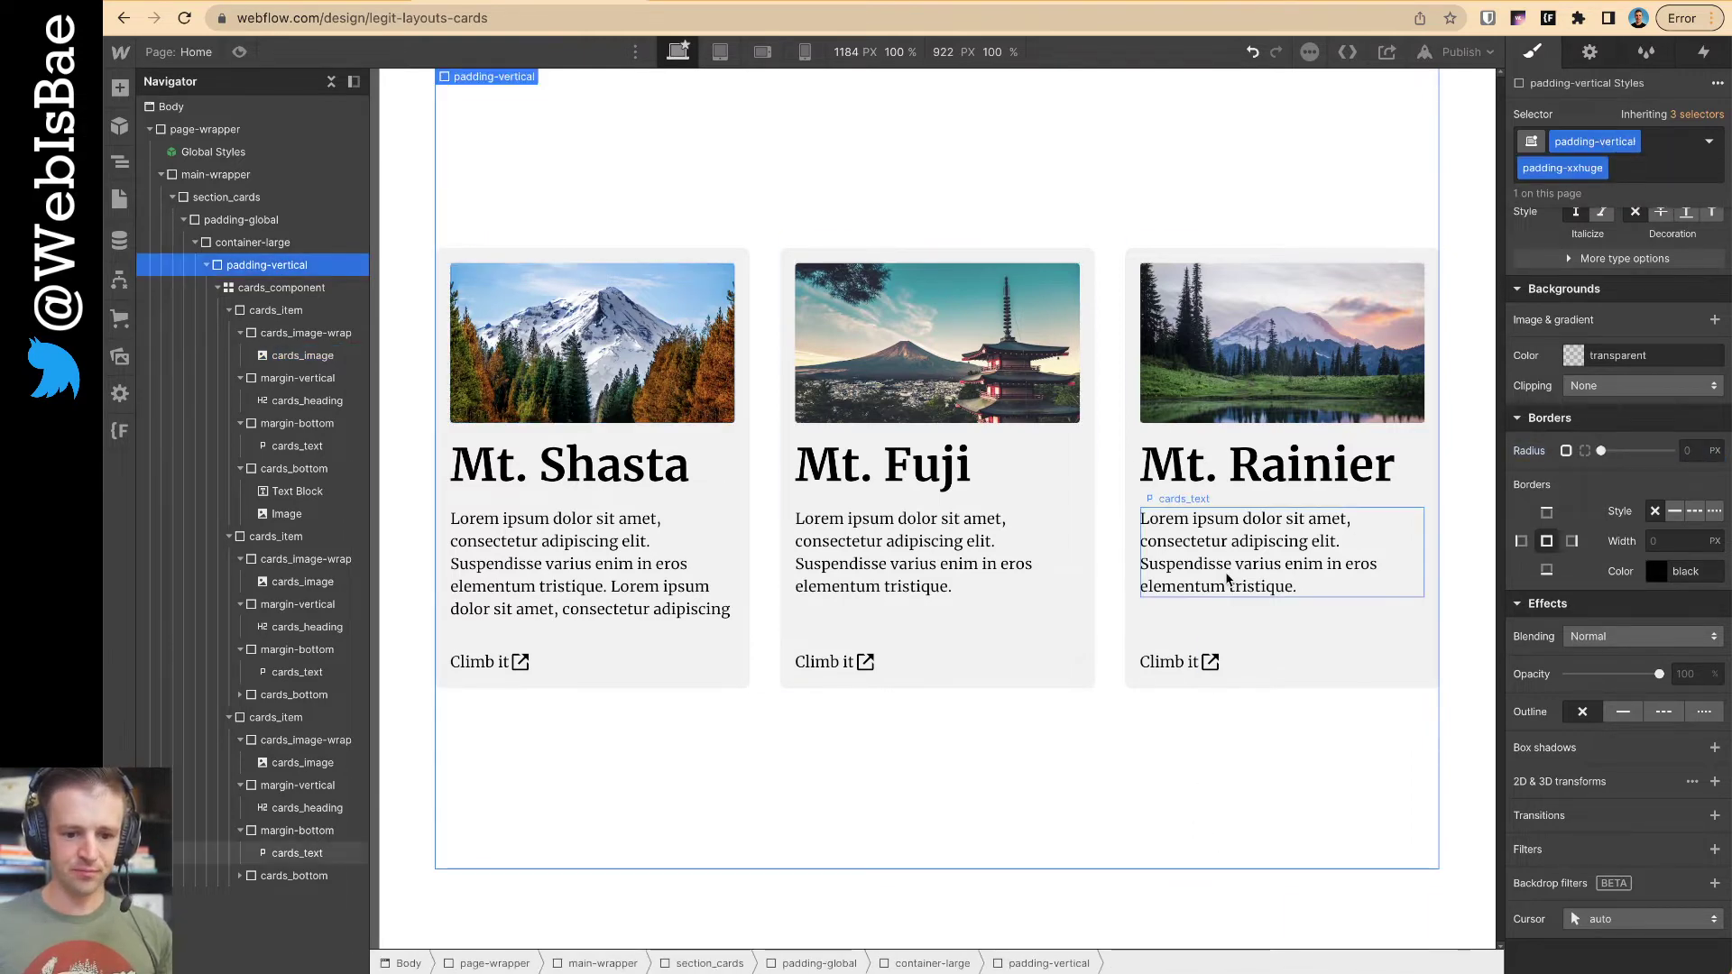
# - Set the font size of the cards_heading class to 2rem
pyautogui.click(651, 480)
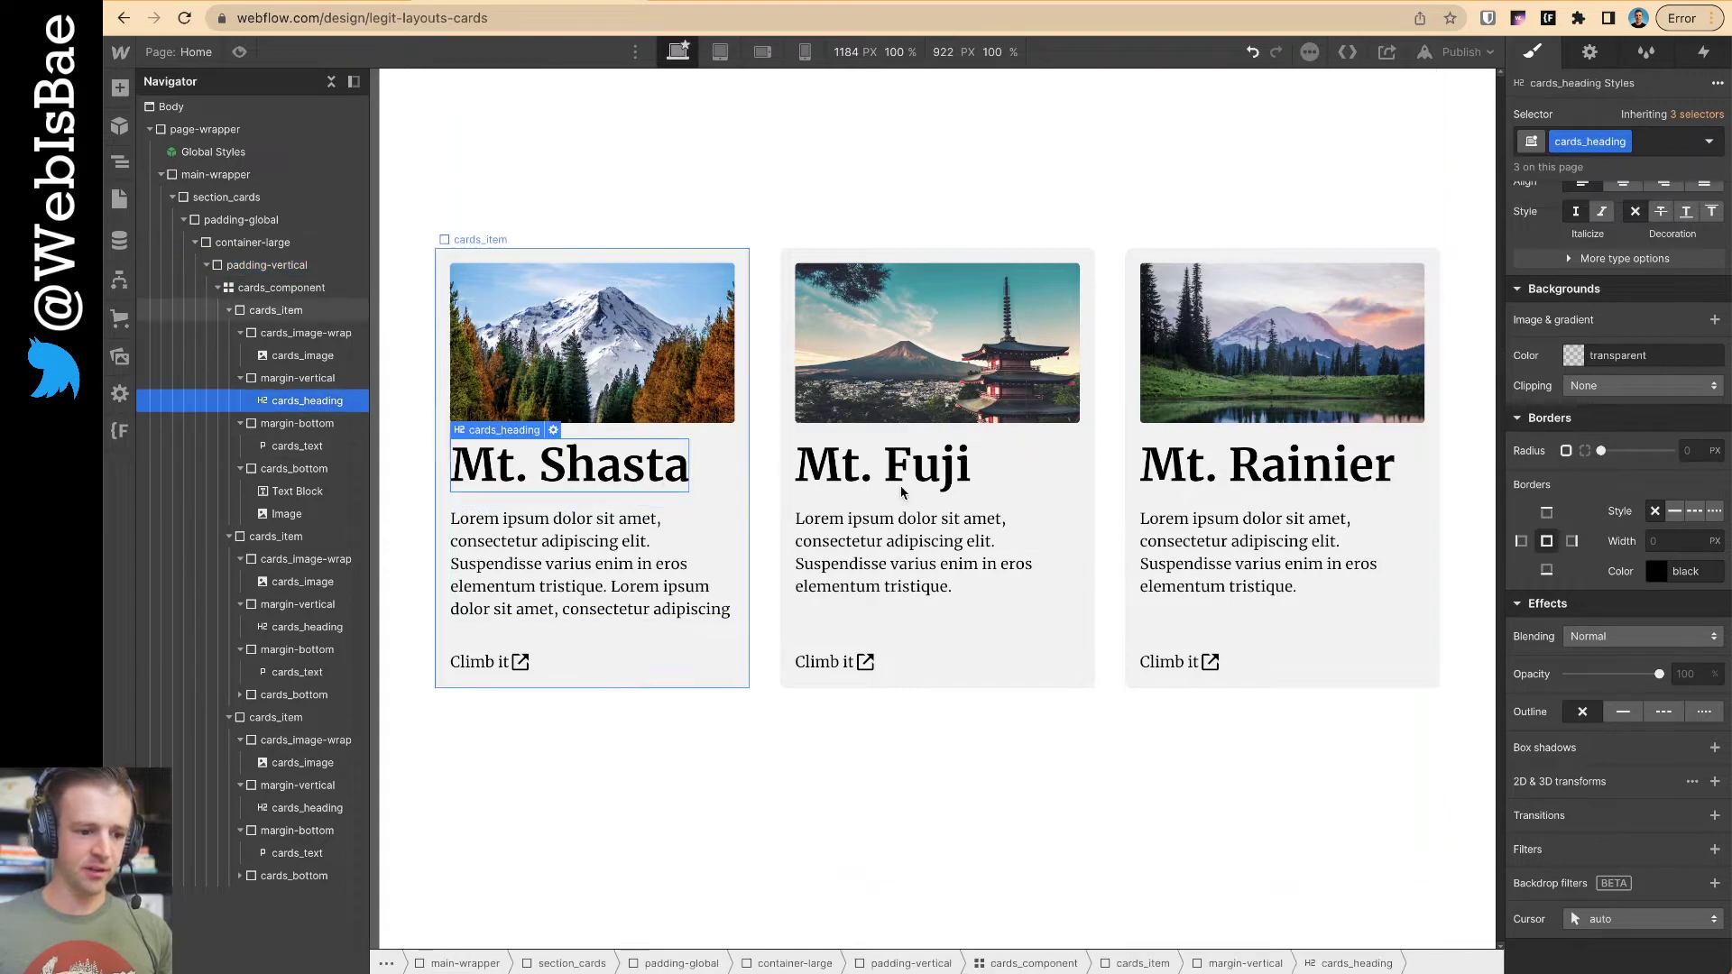
pyautogui.scroll(4, 1642, 587)
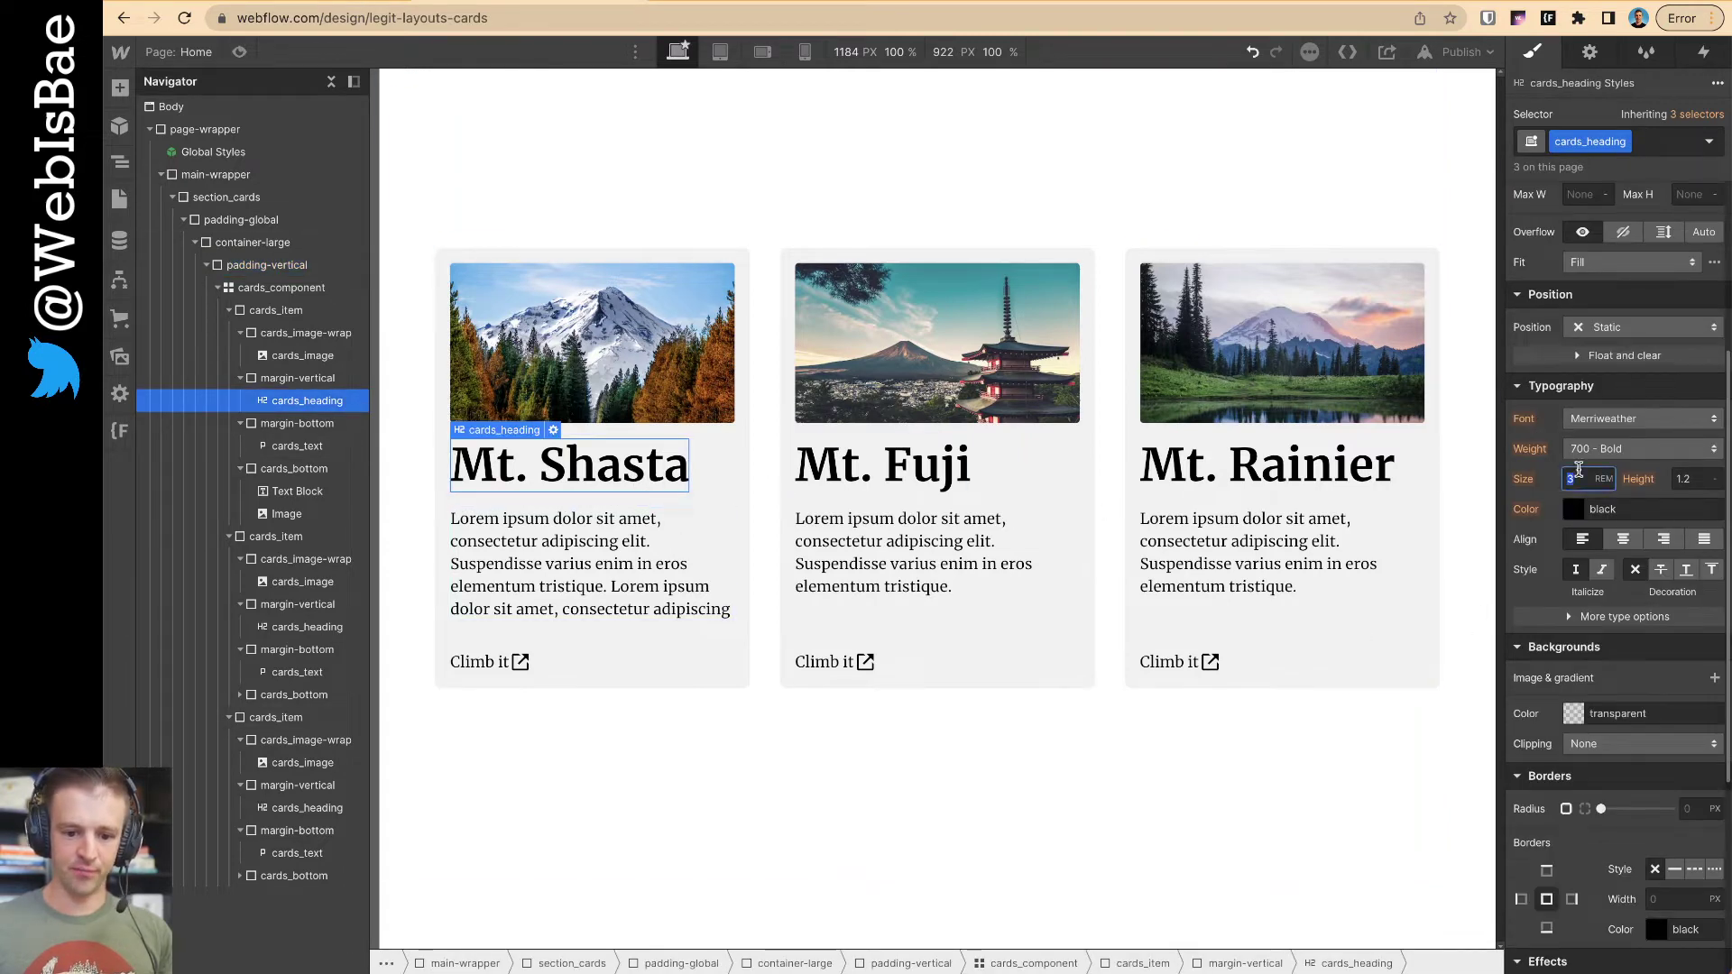
pyautogui.write('2')
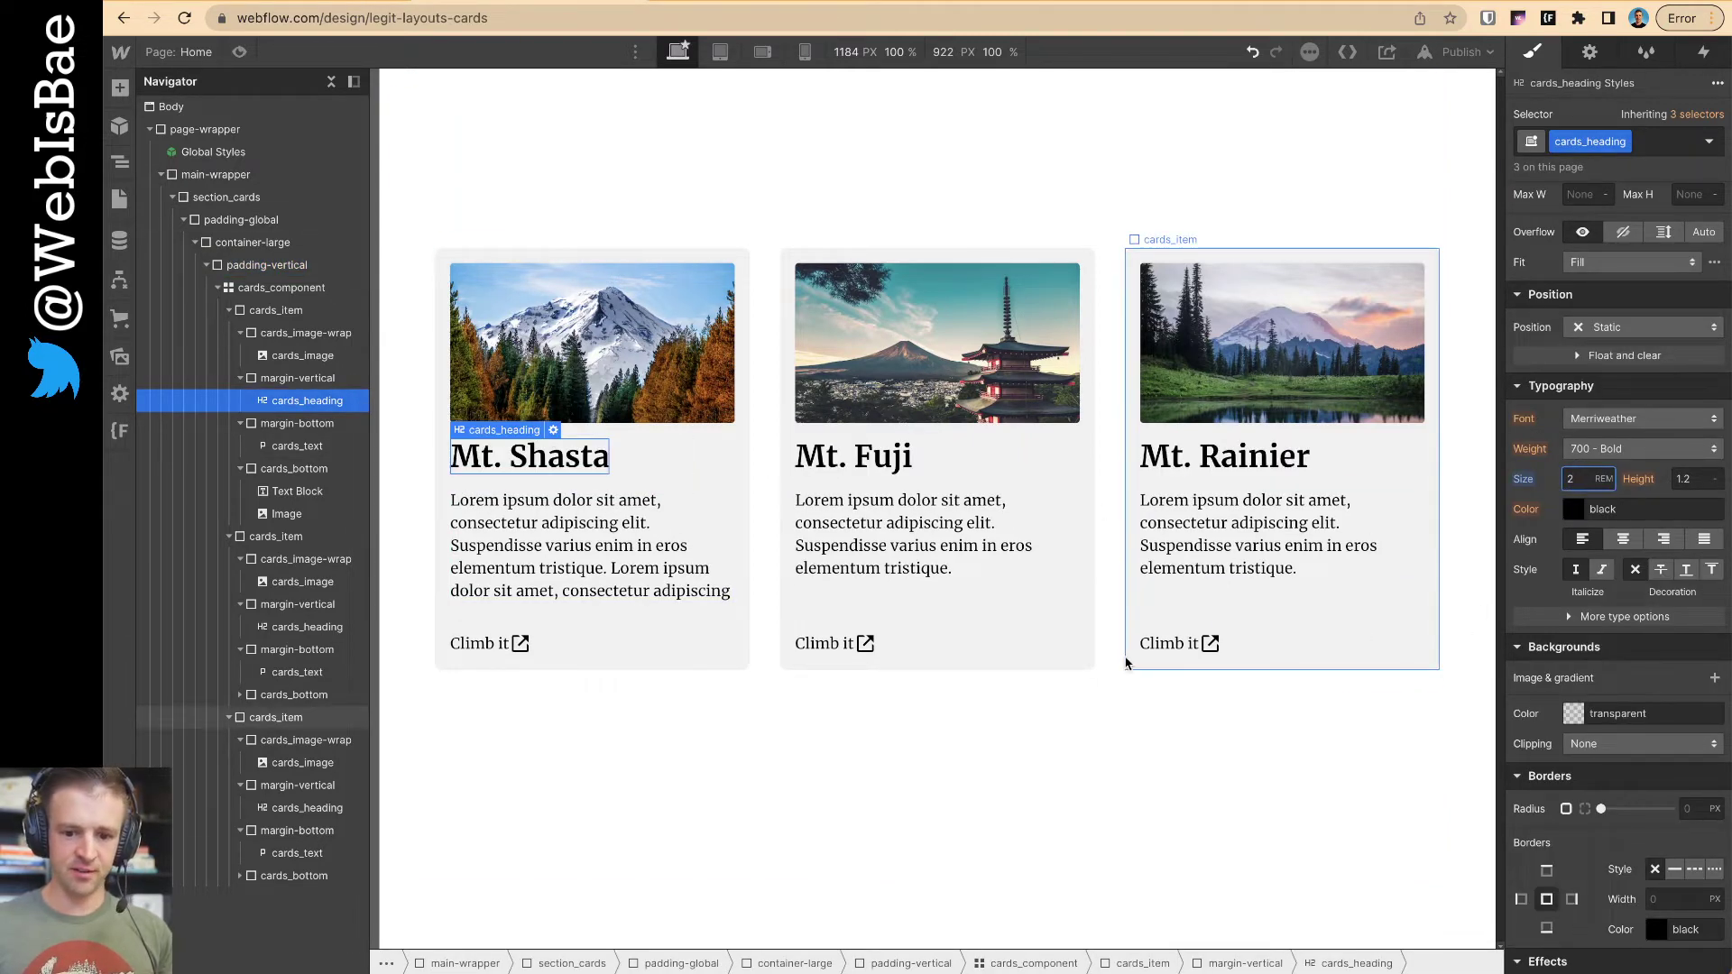
pyautogui.click(959, 727)
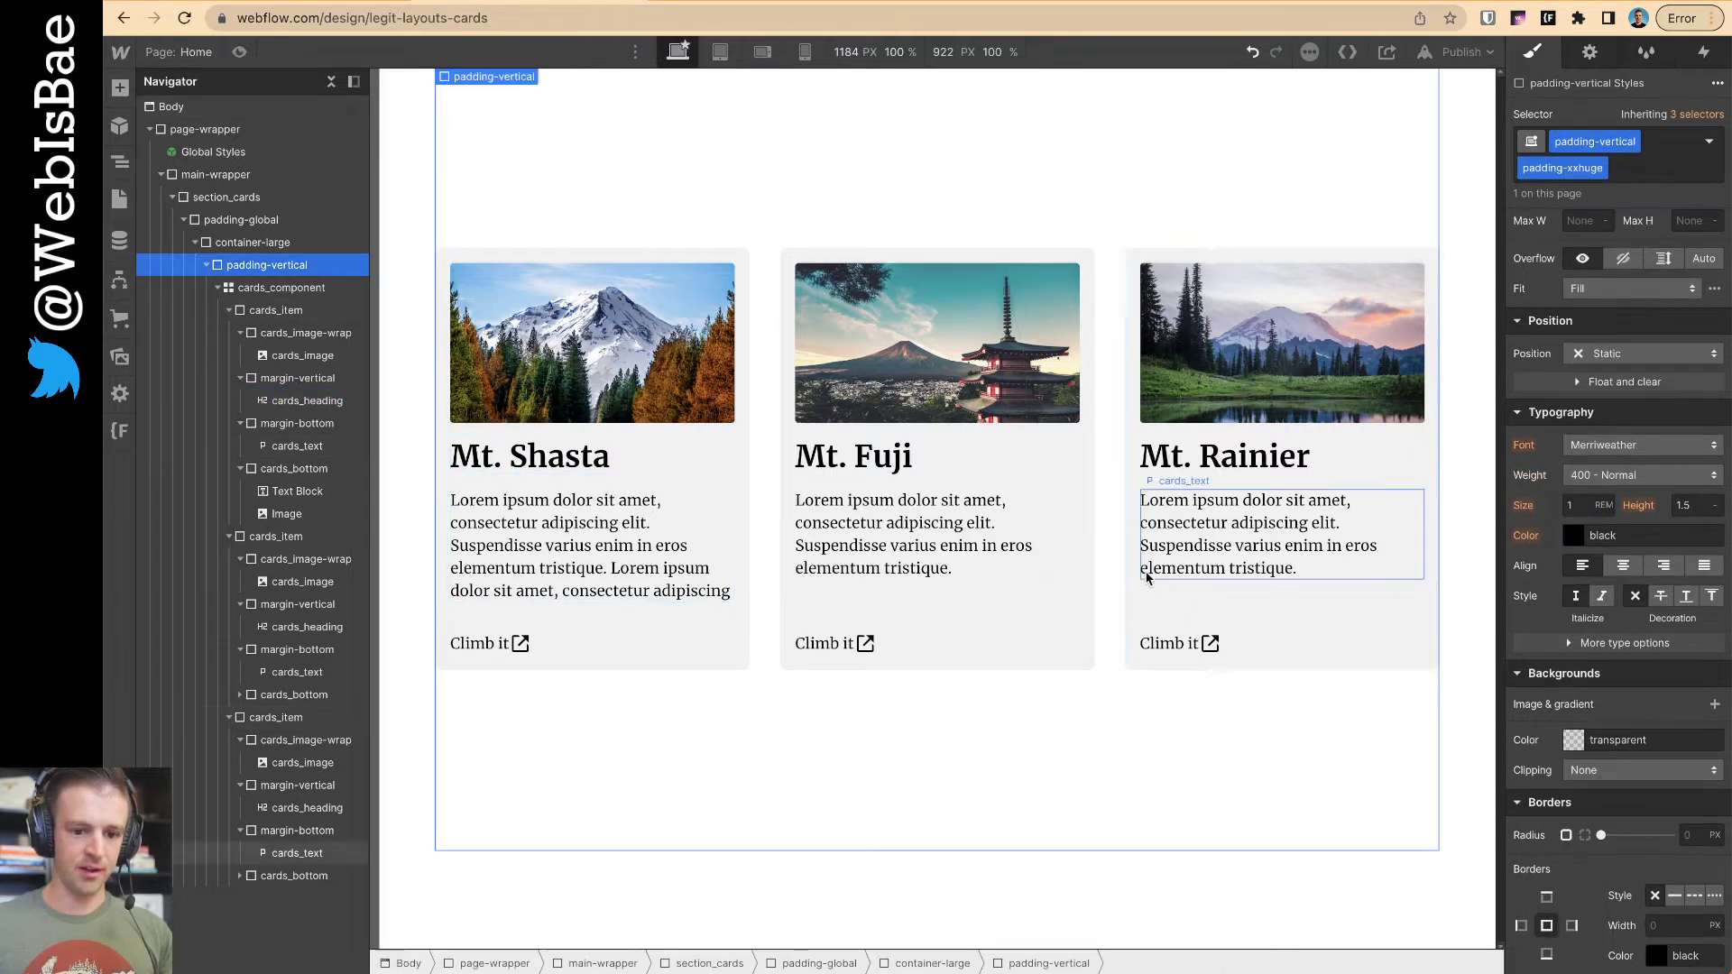
# - Duplicate the Mt. Rainier card three times to fill a second row of the grid
pyautogui.click(1112, 571)
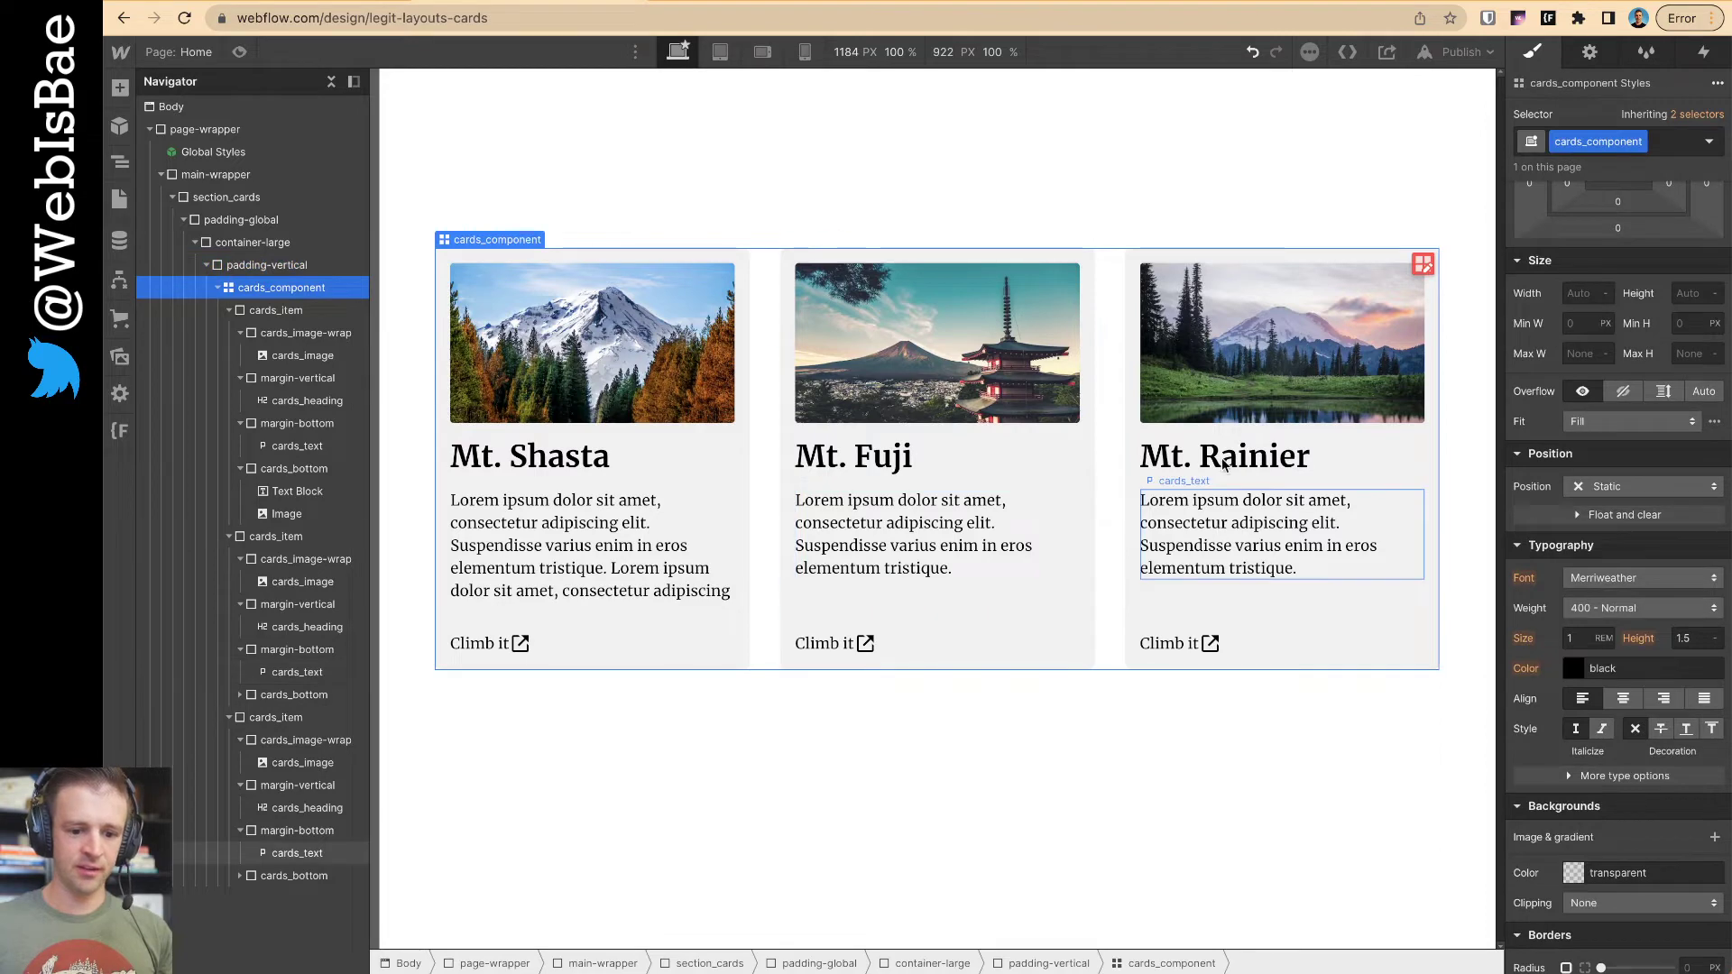
pyautogui.click(1130, 446)
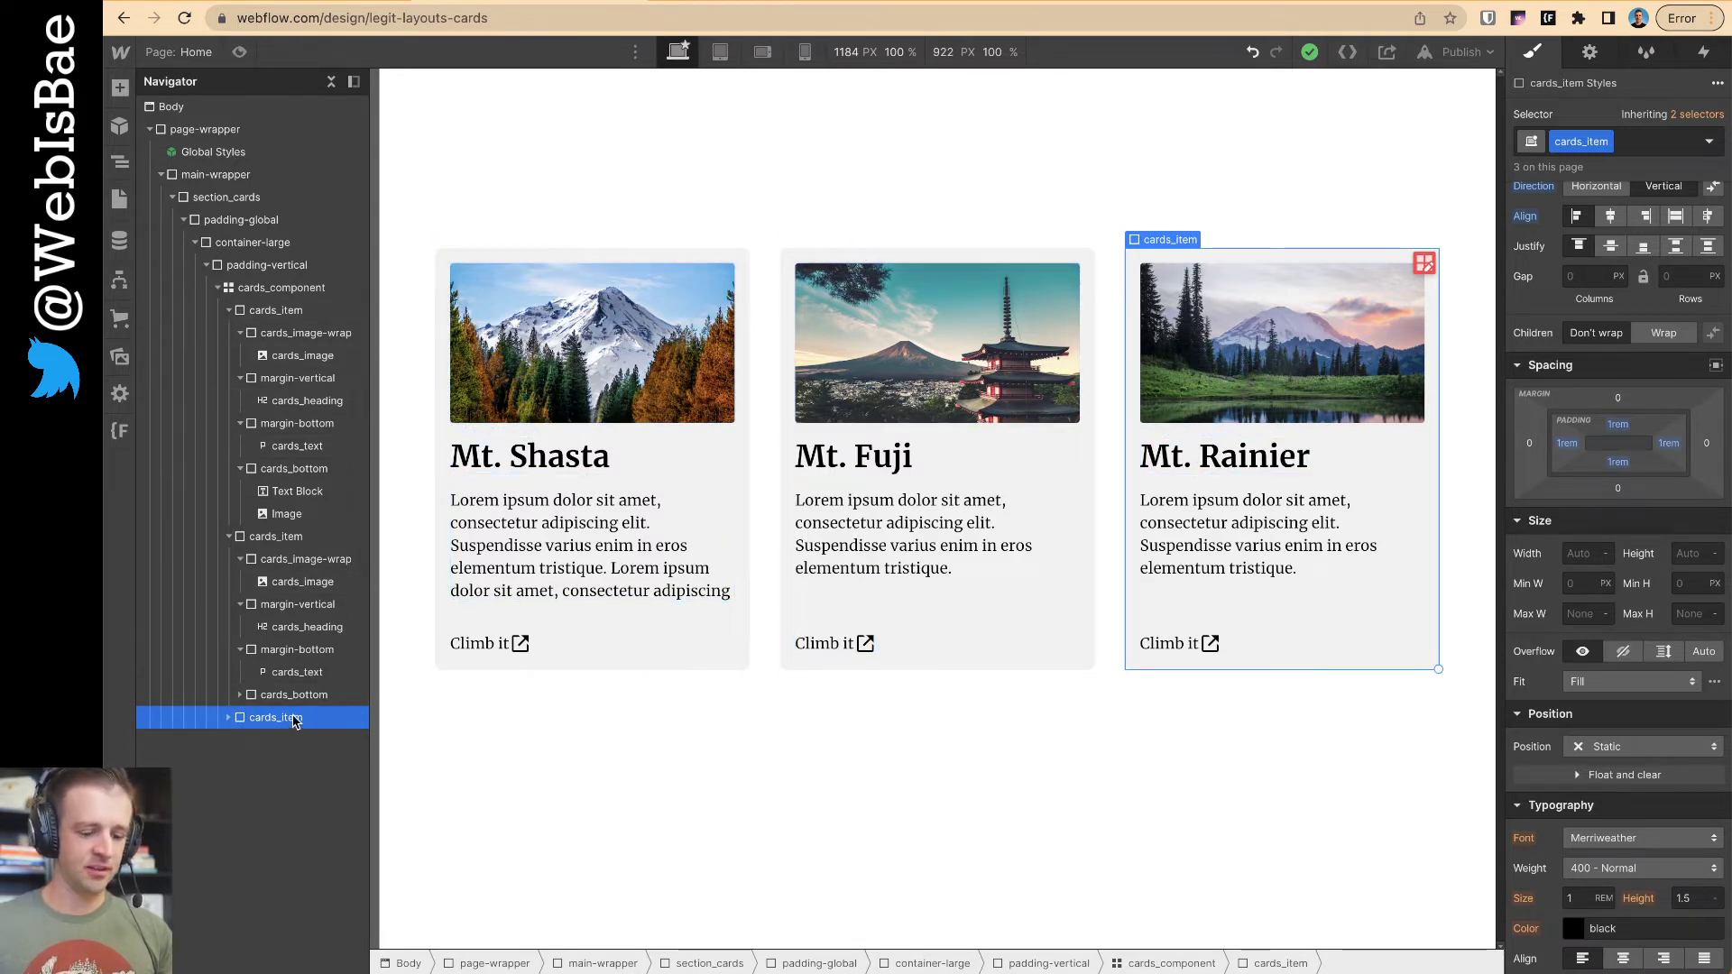
pyautogui.hotkey('ctrl', 'd')
pyautogui.hotkey('ctrl', 'd')
pyautogui.hotkey('ctrl', 'd')
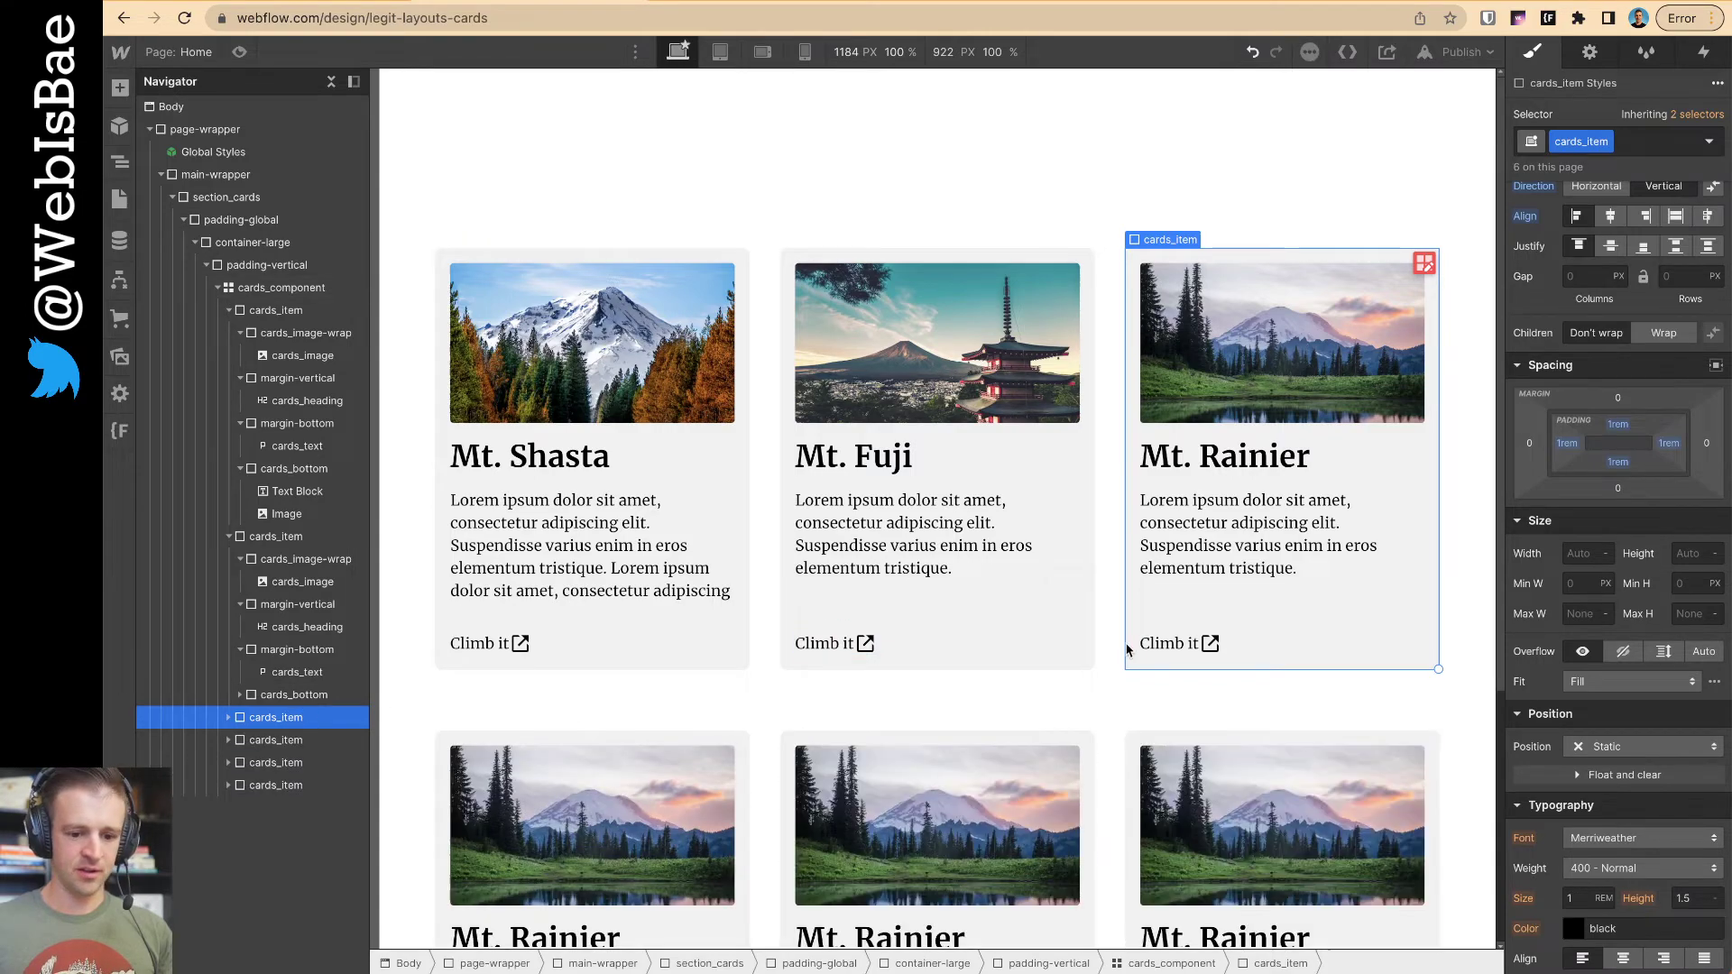
# - Examine the card heights and the spacing between the two rows of cards
pyautogui.scroll(-3, 1132, 645)
pyautogui.scroll(3, 904, 464)
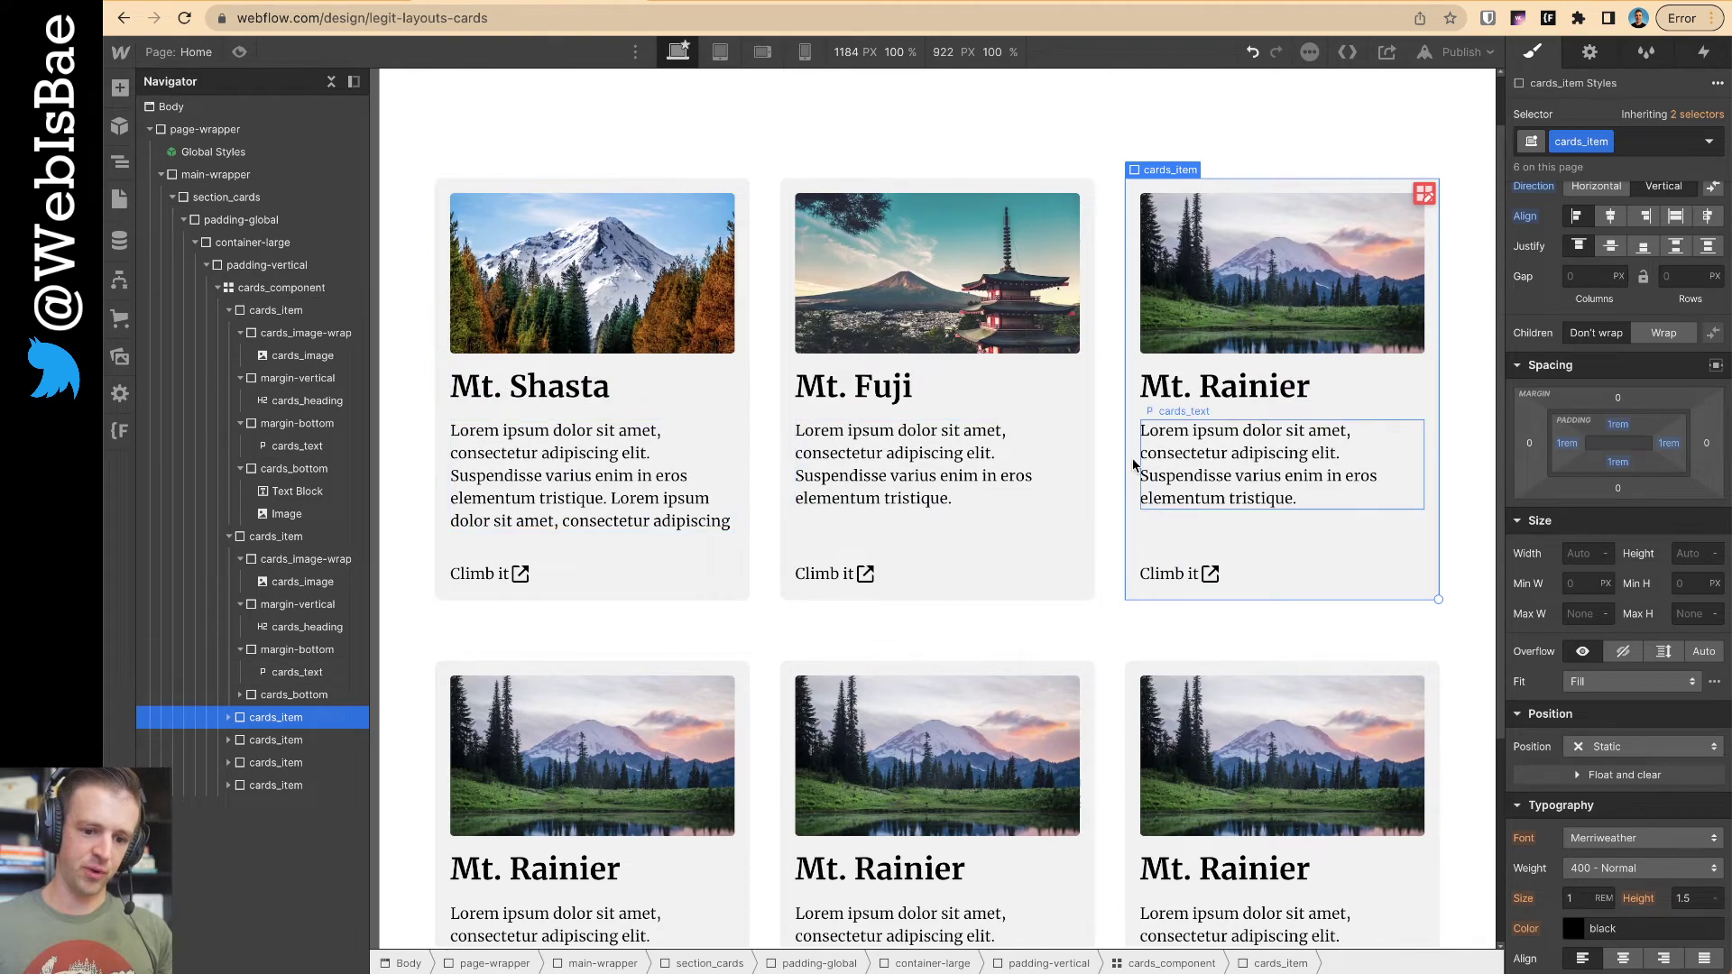
pyautogui.scroll(-1, 505, 523)
pyautogui.scroll(-2, 489, 552)
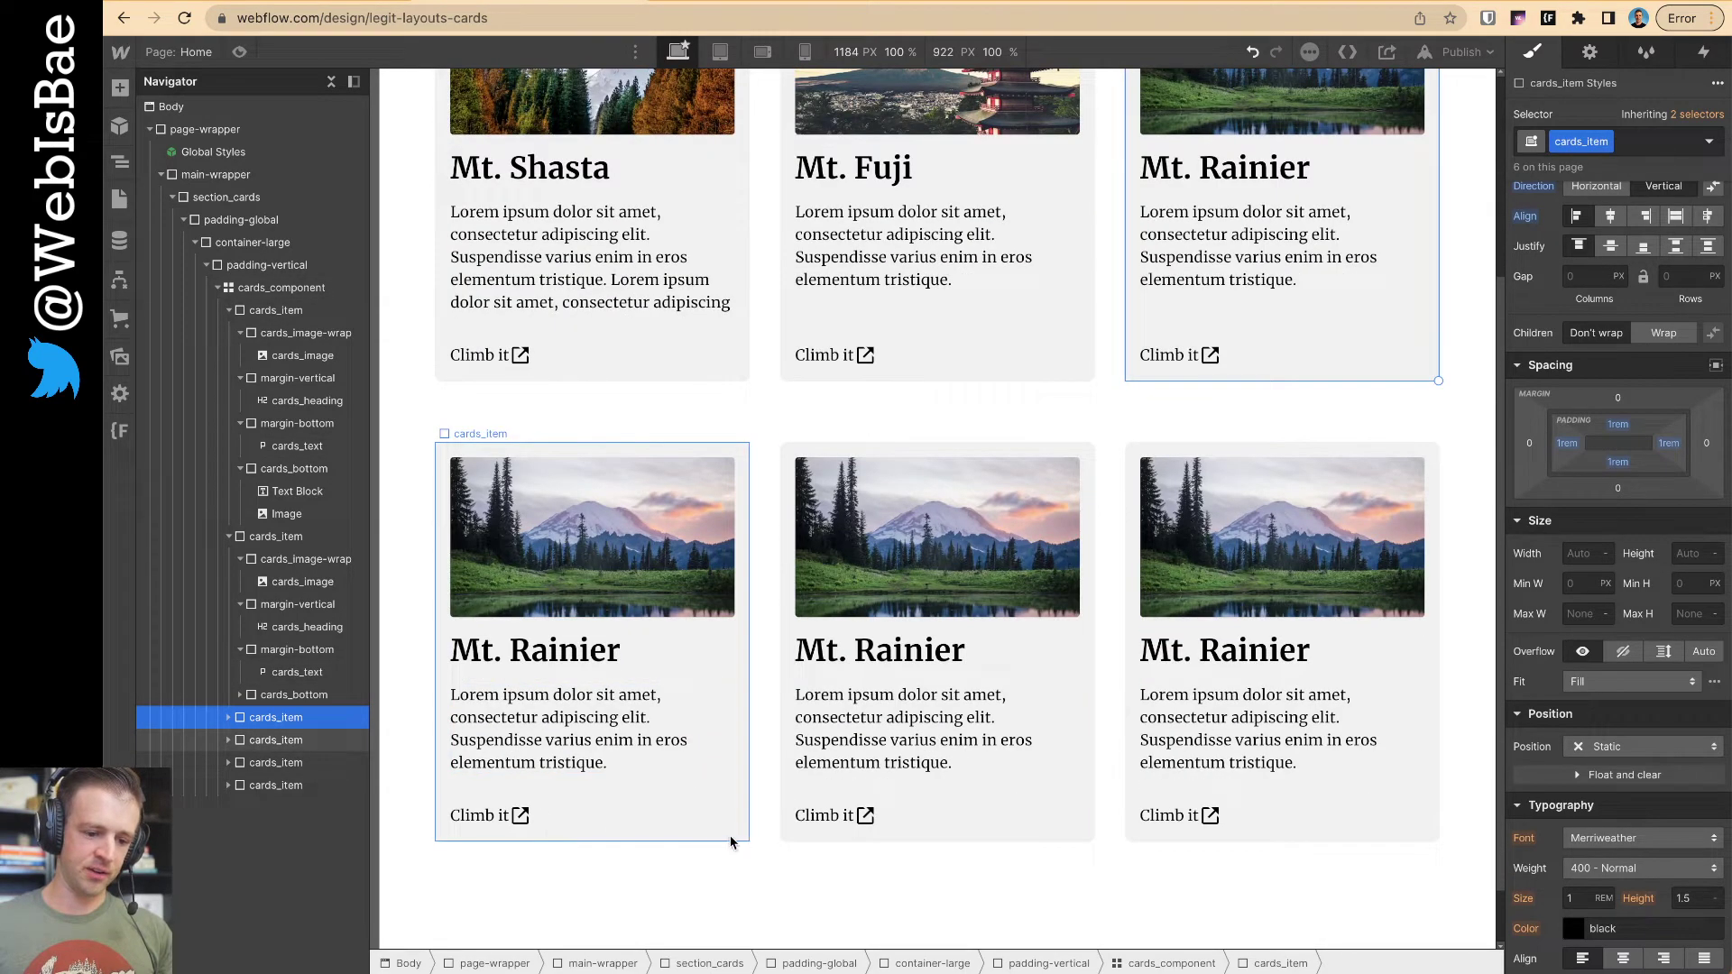
pyautogui.scroll(3, 758, 631)
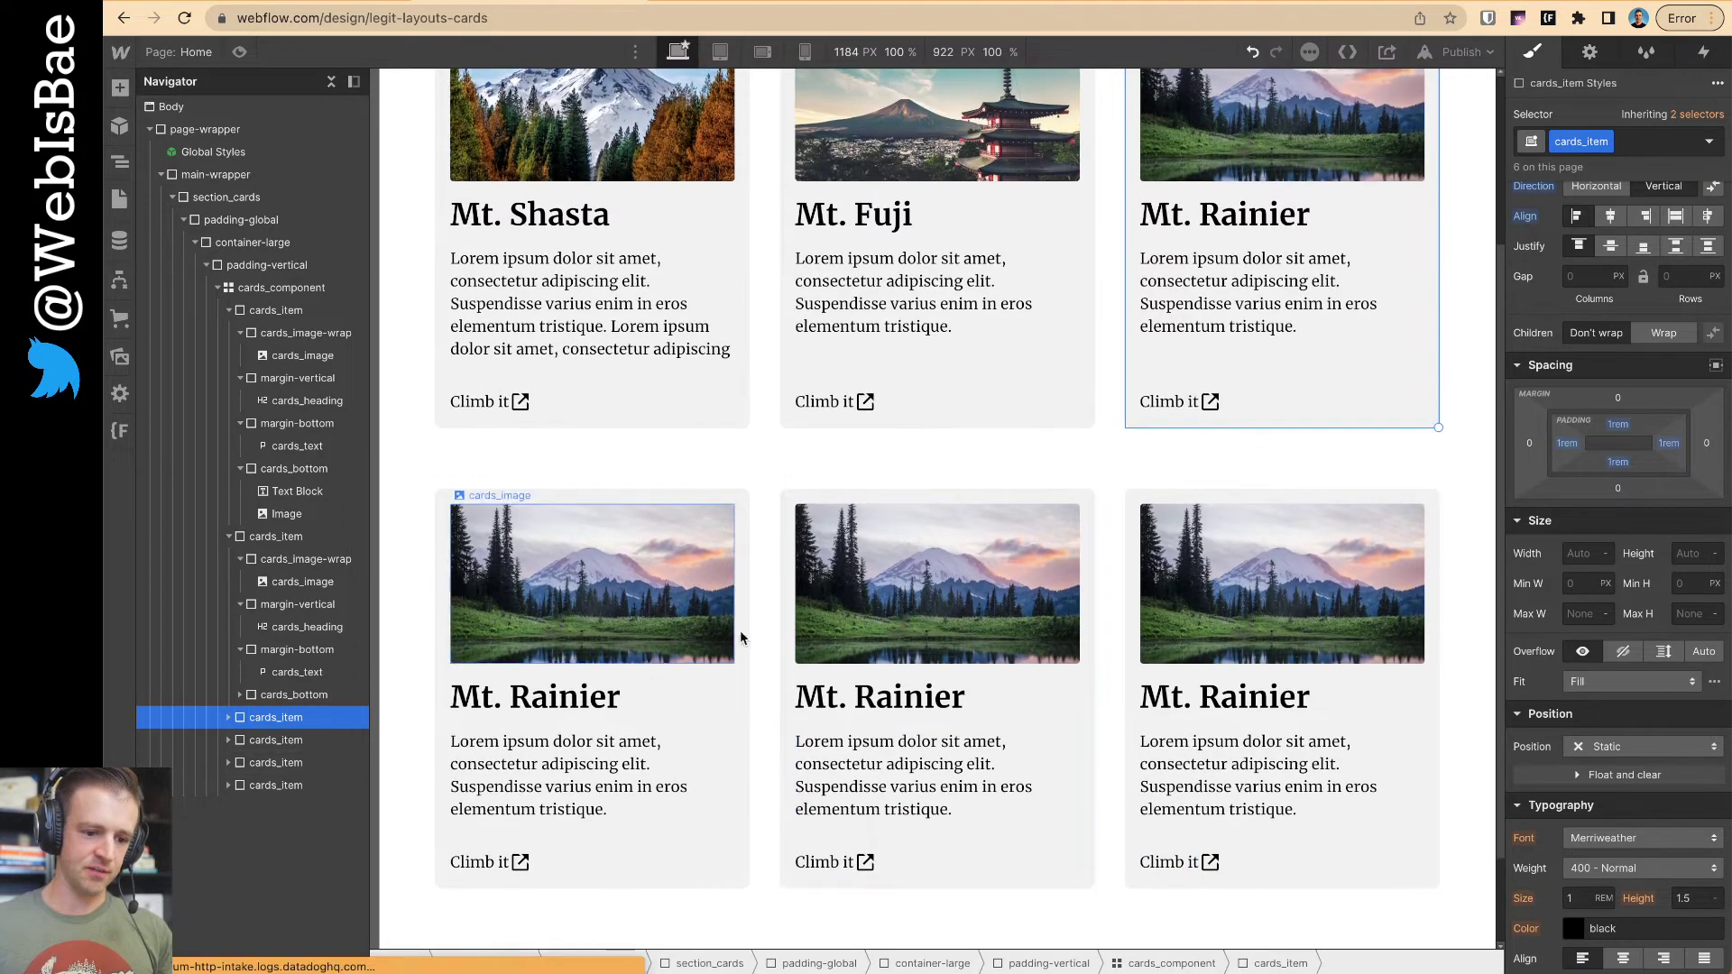
pyautogui.scroll(-4, 770, 564)
pyautogui.scroll(4, 769, 564)
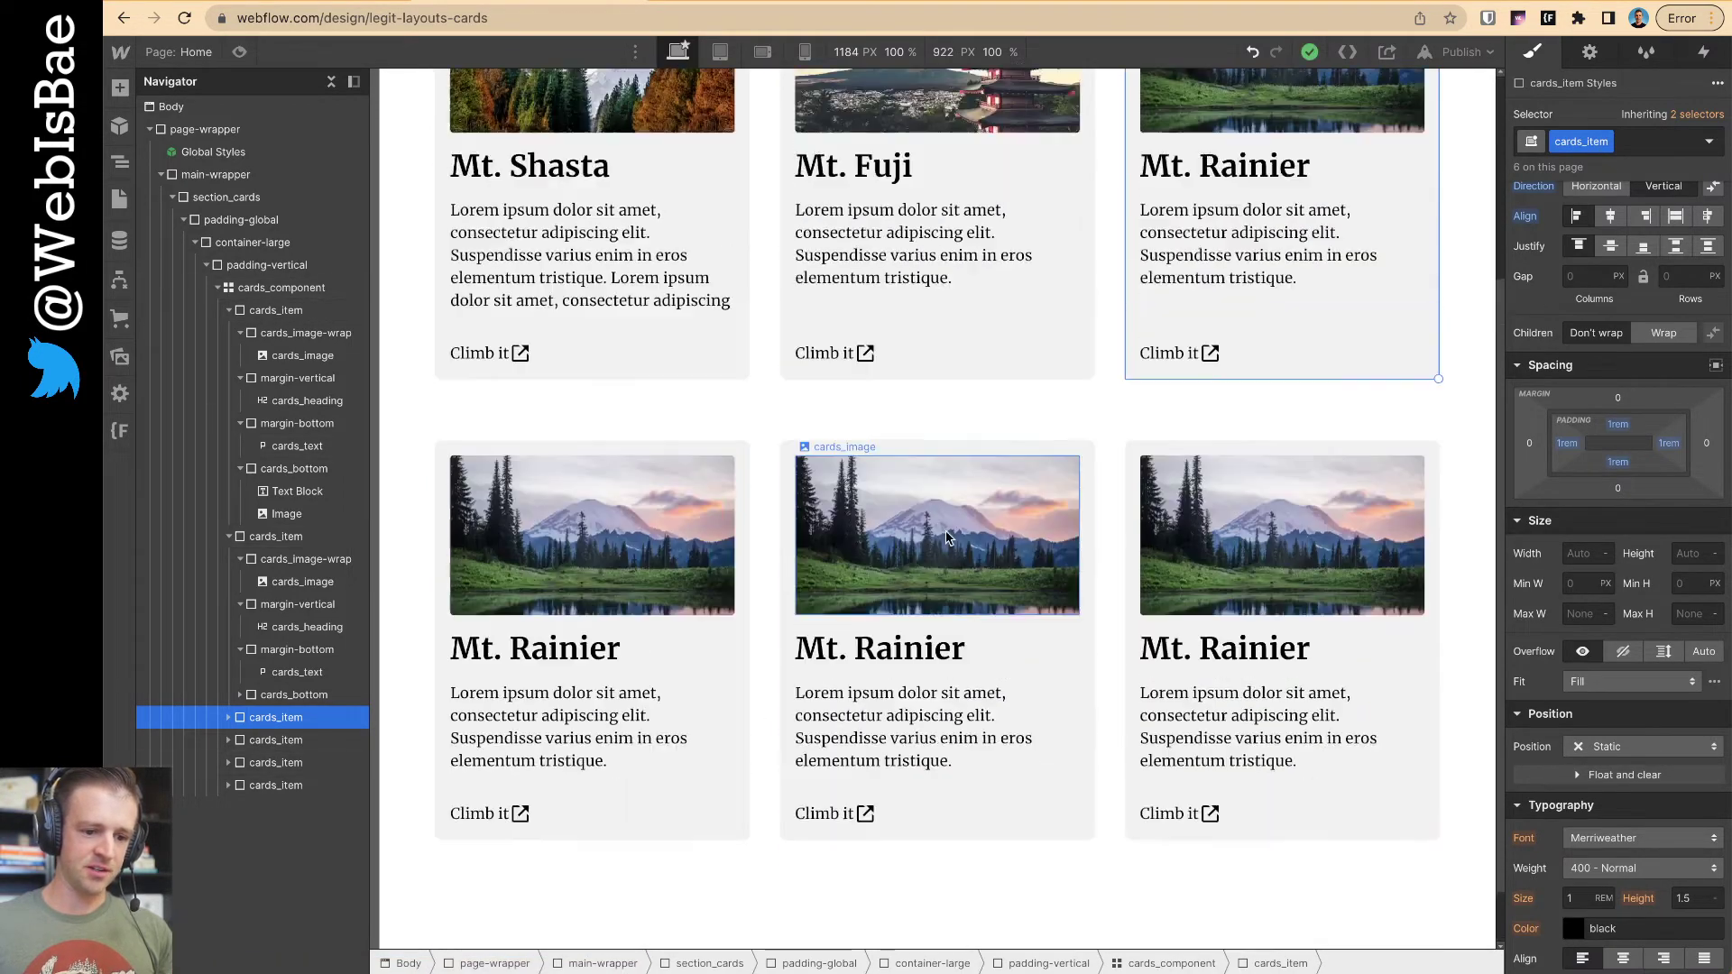
pyautogui.scroll(-2, 1344, 327)
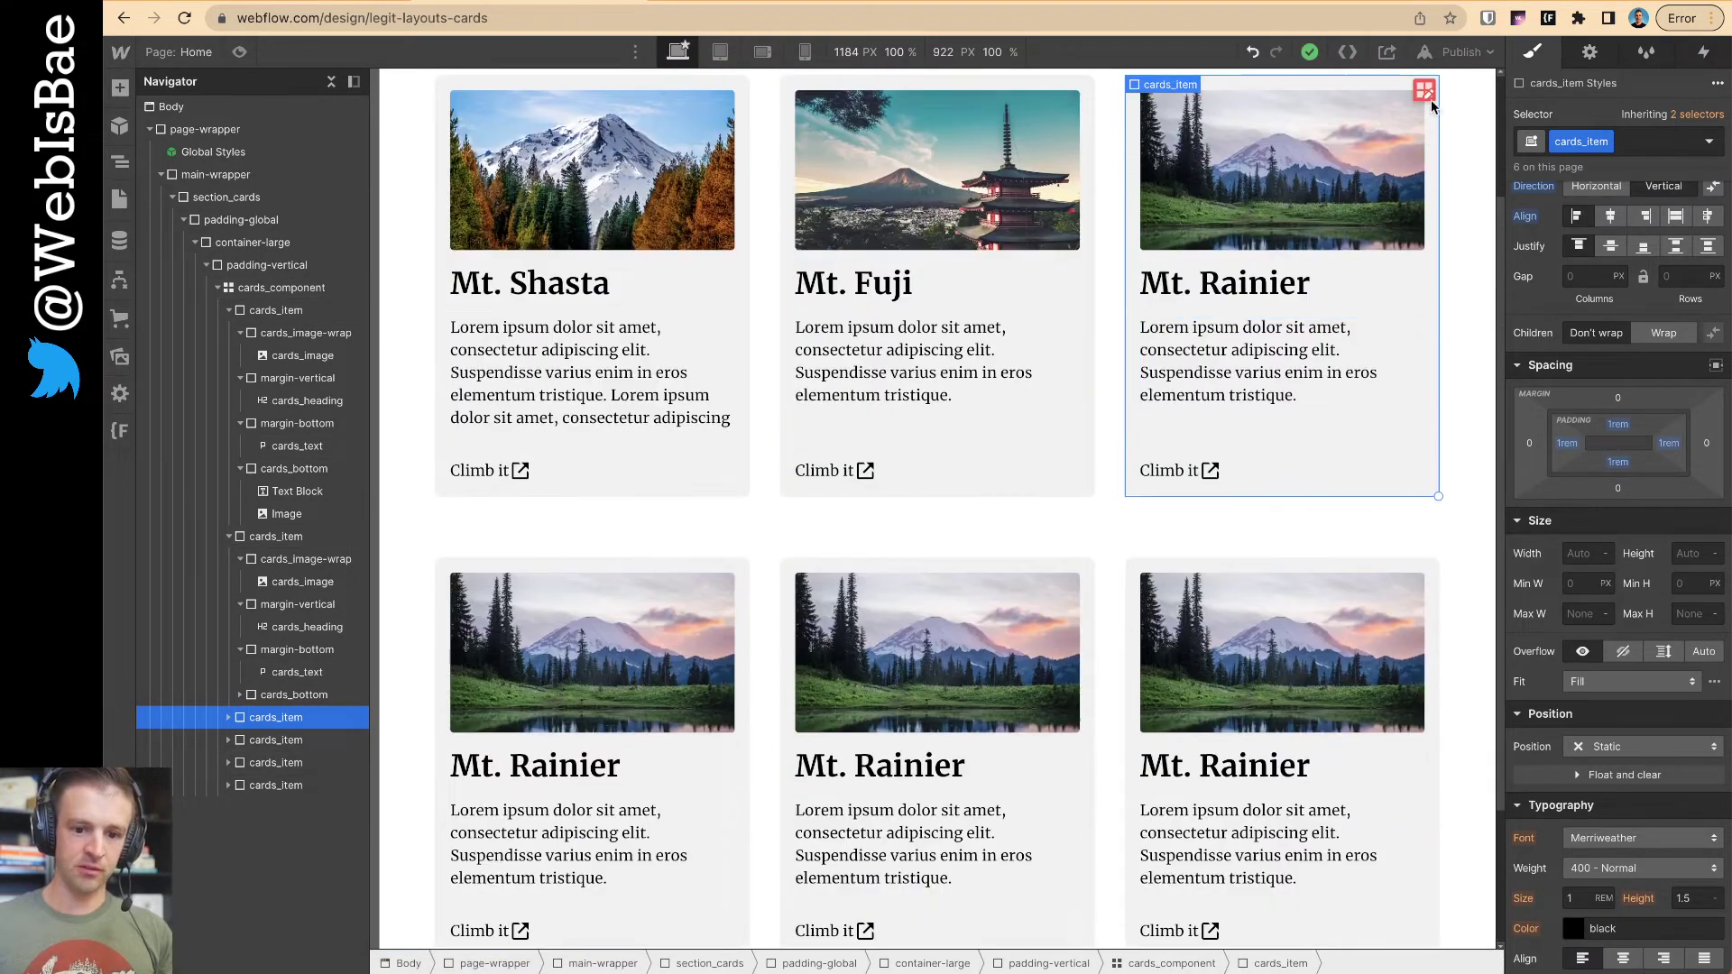
# - Set the sizing of the automatically generated rows and of the first row in the cards_component grid to 1fr
pyautogui.click(1423, 93)
pyautogui.scroll(-1, 936, 479)
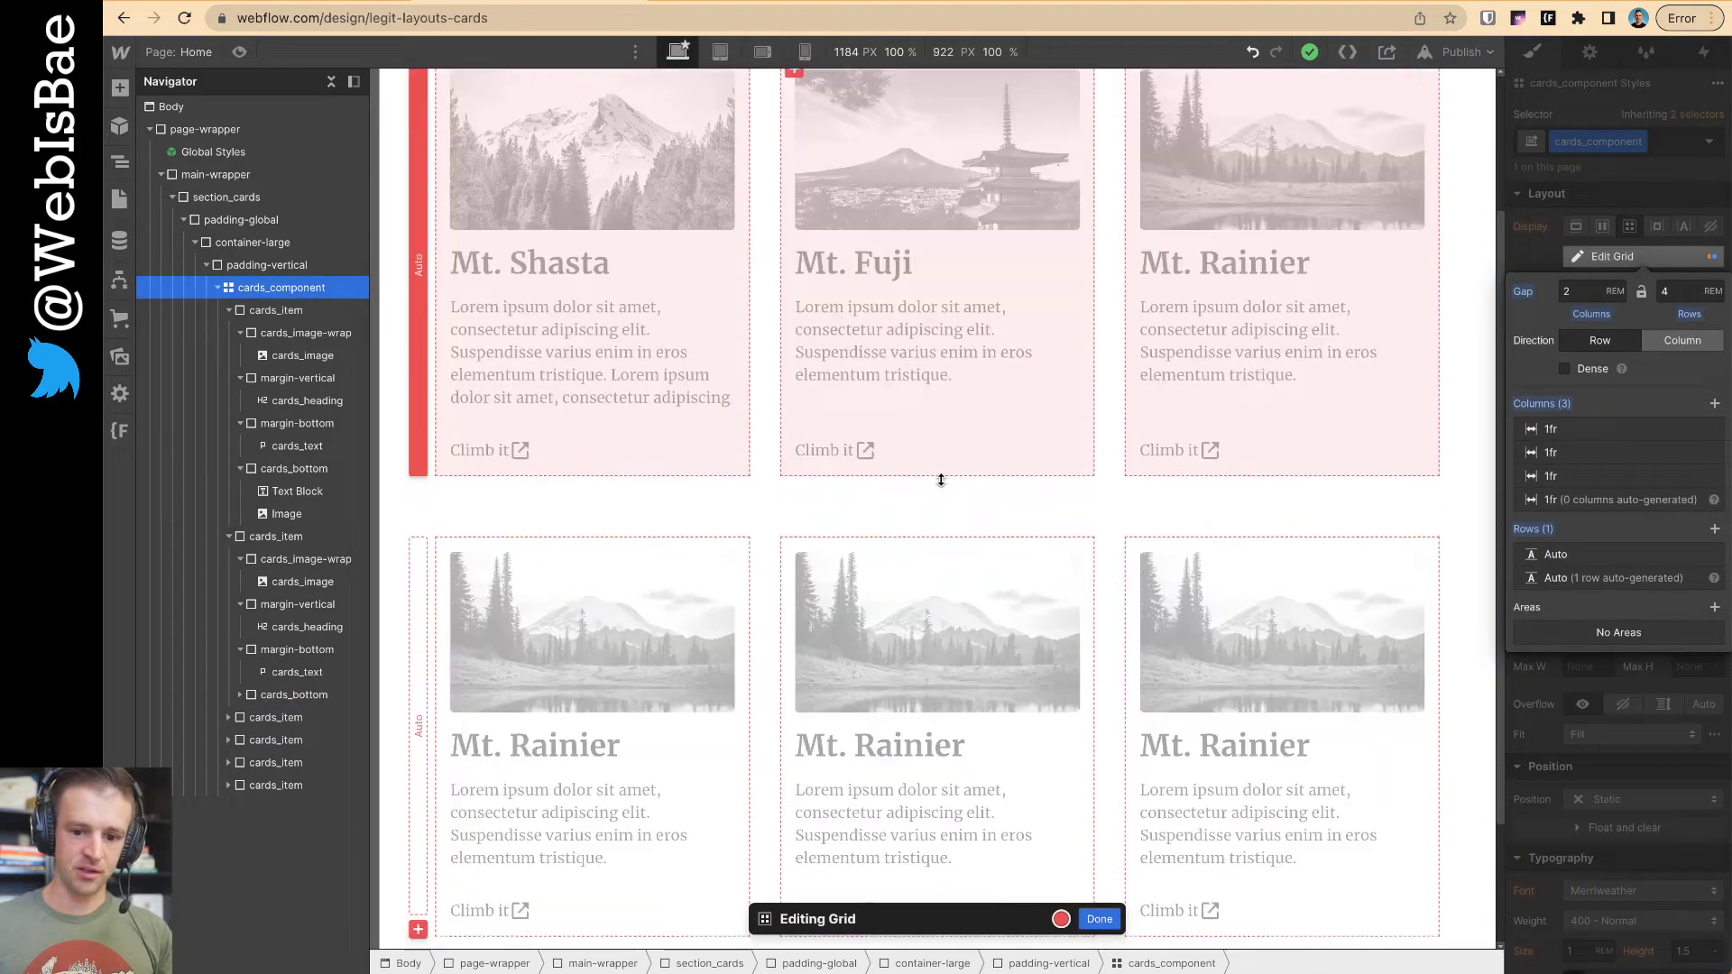
pyautogui.click(1563, 582)
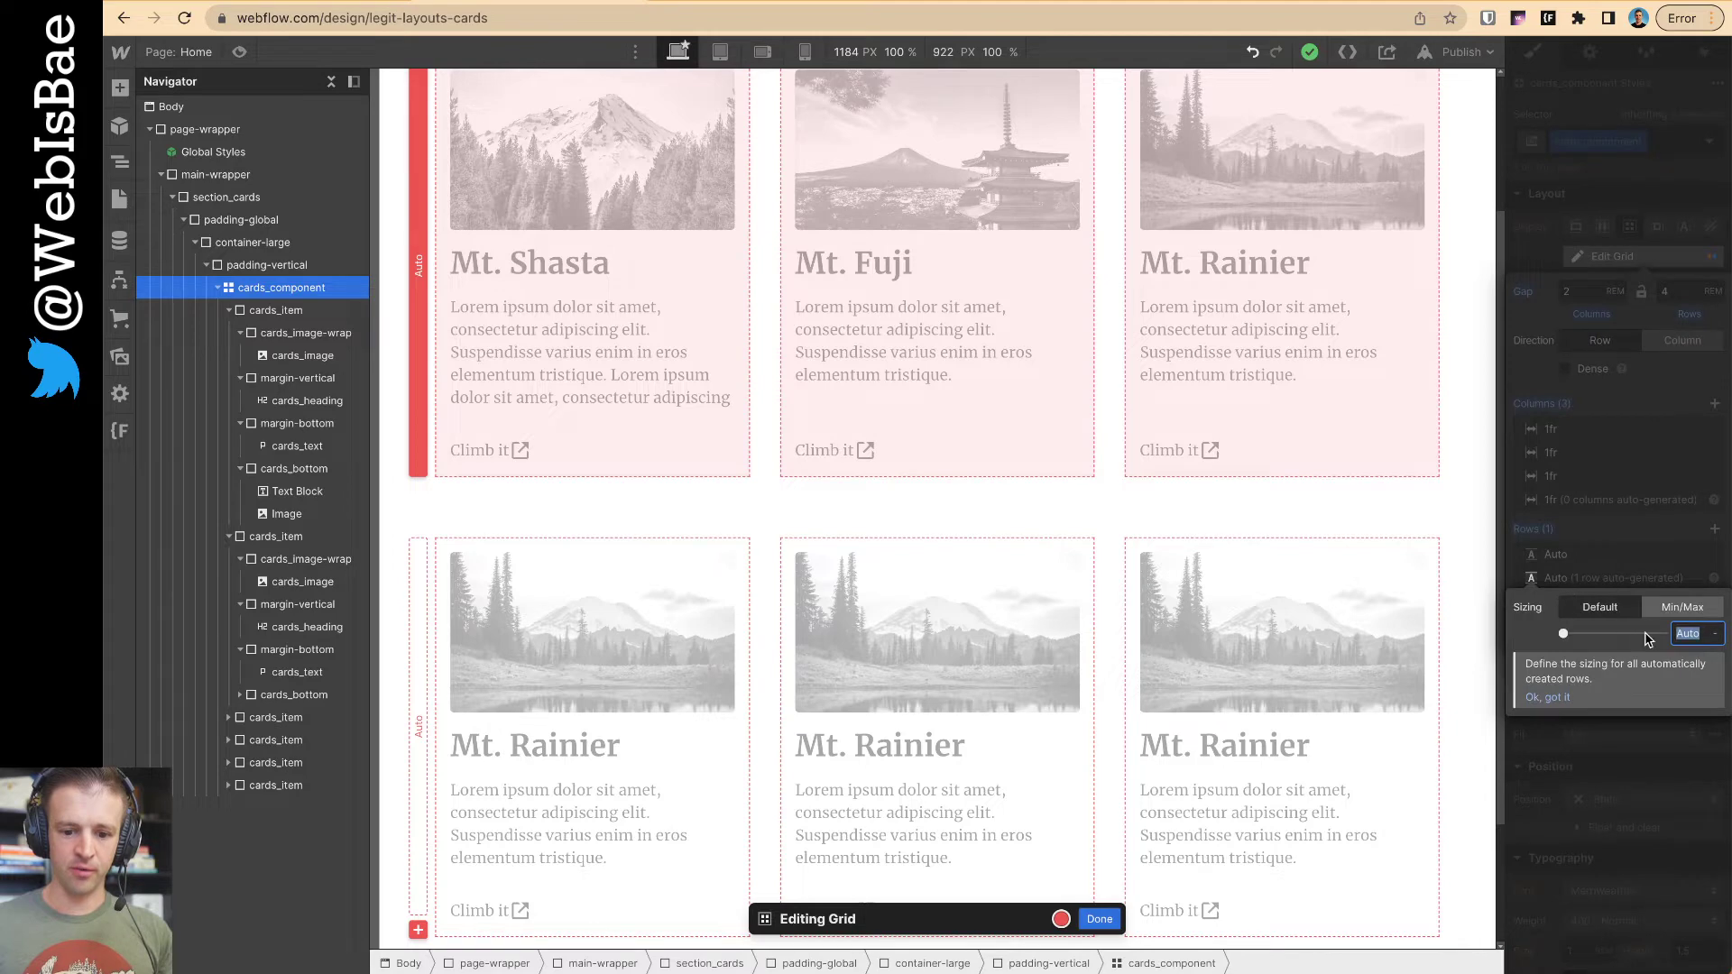
pyautogui.write('1fr')
pyautogui.press('Return')
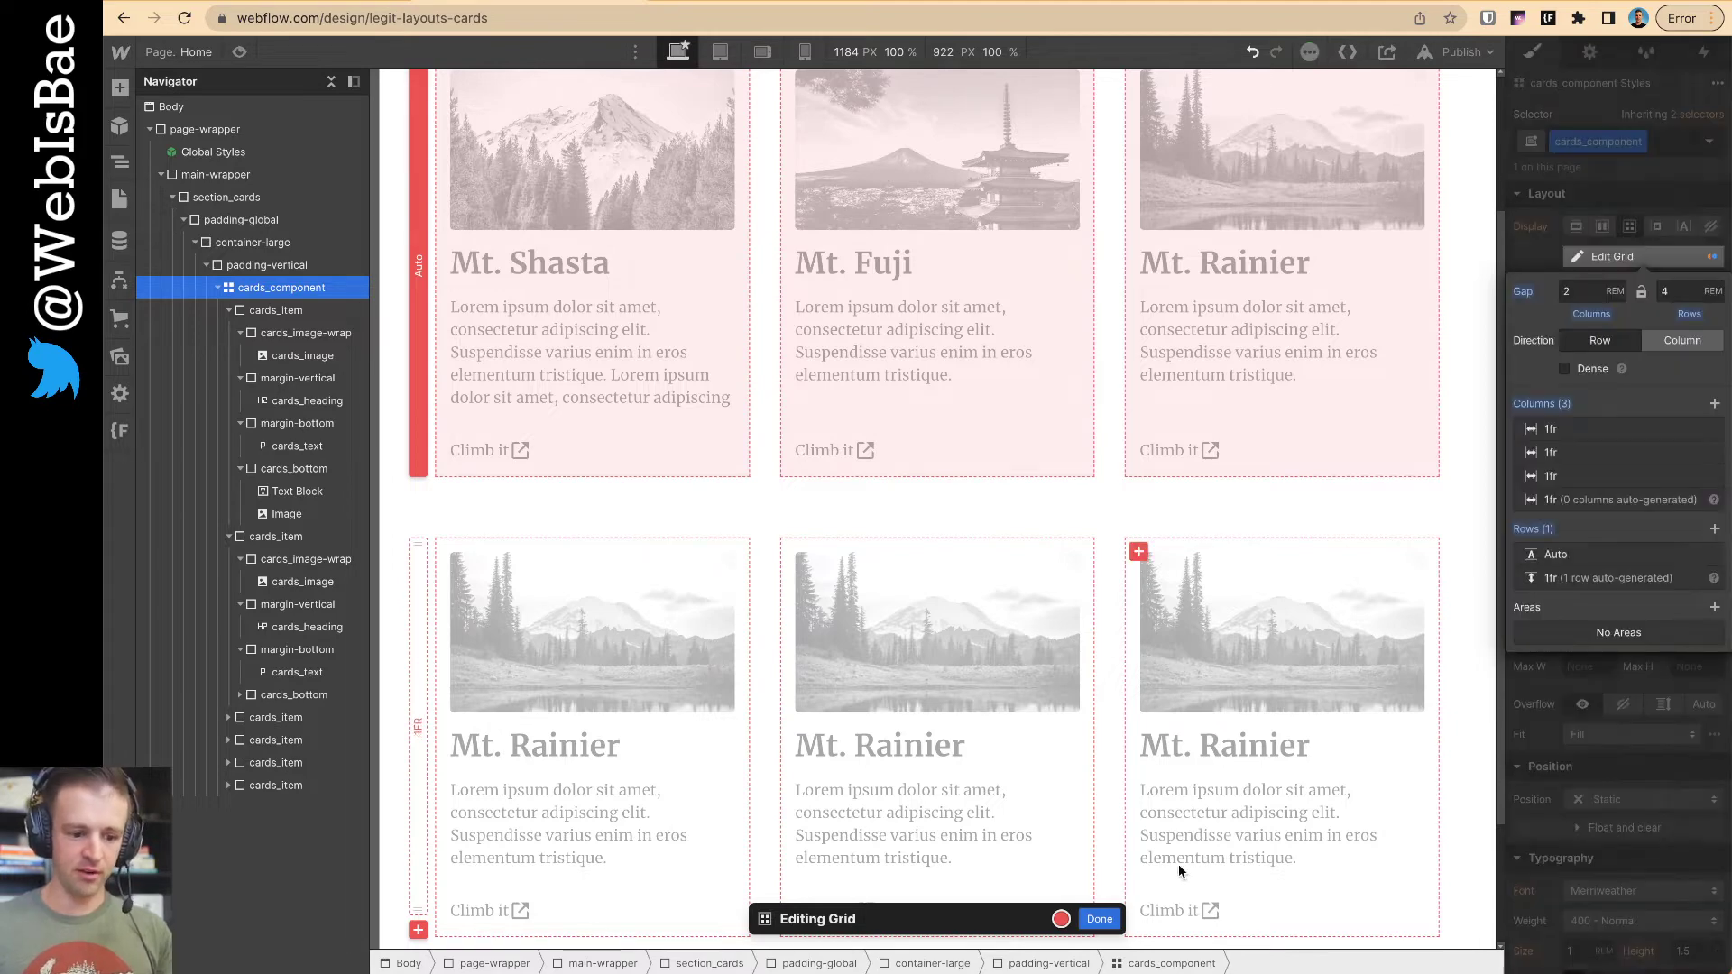
pyautogui.click(1563, 554)
pyautogui.write('1')
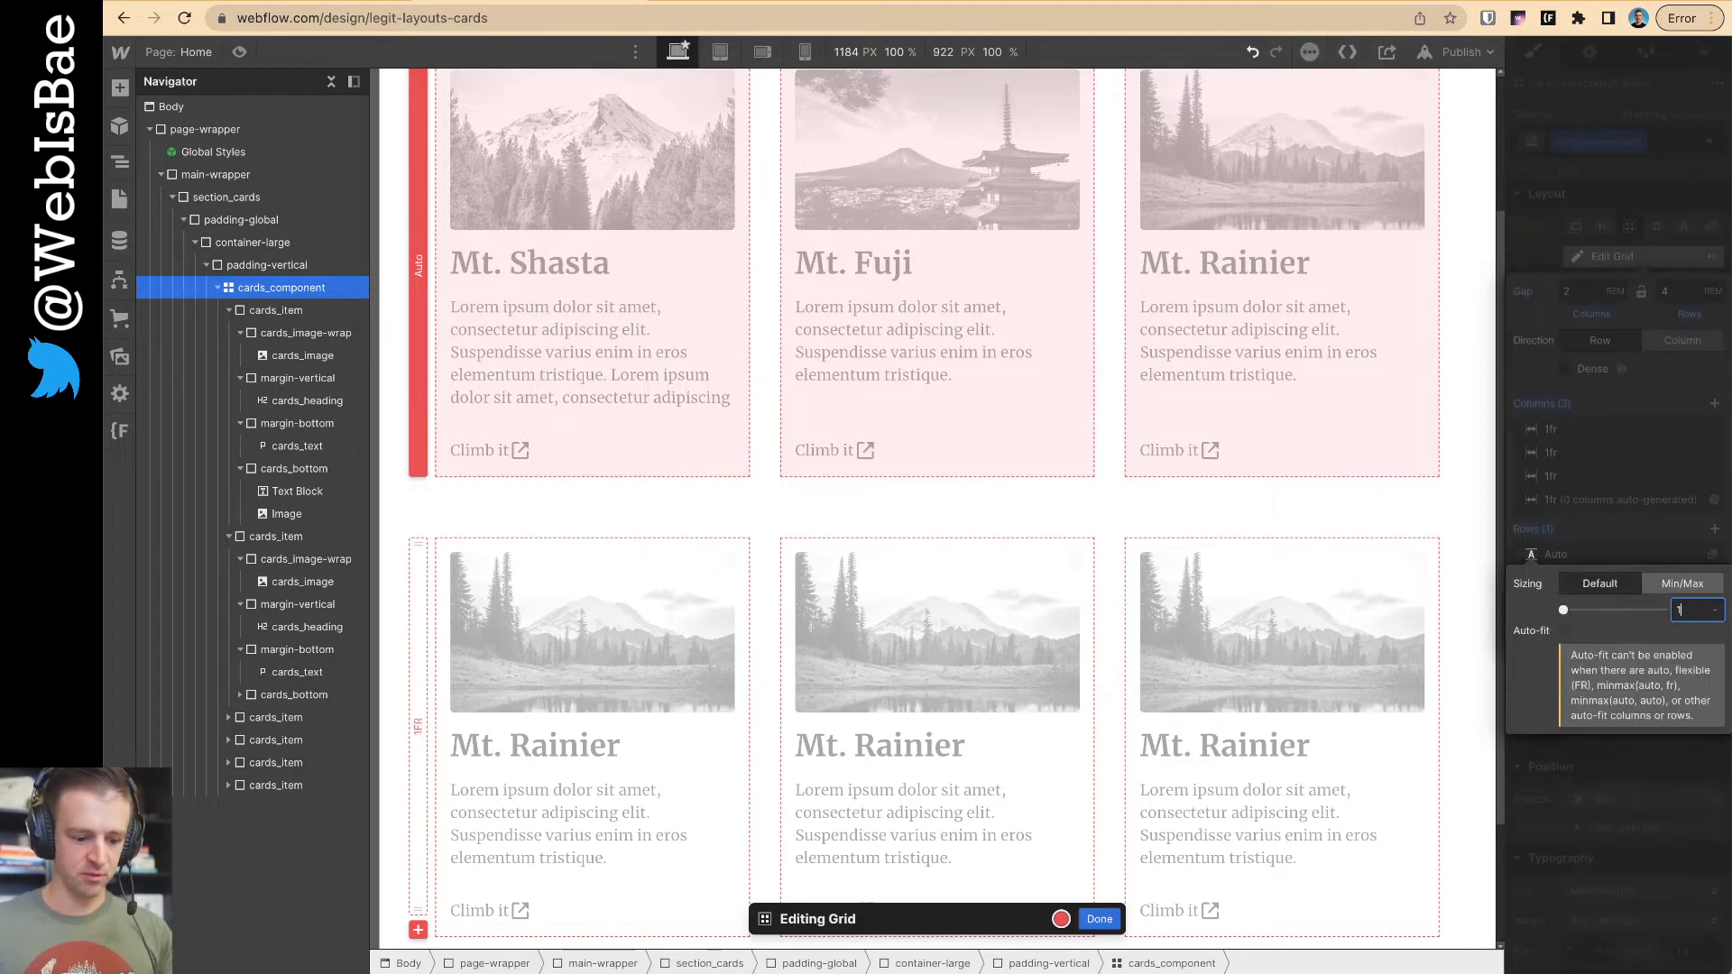
pyautogui.write('fr')
pyautogui.press('Return')
pyautogui.click(1100, 920)
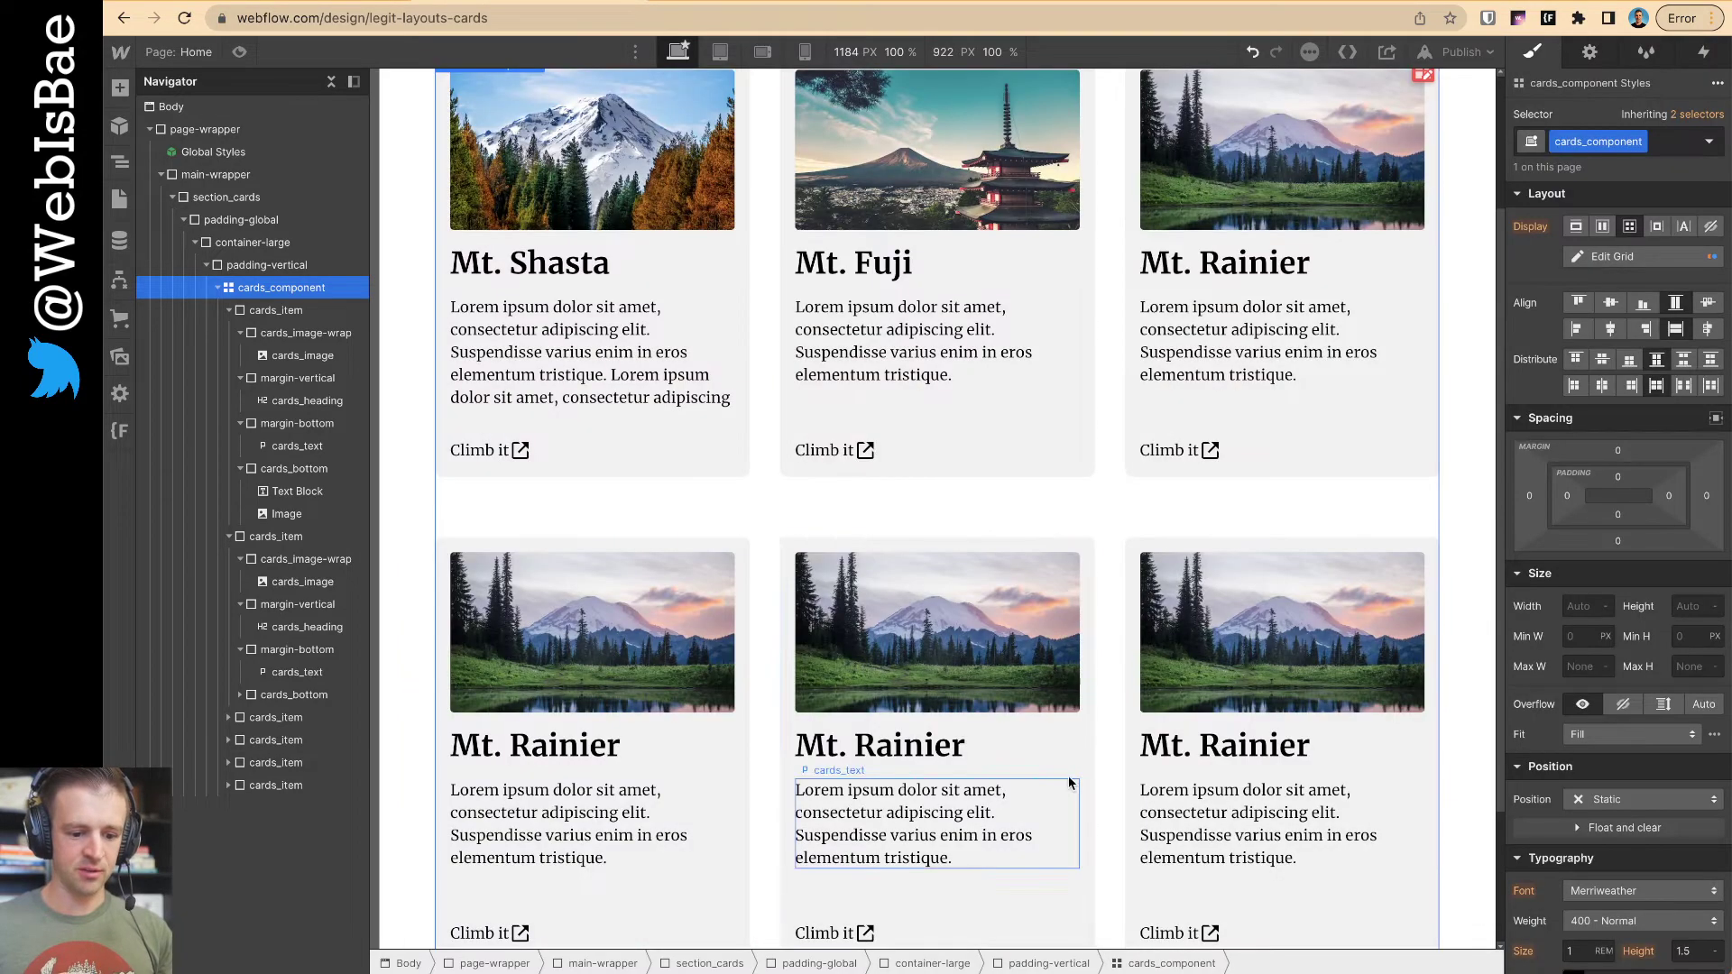
# - Compare the card heights and text lengths across both rows of the grid
pyautogui.scroll(-1, 655, 794)
pyautogui.scroll(-1, 1007, 337)
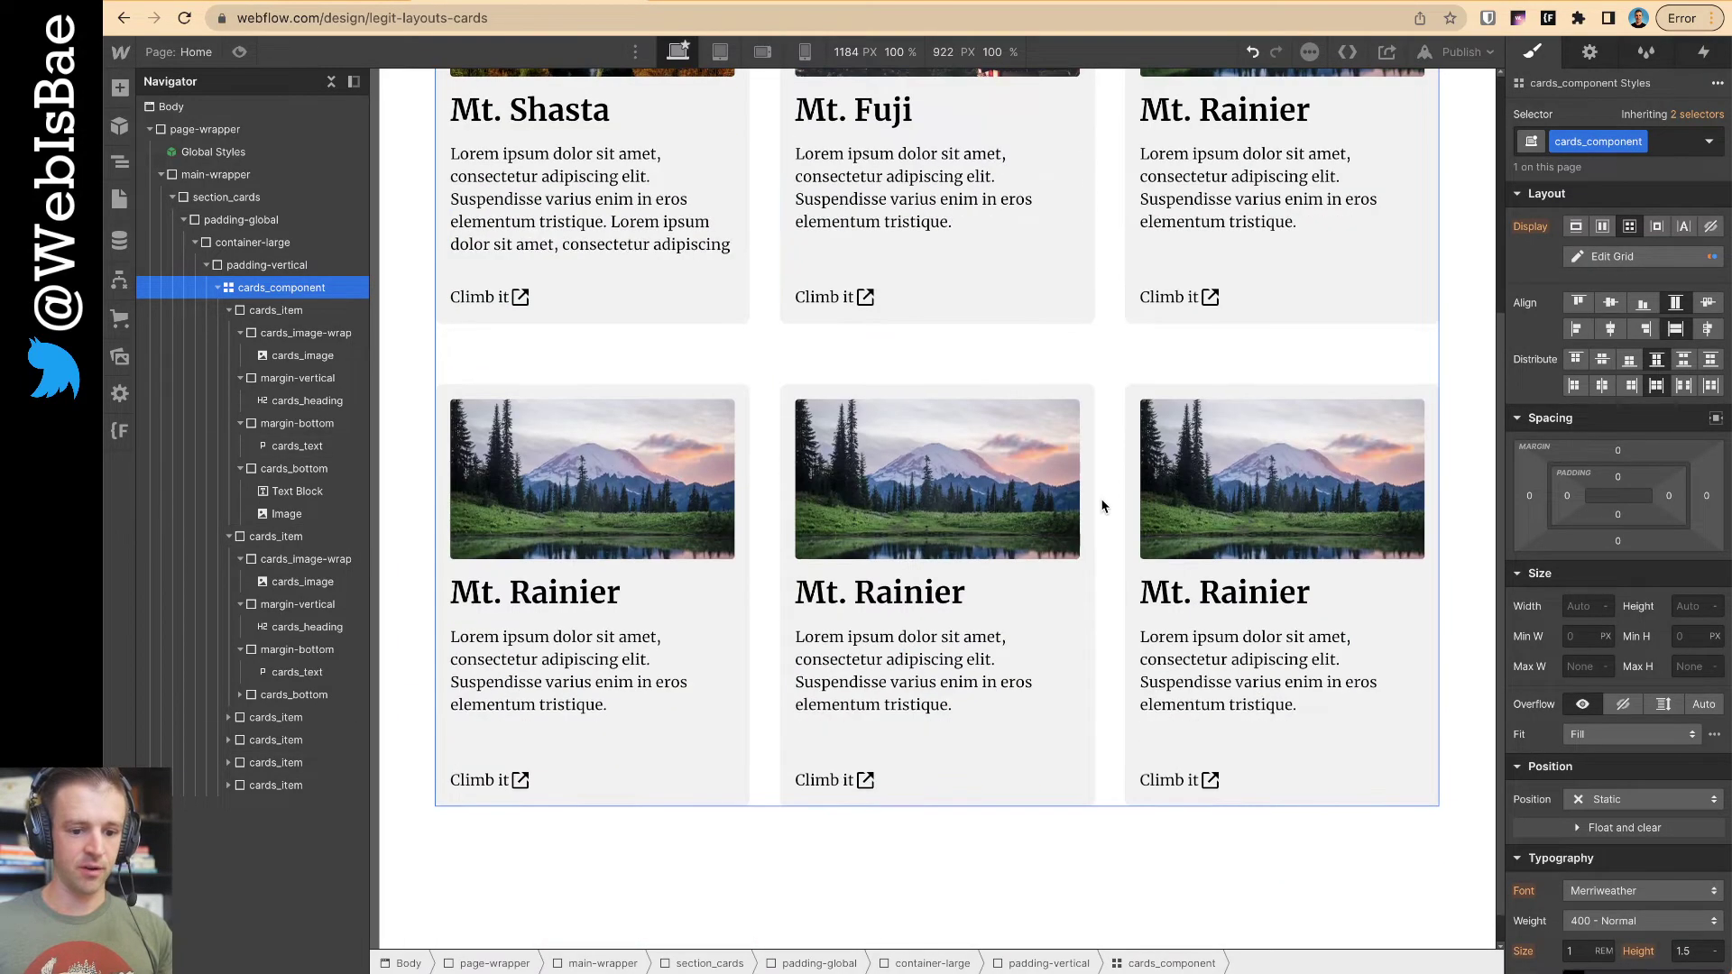
pyautogui.scroll(4, 1109, 474)
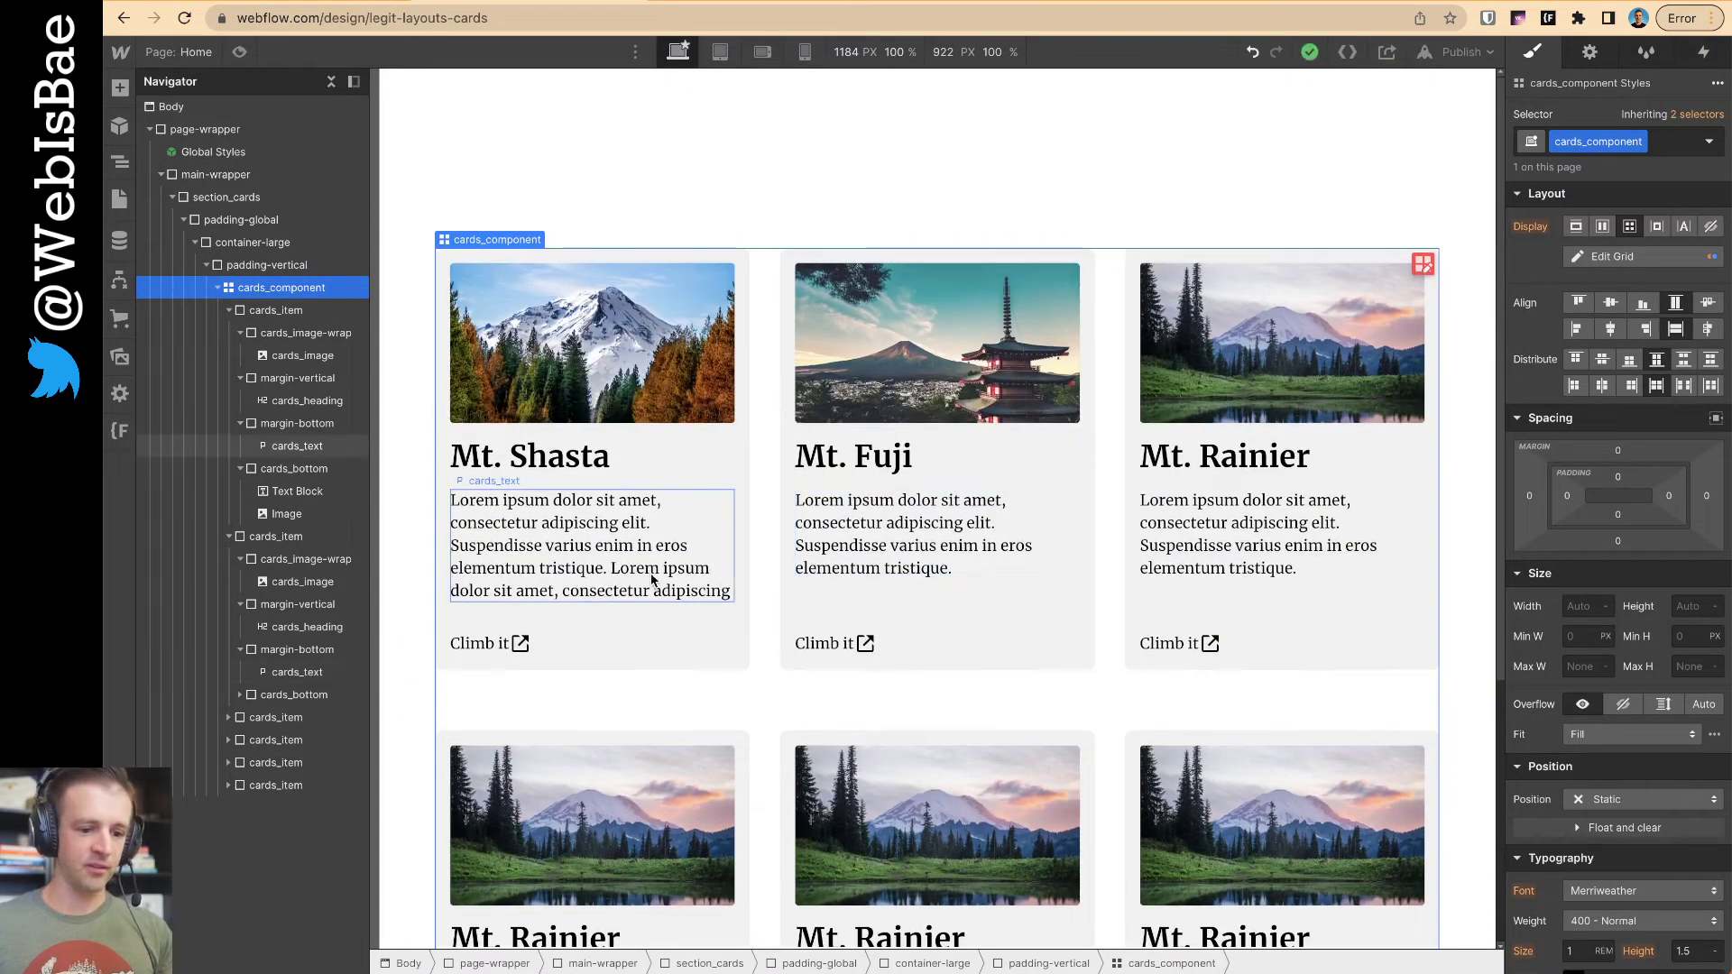
pyautogui.scroll(-3, 1010, 560)
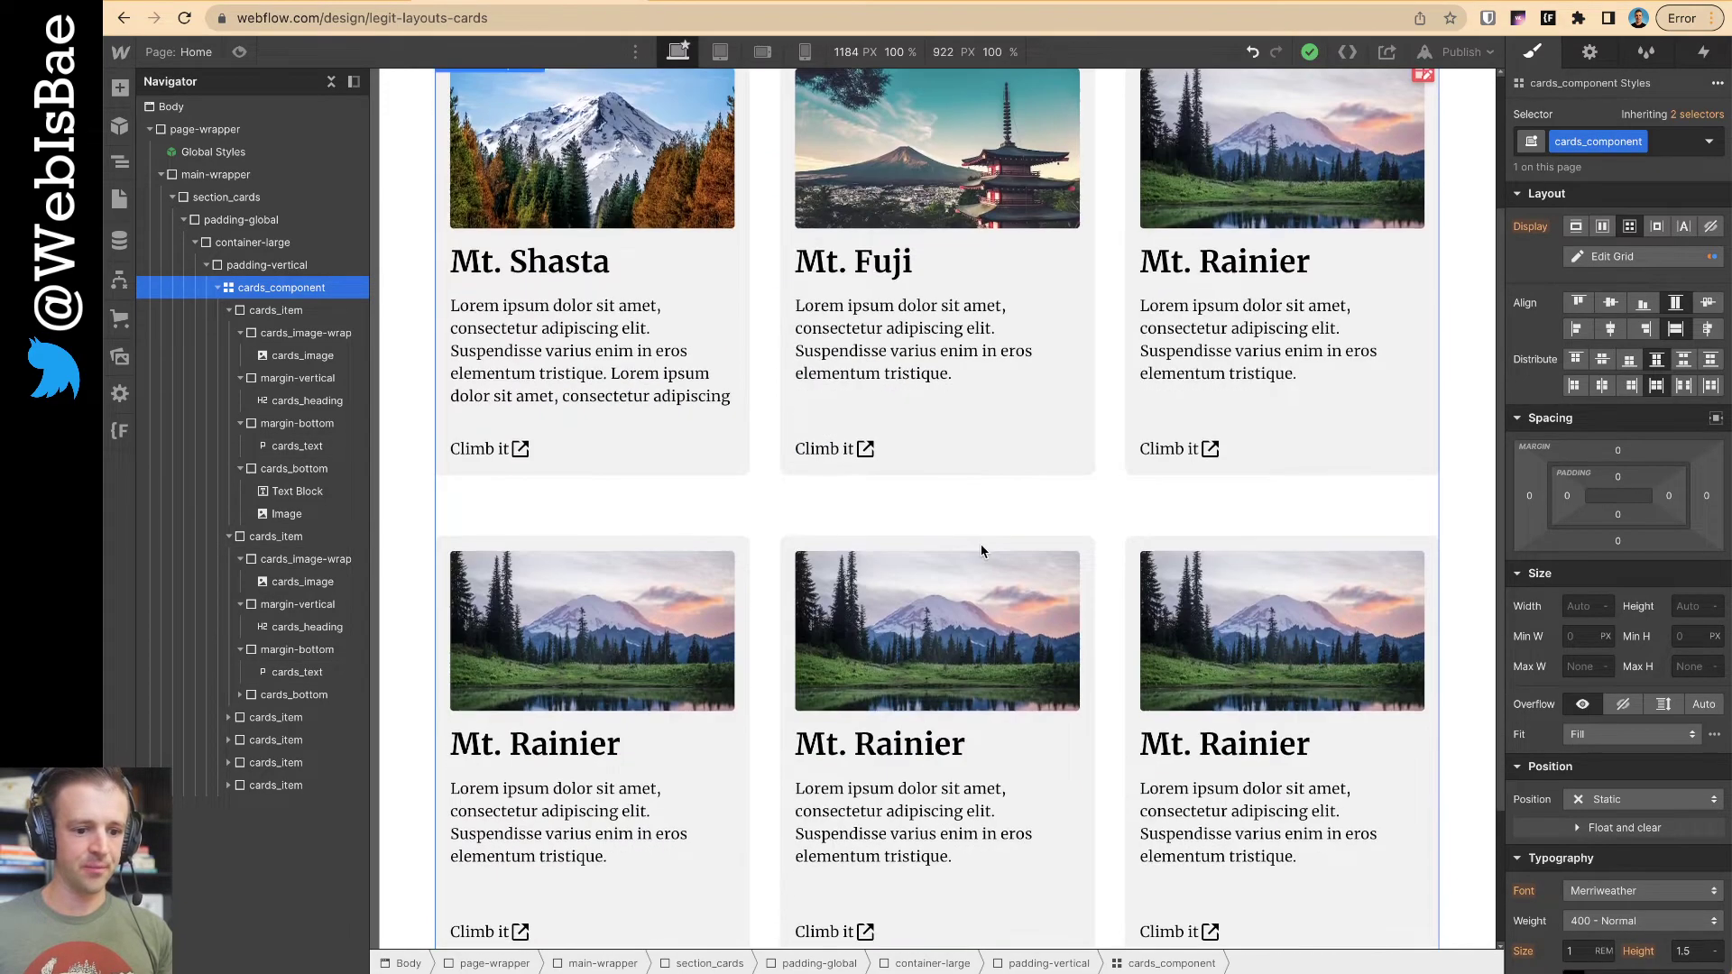
pyautogui.scroll(-3, 965, 595)
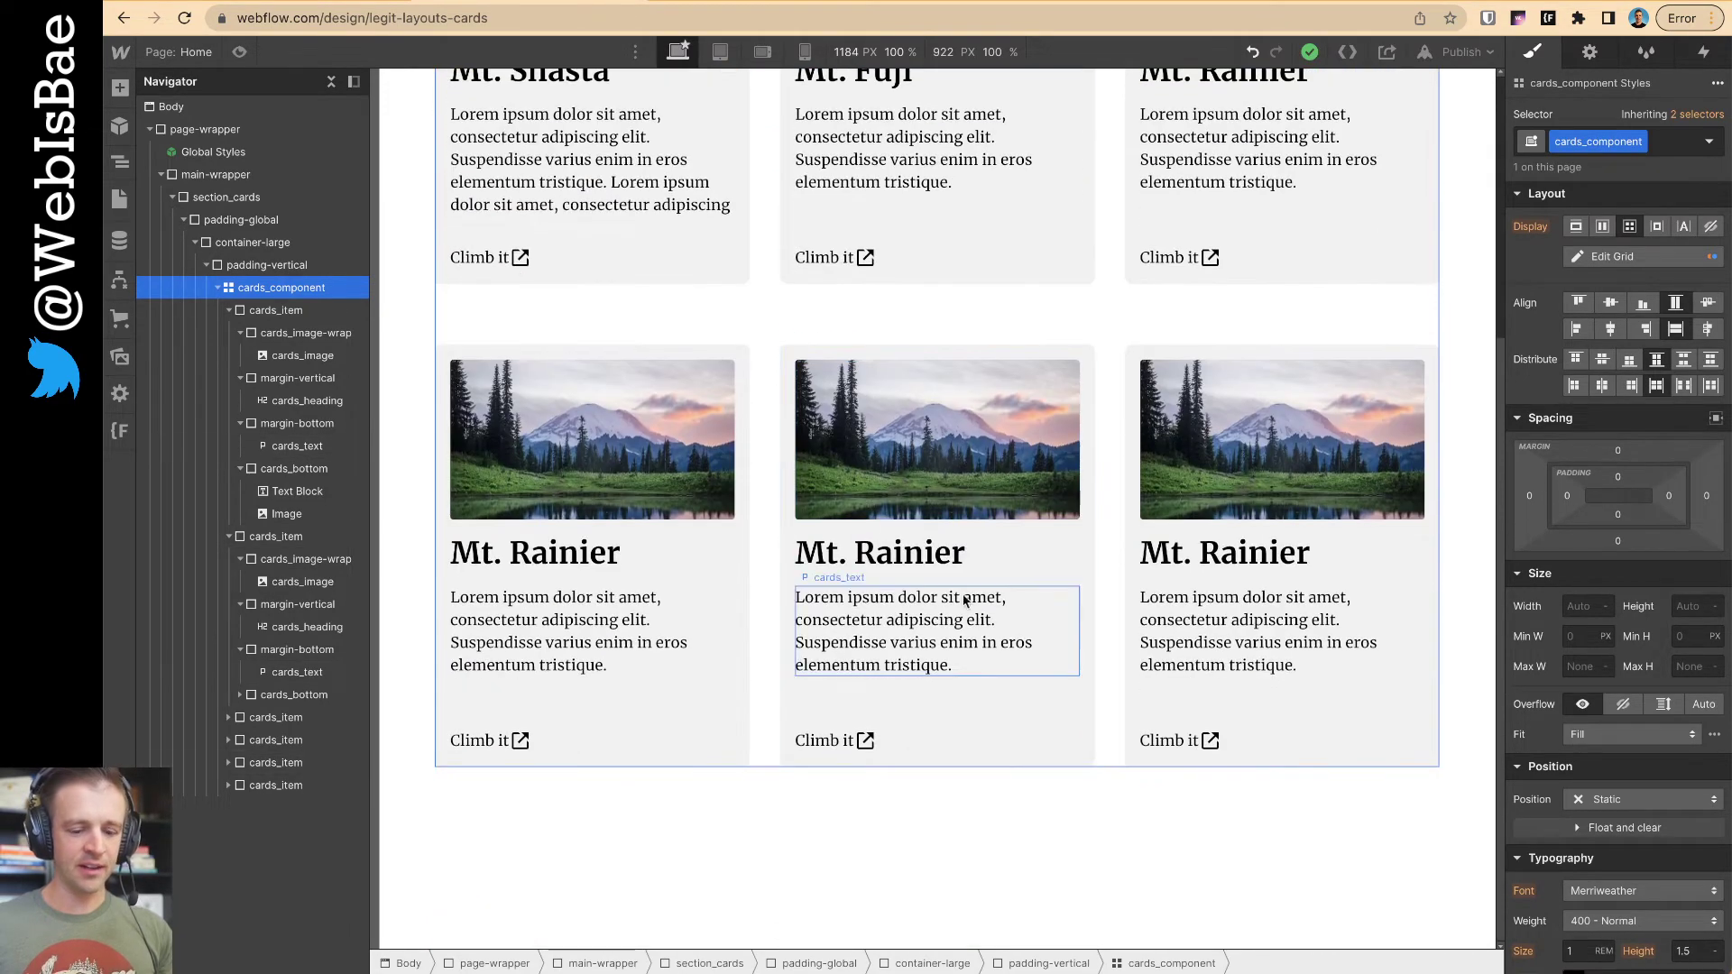
pyautogui.scroll(4, 964, 600)
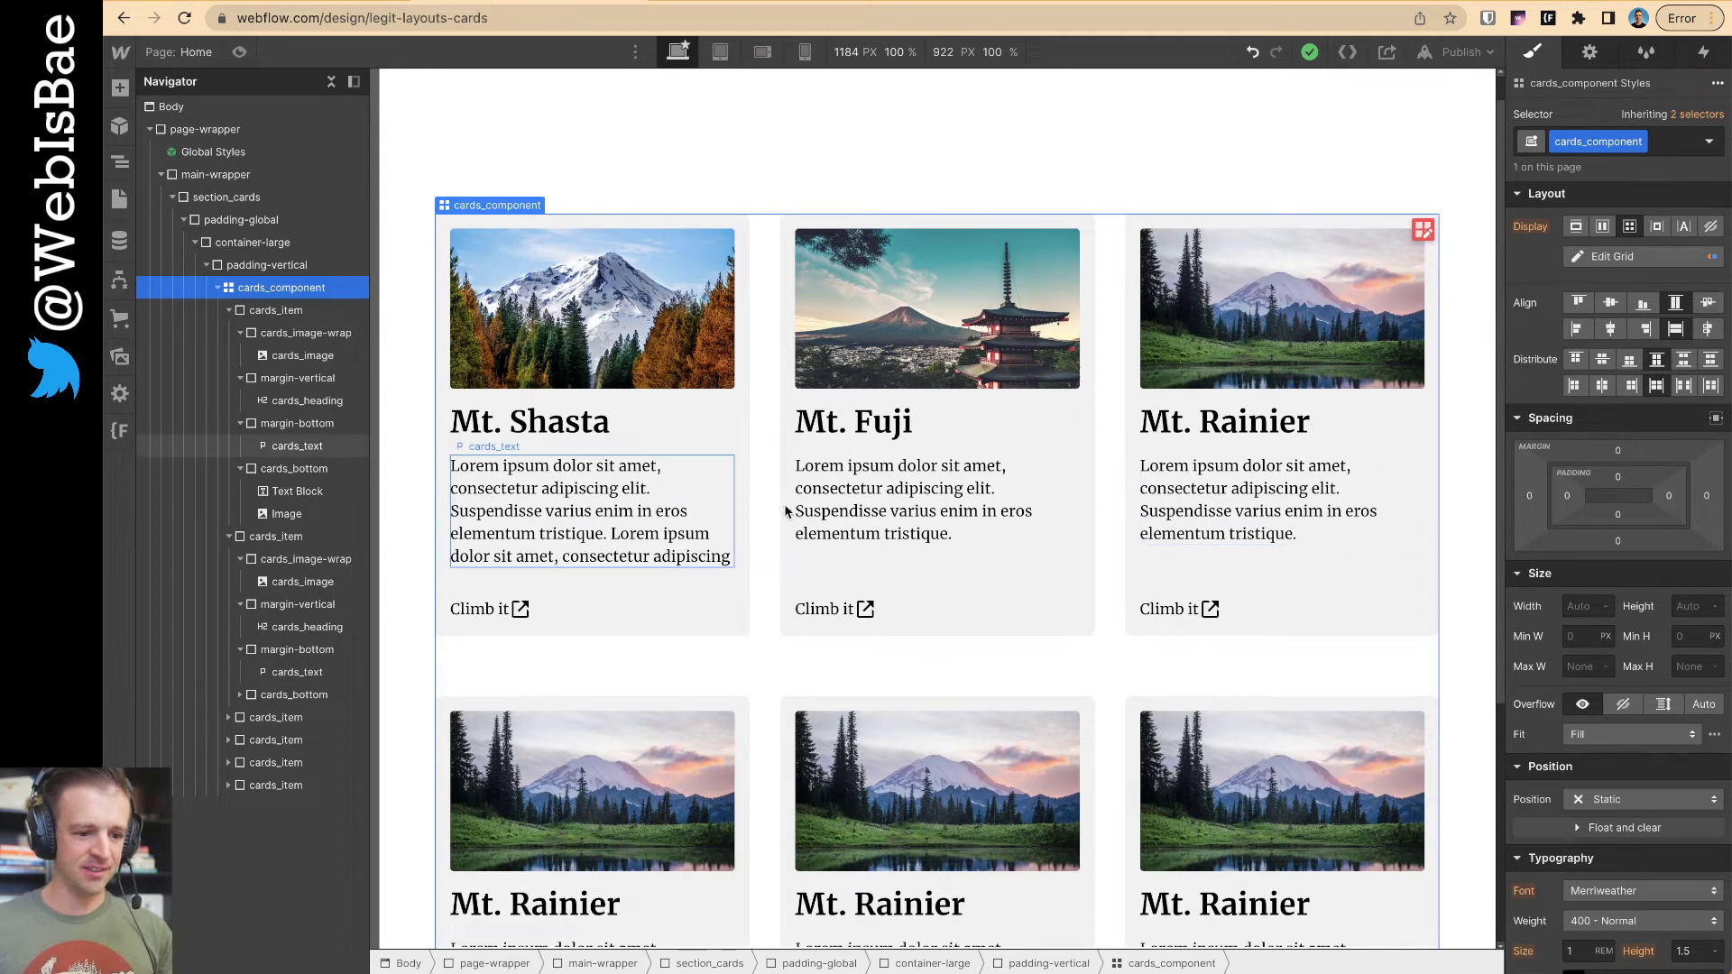
pyautogui.scroll(-1, 984, 491)
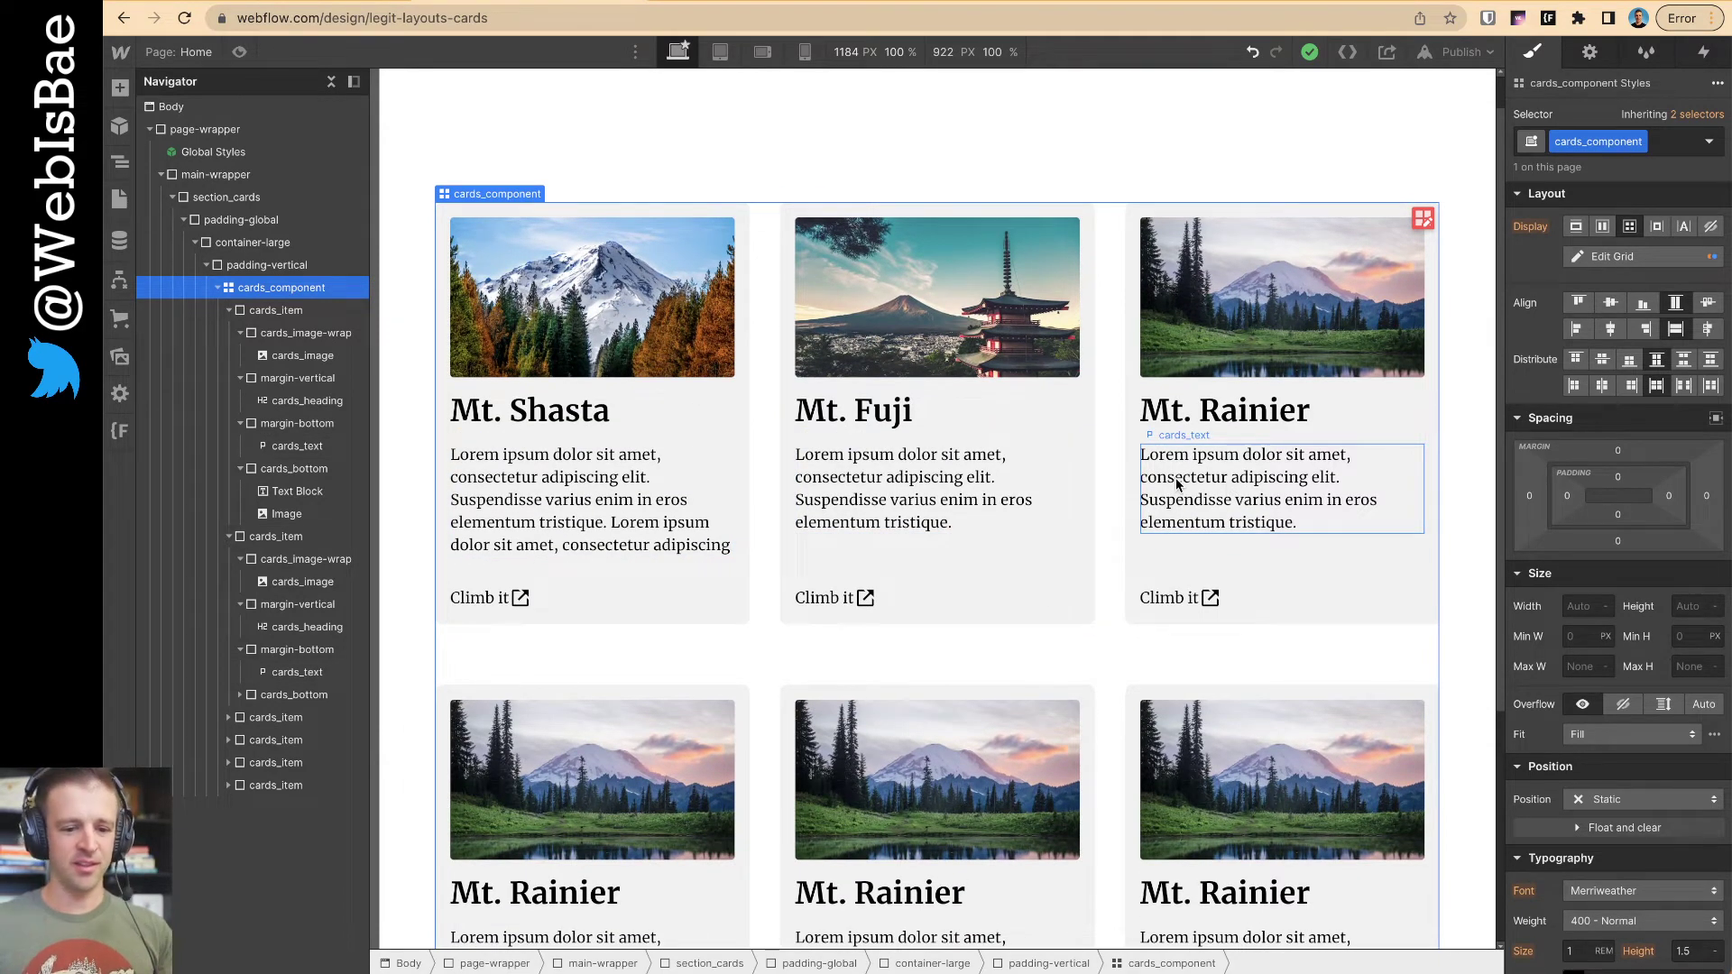
# - Look up the text-style-3lines class in the Global Styles symbol's embed code and close the code editor
pyautogui.click(214, 153)
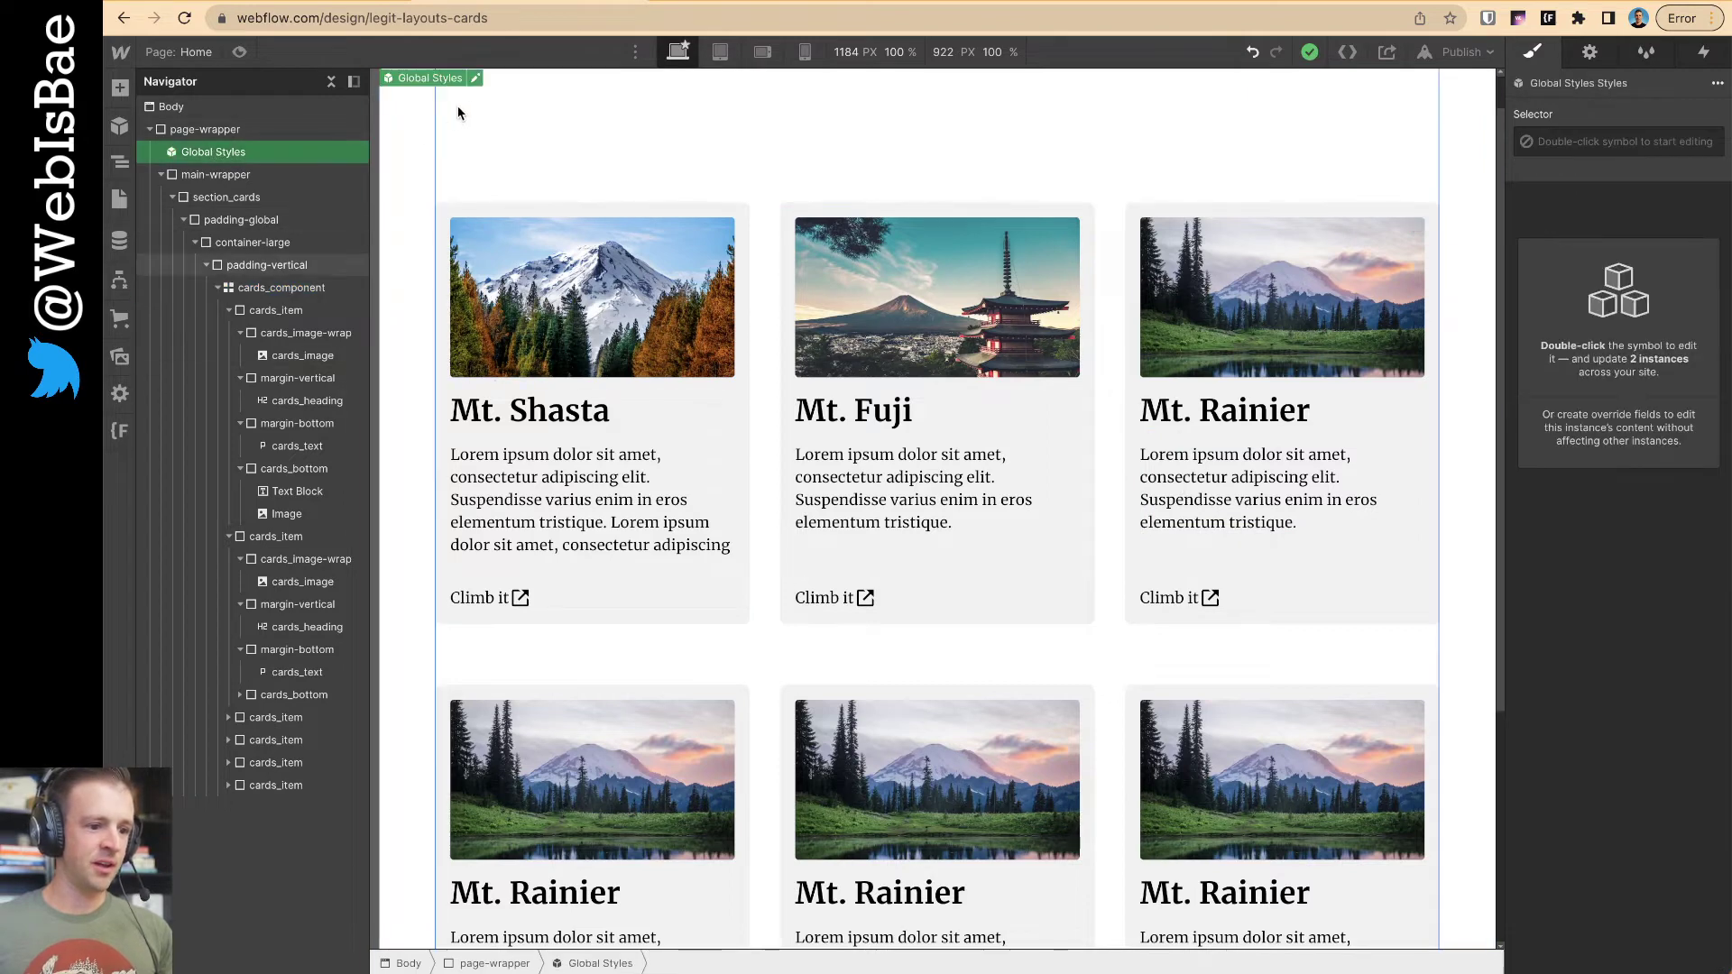
pyautogui.click(475, 80)
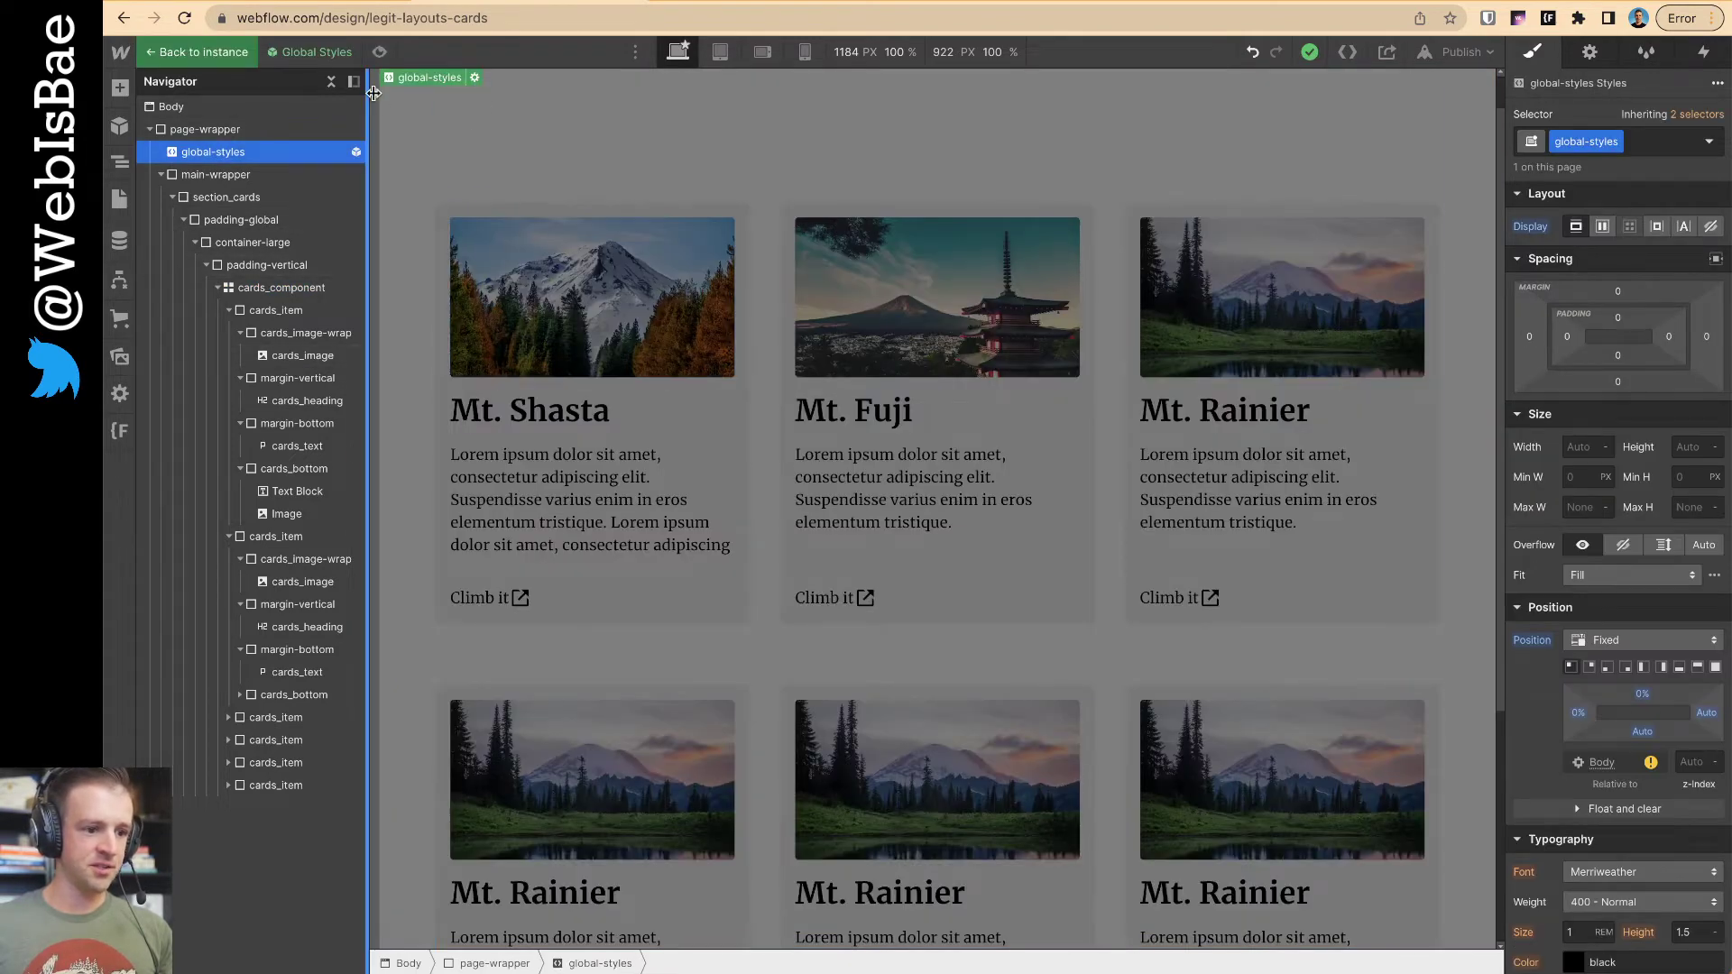
pyautogui.click(1590, 51)
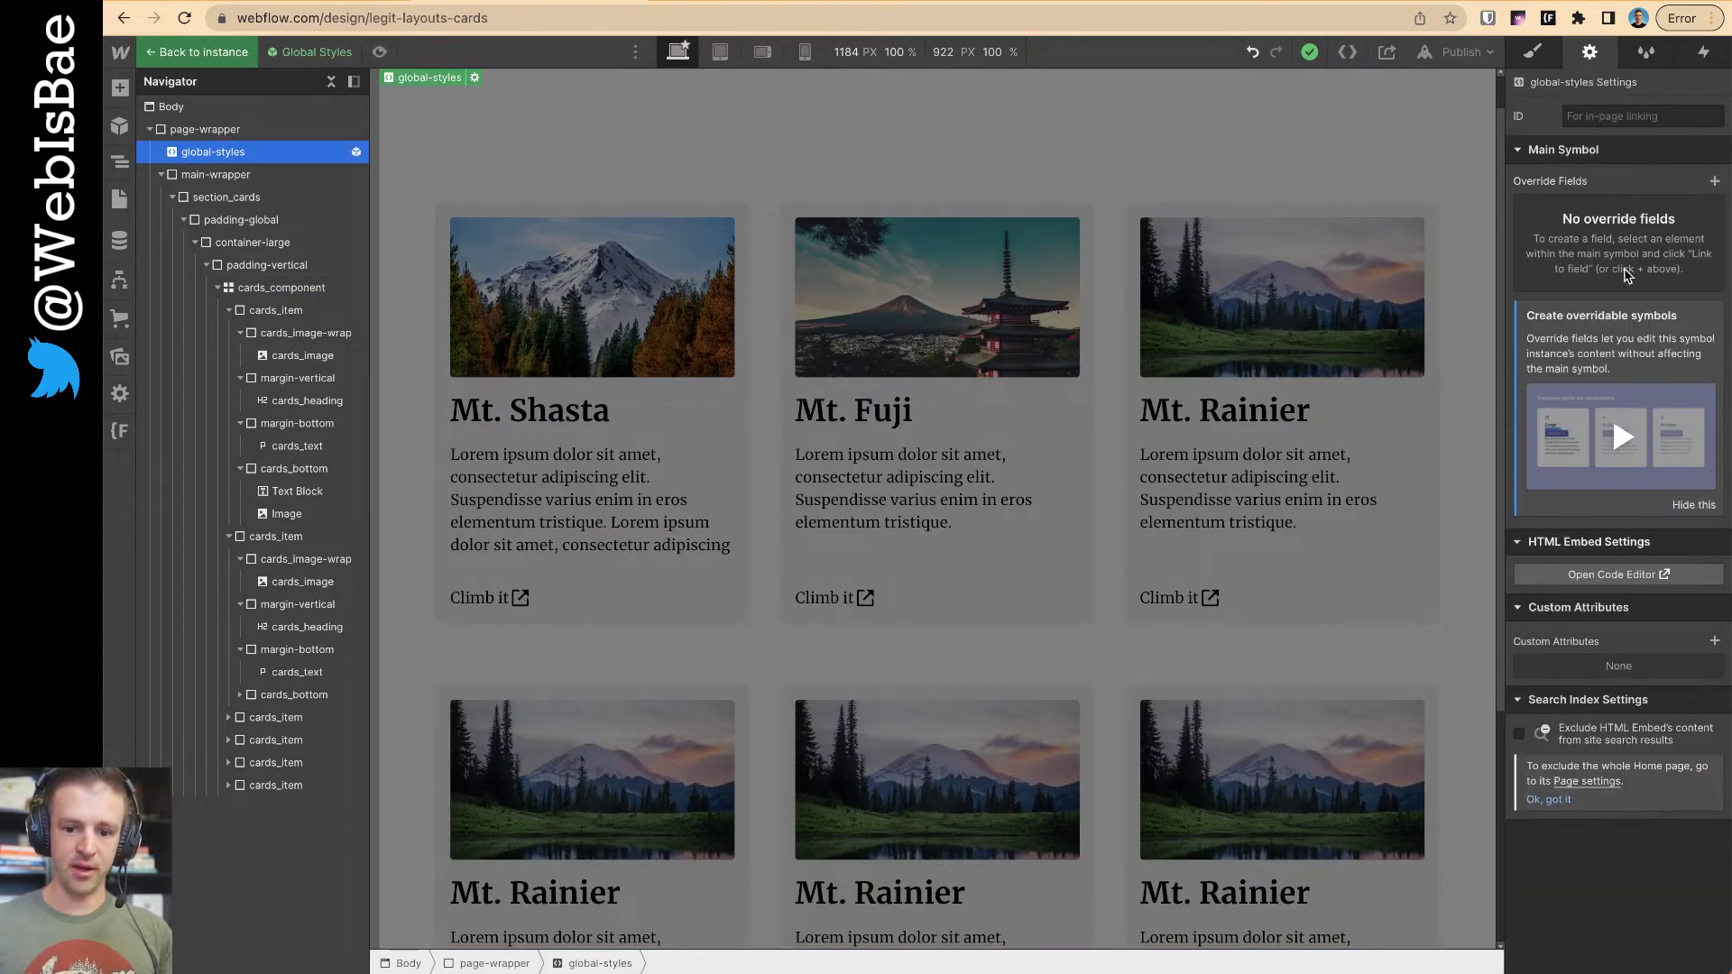
pyautogui.click(1633, 575)
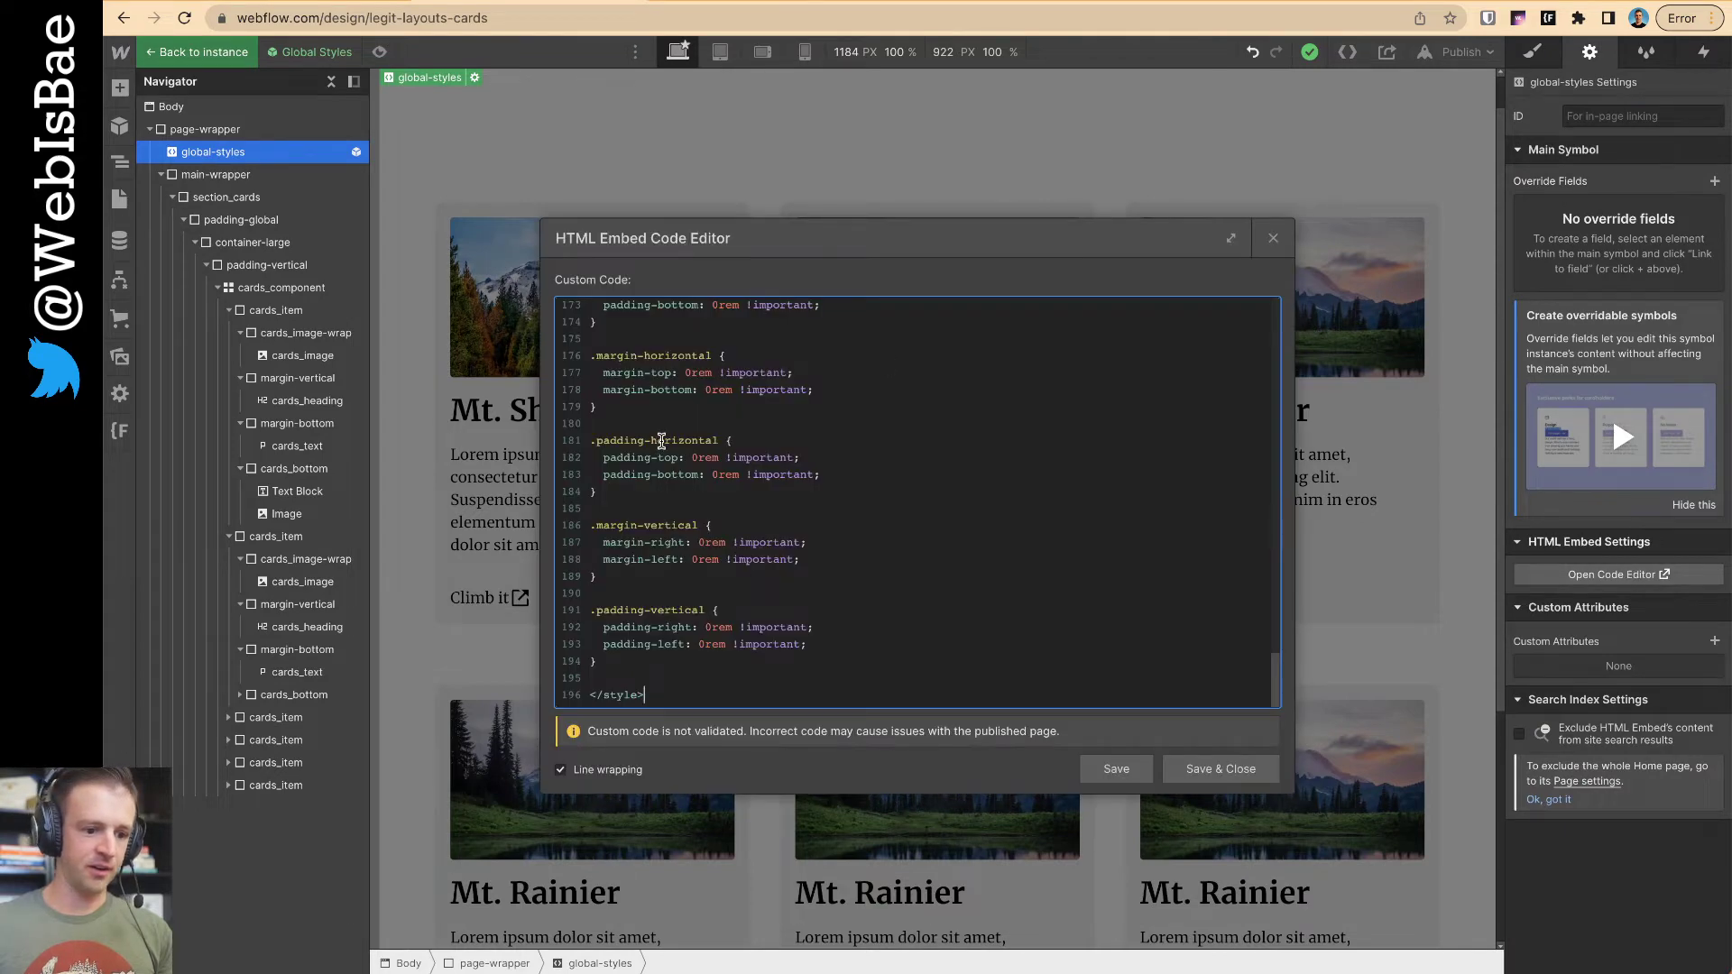
pyautogui.scroll(20, 661, 440)
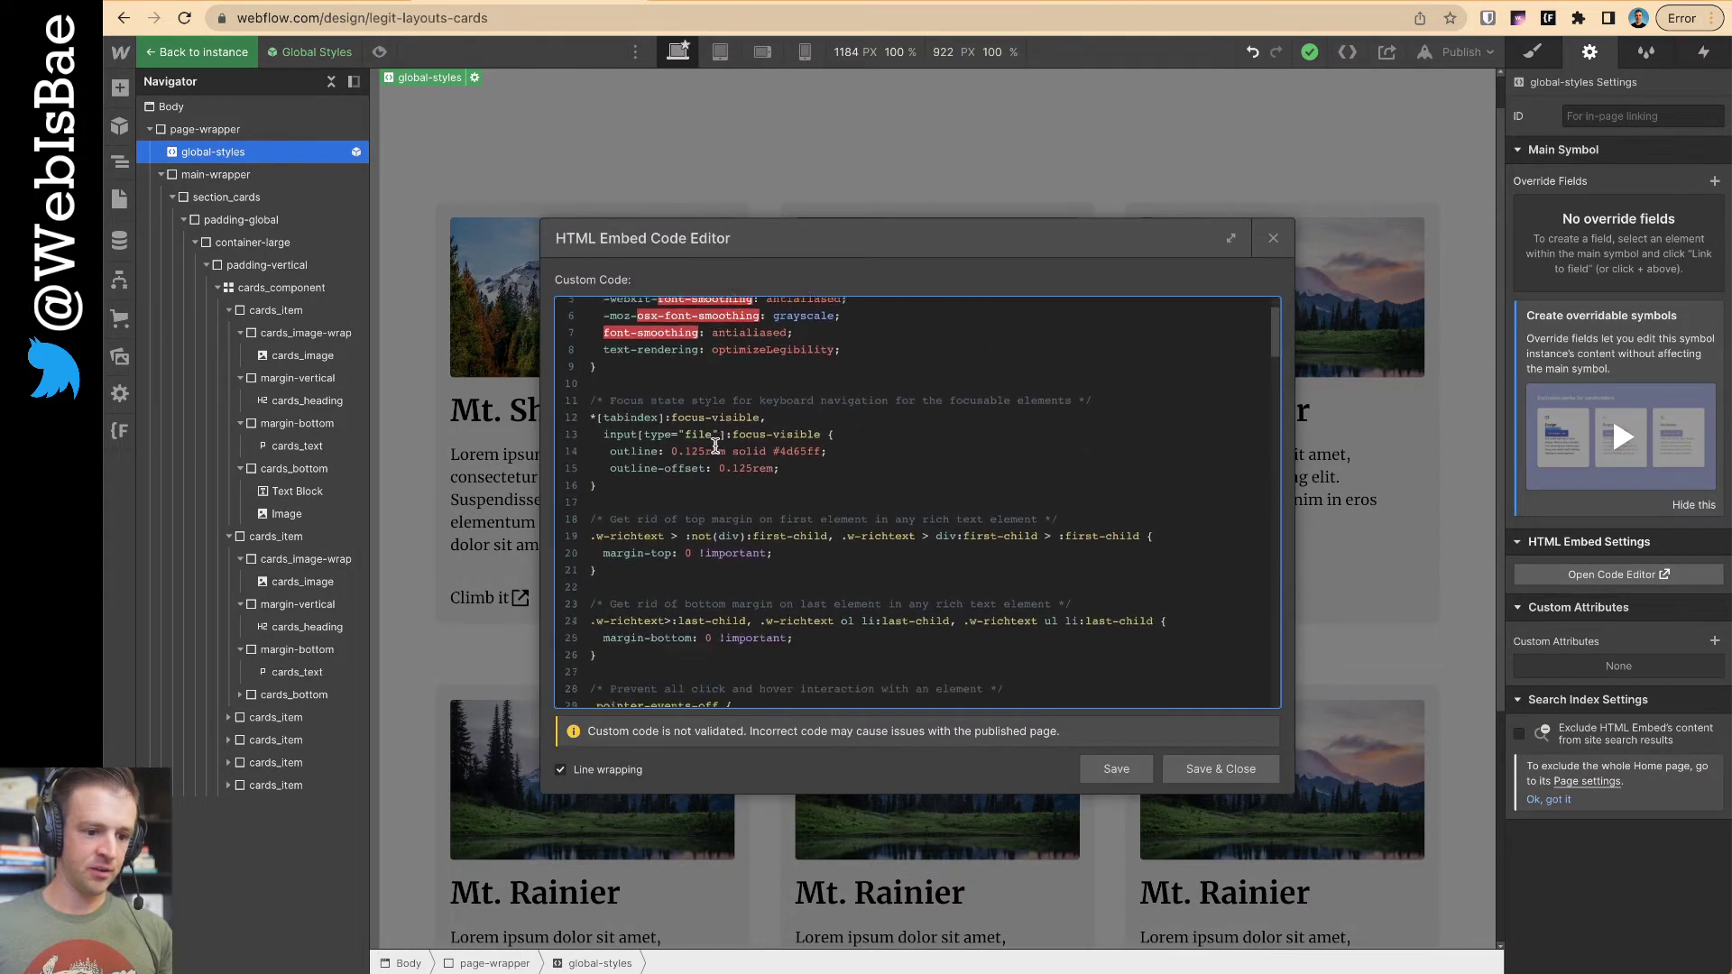
pyautogui.scroll(-7, 715, 446)
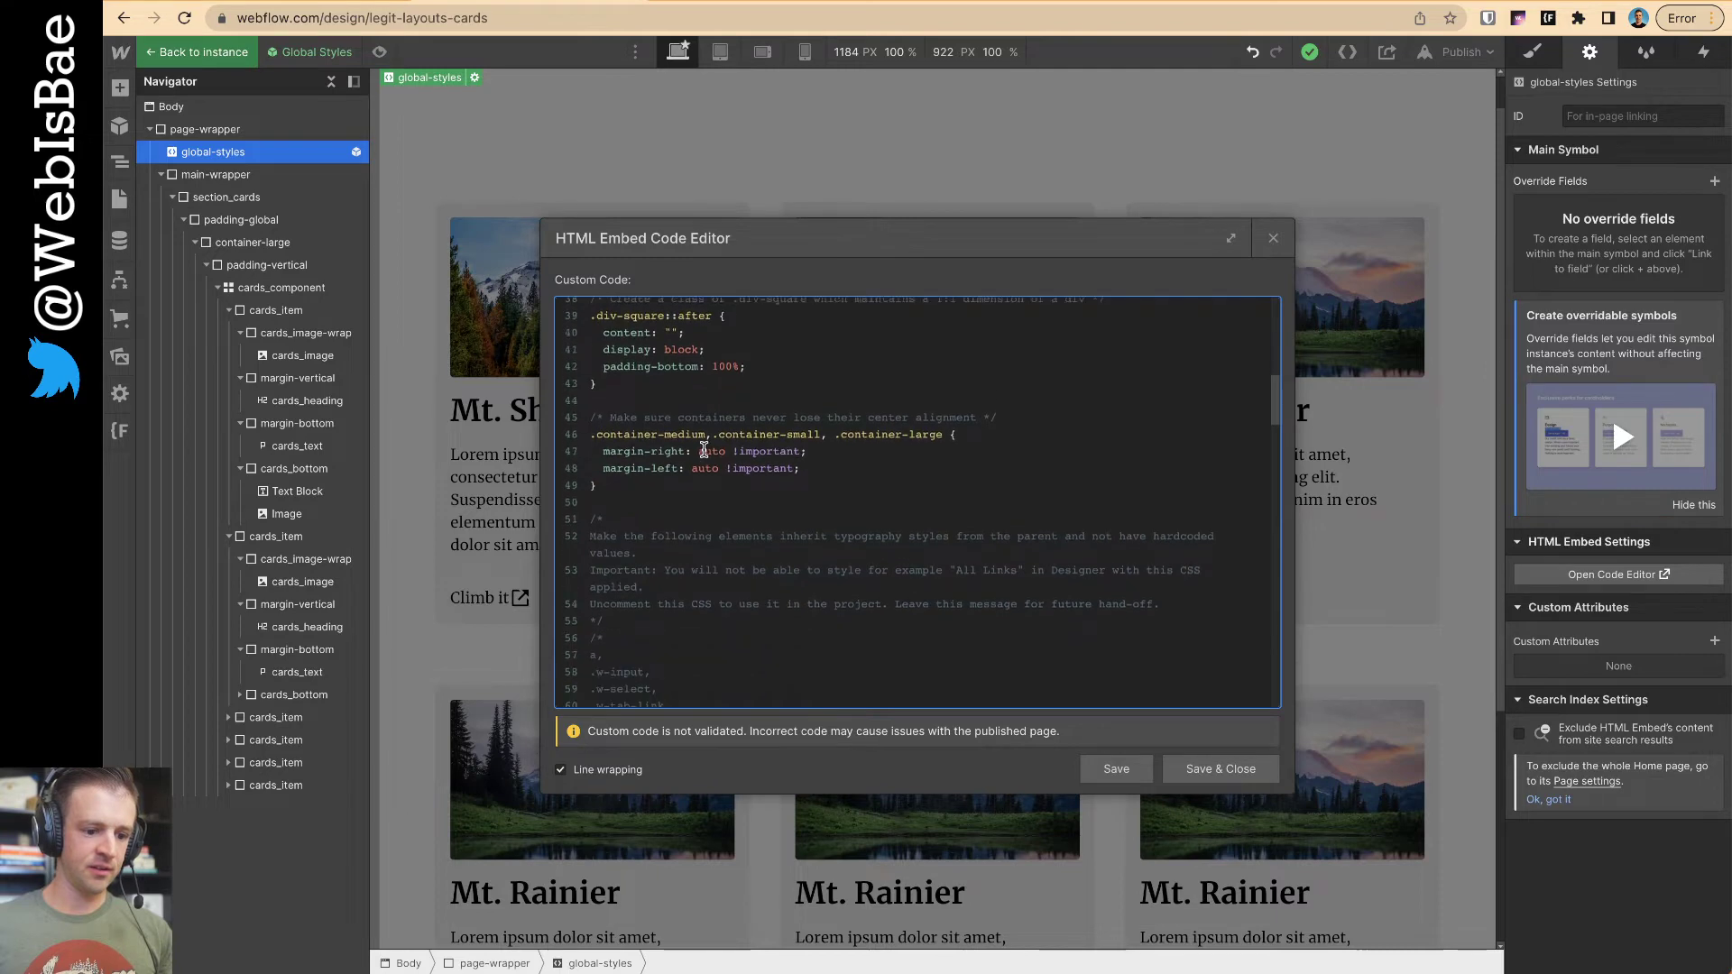
pyautogui.scroll(-7, 703, 449)
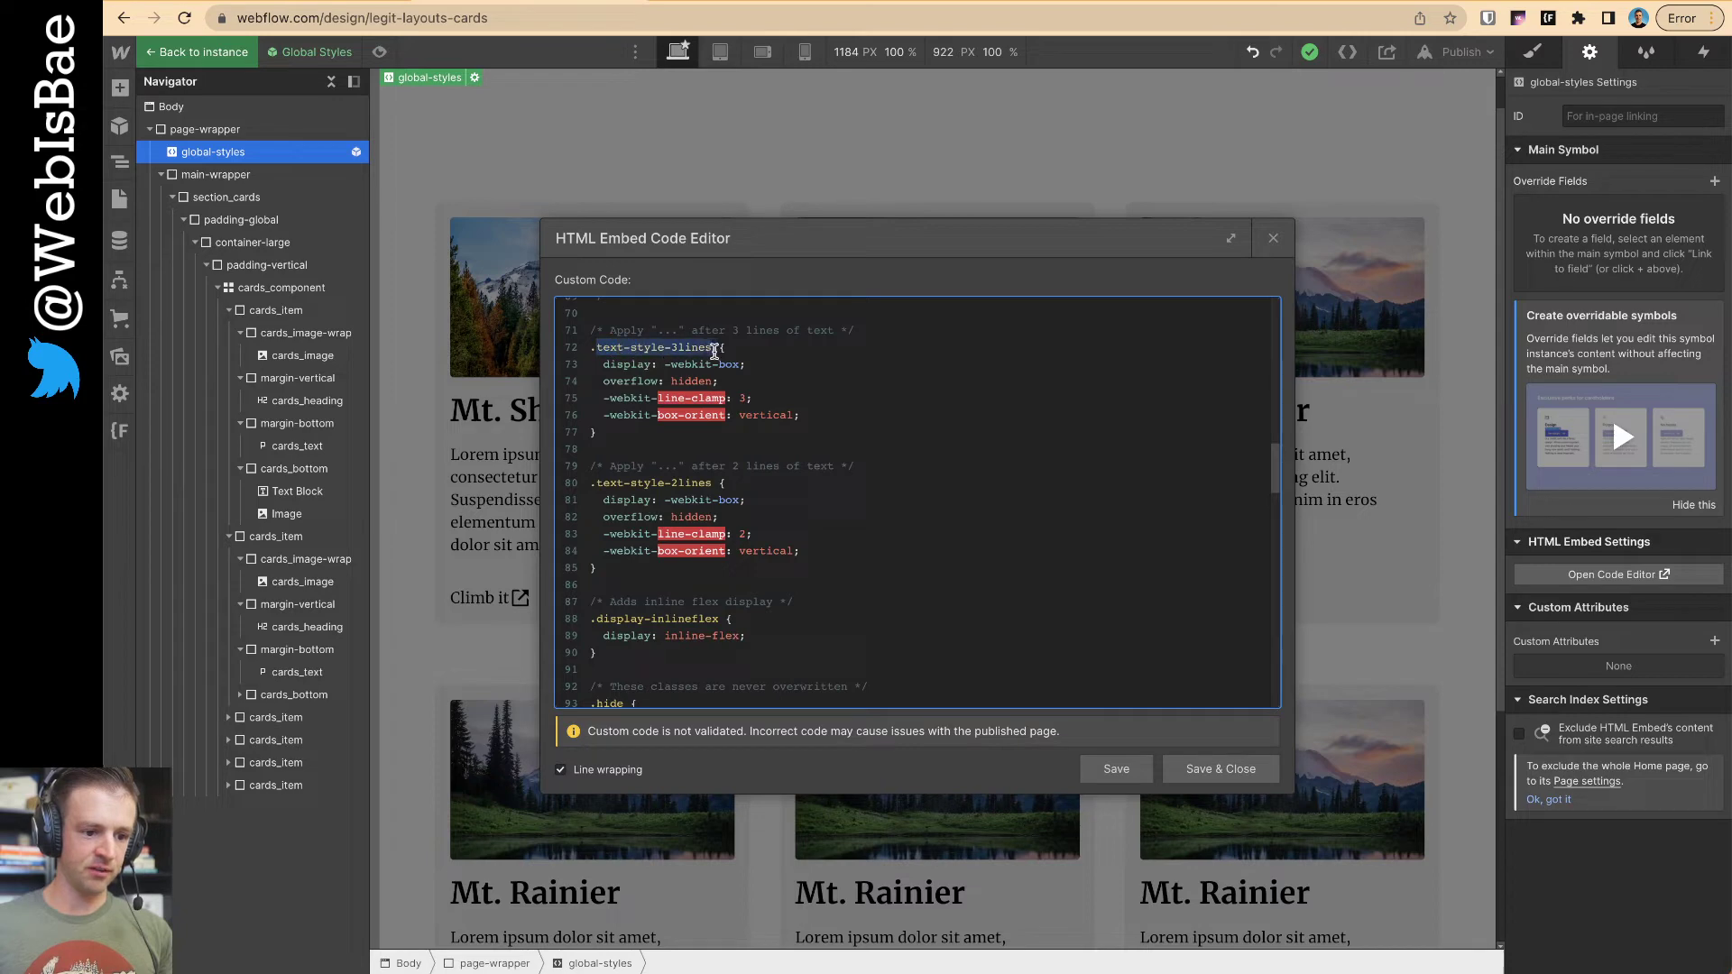
pyautogui.click(1220, 769)
# - Add the combo class text-style-3lines to the cards_text paragraph of the Mt. Shasta card
pyautogui.doubleClick(592, 499)
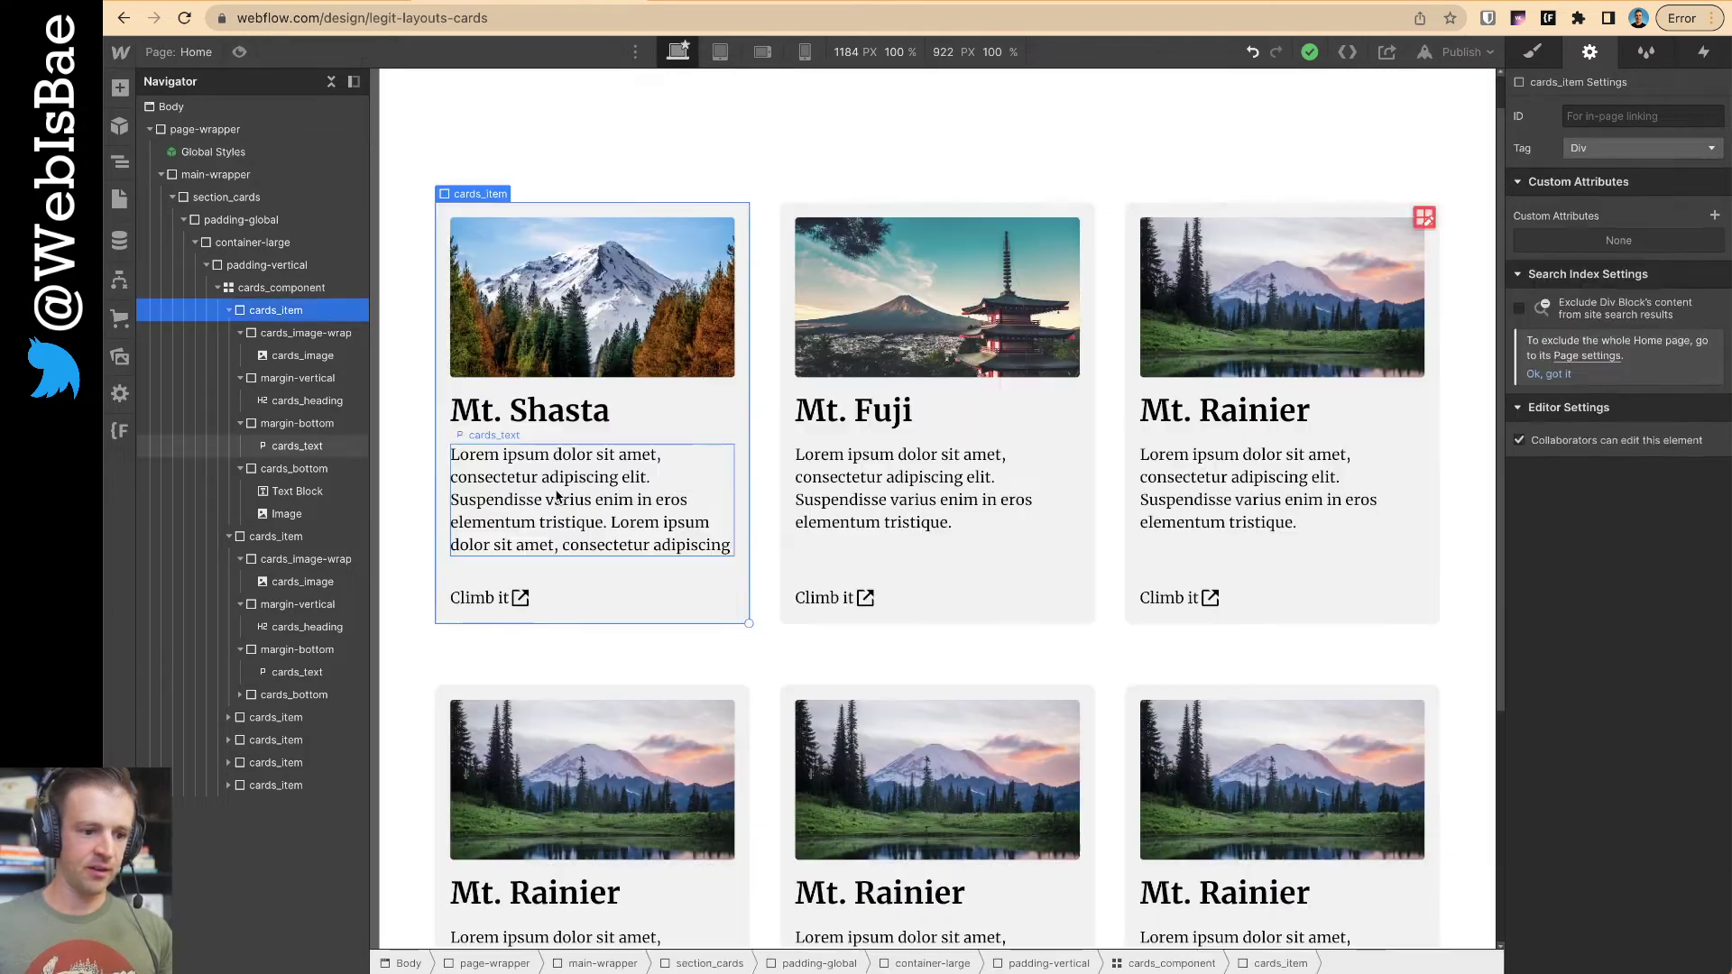
pyautogui.click(1531, 51)
pyautogui.click(1624, 141)
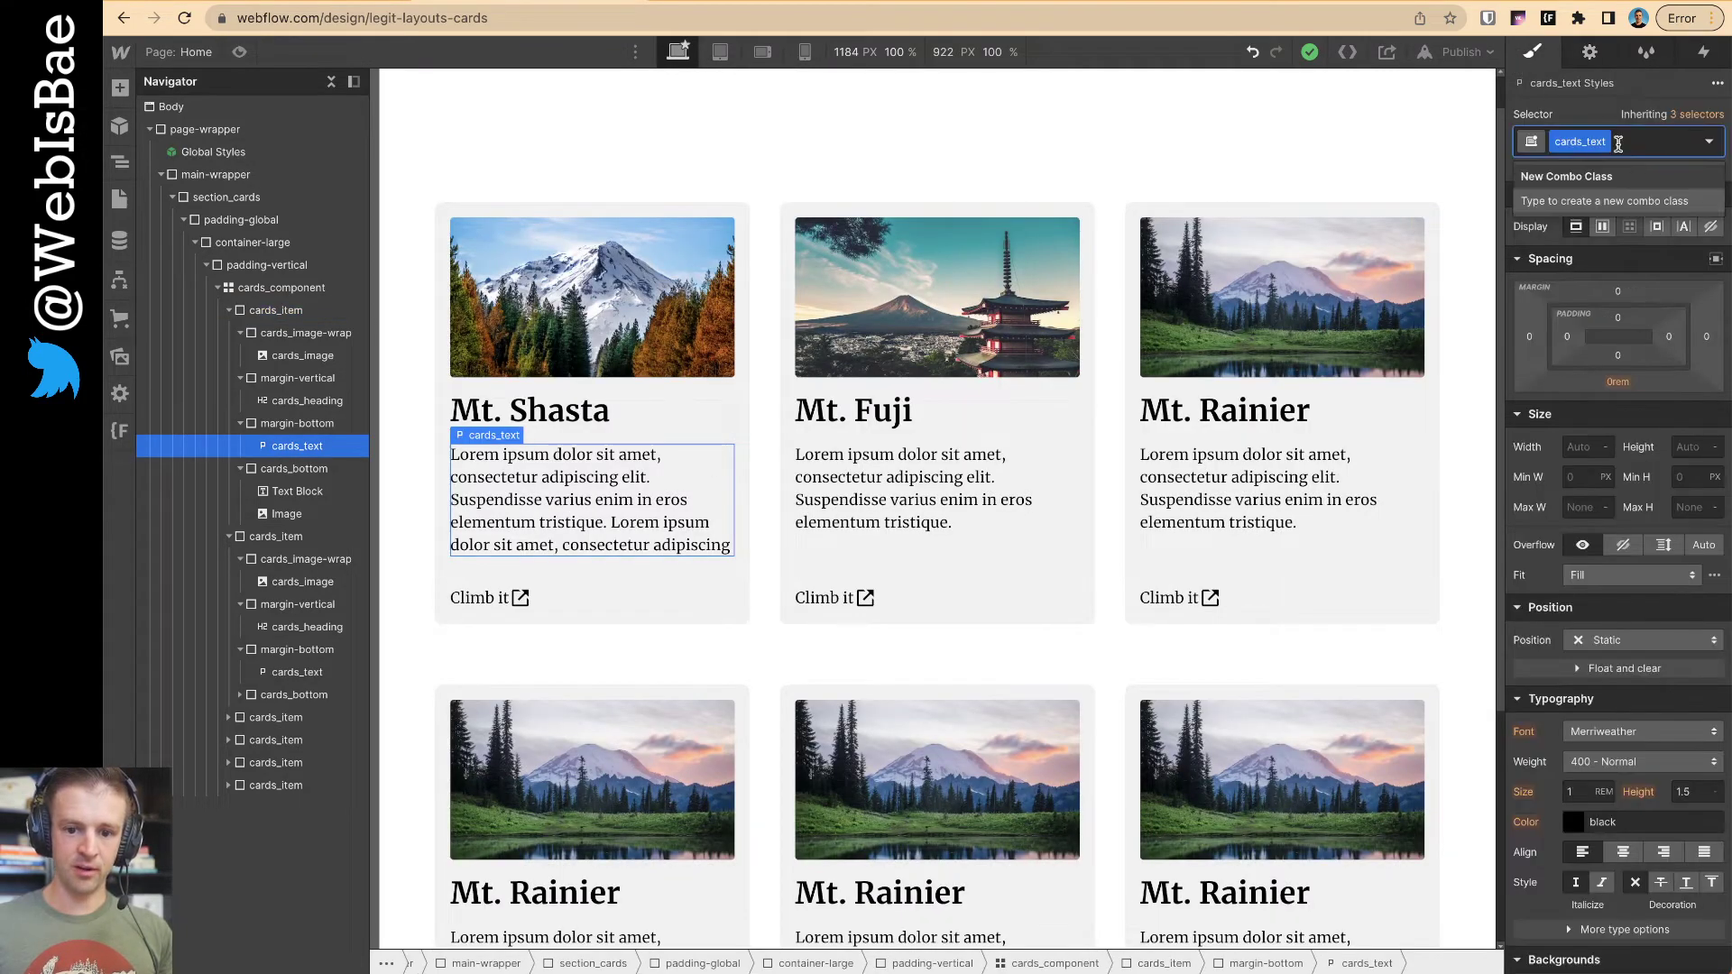
pyautogui.write('text-style-3lines')
pyautogui.press('Return')
# - Apply the text-style-3lines combo class to the paragraphs of the Mt. Fuji card and the first-row Mt. Rainier card
pyautogui.click(1071, 463)
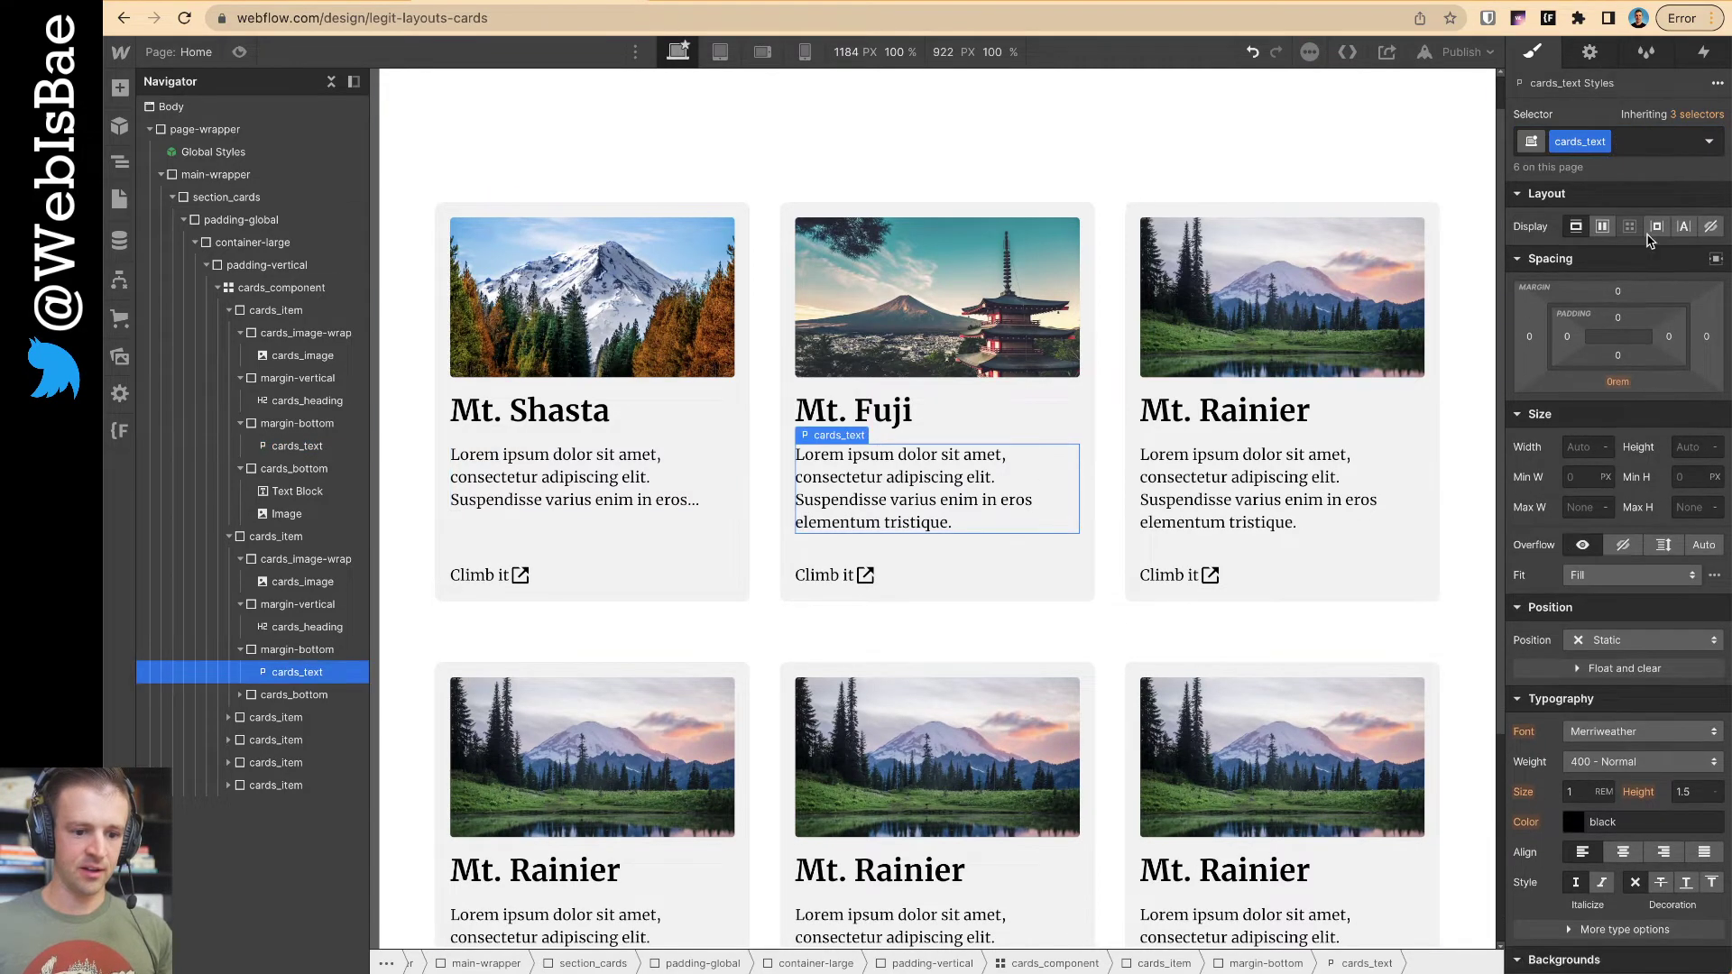
pyautogui.click(1670, 151)
pyautogui.click(1597, 180)
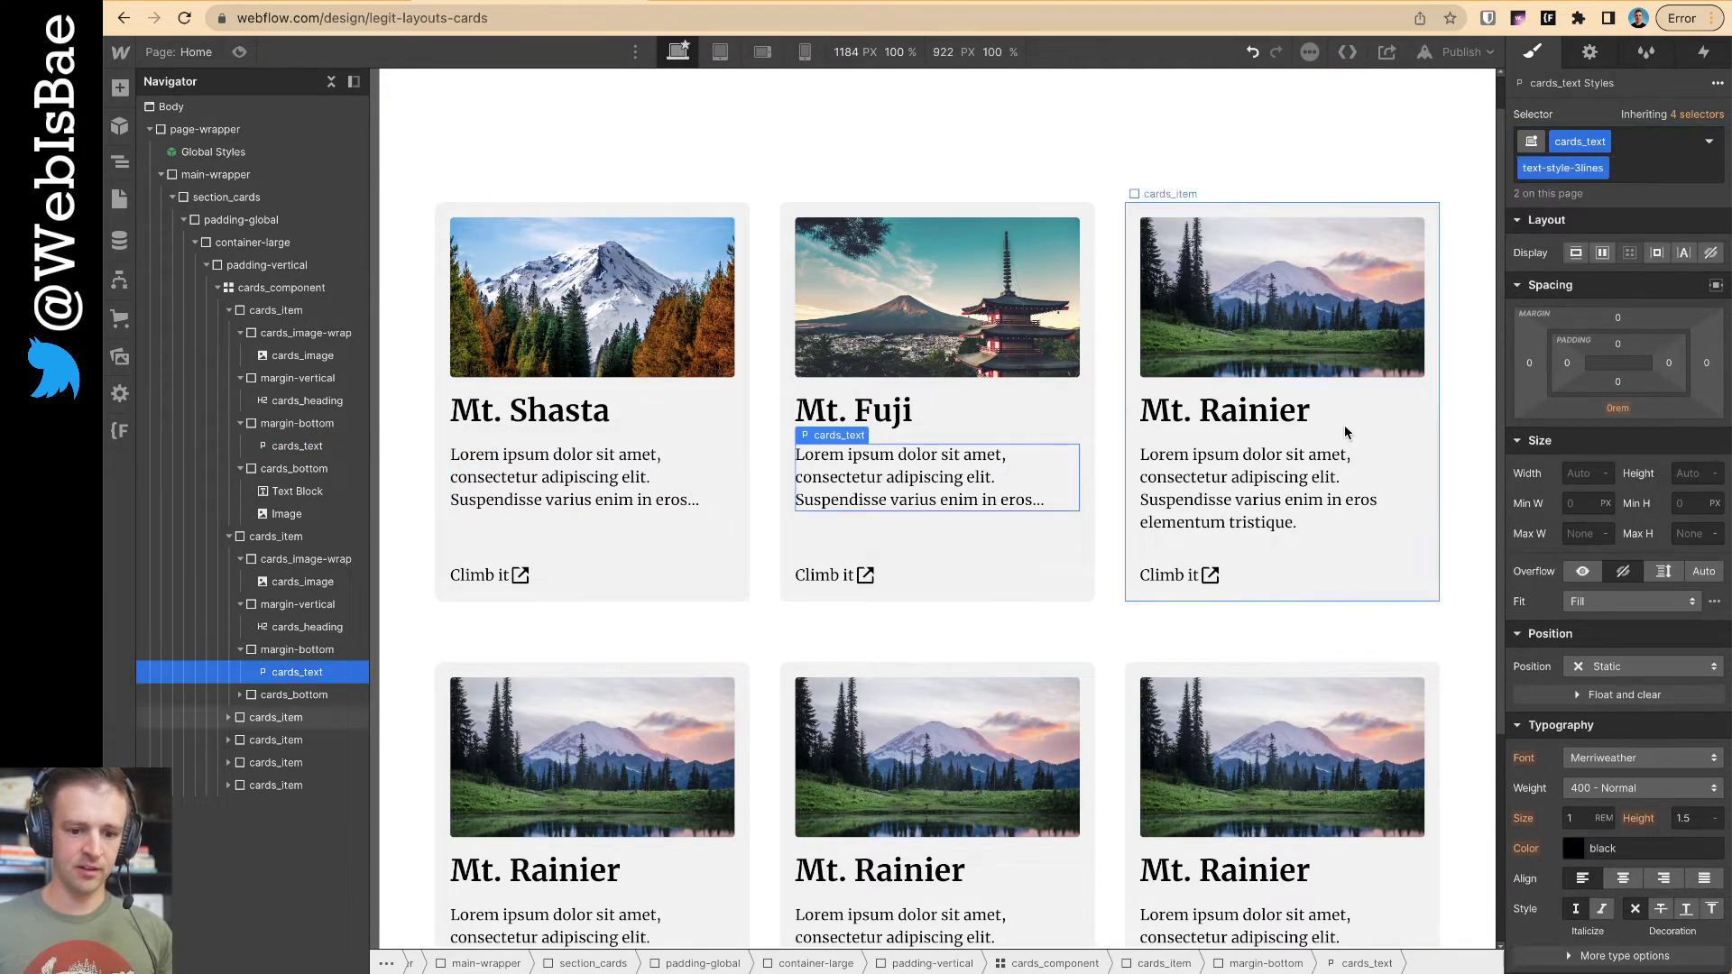
pyautogui.click(1336, 469)
pyautogui.click(1670, 142)
pyautogui.click(1588, 177)
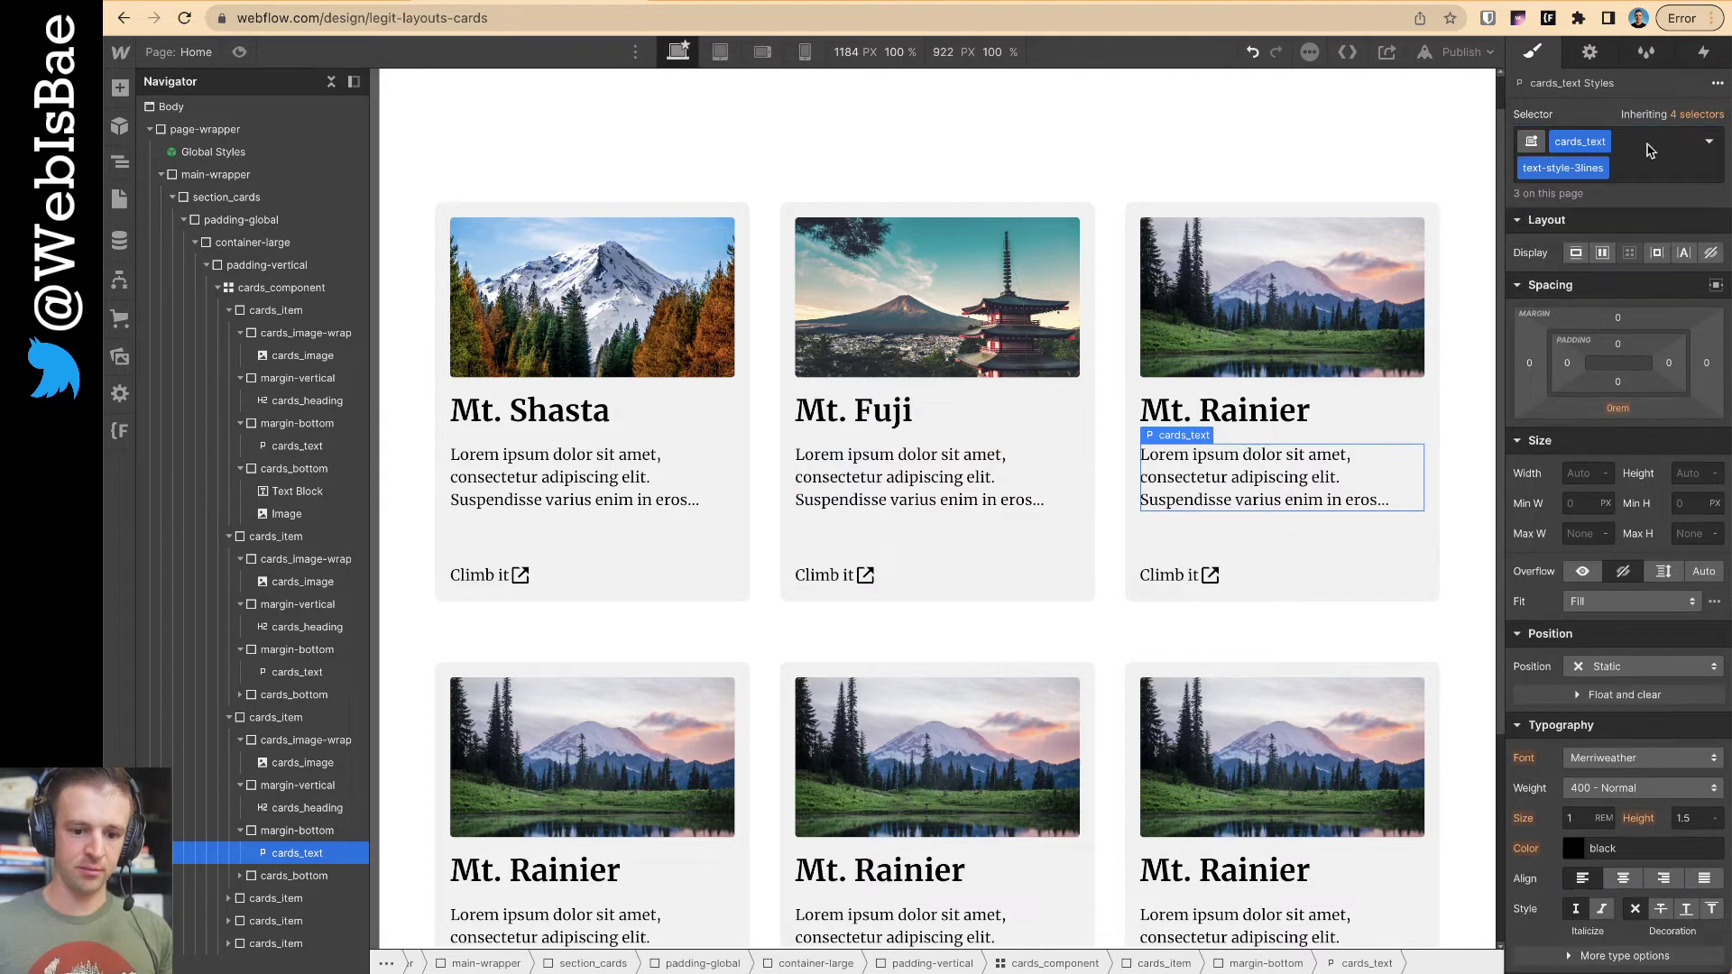
# - Apply the text-style-3lines combo class to the paragraphs of all three Mt. Rainier cards in the second row
pyautogui.scroll(-3, 1094, 471)
pyautogui.click(577, 642)
pyautogui.click(1670, 142)
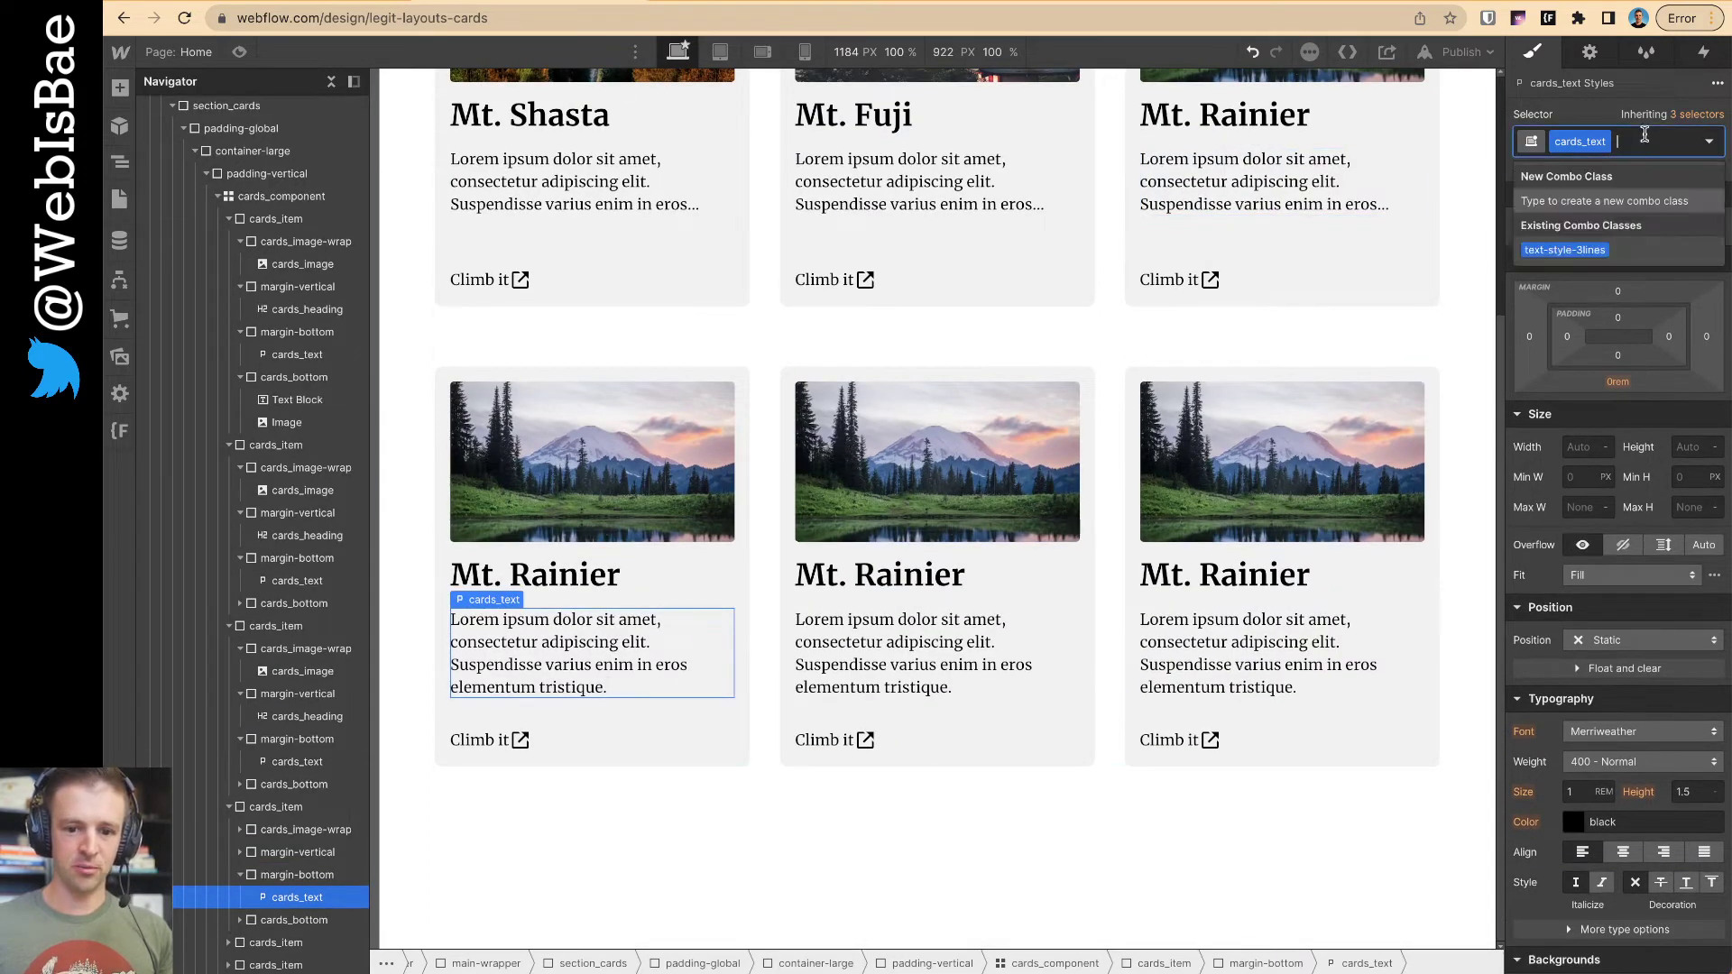
pyautogui.click(1588, 177)
pyautogui.click(953, 639)
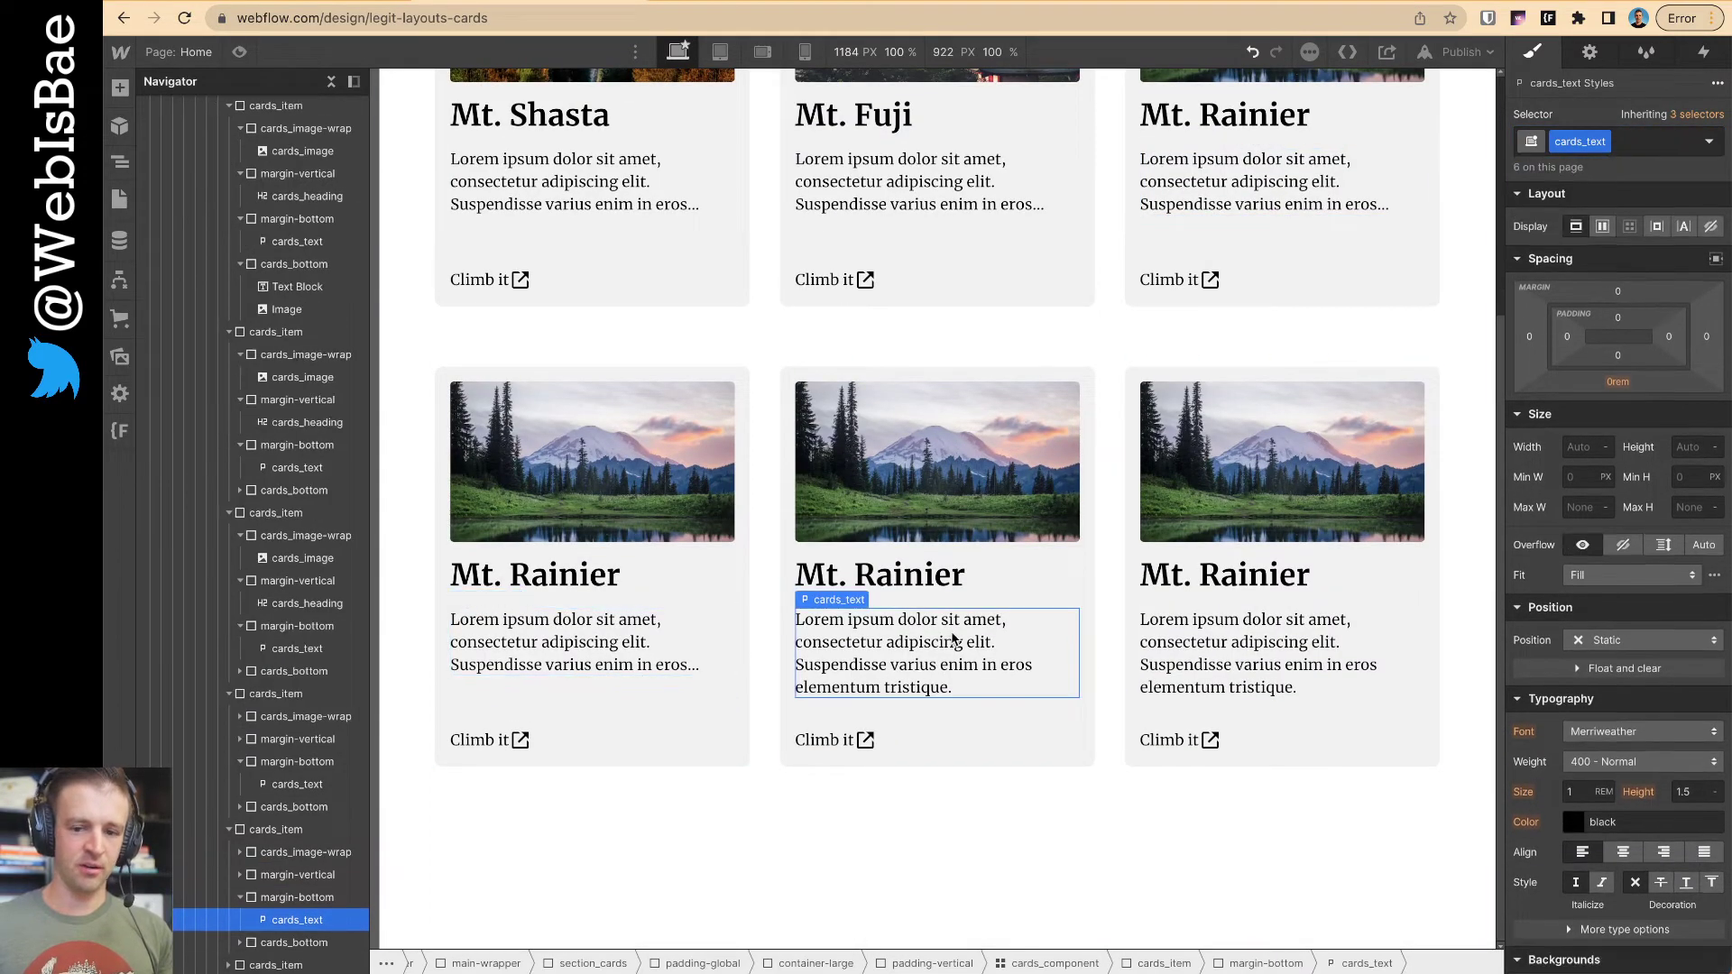
pyautogui.click(1628, 135)
pyautogui.click(1588, 177)
pyautogui.click(1281, 645)
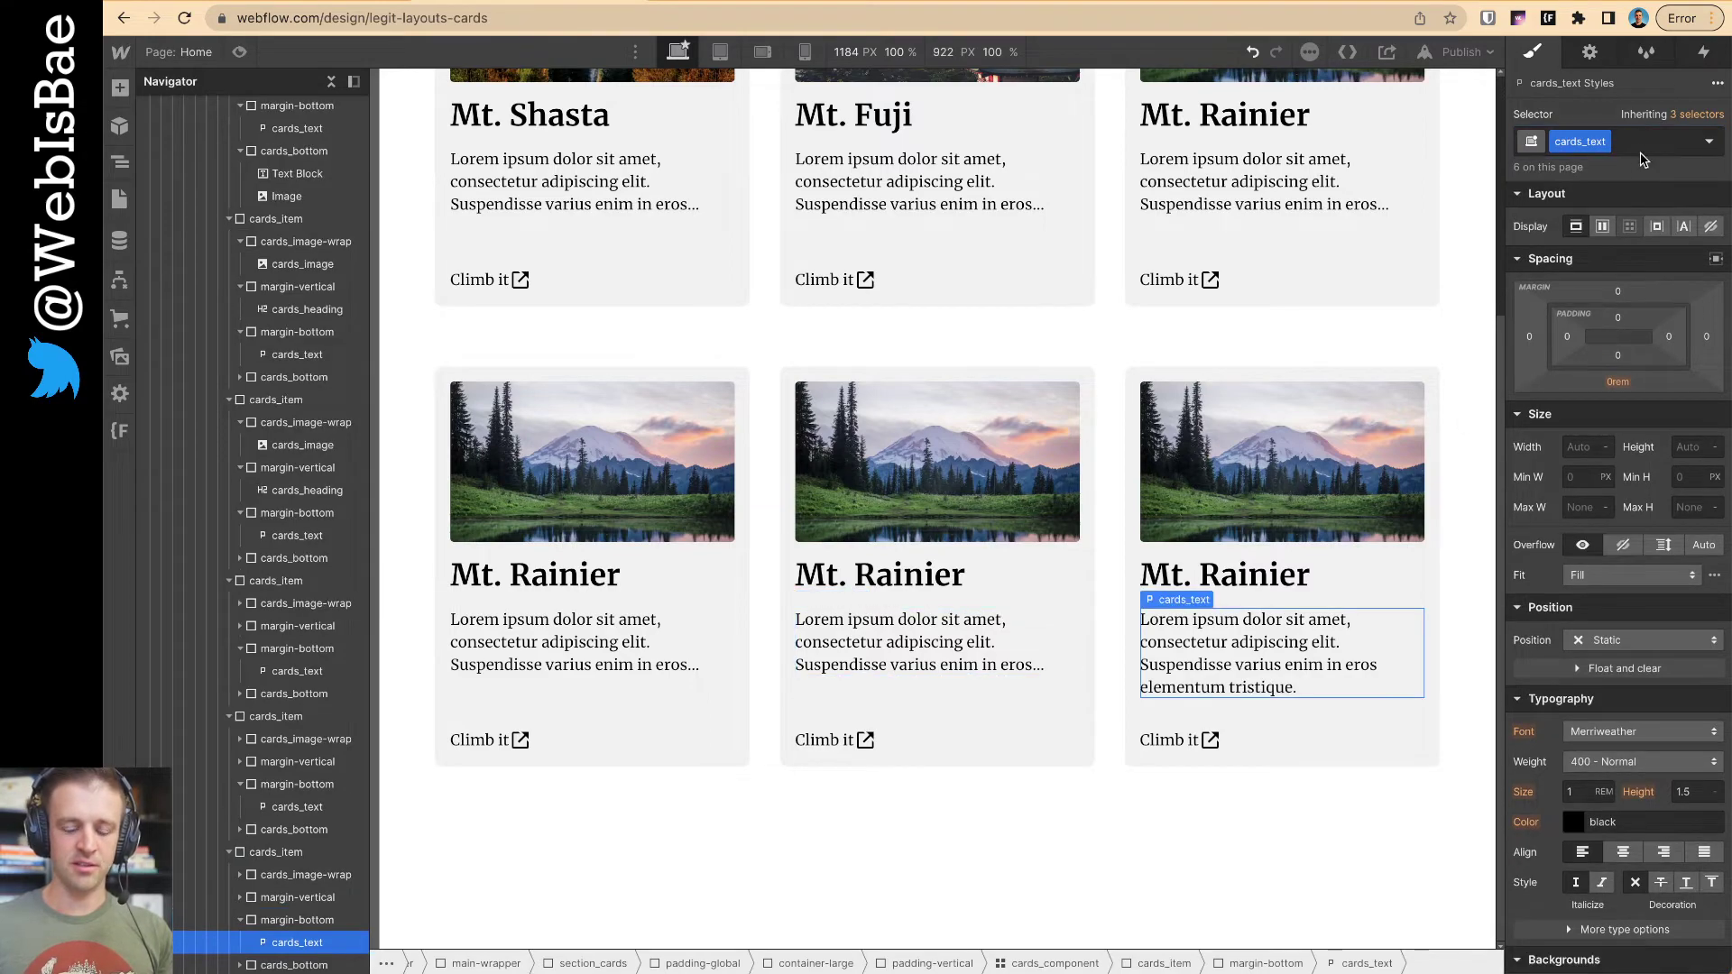
pyautogui.click(1651, 143)
pyautogui.click(1588, 177)
pyautogui.scroll(2, 921, 670)
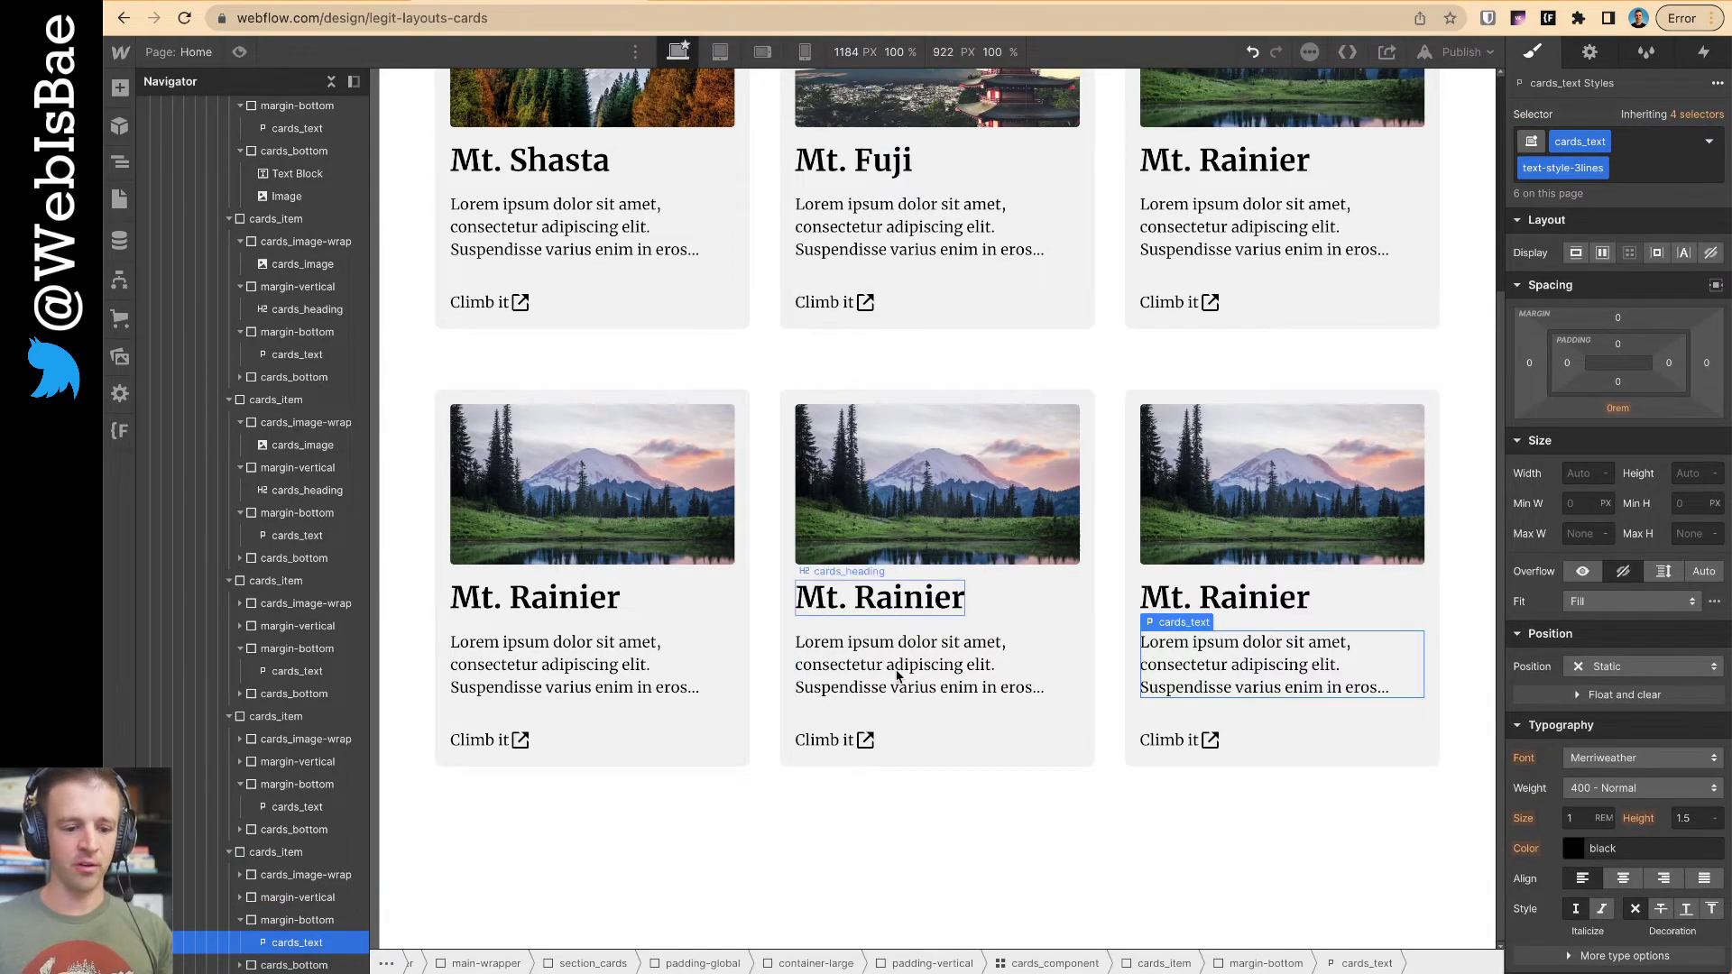
pyautogui.scroll(2, 925, 640)
pyautogui.scroll(-4, 857, 650)
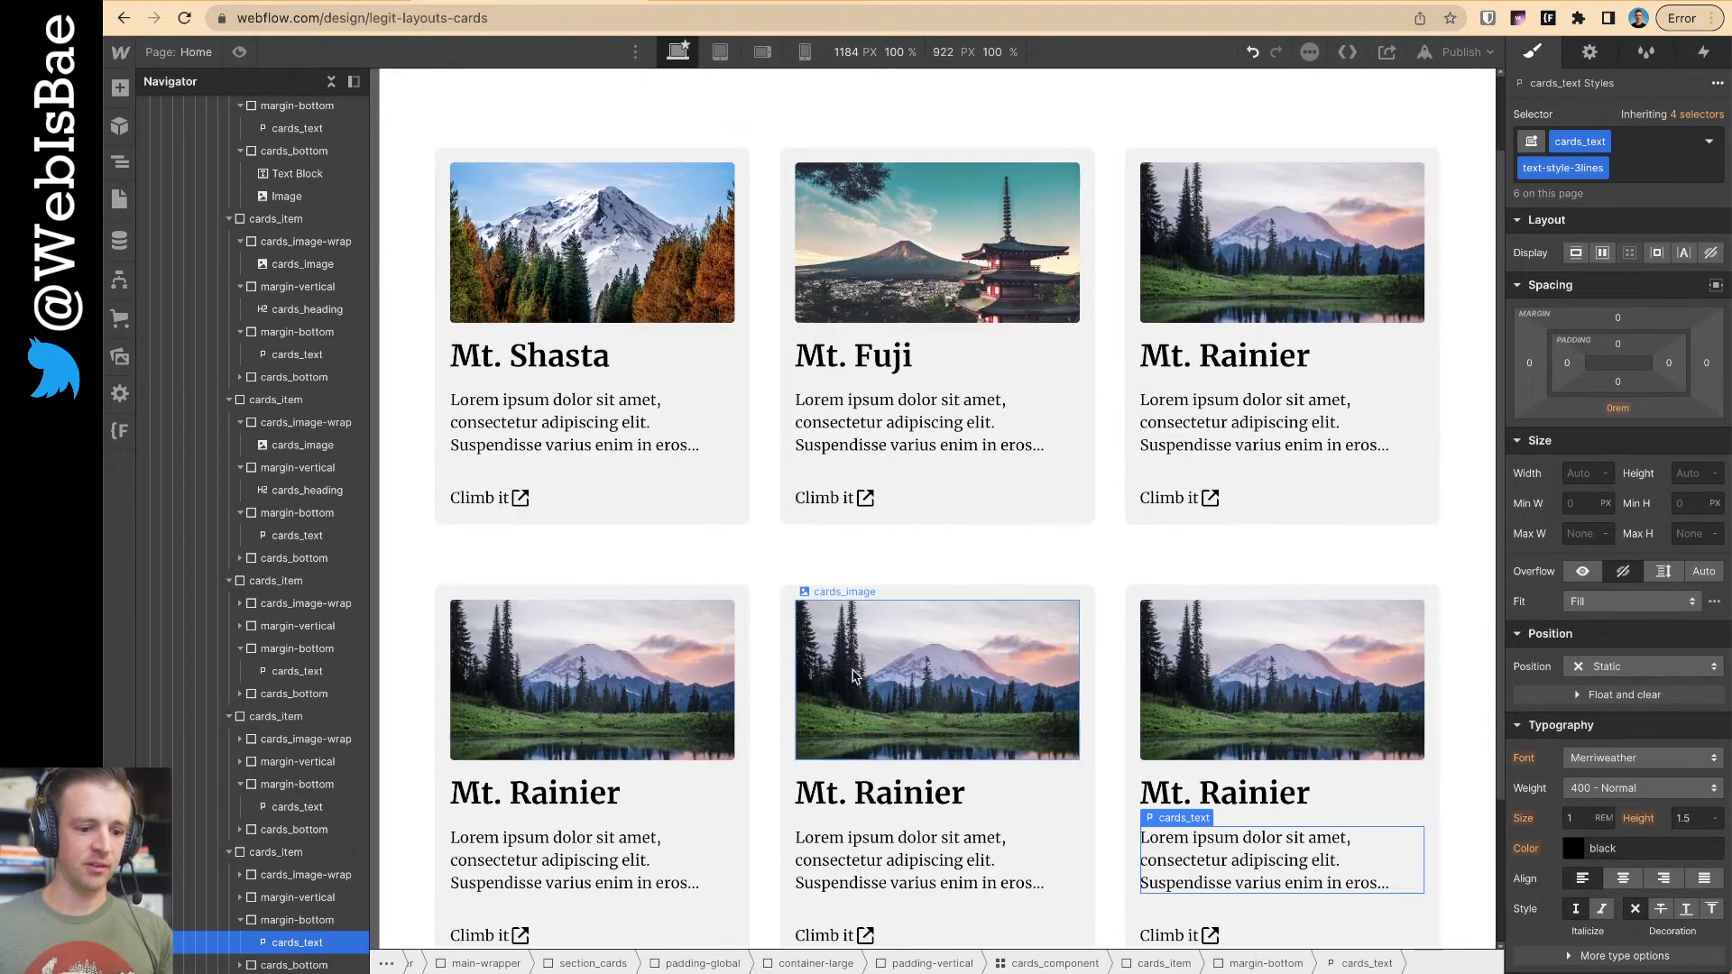
pyautogui.scroll(1, 749, 646)
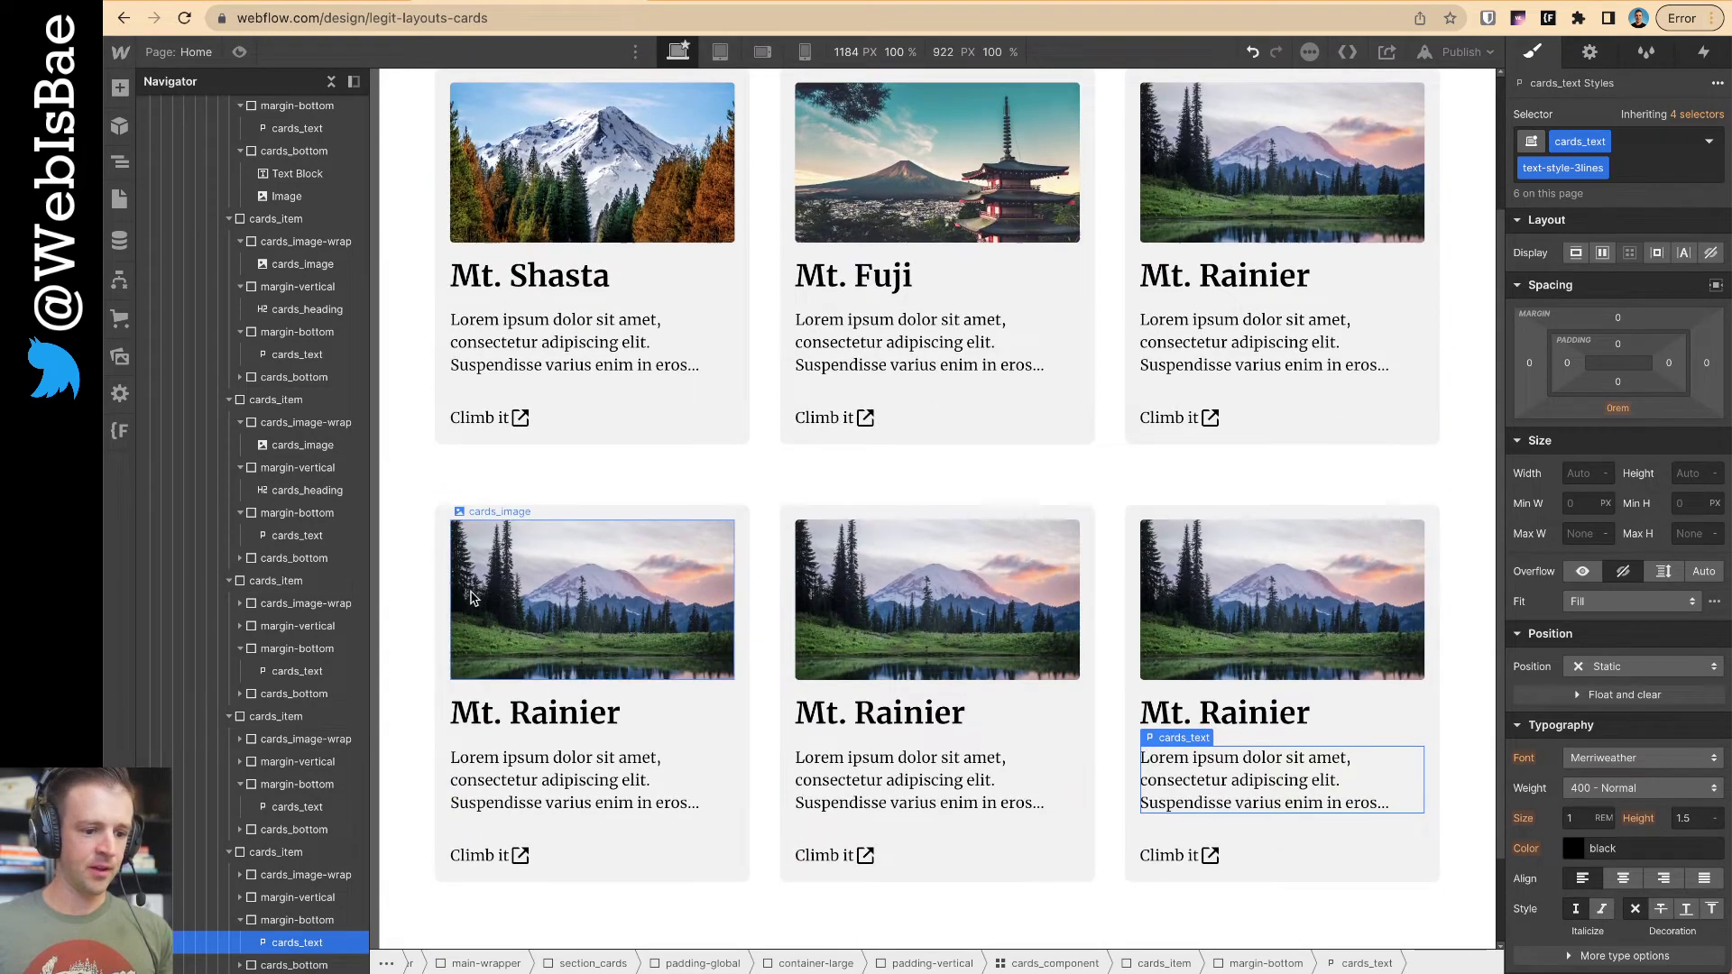
# - Select the Mt. Shasta cards_item and check the card grid in preview mode before returning to editing
pyautogui.click(444, 539)
pyautogui.scroll(3, 957, 483)
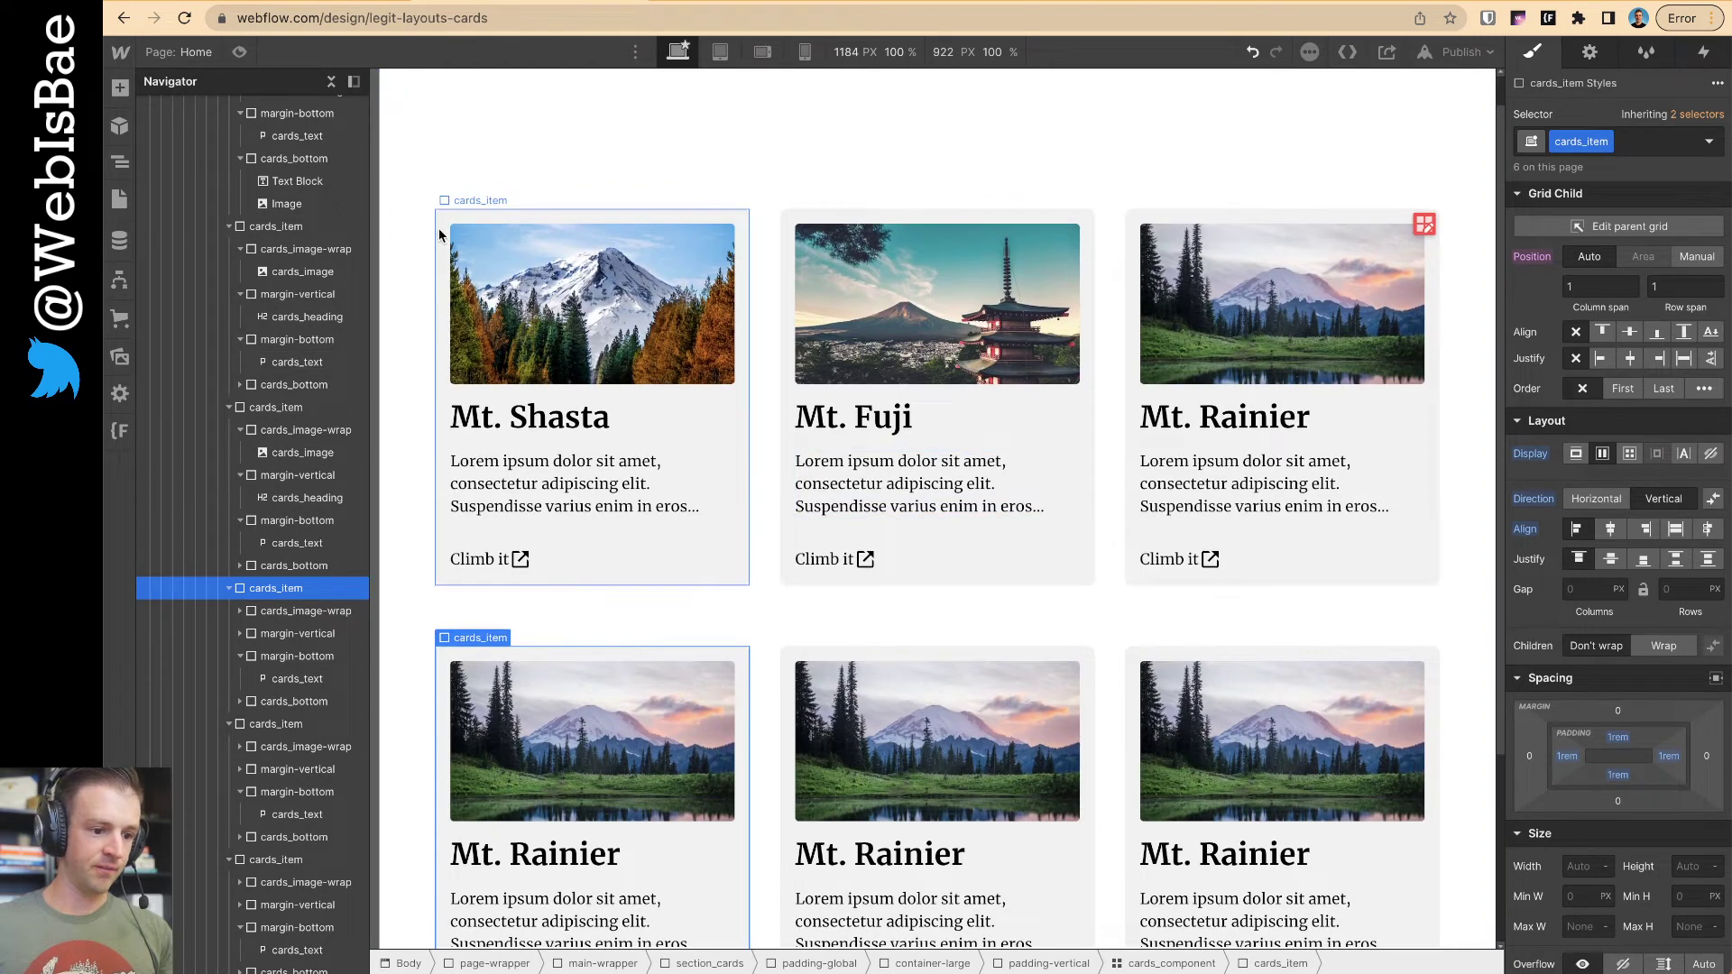
pyautogui.click(662, 222)
pyautogui.scroll(1, 662, 194)
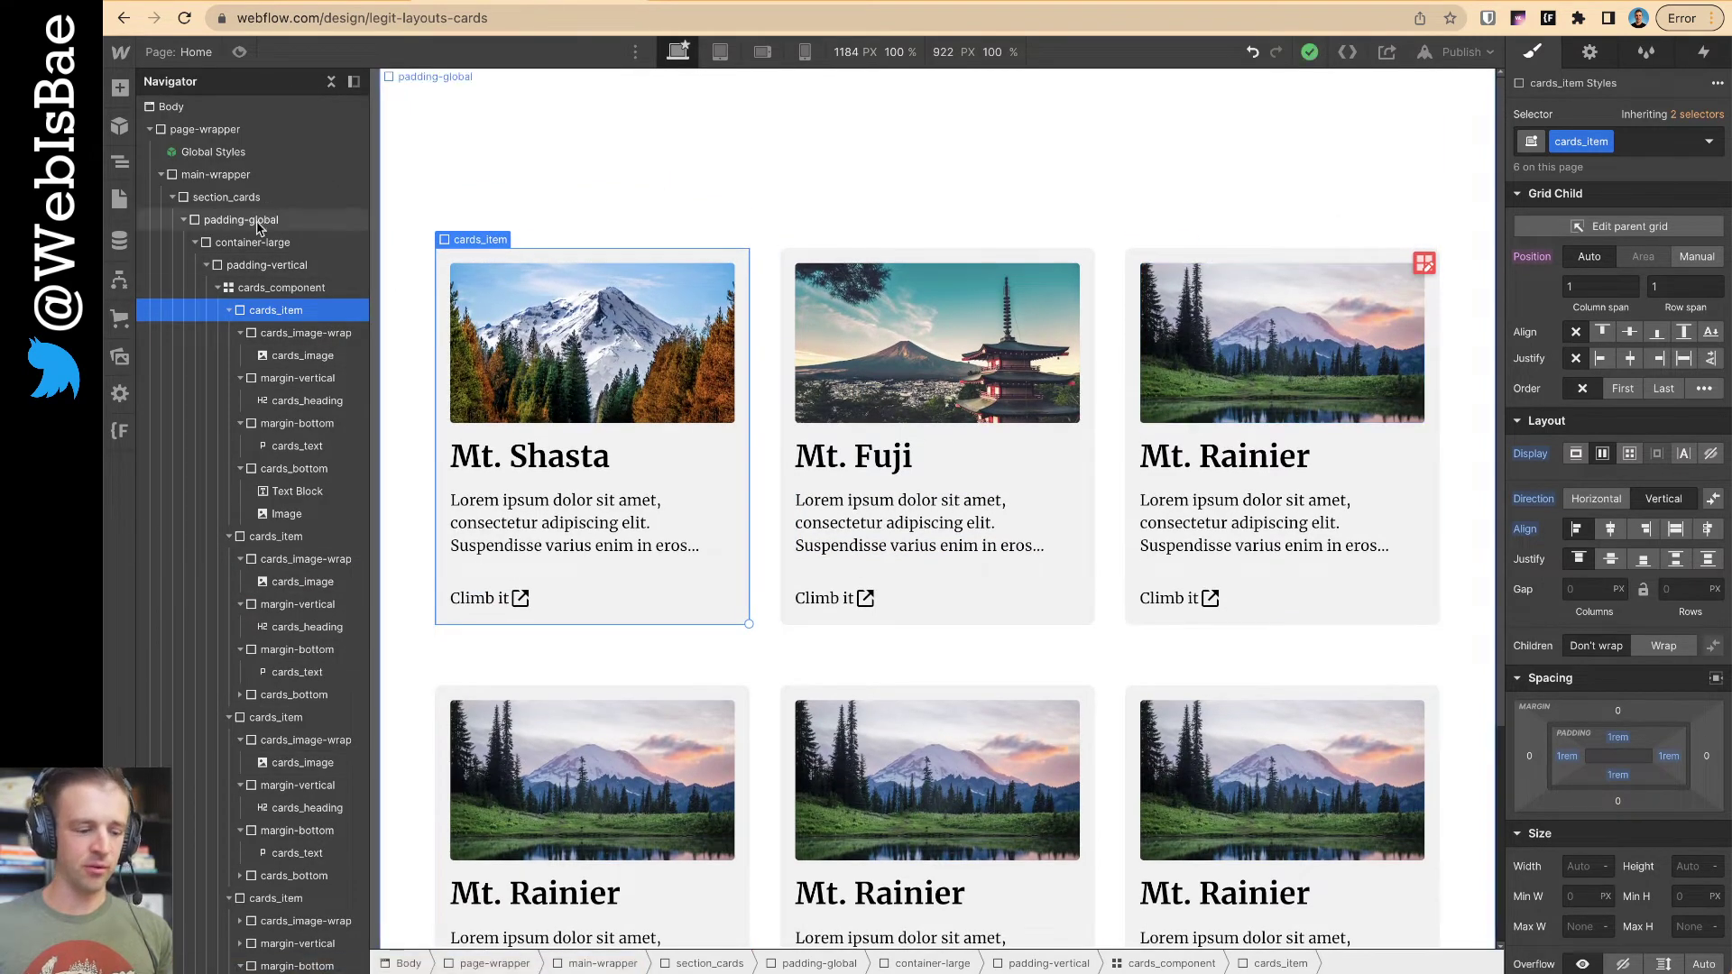
pyautogui.rightClick(243, 315)
pyautogui.press('Escape')
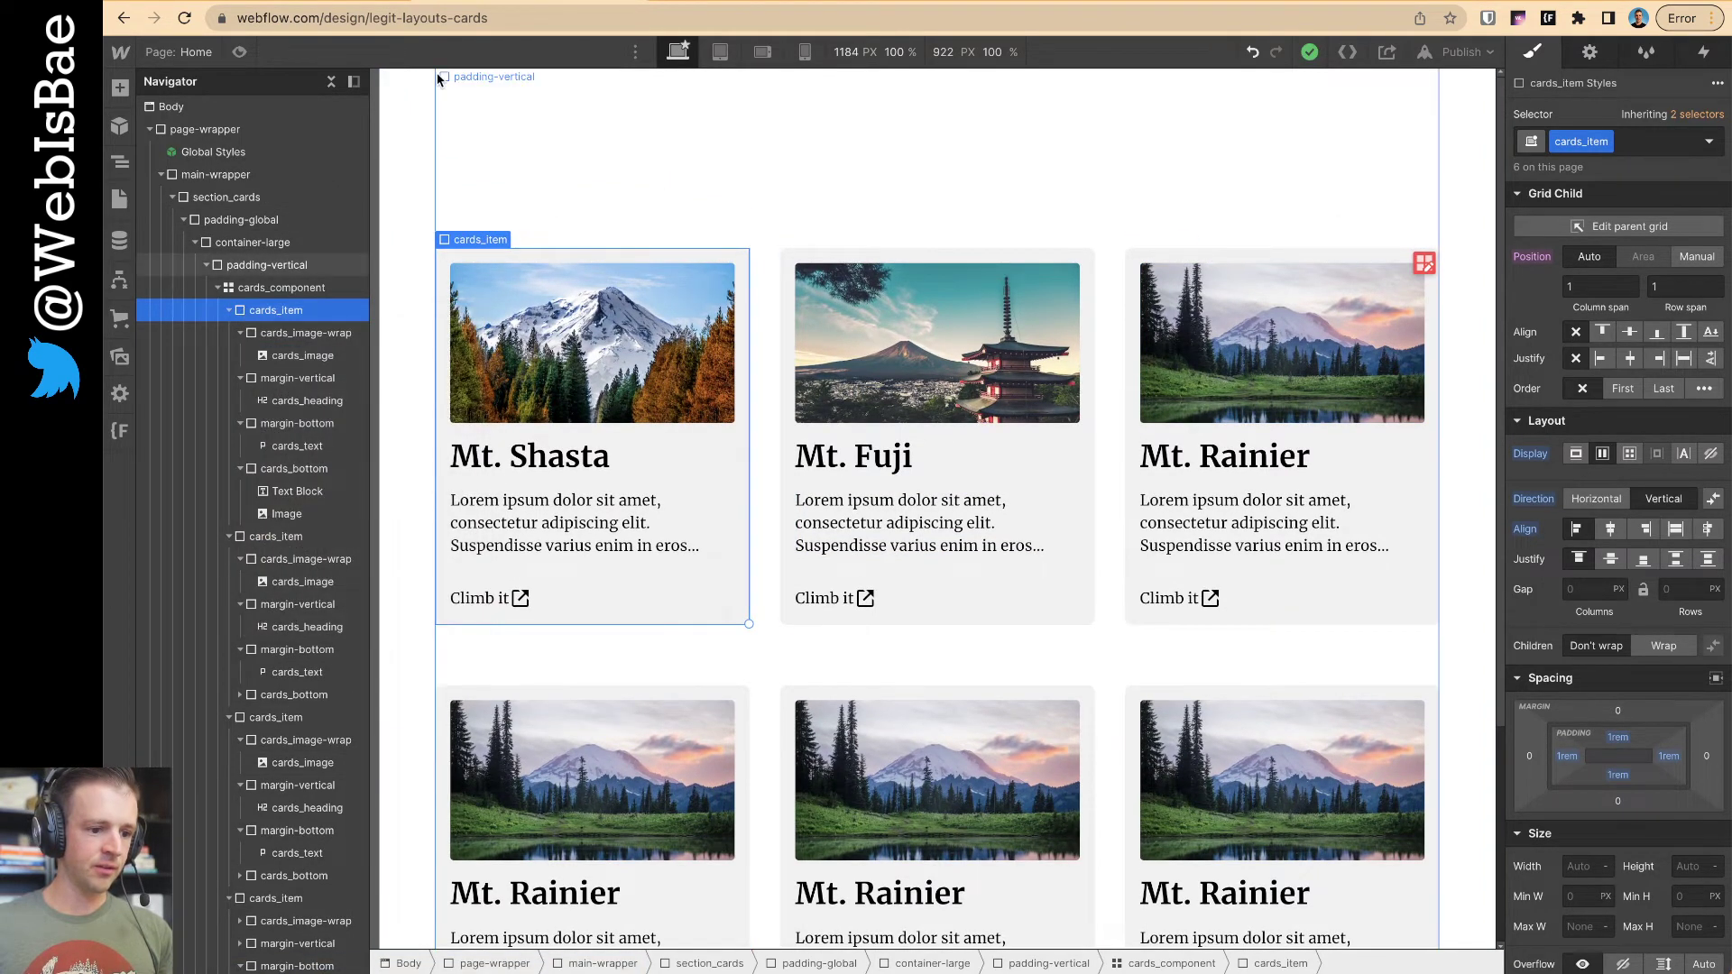
pyautogui.click(239, 51)
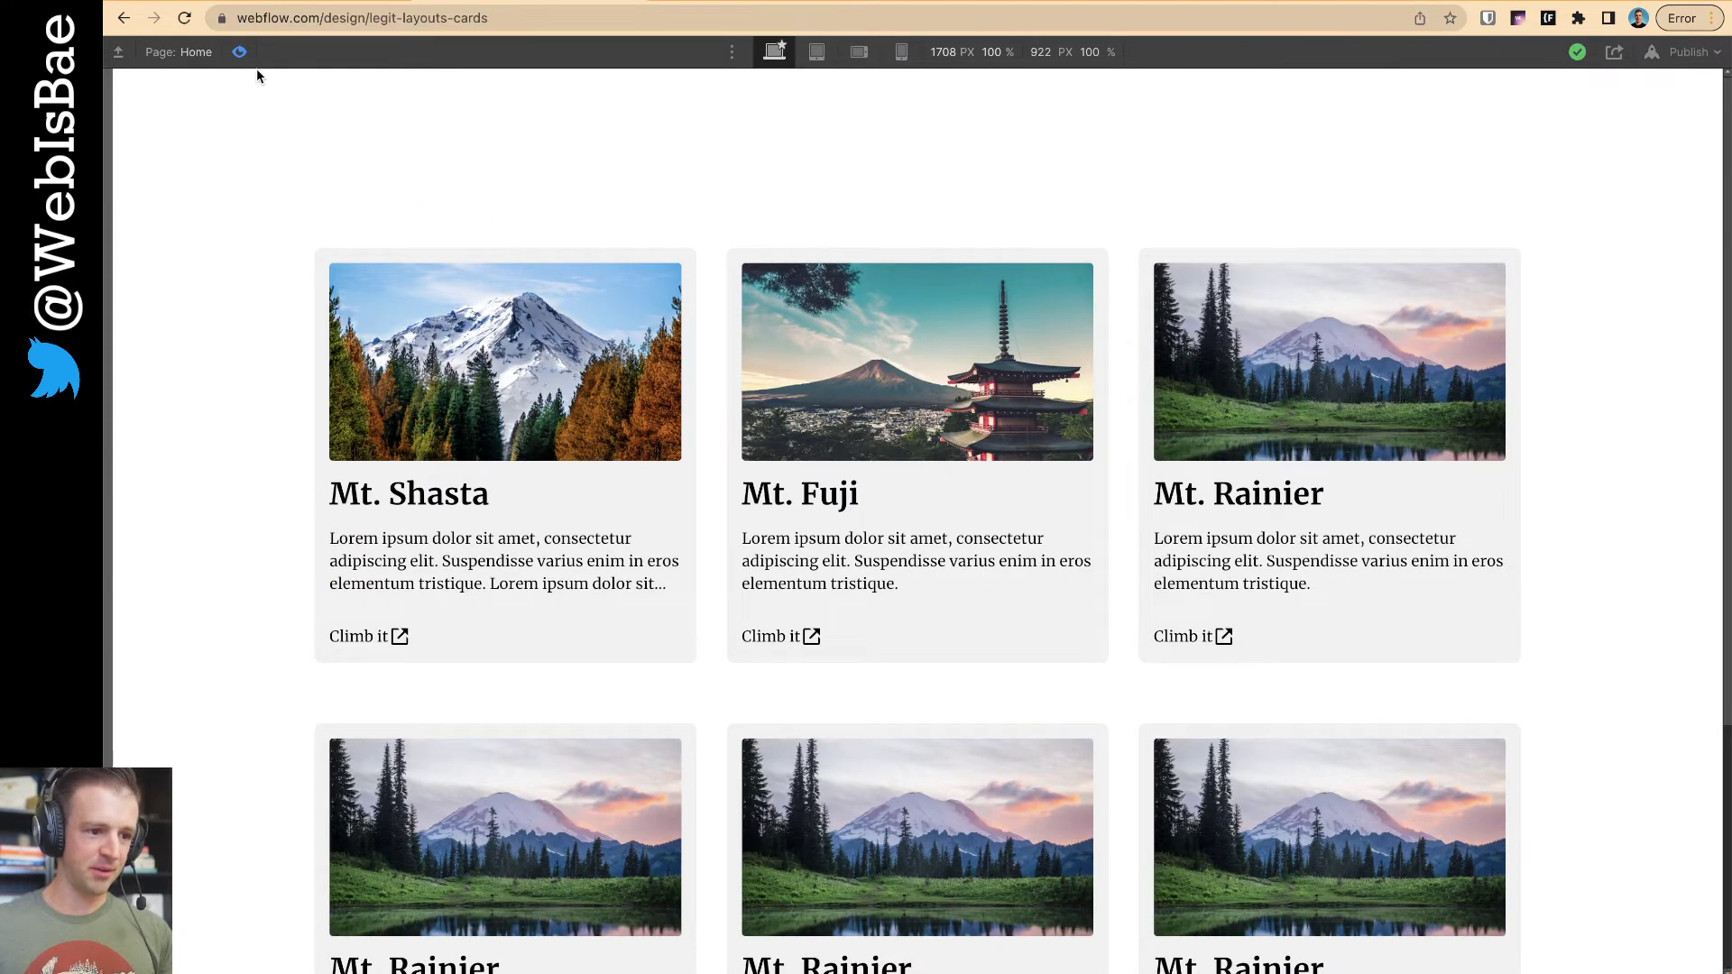
pyautogui.click(239, 51)
# - Convert the Mt. Shasta cards_item from a div block to a link block
pyautogui.rightClick(470, 246)
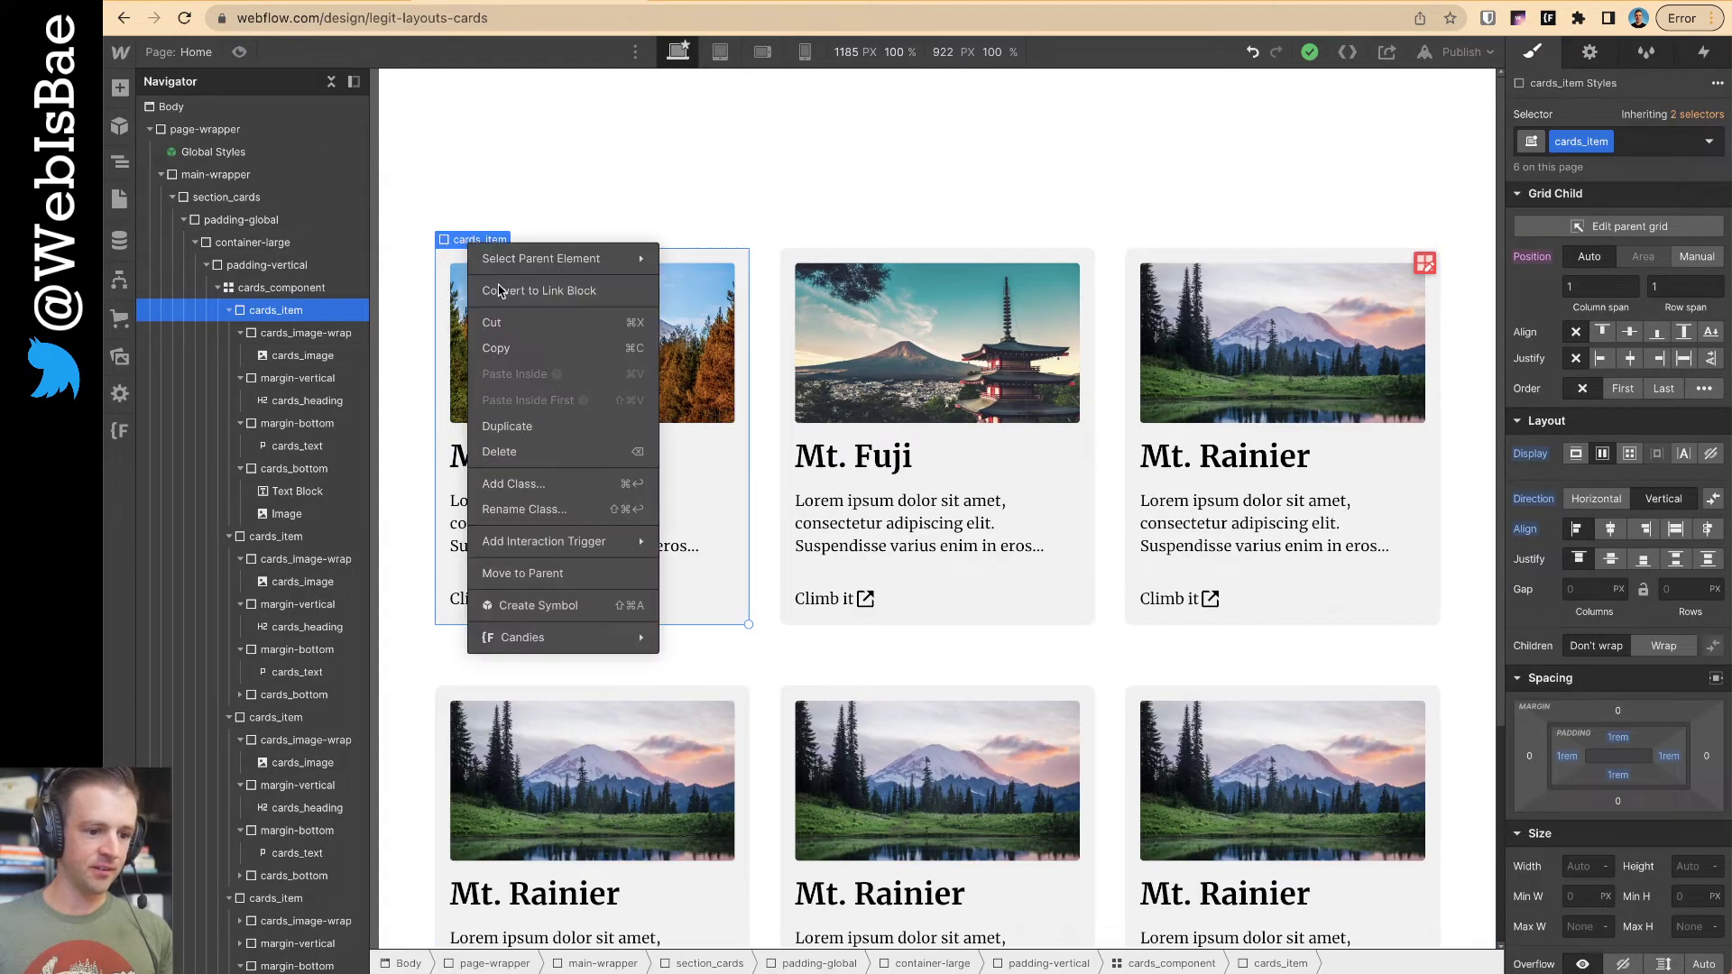
pyautogui.click(544, 291)
pyautogui.click(792, 241)
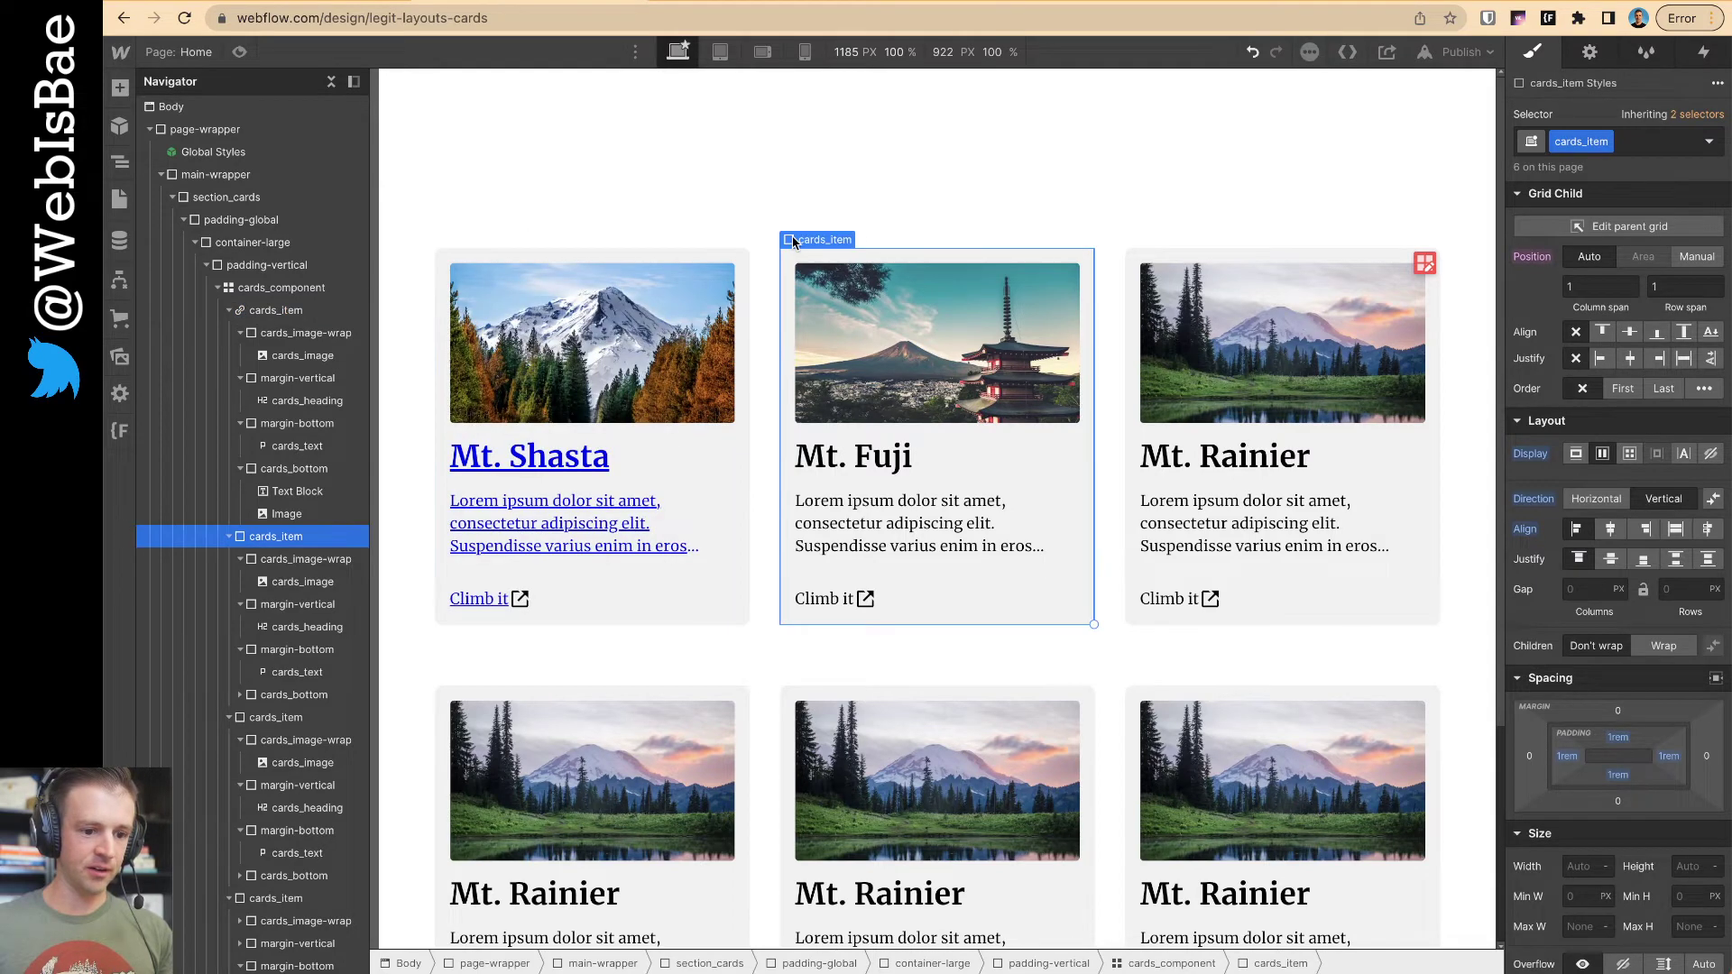
pyautogui.rightClick(792, 241)
pyautogui.press('Escape')
# - Remove the text decoration from the cards_item class and set its font color to #333333
pyautogui.click(467, 261)
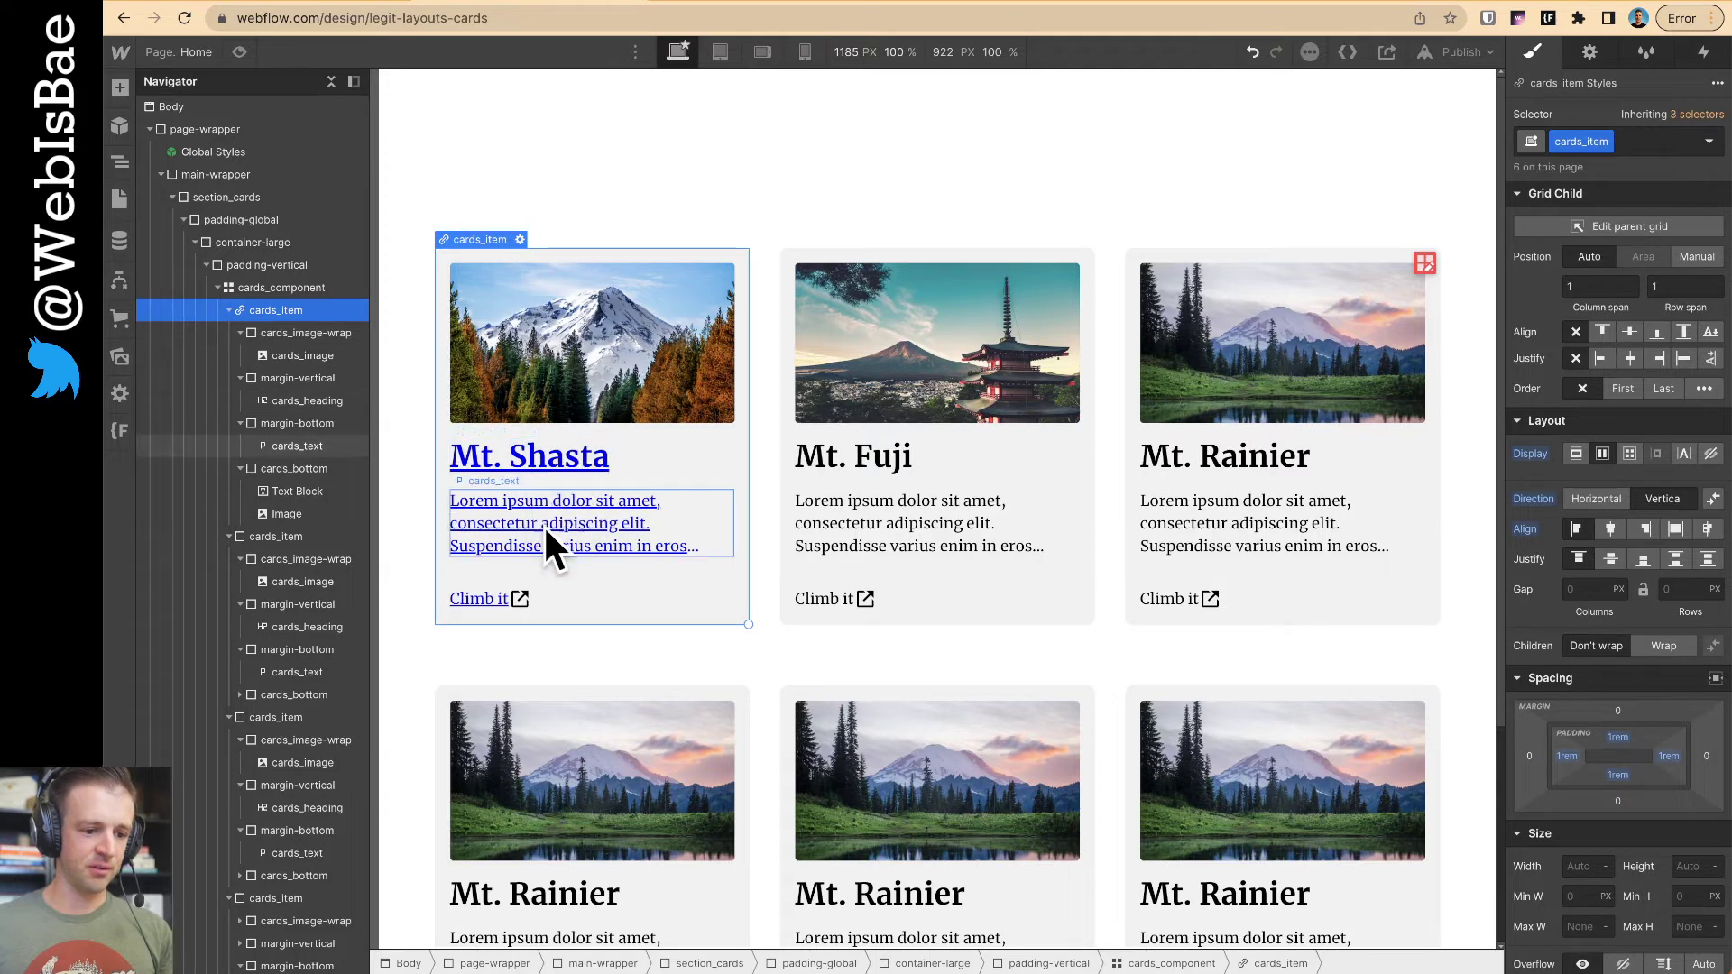
pyautogui.scroll(-8, 1683, 570)
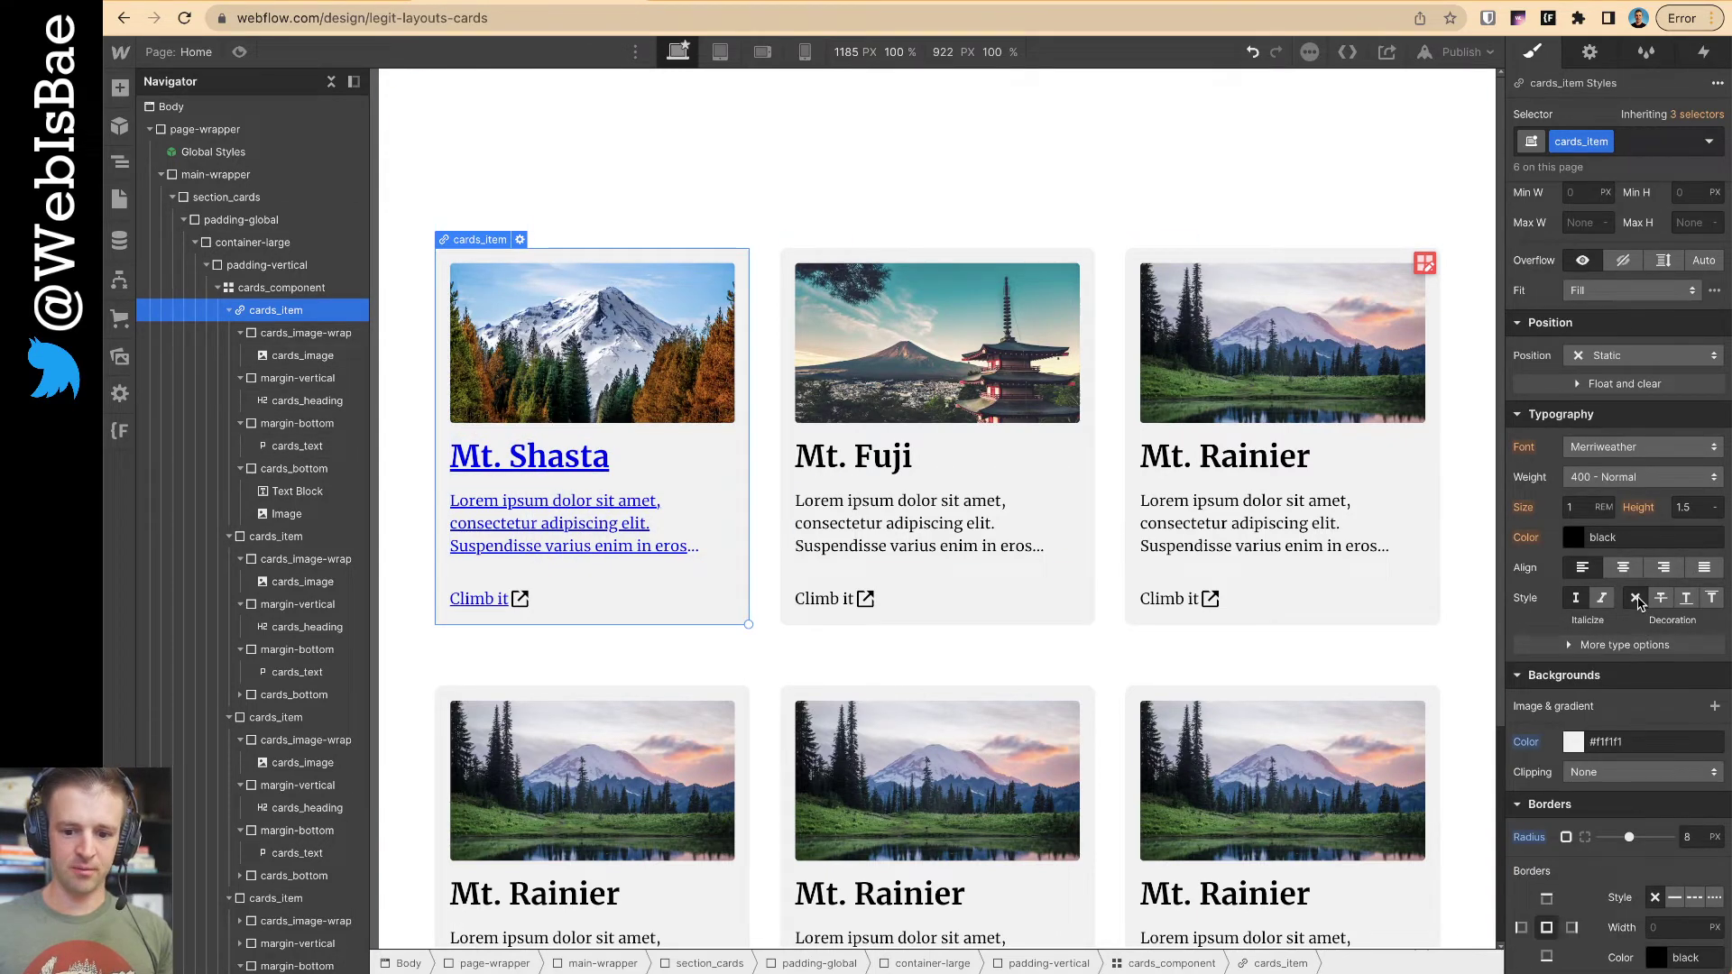
pyautogui.click(1636, 598)
pyautogui.click(1573, 537)
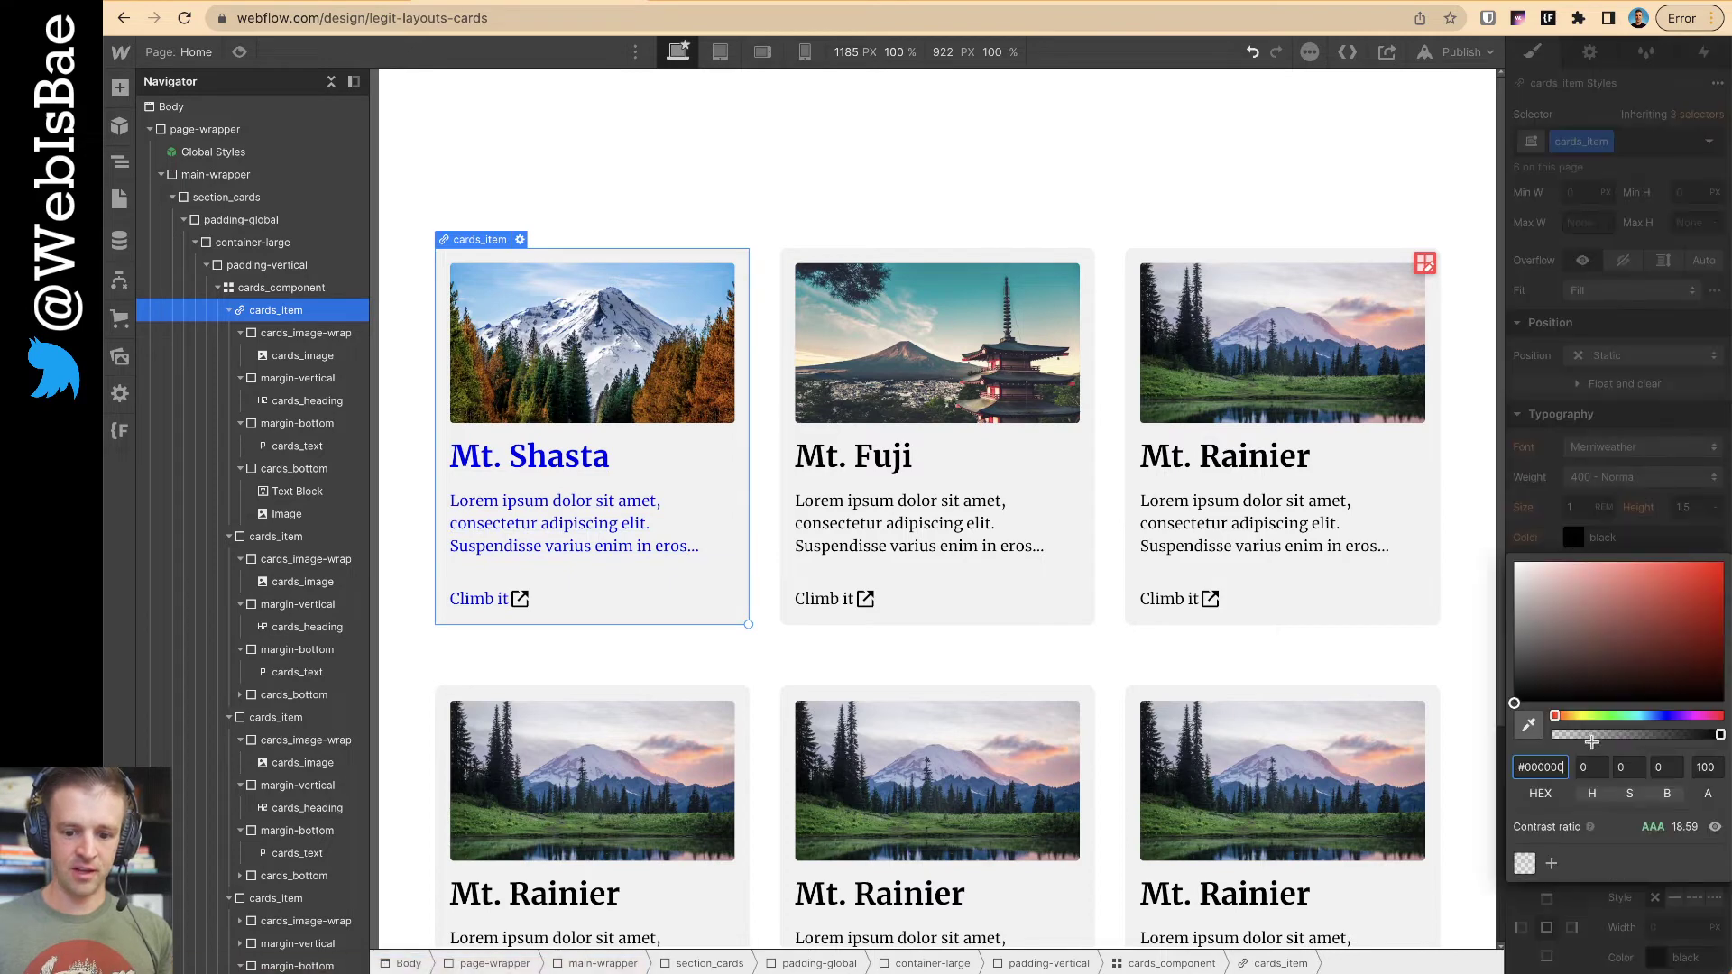
pyautogui.write('#333333')
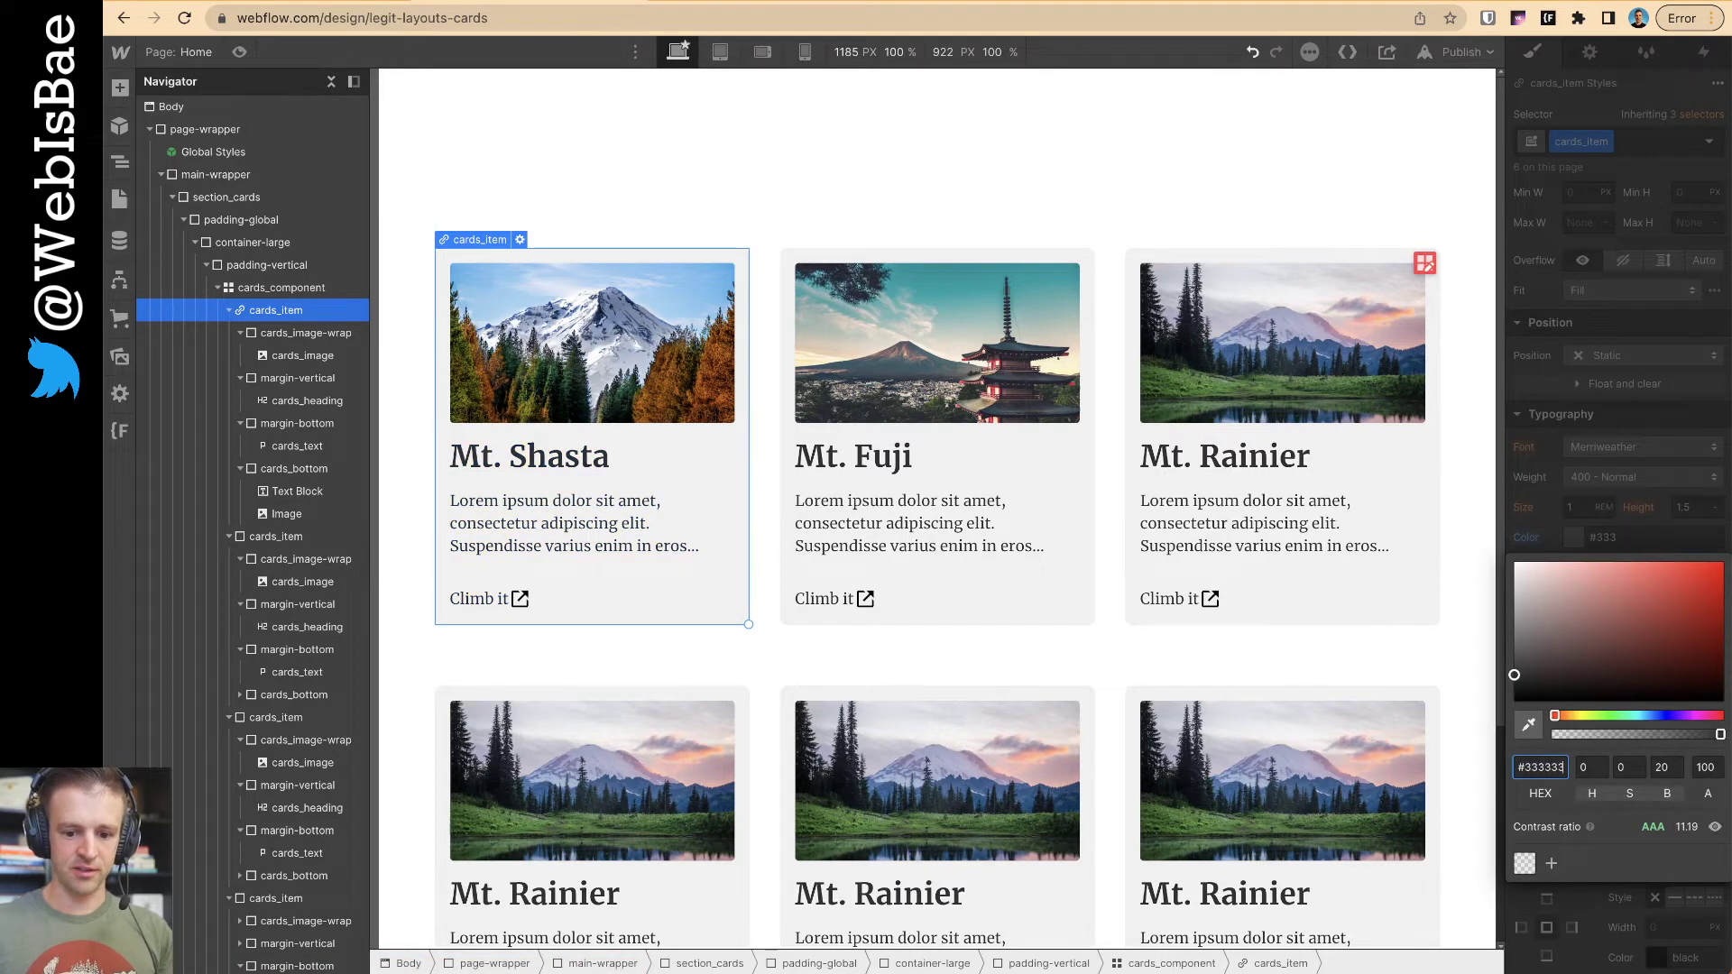
pyautogui.press('Escape')
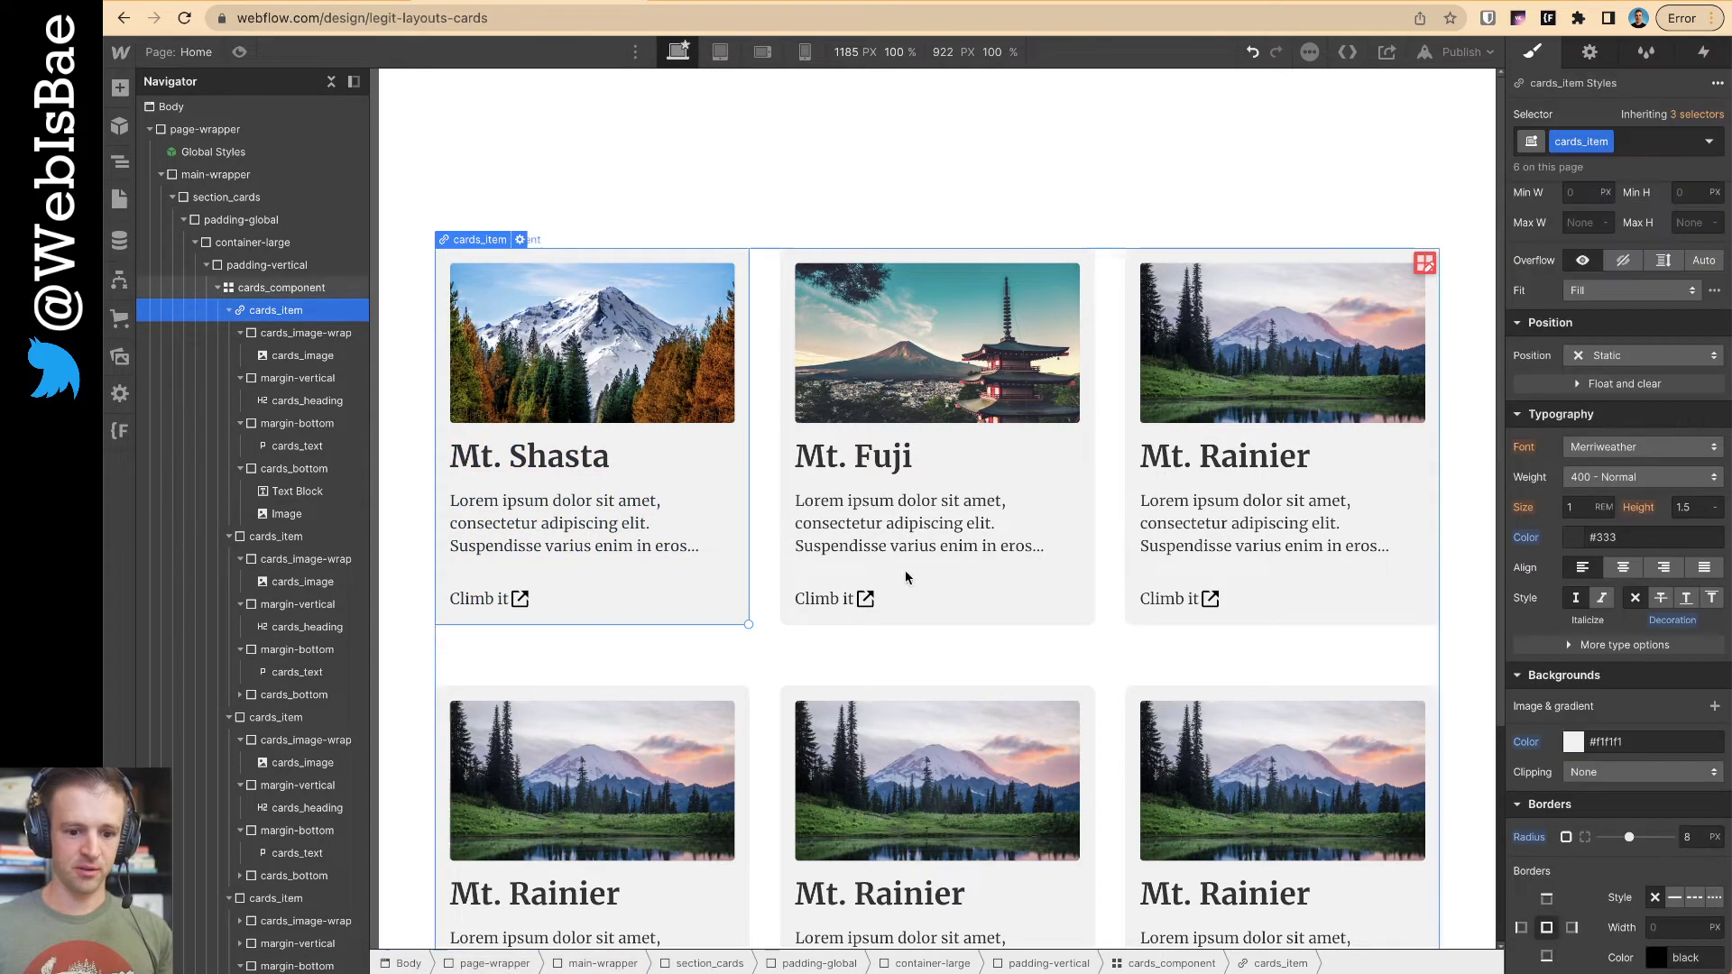
# - Convert the cards_item blocks of the Mt. Fuji card and the first-row Mt. Rainier card to link blocks
pyautogui.click(799, 261)
pyautogui.rightClick(796, 234)
pyautogui.click(880, 287)
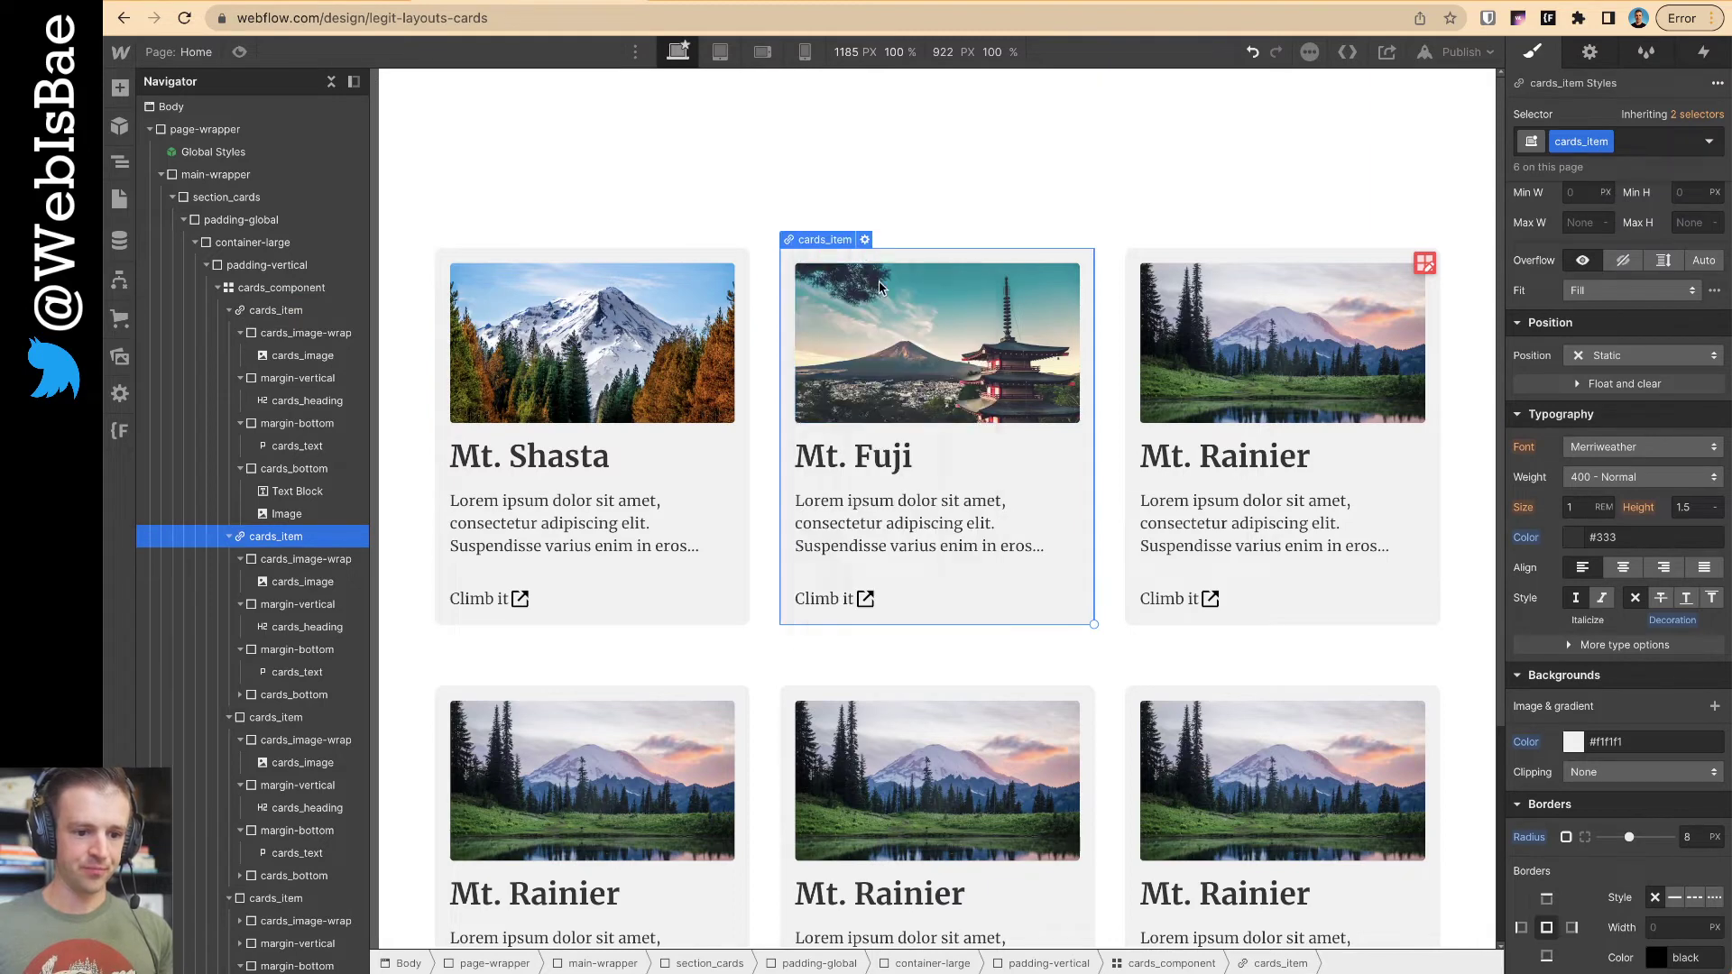
pyautogui.click(1143, 264)
pyautogui.rightClick(1146, 230)
pyautogui.click(1173, 287)
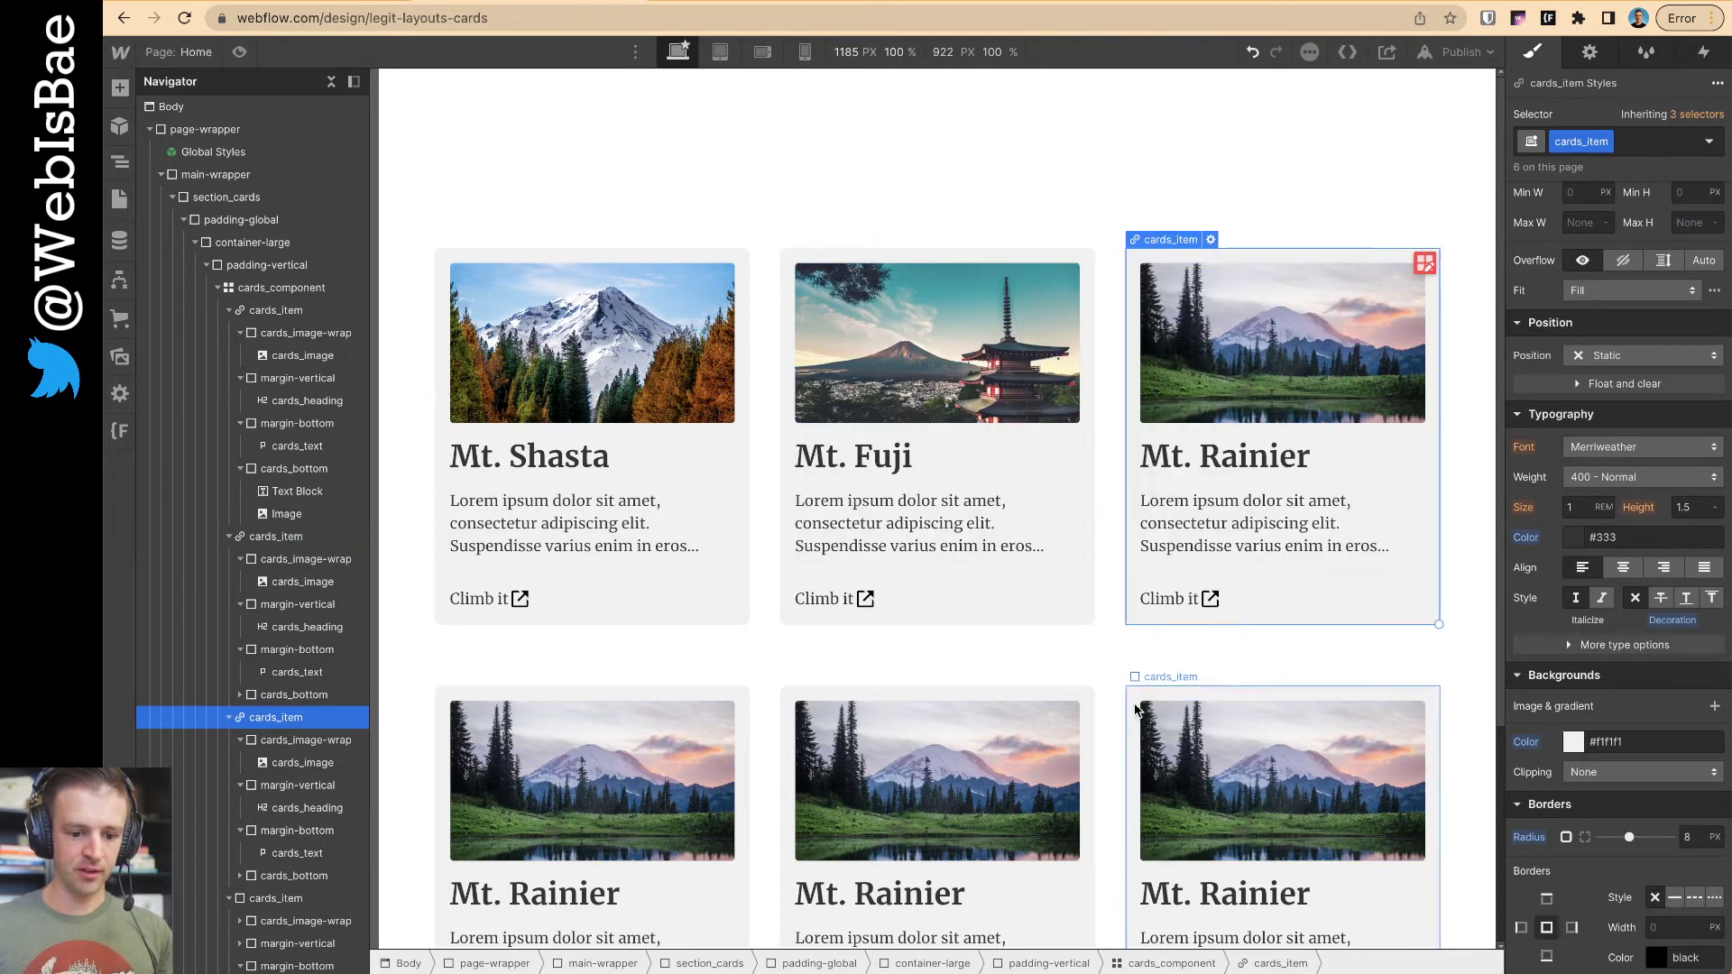
# - Convert all three second-row Mt. Rainier cards_item blocks to link blocks
pyautogui.click(1138, 708)
pyautogui.rightClick(1144, 686)
pyautogui.click(1173, 693)
pyautogui.click(799, 709)
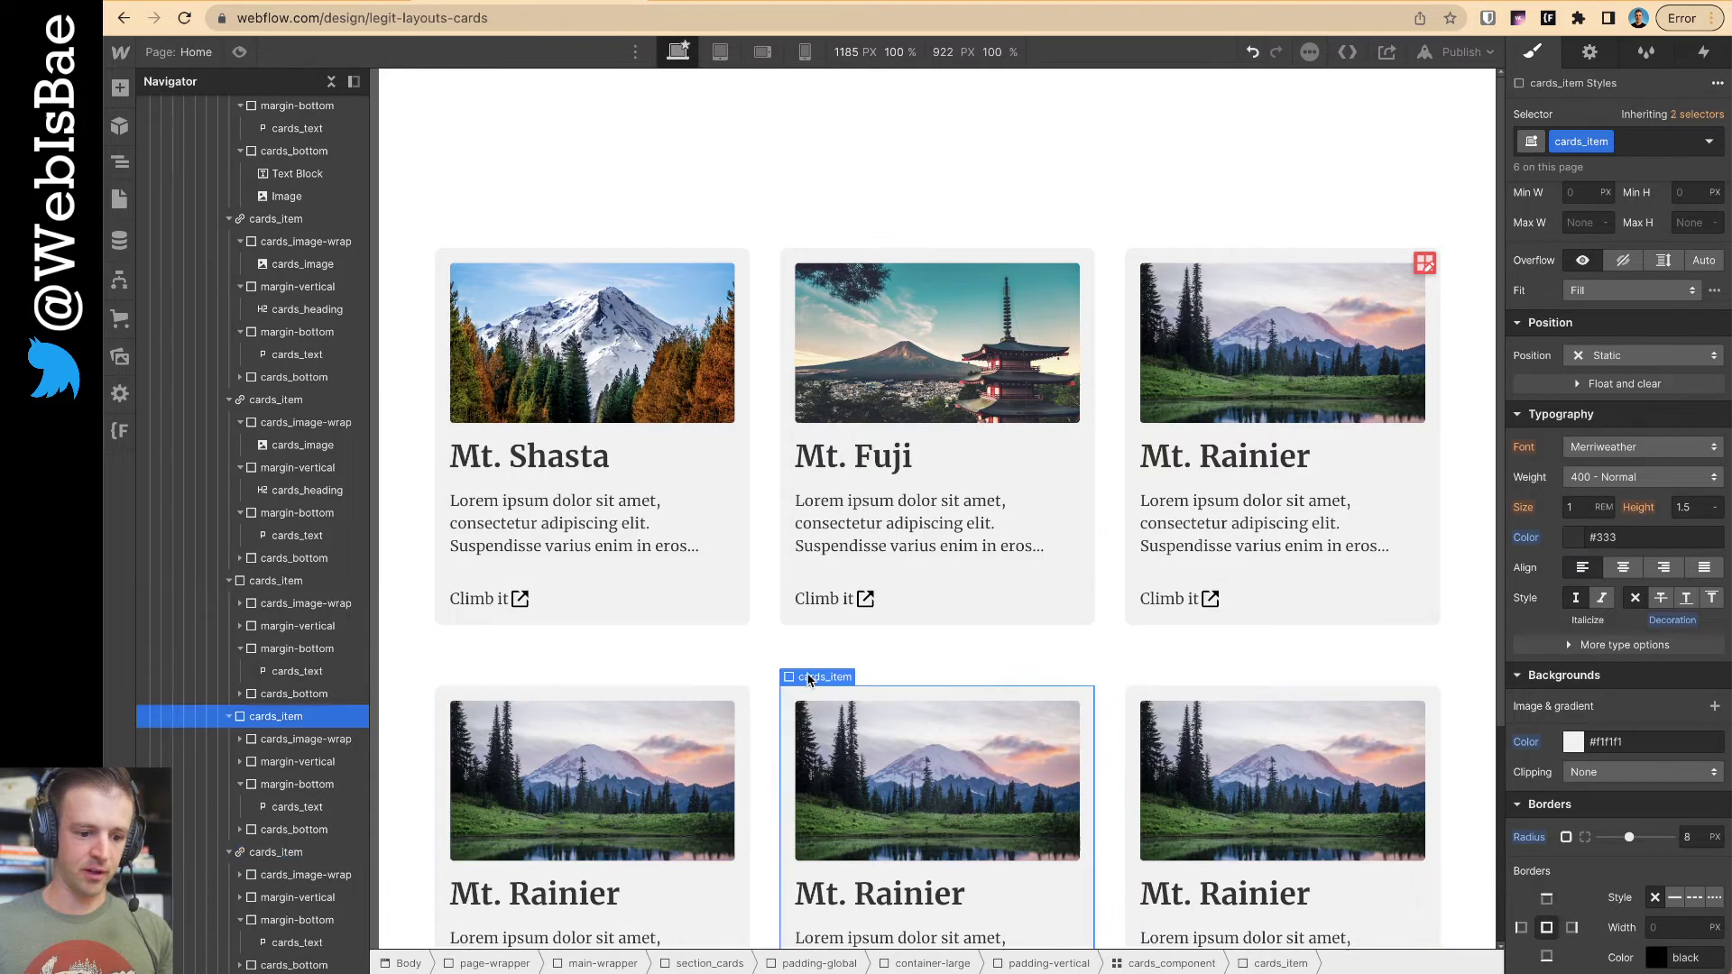
pyautogui.rightClick(801, 703)
pyautogui.click(884, 634)
pyautogui.click(467, 675)
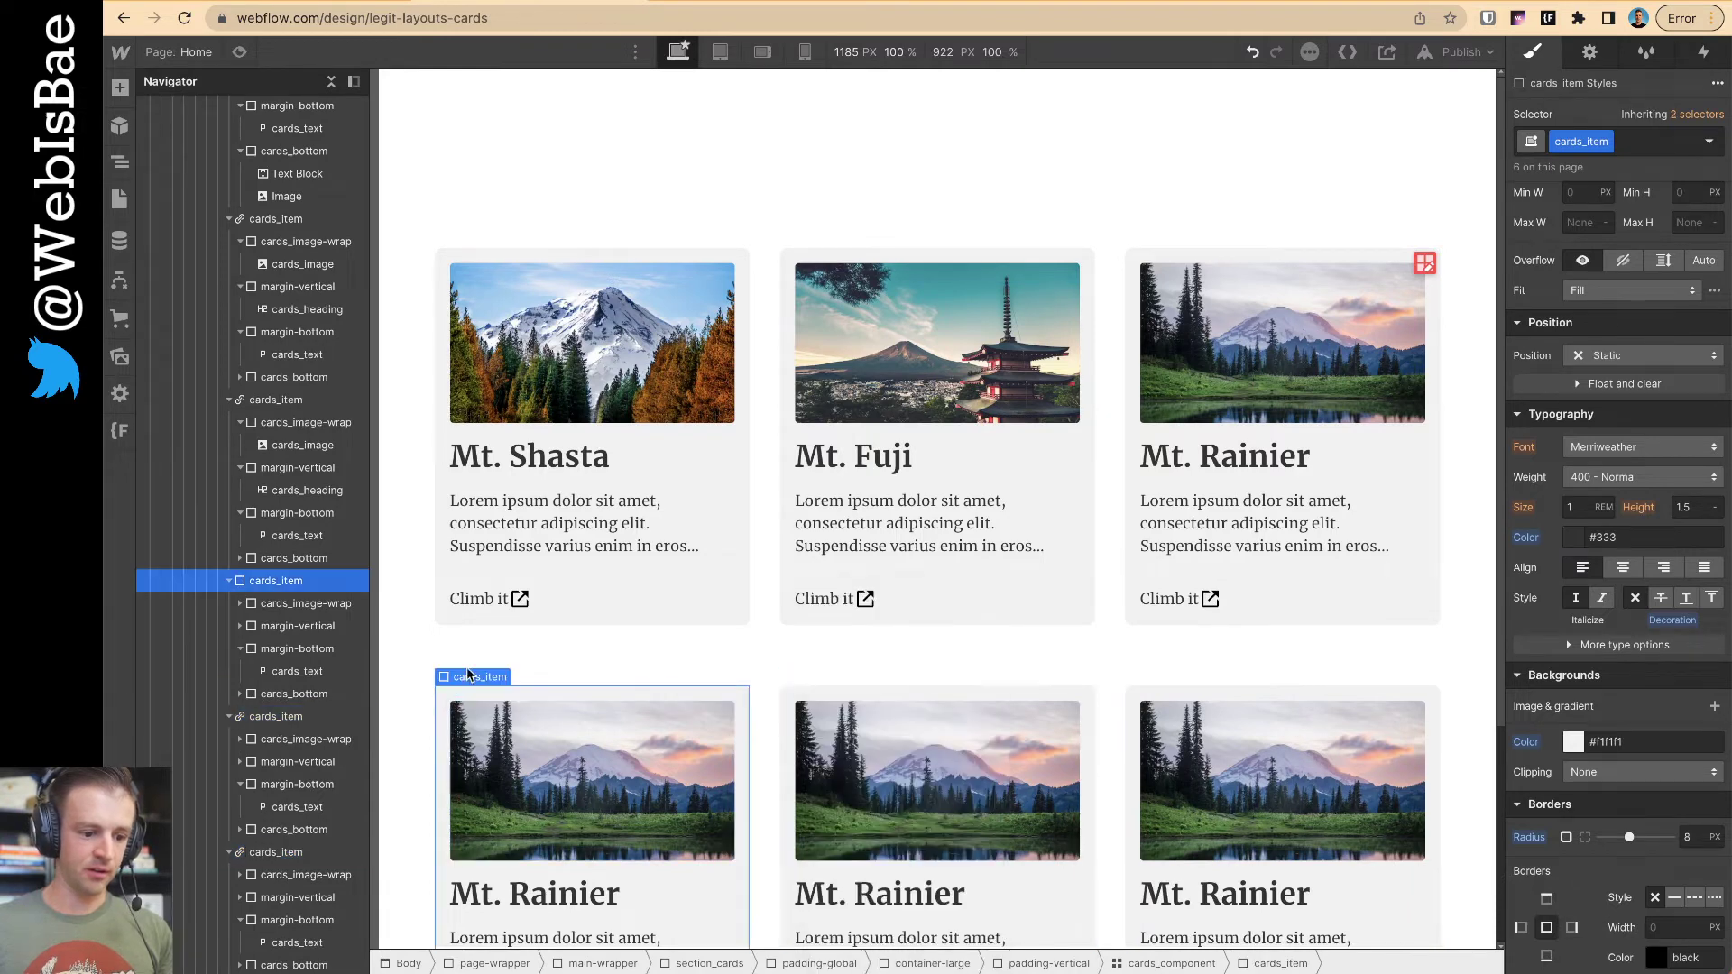
pyautogui.rightClick(467, 668)
pyautogui.click(505, 632)
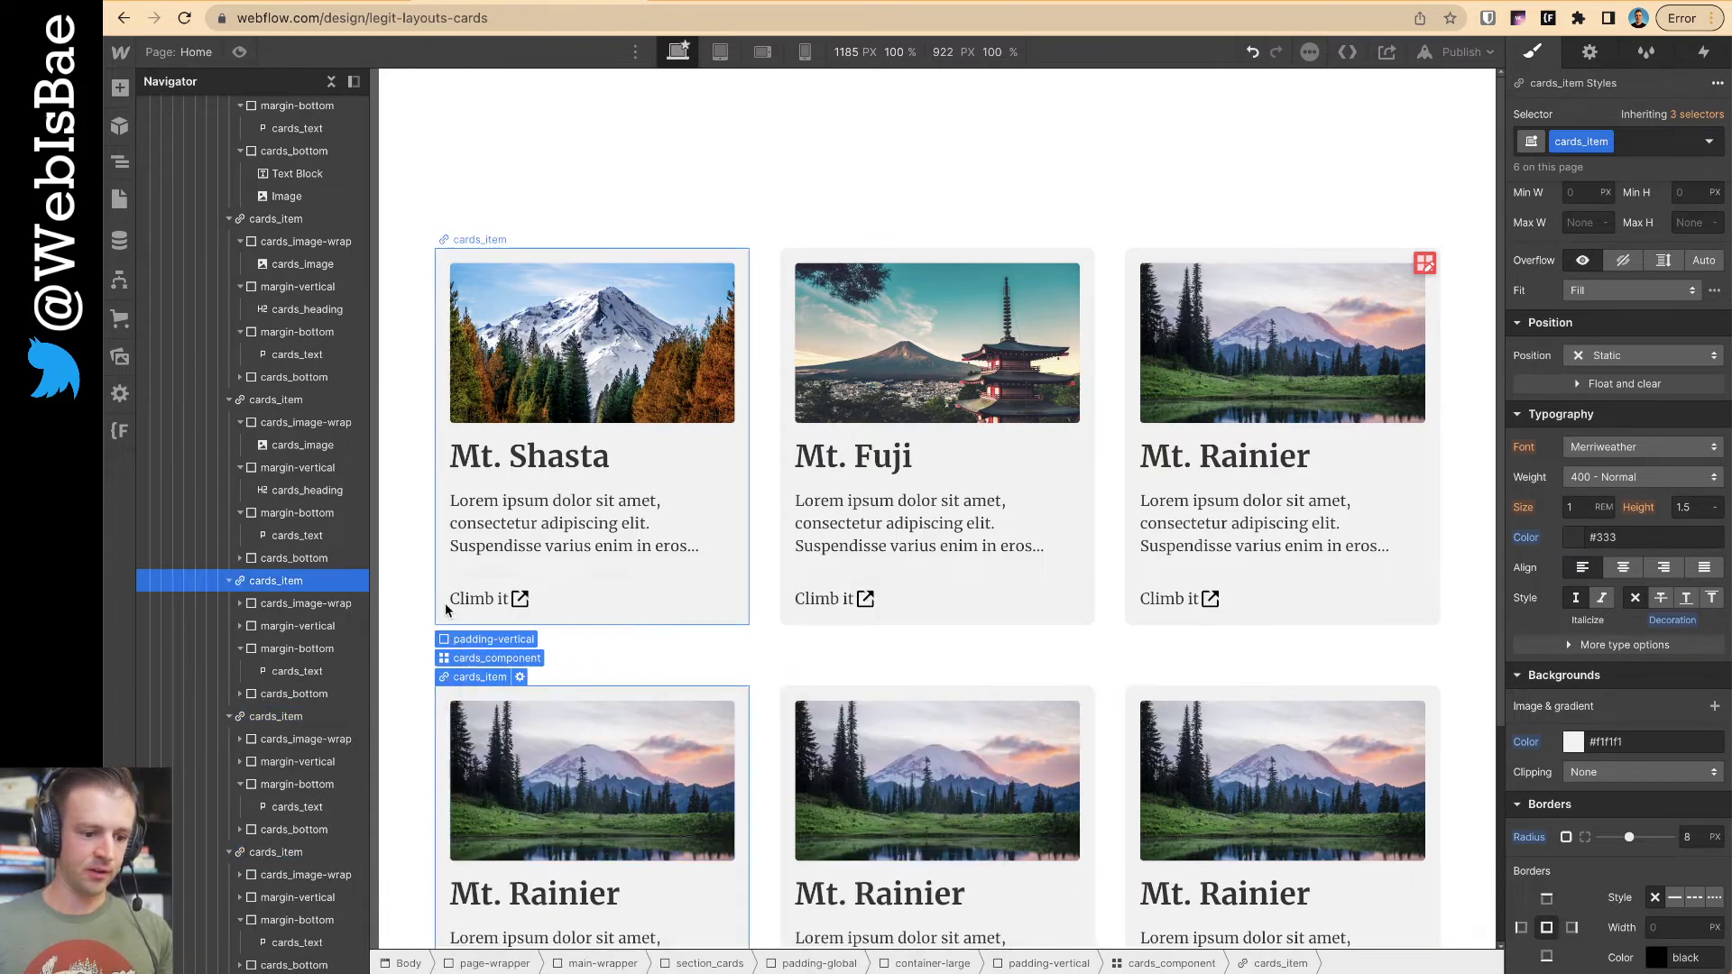
# - Check the linked cards in both rows in preview mode and return to editing
pyautogui.click(429, 472)
pyautogui.click(254, 52)
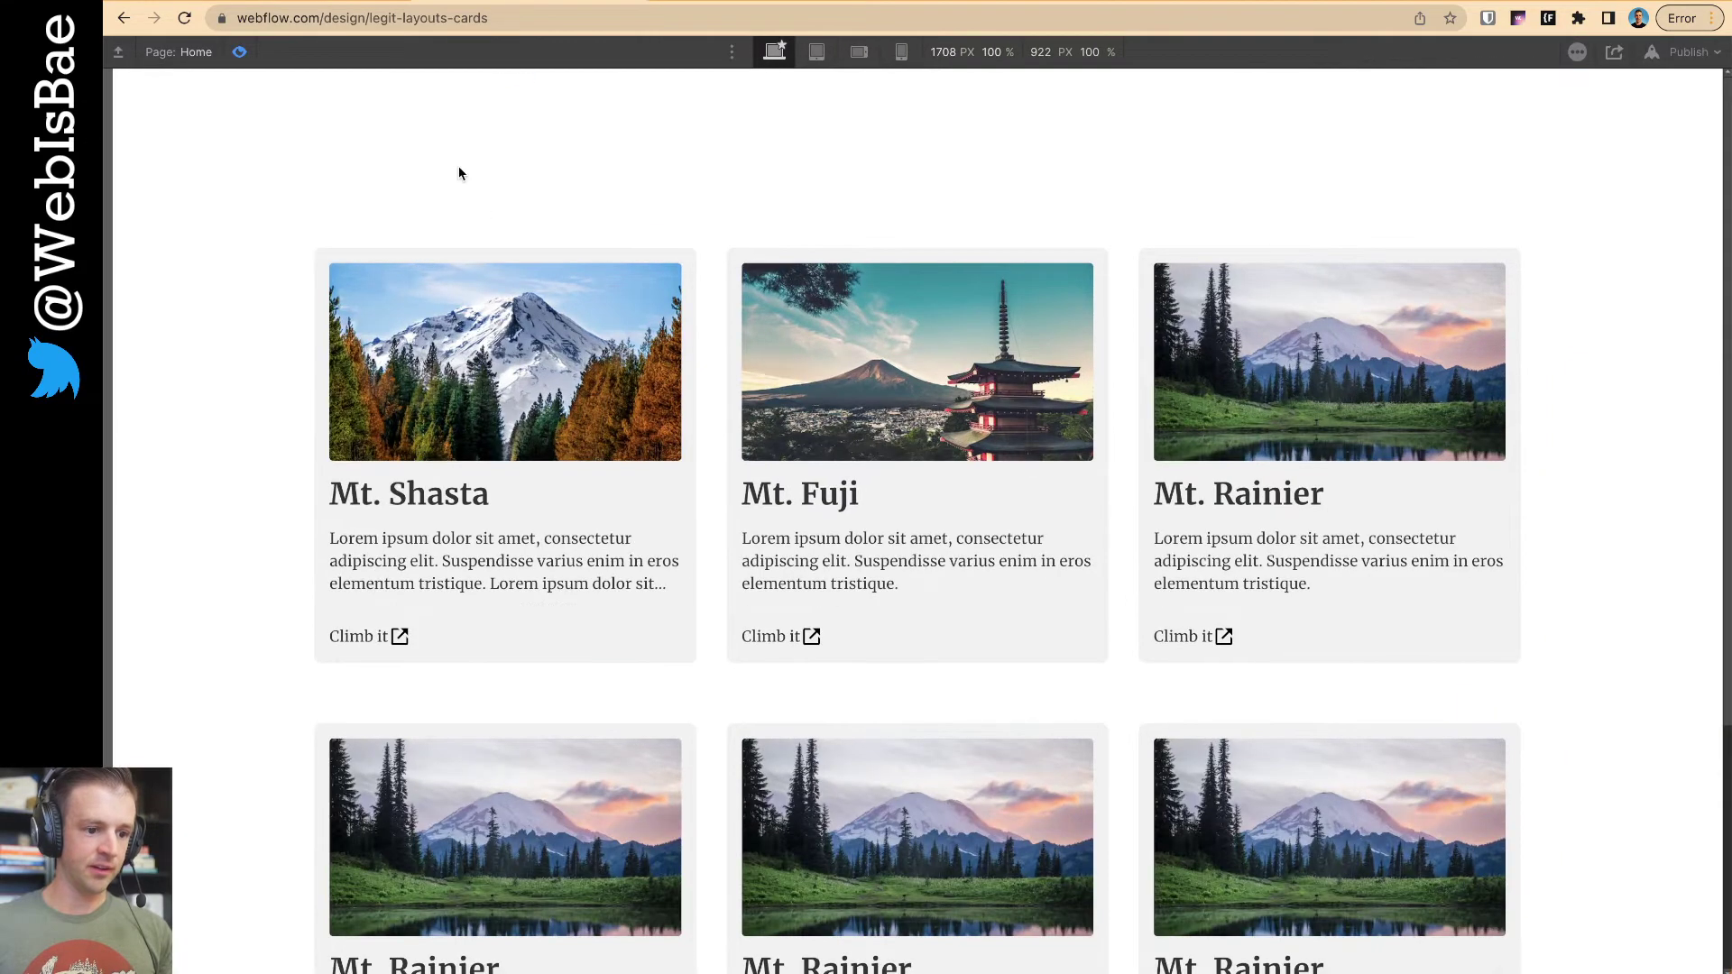
pyautogui.scroll(-2, 458, 166)
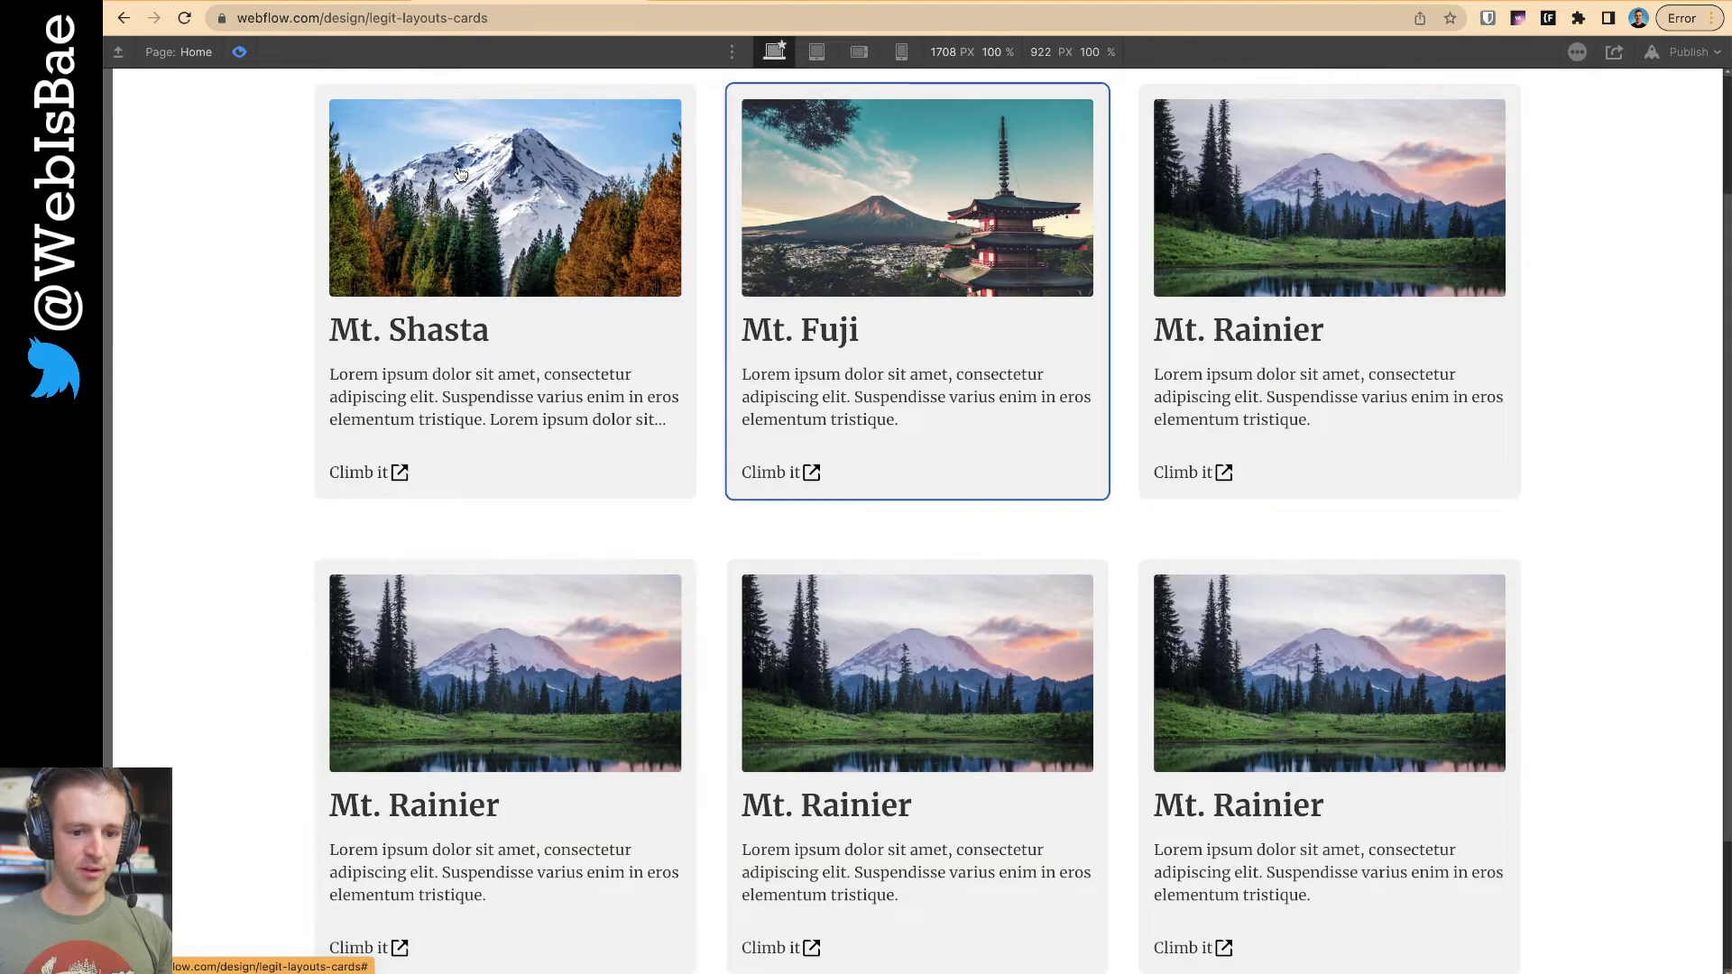
pyautogui.scroll(2, 407, 308)
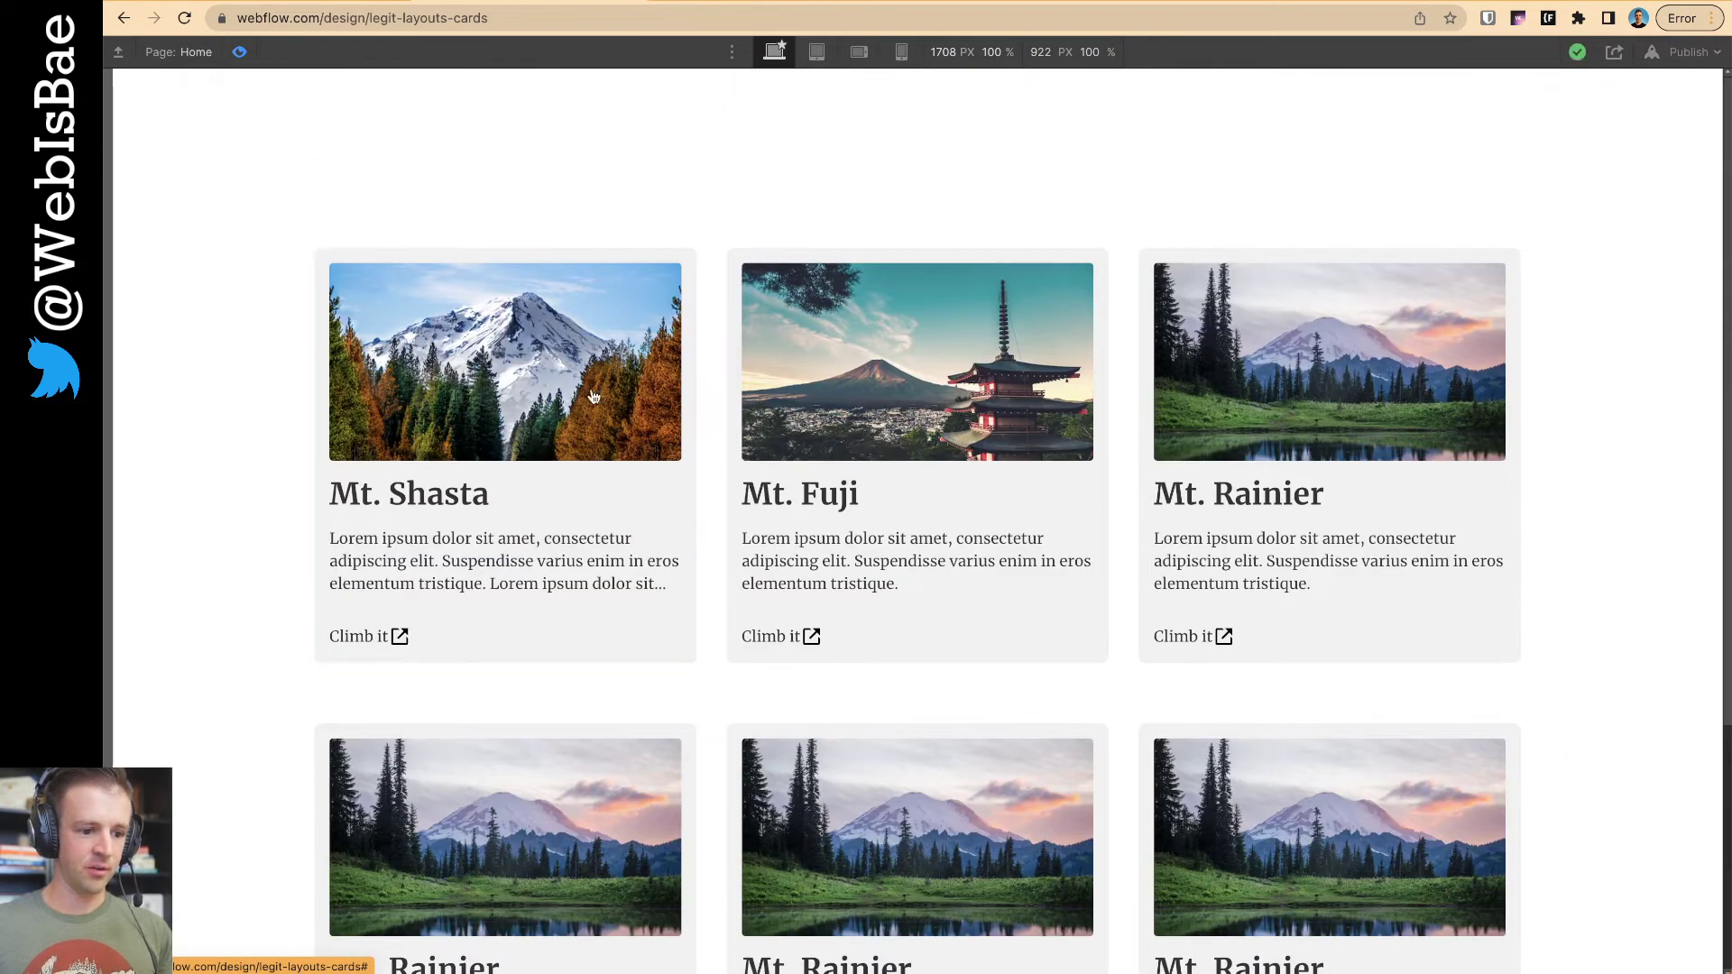
pyautogui.click(239, 51)
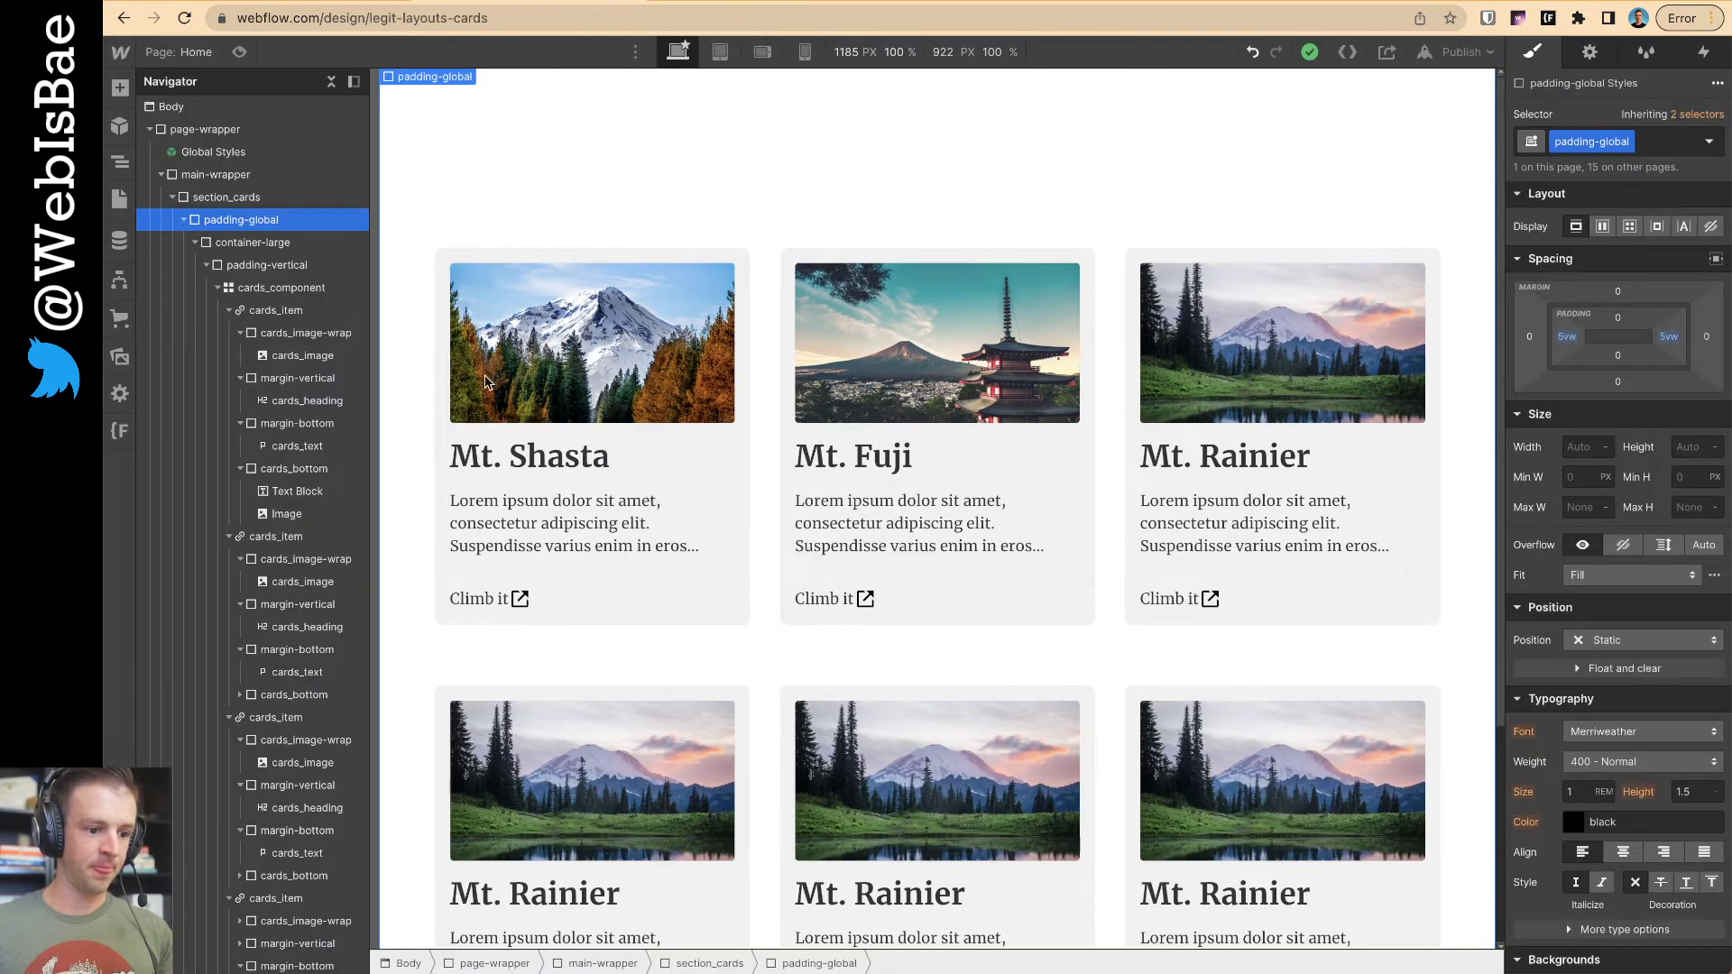
# - Set the Mt. Shasta card's link URL to google.com, opening in a new tab, and return to the style settings
pyautogui.click(462, 258)
pyautogui.click(1590, 53)
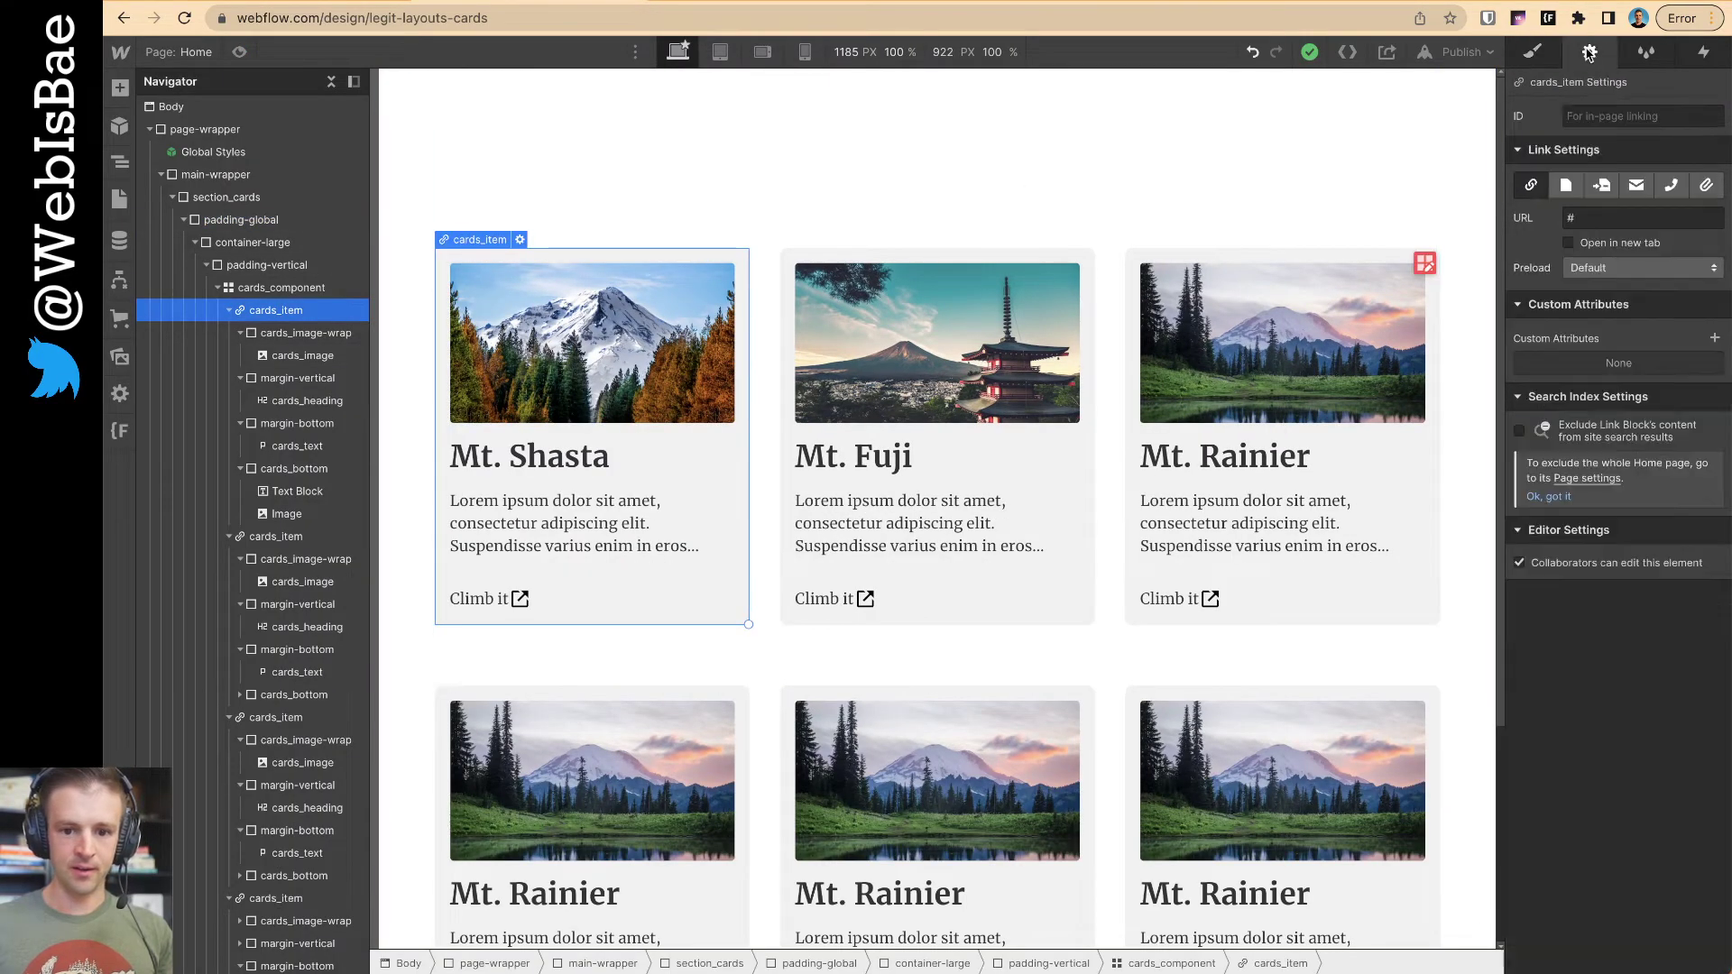
pyautogui.click(1587, 215)
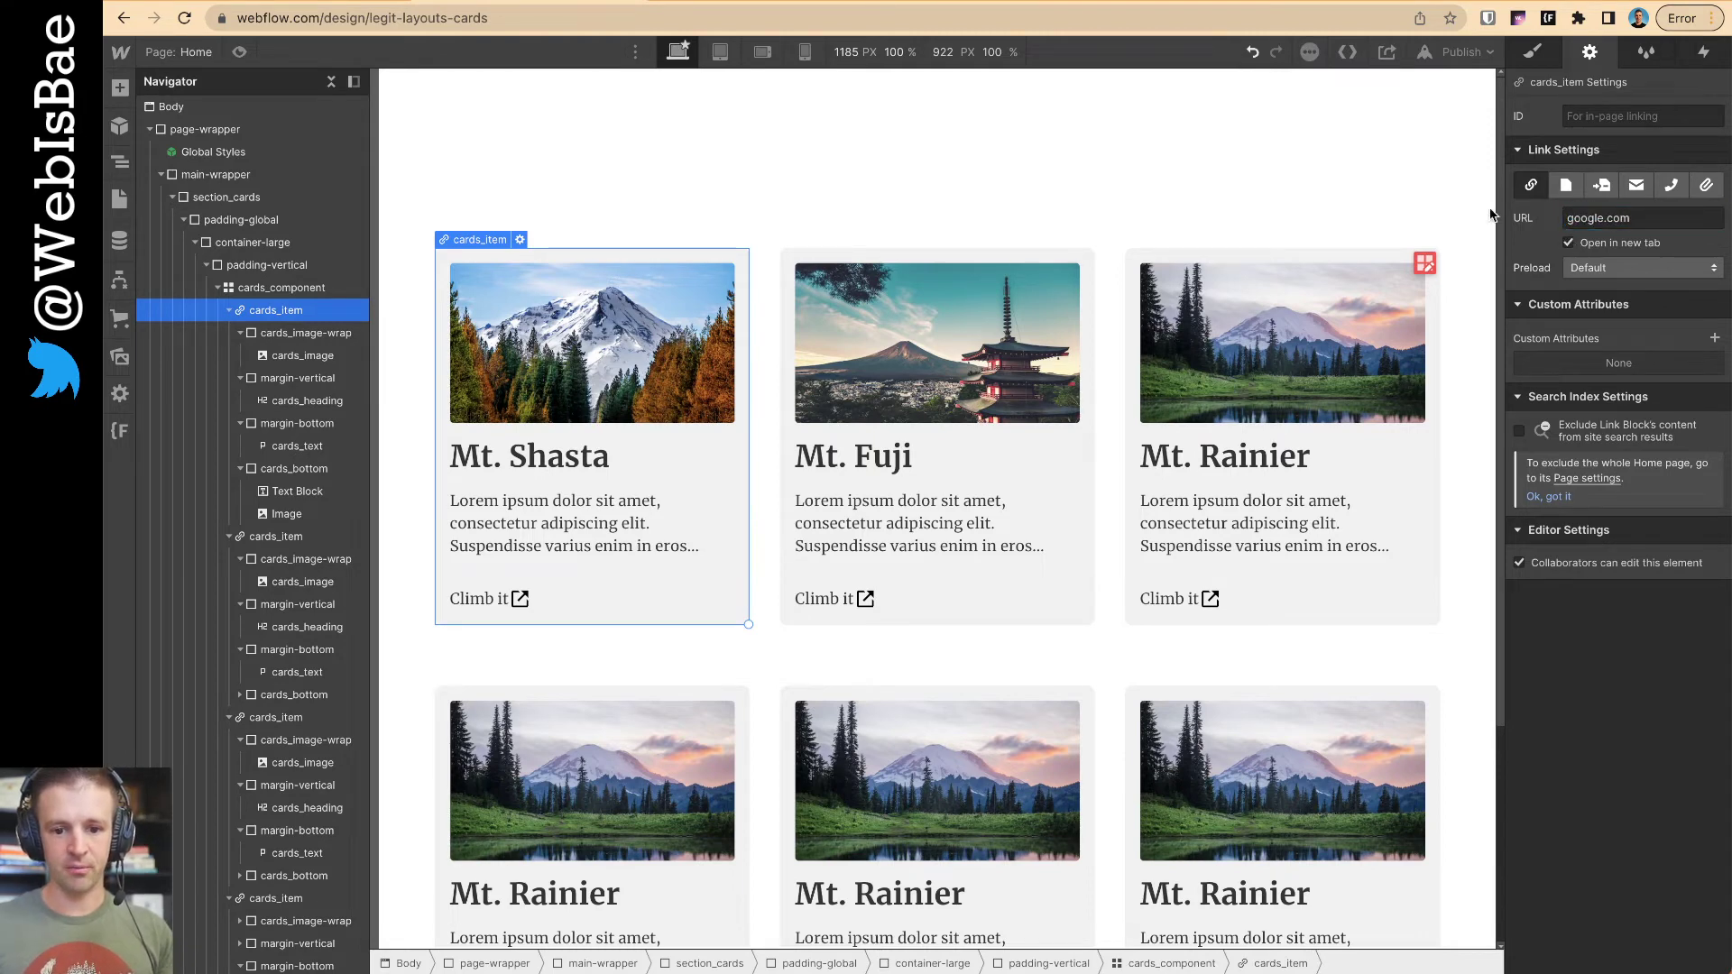
pyautogui.click(1218, 175)
pyautogui.click(1531, 54)
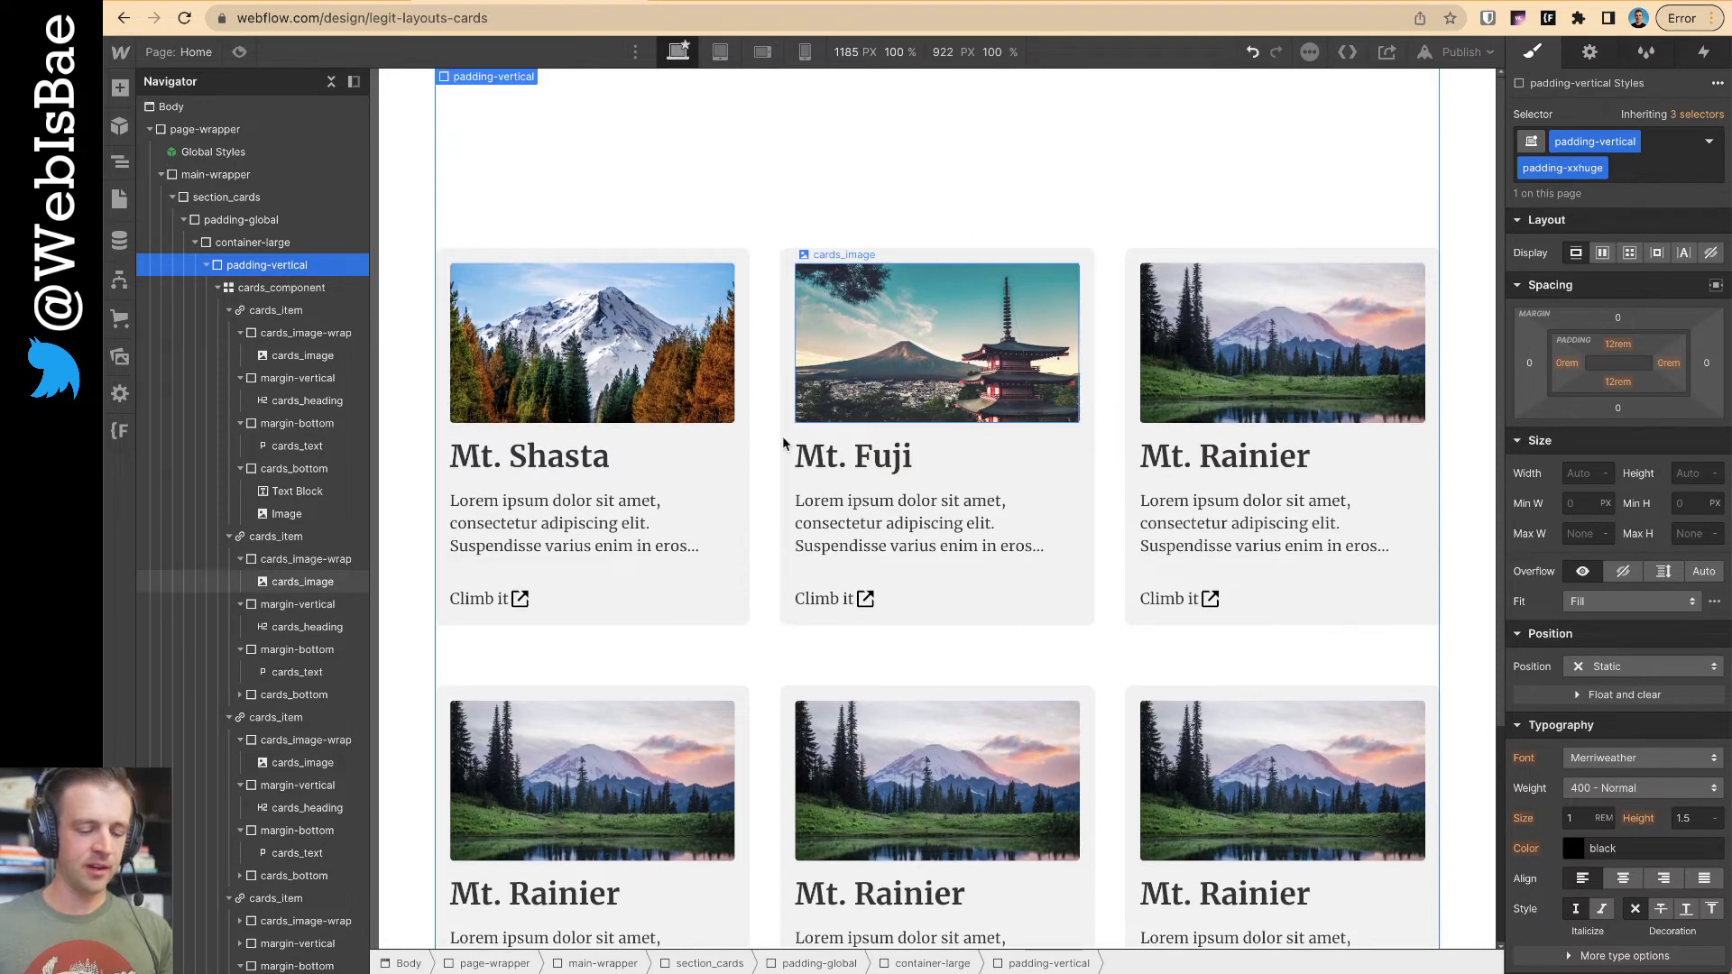
# - At the tablet breakpoint, delete the third column of the cards_component grid
pyautogui.scroll(-1, 1172, 448)
pyautogui.scroll(1, 1263, 451)
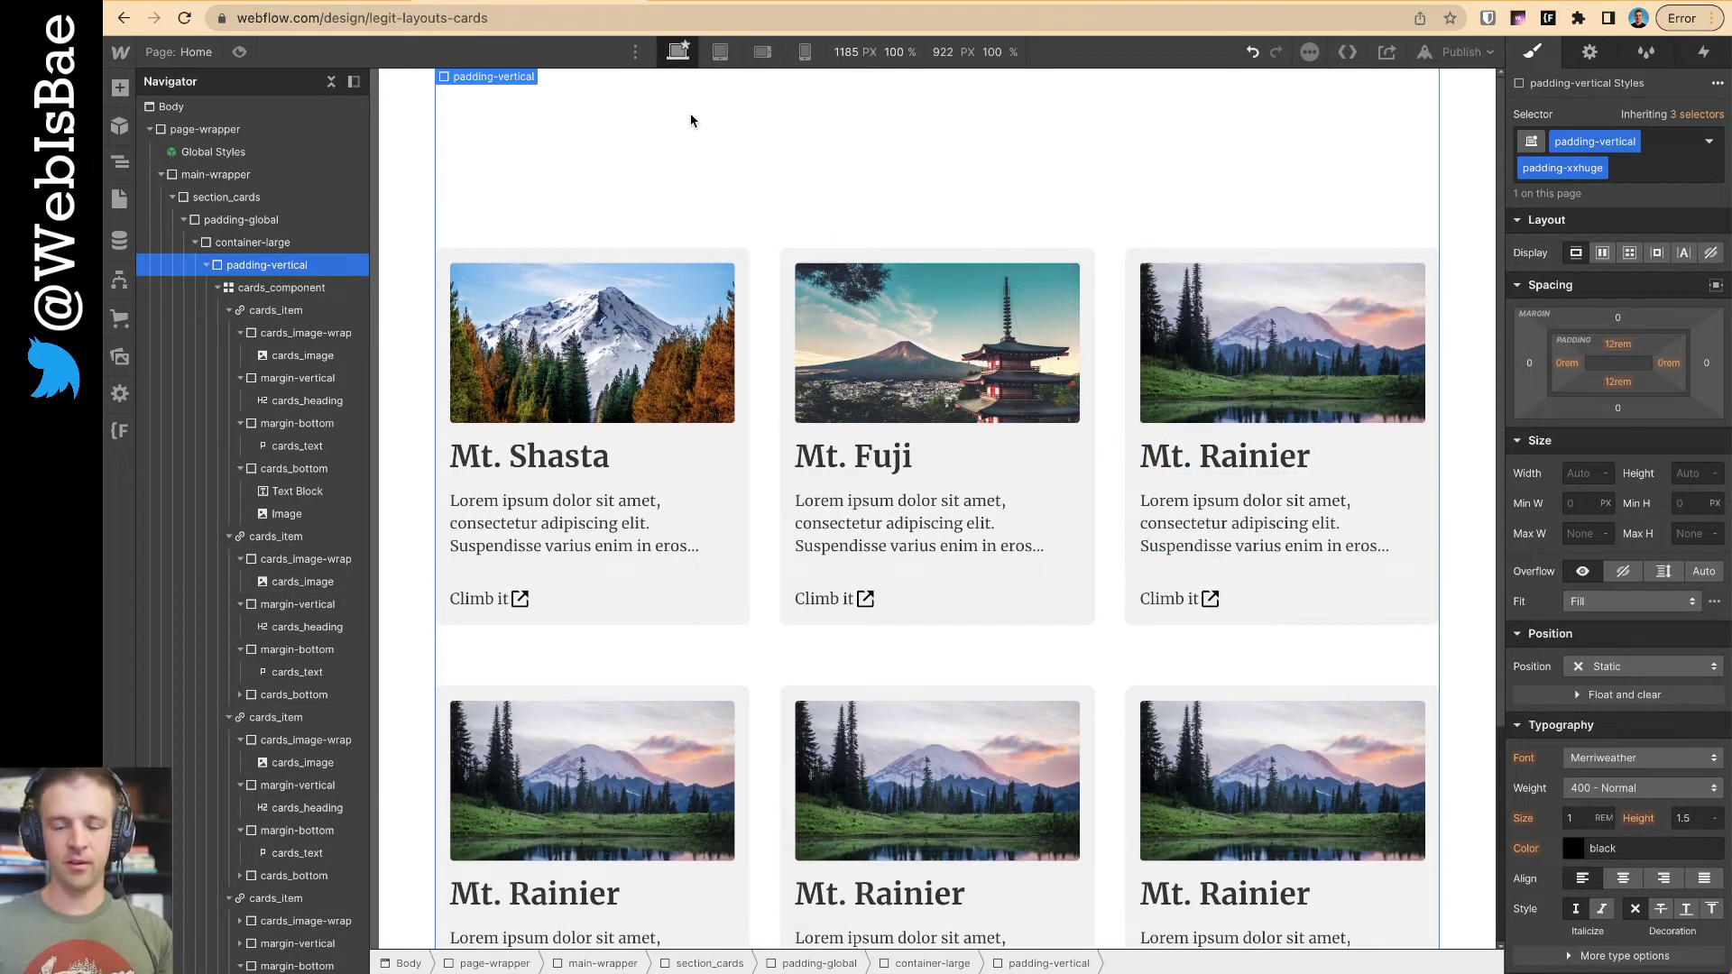
pyautogui.click(727, 60)
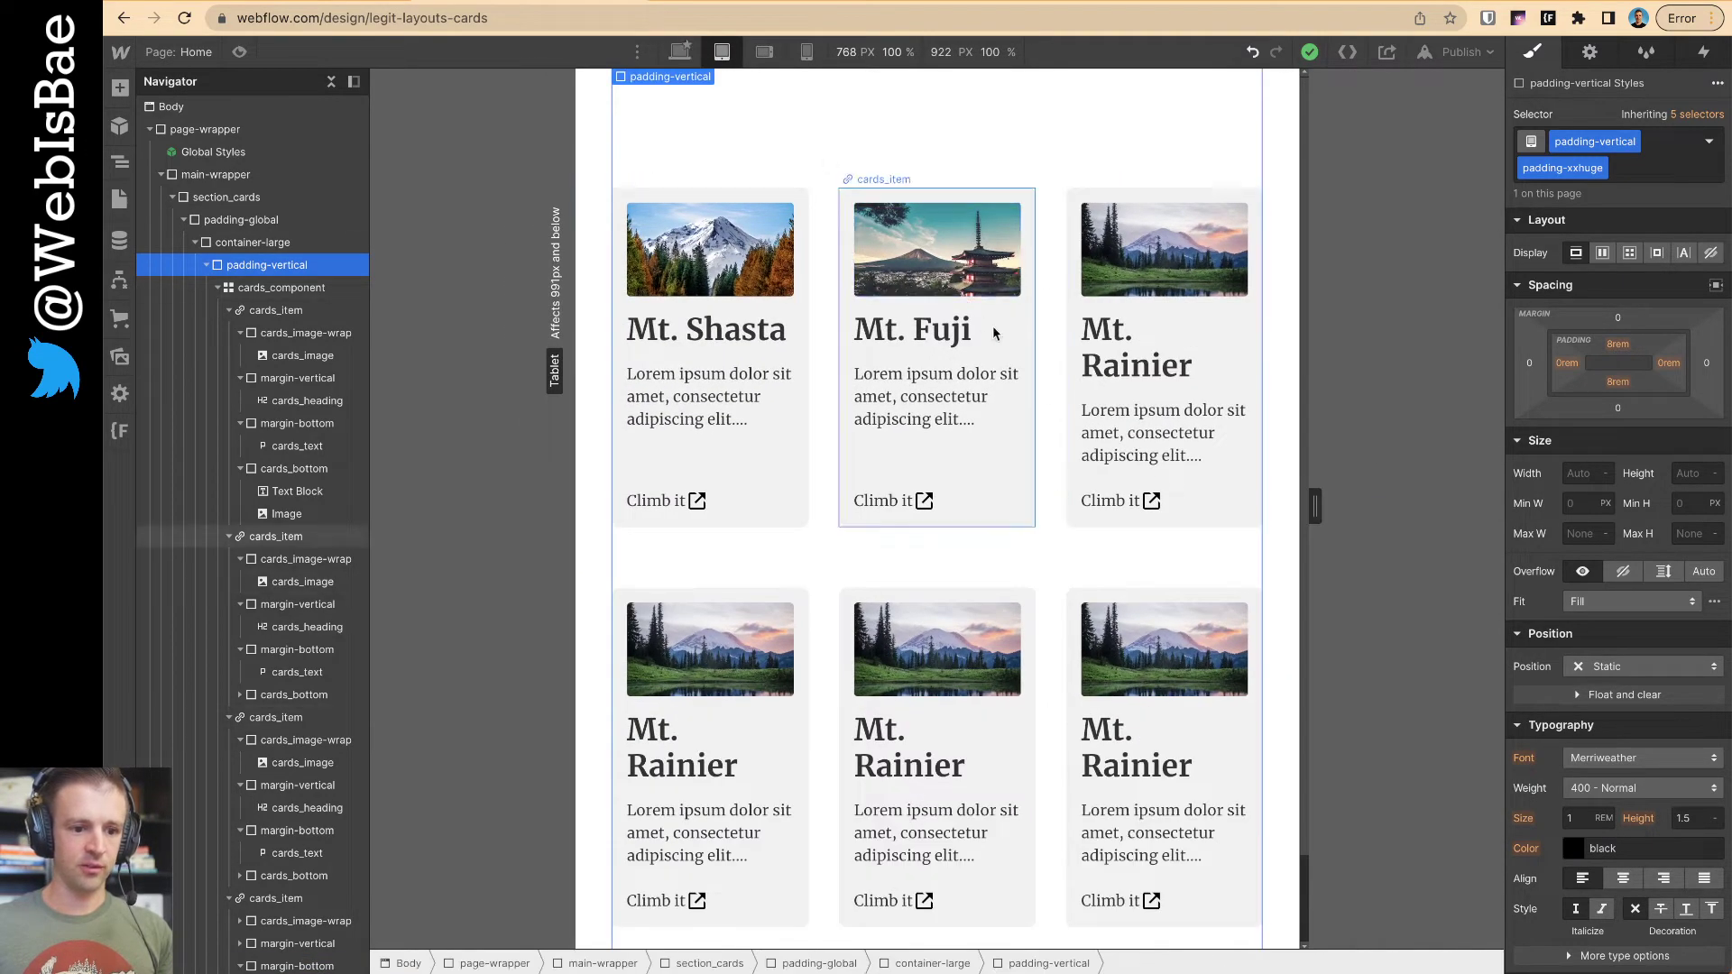
pyautogui.click(1051, 298)
pyautogui.click(1246, 204)
pyautogui.click(1276, 215)
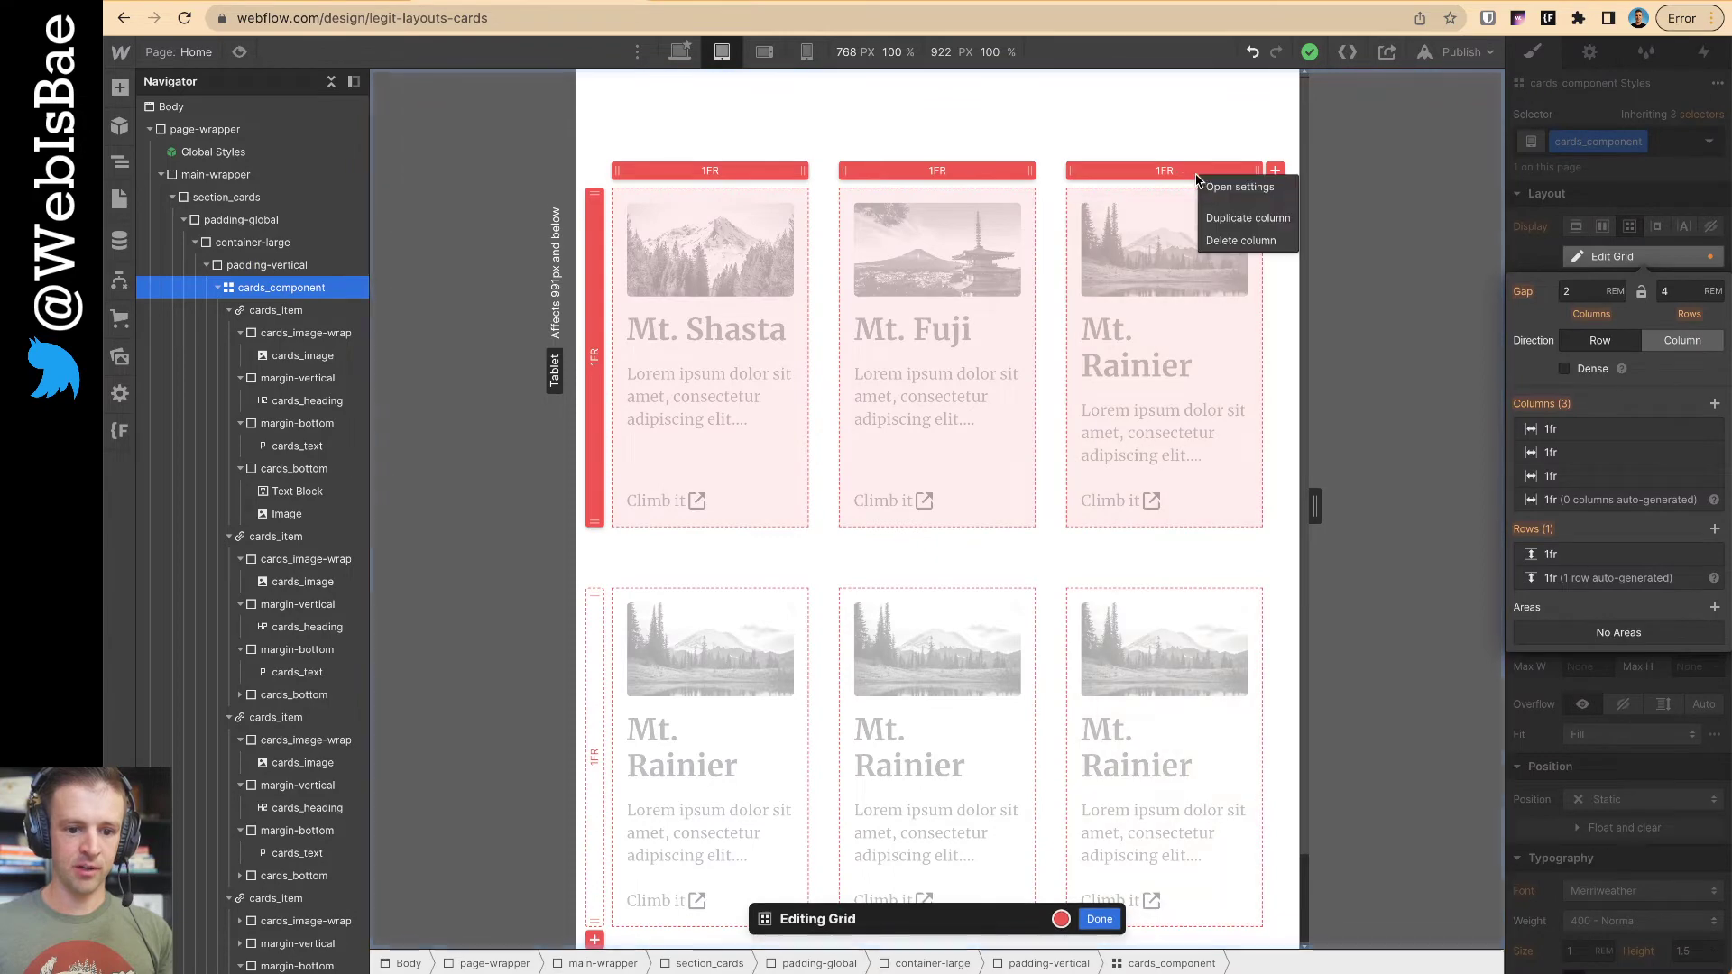
pyautogui.click(1241, 240)
pyautogui.click(1100, 919)
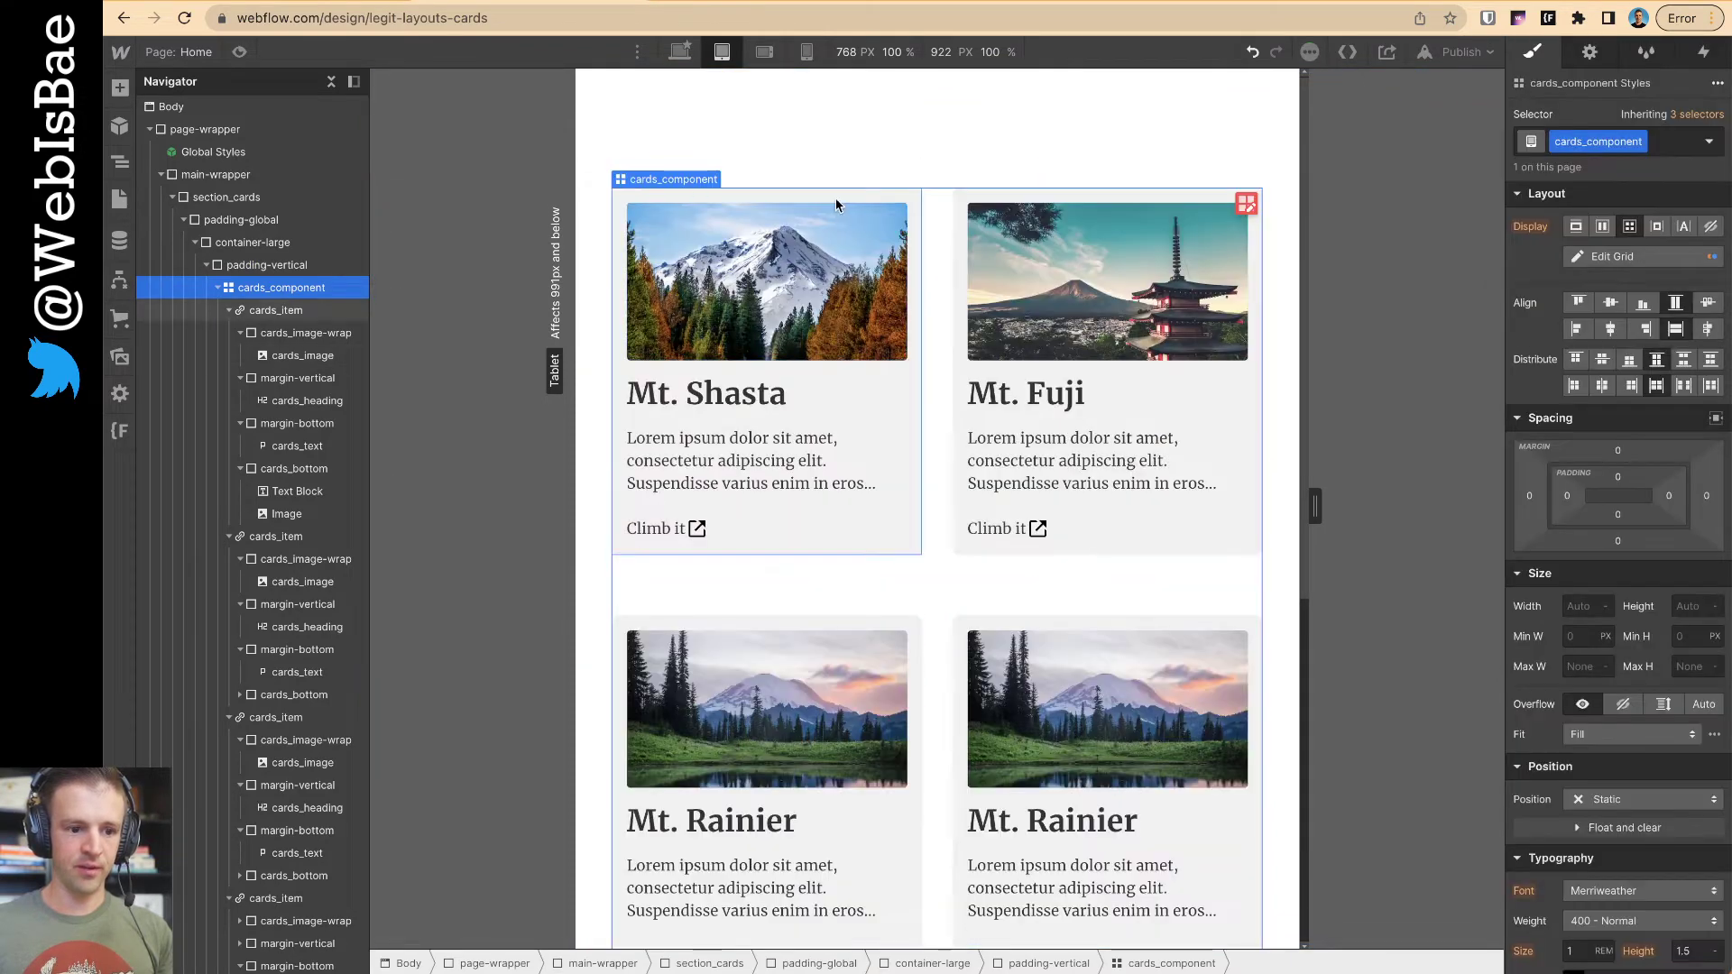
# - Check the cards at the mobile portrait breakpoint, then undo the column deletion made for tablet
pyautogui.click(806, 51)
pyautogui.click(722, 51)
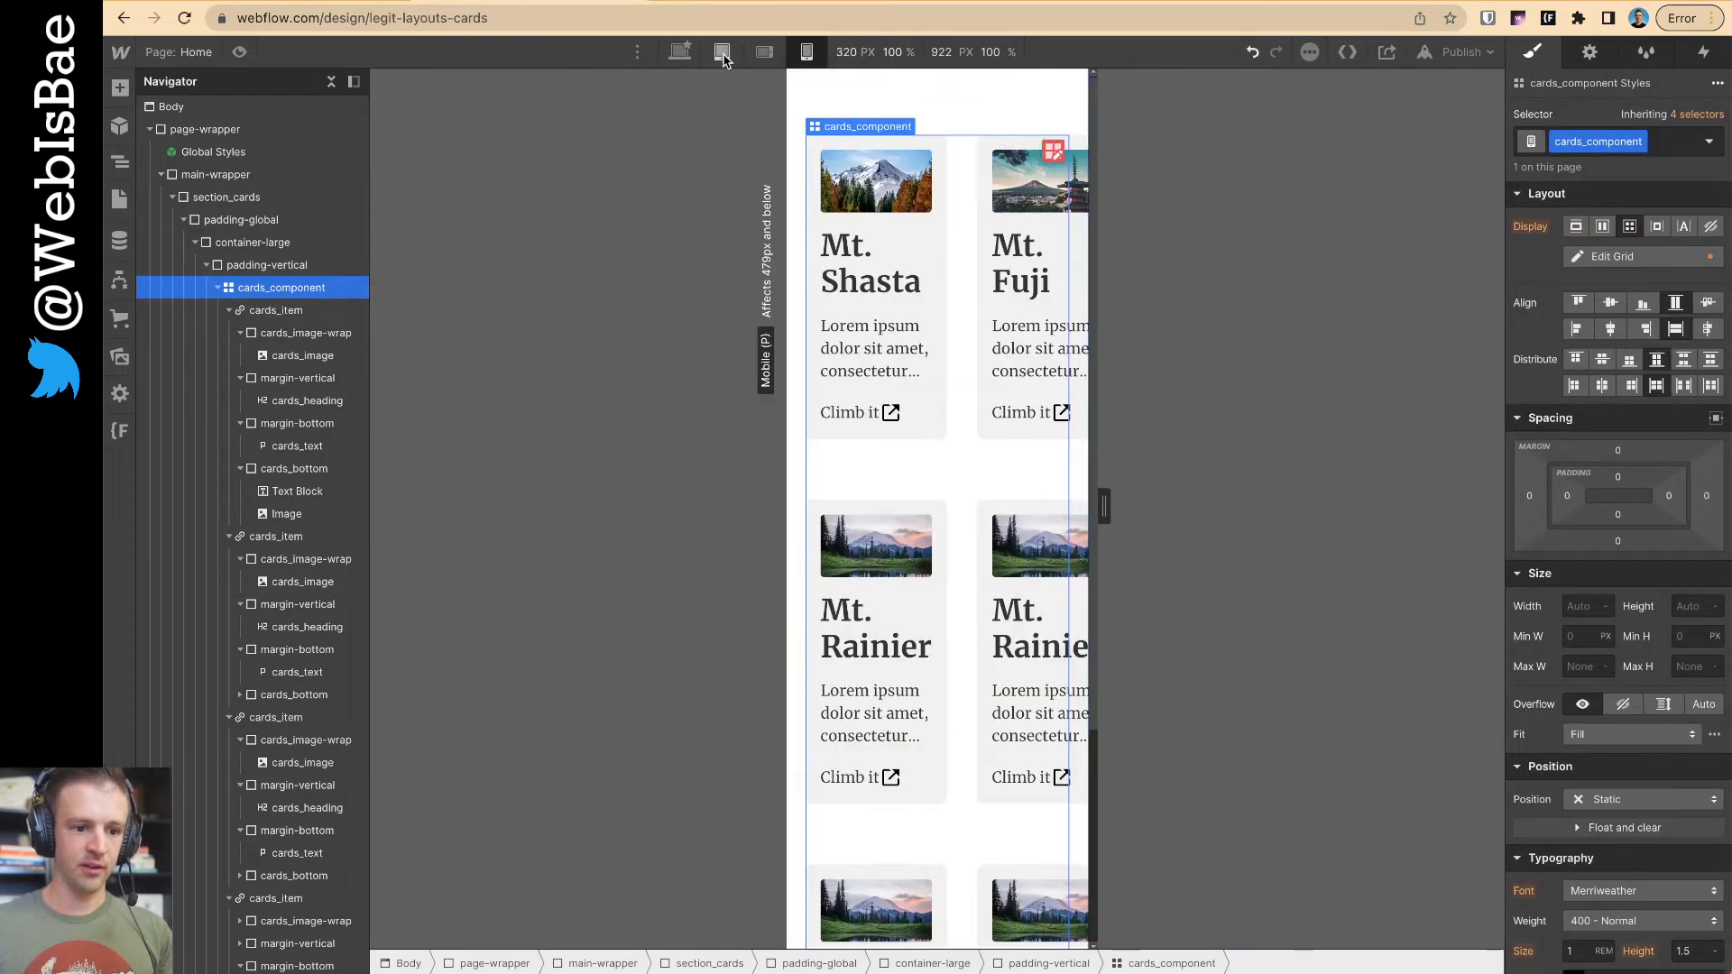
pyautogui.hotkey('ctrl', 'z')
pyautogui.click(1285, 315)
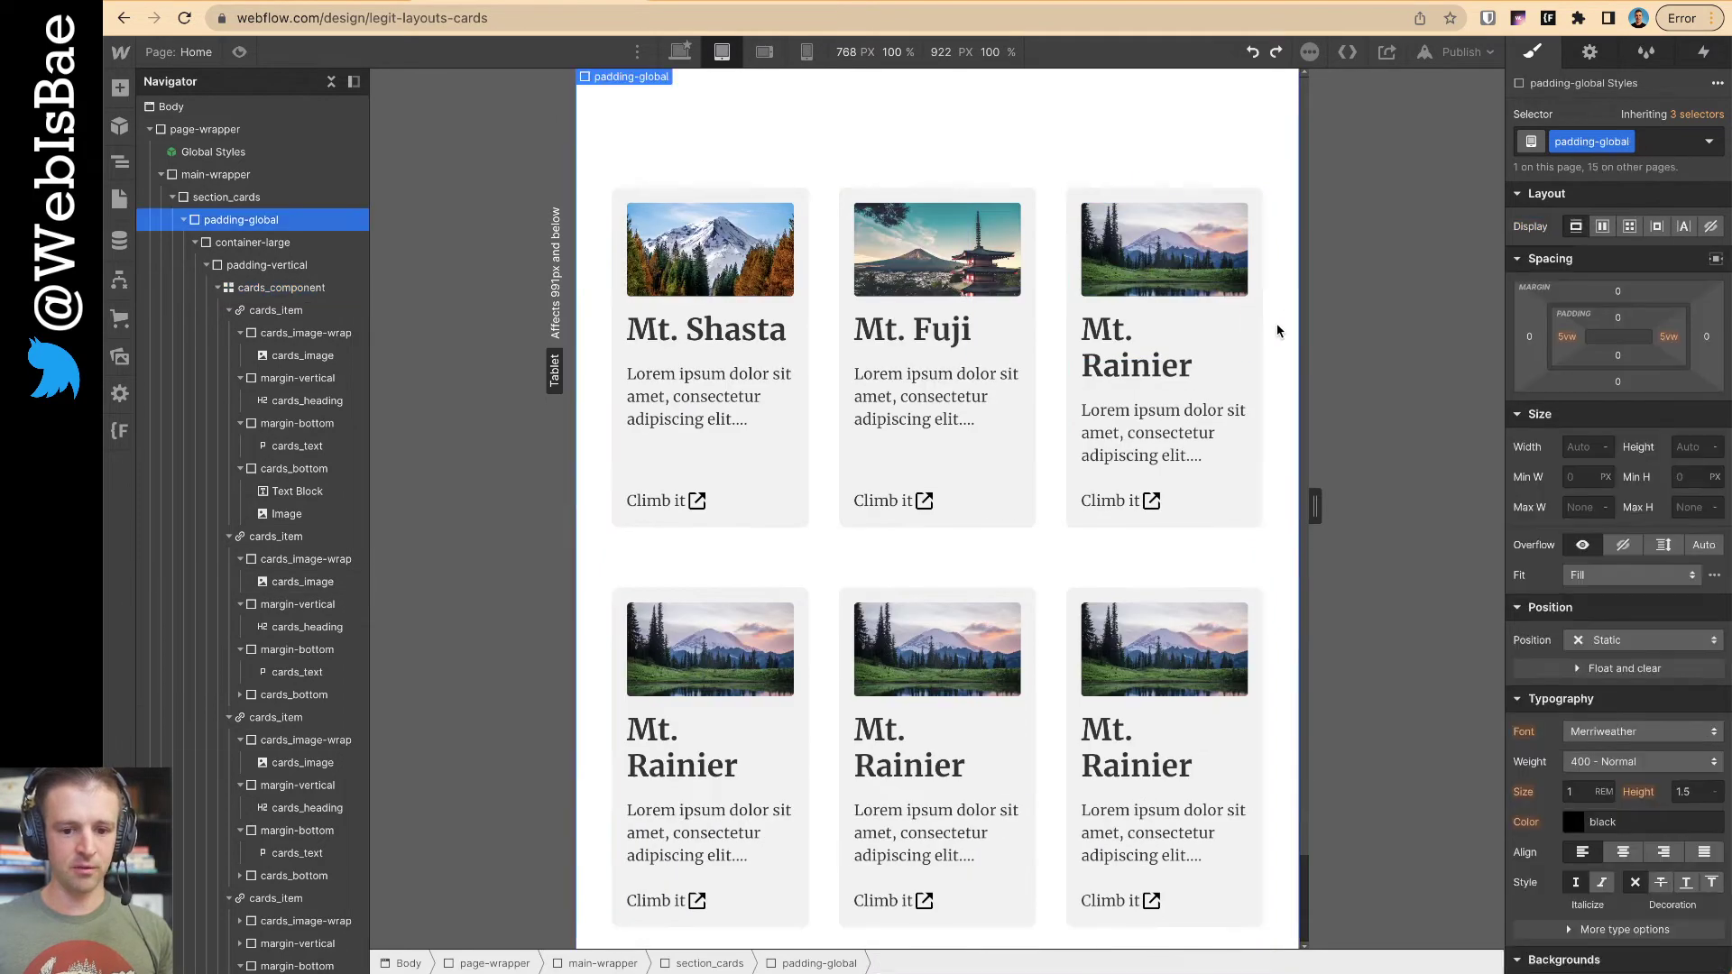
# - At the desktop breakpoint, remove two of the three columns from the cards_component grid
pyautogui.click(680, 51)
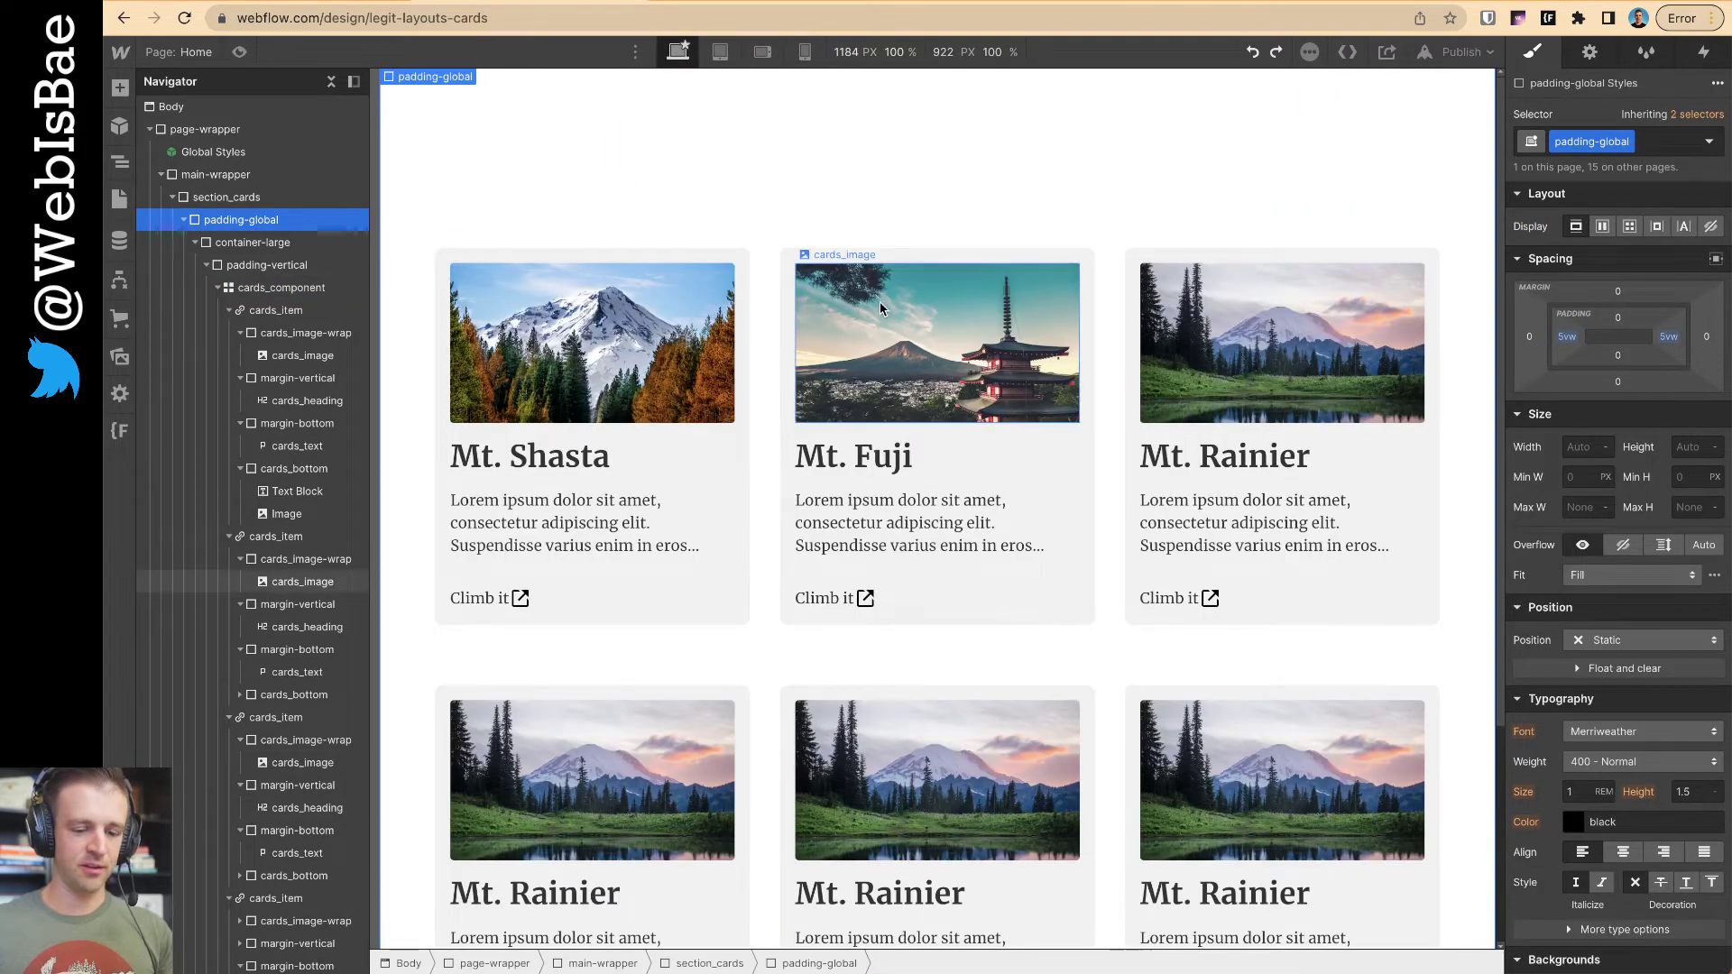
pyautogui.click(789, 439)
pyautogui.click(1425, 263)
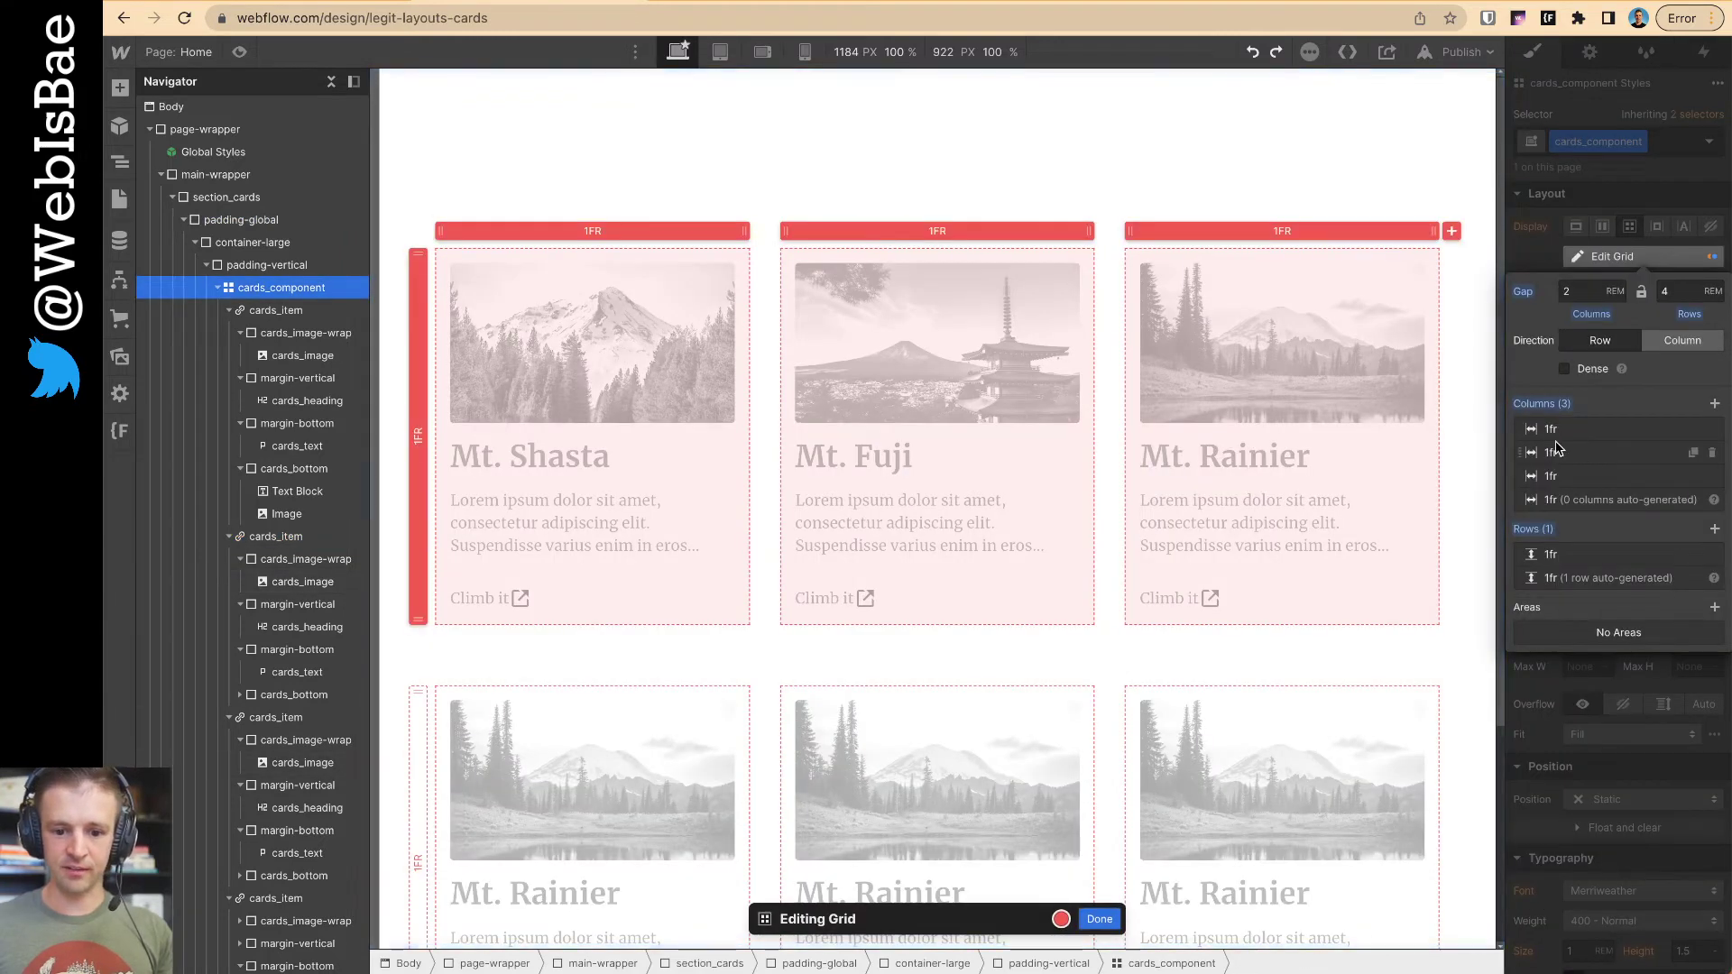
pyautogui.click(1714, 477)
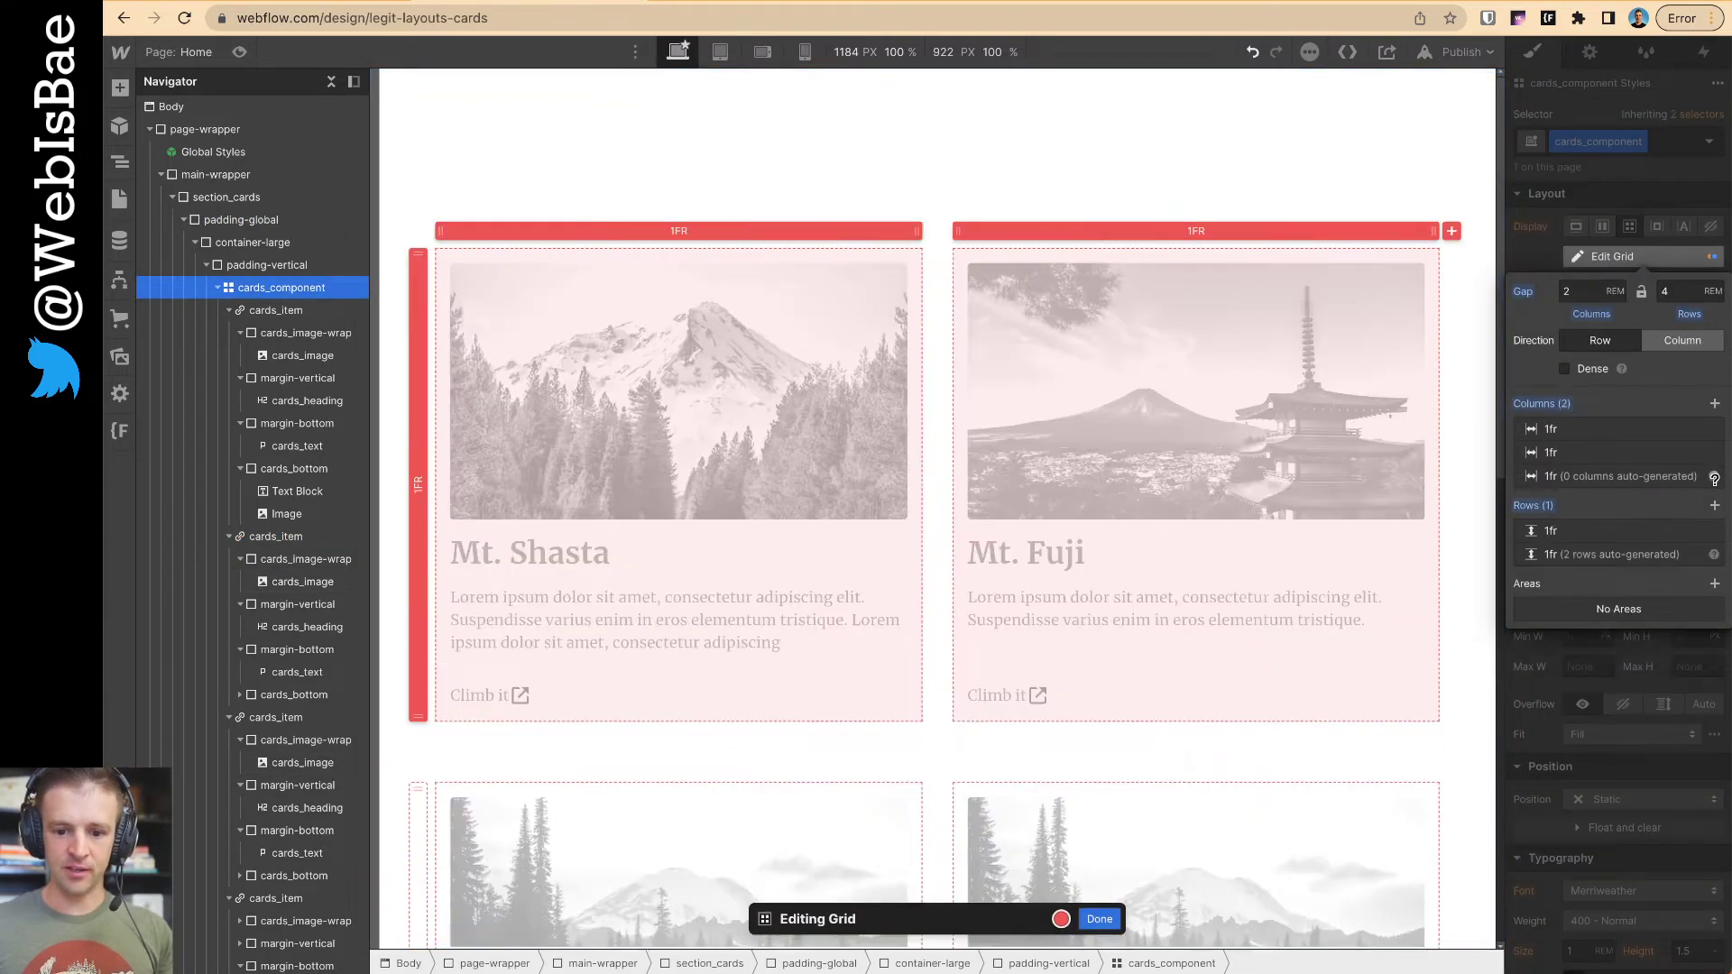
pyautogui.click(1714, 453)
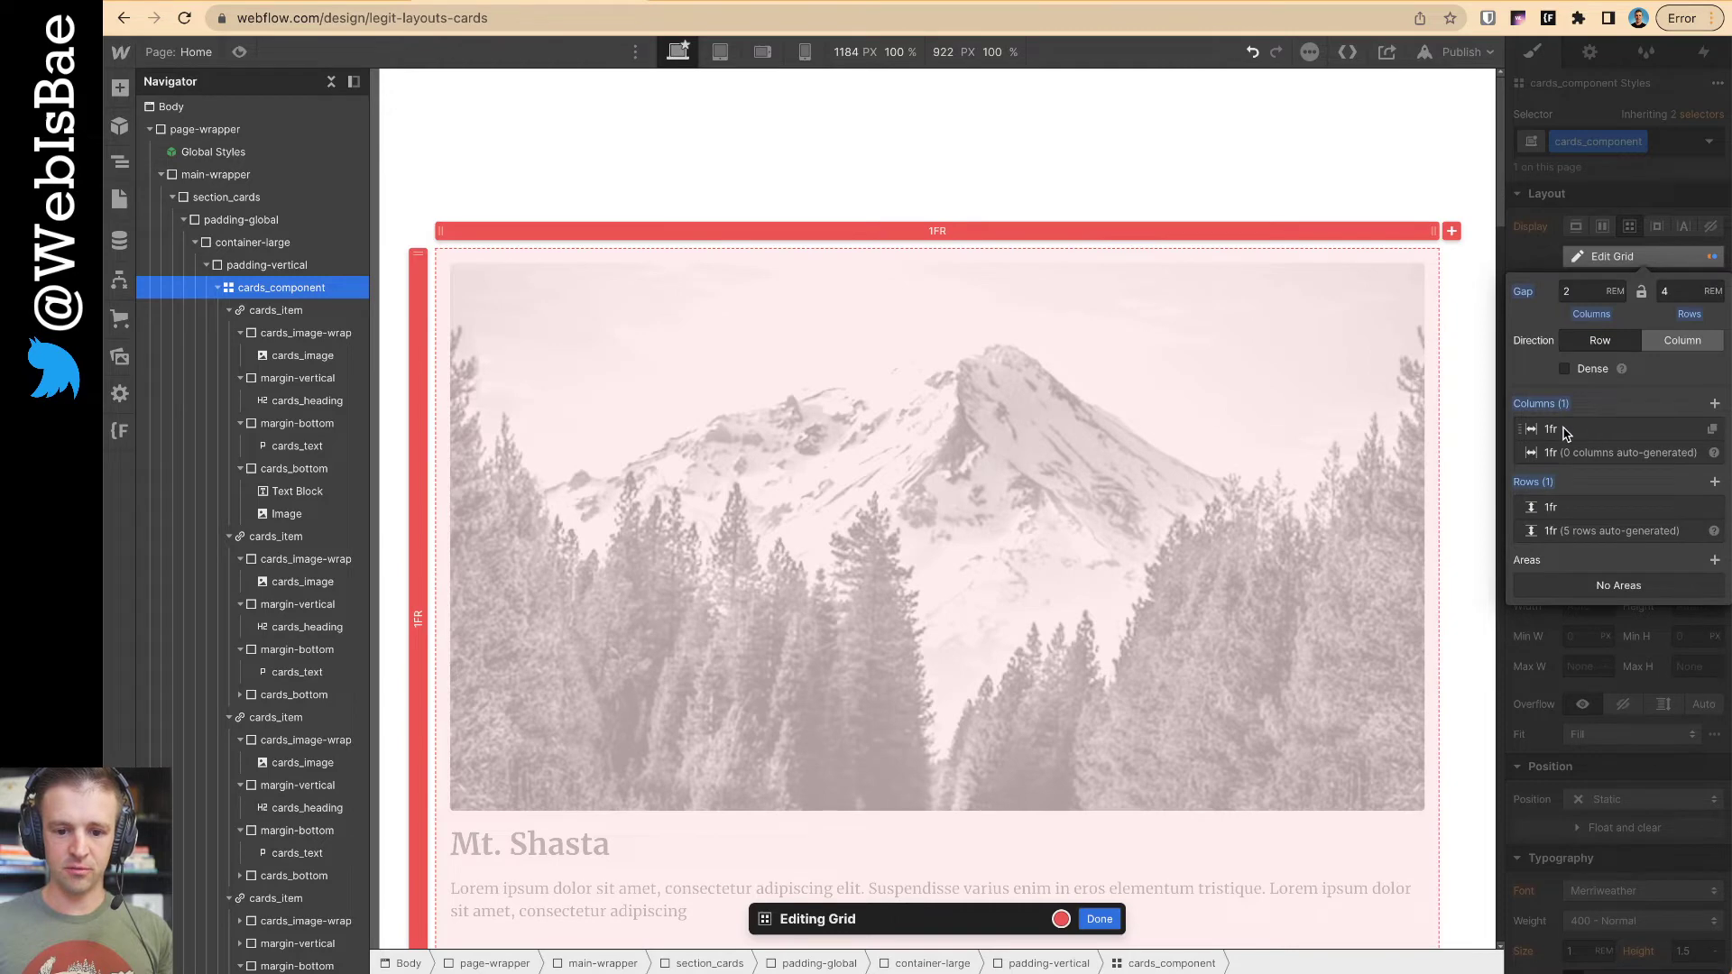
# - Size the remaining grid column as min/max with 16 REM minimum, 1 FR maximum and auto-fit, and check the grid in preview
pyautogui.click(1561, 431)
pyautogui.click(1678, 460)
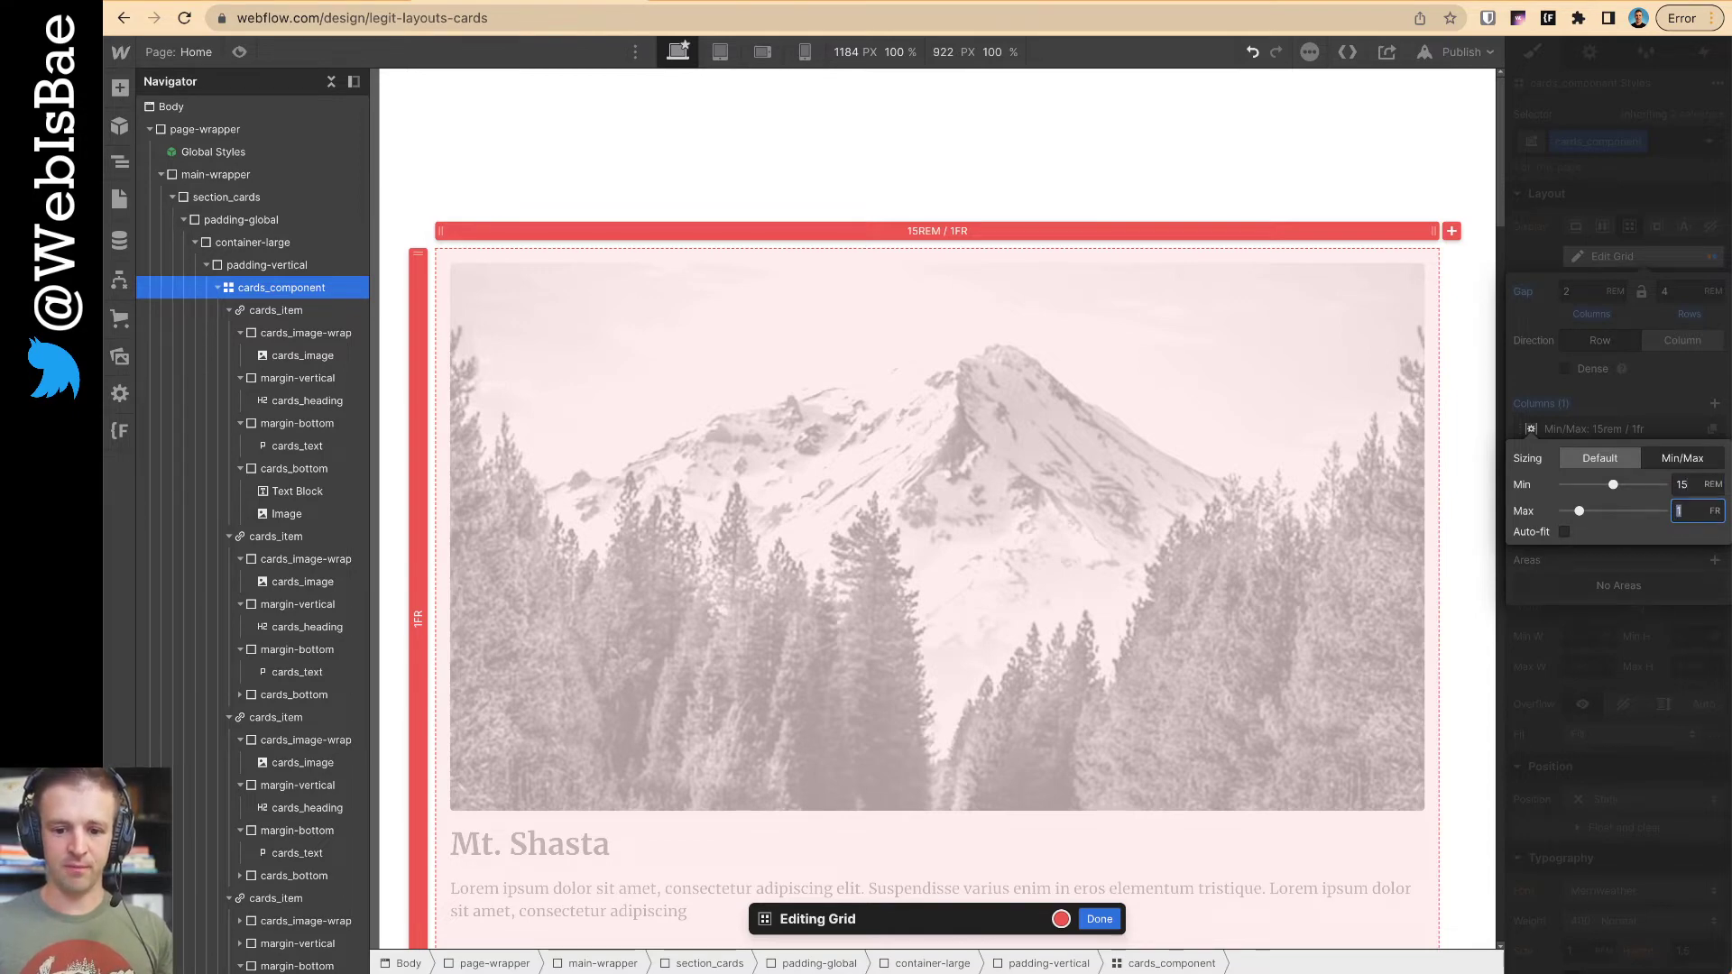
pyautogui.click(1565, 533)
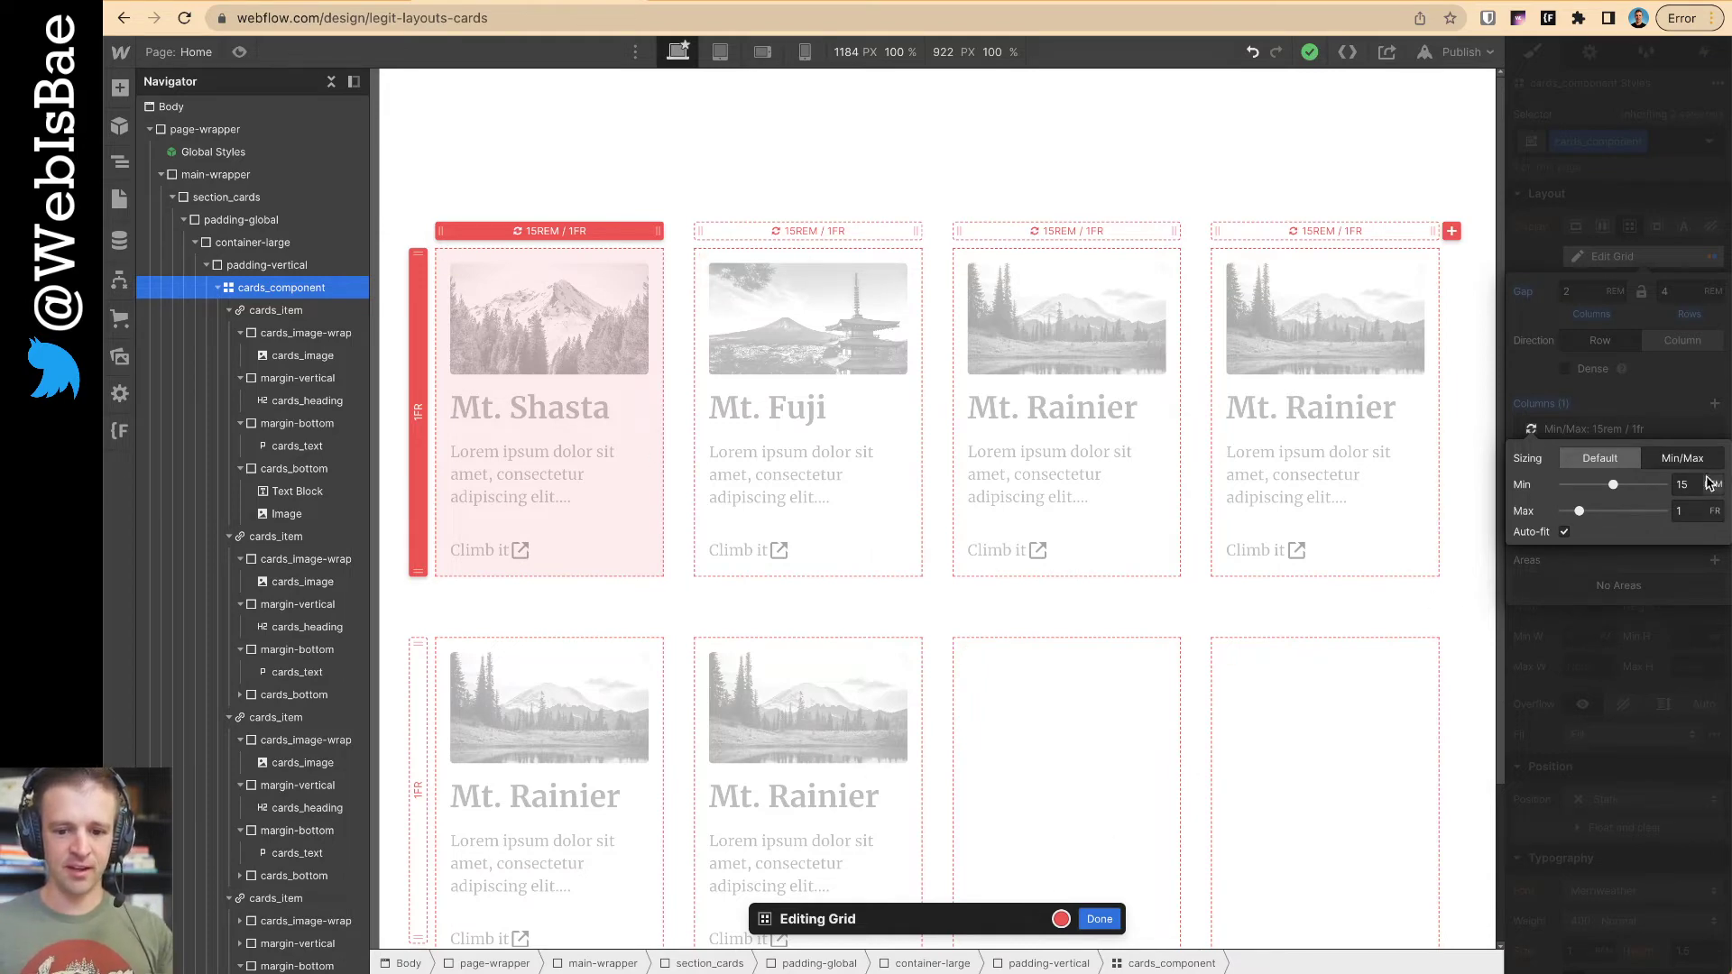
pyautogui.write('15.5')
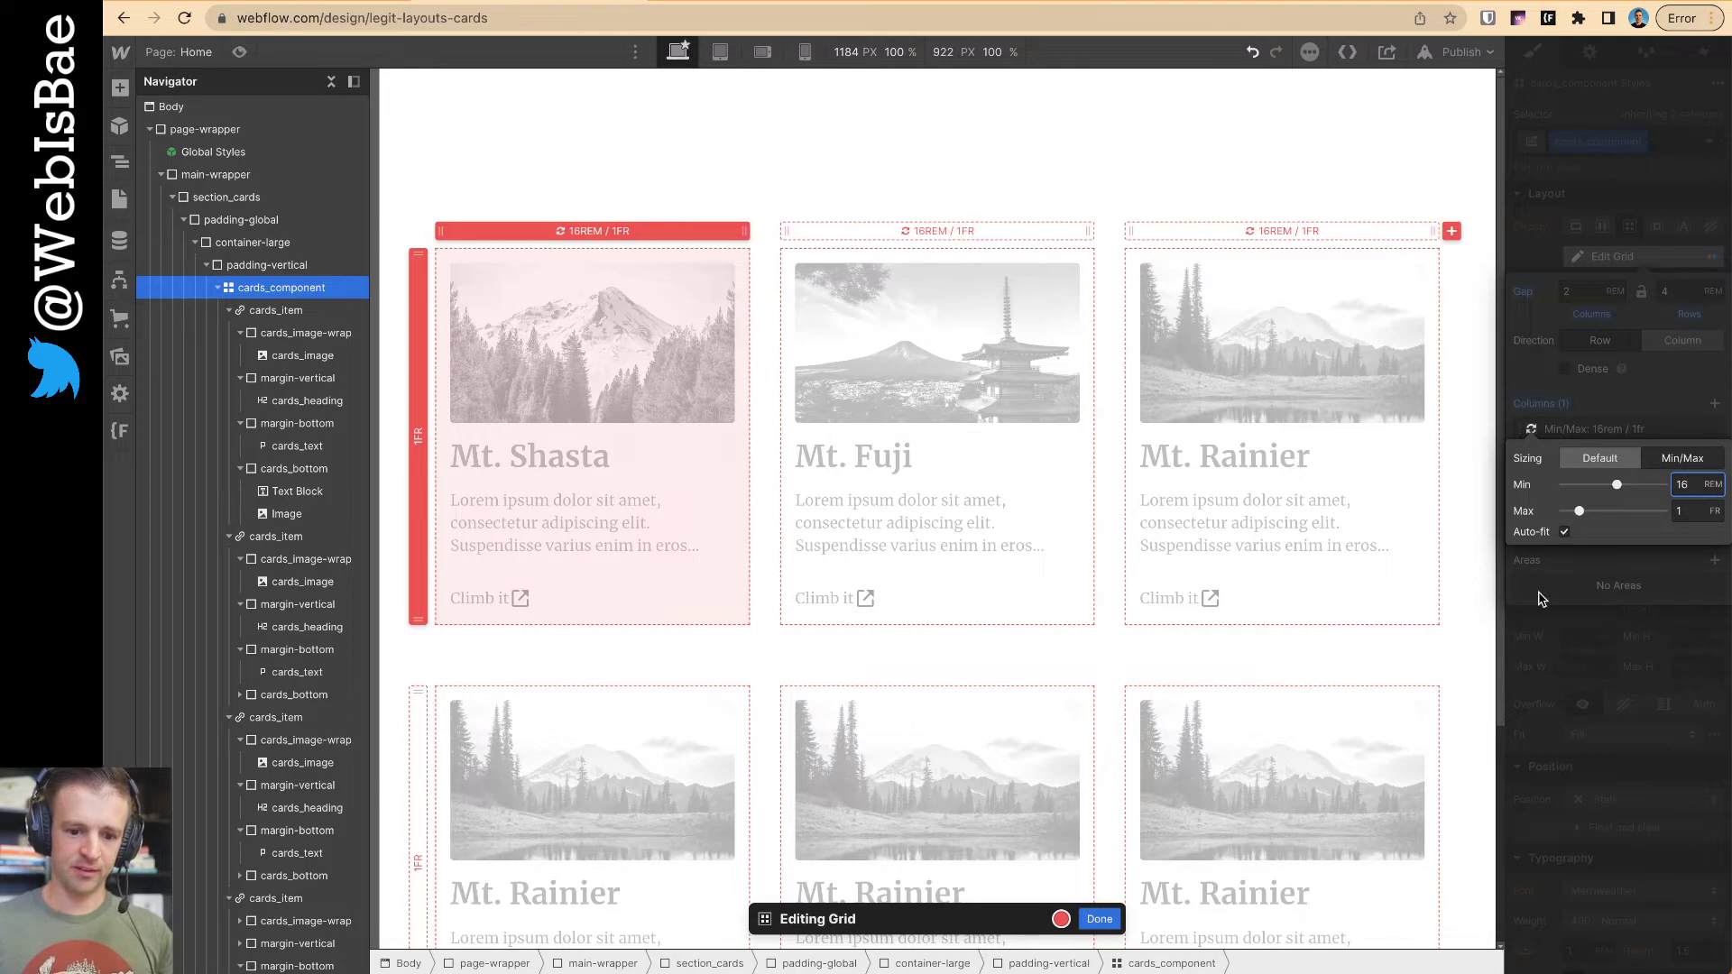
pyautogui.click(1100, 918)
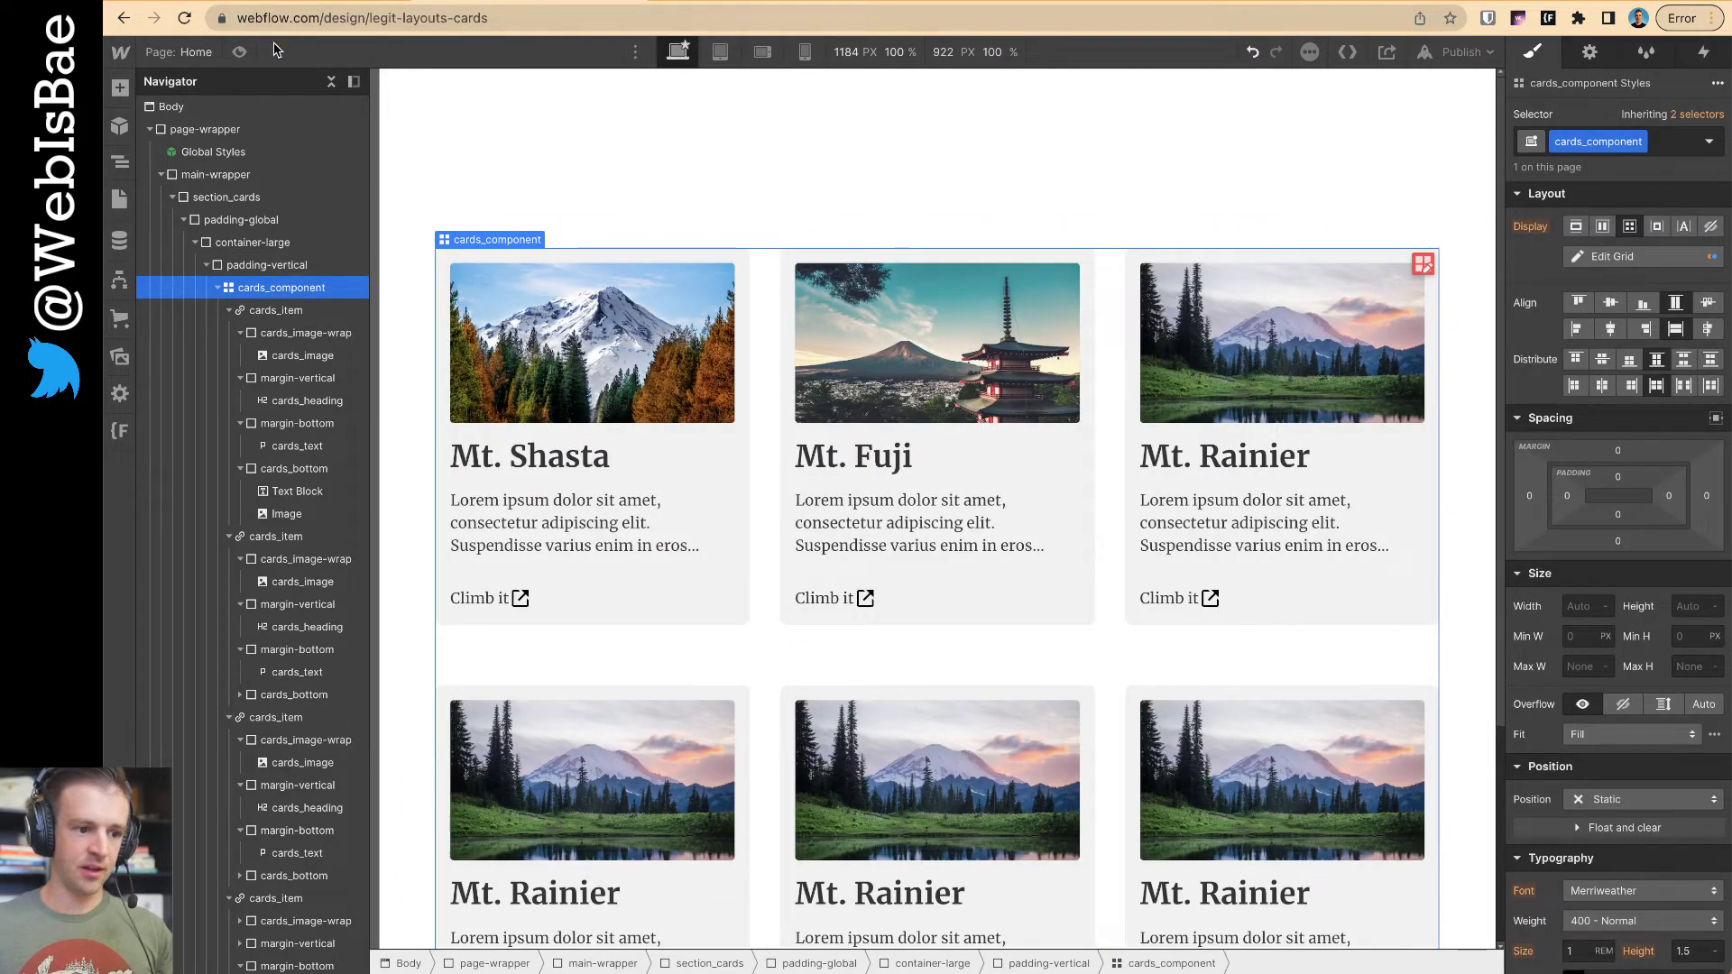
pyautogui.click(239, 52)
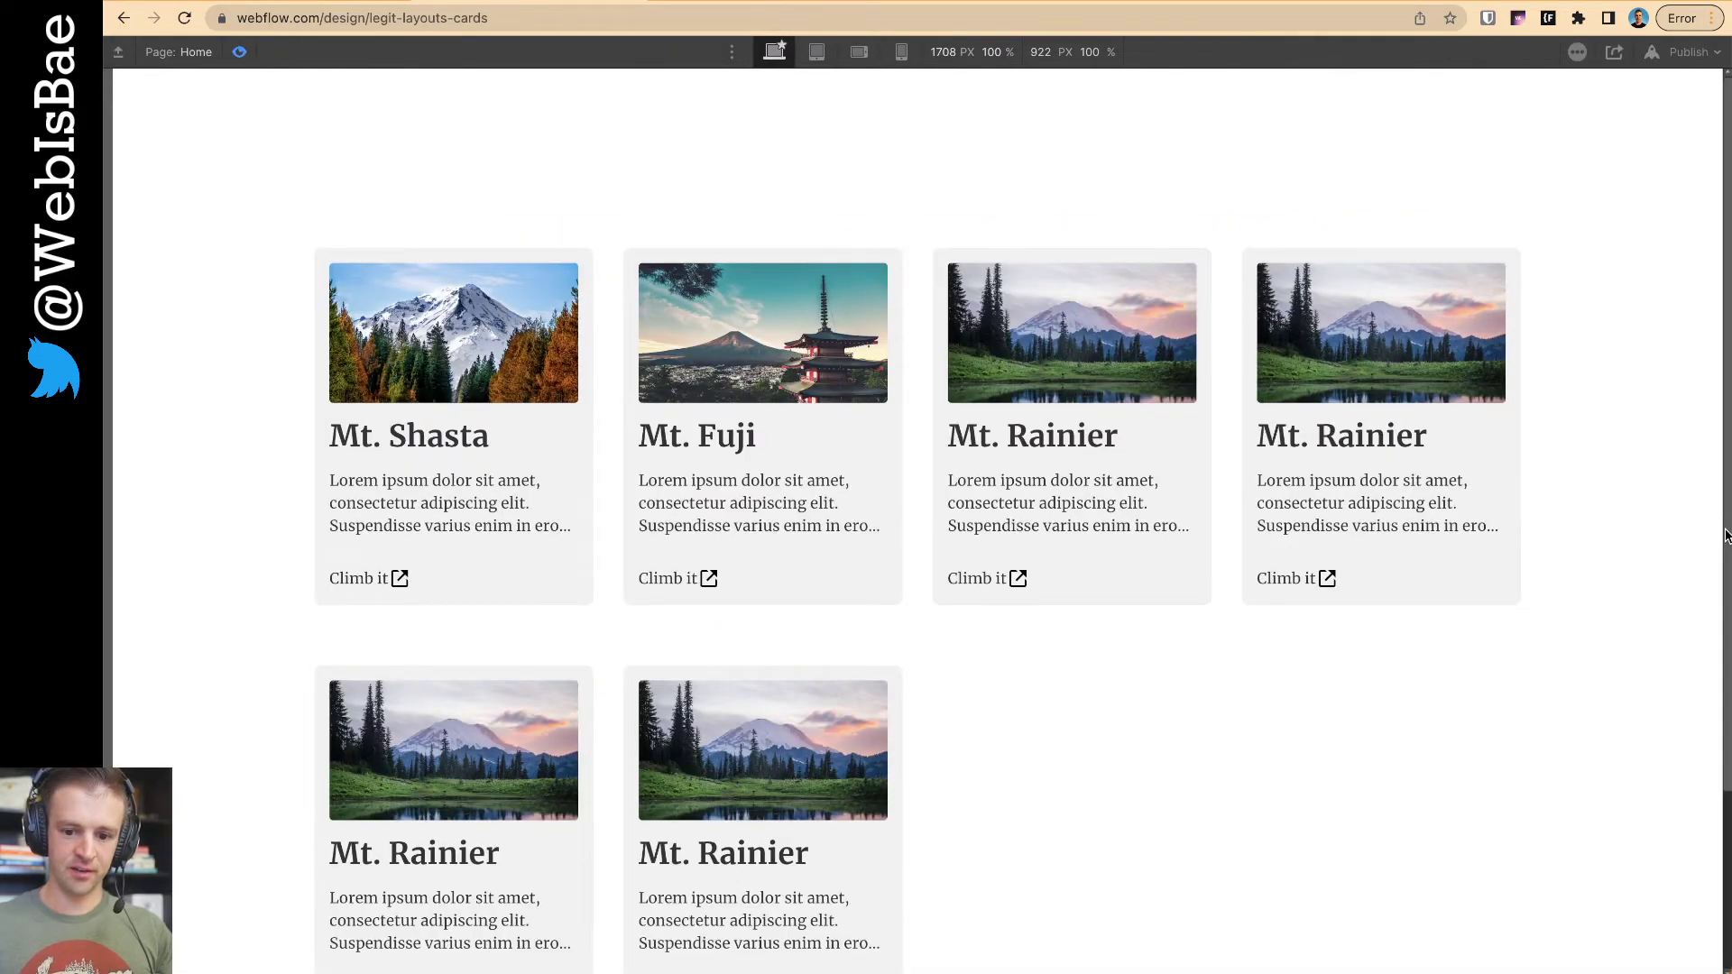
pyautogui.click(240, 51)
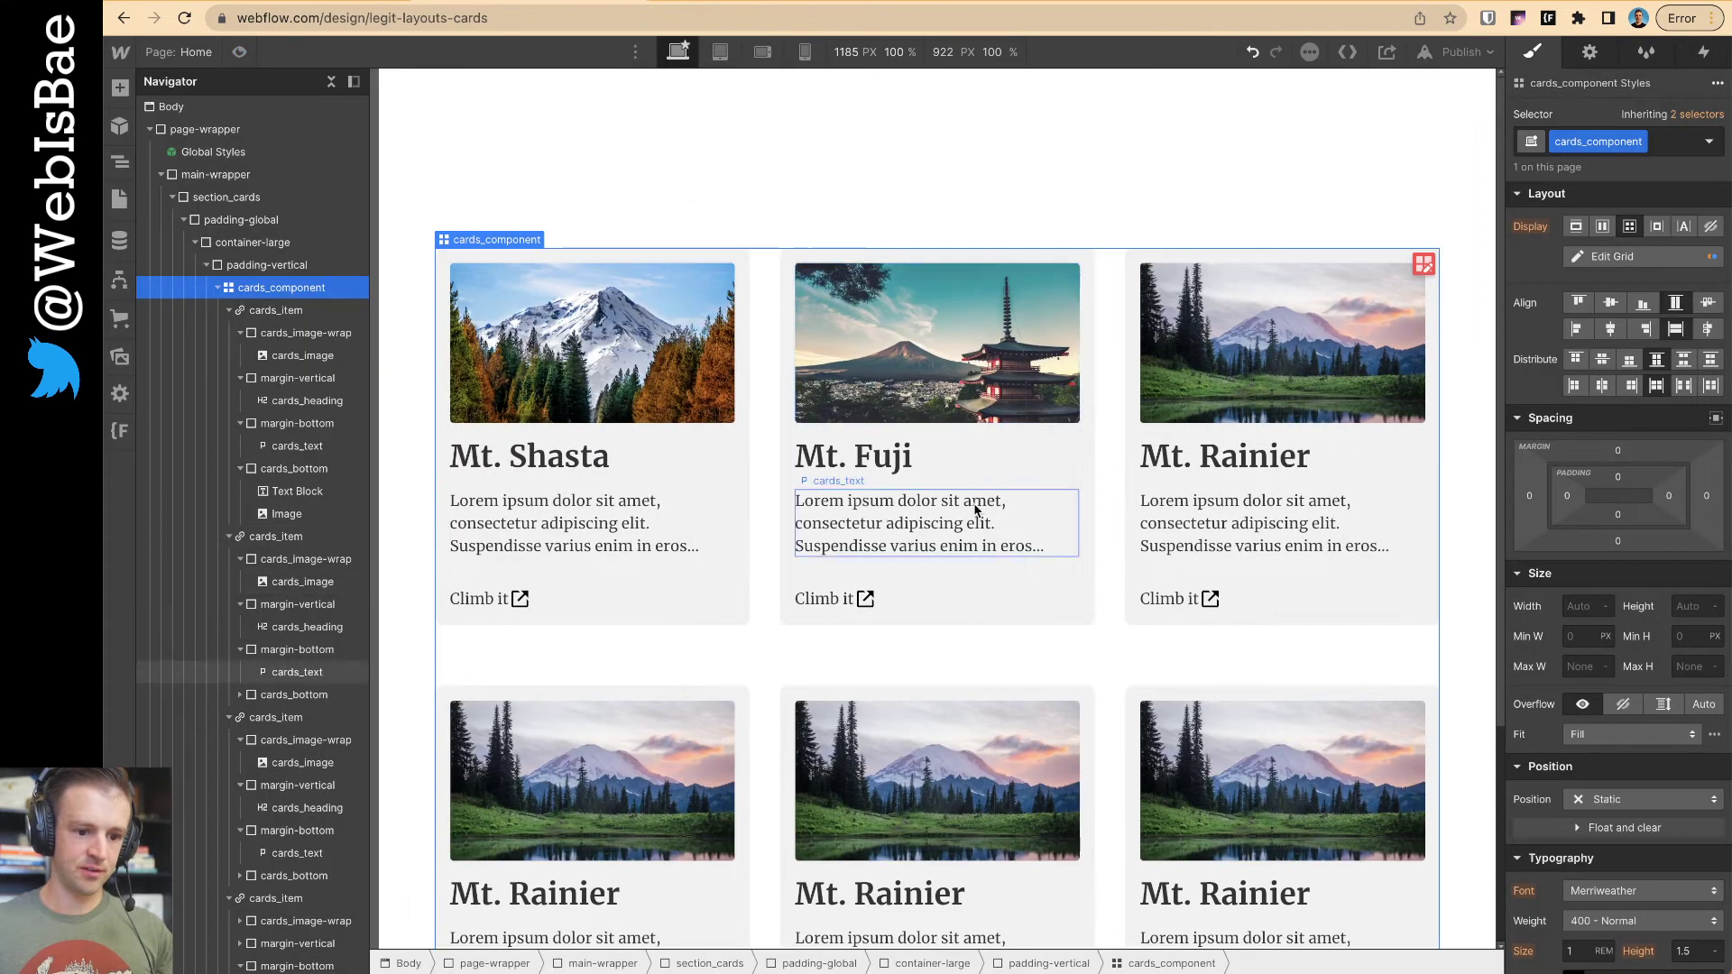
# - Set the minimum width of the cards_component grid's auto-fit column to 20 REM
pyautogui.click(1425, 265)
pyautogui.click(1613, 430)
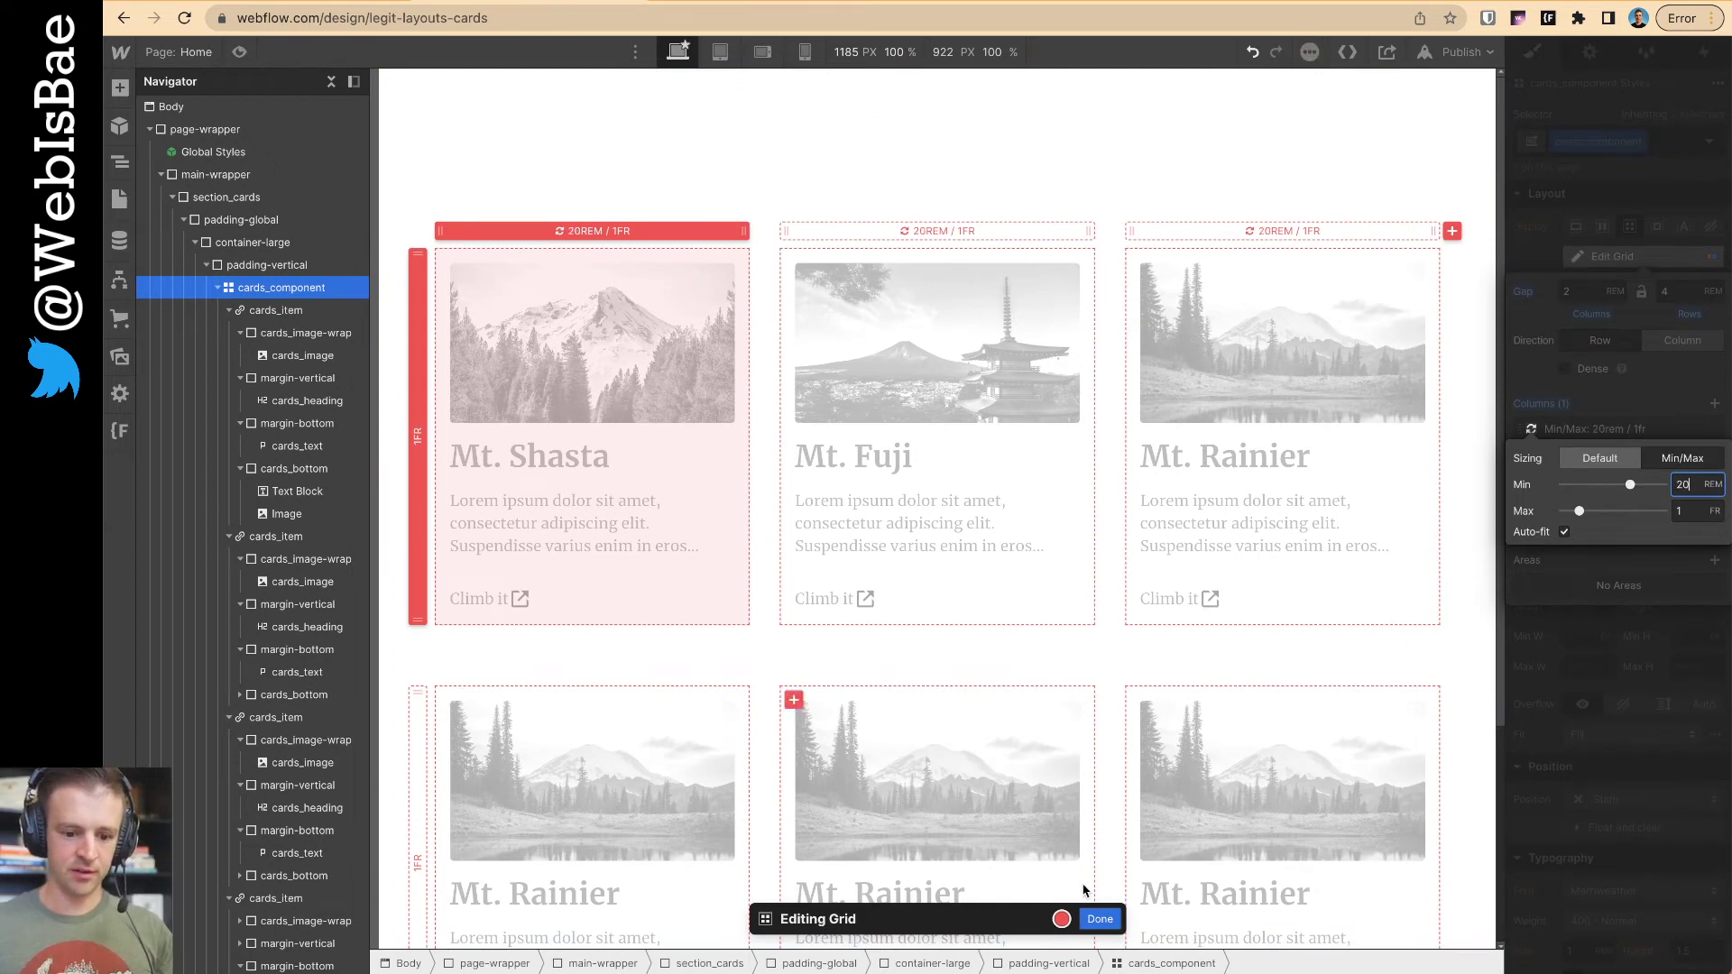
pyautogui.click(1098, 918)
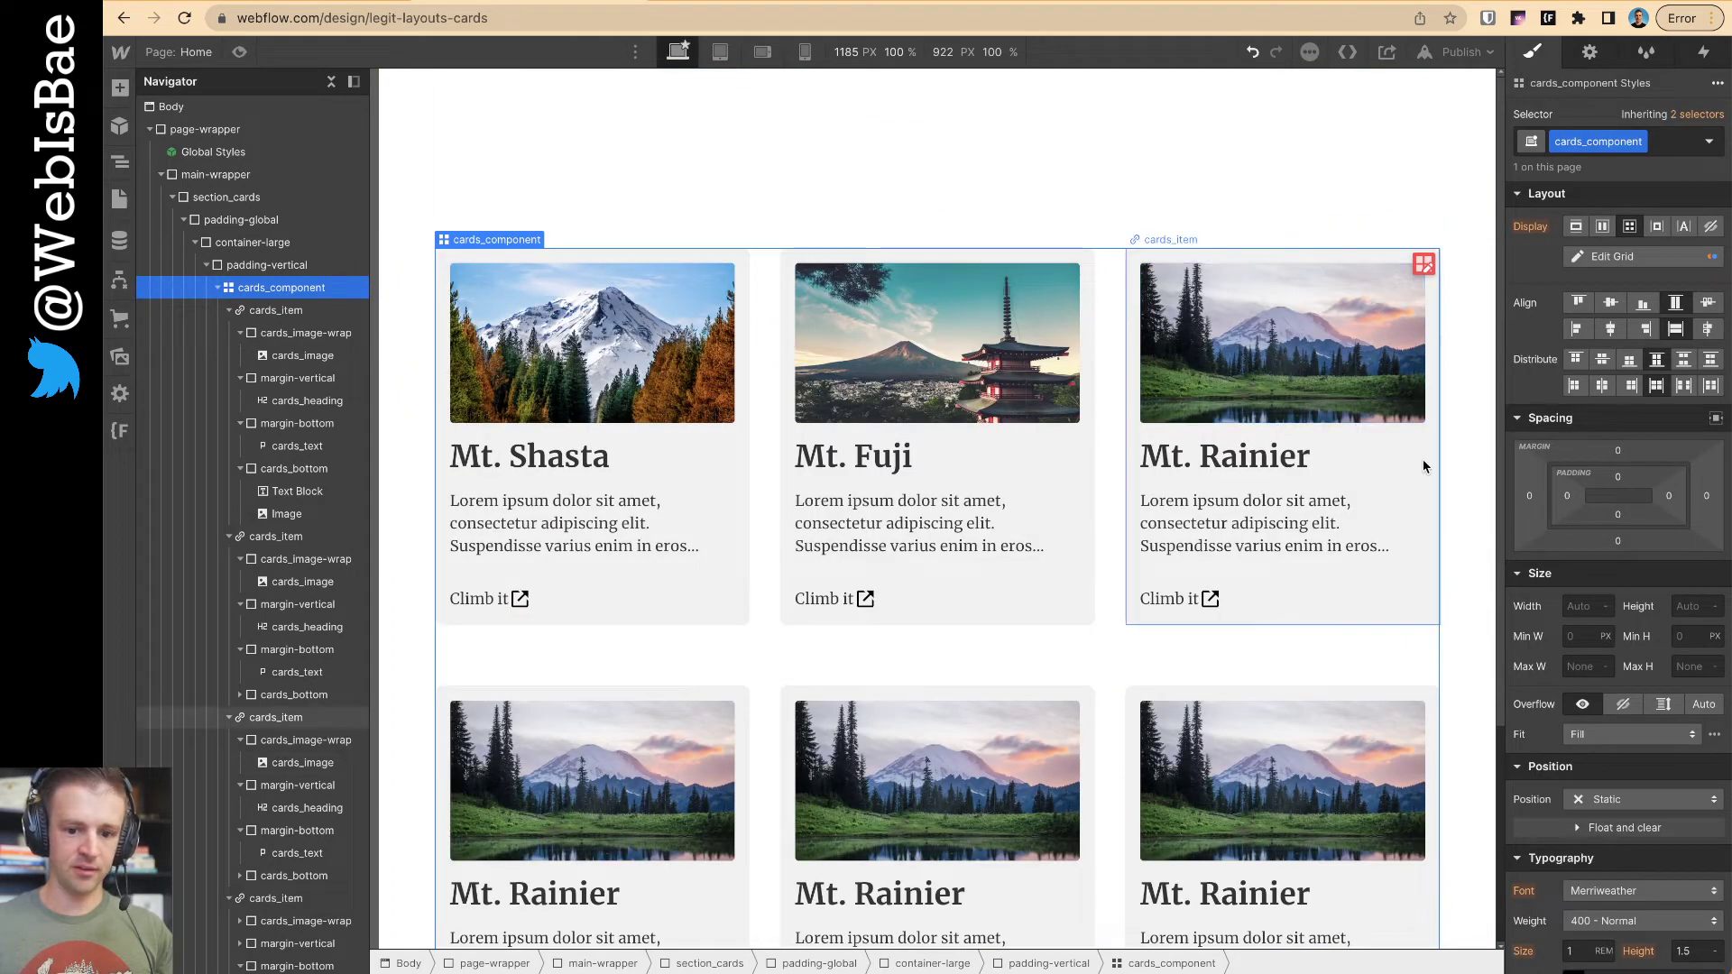
# - Check how the card columns reflow by narrowing the desktop canvas and widening the preview
pyautogui.moveTo(1498, 505); pyautogui.dragTo(1354, 449)
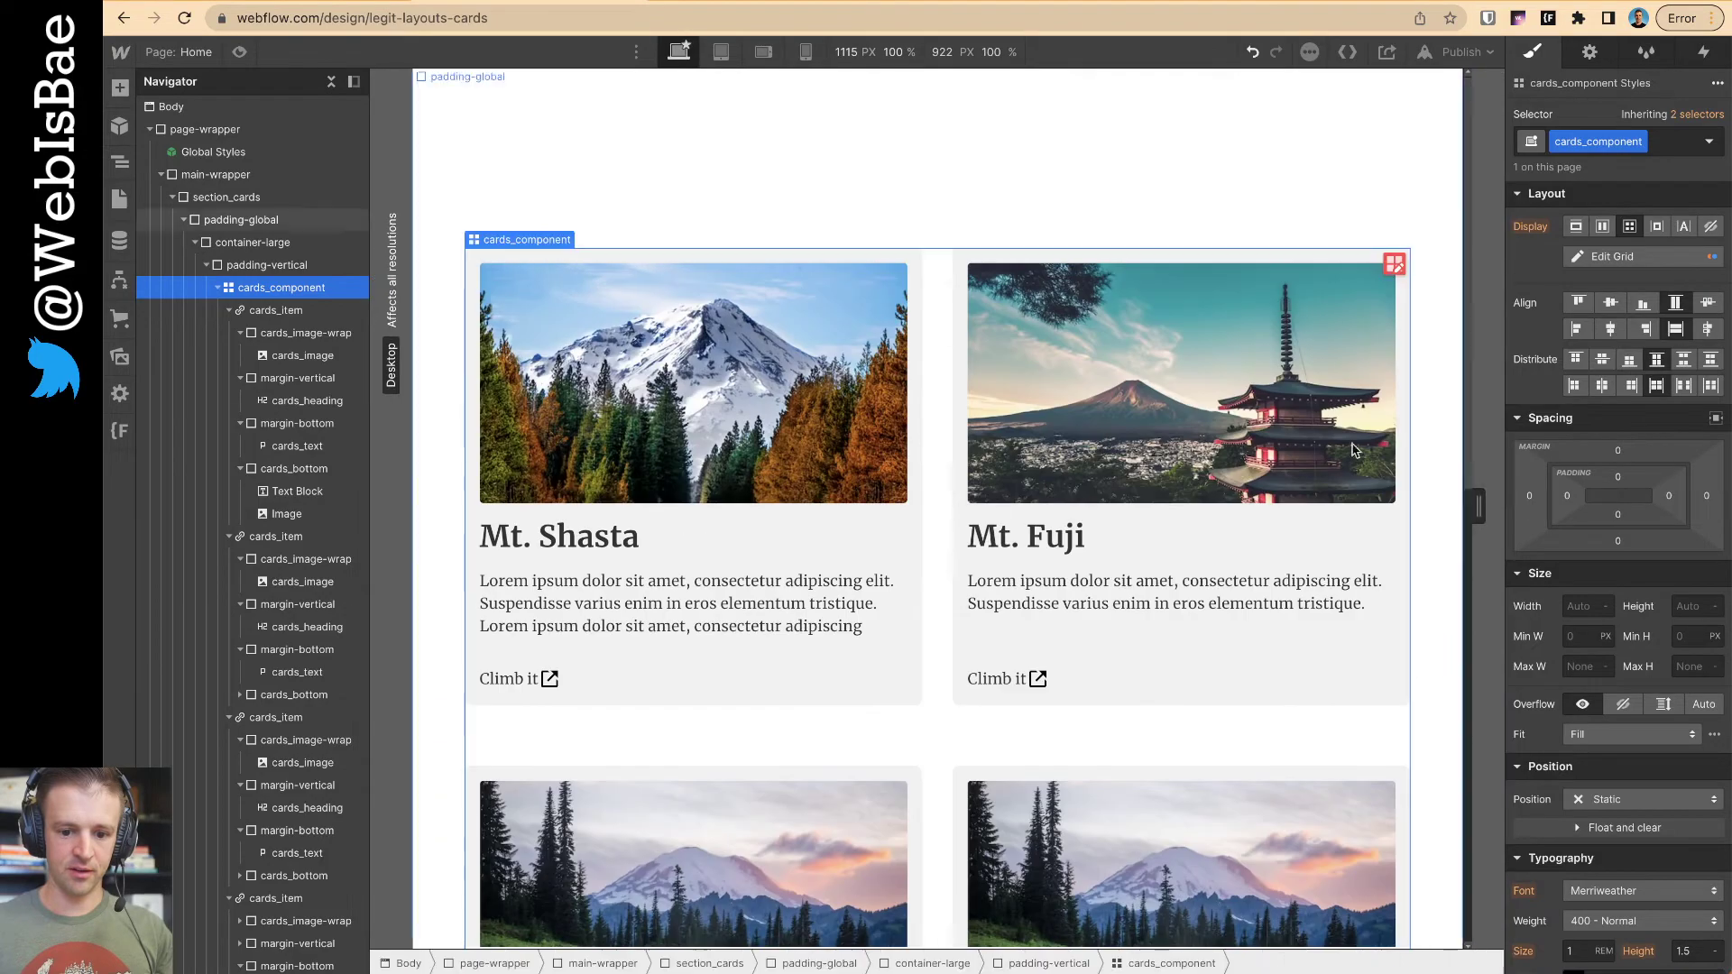
pyautogui.click(239, 51)
pyautogui.moveTo(1453, 503); pyautogui.dragTo(1675, 572)
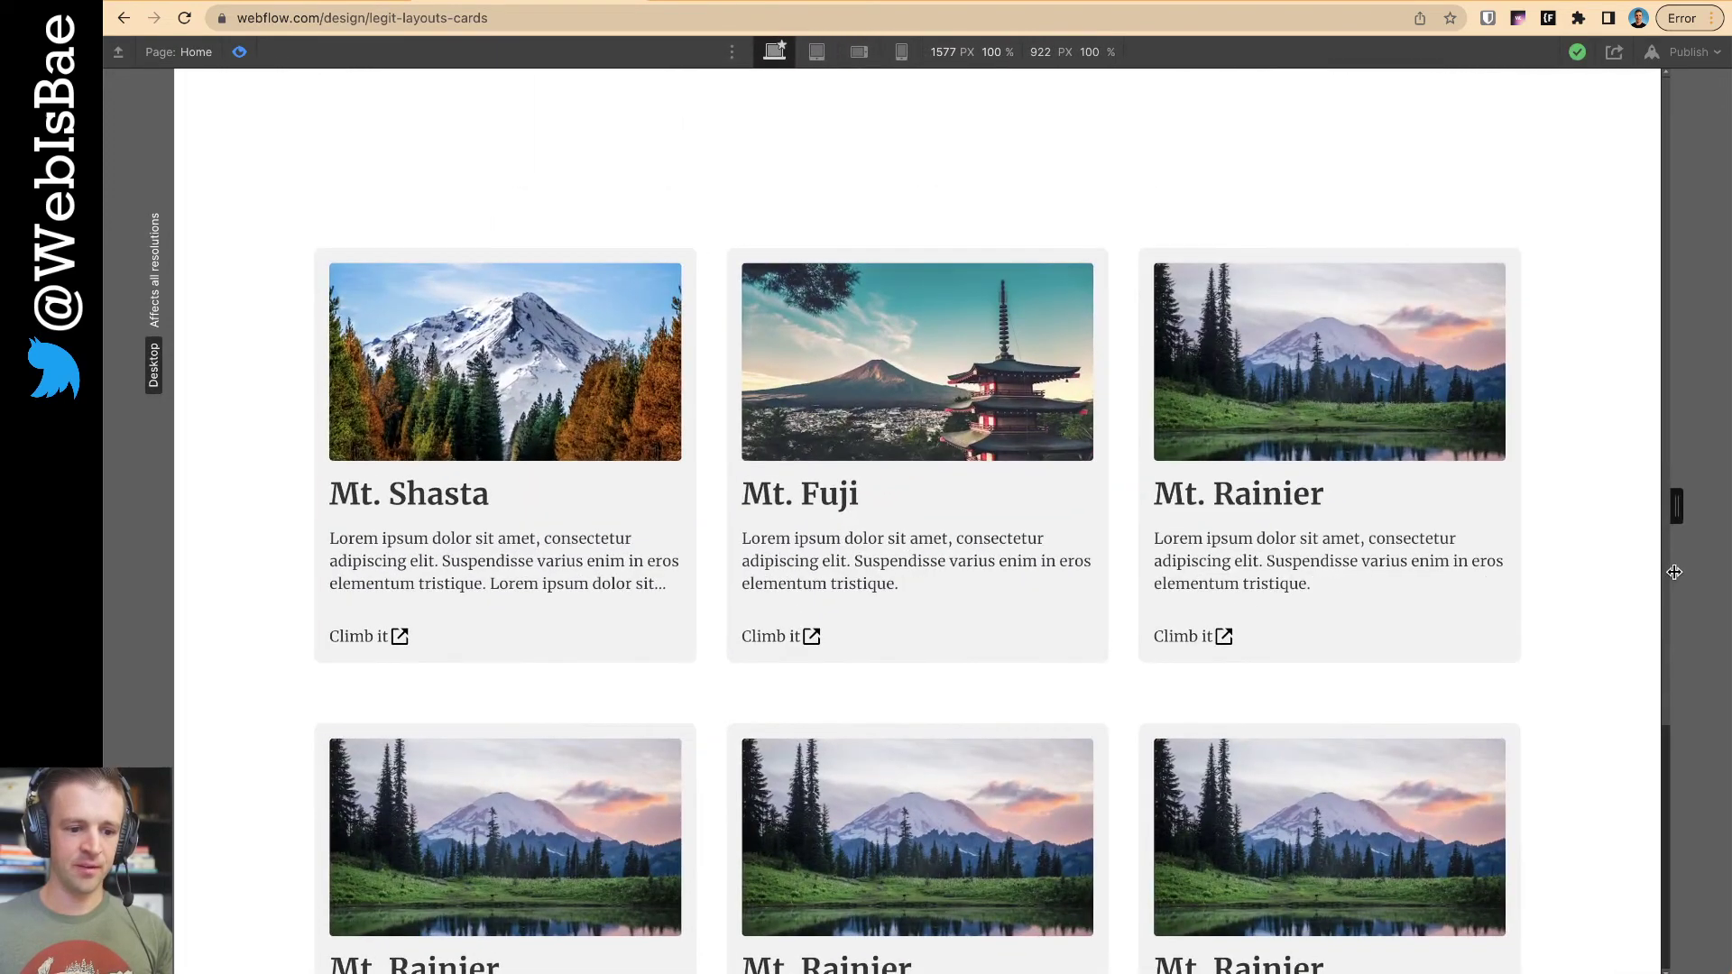
pyautogui.click(245, 56)
# - Give the icon image beside "Climb it" in the Mt. Shasta card the class cards_link-image
pyautogui.click(519, 599)
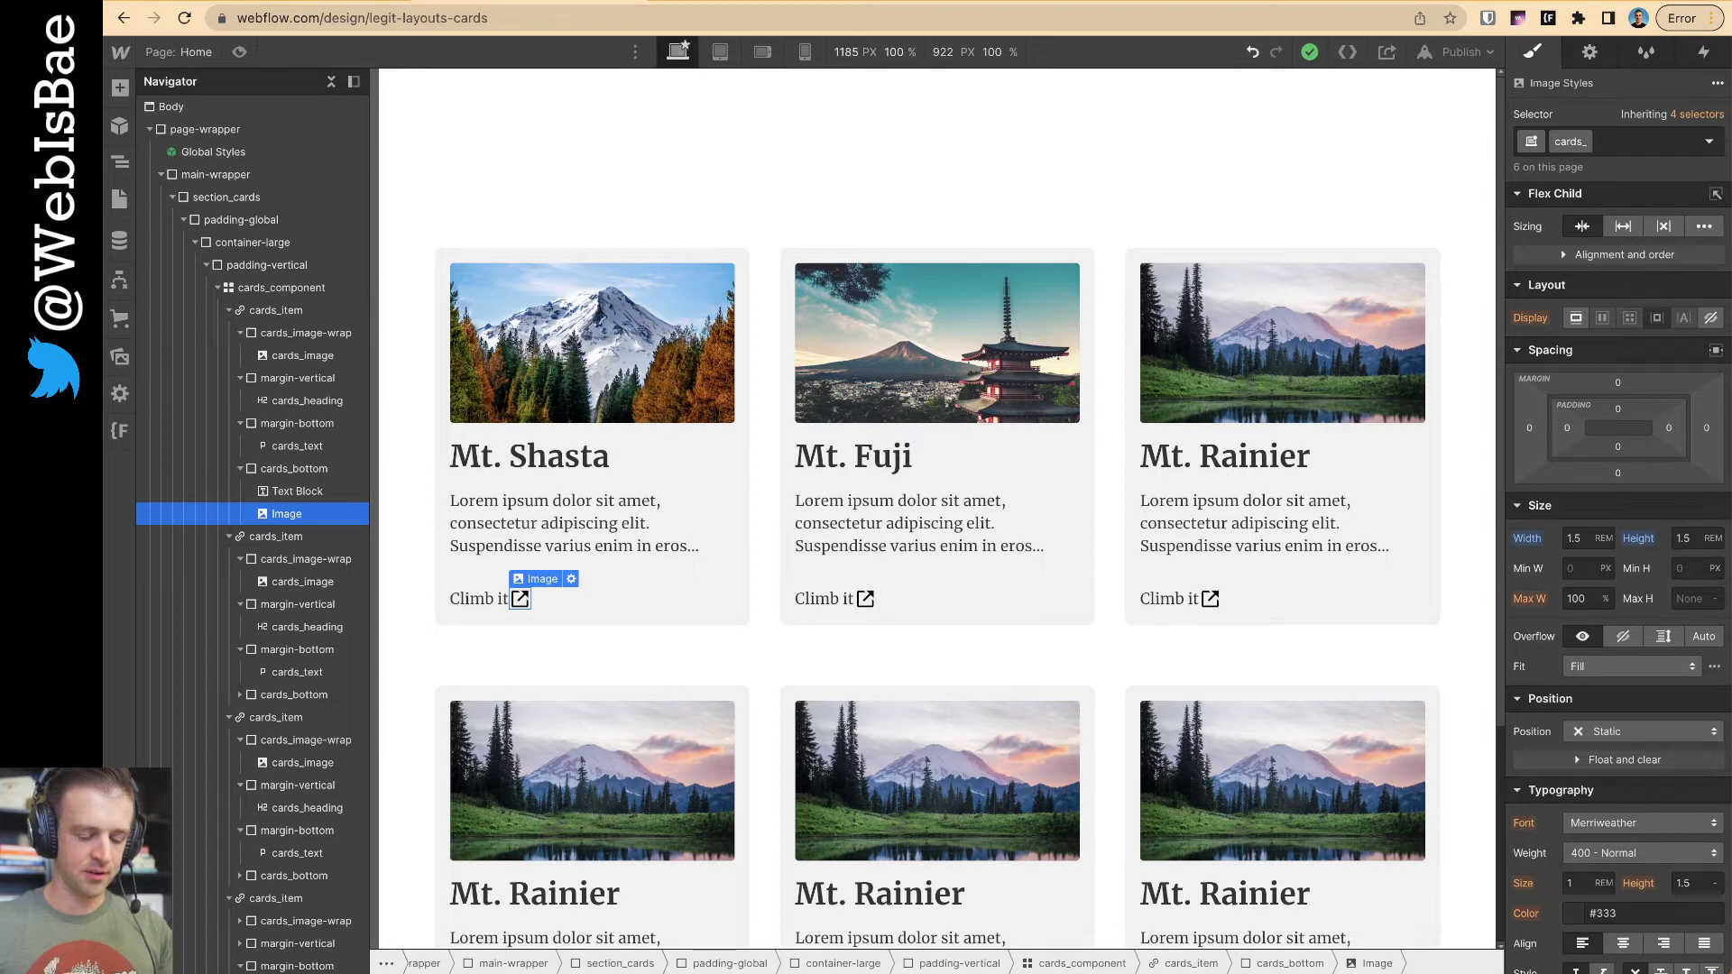
pyautogui.write('cards_link-image')
pyautogui.press('Return')
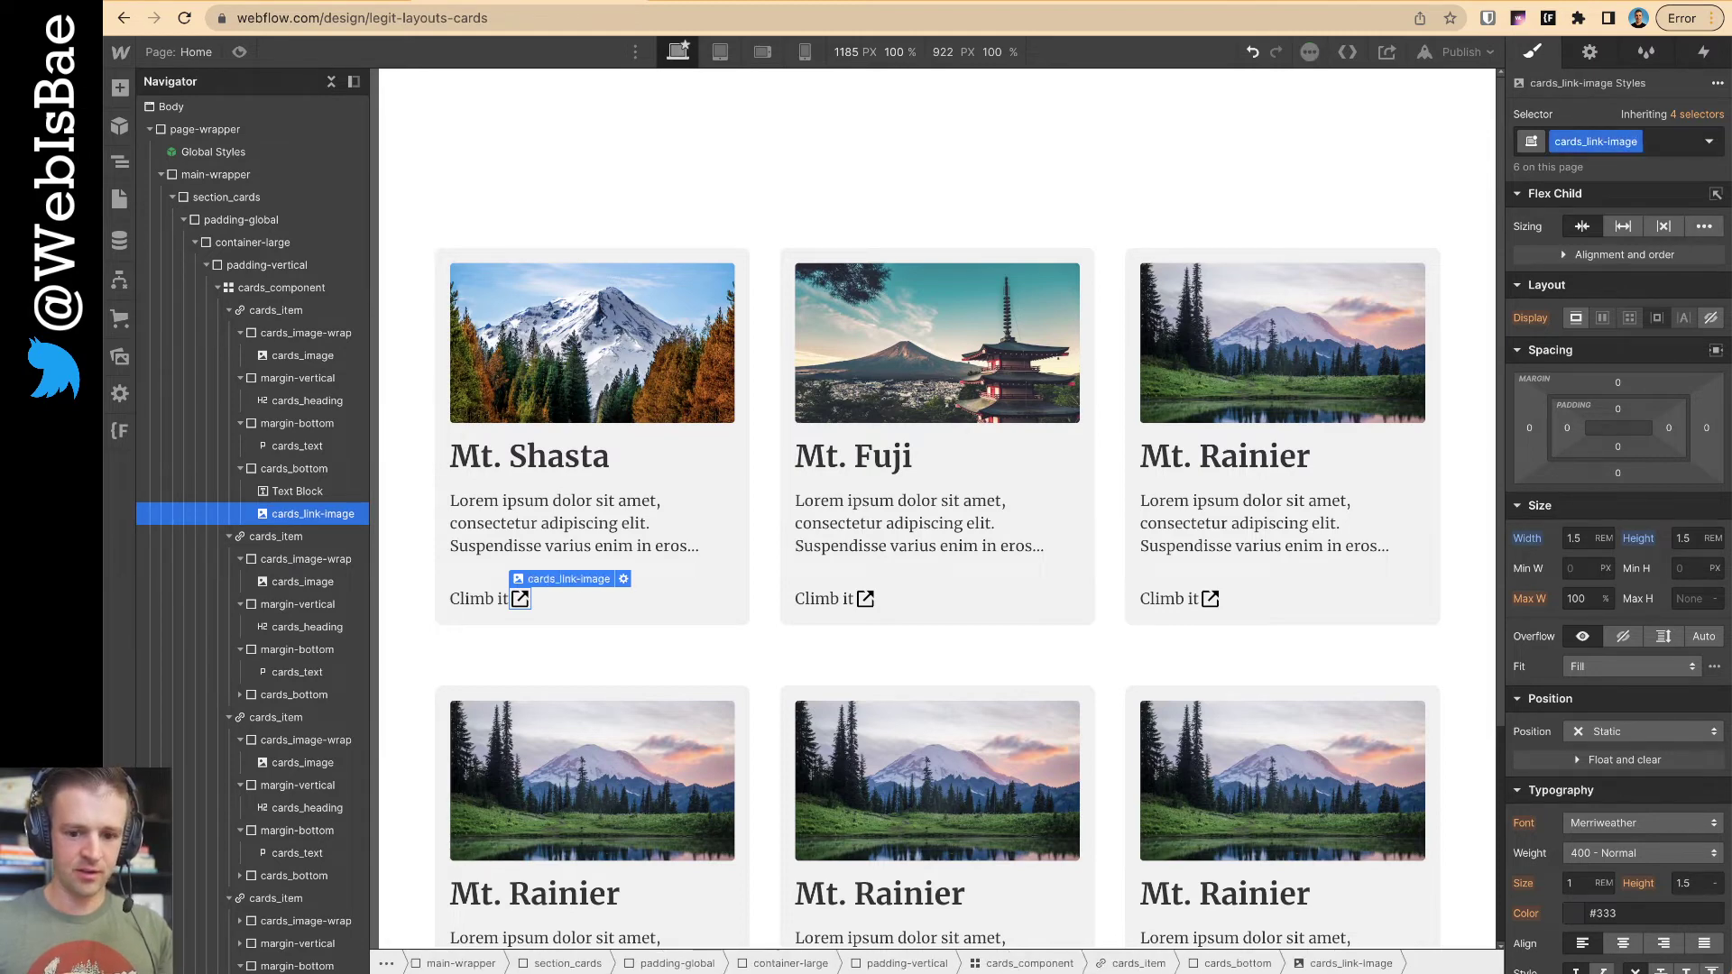
# - Set the column gap of the cards_bottom flex container to 0.25 REM
pyautogui.click(284, 470)
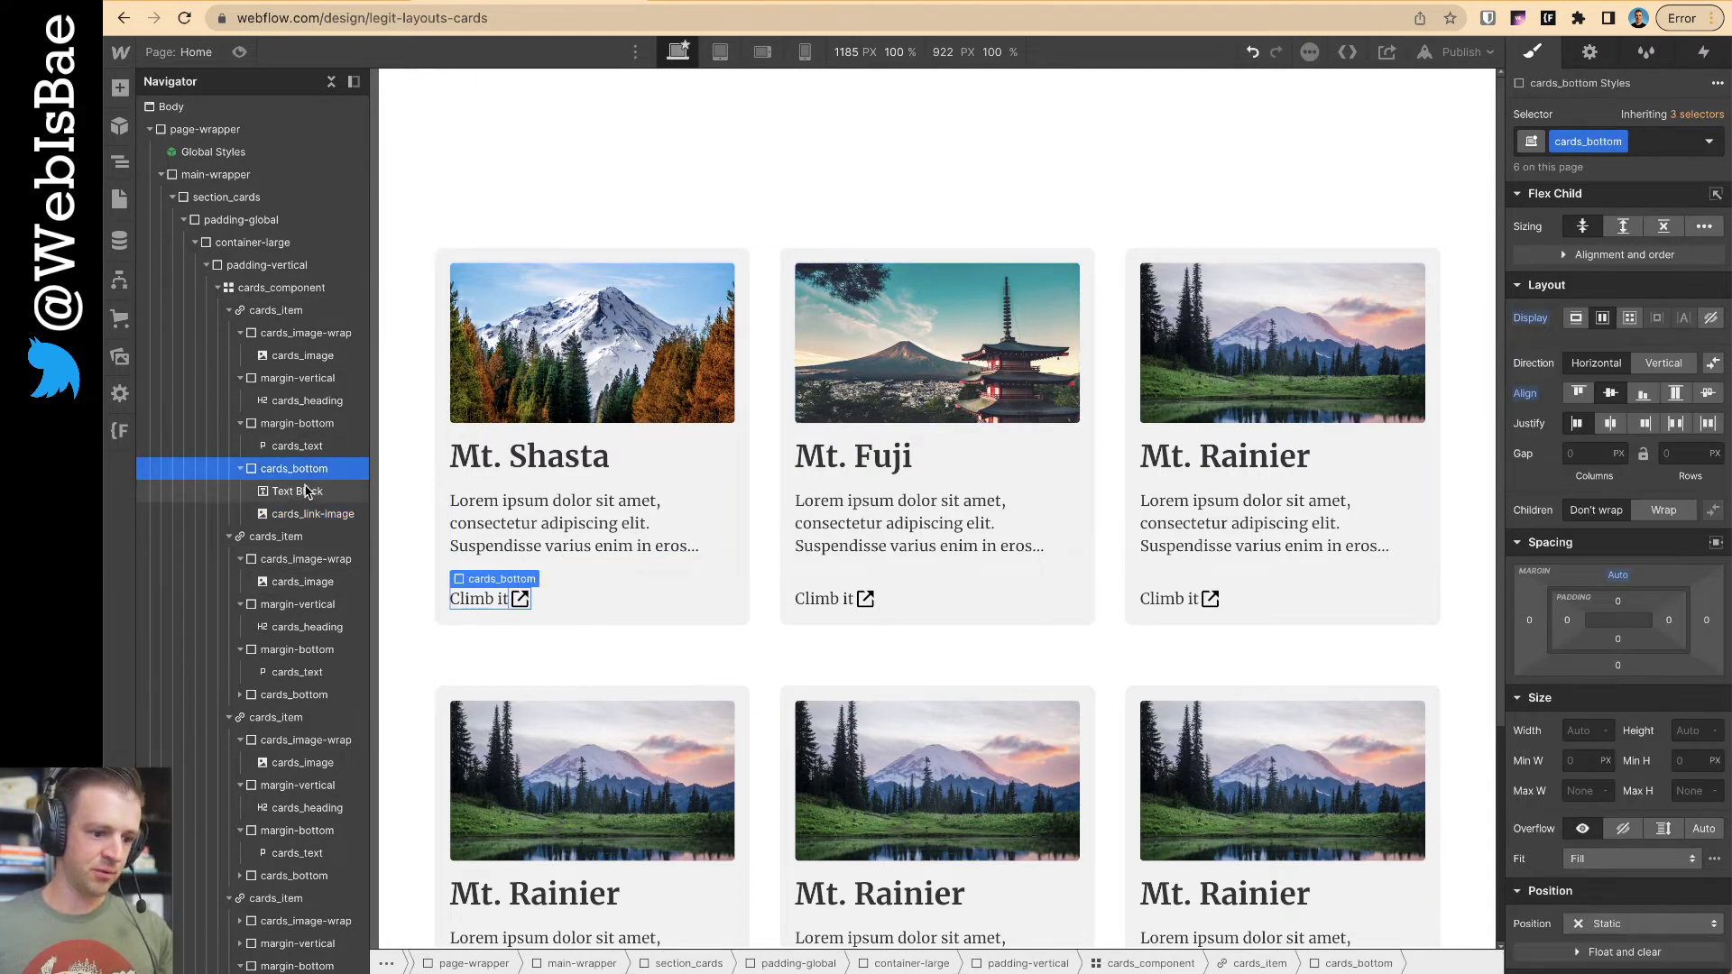
pyautogui.write('1')
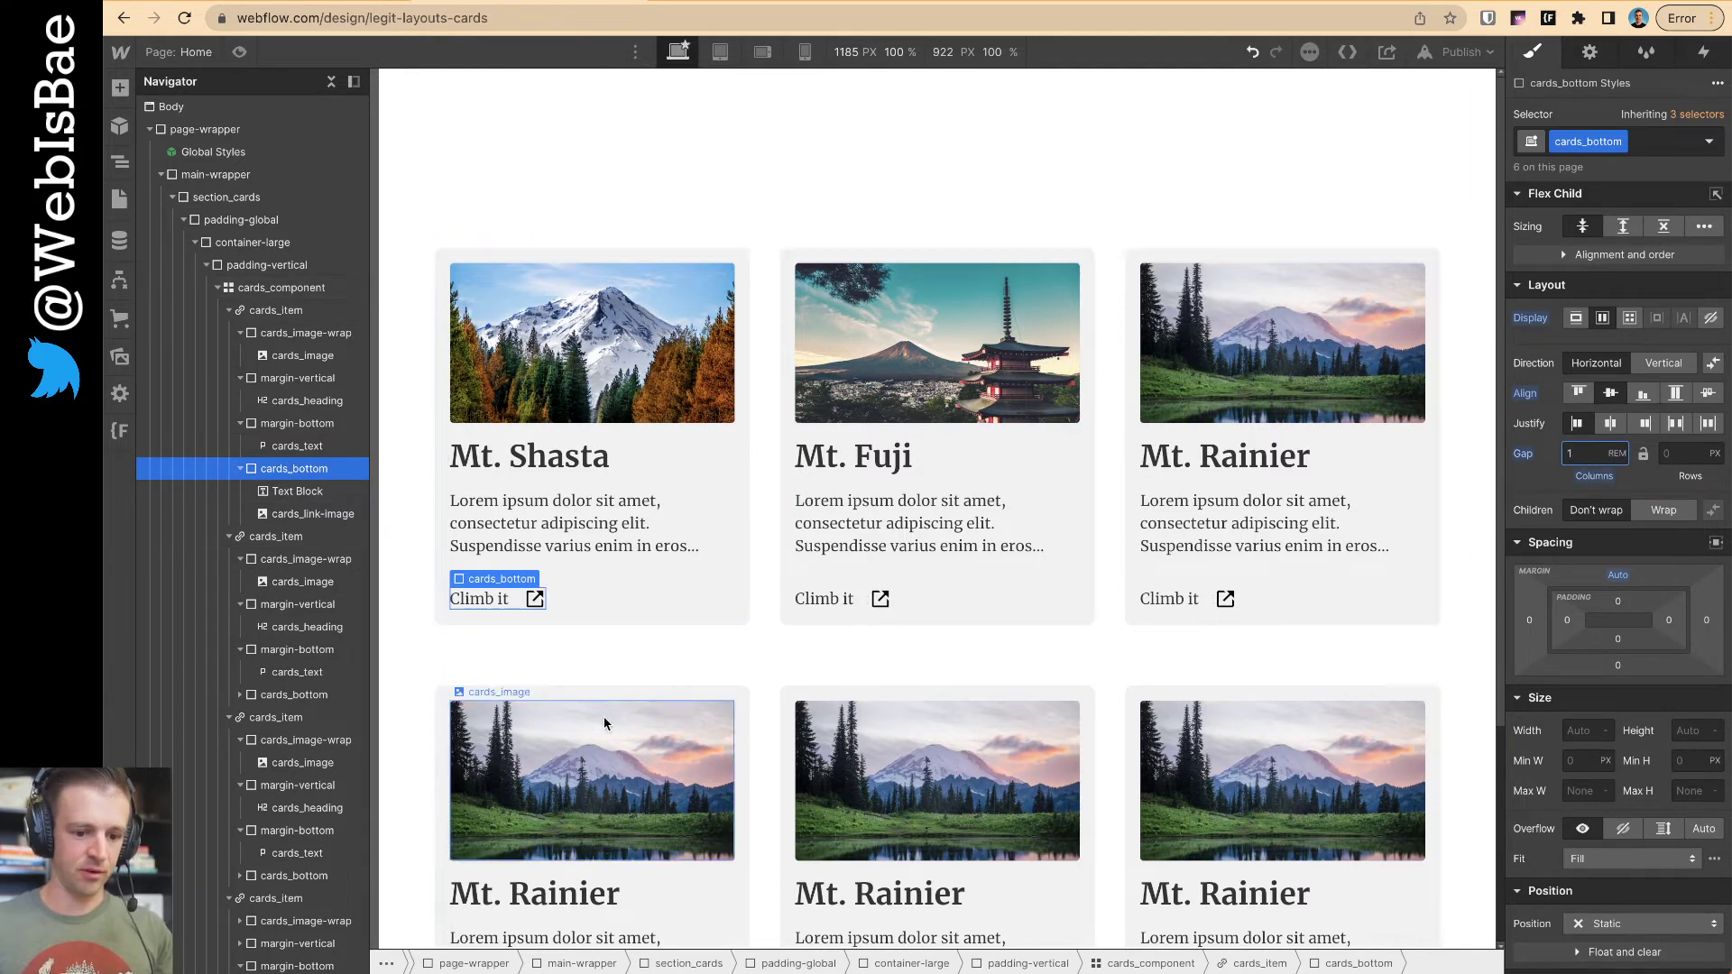
pyautogui.press('BackSpace')
pyautogui.write('0.25')
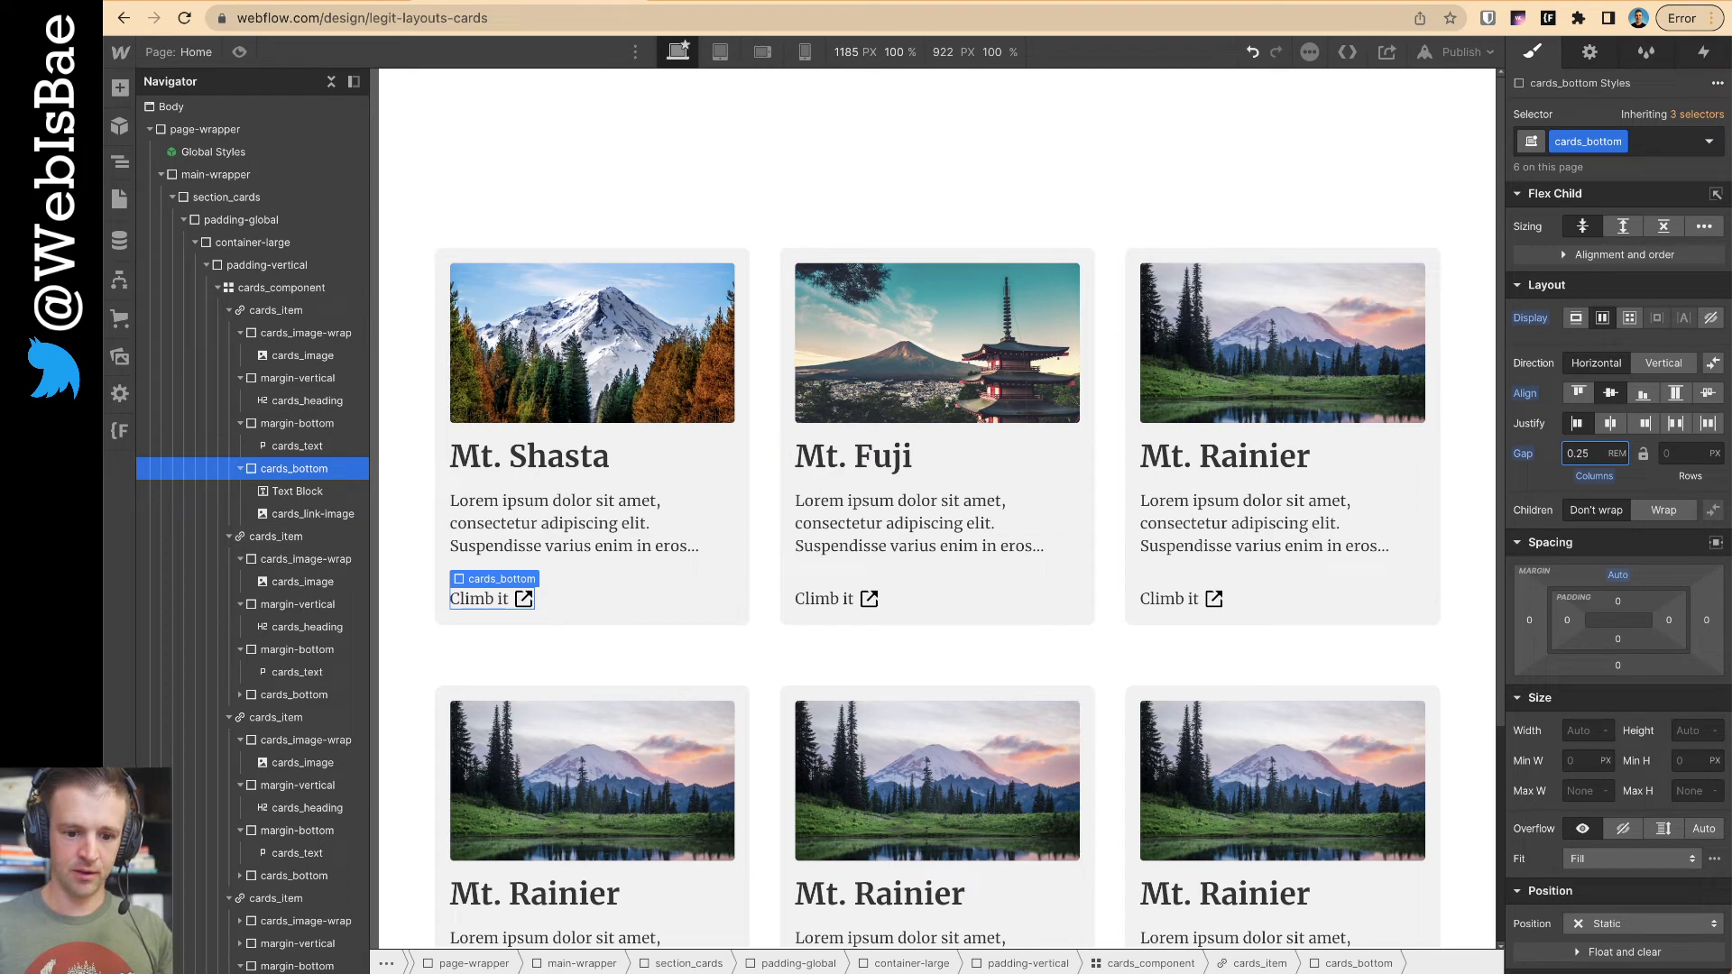
pyautogui.click(707, 635)
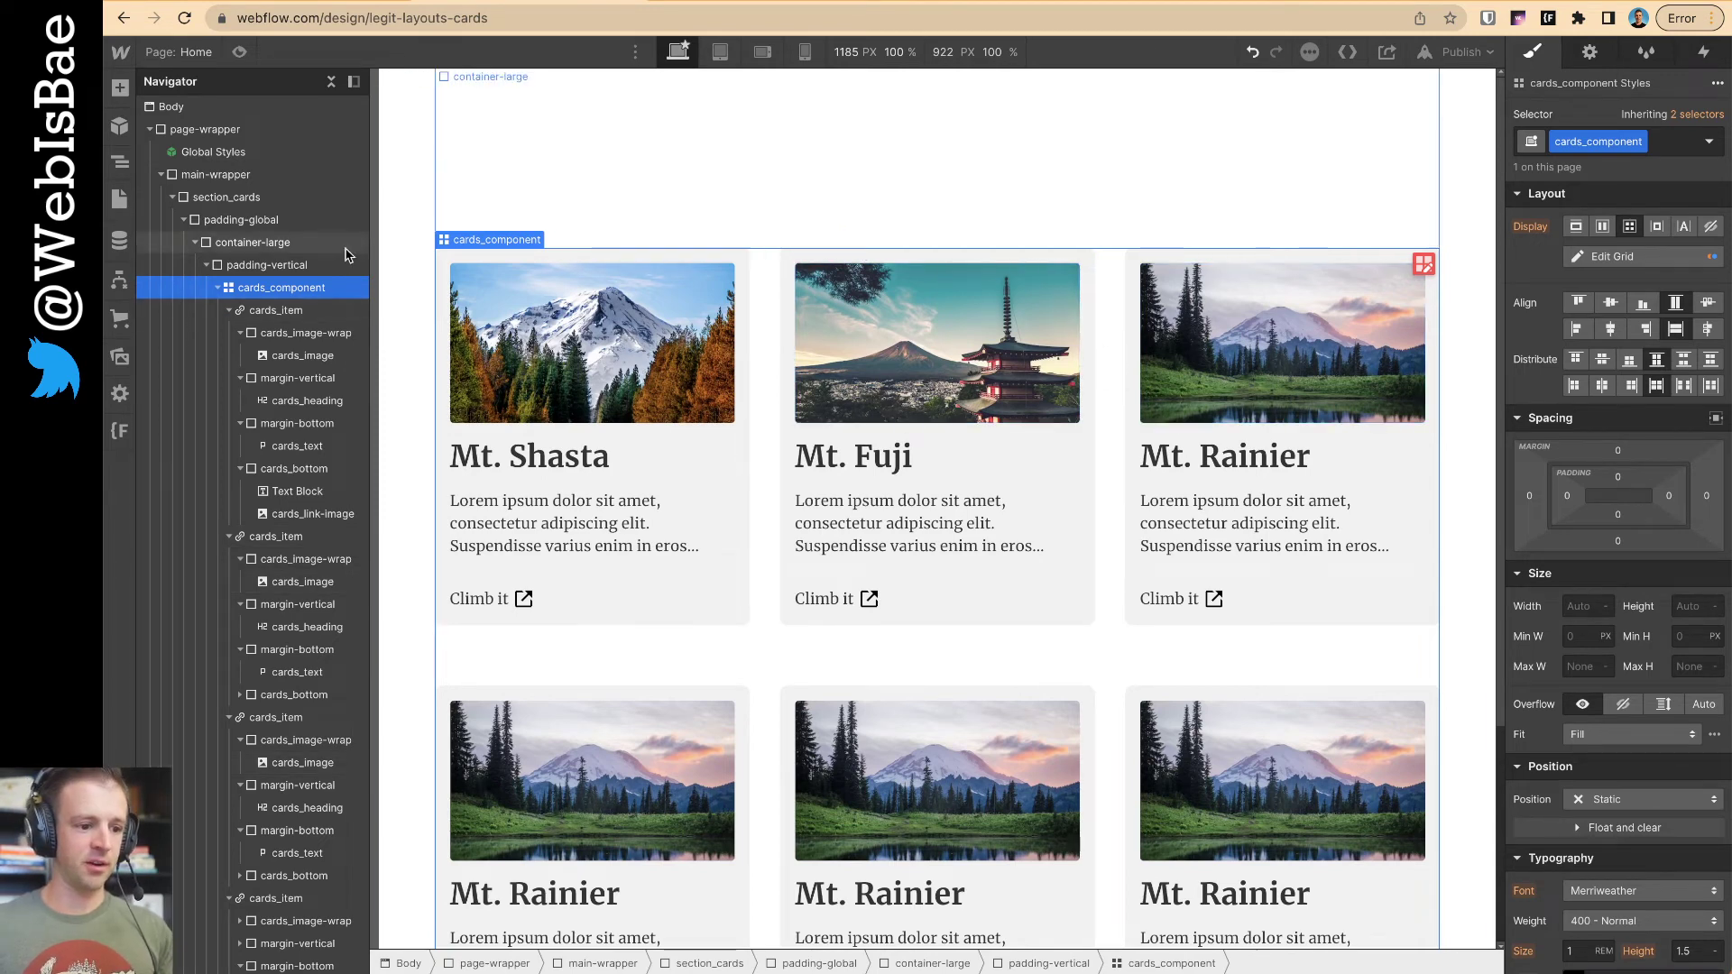
# - Collapse all six cards_item elements under cards_component in the element tree
pyautogui.click(229, 311)
pyautogui.click(228, 333)
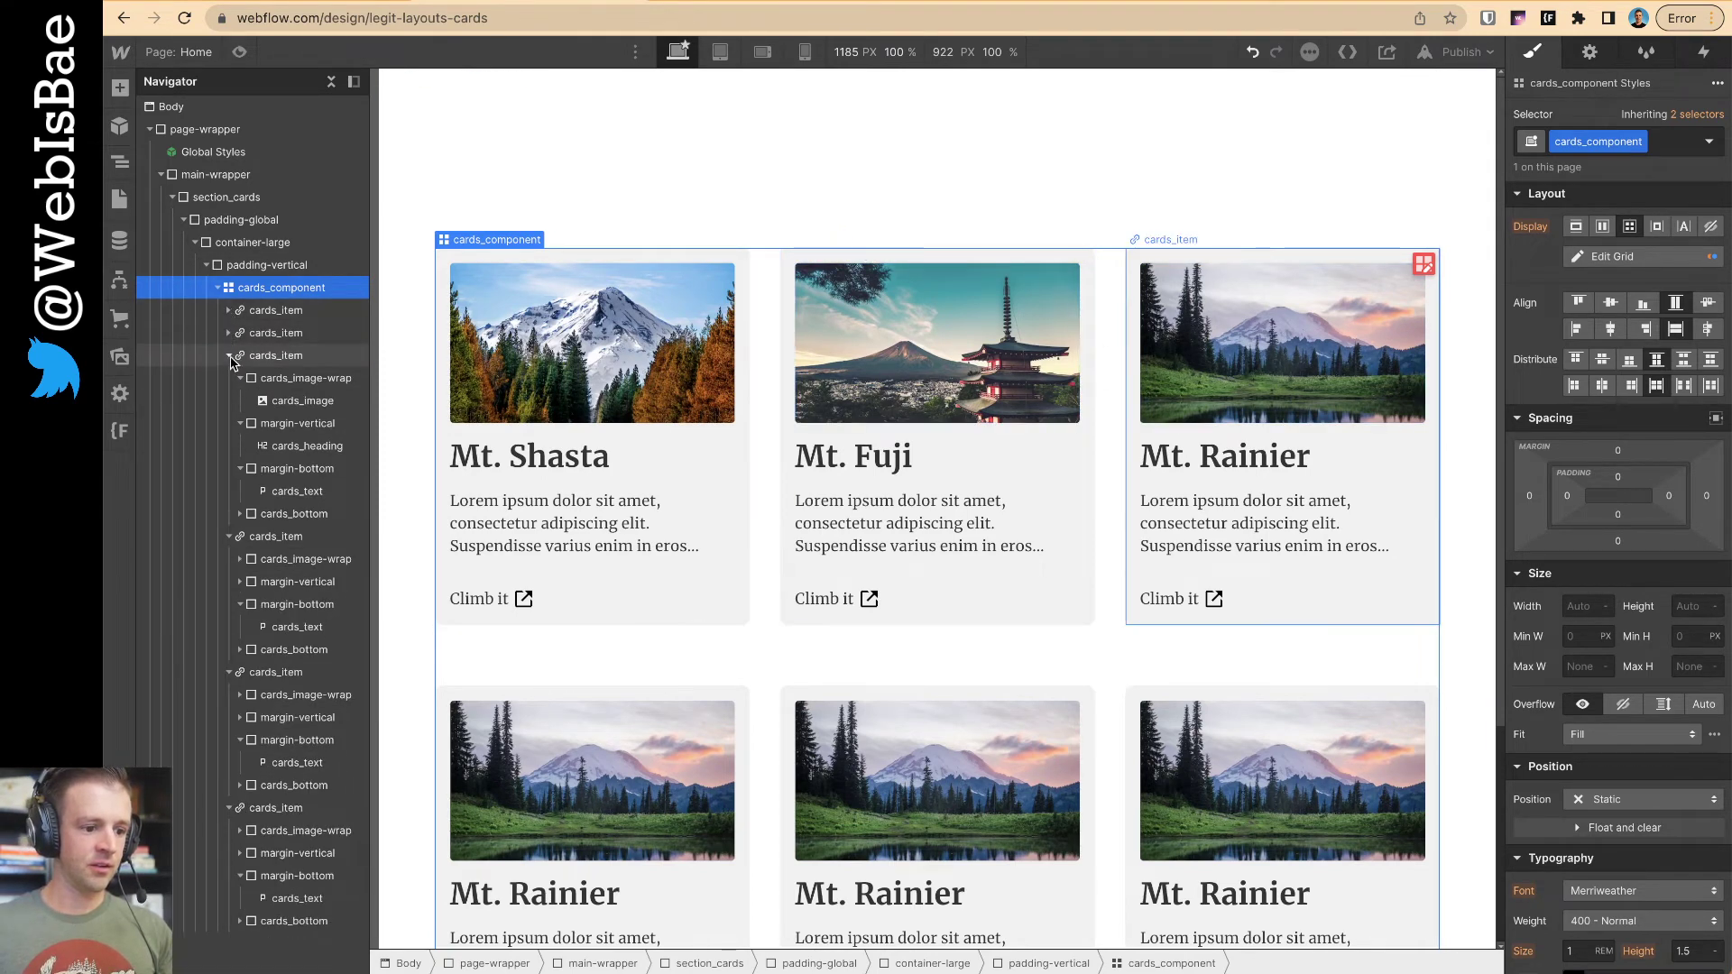
pyautogui.click(228, 355)
pyautogui.click(228, 378)
pyautogui.click(229, 400)
pyautogui.click(228, 423)
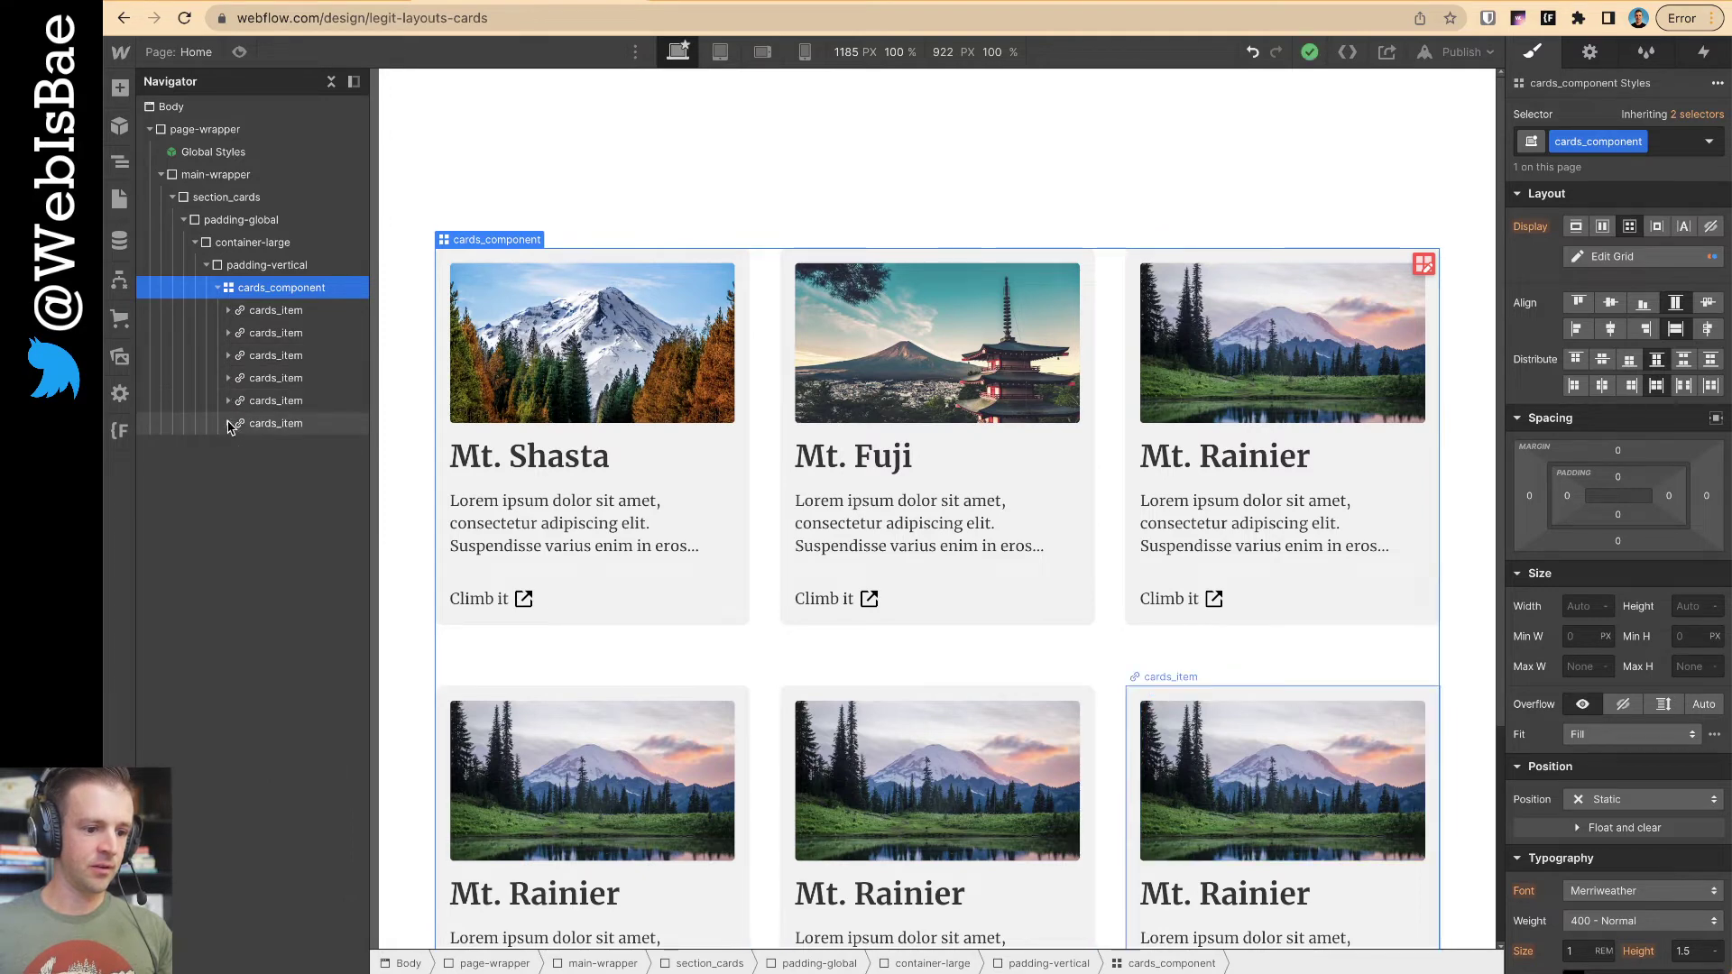
# - Set the background color of the cards_item hover state to #ddd
pyautogui.click(742, 442)
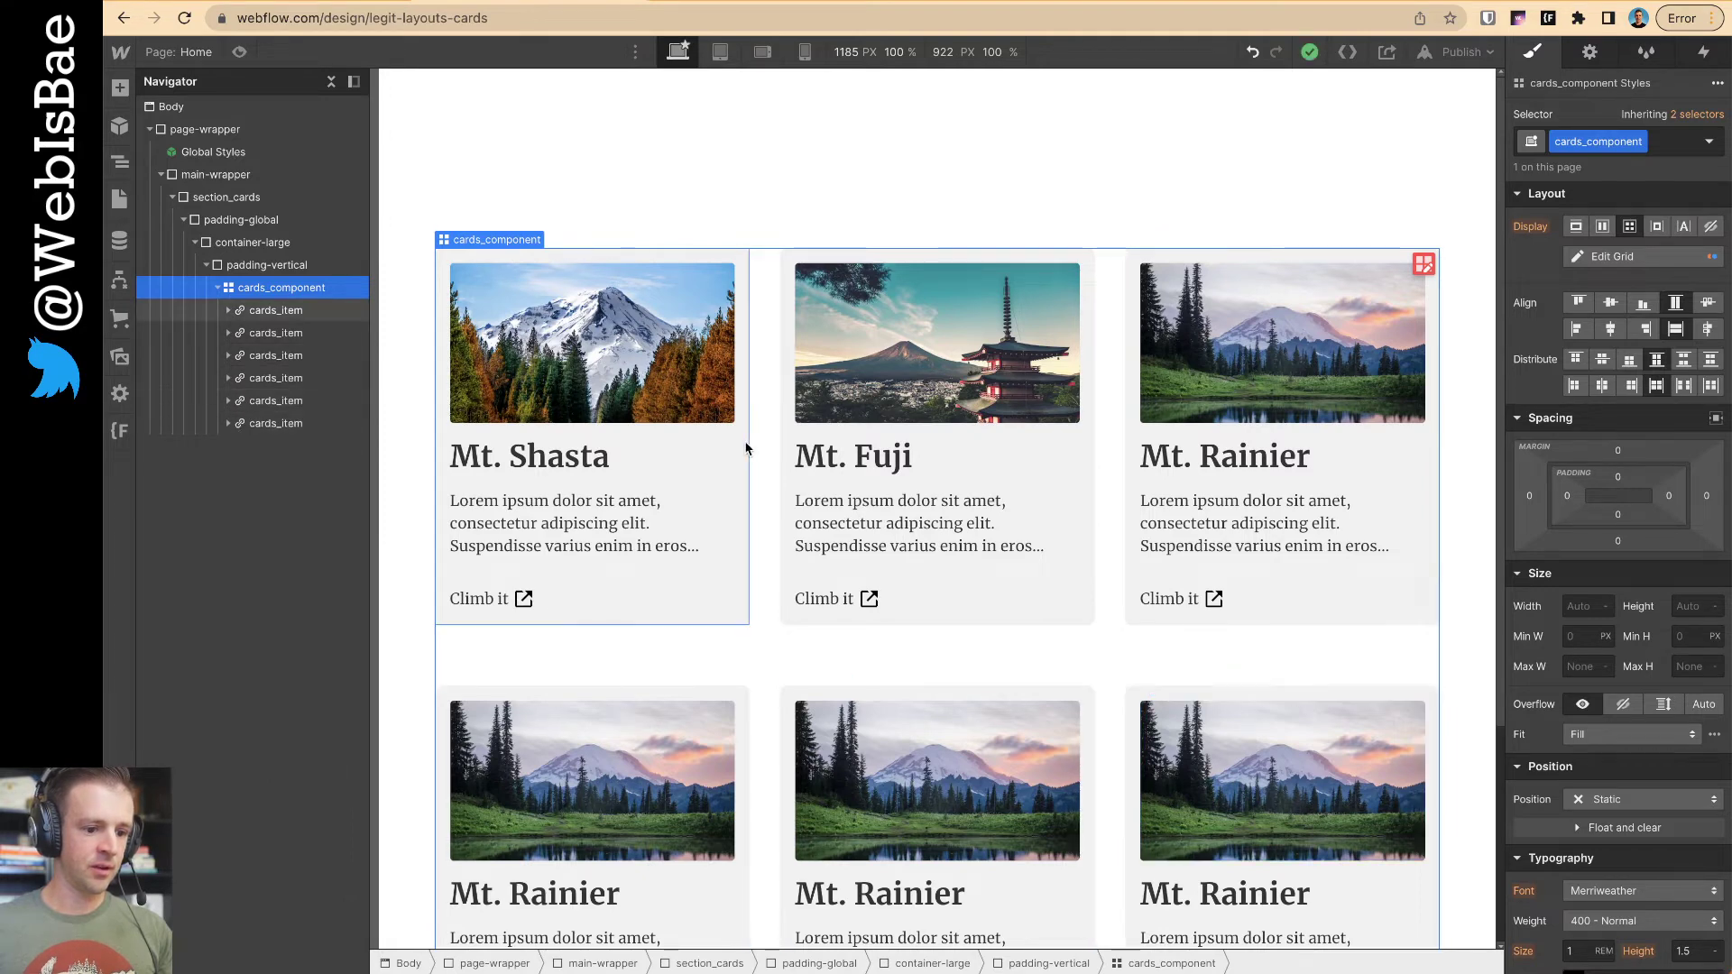
pyautogui.click(1711, 142)
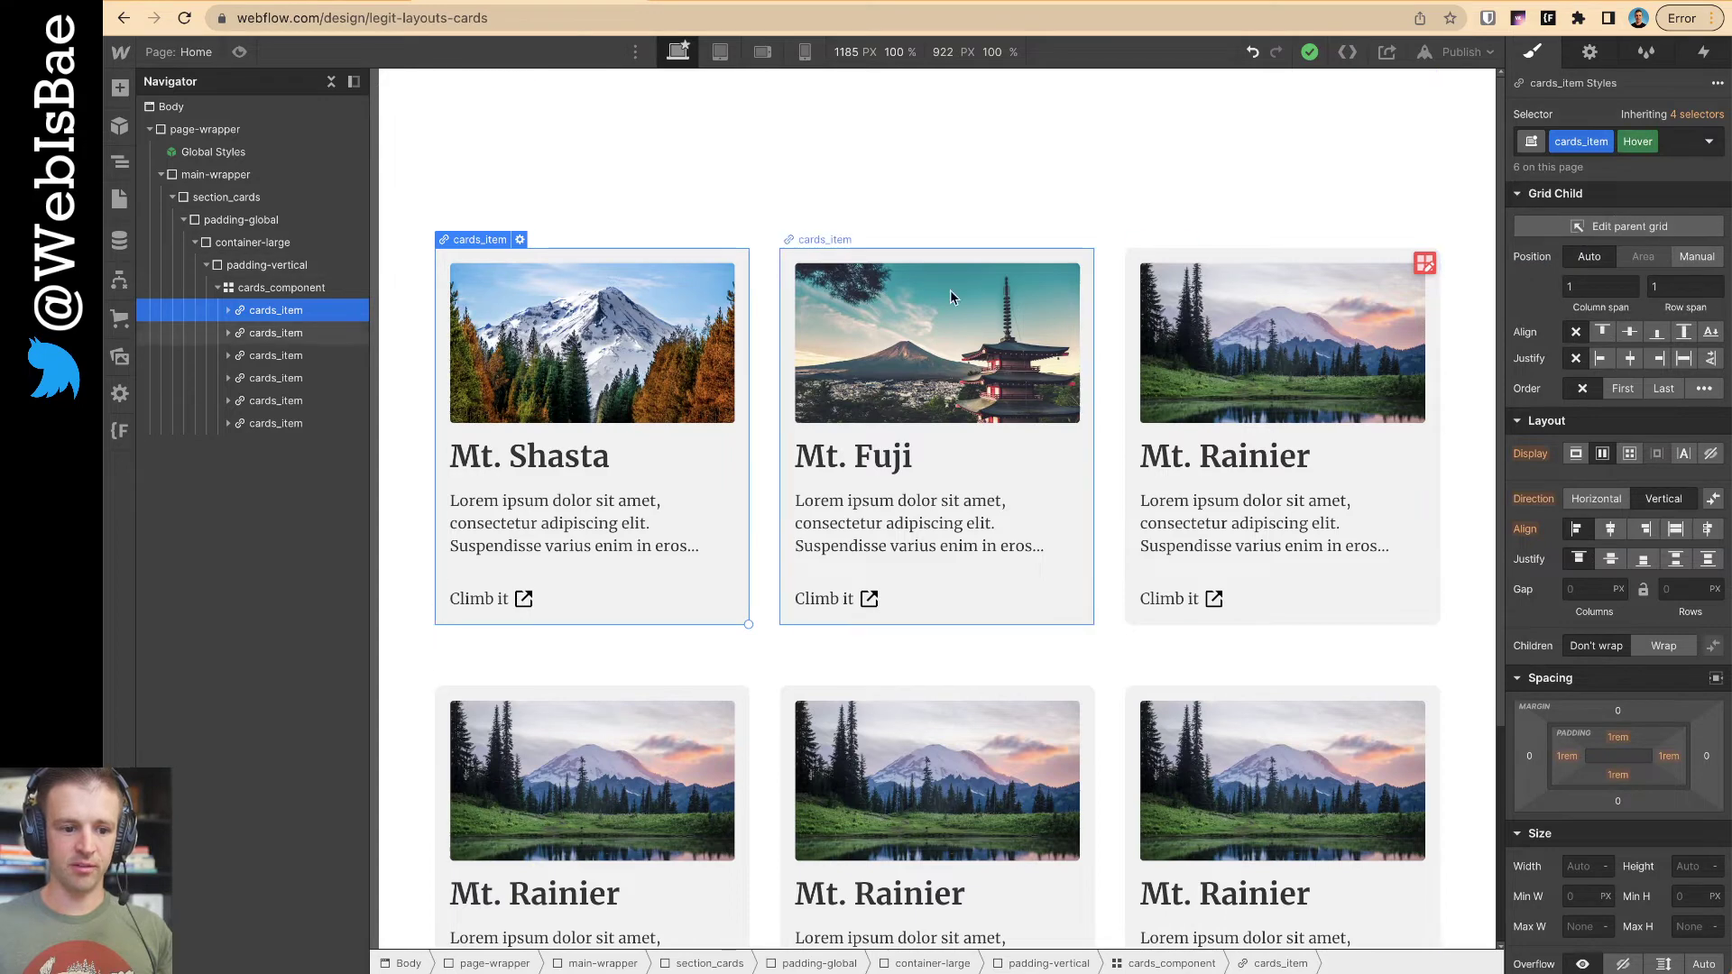
pyautogui.scroll(-10, 1588, 541)
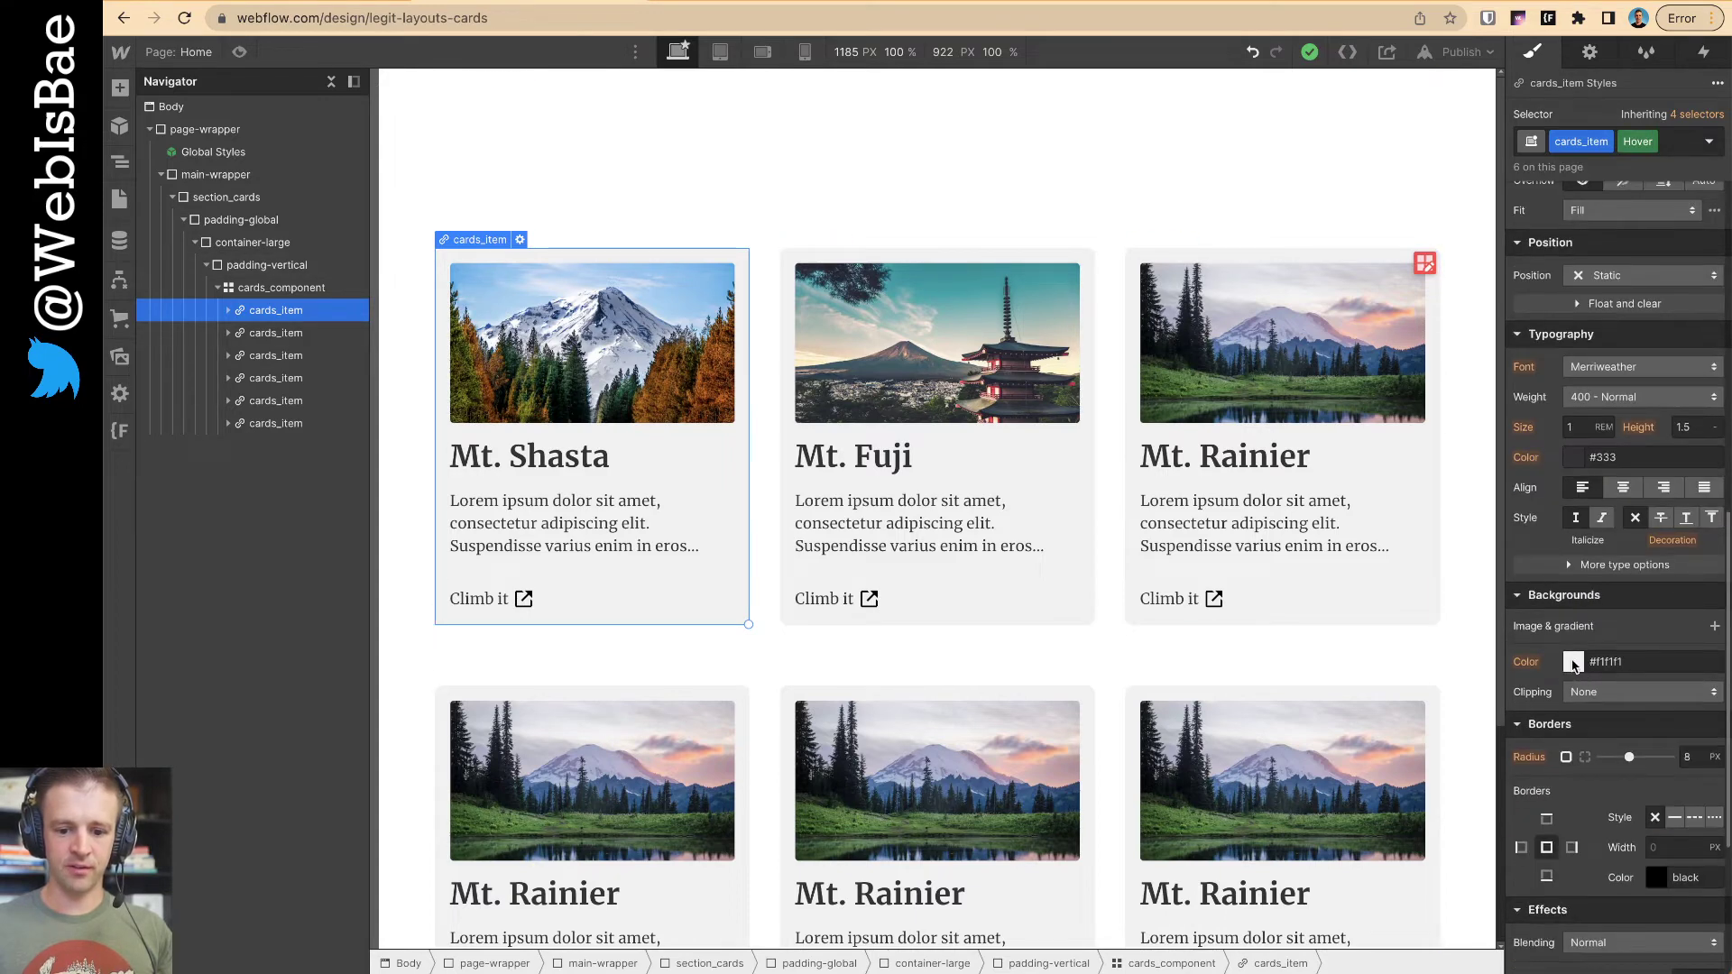
pyautogui.click(1574, 663)
pyautogui.click(1513, 703)
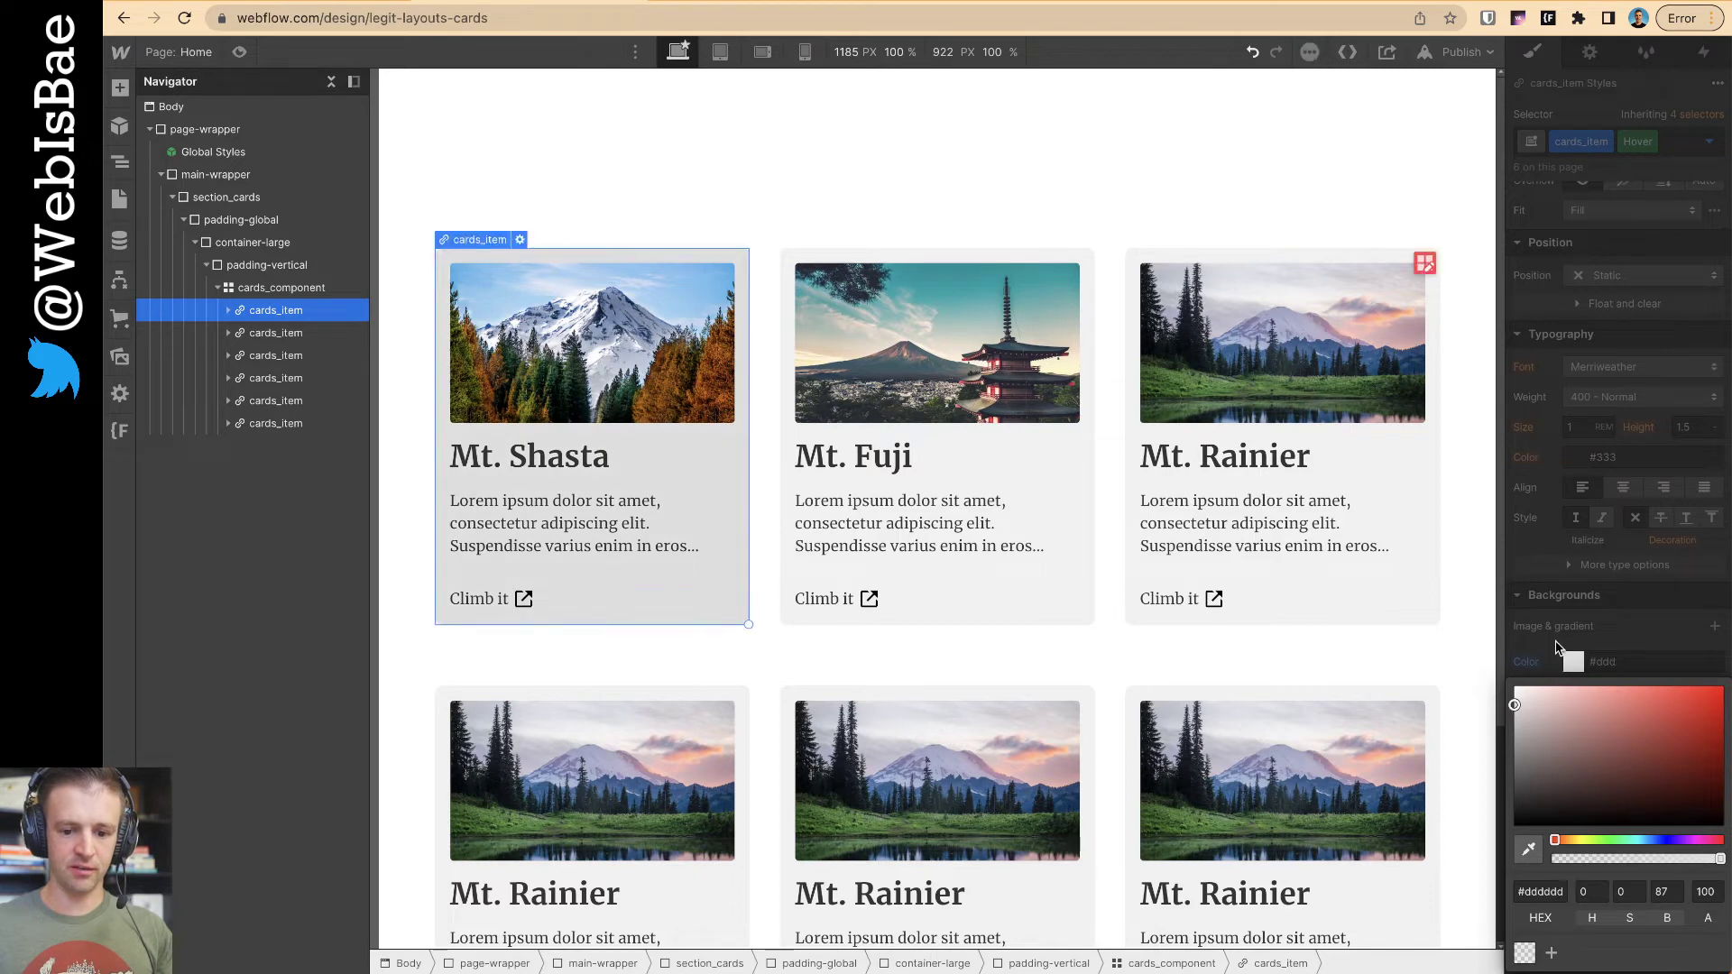
pyautogui.press('Escape')
# - Reuse the hover background color #ddd as the background of the cards_item focused state
pyautogui.scroll(-1, 1660, 481)
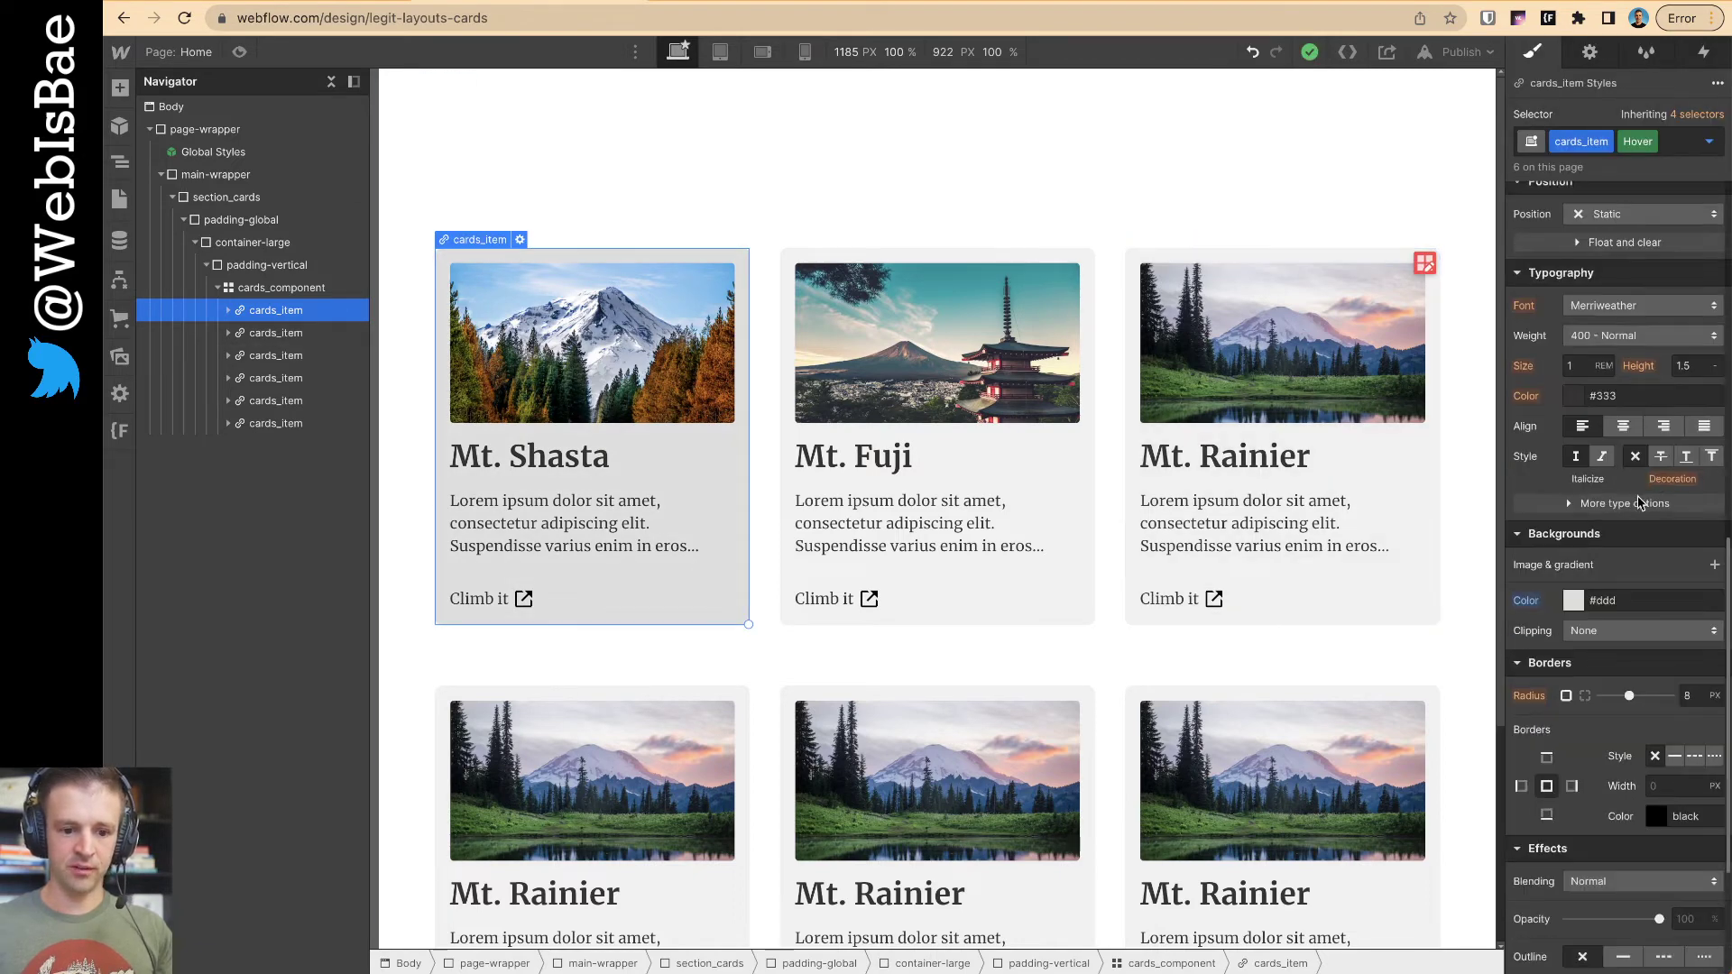
pyautogui.doubleClick(1609, 651)
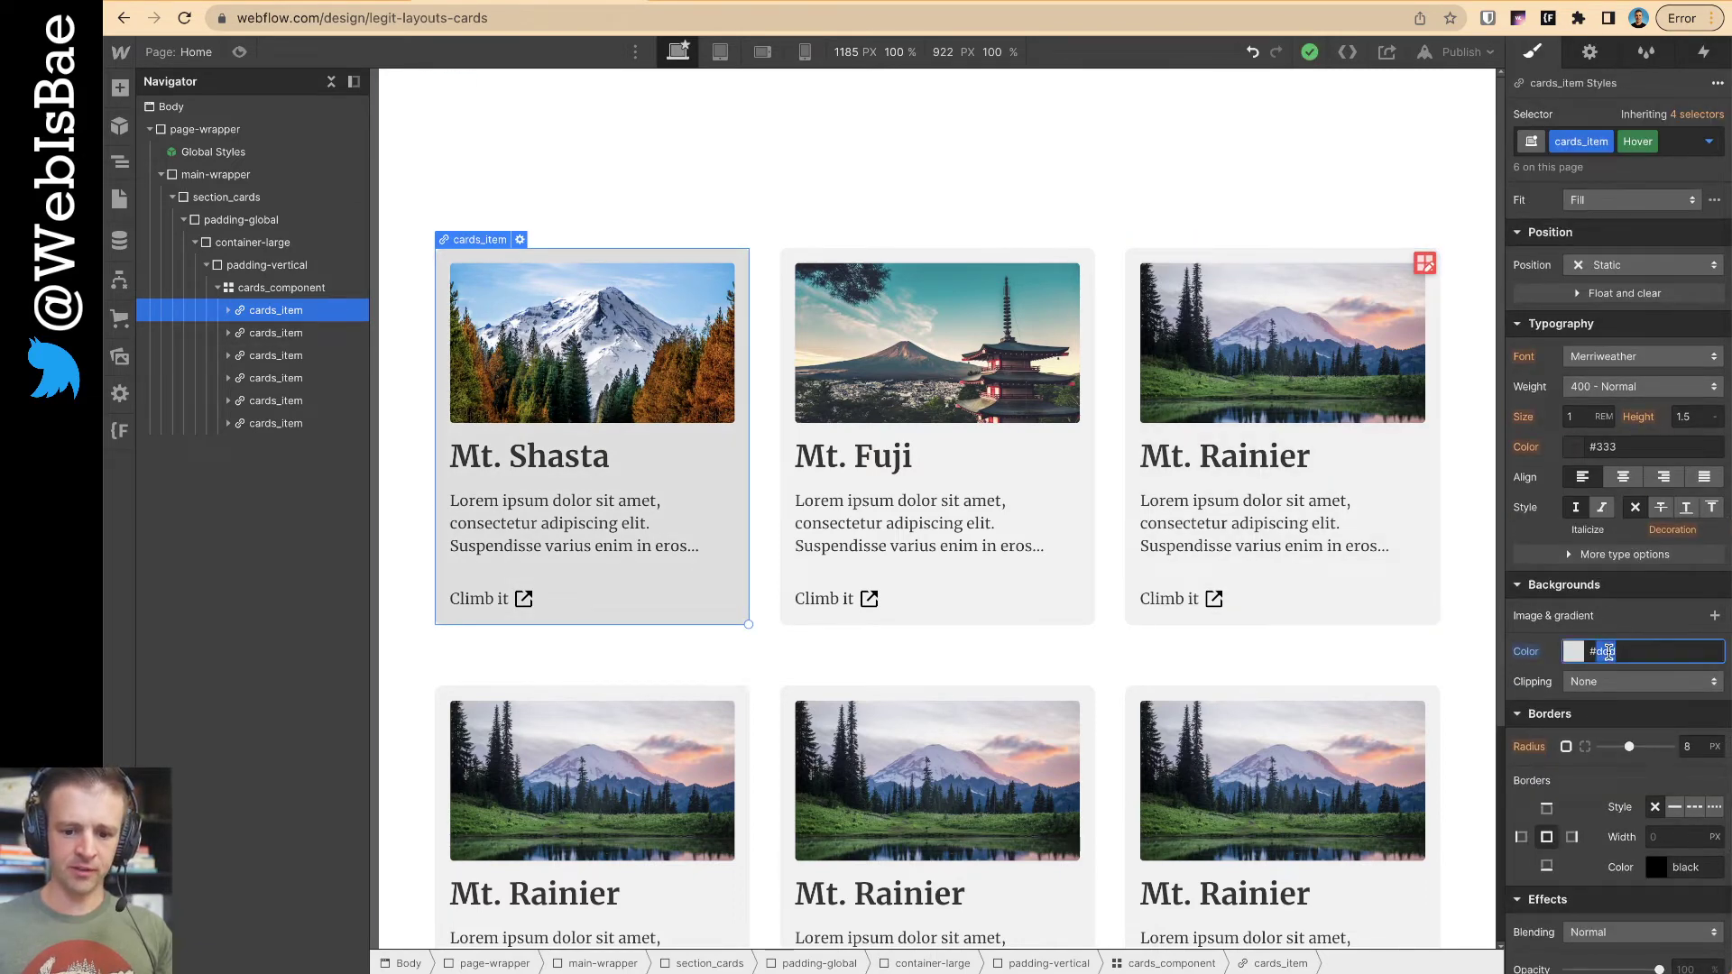
pyautogui.click(1705, 147)
pyautogui.click(1575, 263)
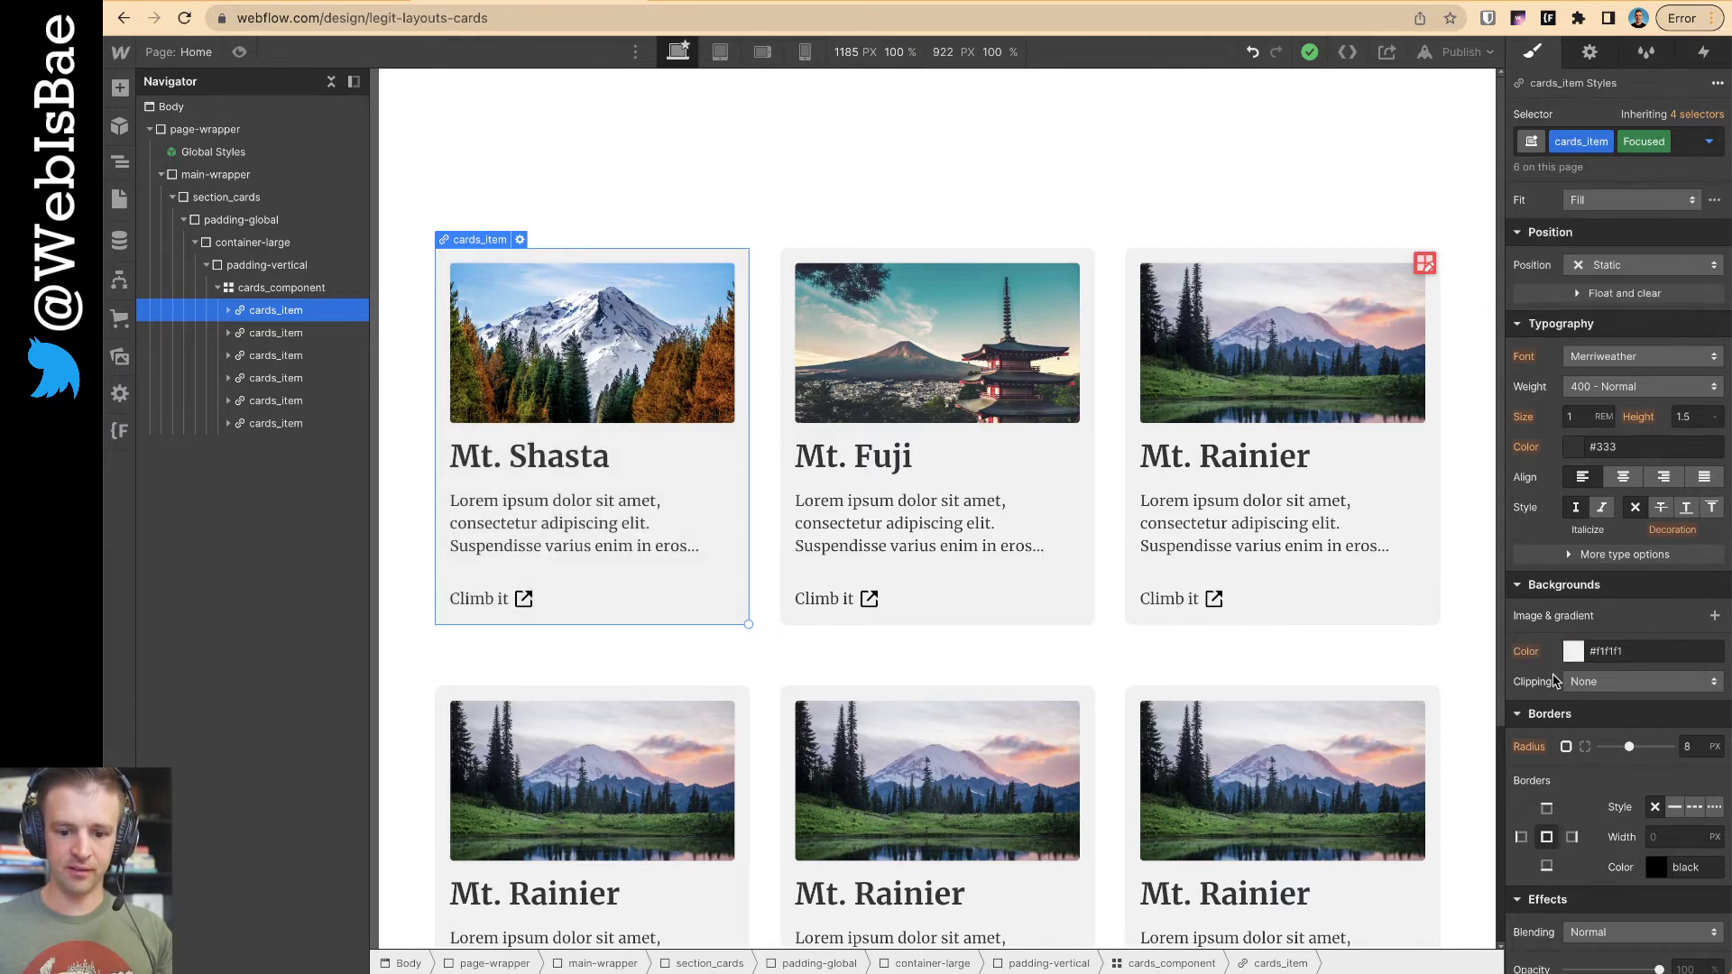
pyautogui.doubleClick(1622, 653)
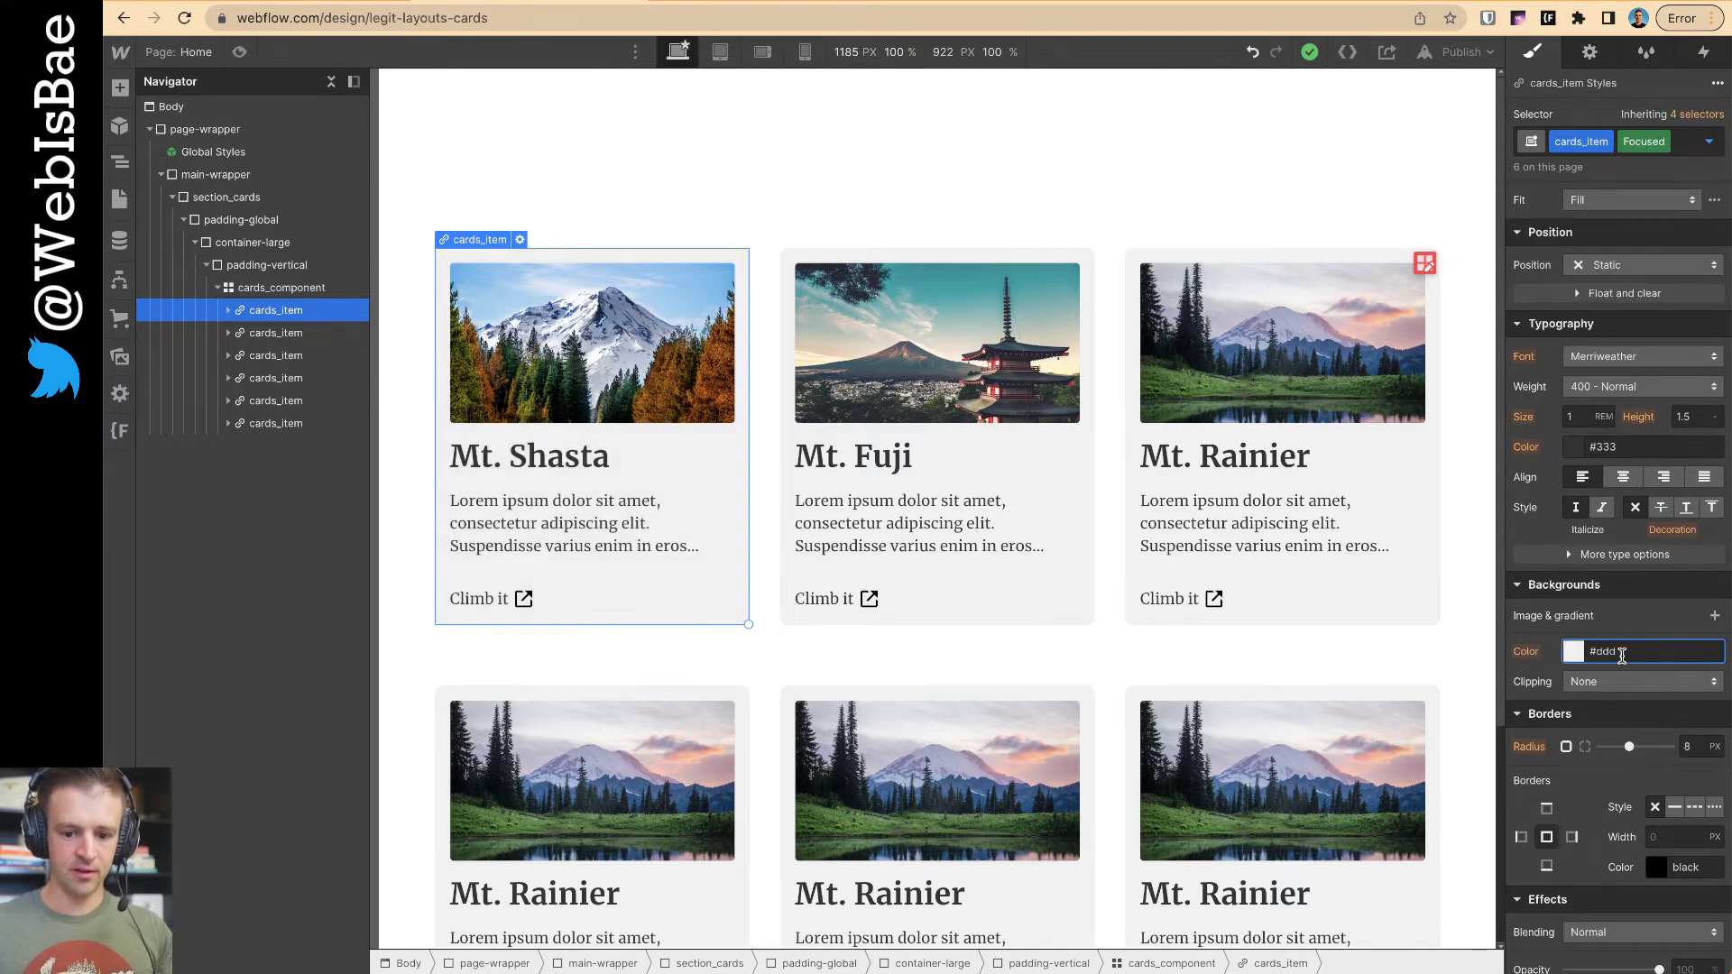
pyautogui.write('ddd')
pyautogui.press('Return')
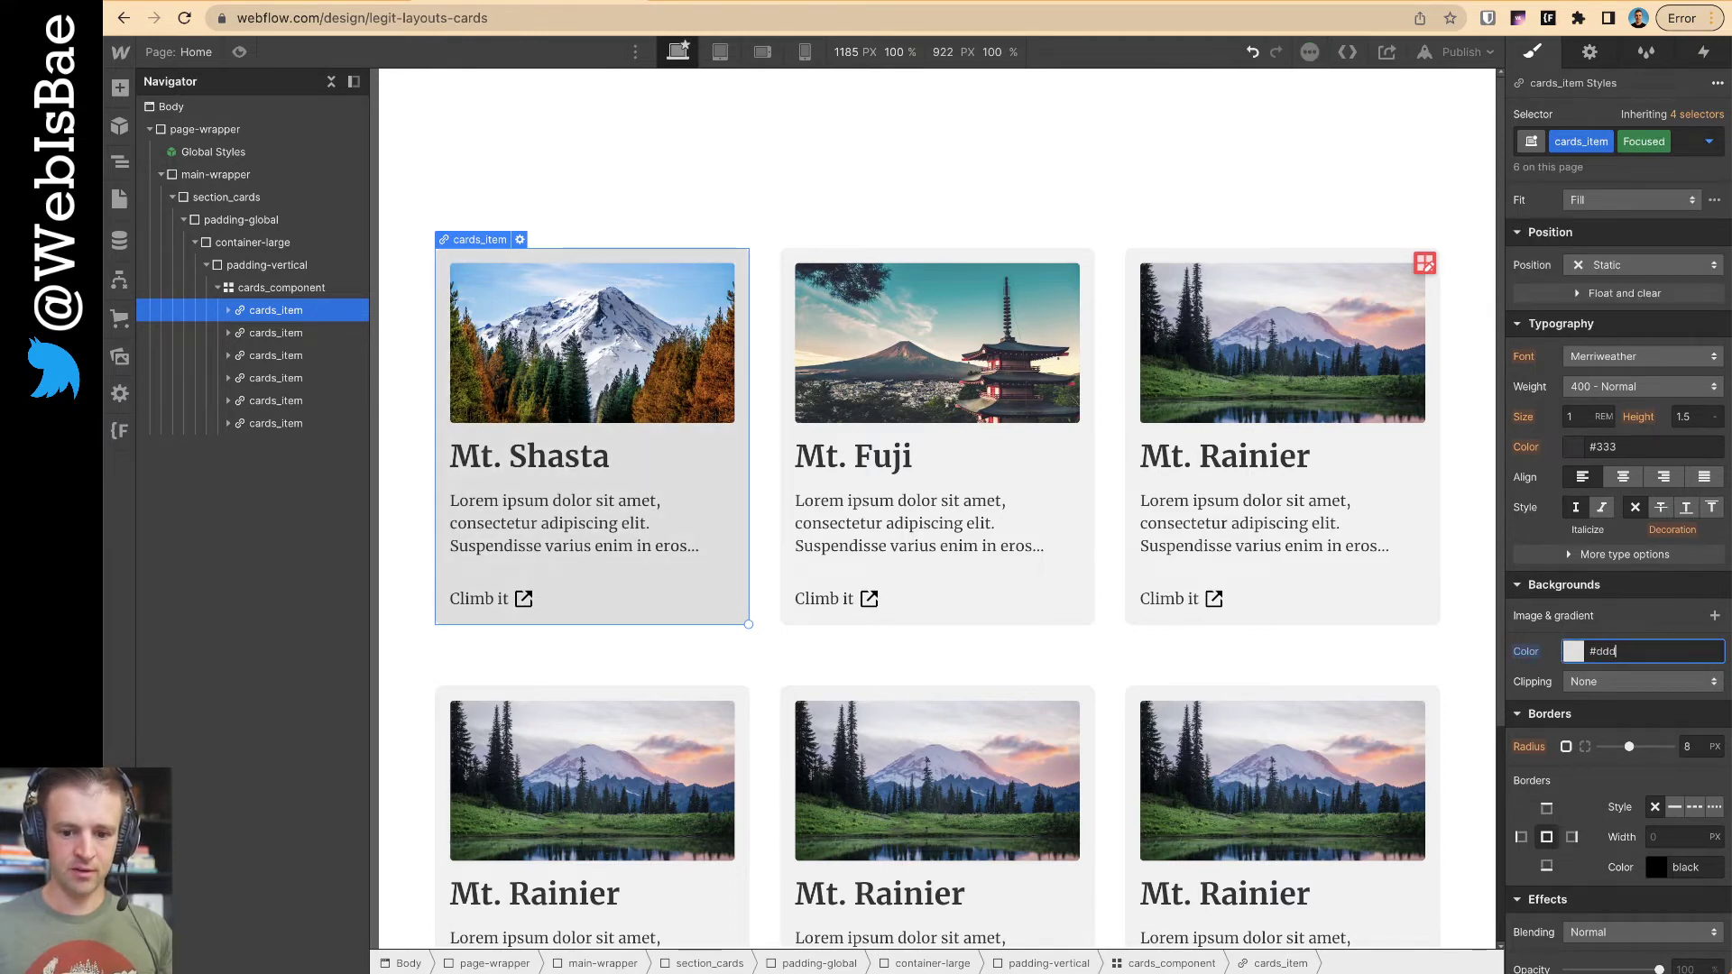
# - Preview the page to check the cards' hover and focused backgrounds, with no state forced on the first card
pyautogui.click(242, 51)
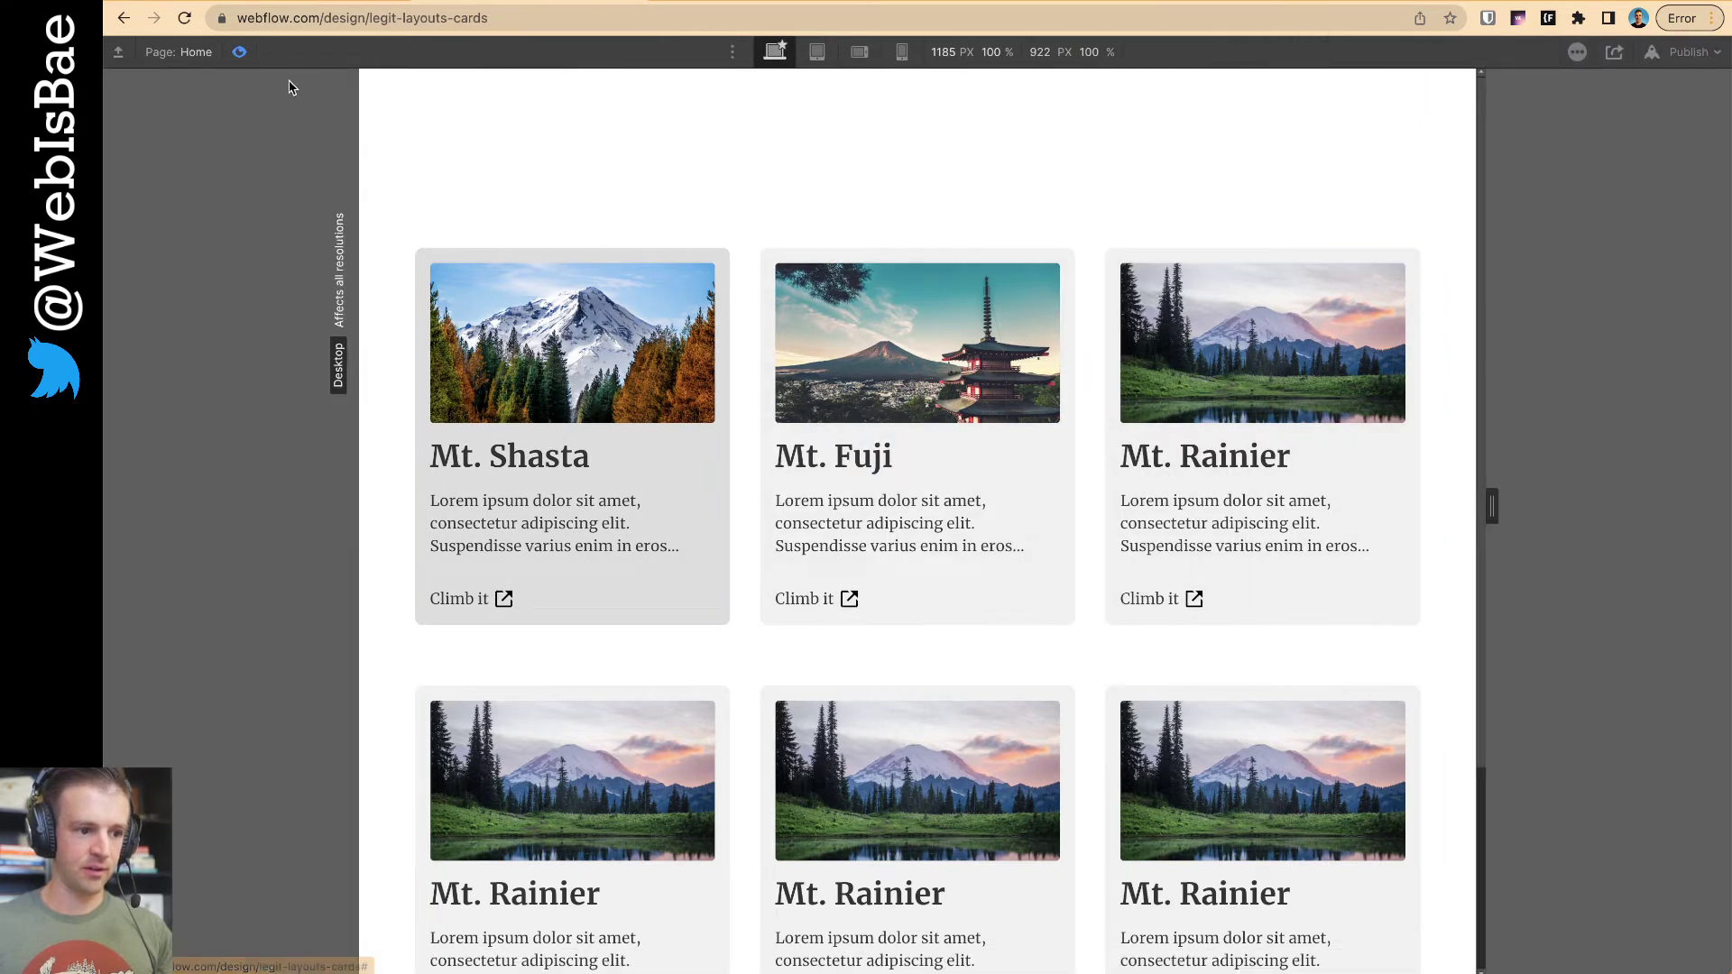
pyautogui.press('super+shift+p')
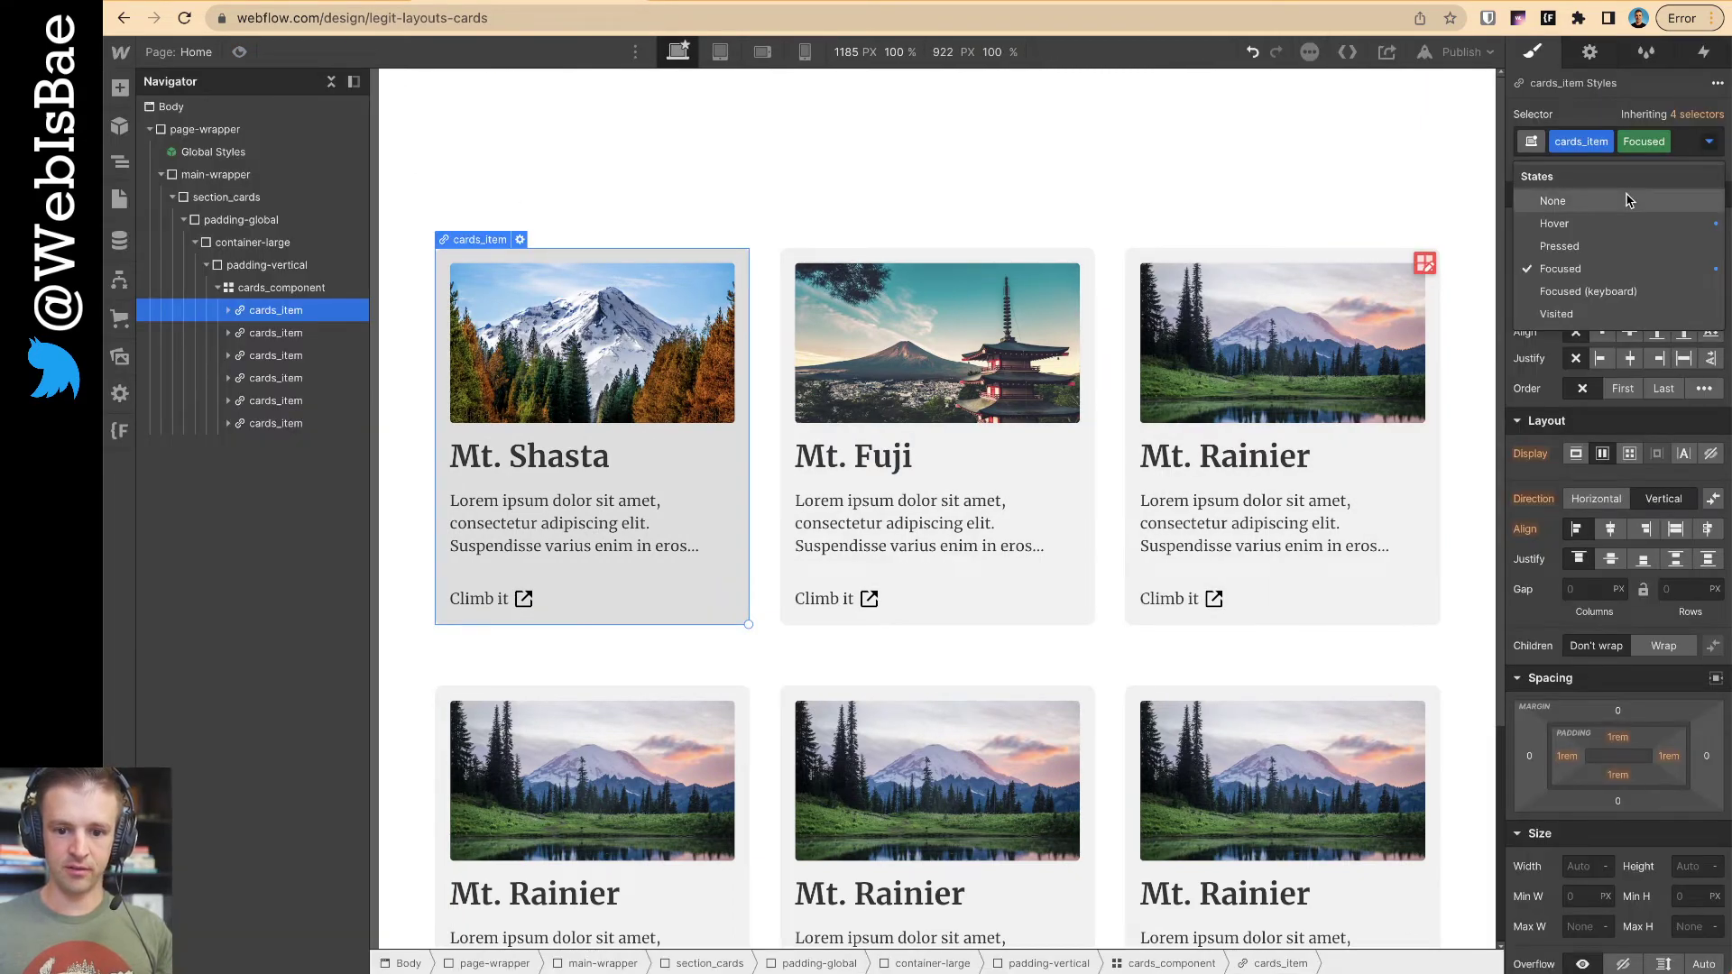
pyautogui.click(857, 170)
pyautogui.click(241, 53)
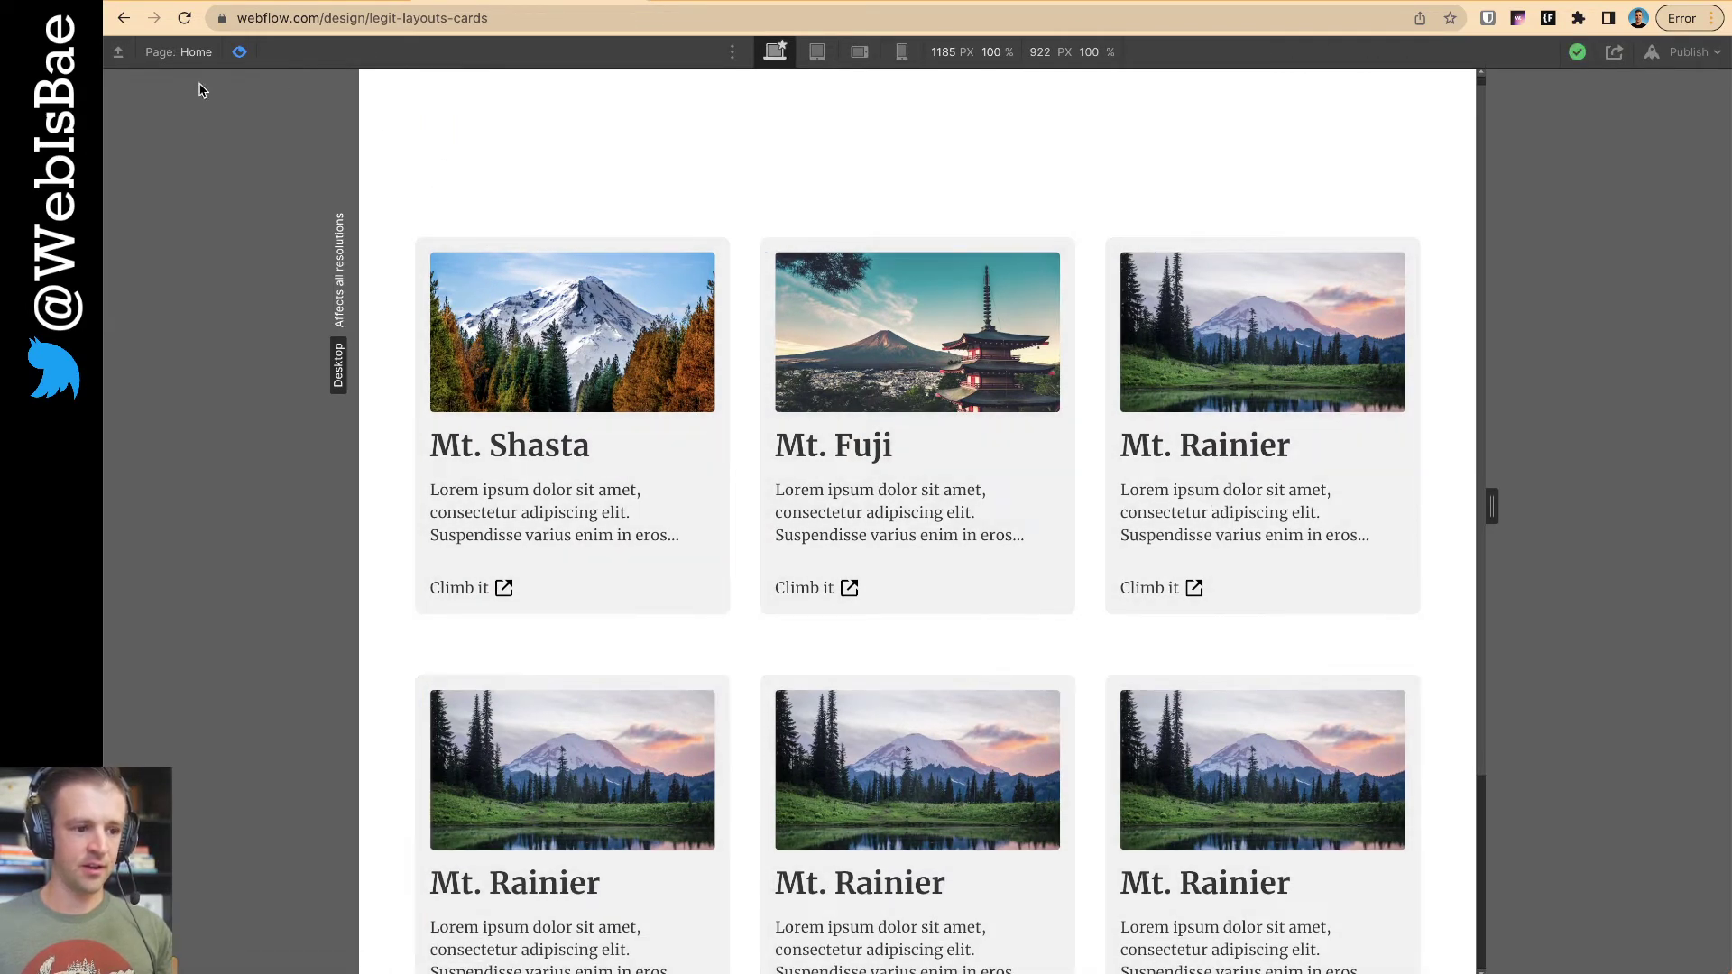
pyautogui.click(240, 53)
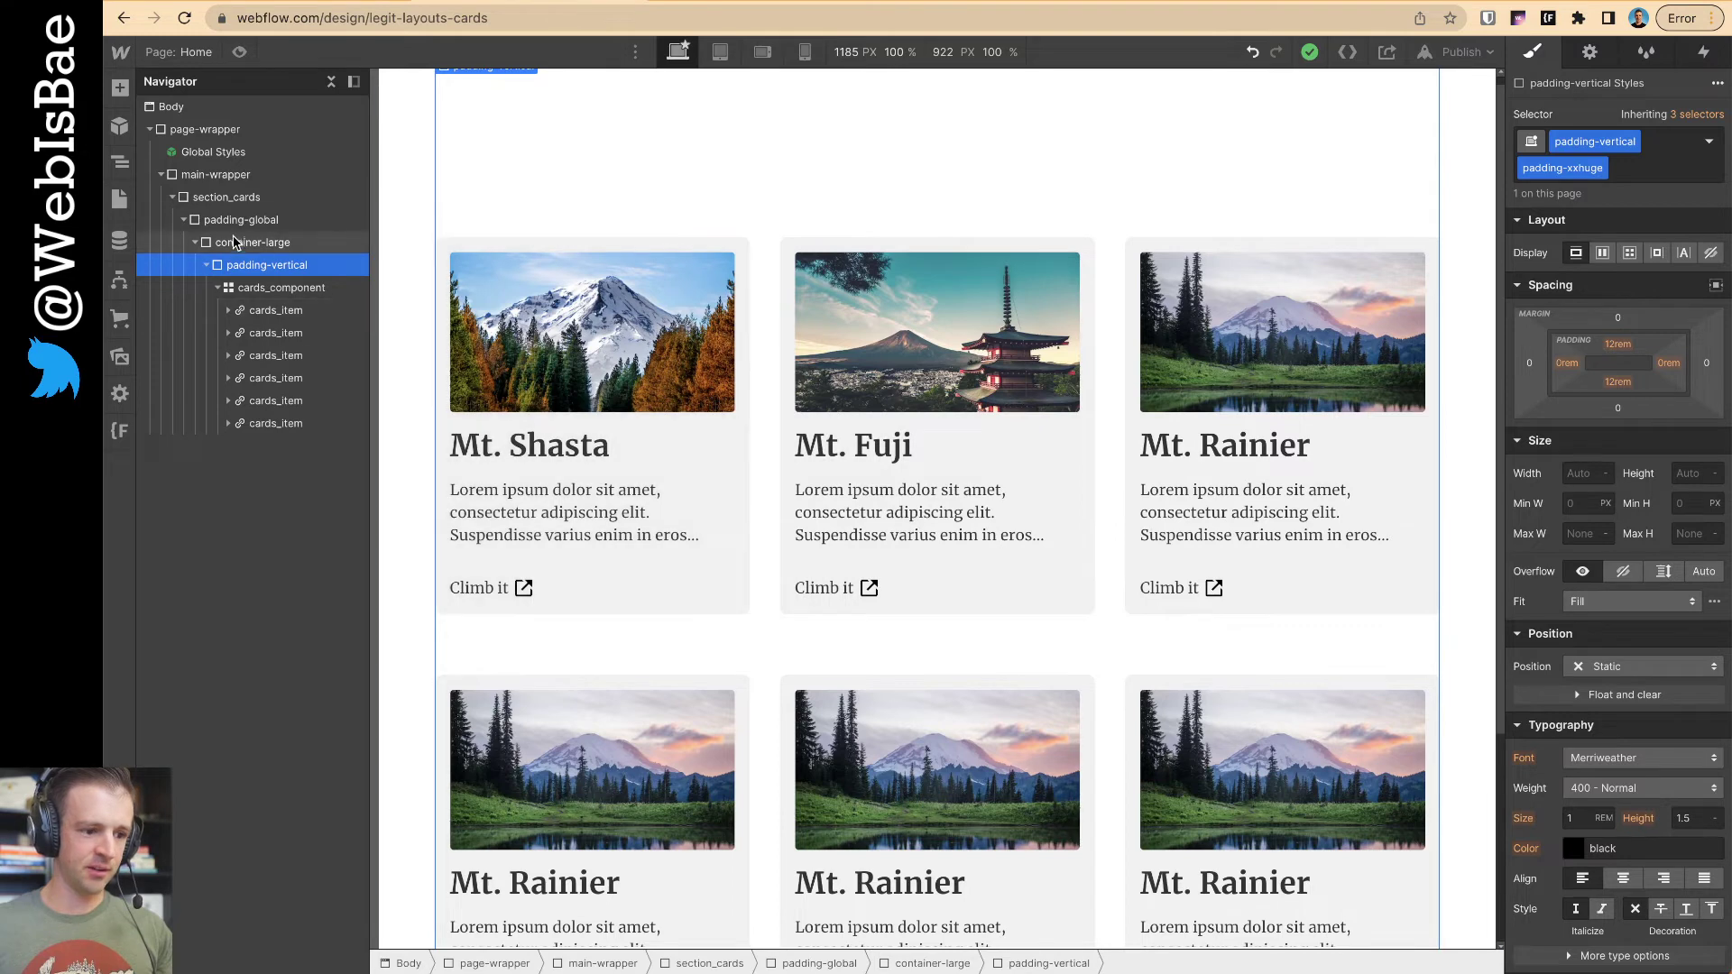
# - Add a Move transform of -2% on the Y axis to the cards_item hover state
pyautogui.click(732, 474)
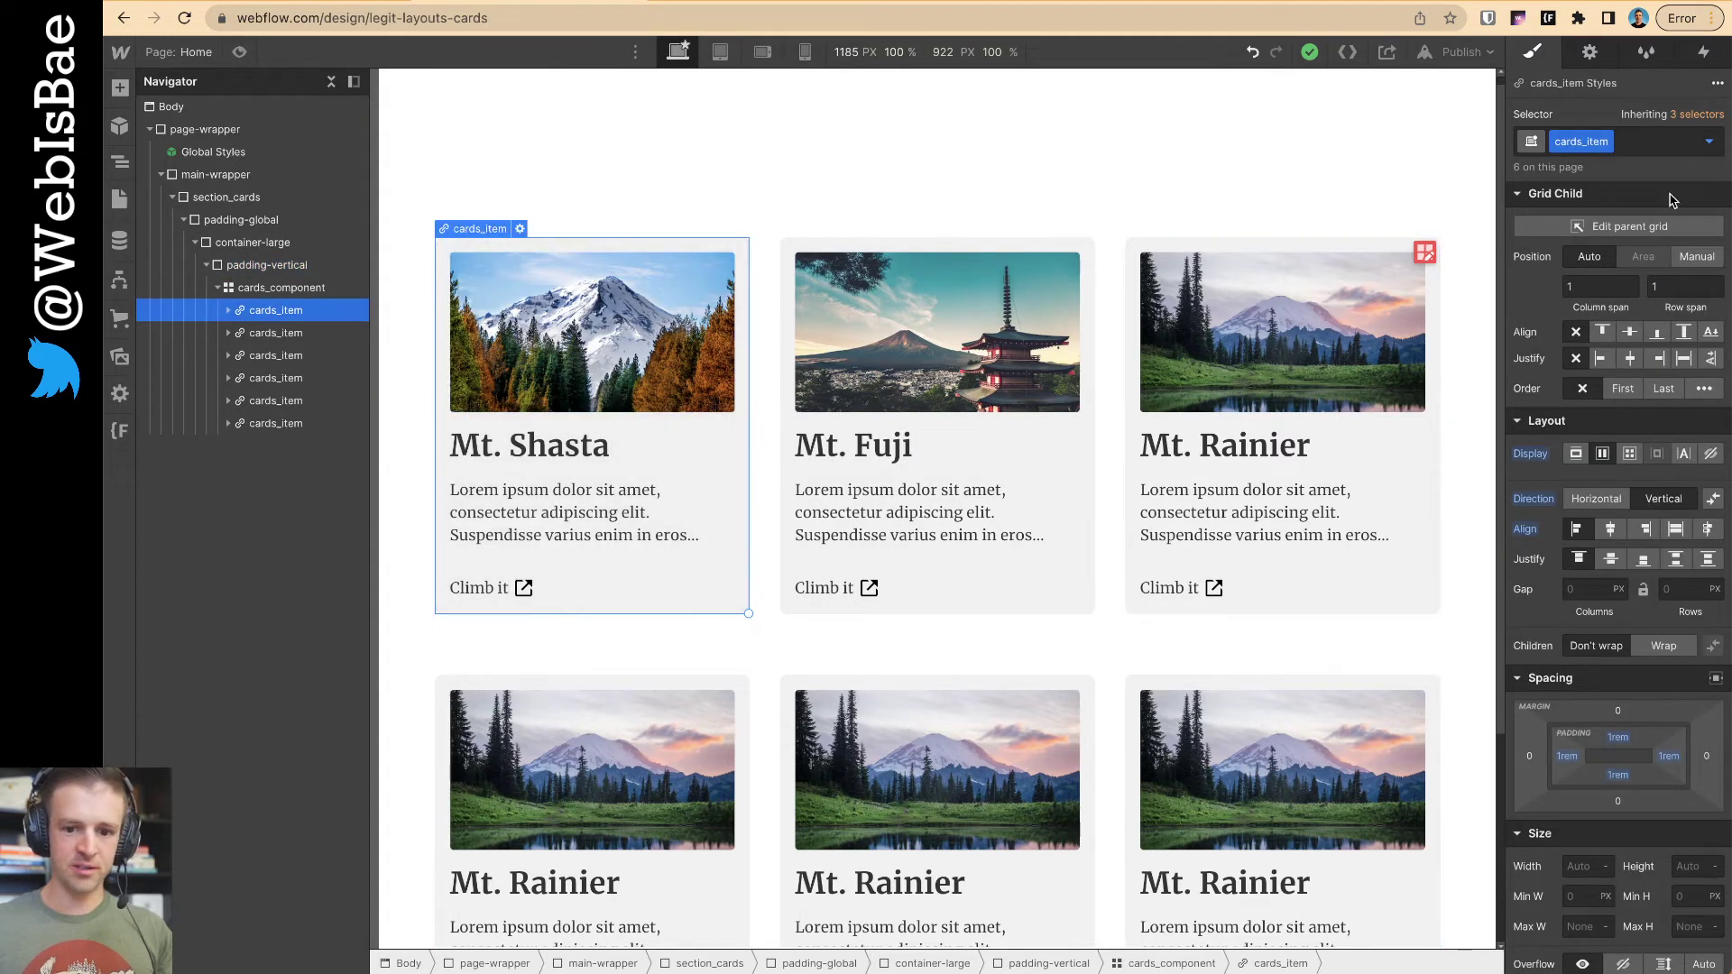
pyautogui.click(1709, 142)
pyautogui.click(1554, 223)
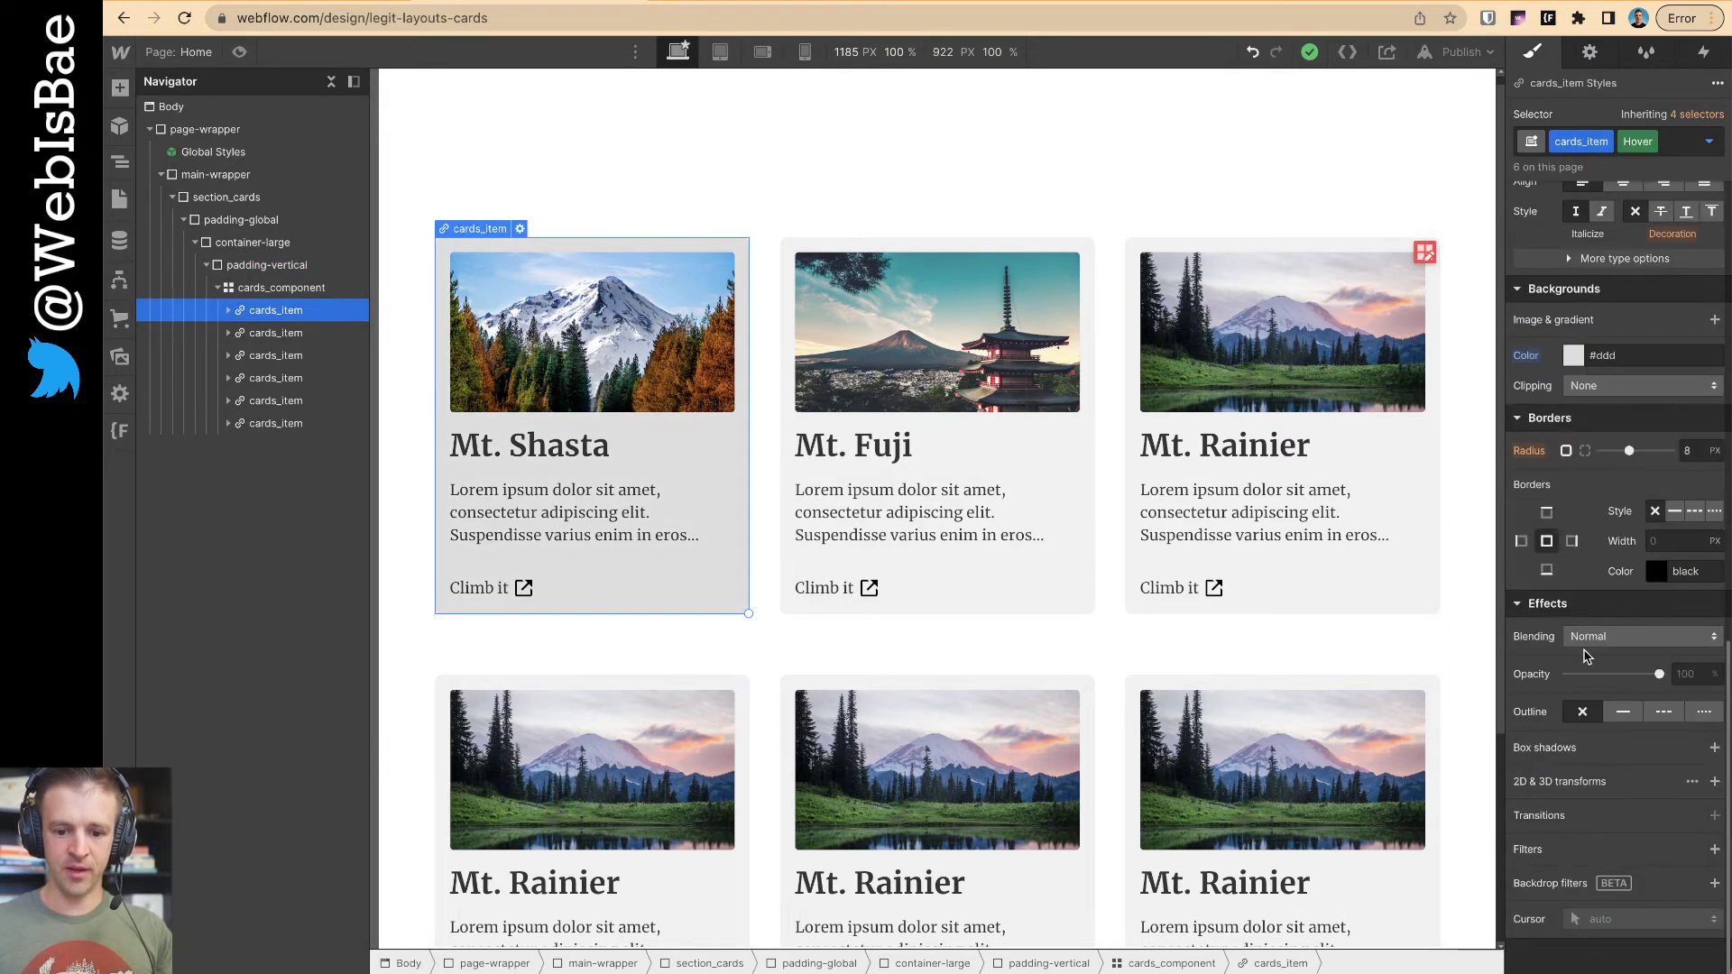
pyautogui.click(1715, 782)
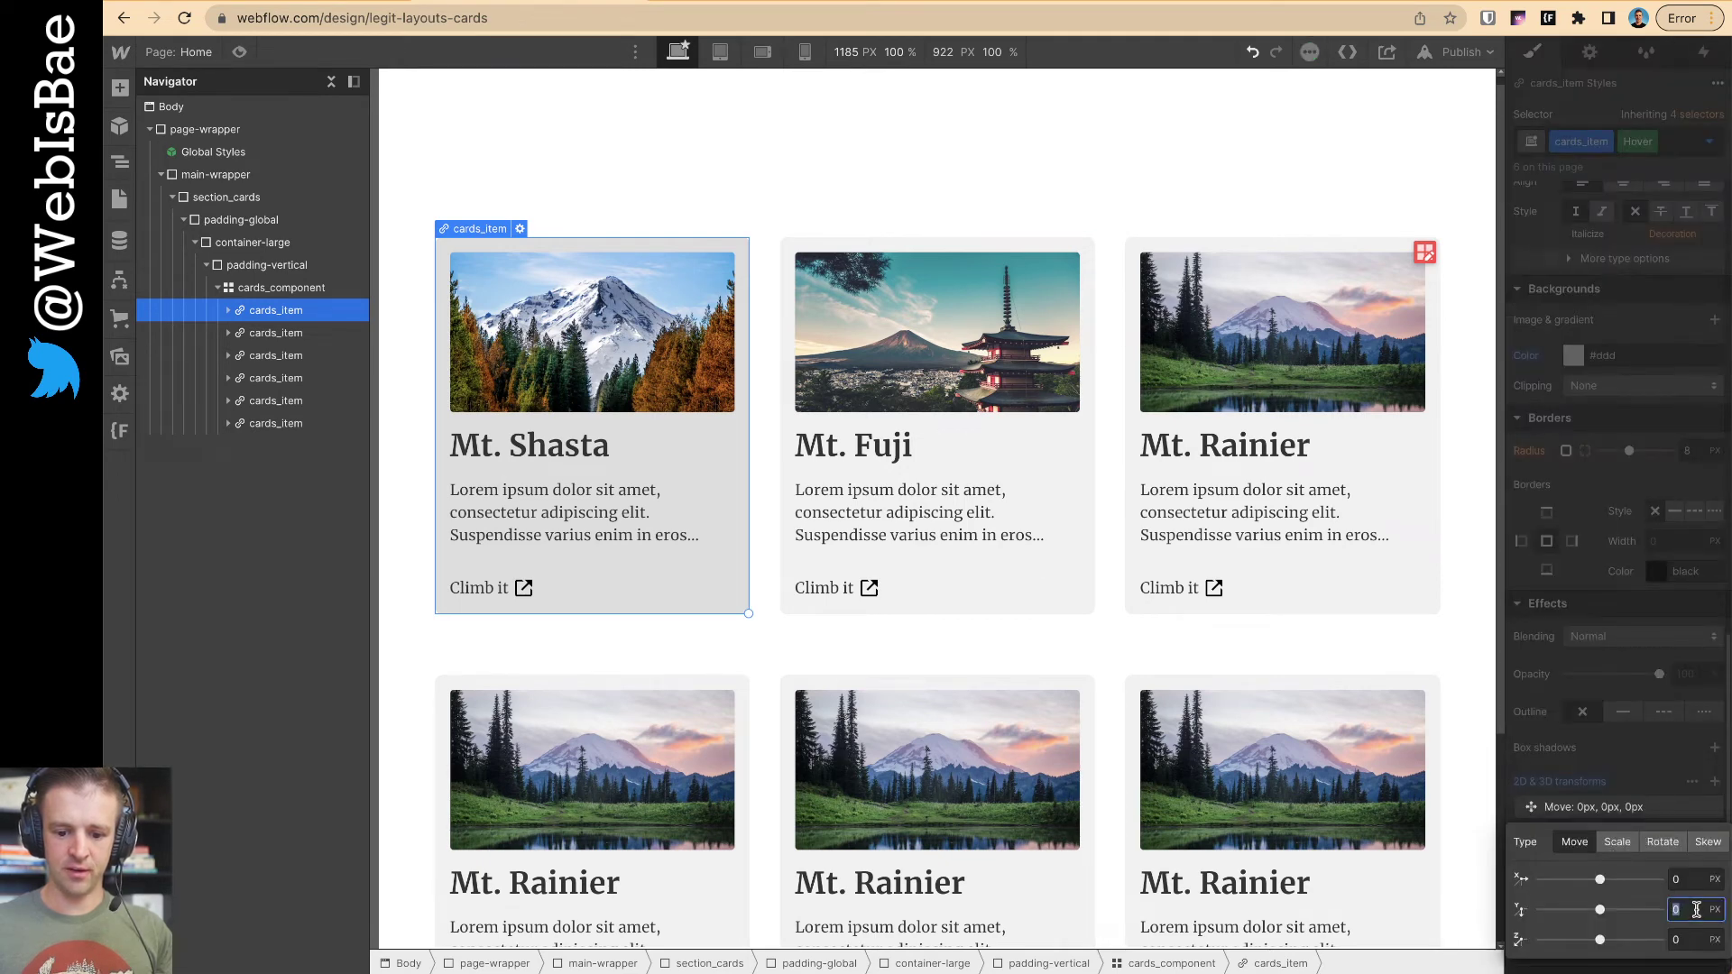
pyautogui.write('-2%')
pyautogui.press('Return')
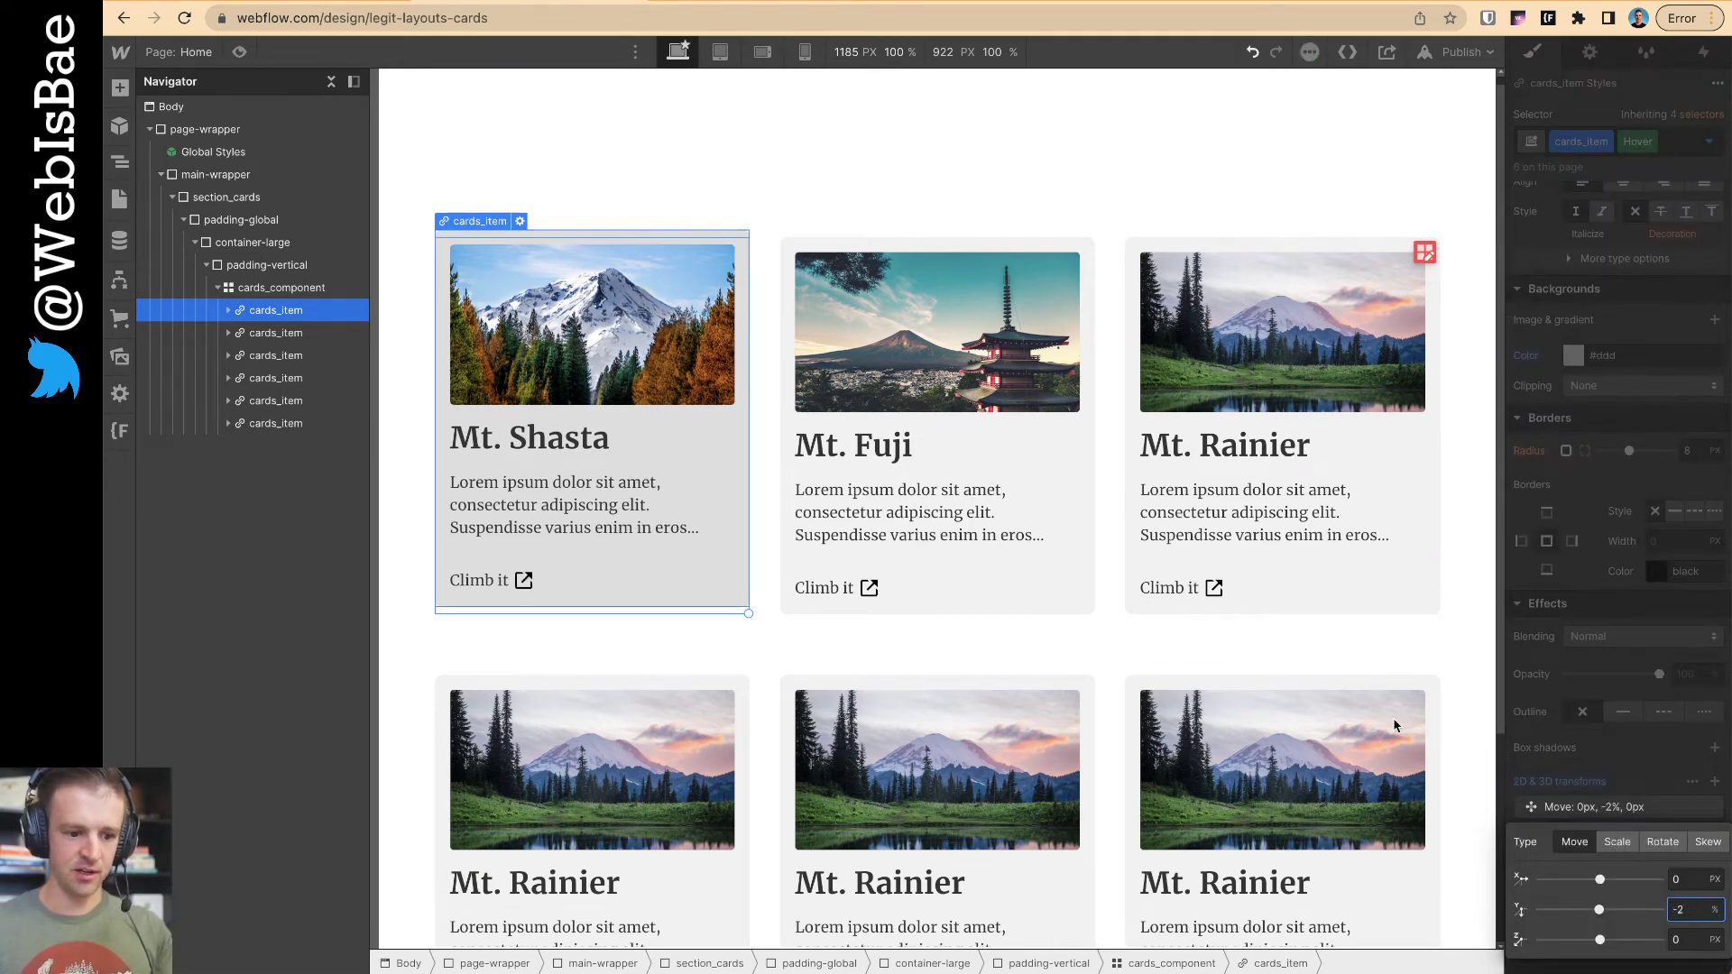
pyautogui.click(1622, 796)
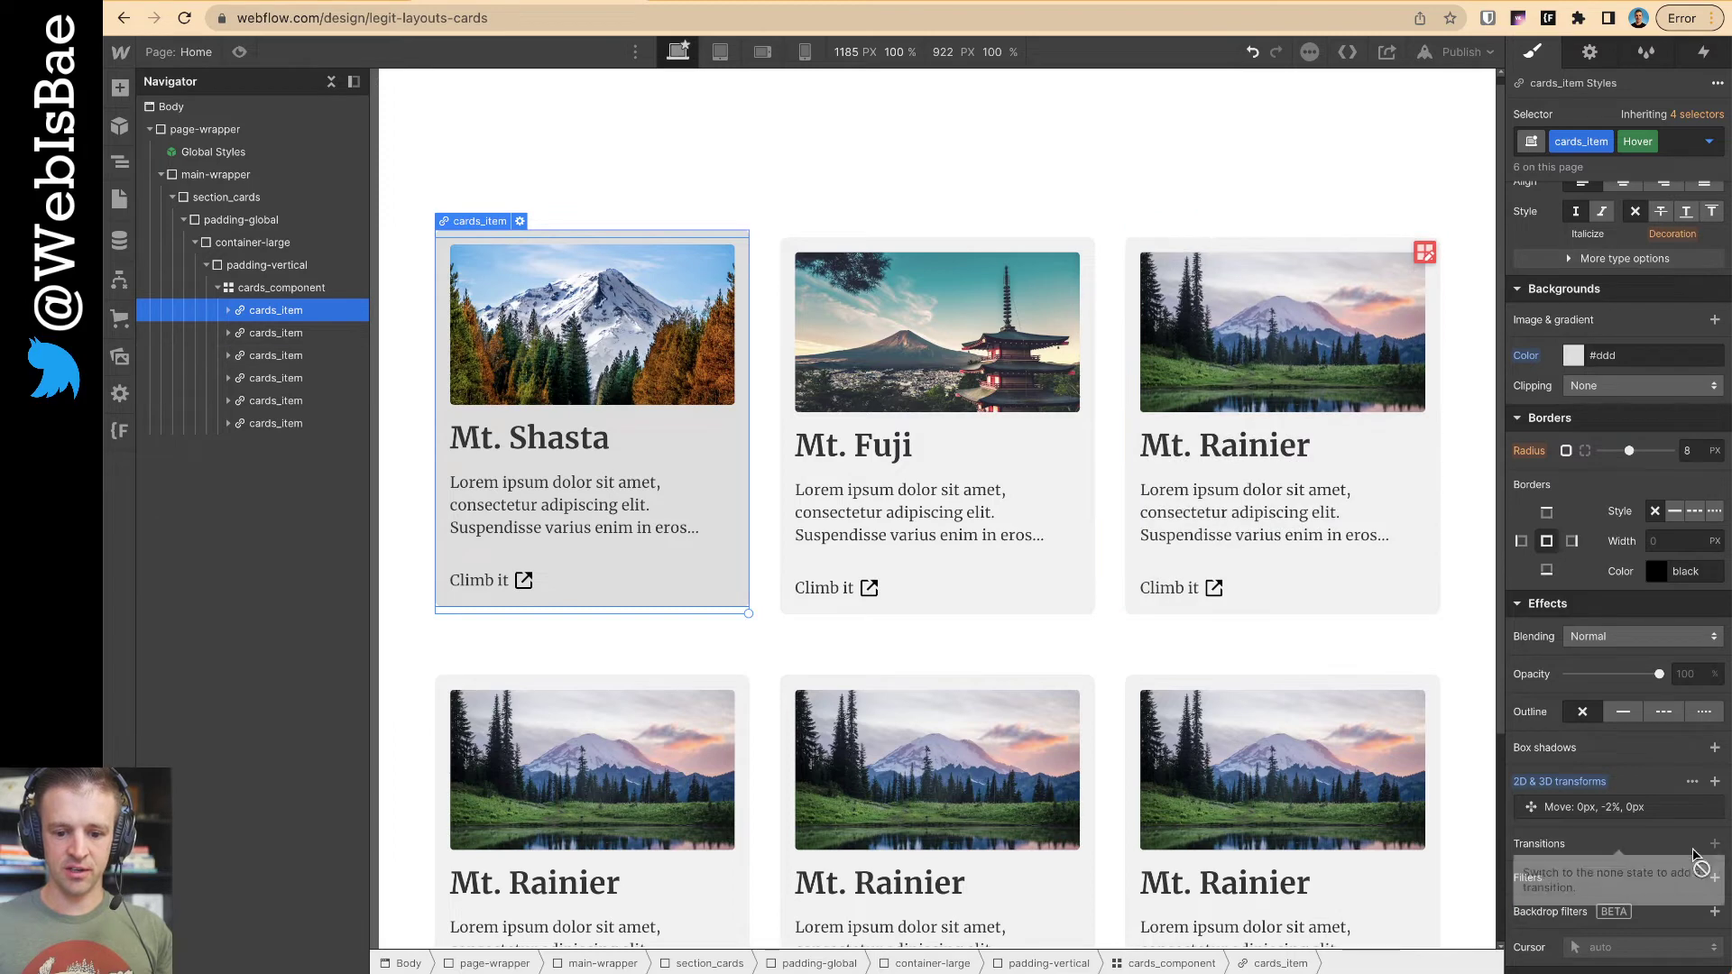
# - Add a Move transform of -2% on the Y axis to the cards_item focused state
pyautogui.click(1709, 142)
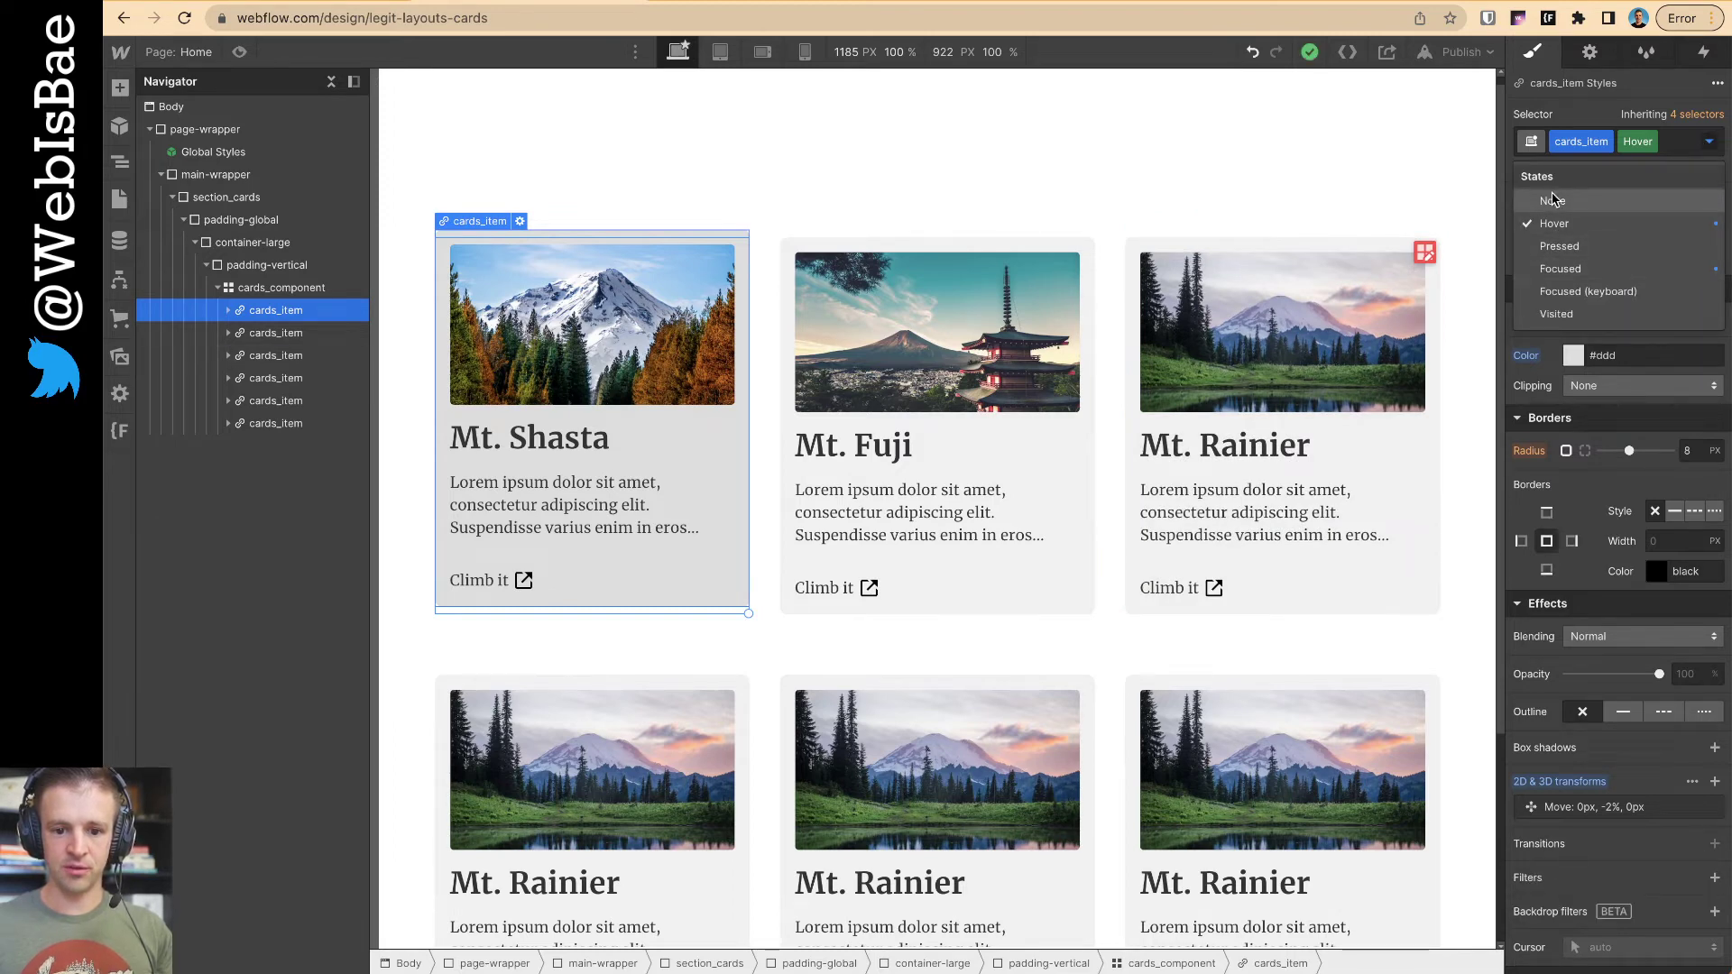
pyautogui.click(1560, 269)
pyautogui.click(1658, 805)
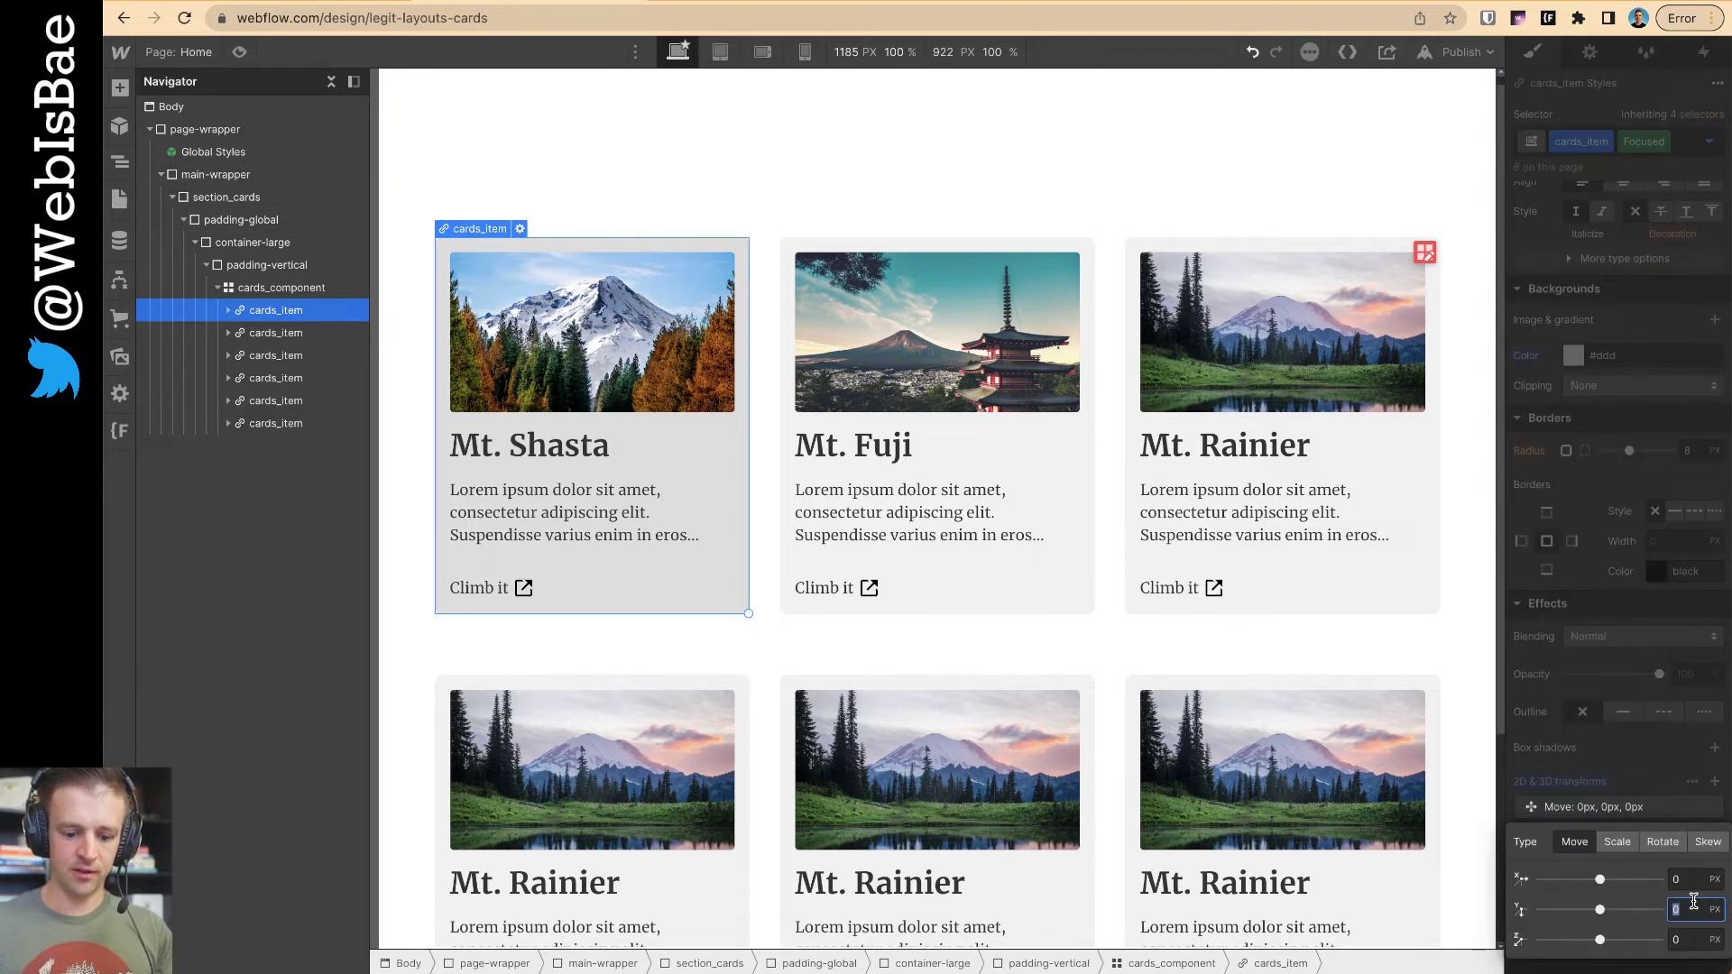
pyautogui.write('-2%')
pyautogui.click(1615, 792)
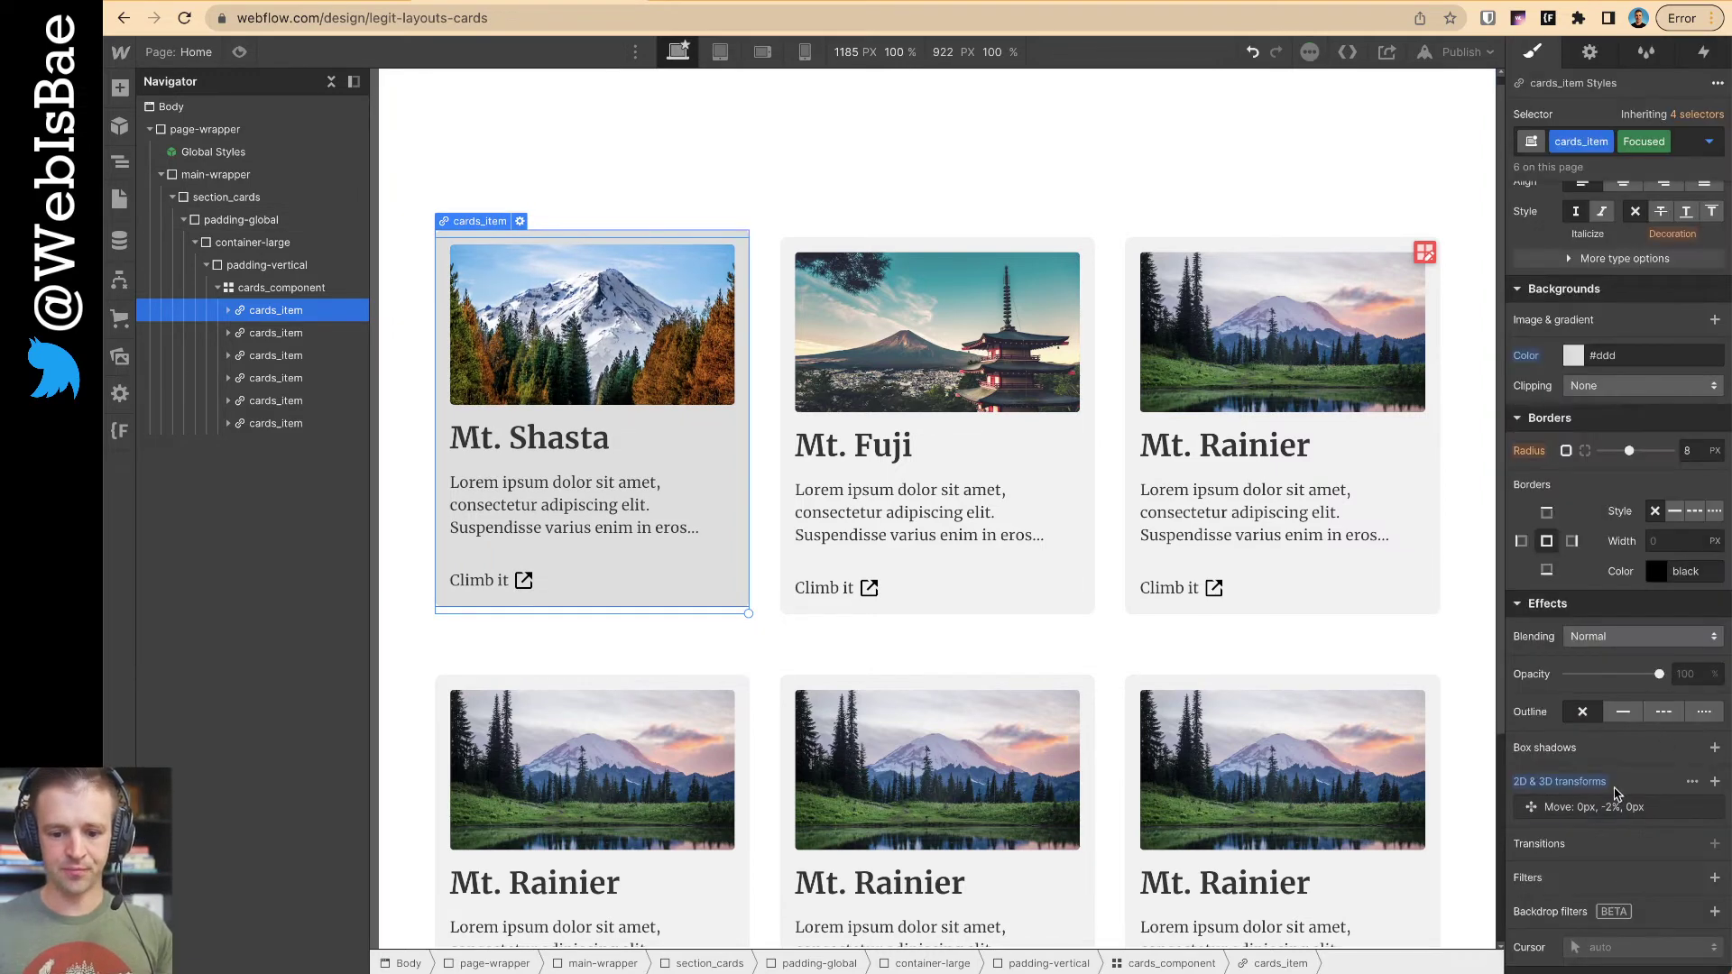
# - Add a Transform transition of 200 ms with ease easing to the cards_item base state
pyautogui.click(1708, 140)
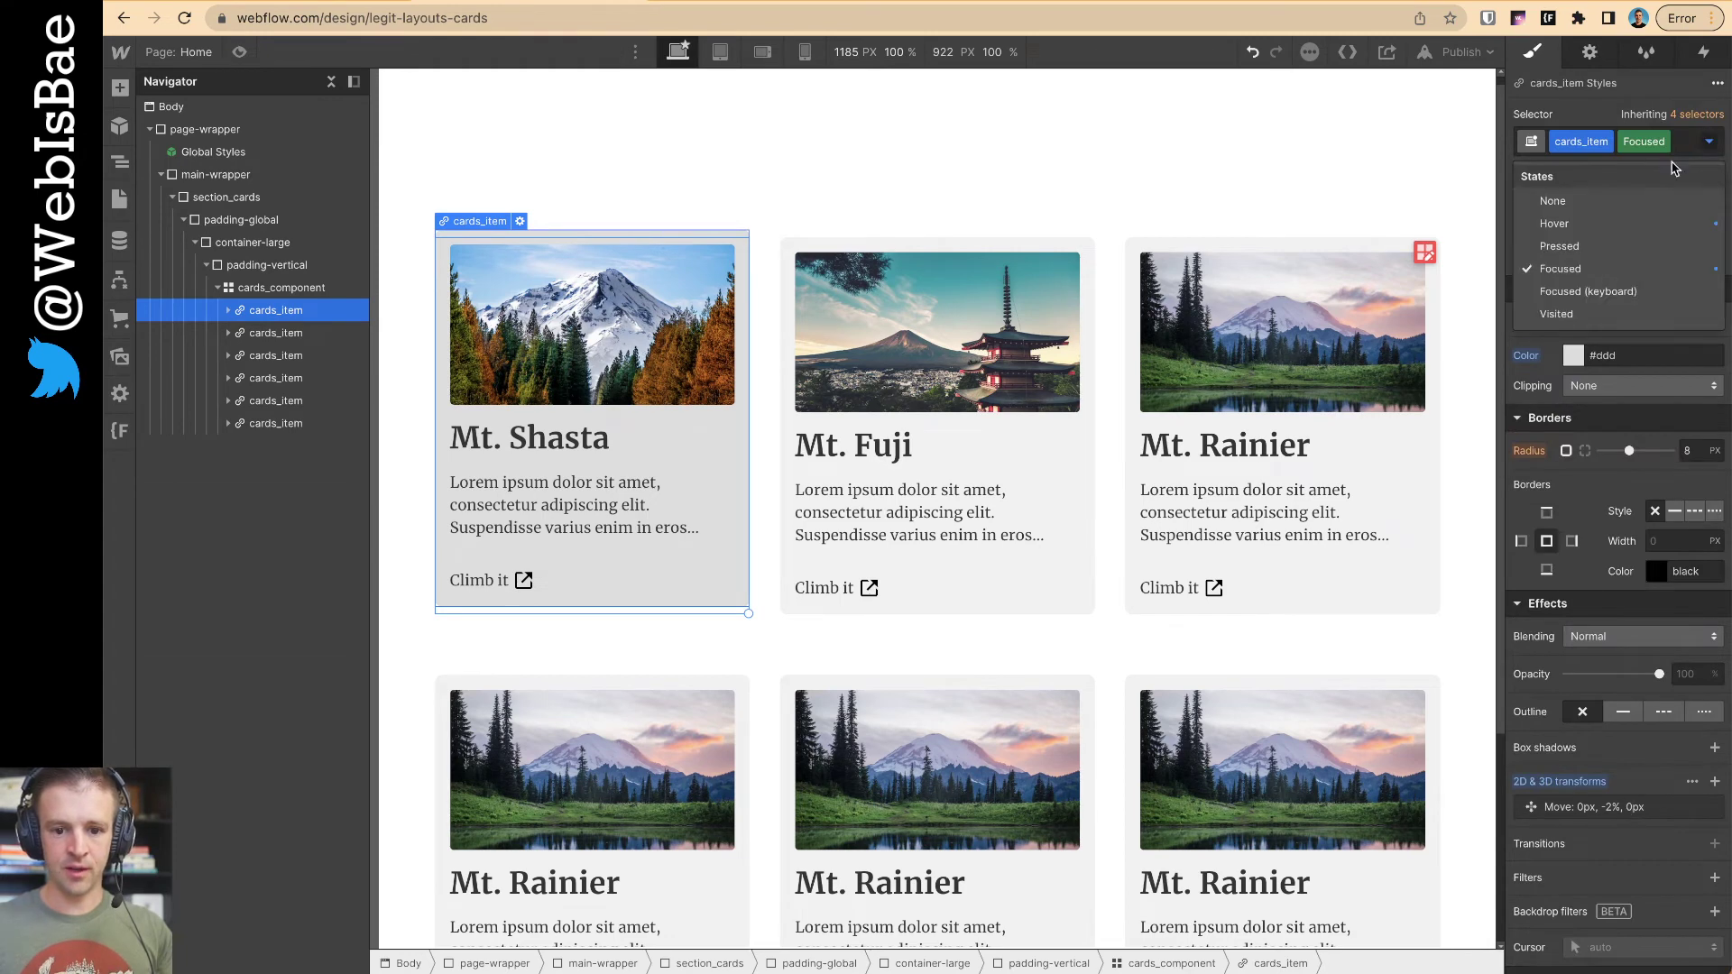
pyautogui.click(1592, 188)
pyautogui.click(1714, 819)
pyautogui.click(1586, 882)
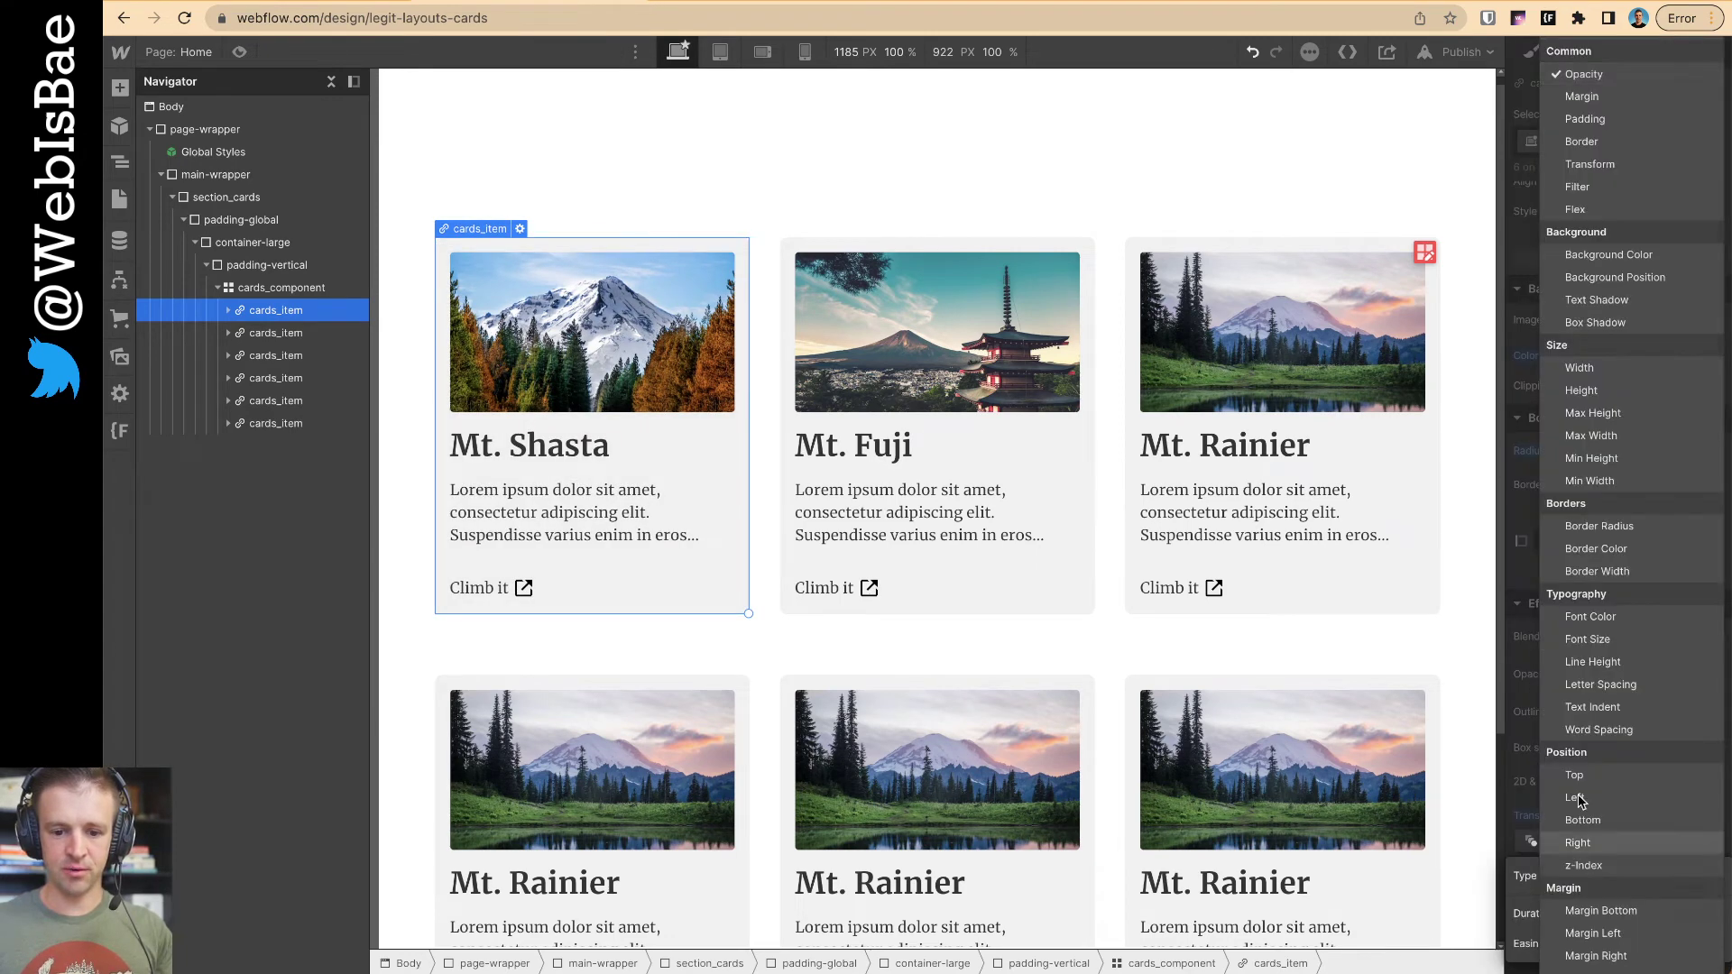
pyautogui.click(1593, 165)
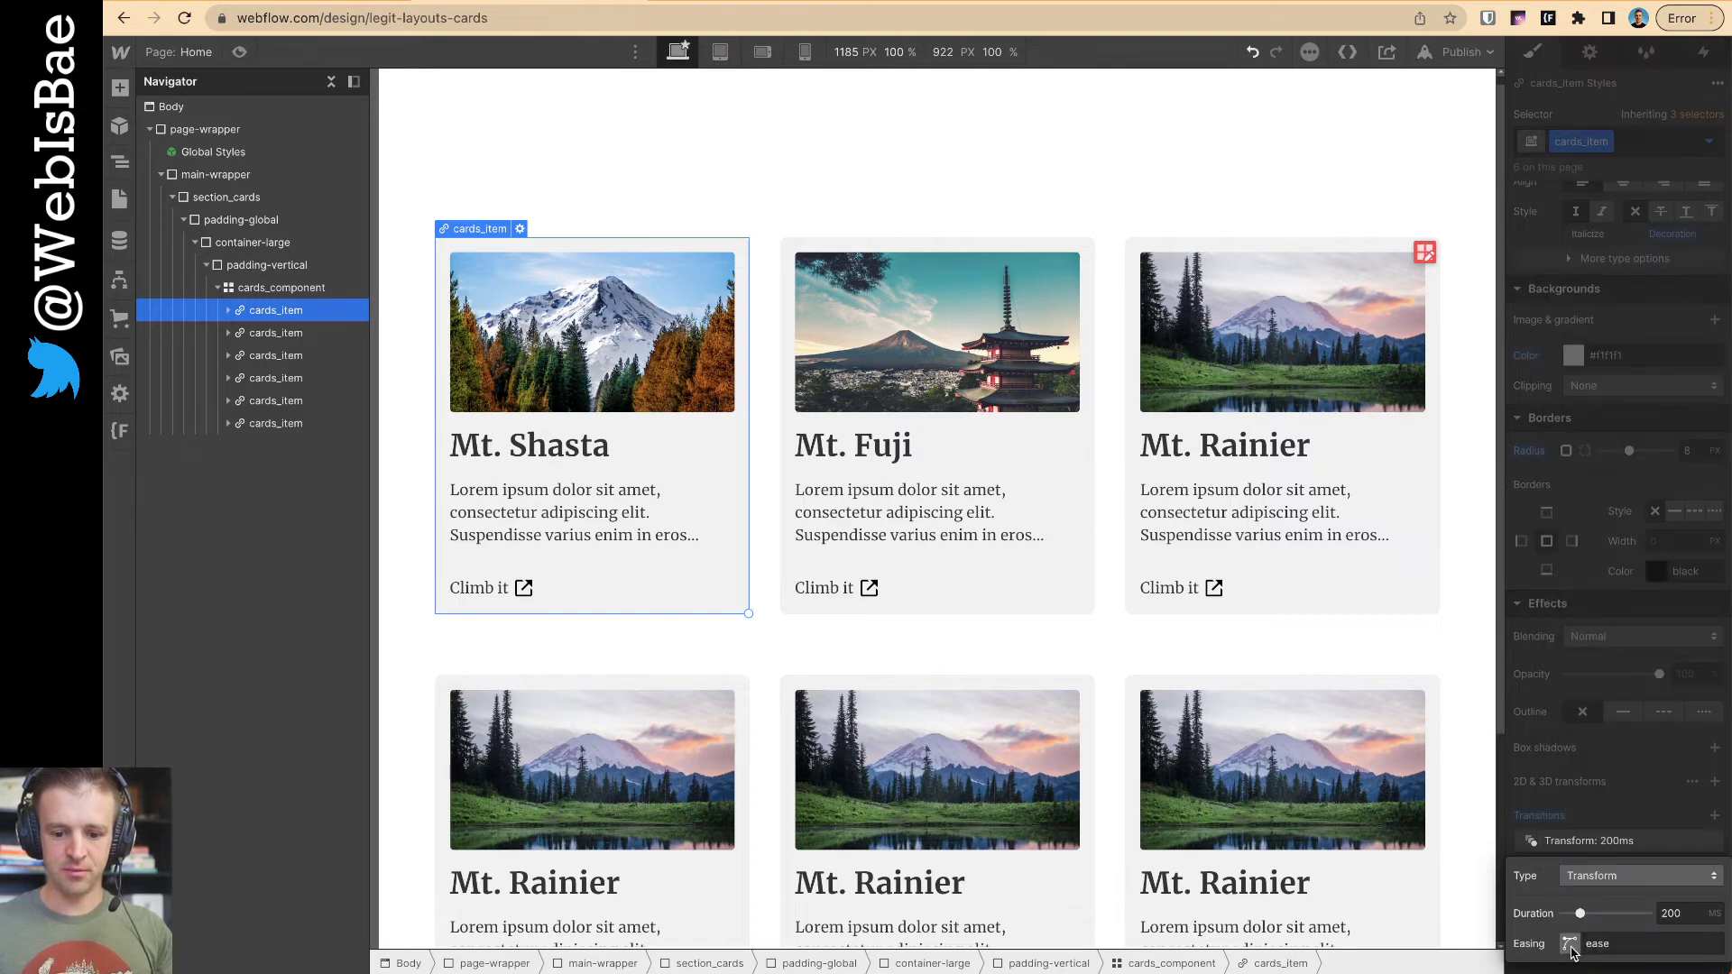
pyautogui.click(1570, 944)
pyautogui.click(1597, 683)
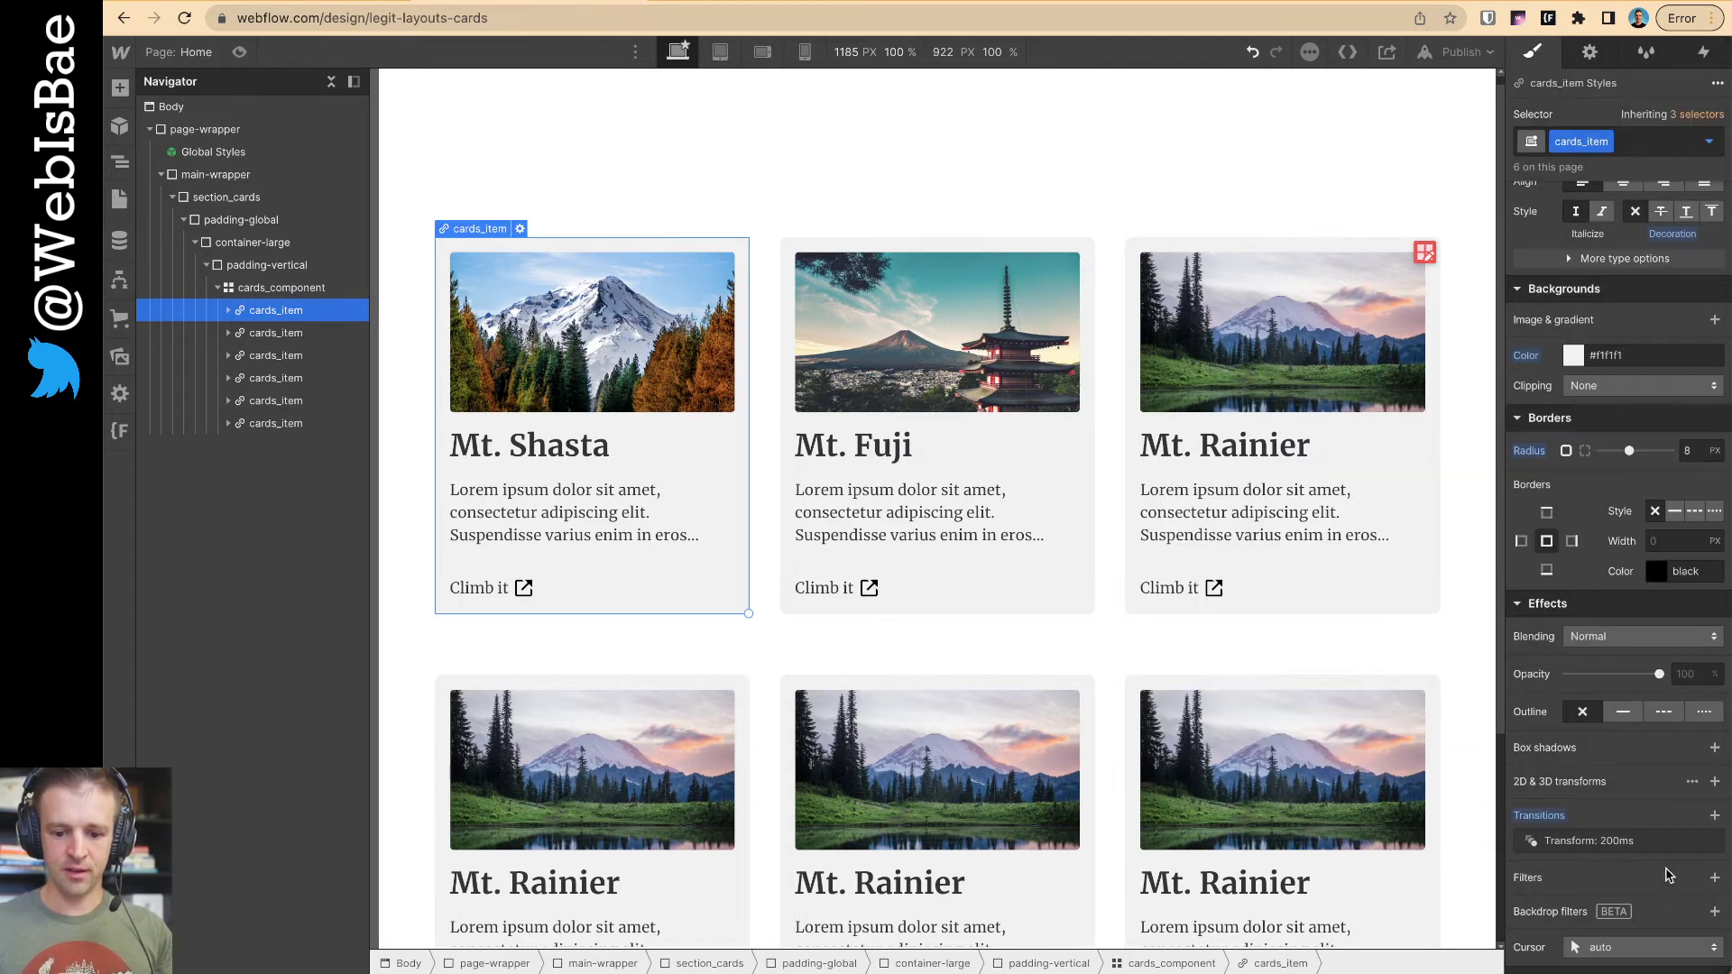
# - Add a Background Color transition of 200 ms with ease easing to cards_item
pyautogui.click(1715, 817)
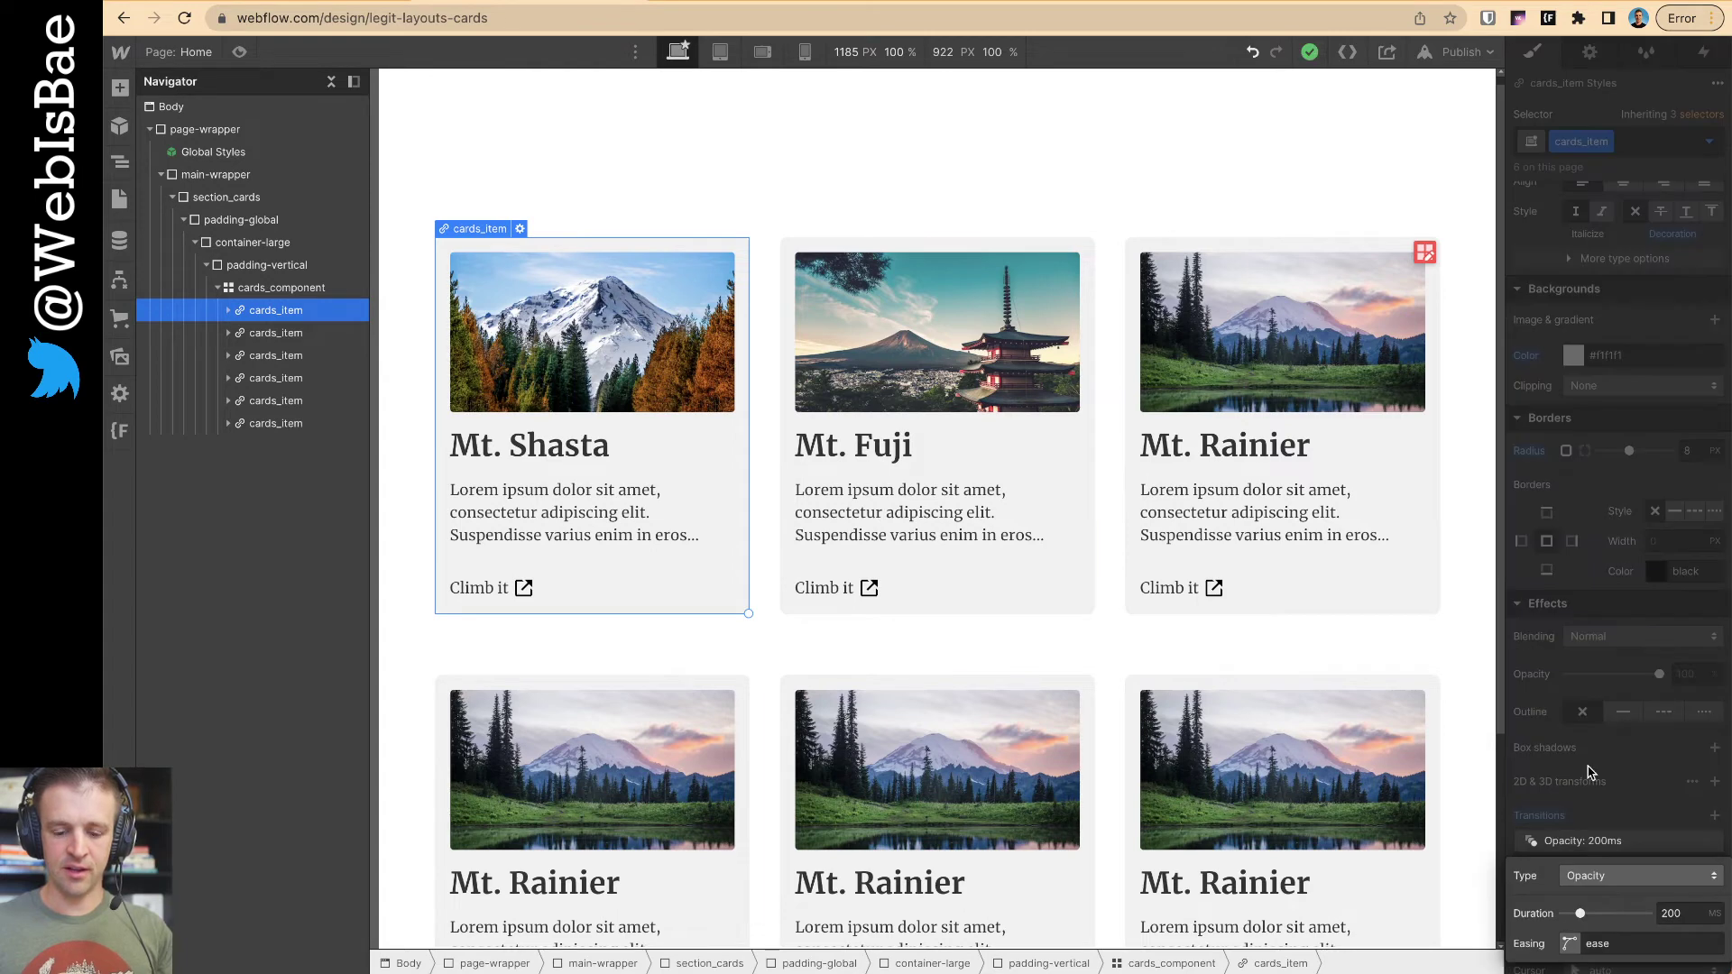
pyautogui.click(1619, 876)
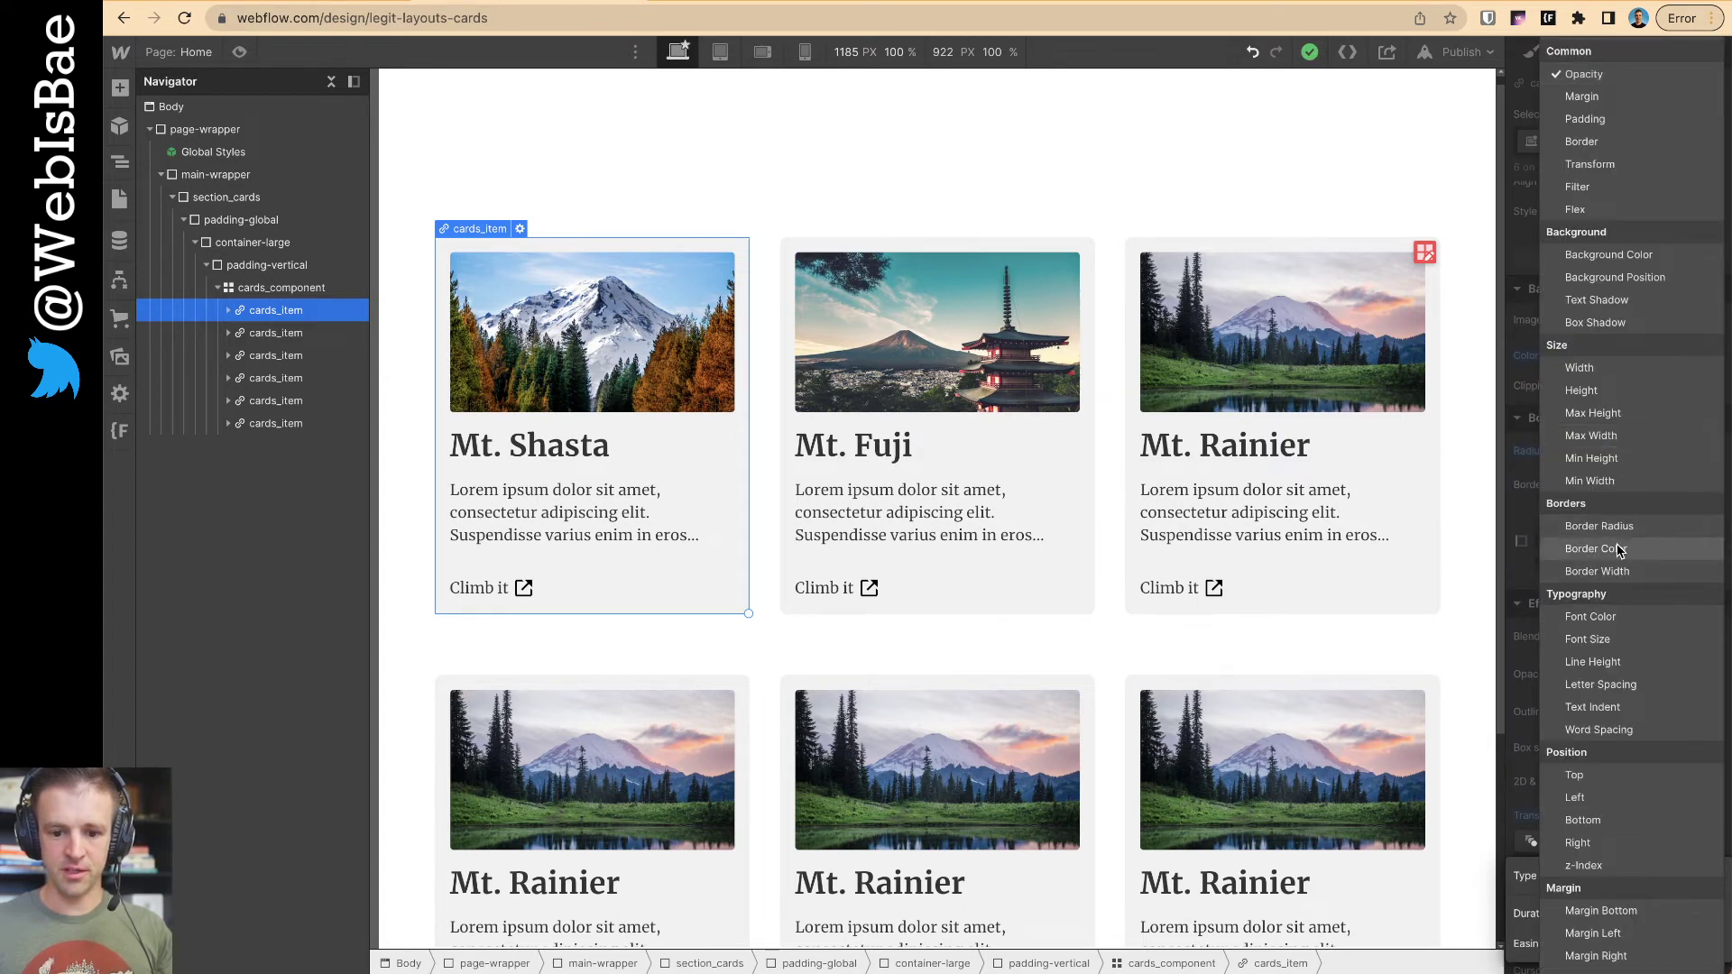
pyautogui.scroll(-1, 1635, 577)
pyautogui.scroll(1, 1633, 650)
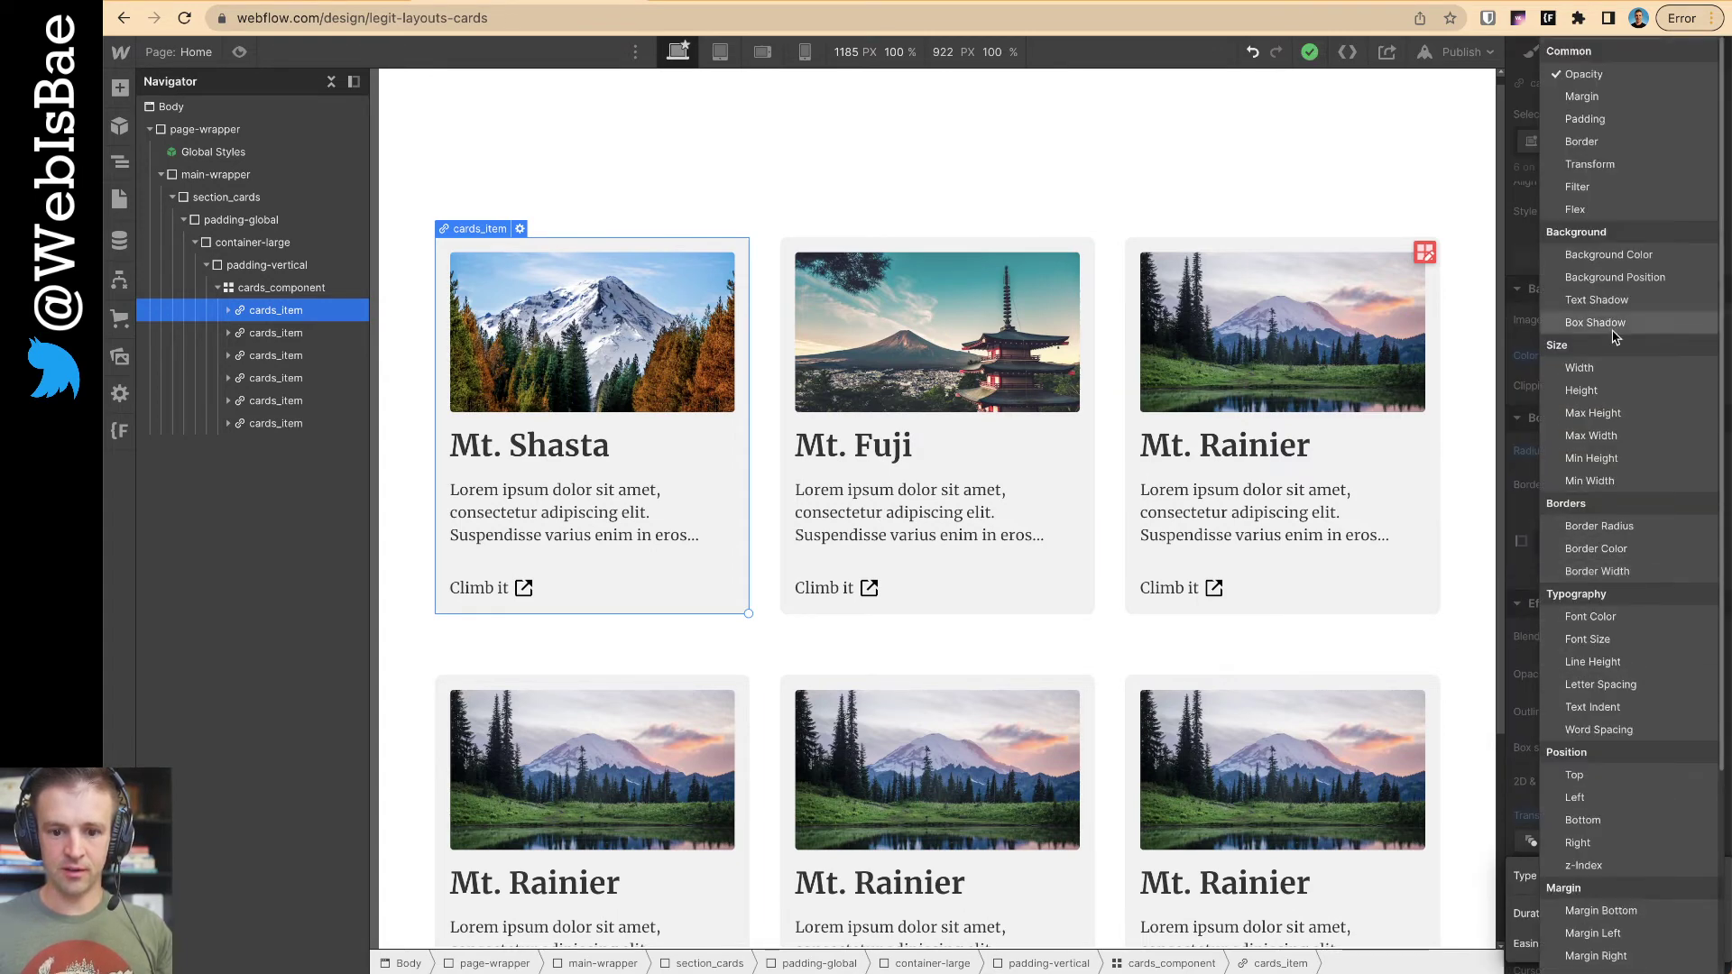
pyautogui.click(1609, 255)
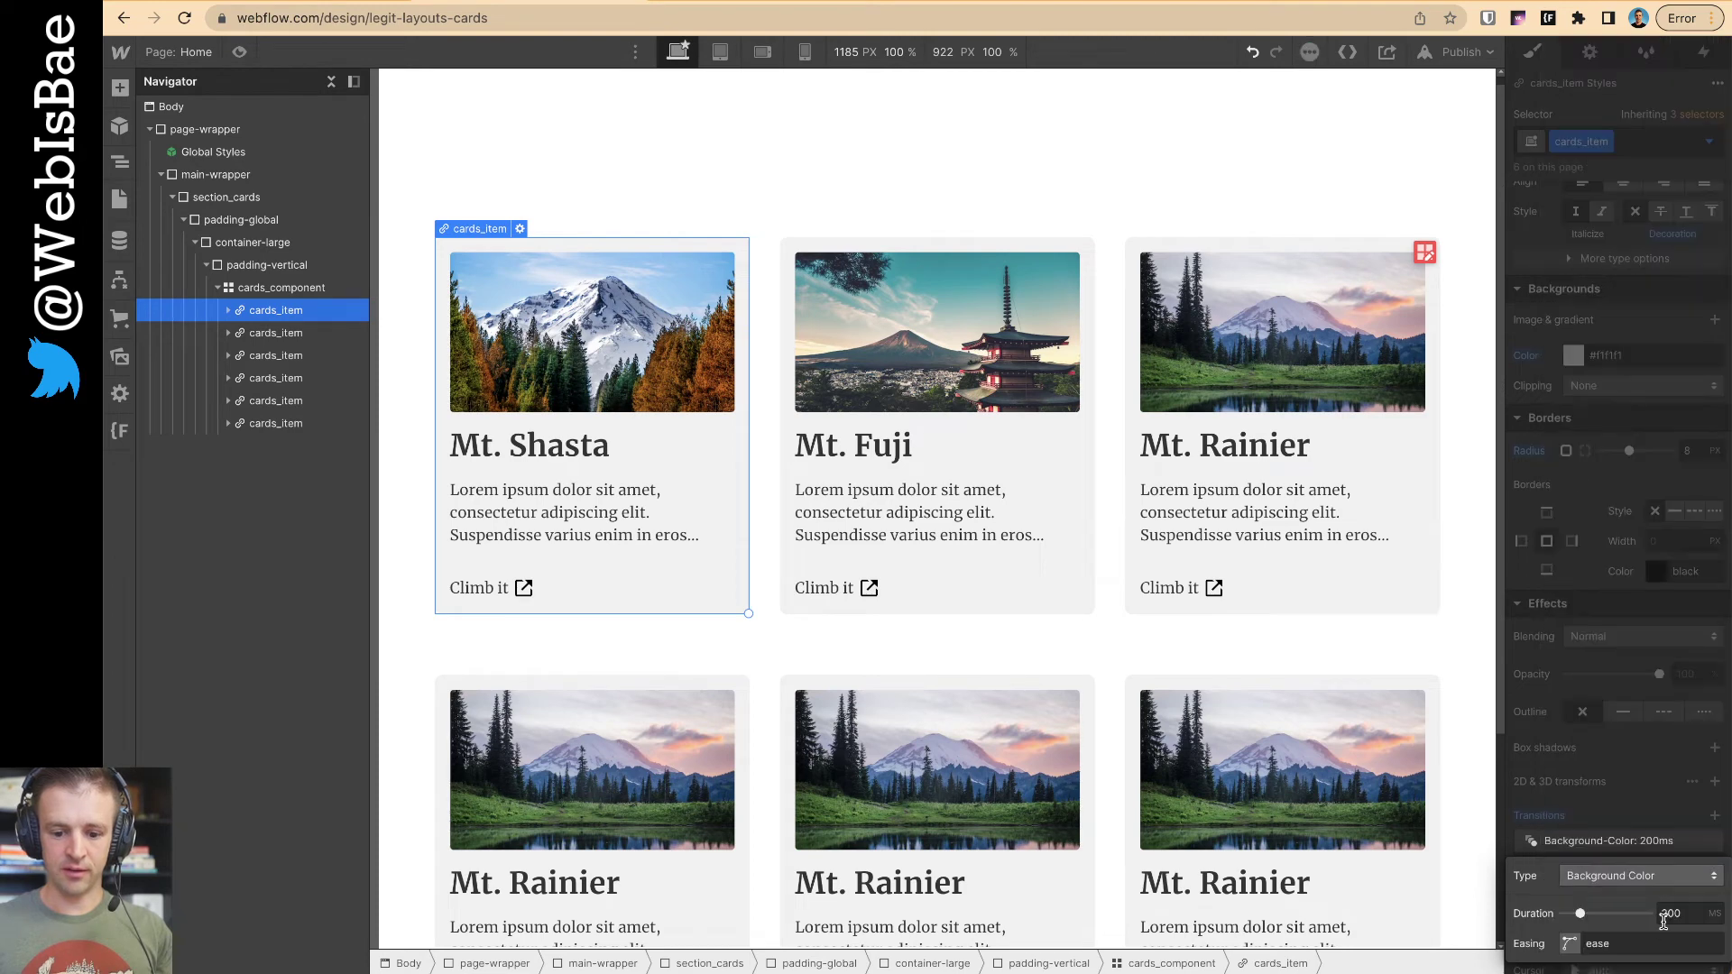
pyautogui.click(1640, 742)
# - Preview the page and move keyboard focus back and forth through the cards to check the animated hover and focused states
pyautogui.click(240, 51)
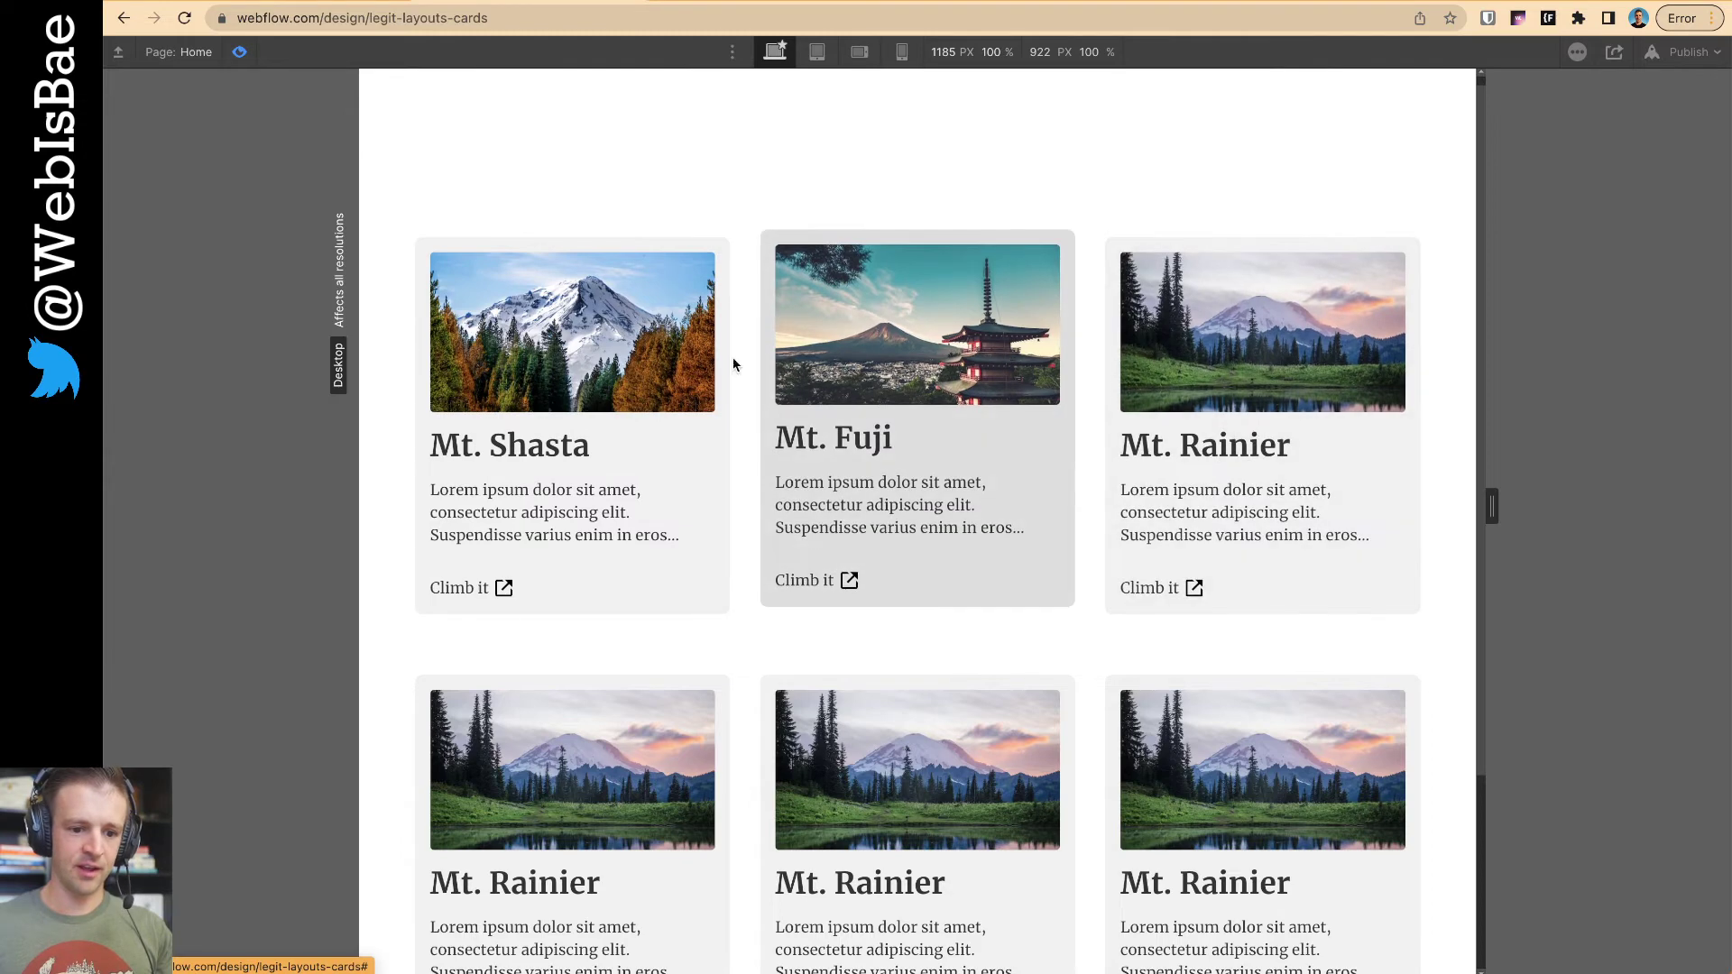
pyautogui.press('Tab')
pyautogui.press('Tab')
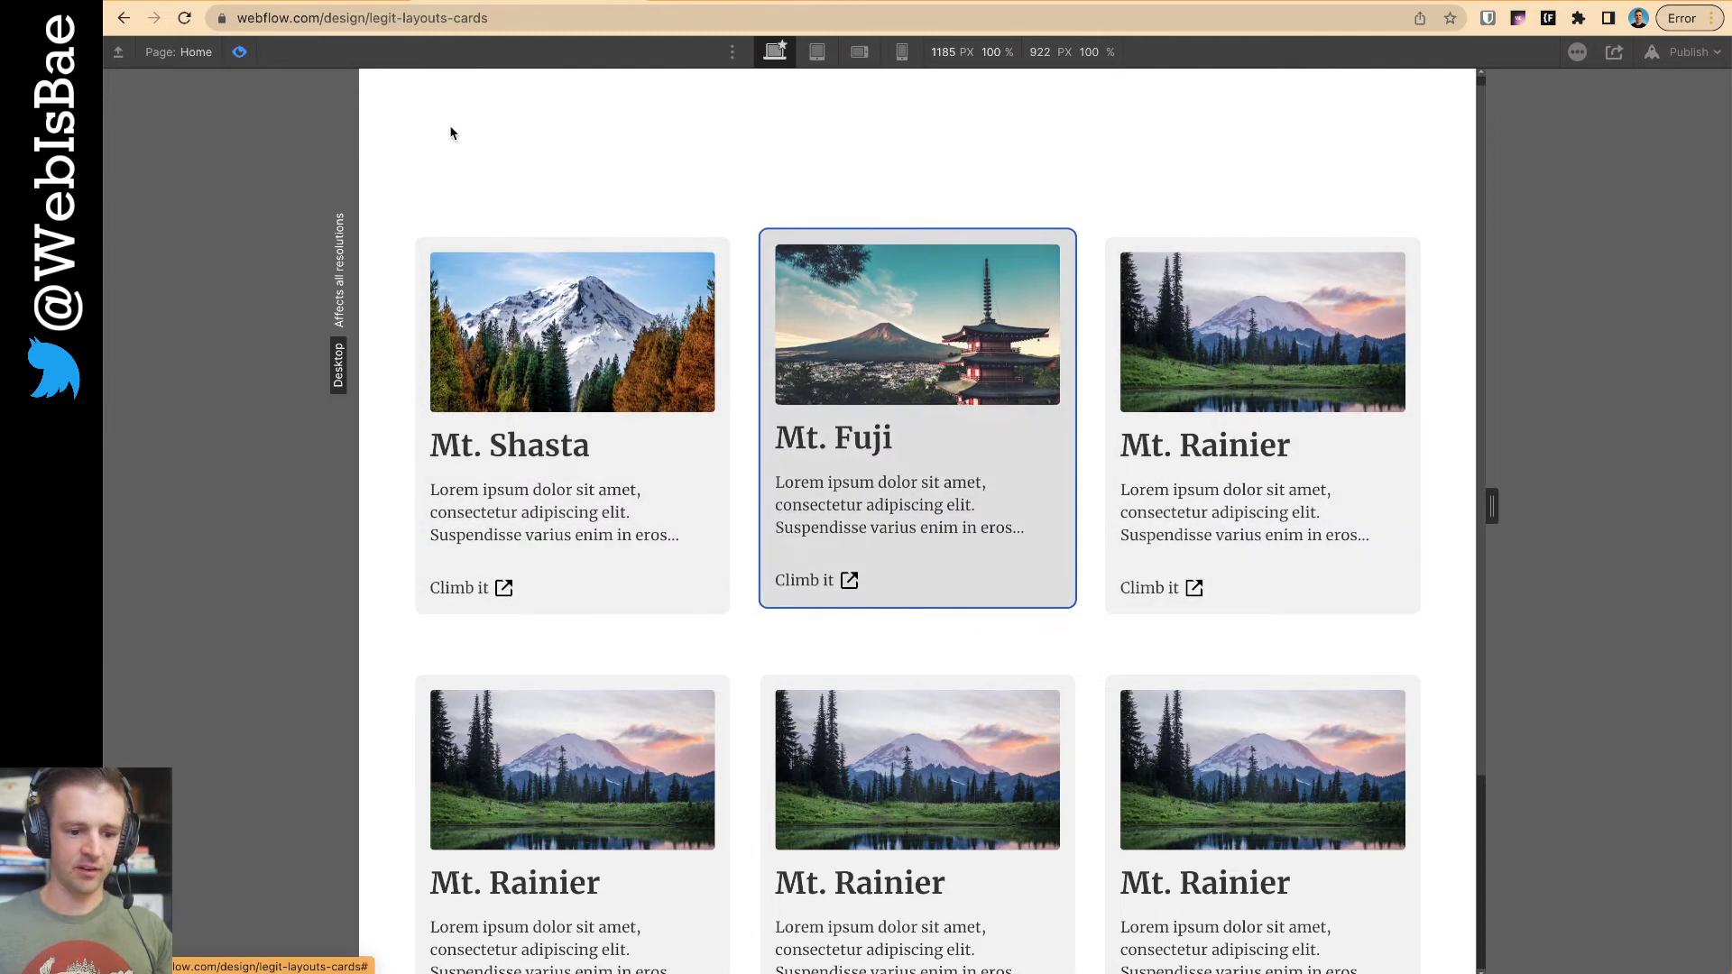
pyautogui.press('Tab')
pyautogui.hotkey('shift', 'Tab')
pyautogui.hotkey('shift', 'Tab')
pyautogui.click(239, 51)
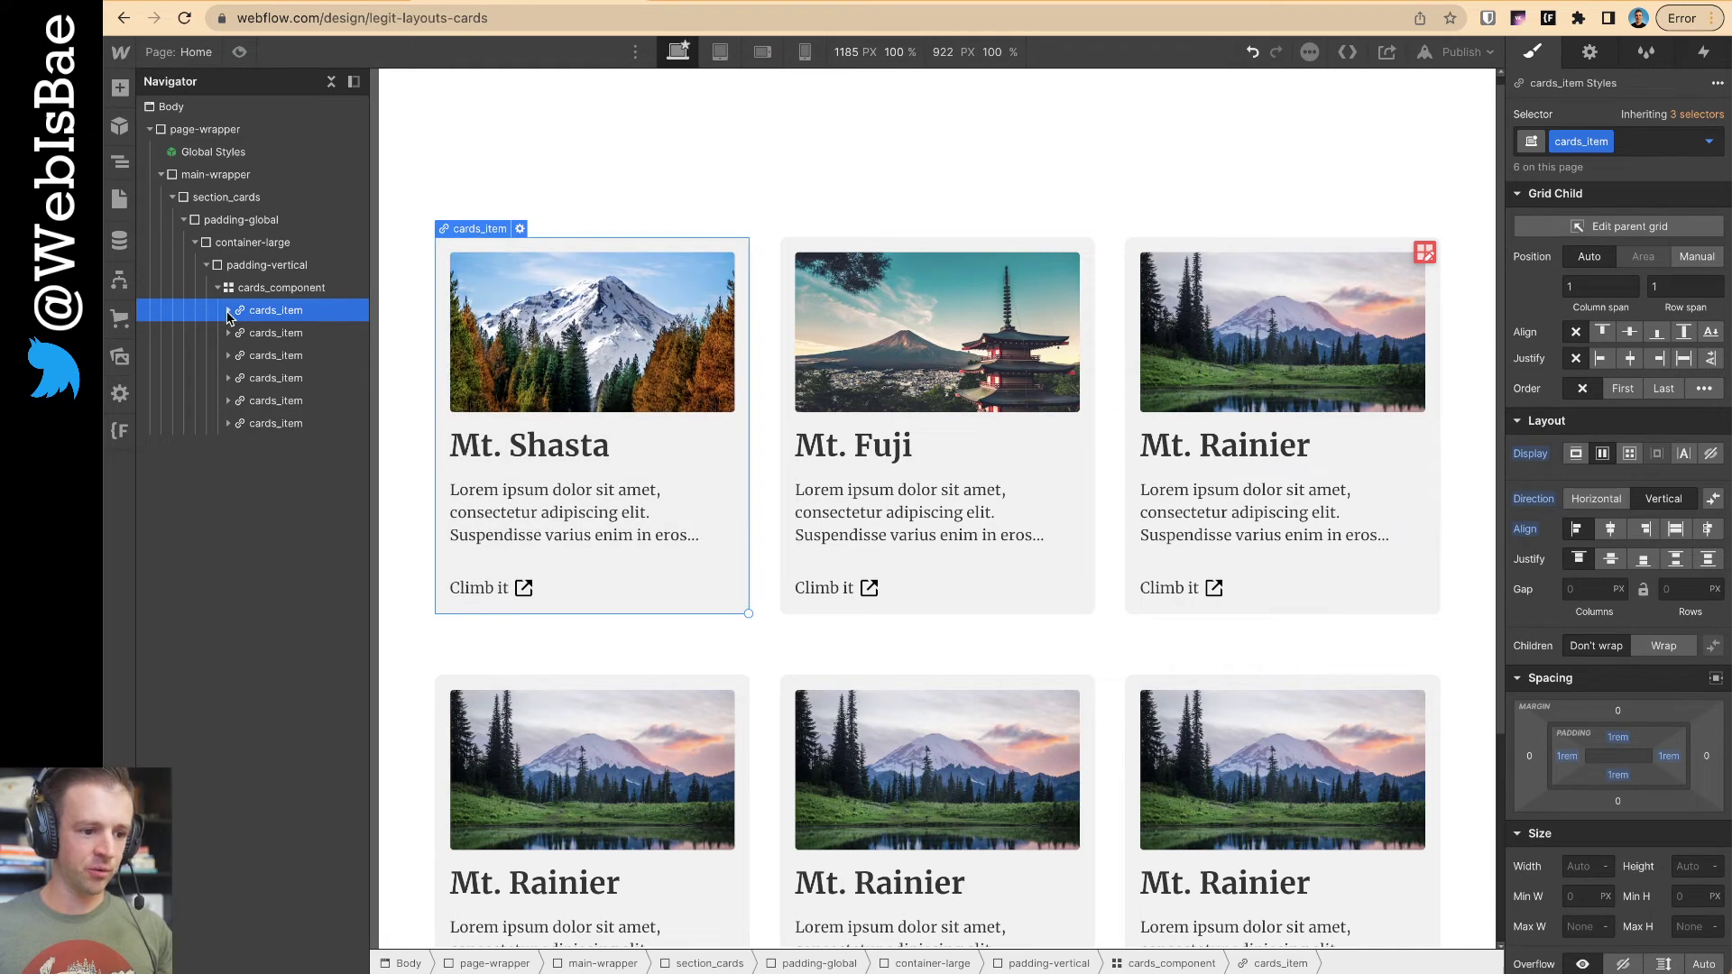
# - Add a Mouse hover trigger to the first cards_item, with Start an animation as its on-hover action
pyautogui.click(1707, 143)
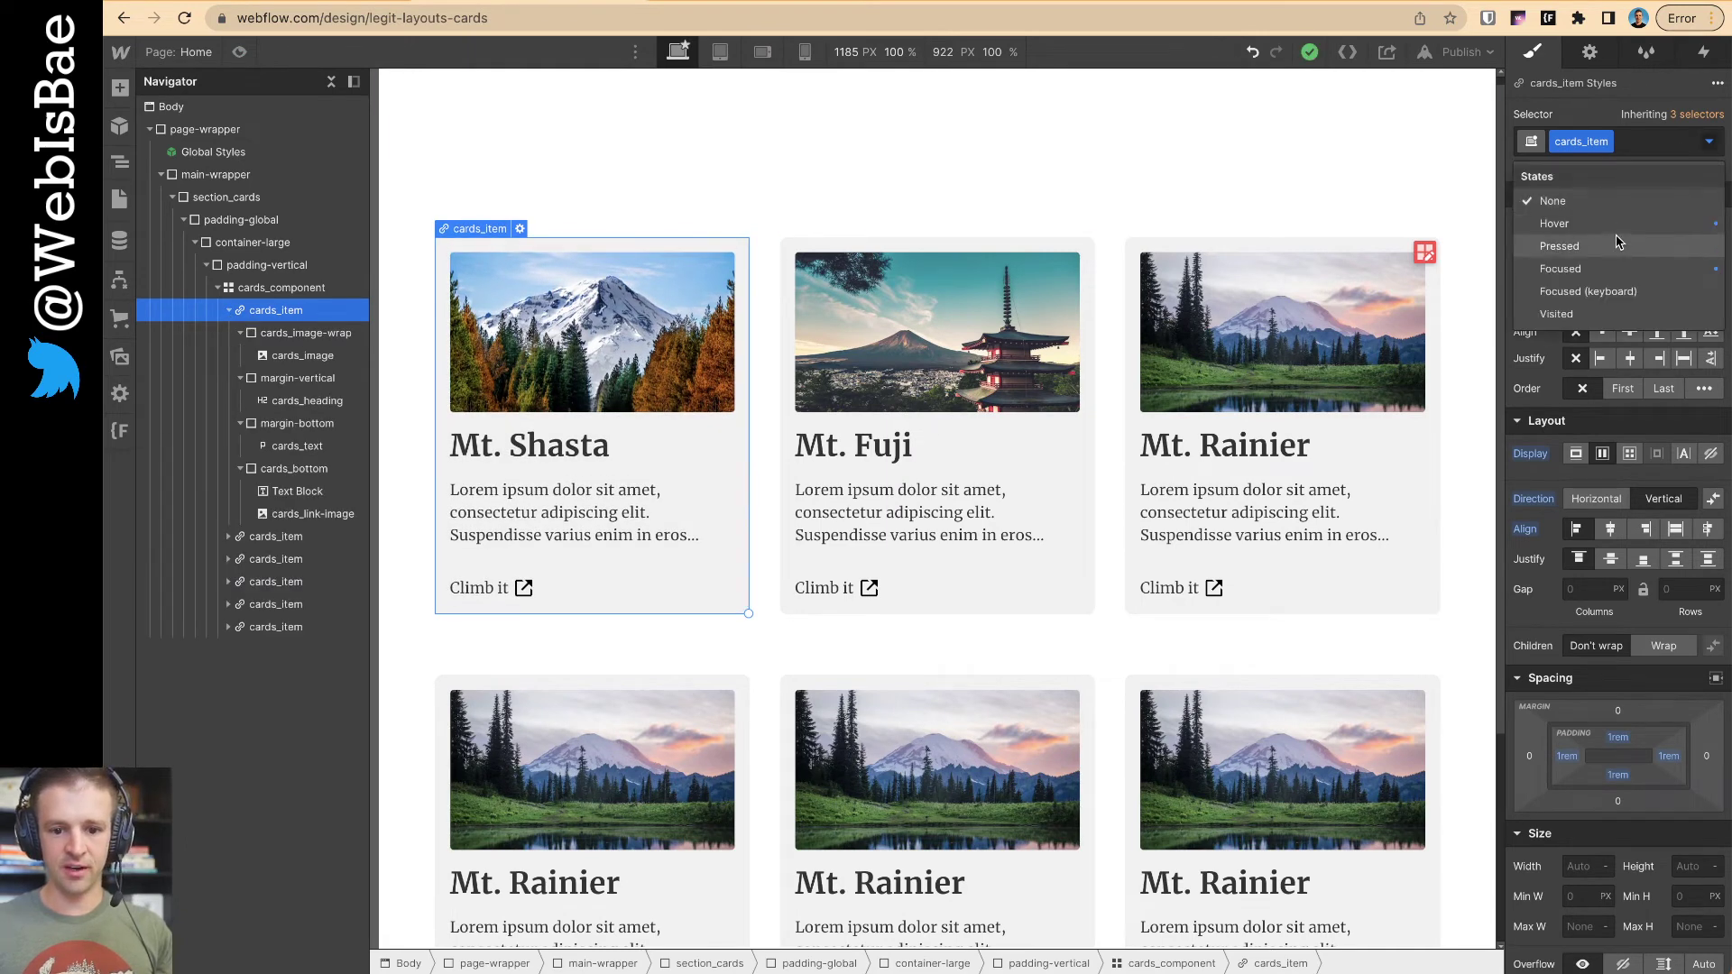
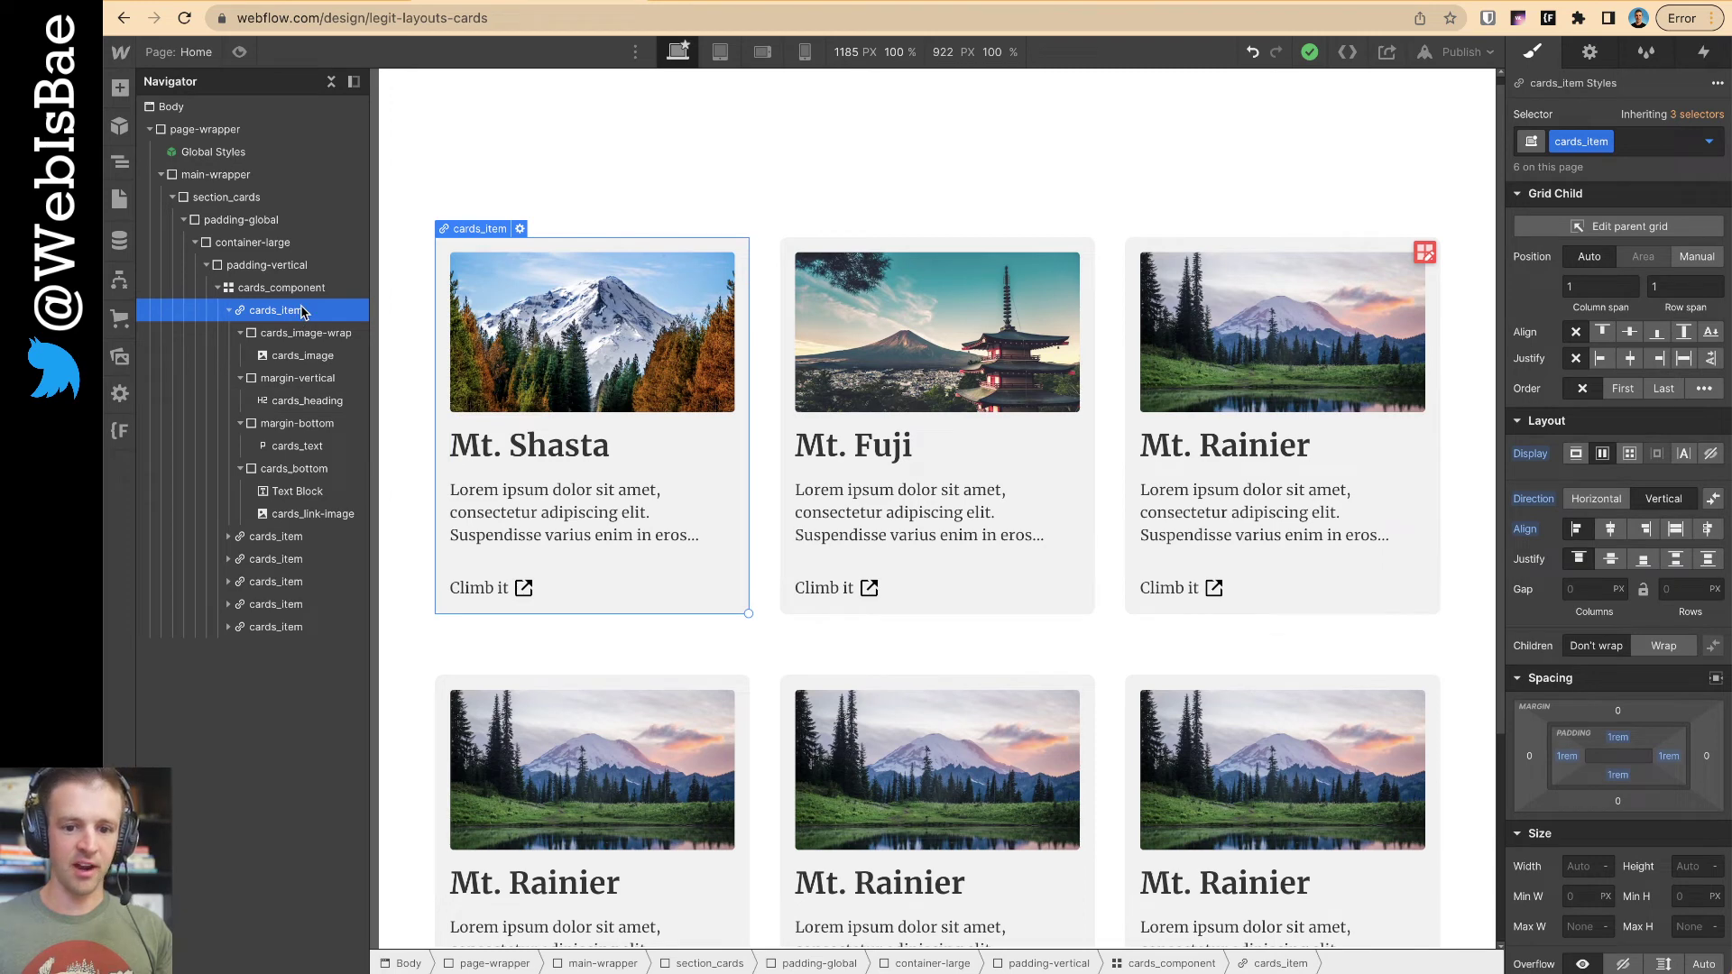
pyautogui.click(1704, 53)
pyautogui.click(1719, 113)
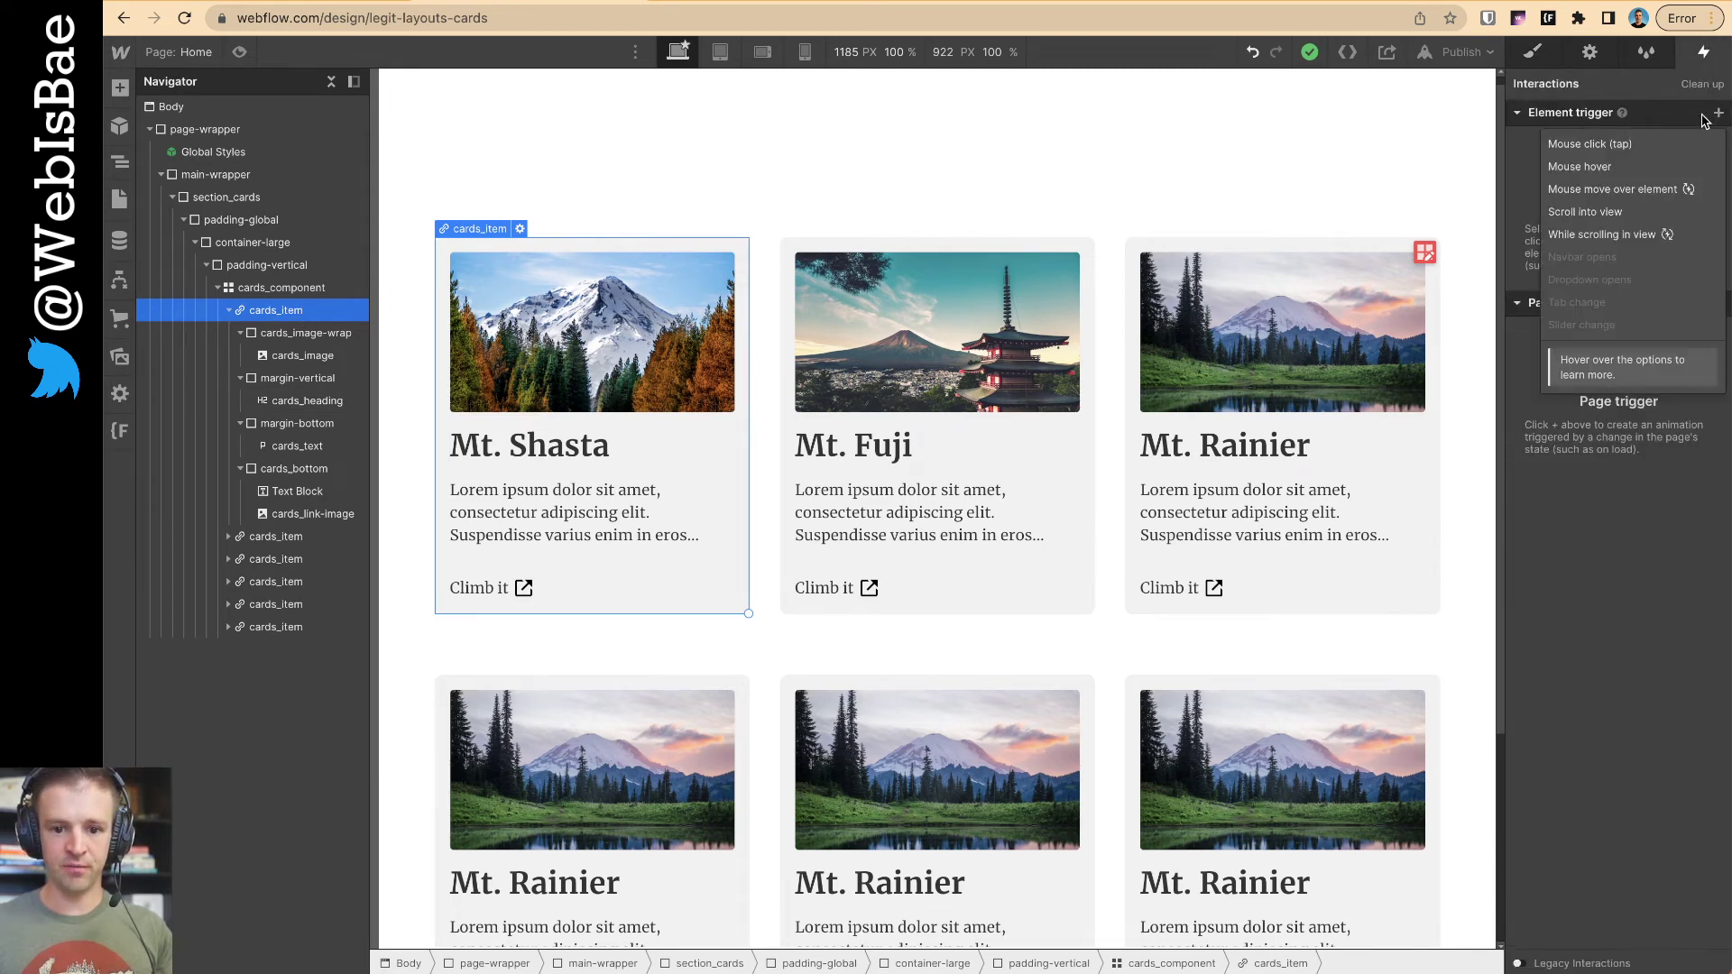
pyautogui.click(1590, 167)
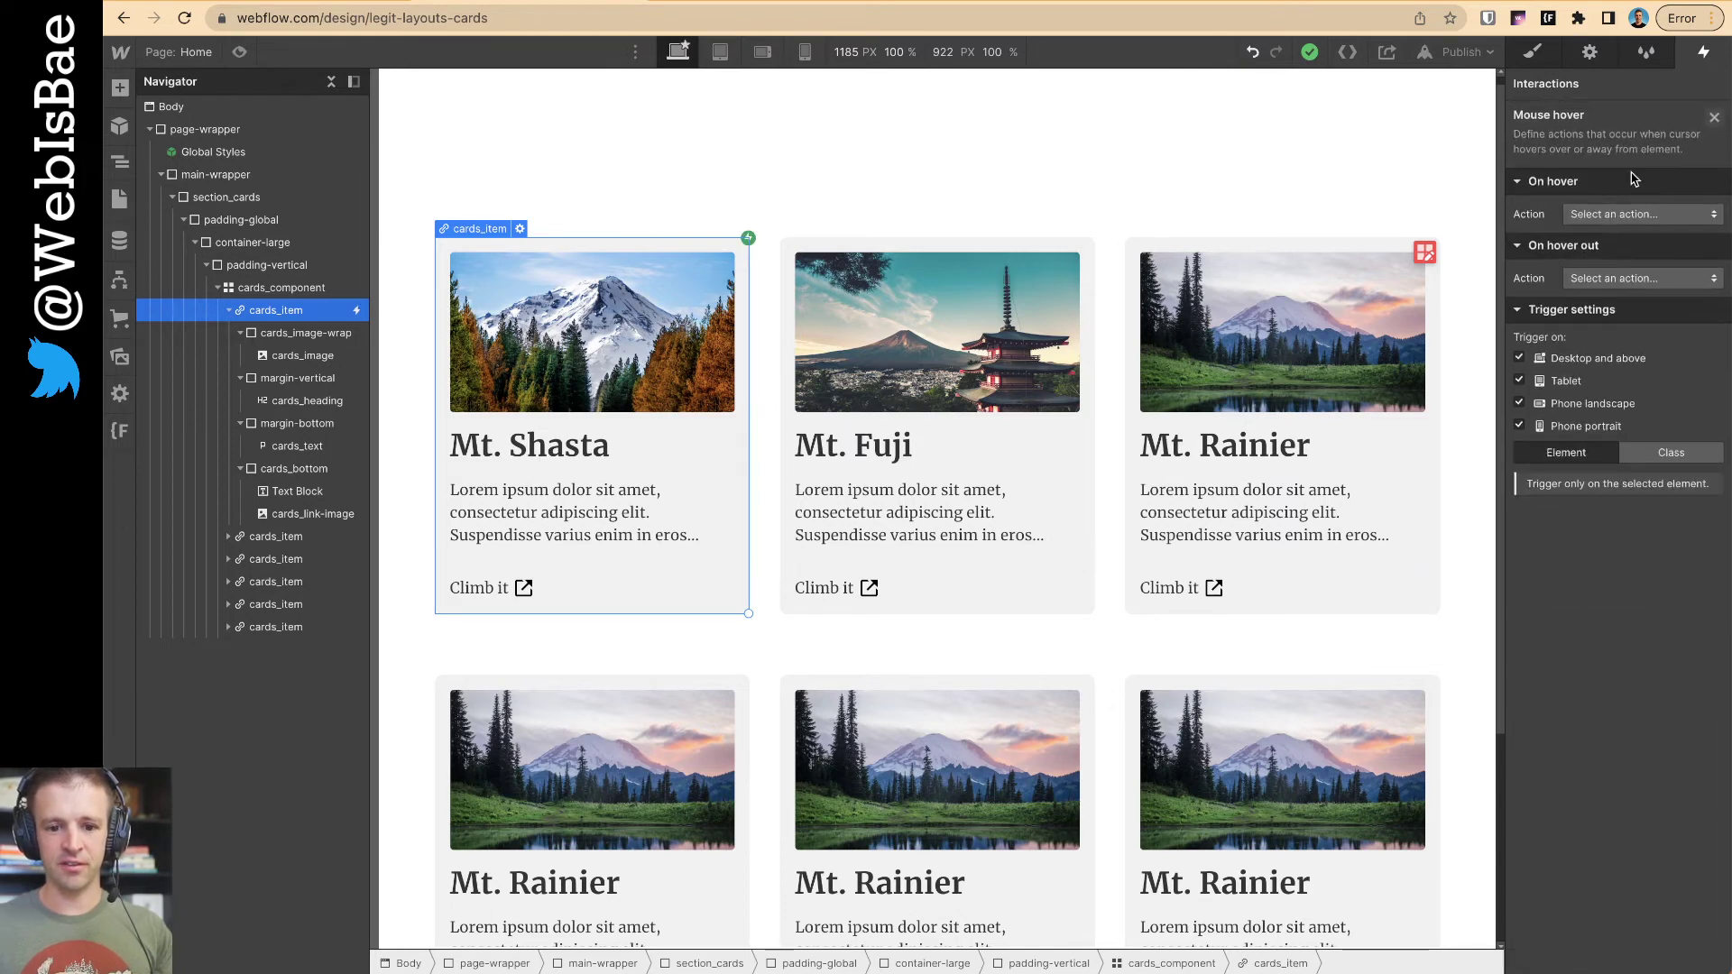
pyautogui.click(1610, 215)
pyautogui.click(1604, 261)
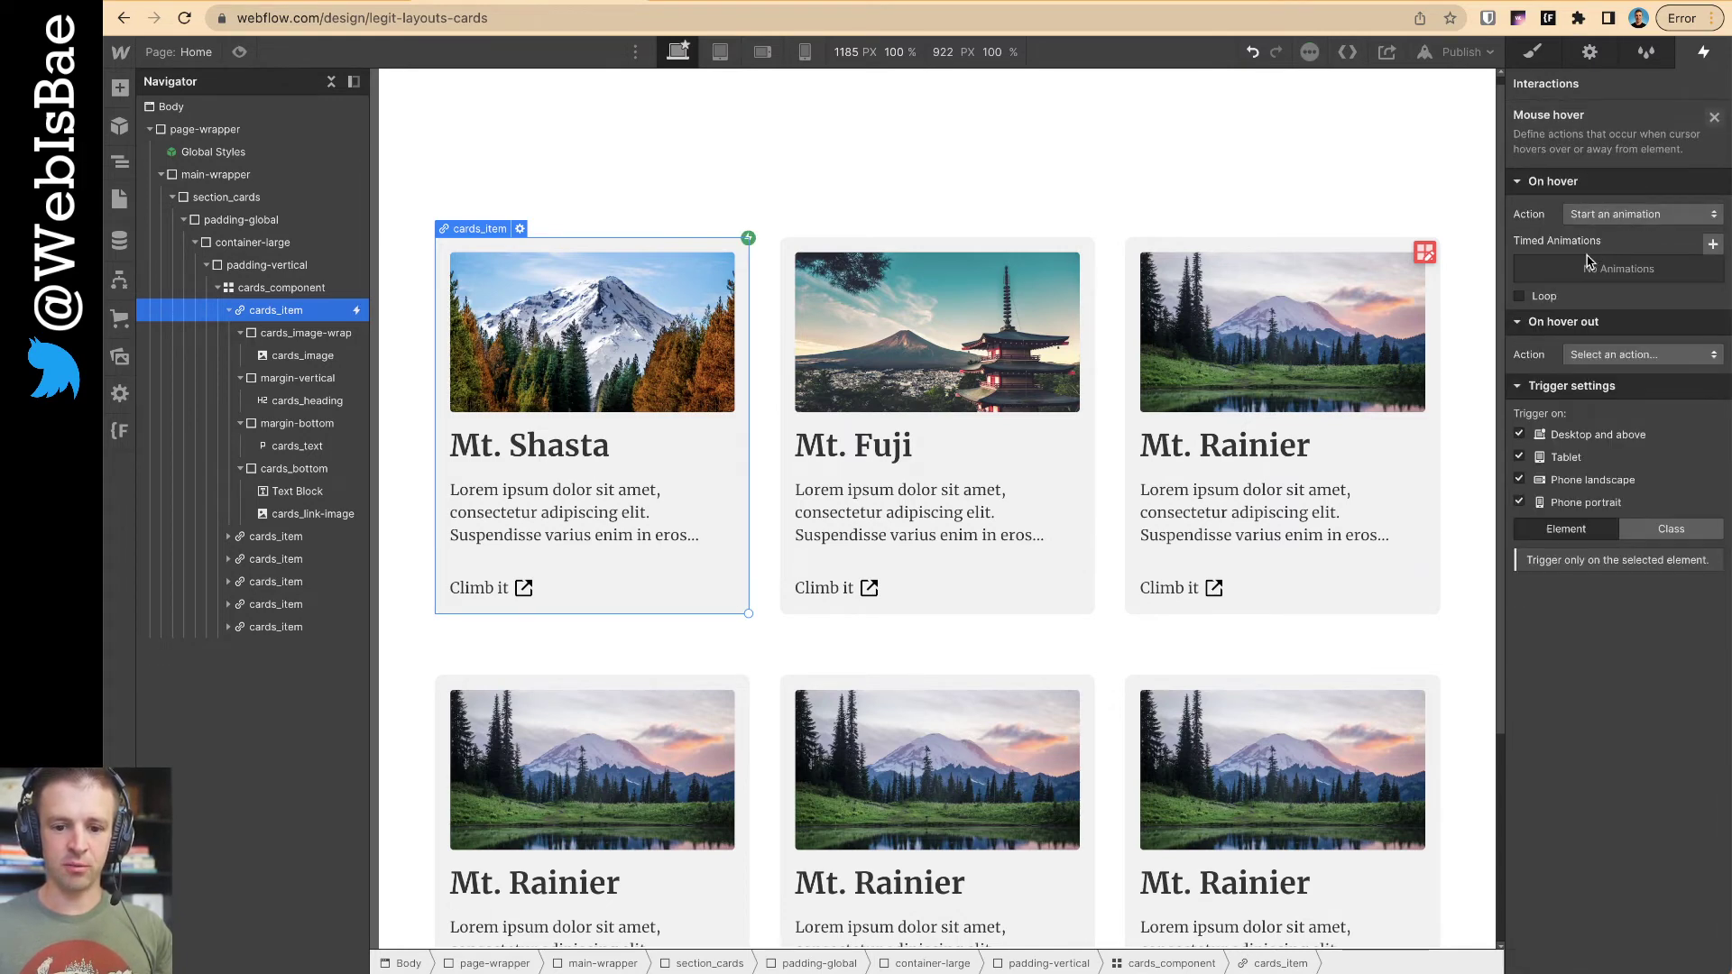
# - Create a timed animation named cards_hover-in for the on-hover action
pyautogui.click(1713, 245)
pyautogui.write('ca')
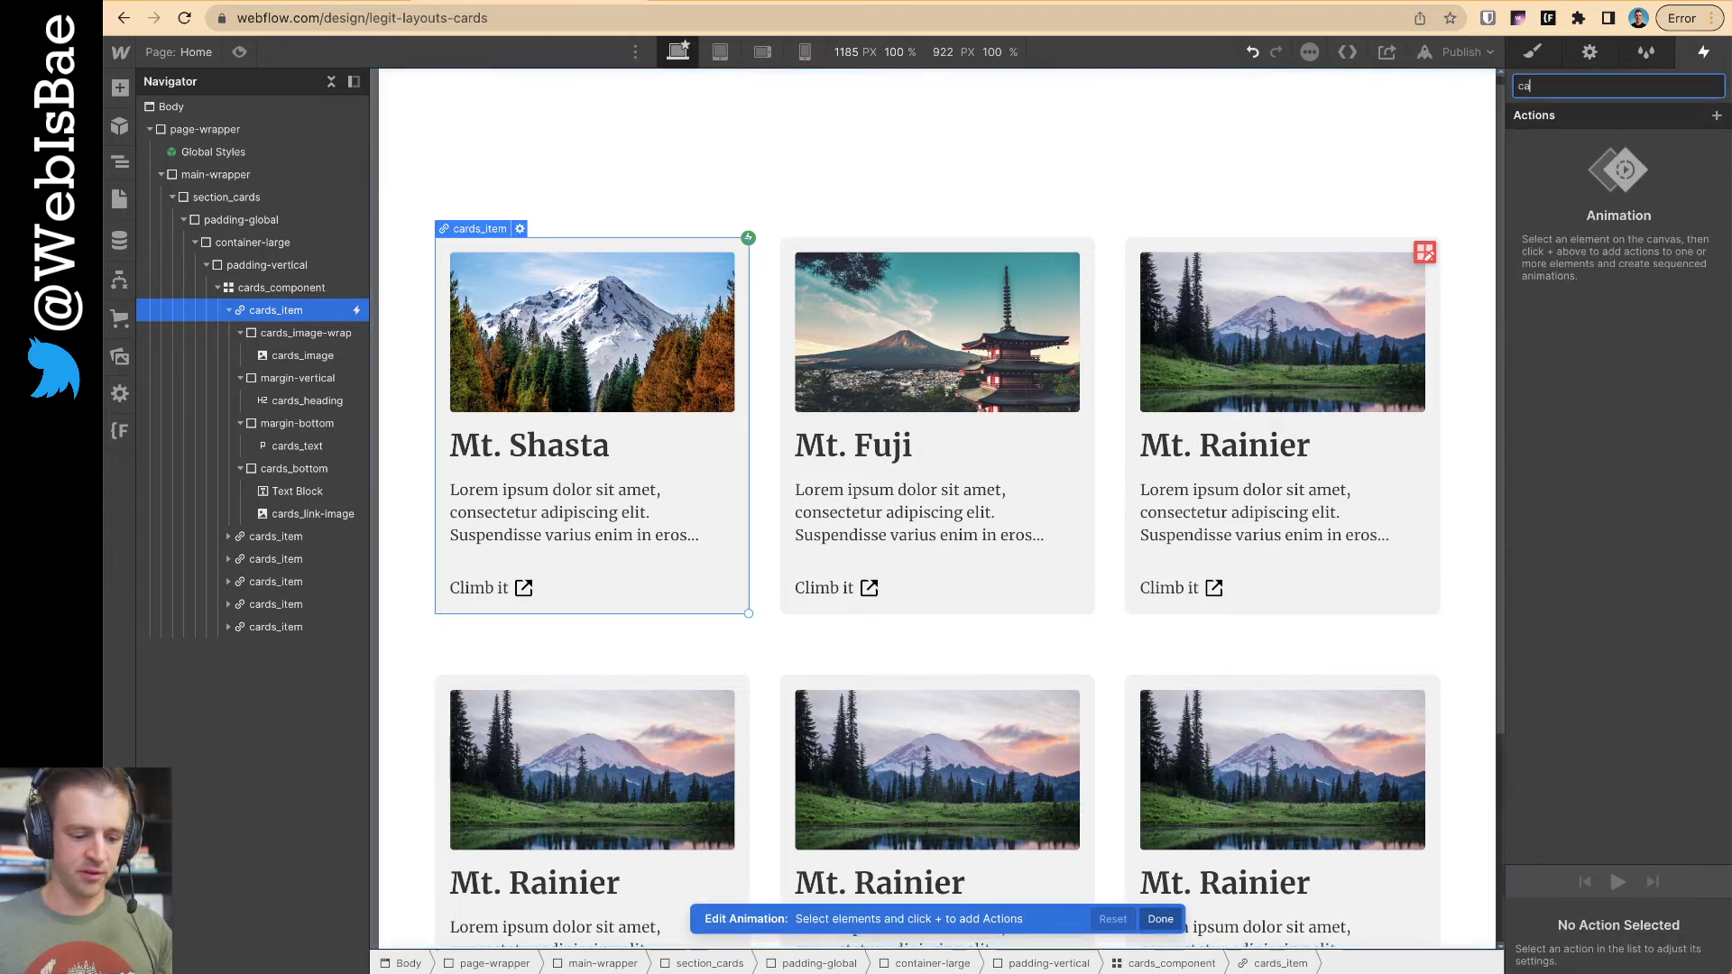
pyautogui.write('rds_hover-i')
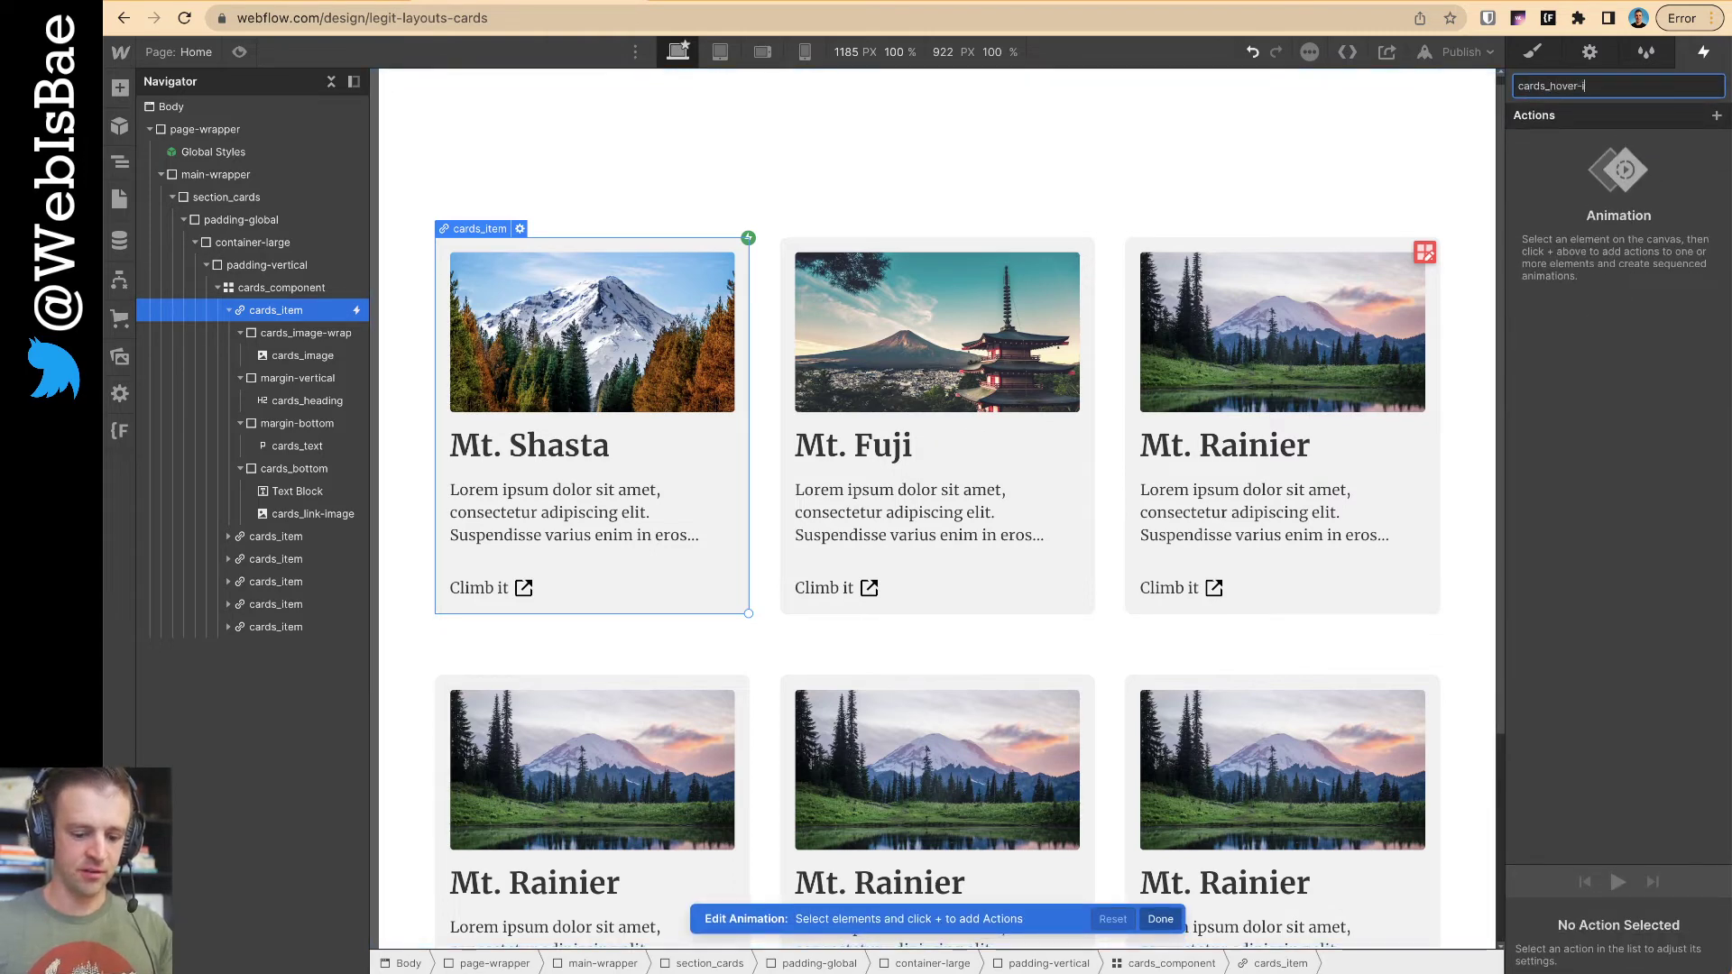
pyautogui.write('n')
pyautogui.press('Return')
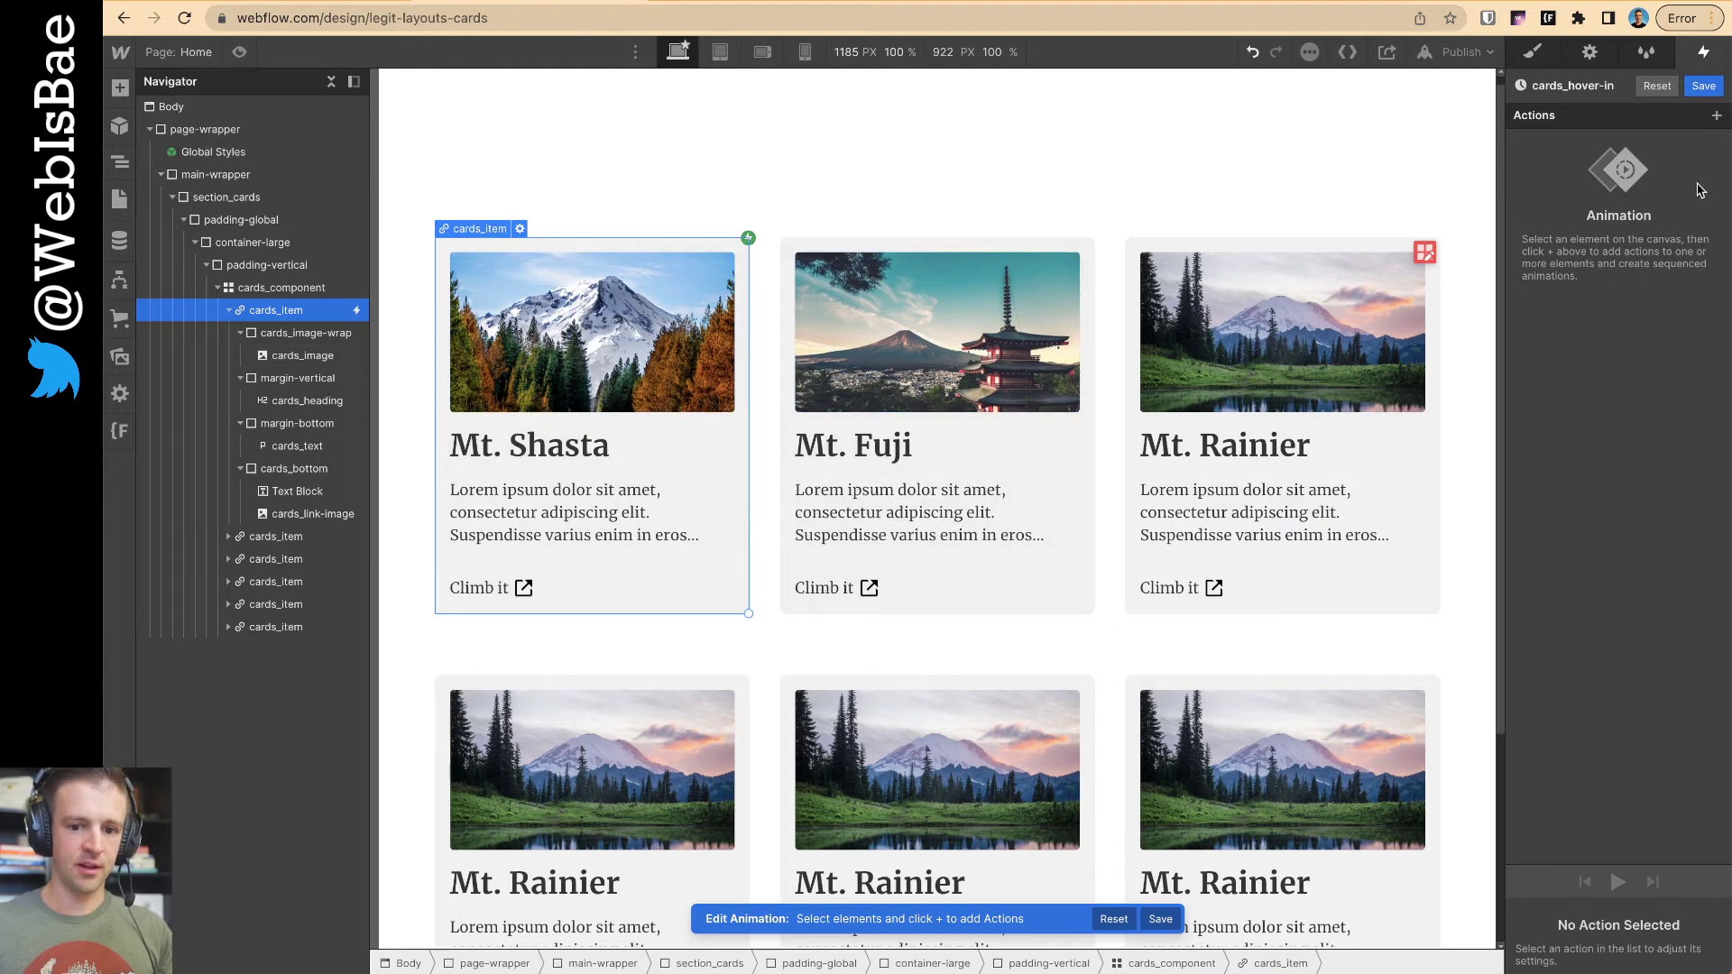
# - Add a Scale action for cards_image to cards_hover-in, set as initial state with X and Y scale 1
pyautogui.click(1717, 114)
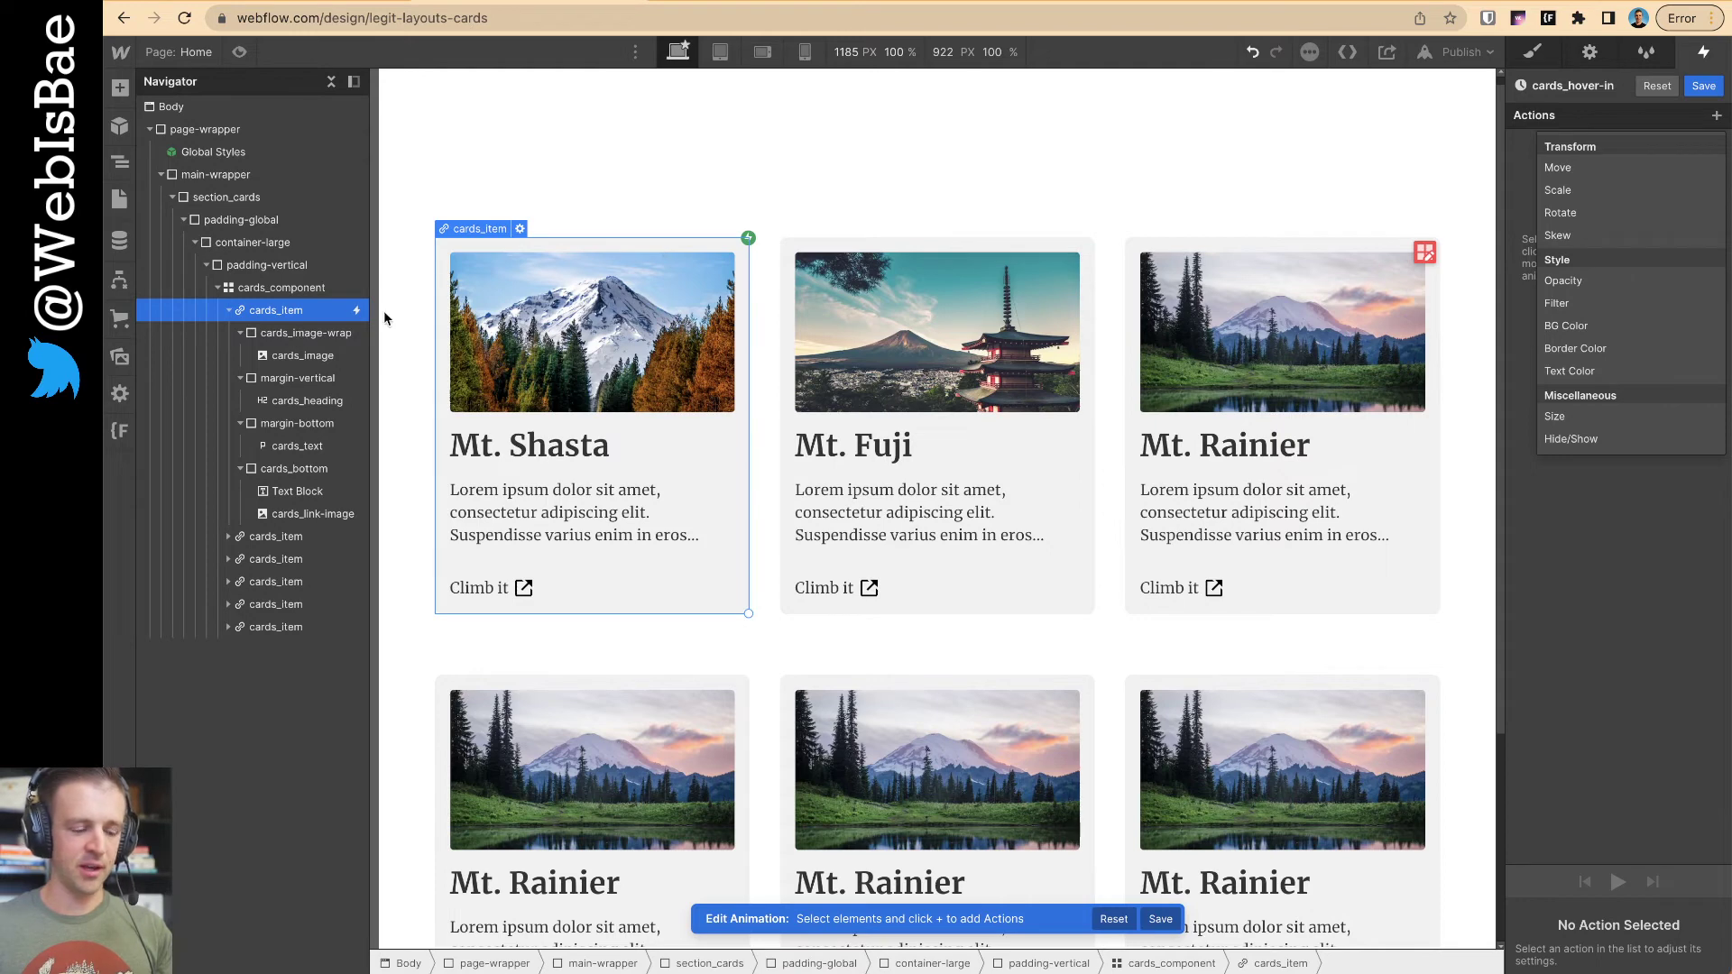
pyautogui.click(1651, 523)
pyautogui.click(334, 355)
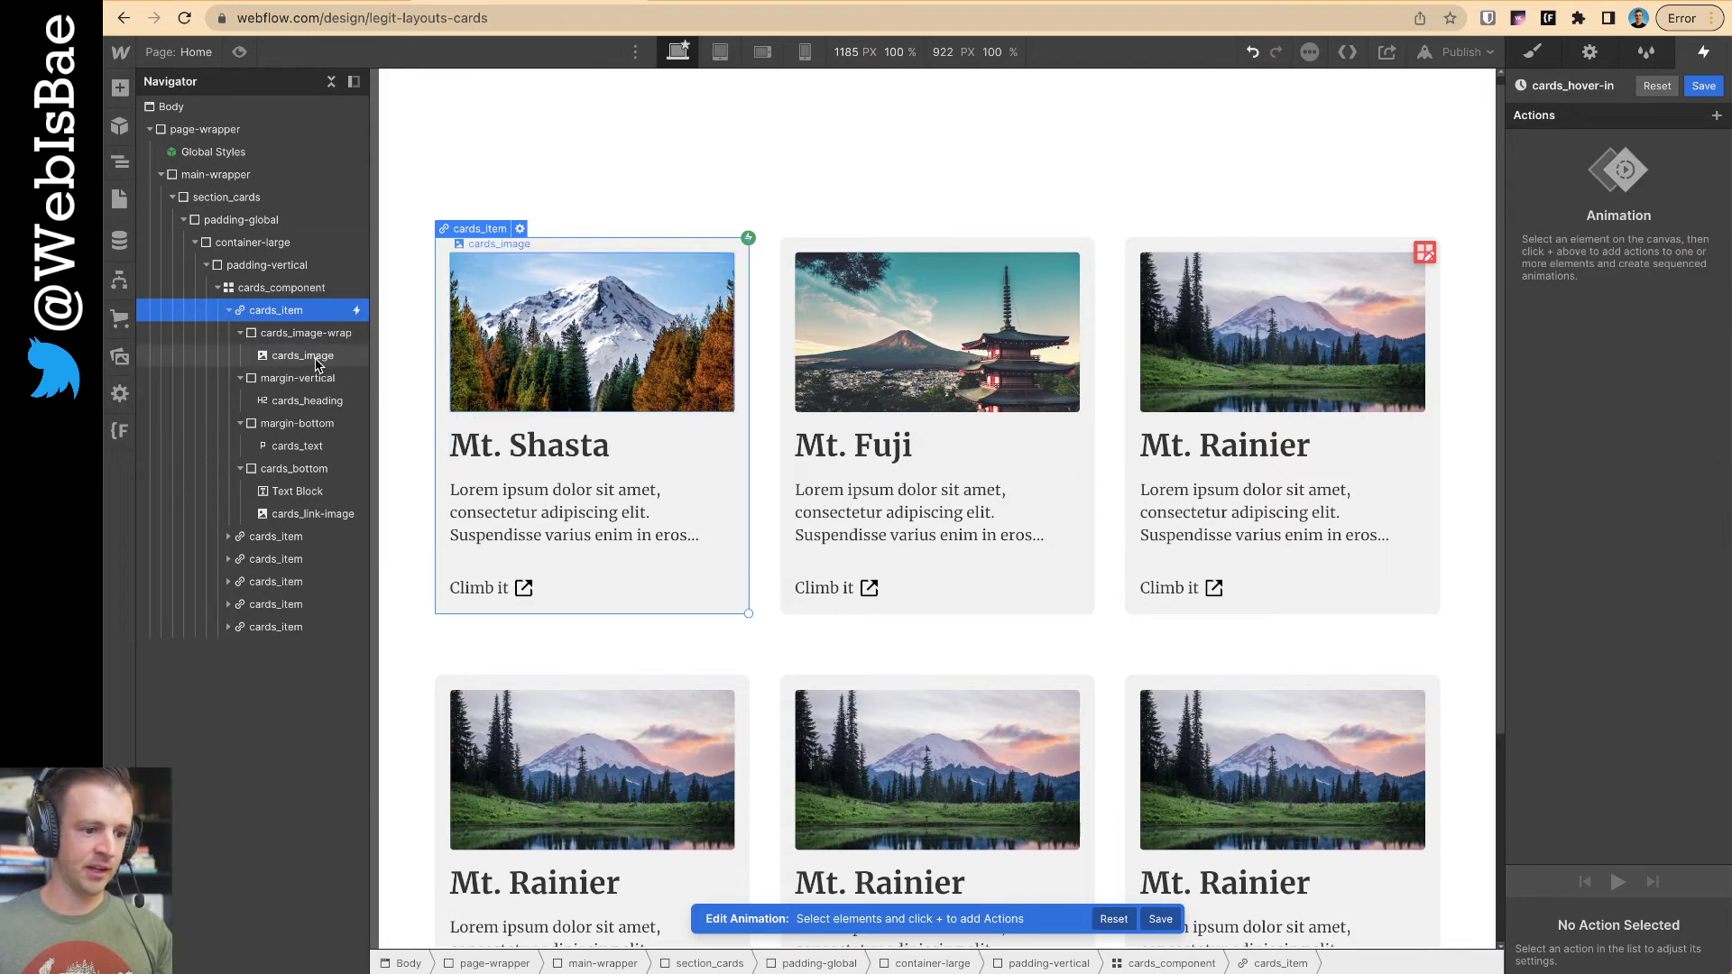
pyautogui.click(1717, 117)
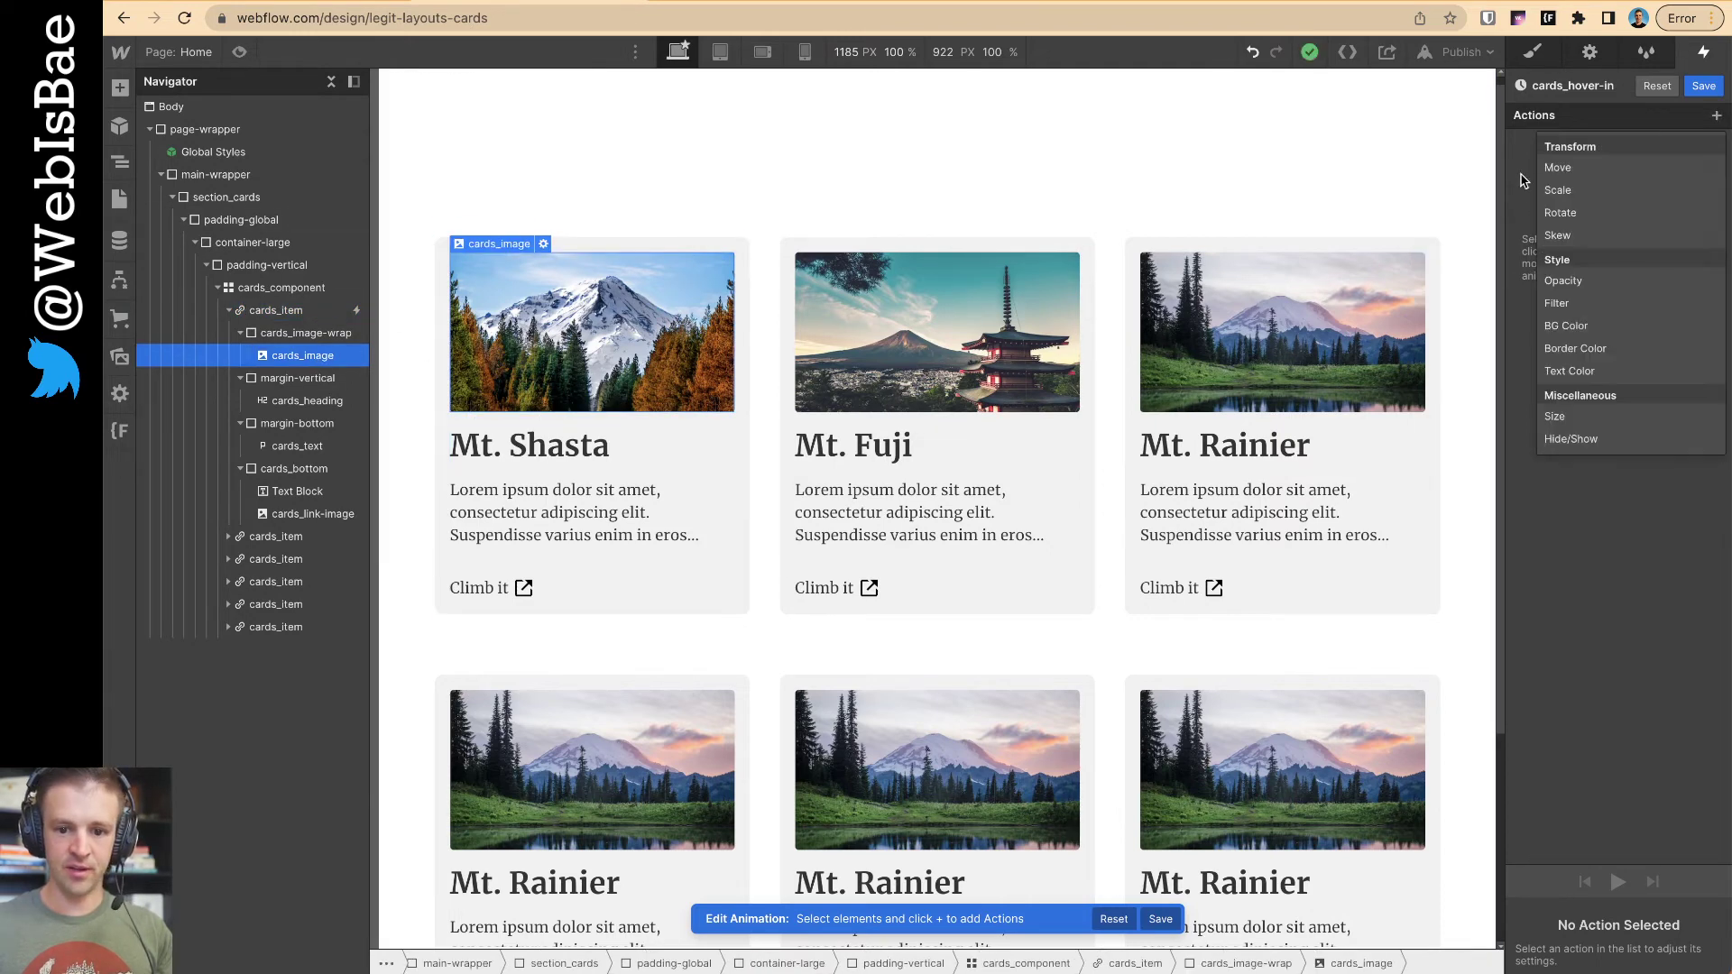
pyautogui.click(1578, 200)
pyautogui.click(1534, 723)
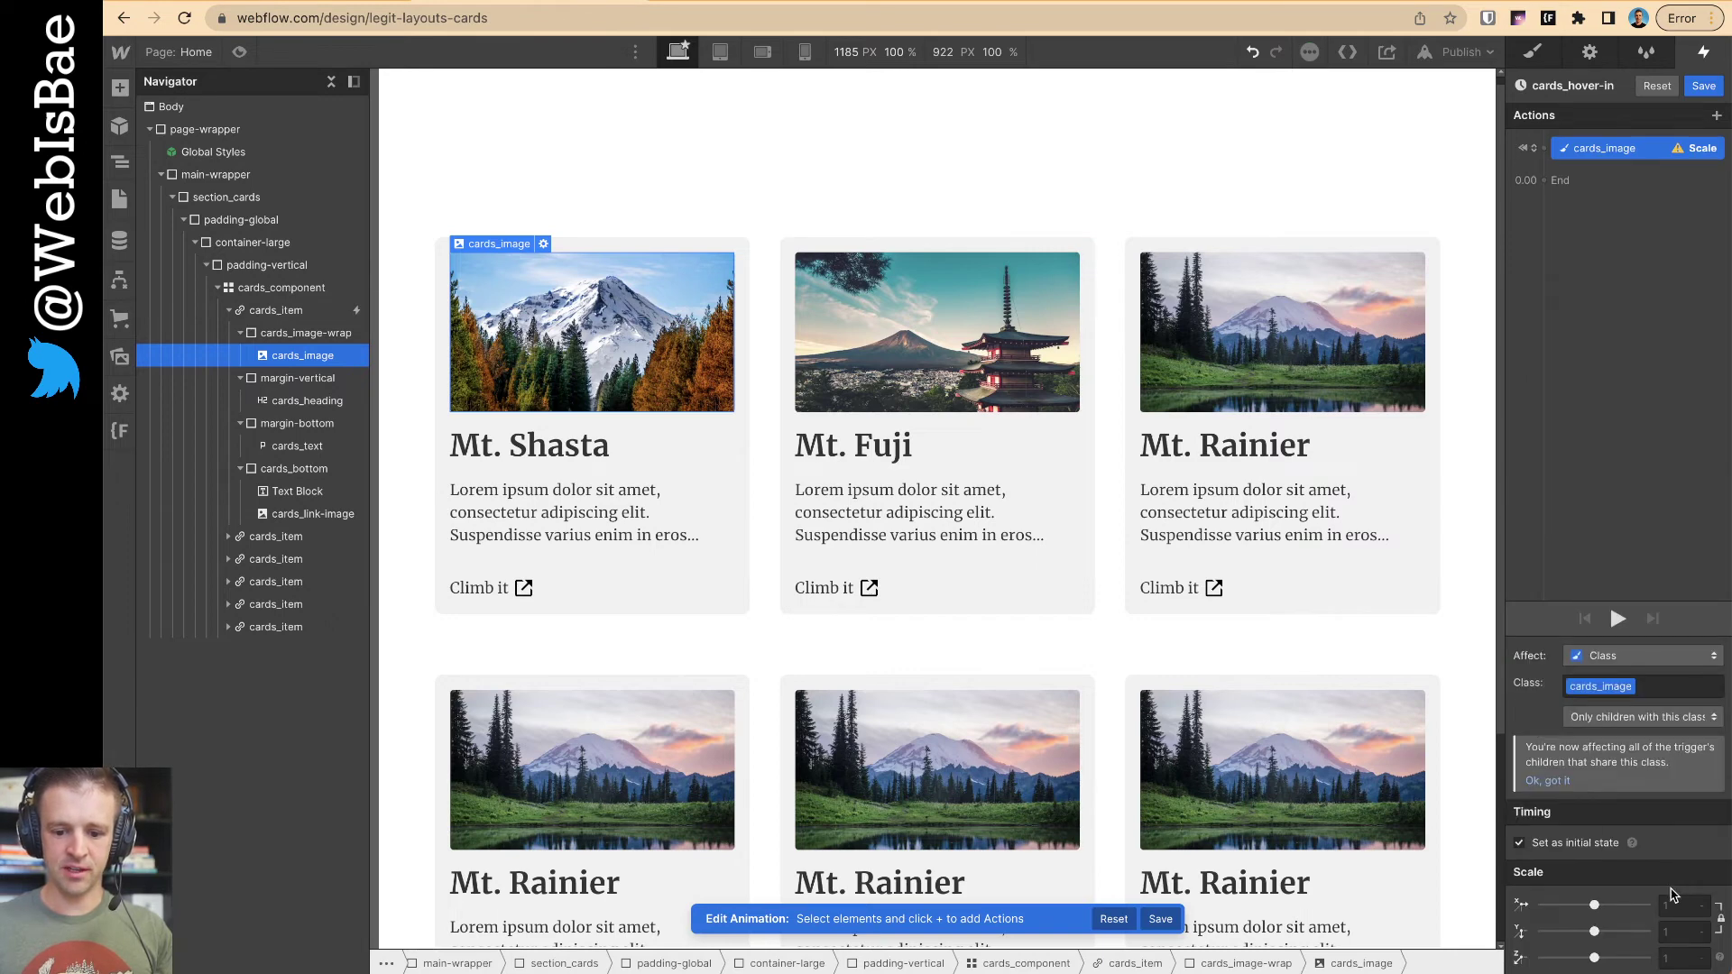
pyautogui.press('Tab')
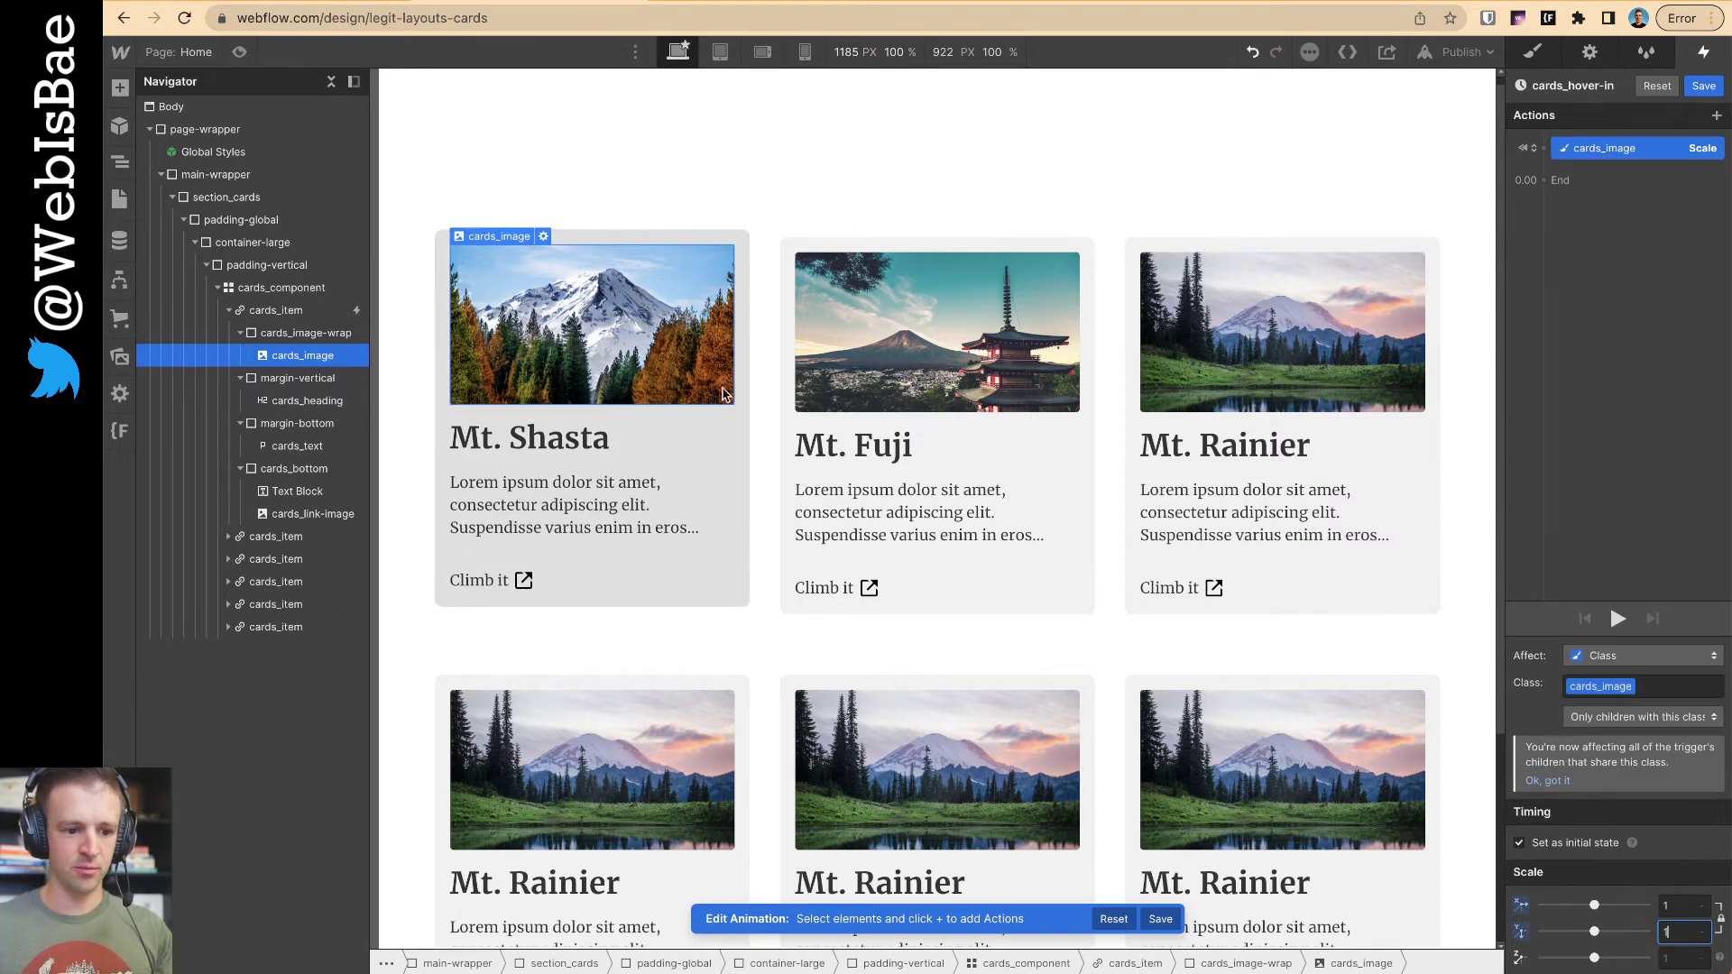
pyautogui.click(1644, 262)
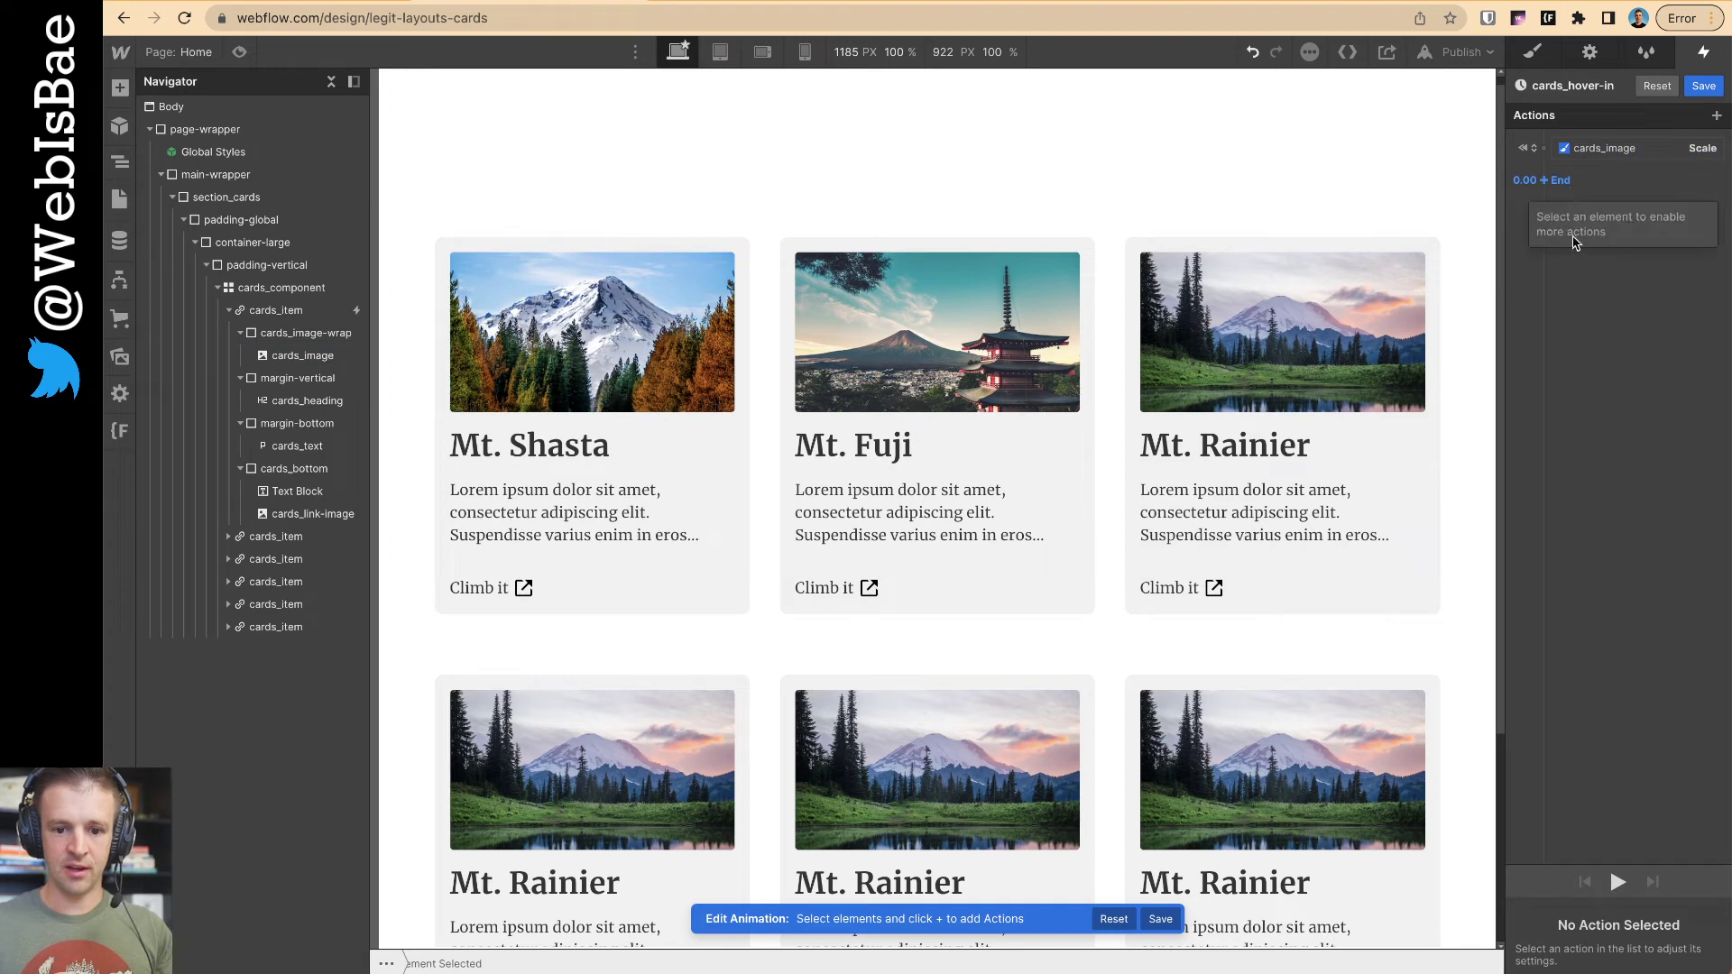
# - Add a second Scale action for cards_image after the initial state, with X and Y scale 1.1
pyautogui.click(561, 341)
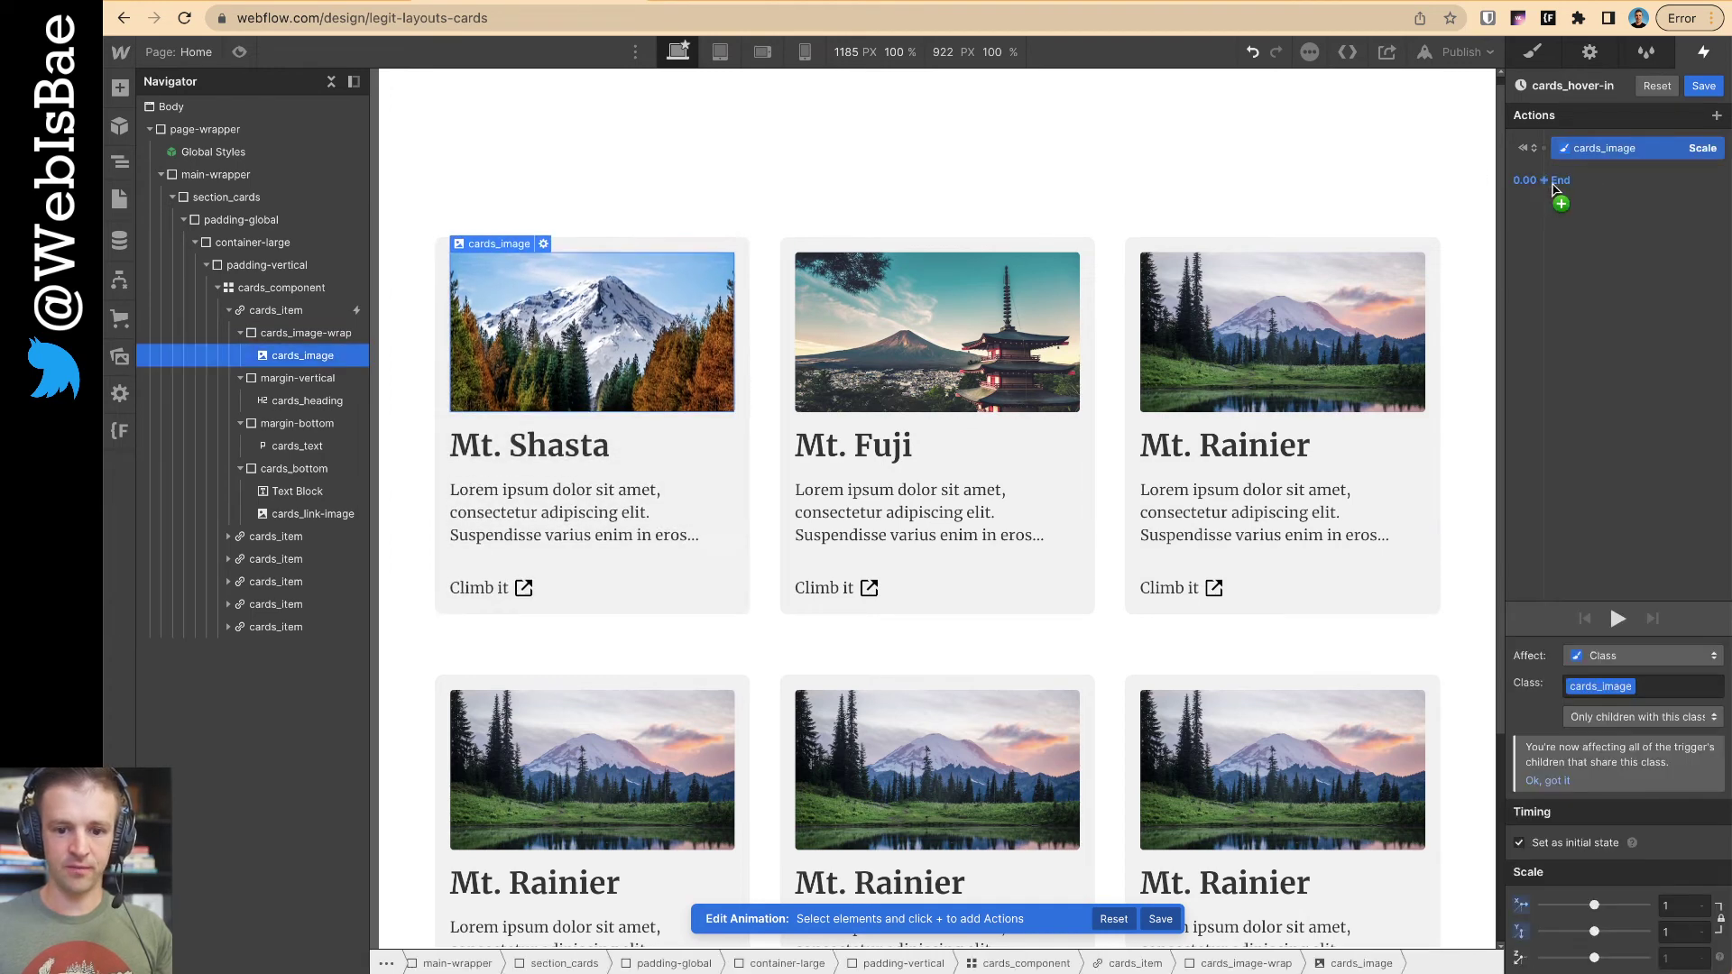
pyautogui.click(1554, 186)
pyautogui.click(1588, 261)
pyautogui.click(1686, 905)
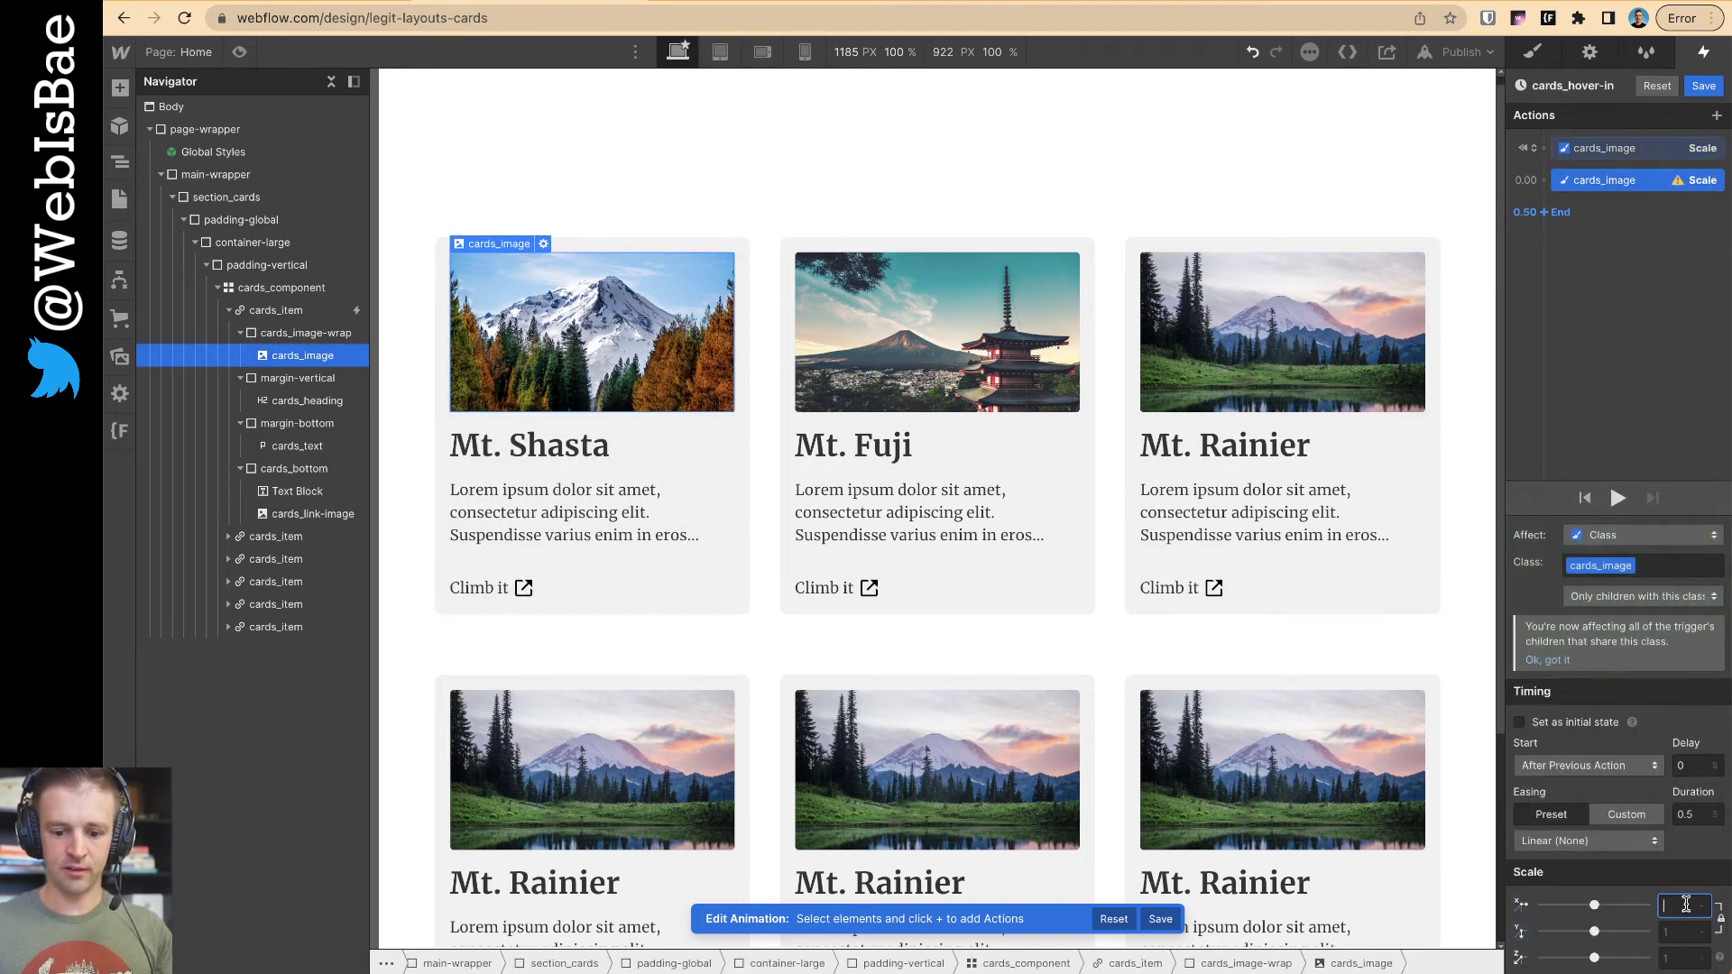
pyautogui.write('1')
pyautogui.press('Tab')
pyautogui.write('1')
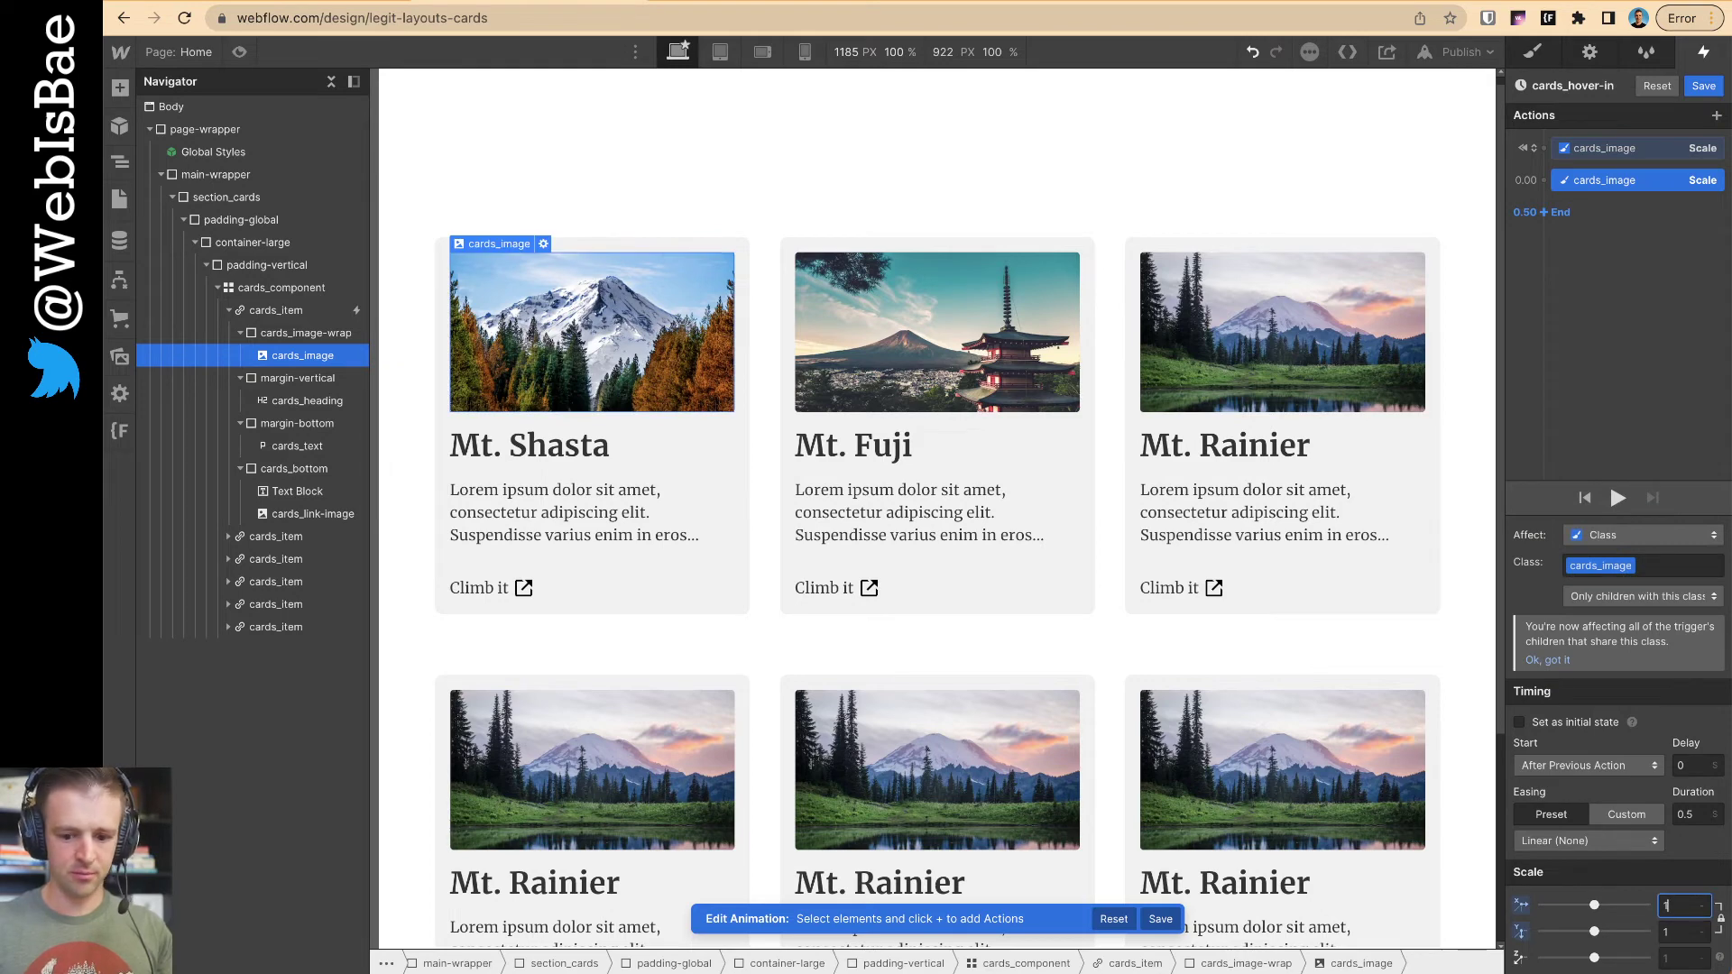
pyautogui.press('Tab')
pyautogui.write('1.1')
# - Set the second Scale action's duration to 0.2 and its easing to Ease Out
pyautogui.click(1701, 812)
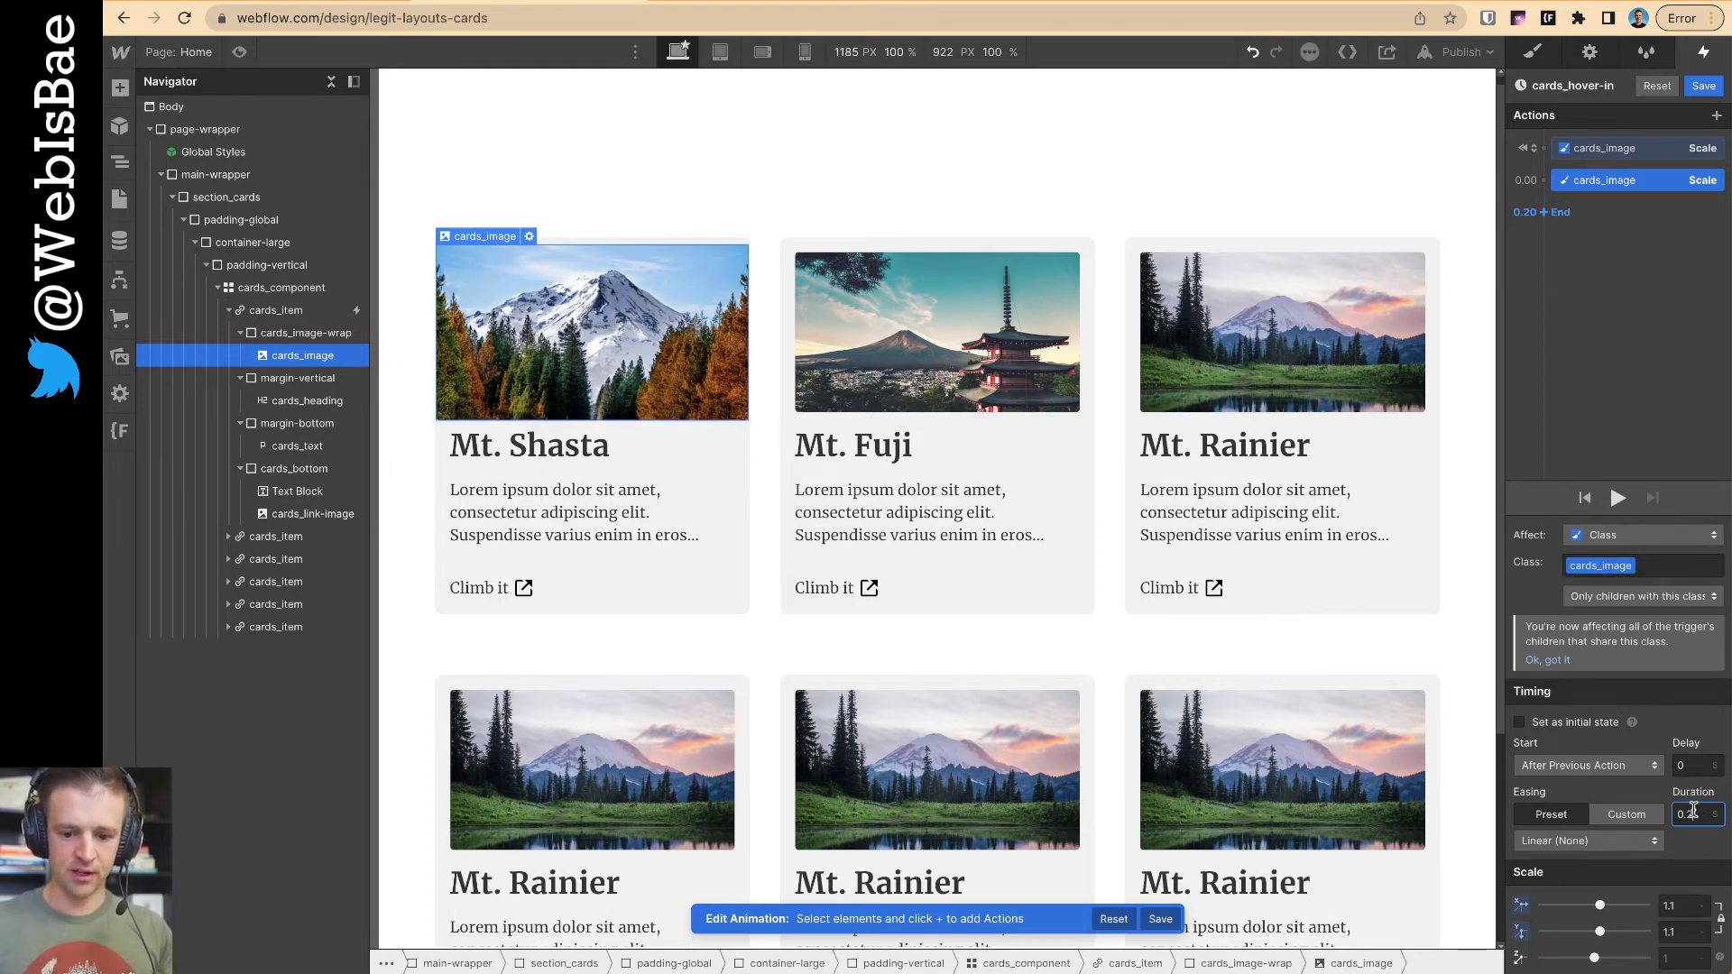
pyautogui.click(1632, 846)
pyautogui.click(1651, 142)
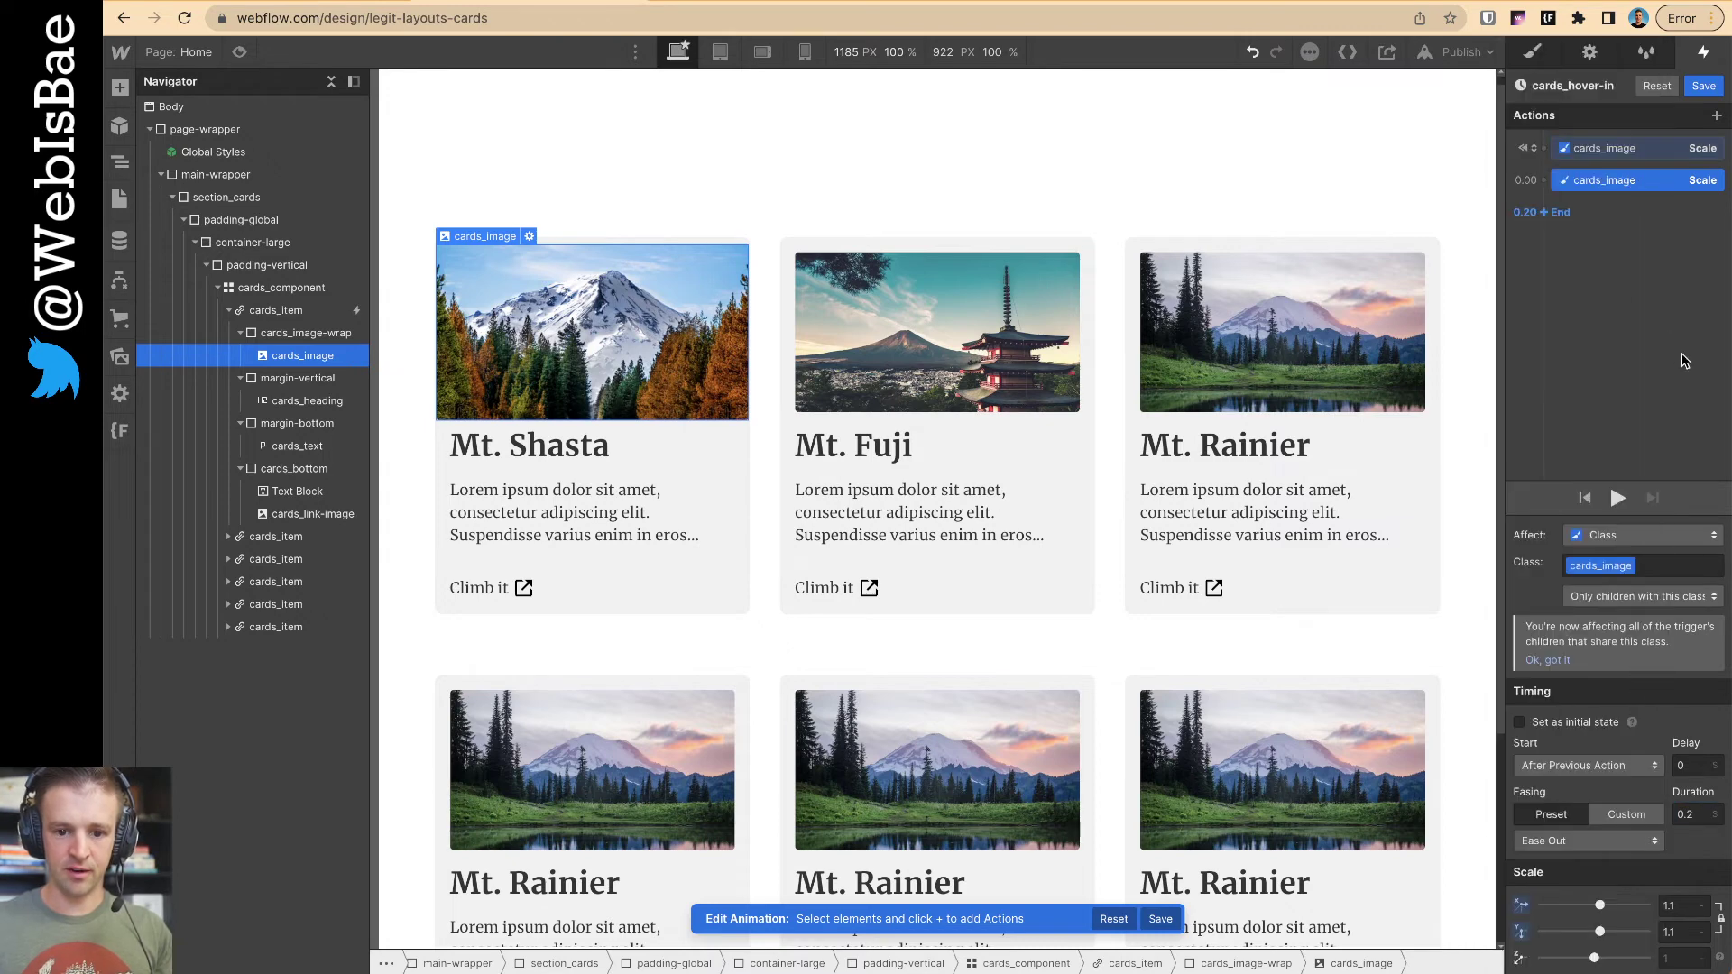
# - Play the cards_hover-in animation to check the image scaling, and save it
pyautogui.click(1615, 499)
pyautogui.click(1615, 498)
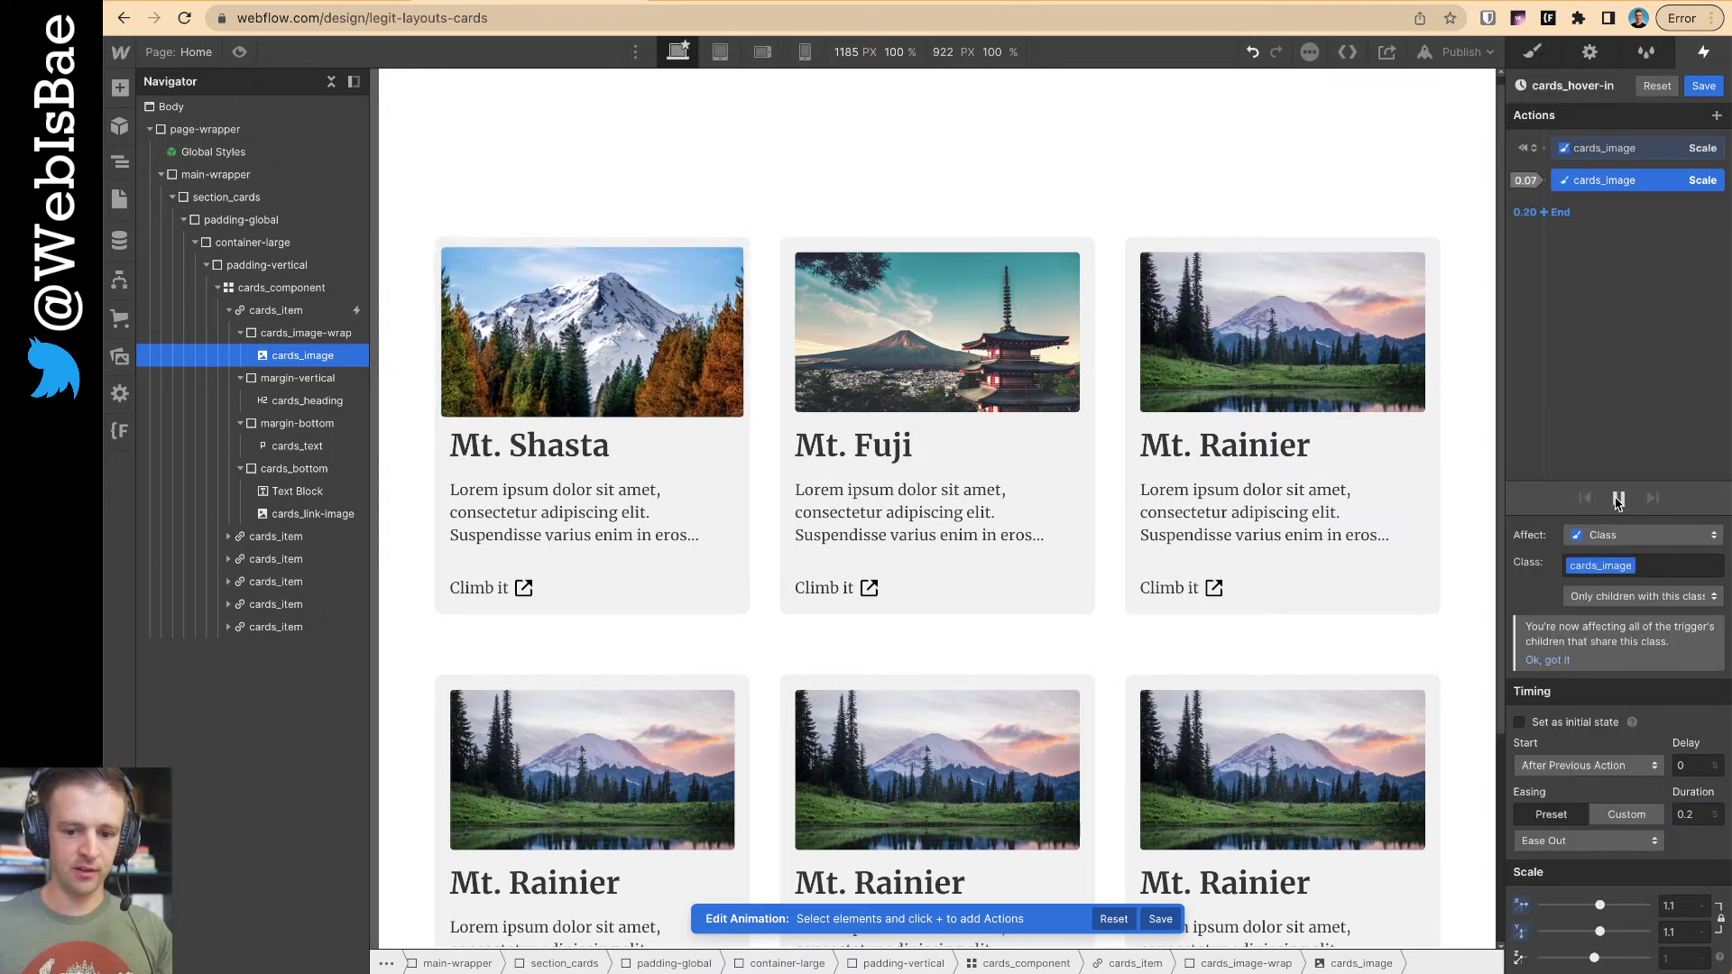
pyautogui.click(1705, 88)
# - Set the overflow of the first card's cards_image-wrap to hidden
pyautogui.click(275, 336)
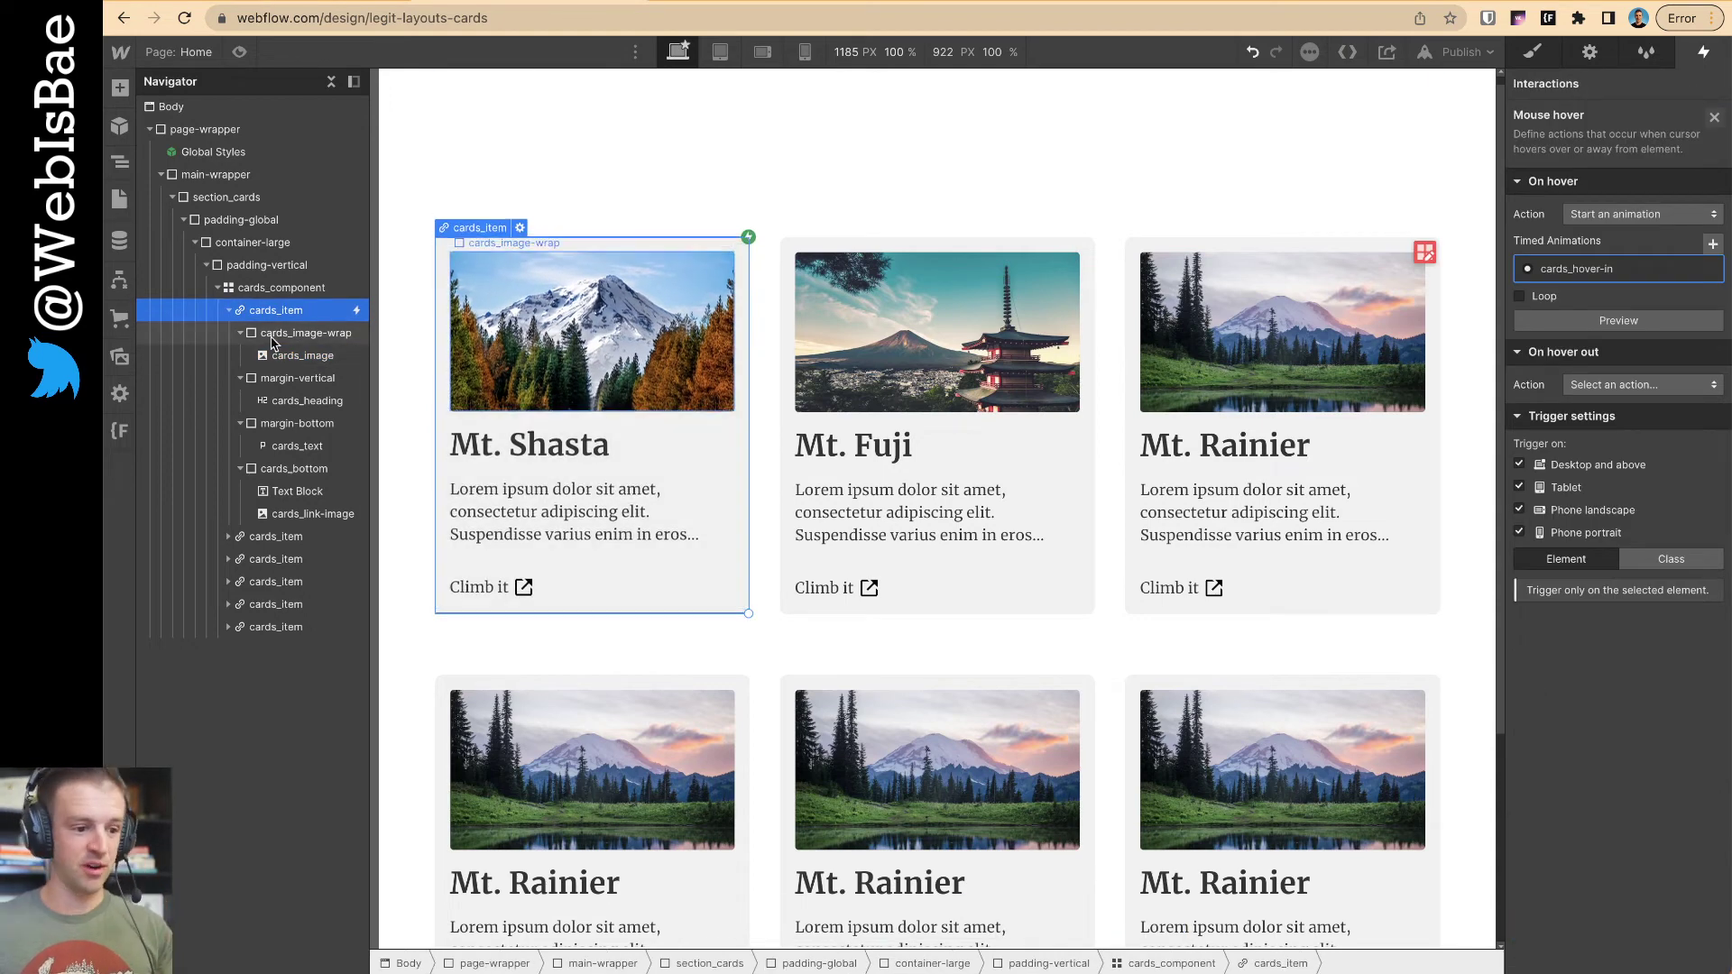
pyautogui.click(1532, 52)
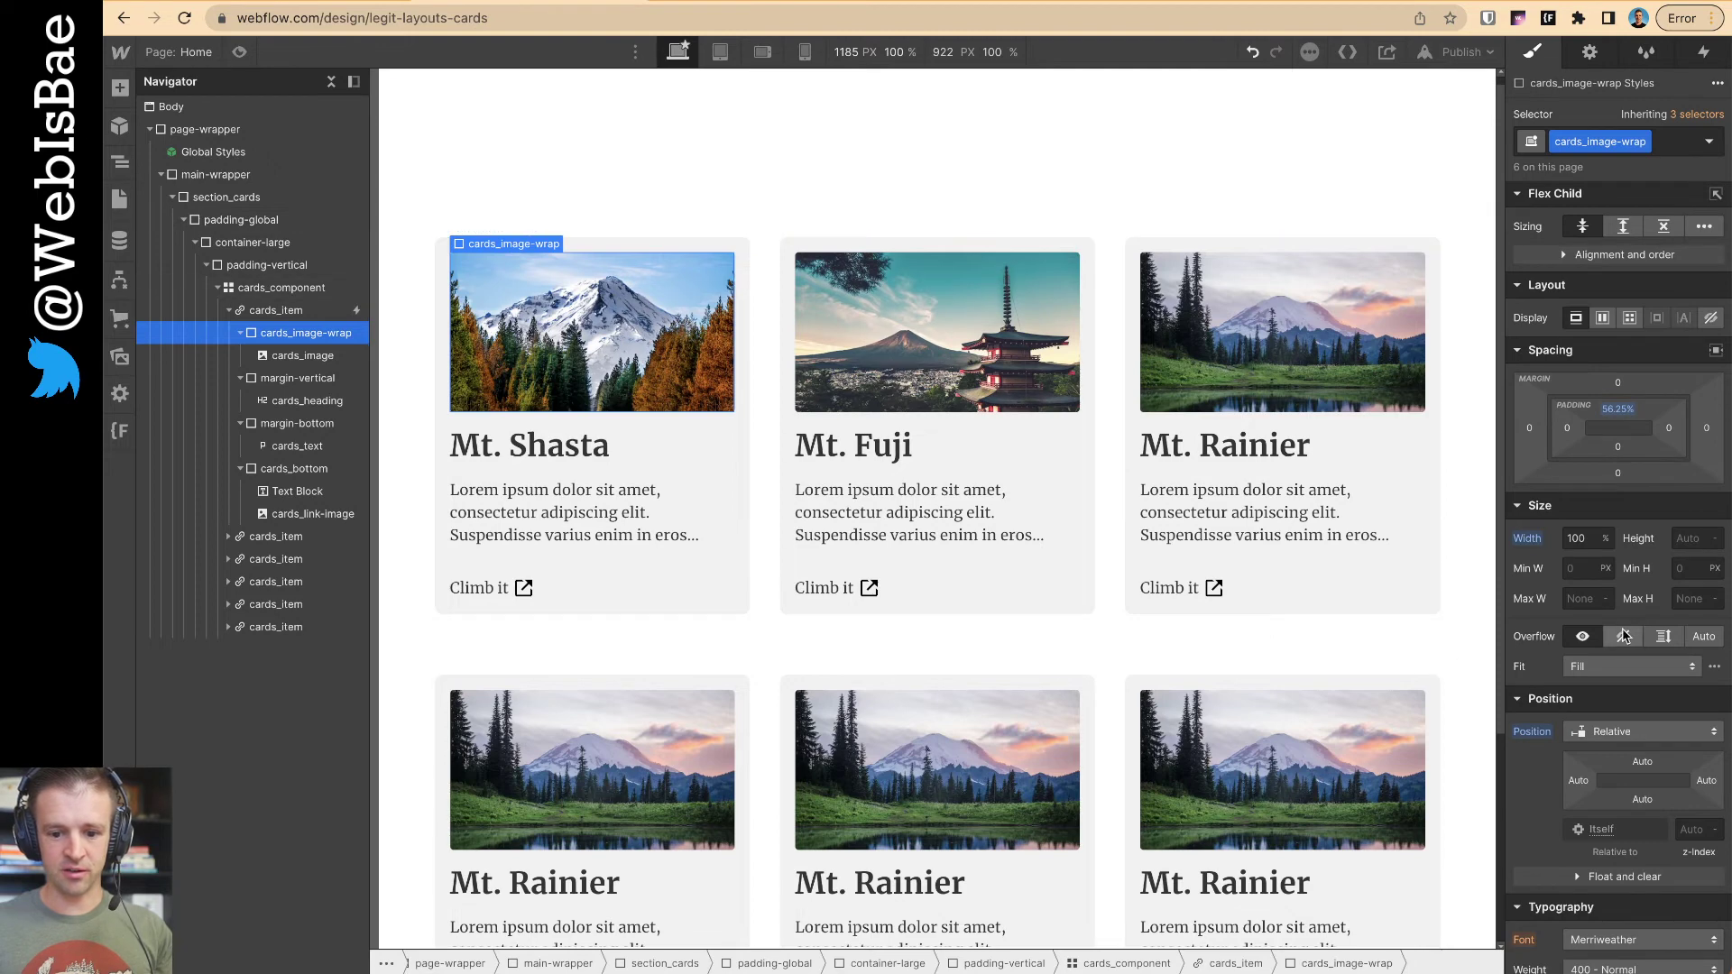
# - Play the cards_hover-in animation on the first cards_item to check how the image zoom is clipped
pyautogui.press('h')
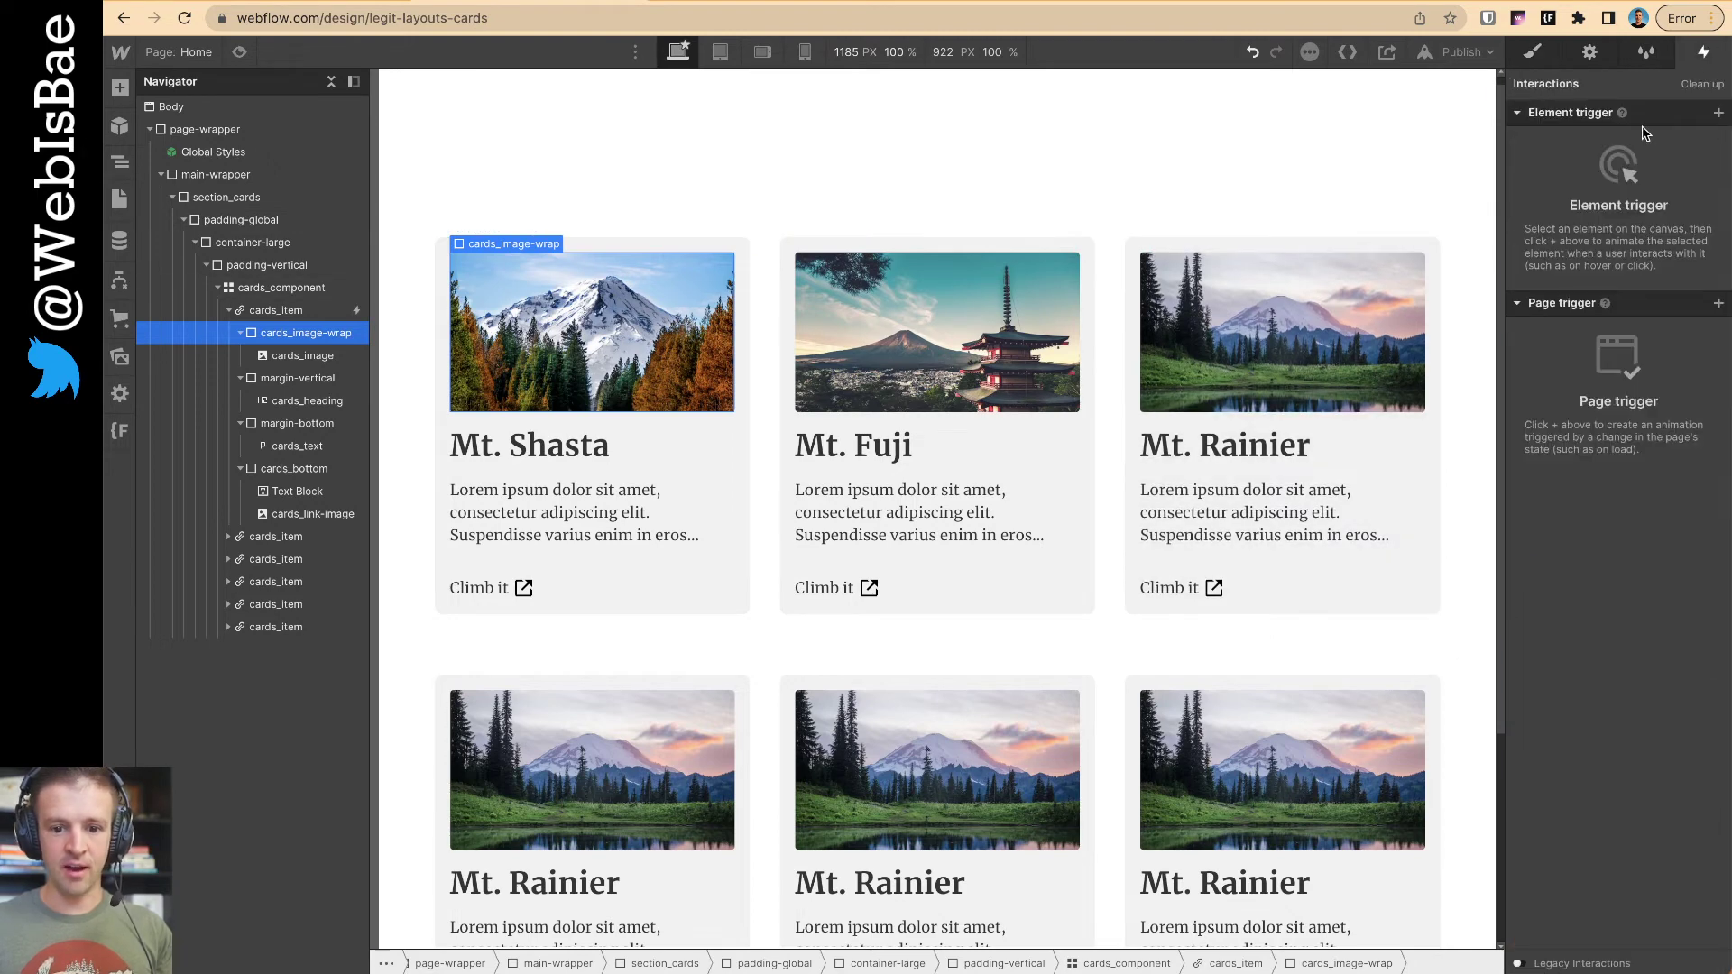
pyautogui.press('Up')
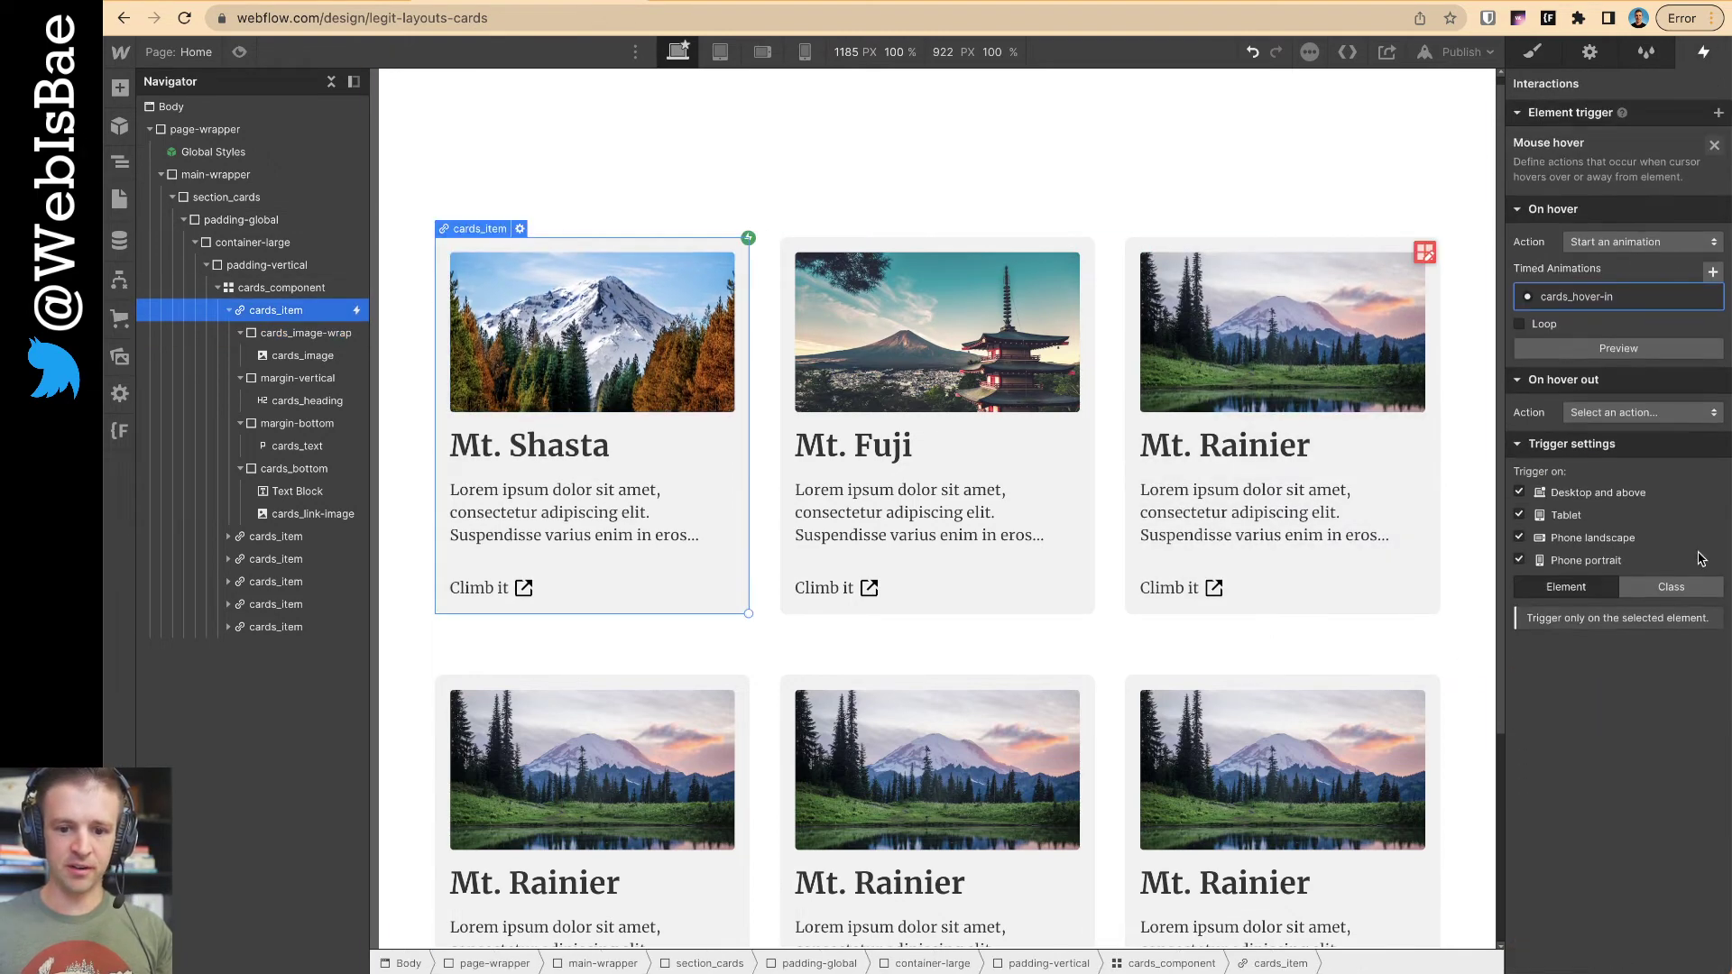
pyautogui.scroll(-1, 1699, 559)
pyautogui.click(1670, 348)
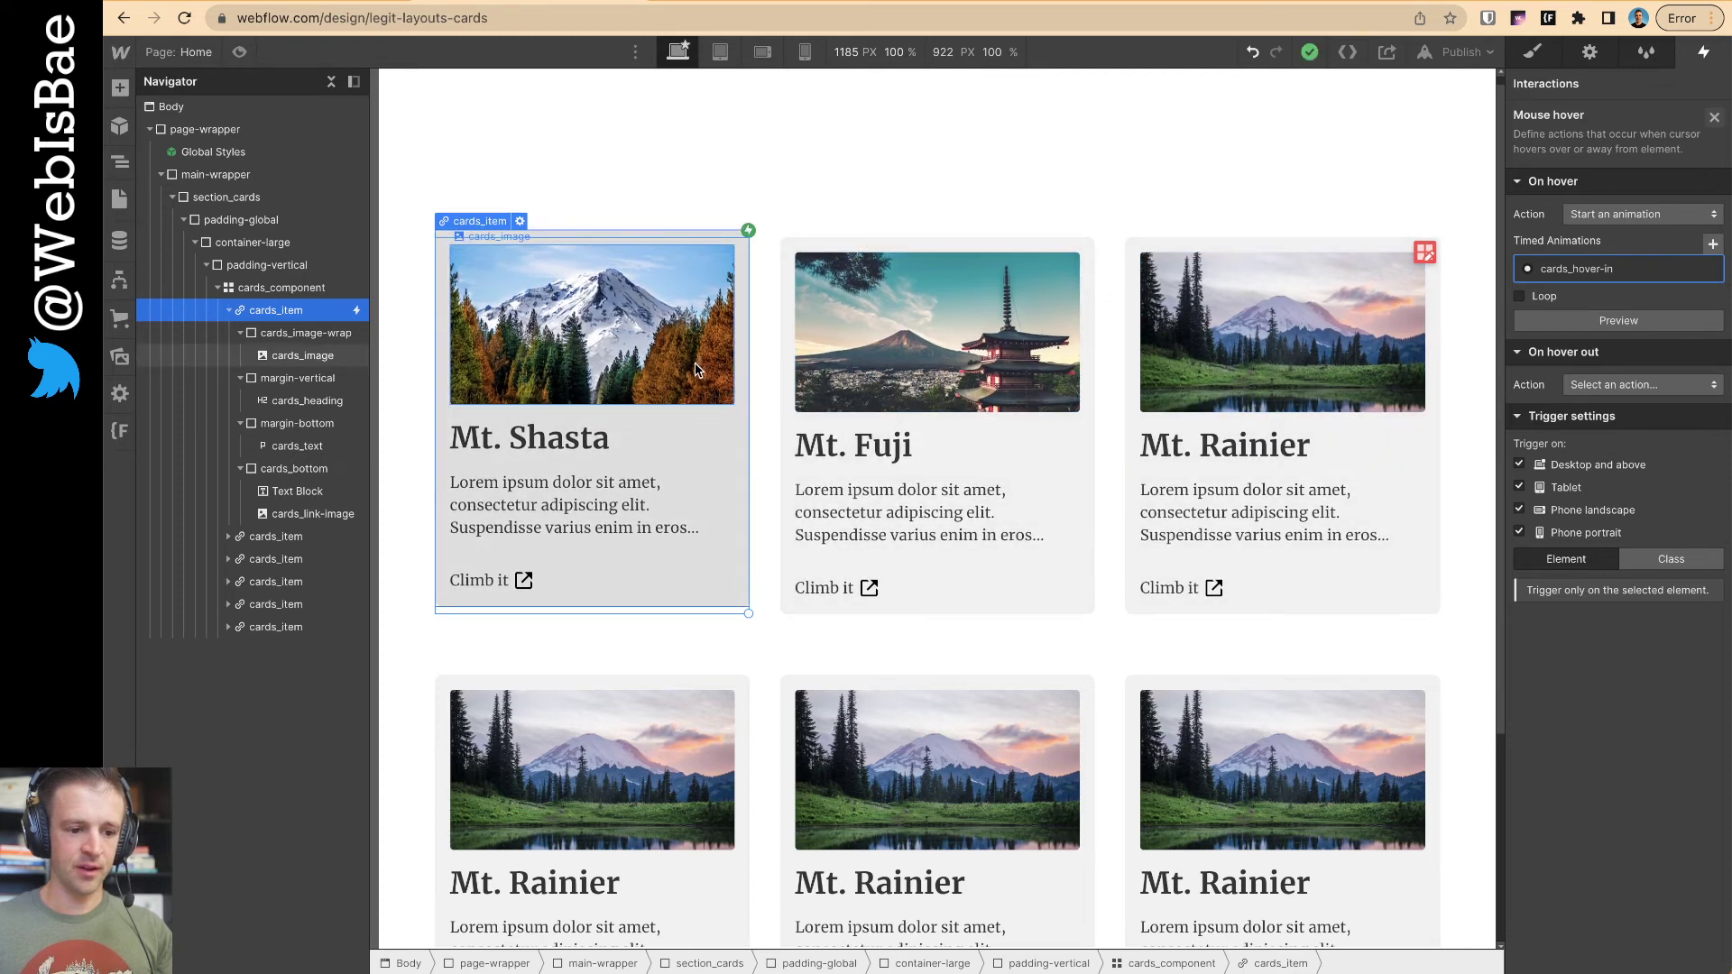
# - Preview the page to check the first card's hover effect, then return to editing its cards_image styles
pyautogui.press('s')
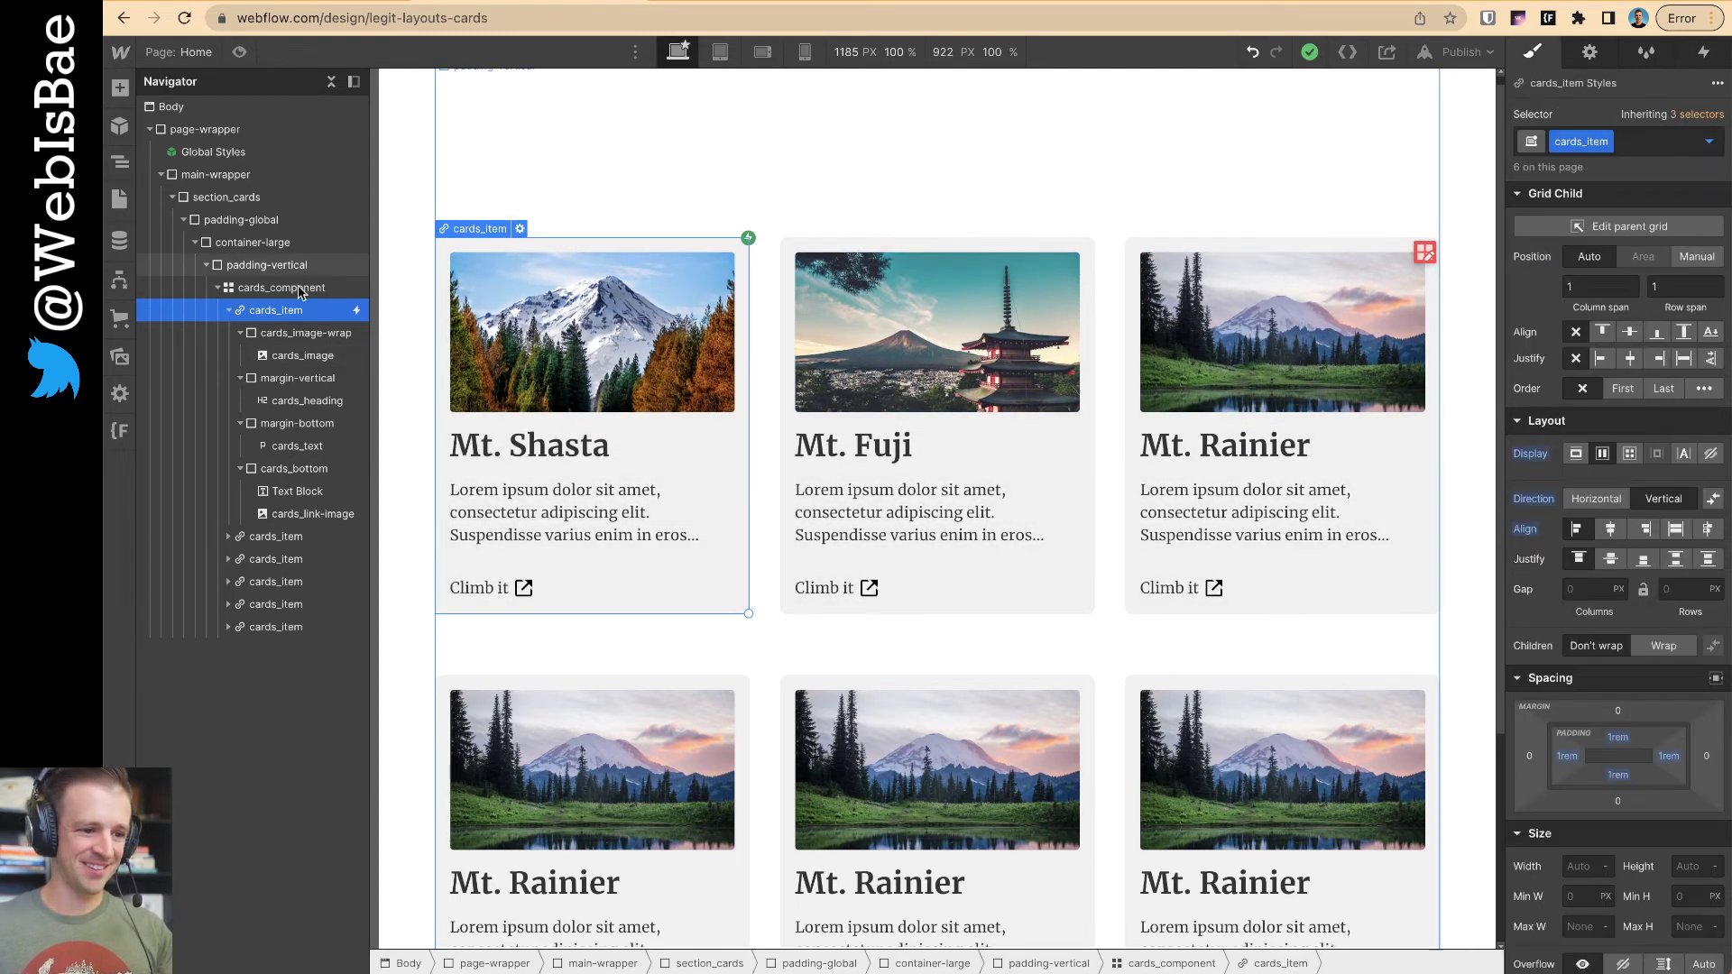
pyautogui.click(574, 320)
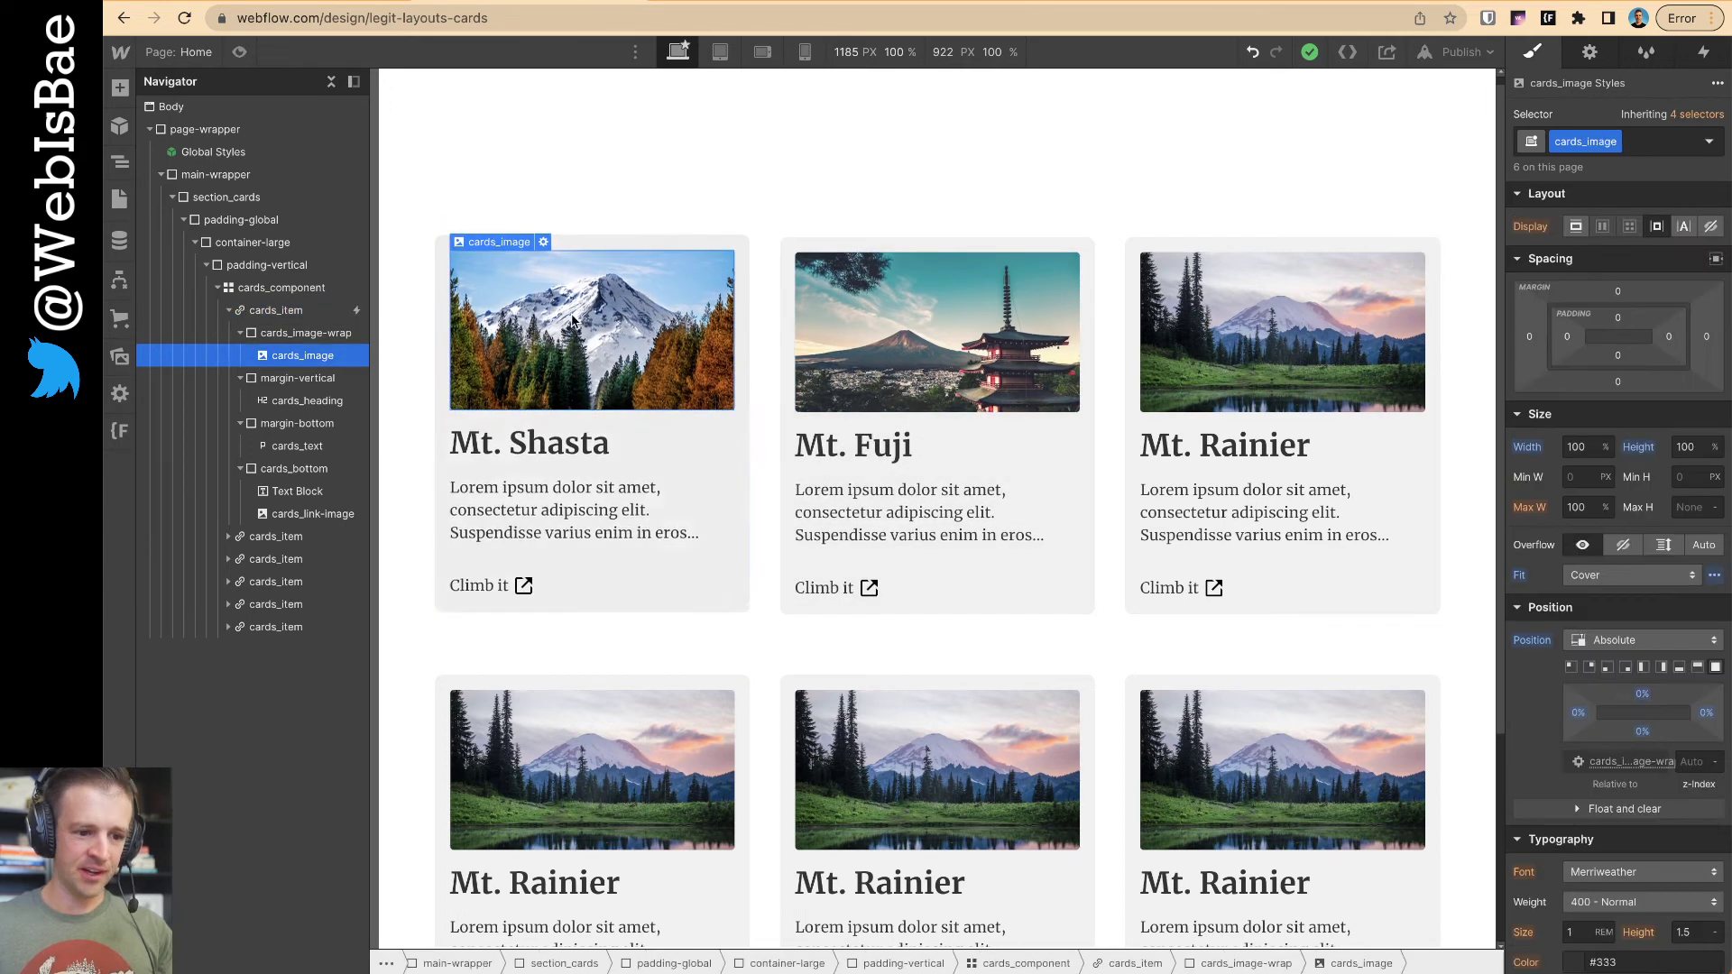
pyautogui.press('super+shift+p')
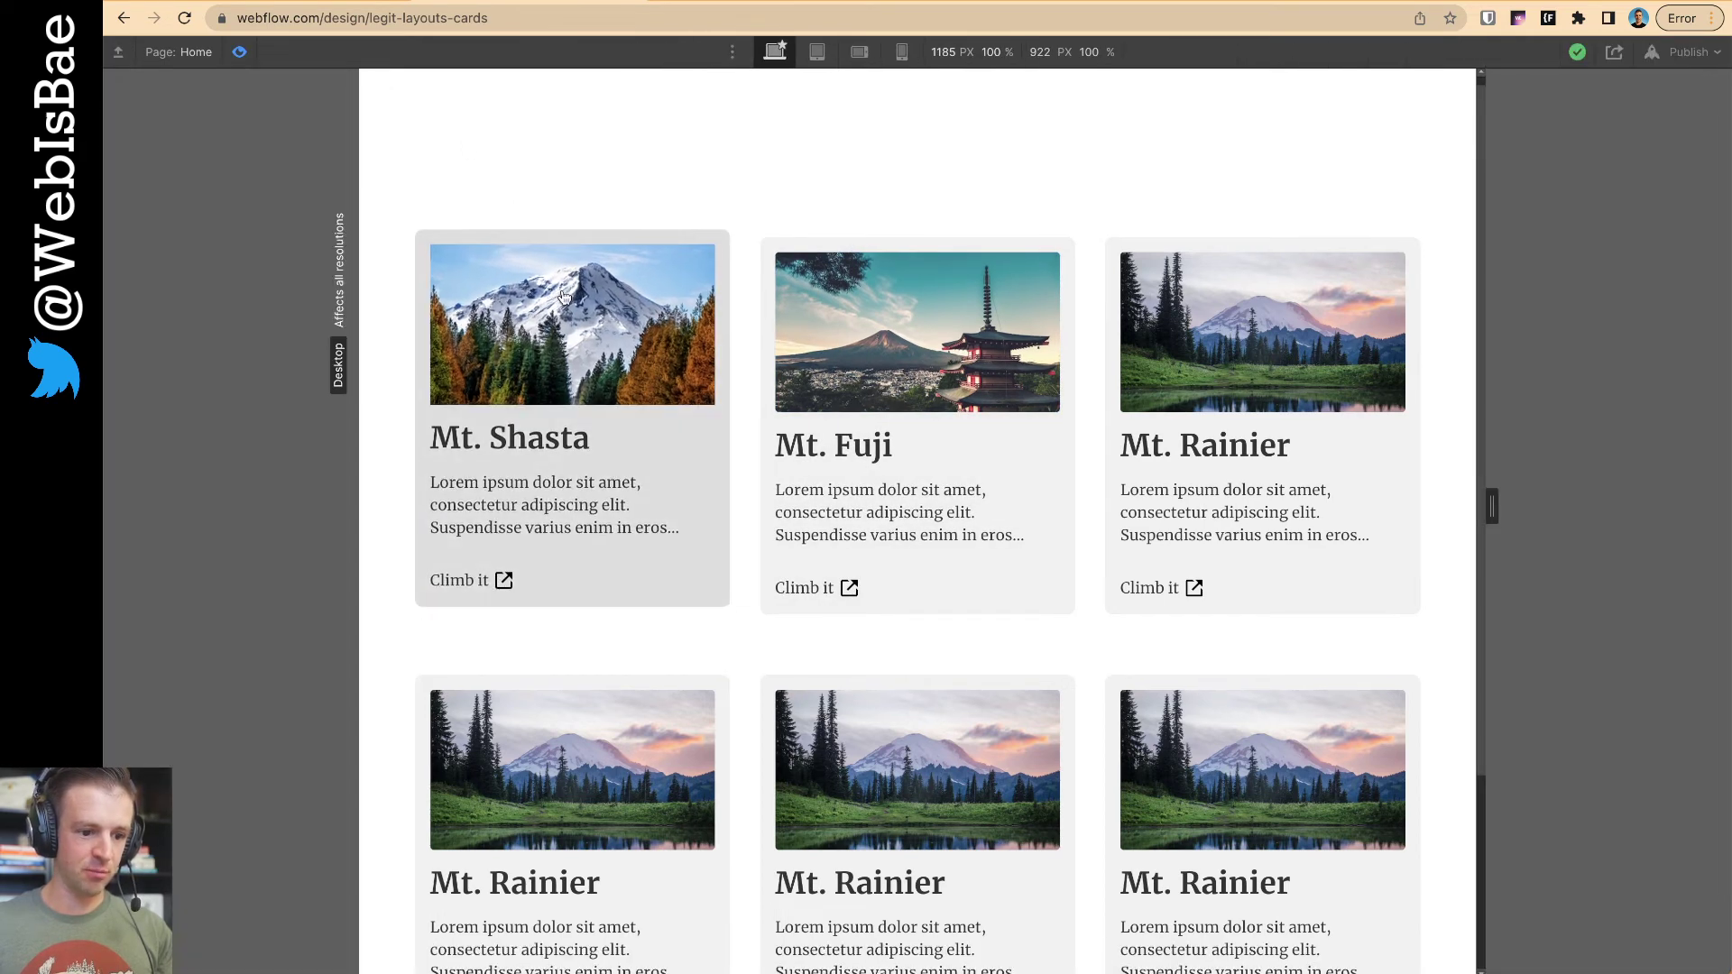
pyautogui.click(239, 51)
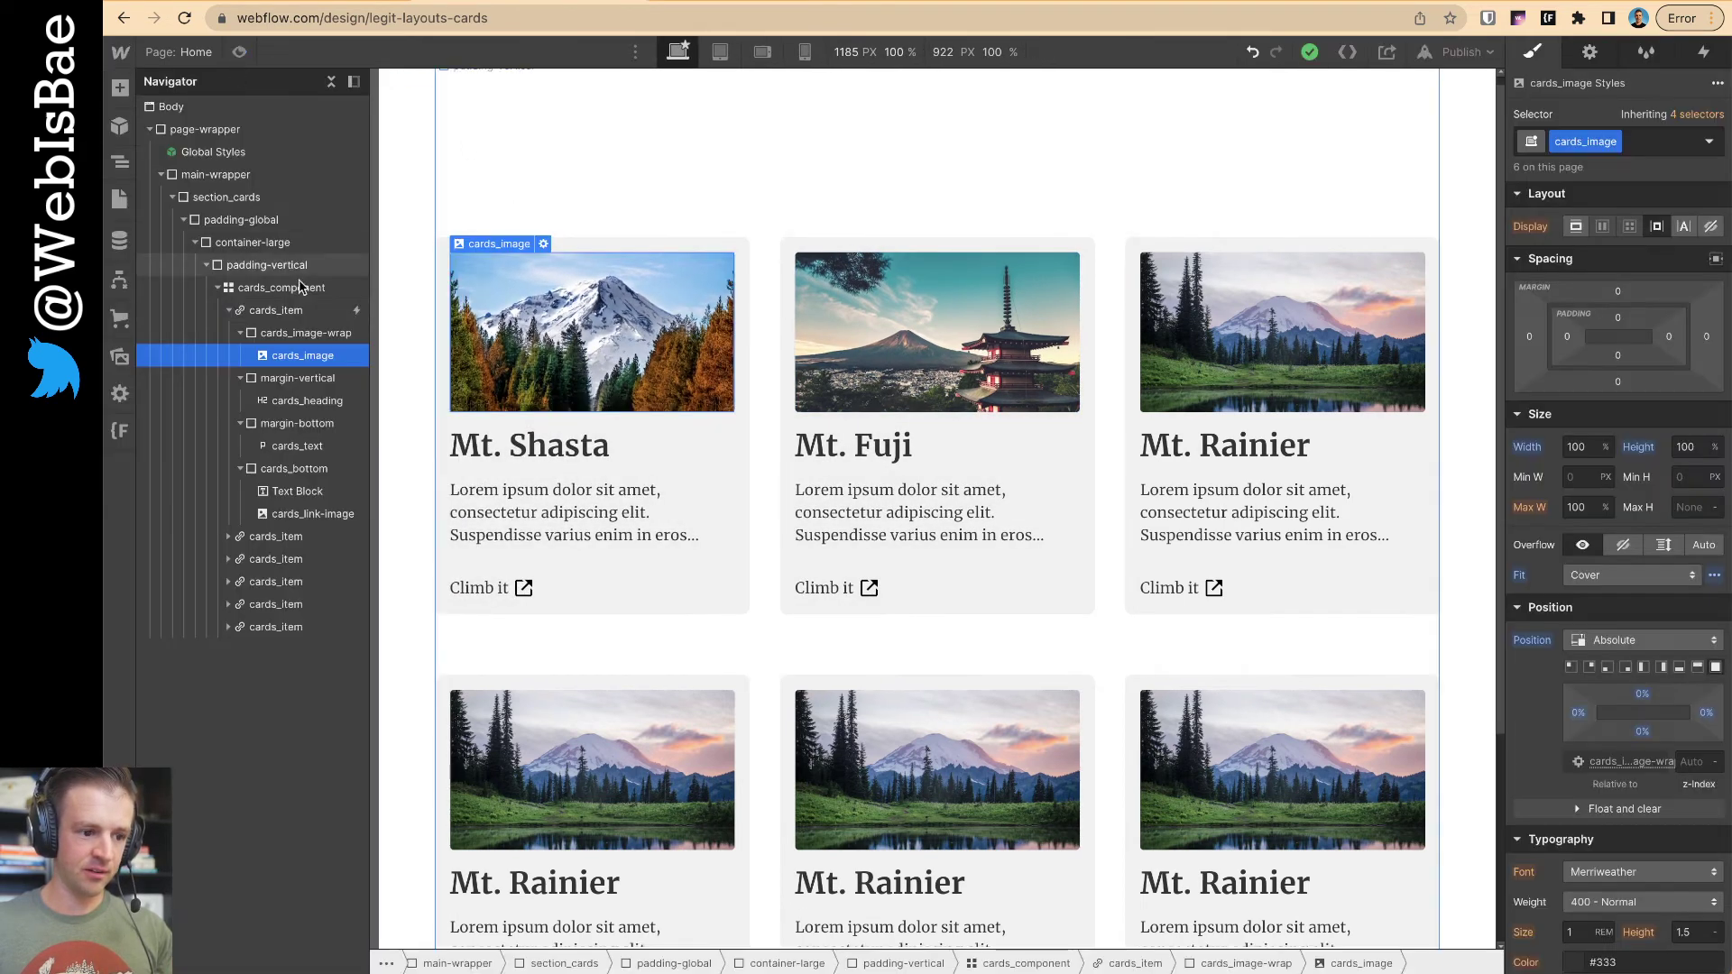
# - Set the border radius of the first card's cards_image-wrap to 4 px and check the hover in page preview
pyautogui.scroll(-10, 1573, 803)
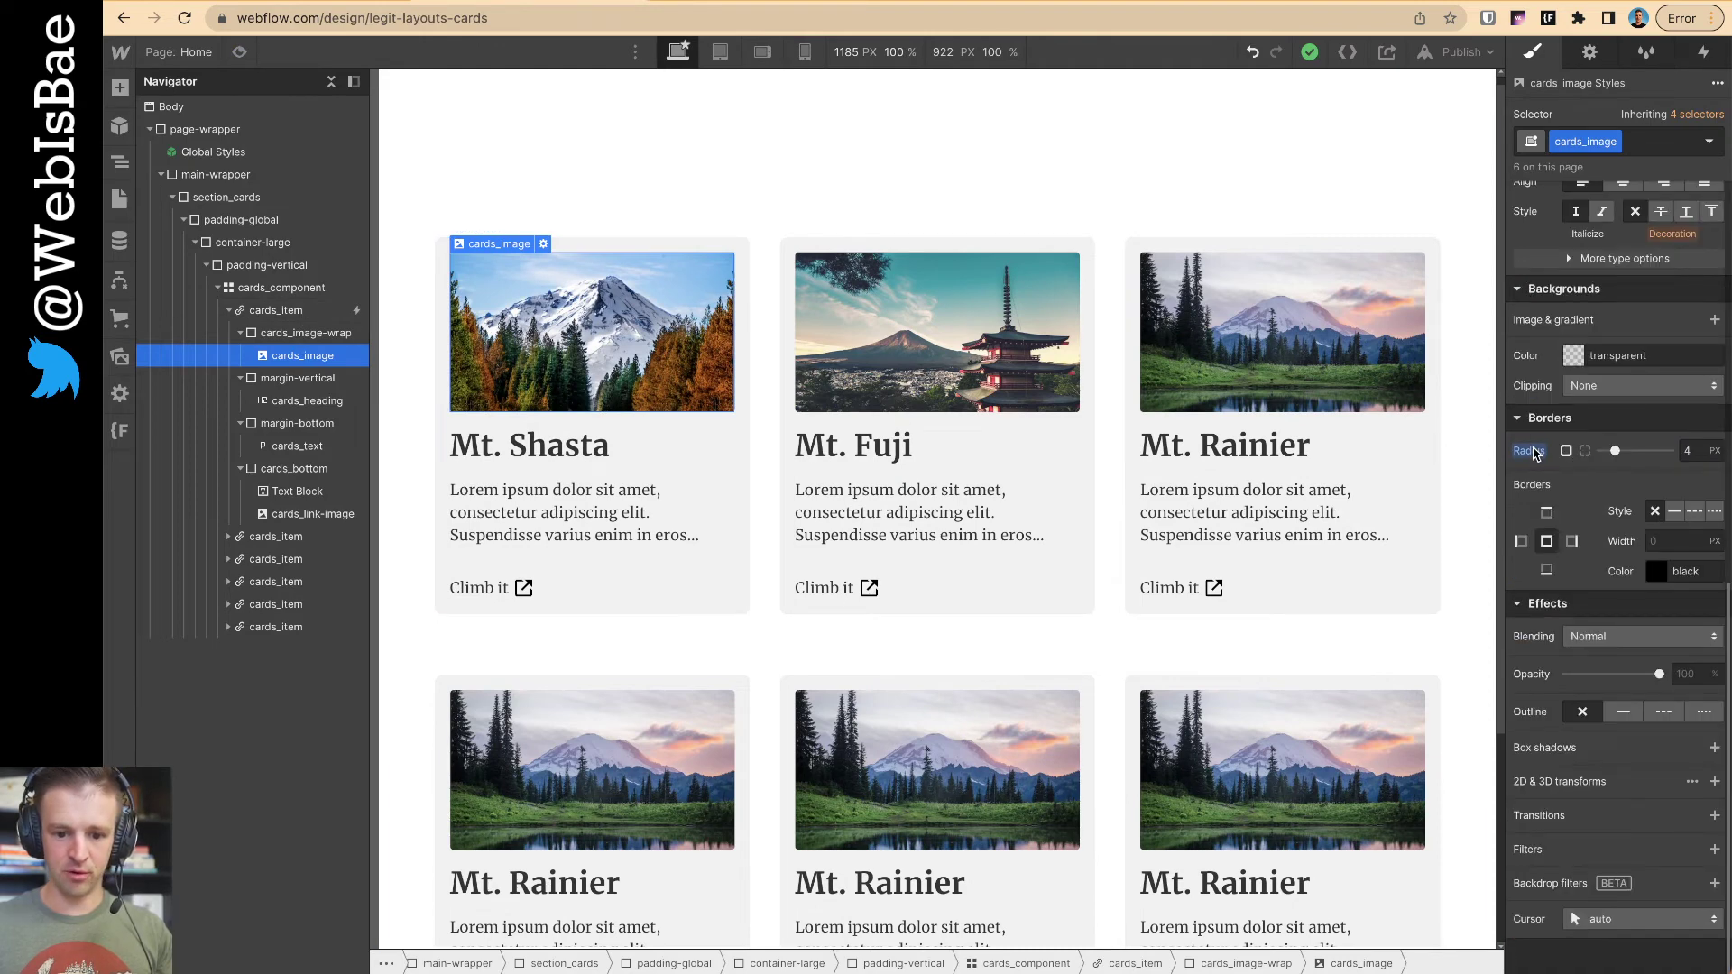
pyautogui.scroll(10, 1573, 803)
pyautogui.press('Up')
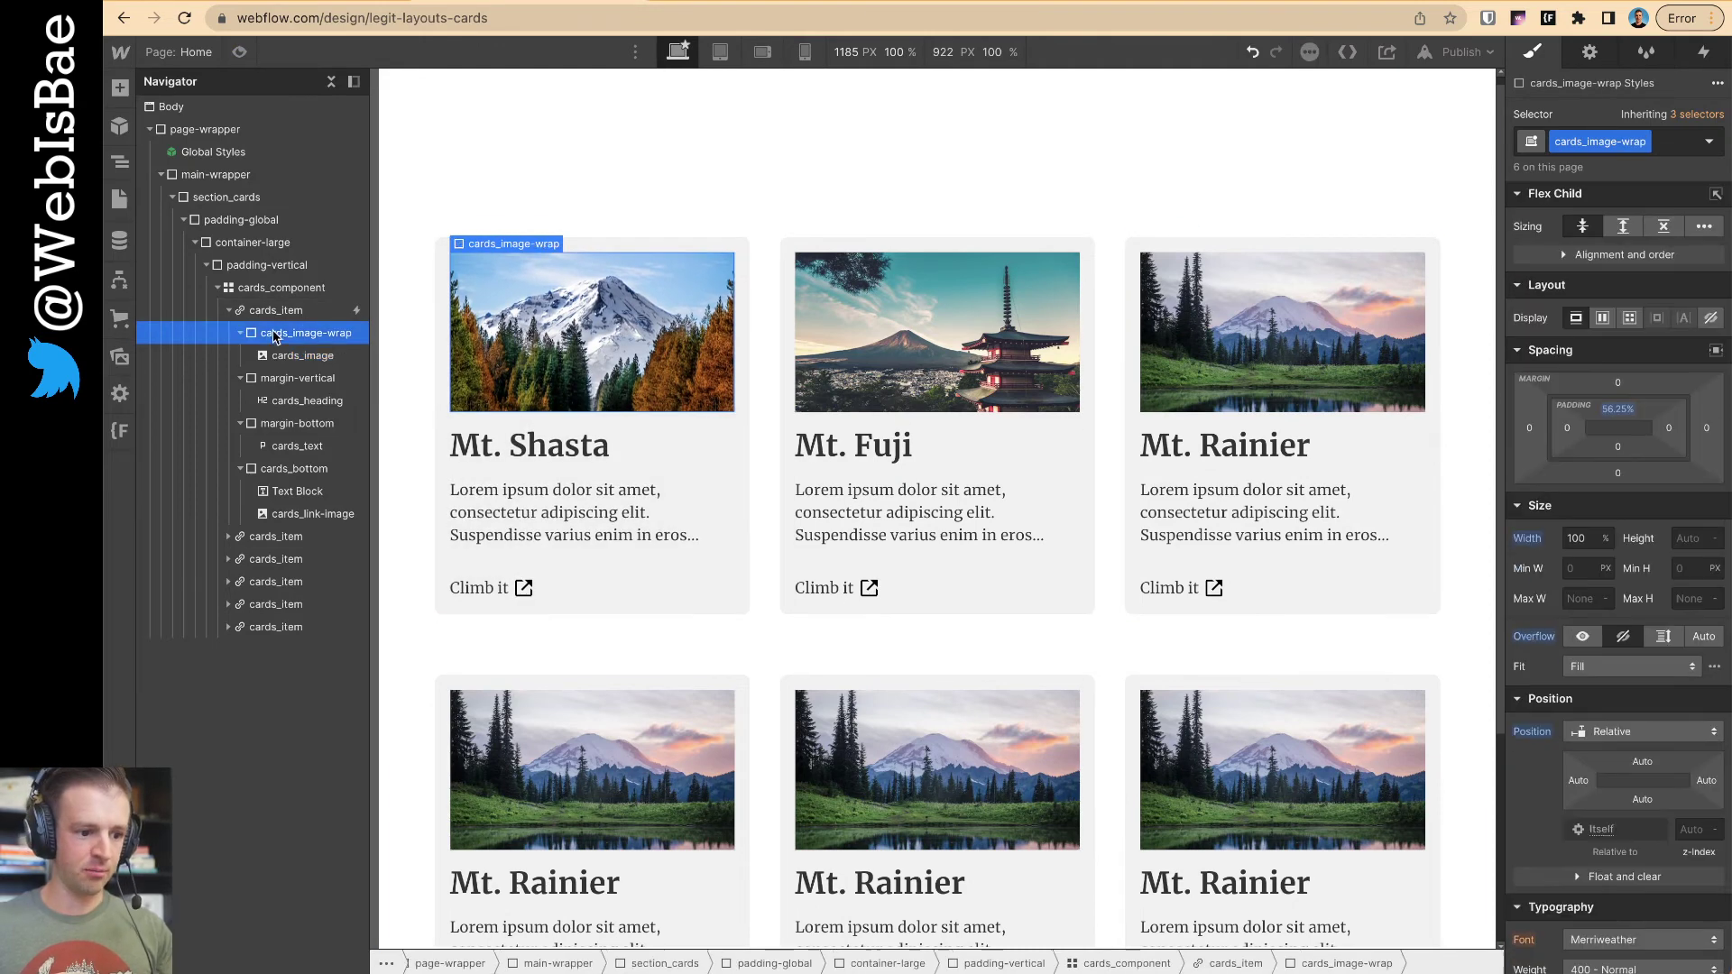
pyautogui.scroll(-10, 1661, 578)
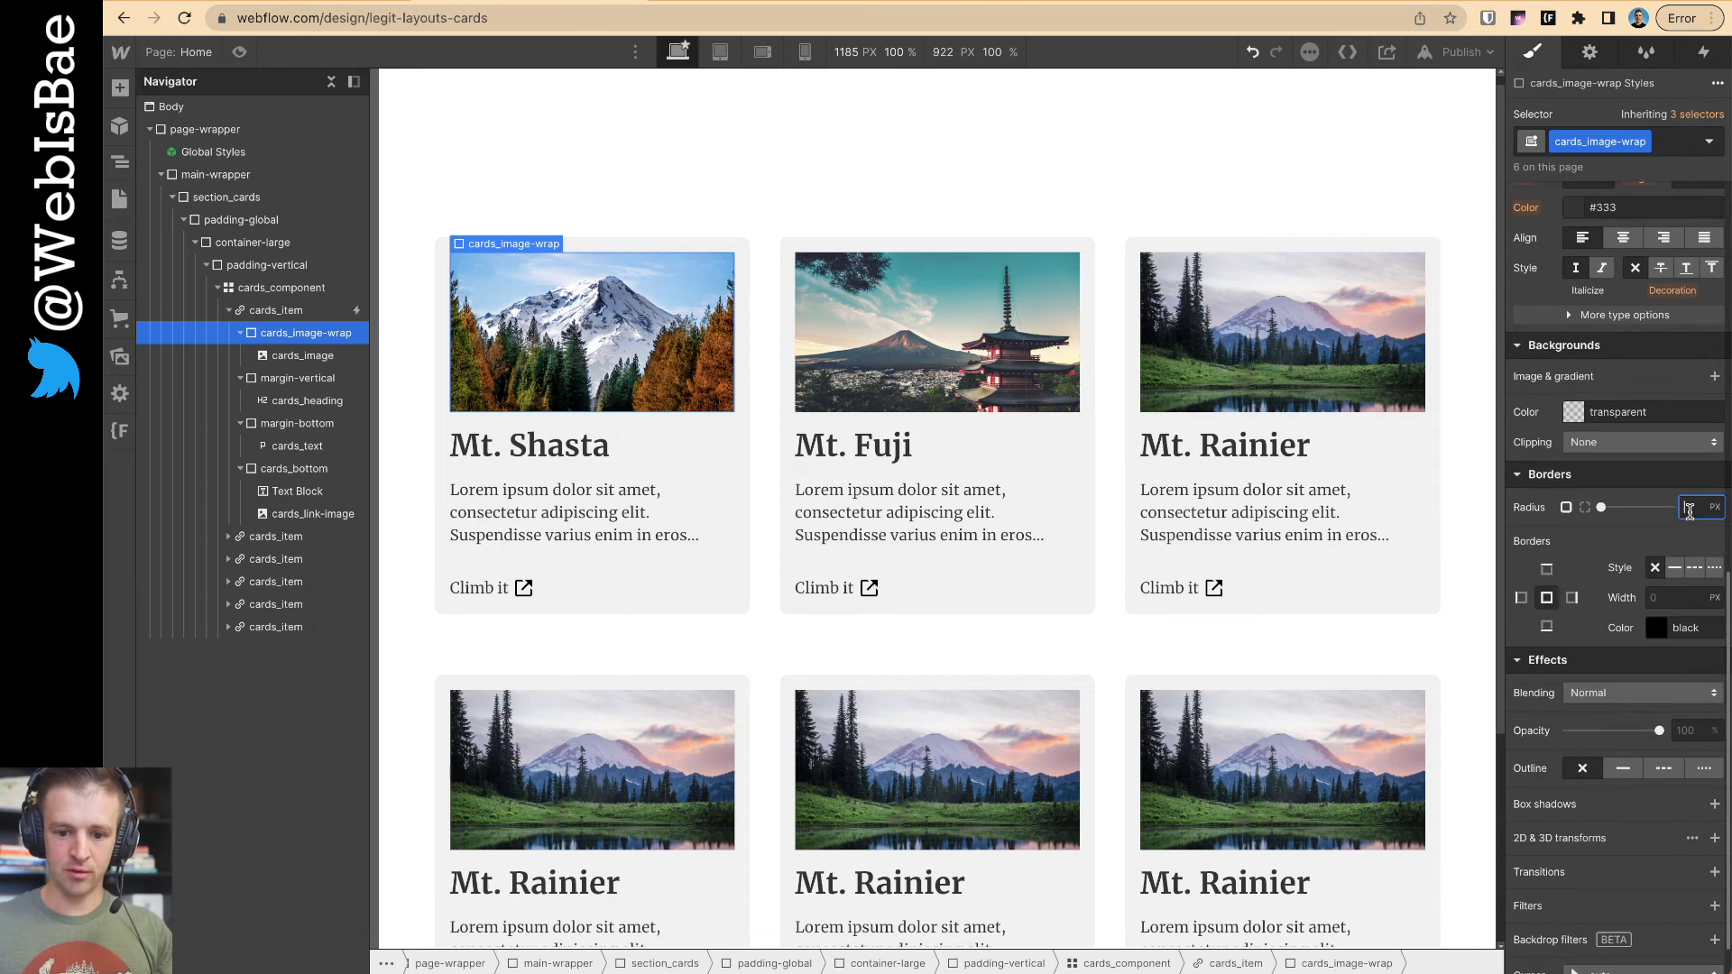
pyautogui.write('4')
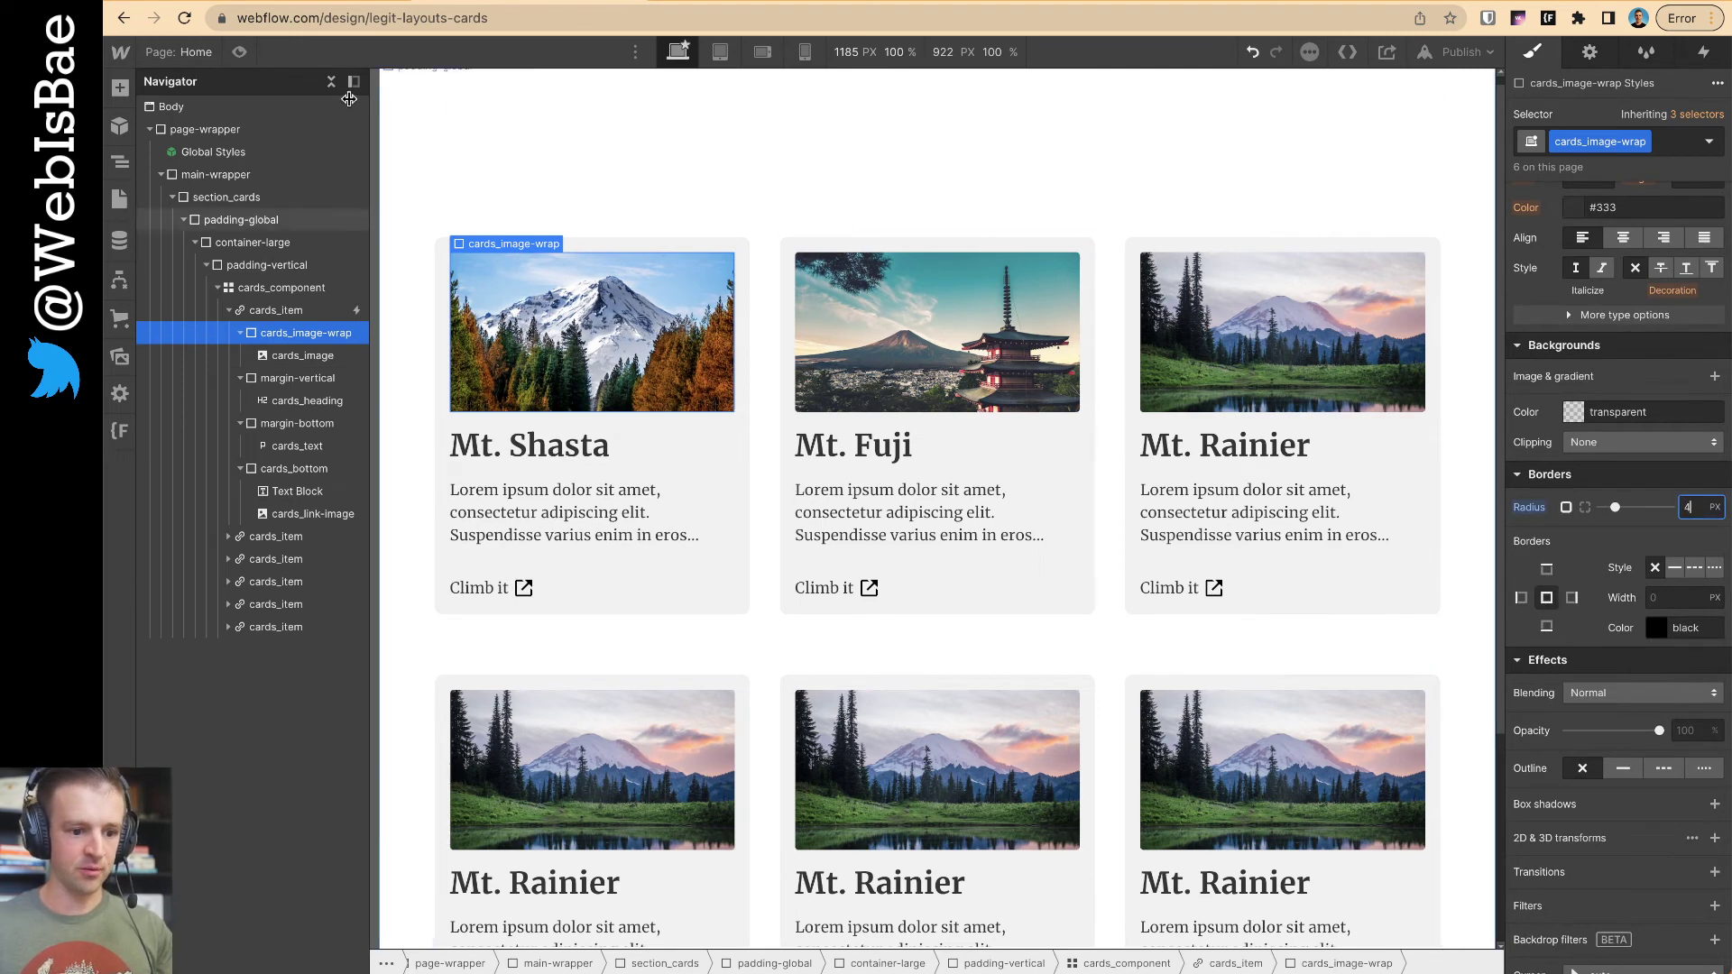
pyautogui.click(239, 52)
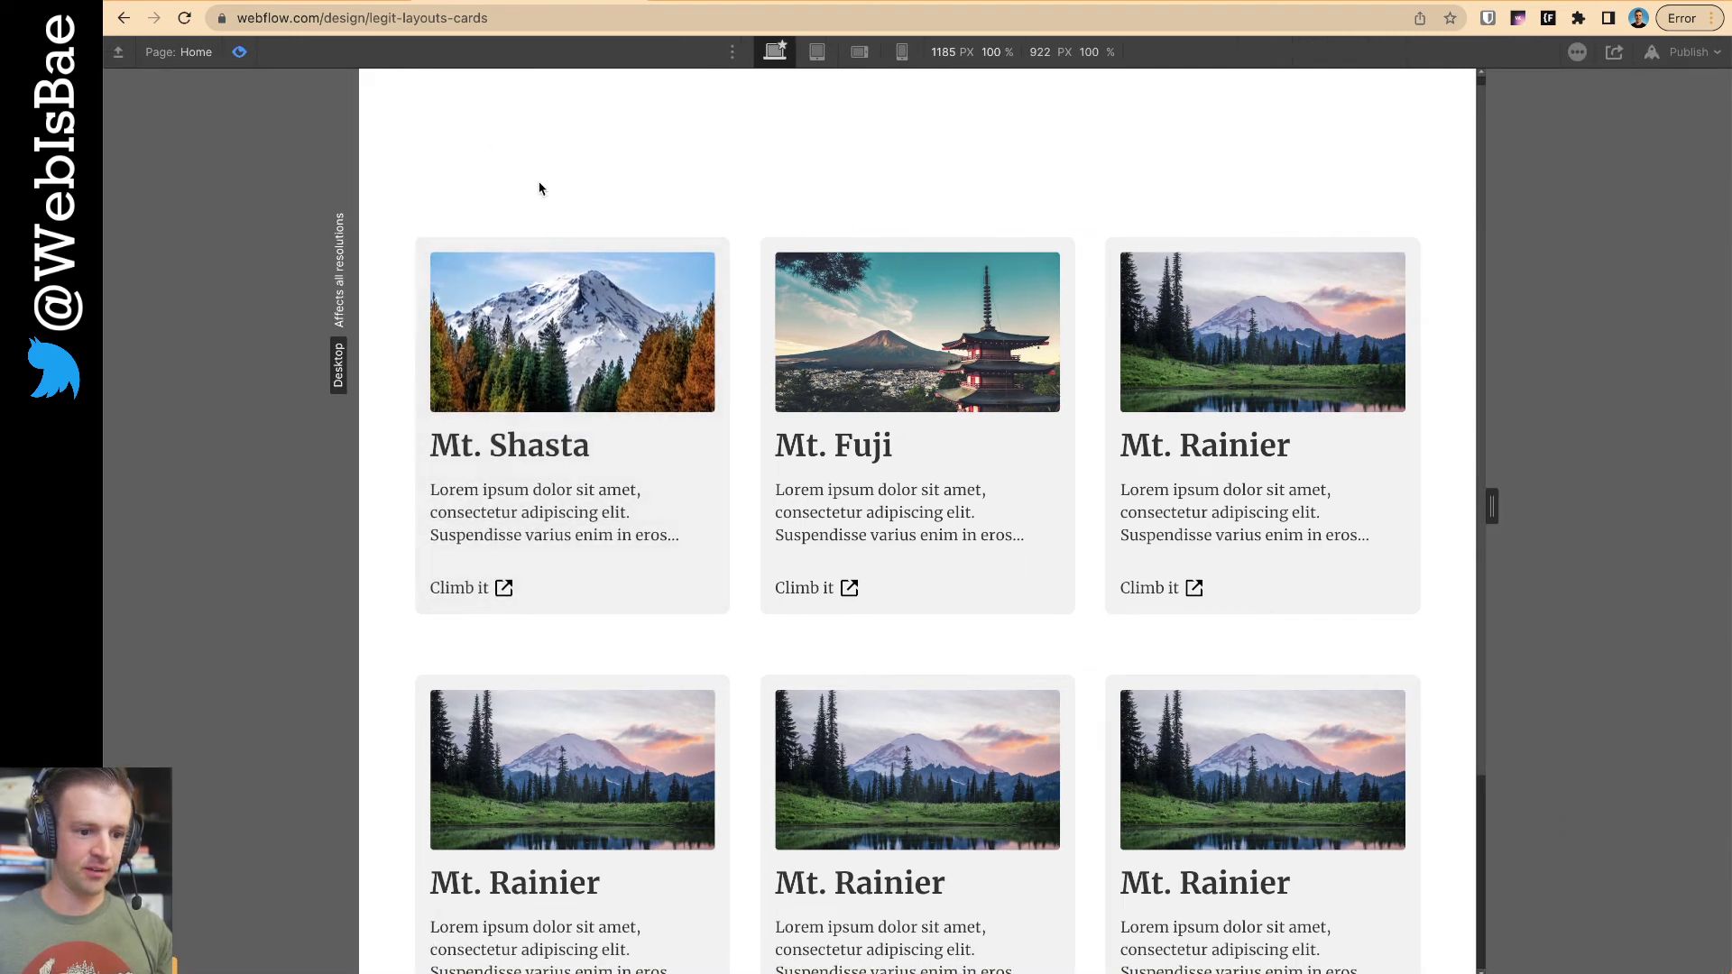
pyautogui.click(239, 52)
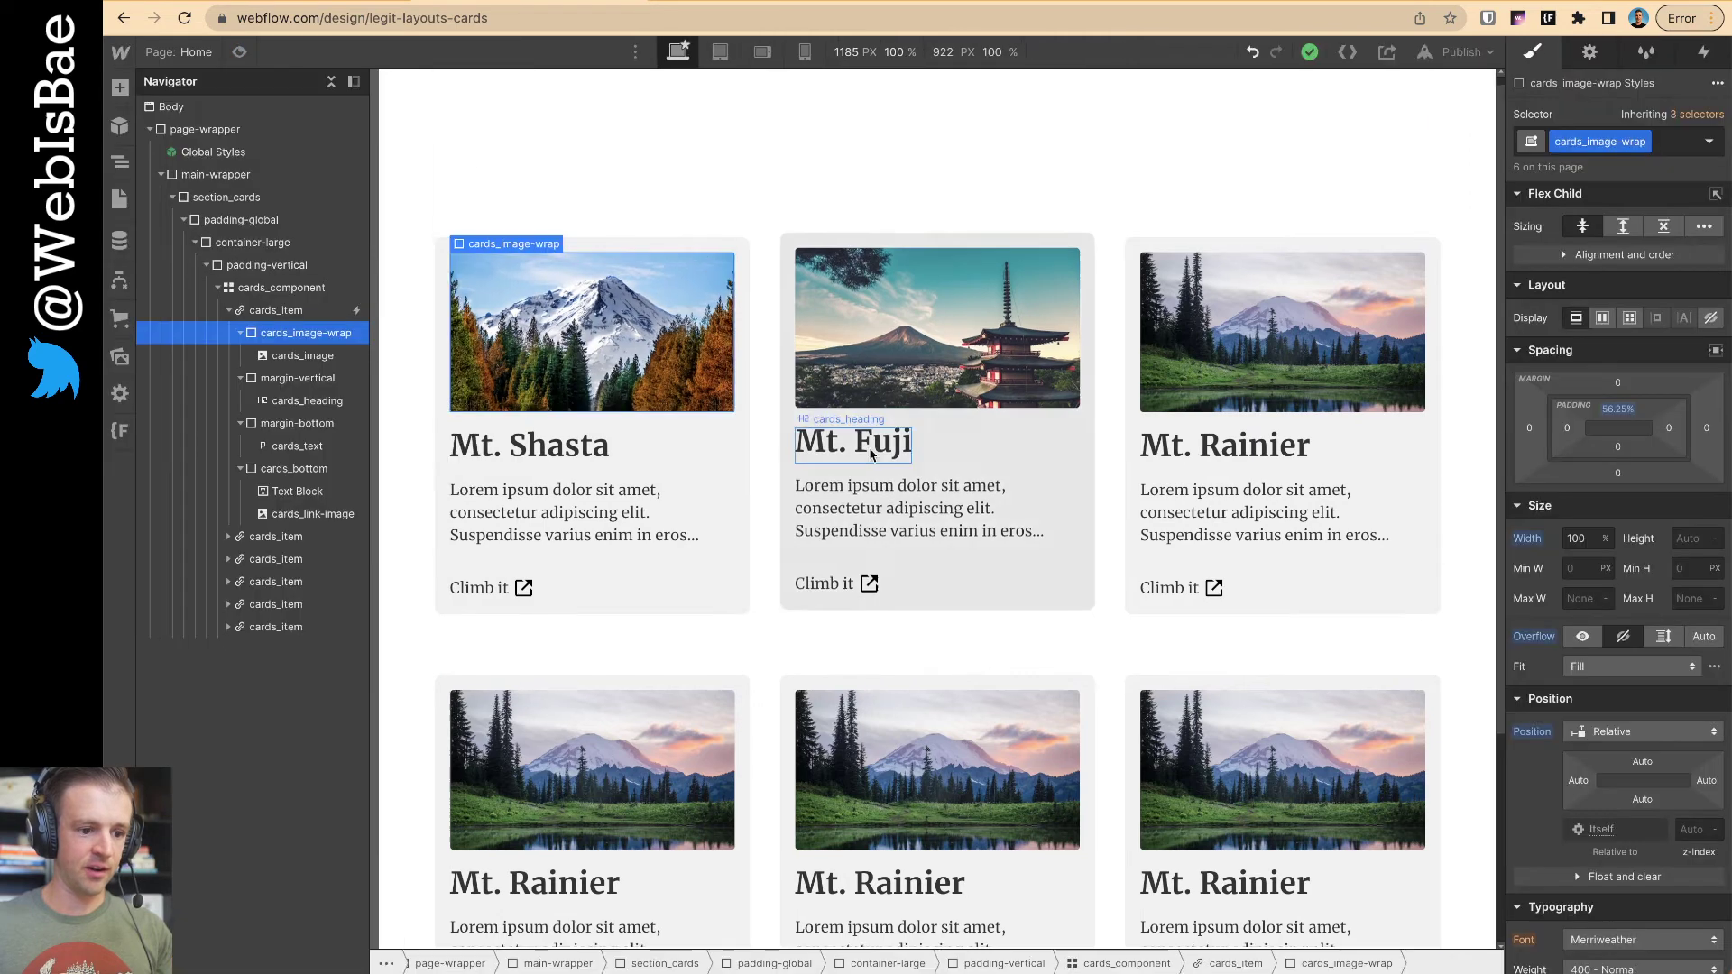
# - Set the hover-out action of the first cards_item's mouse hover trigger to start an animation
pyautogui.click(1703, 51)
pyautogui.click(1624, 140)
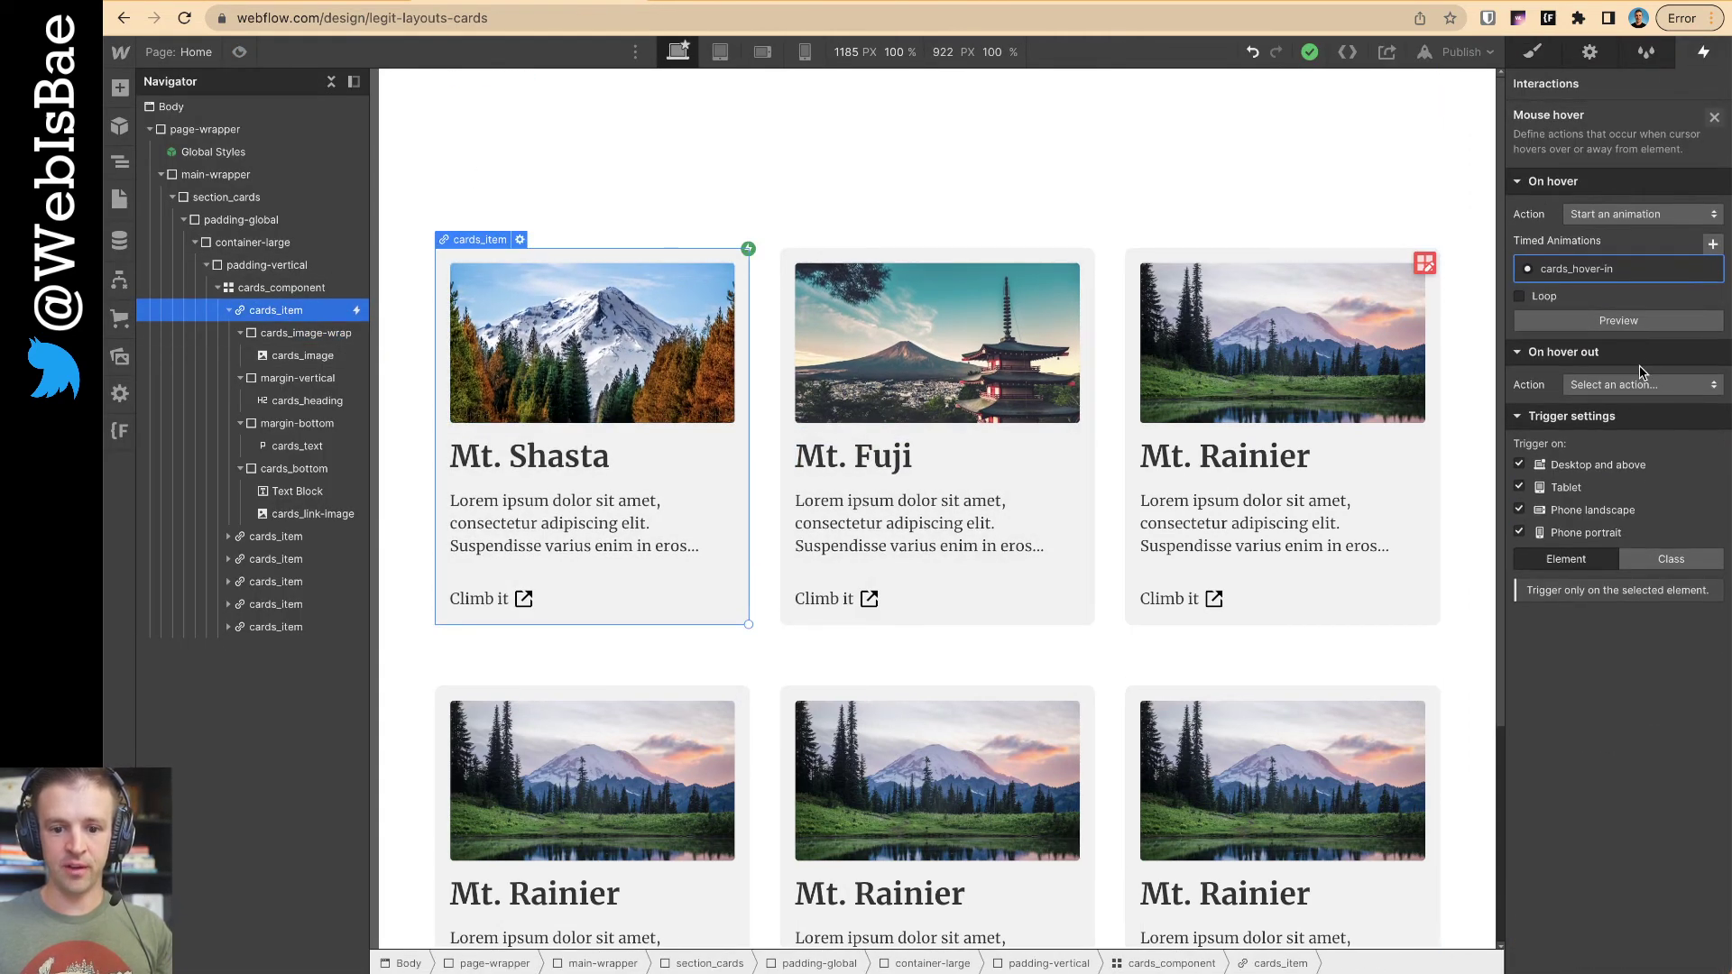
pyautogui.click(1639, 384)
pyautogui.click(1624, 418)
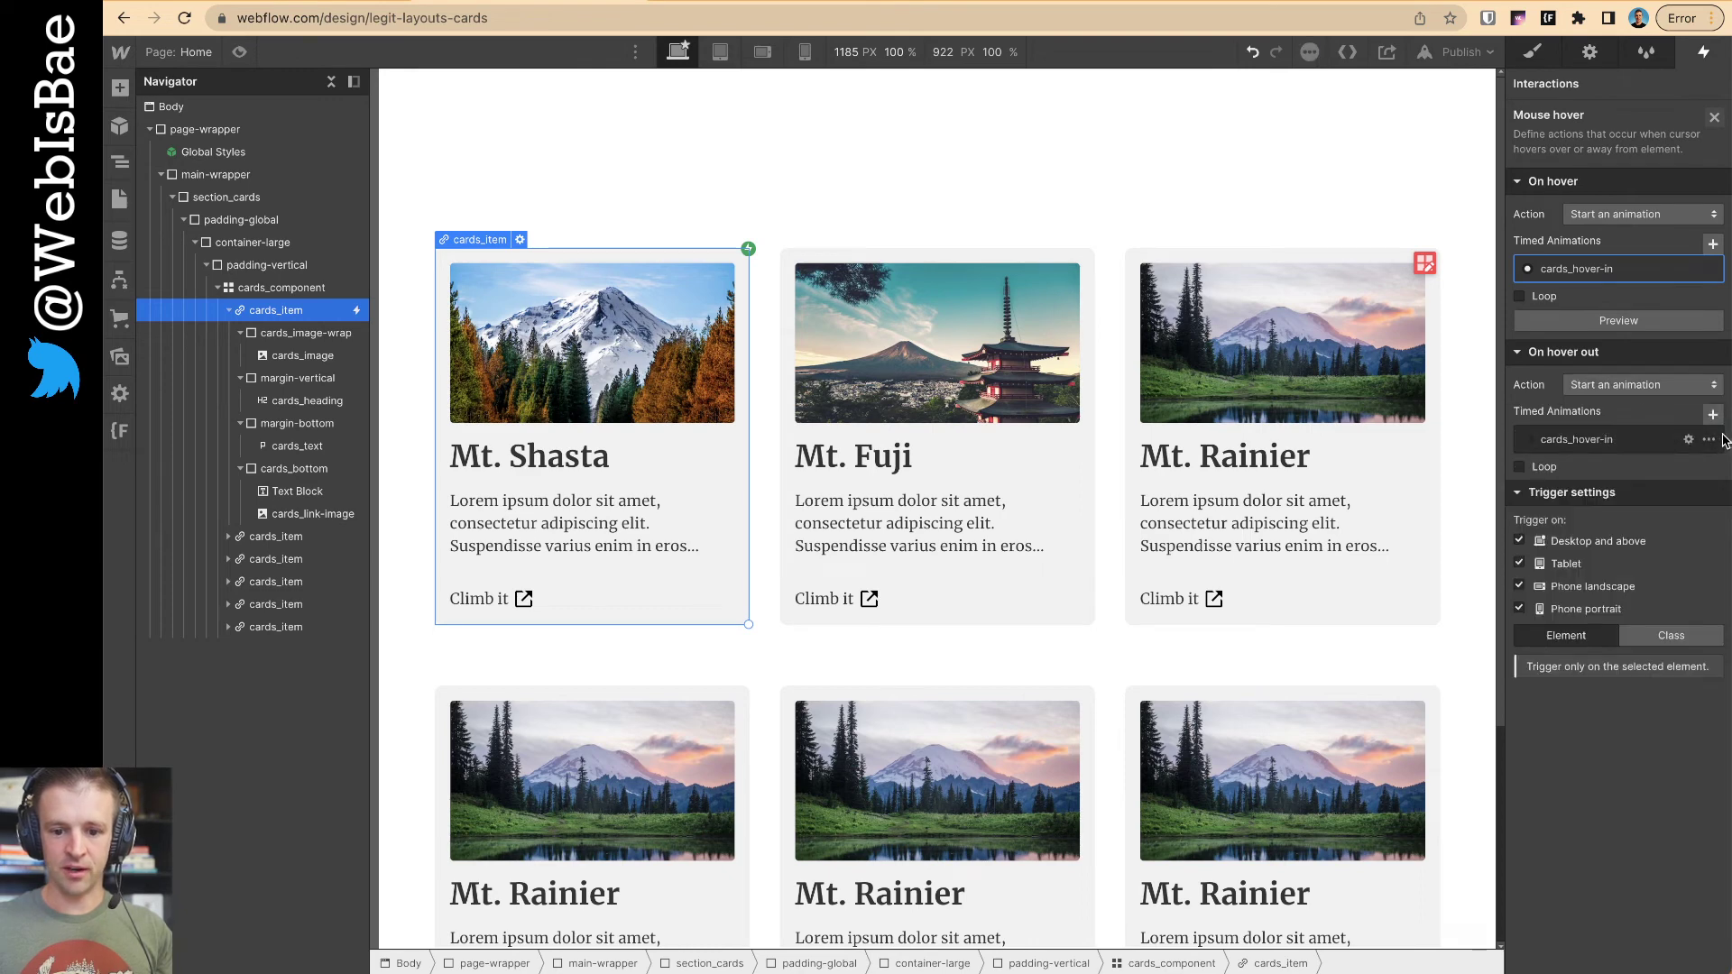
# - Duplicate the cards_hover-in animation and rename the copy cards_hover-out
pyautogui.click(1709, 440)
pyautogui.click(1627, 496)
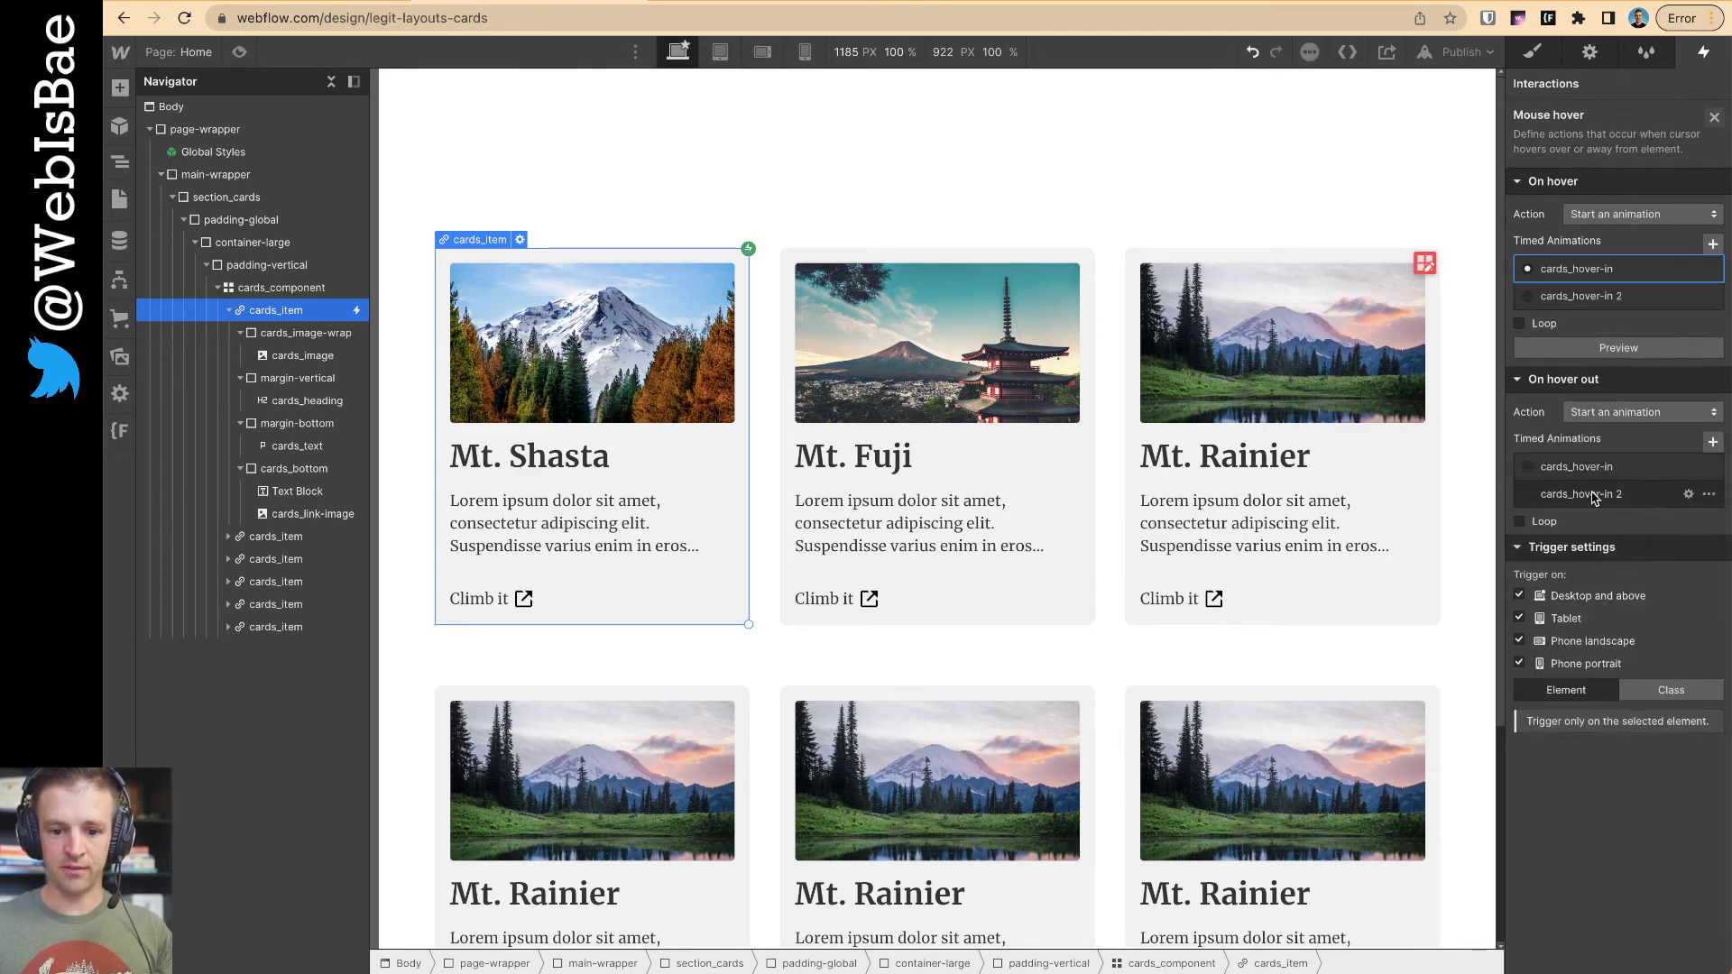
pyautogui.click(1686, 494)
pyautogui.click(1621, 87)
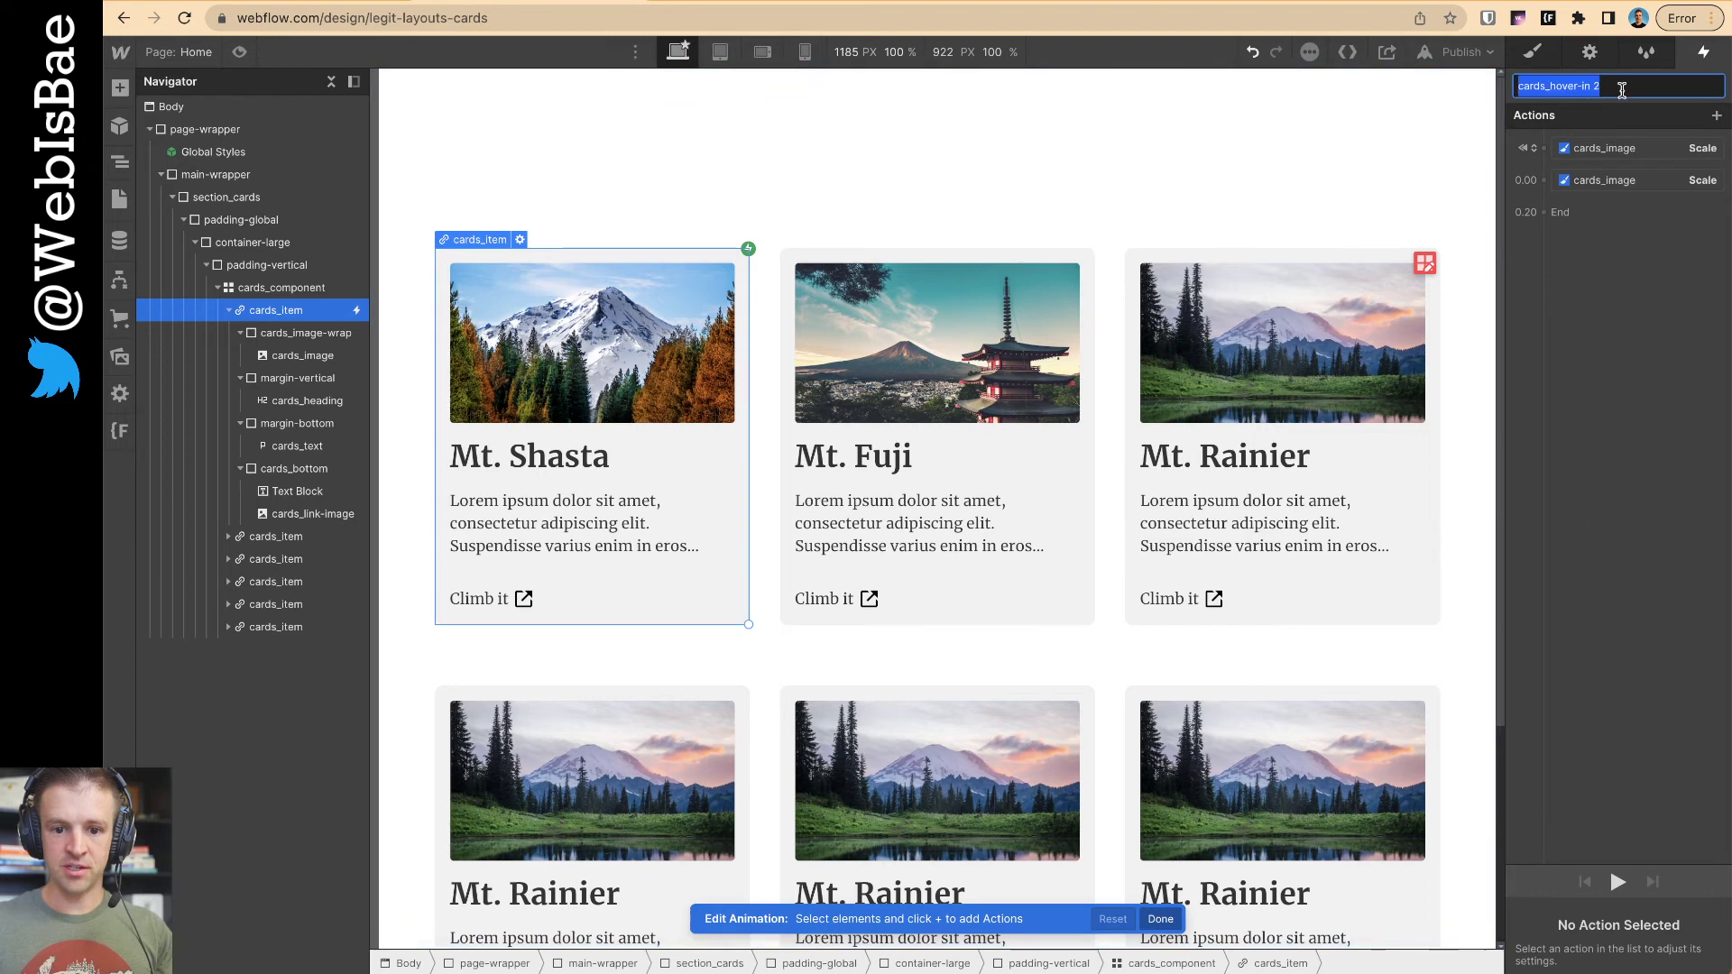
pyautogui.click(1621, 88)
pyautogui.press('BackSpace')
pyautogui.press('BackSpace')
pyautogui.write('out')
pyautogui.press('Return')
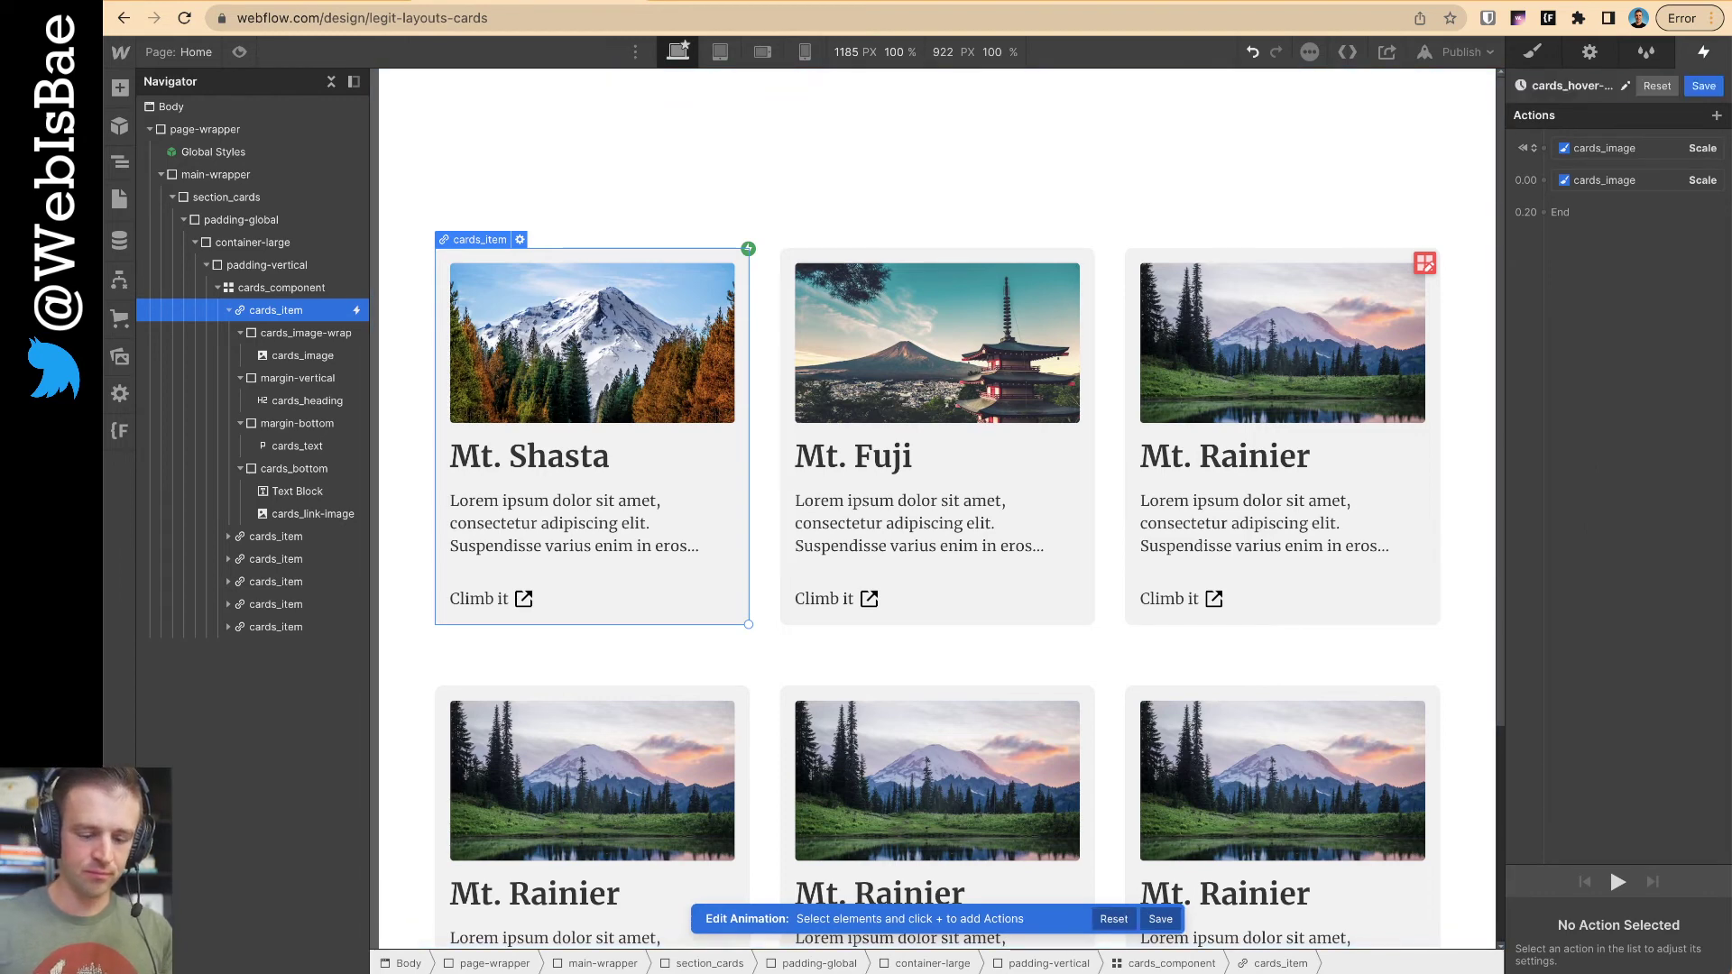
# - In cards_hover-out, delete the second Scale action and stop using the remaining Scale action as an initial state
pyautogui.click(1656, 179)
pyautogui.press('Delete')
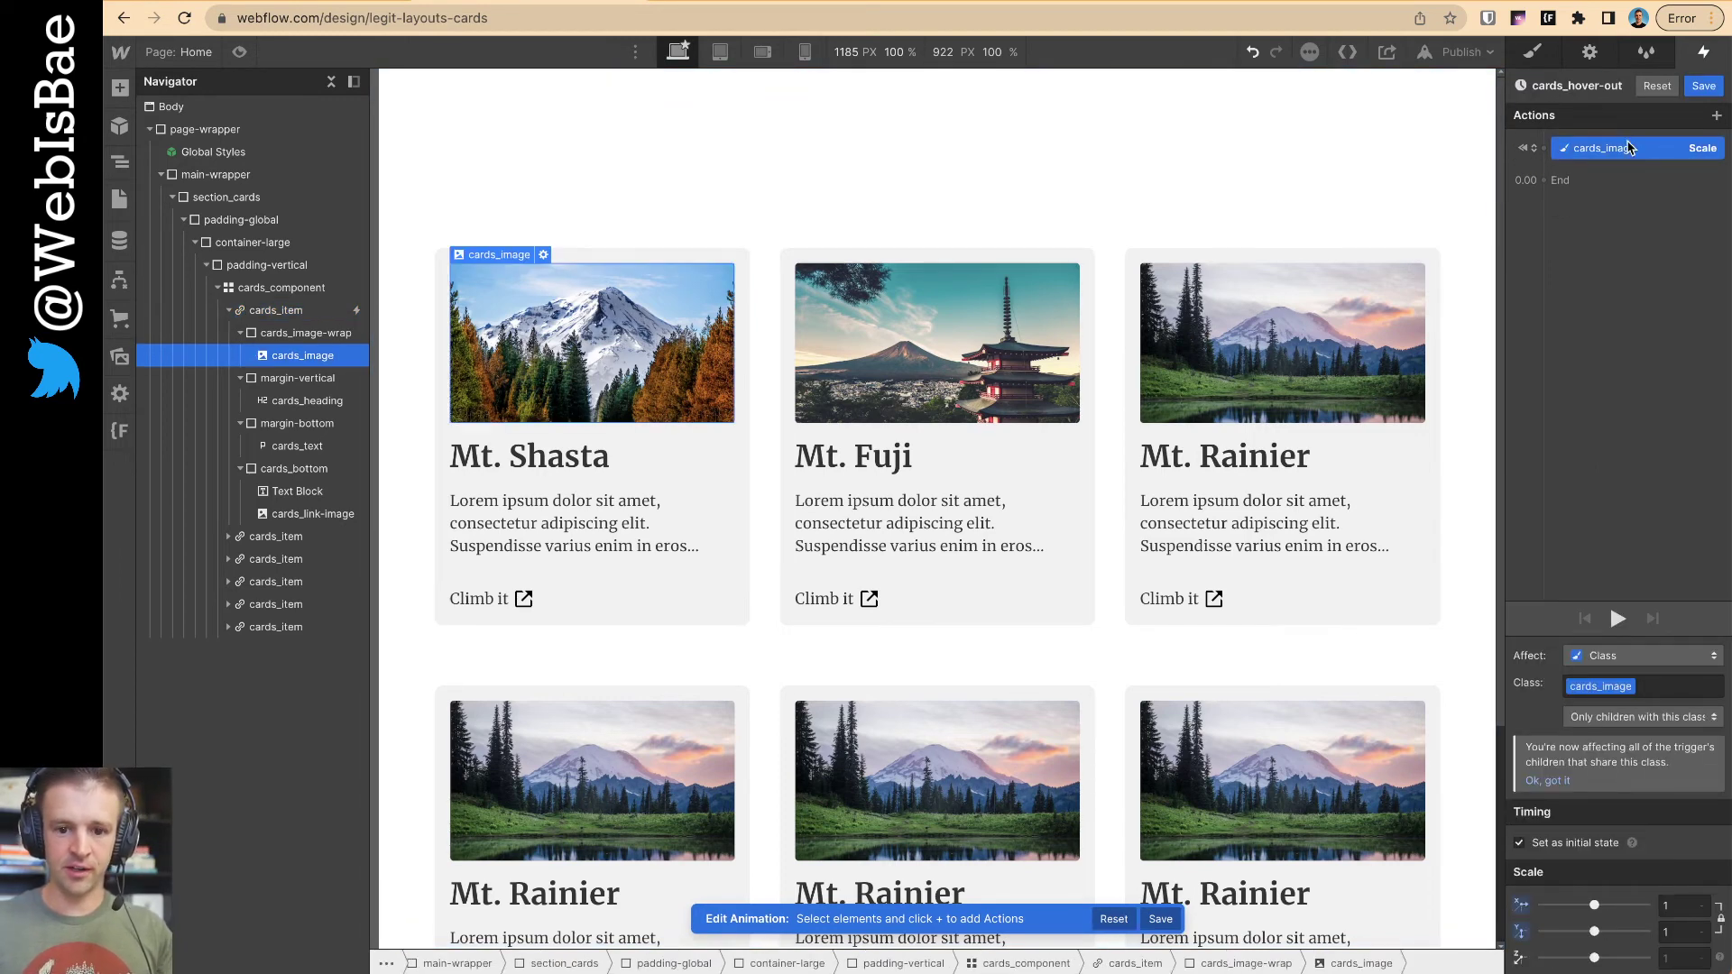
pyautogui.click(1538, 846)
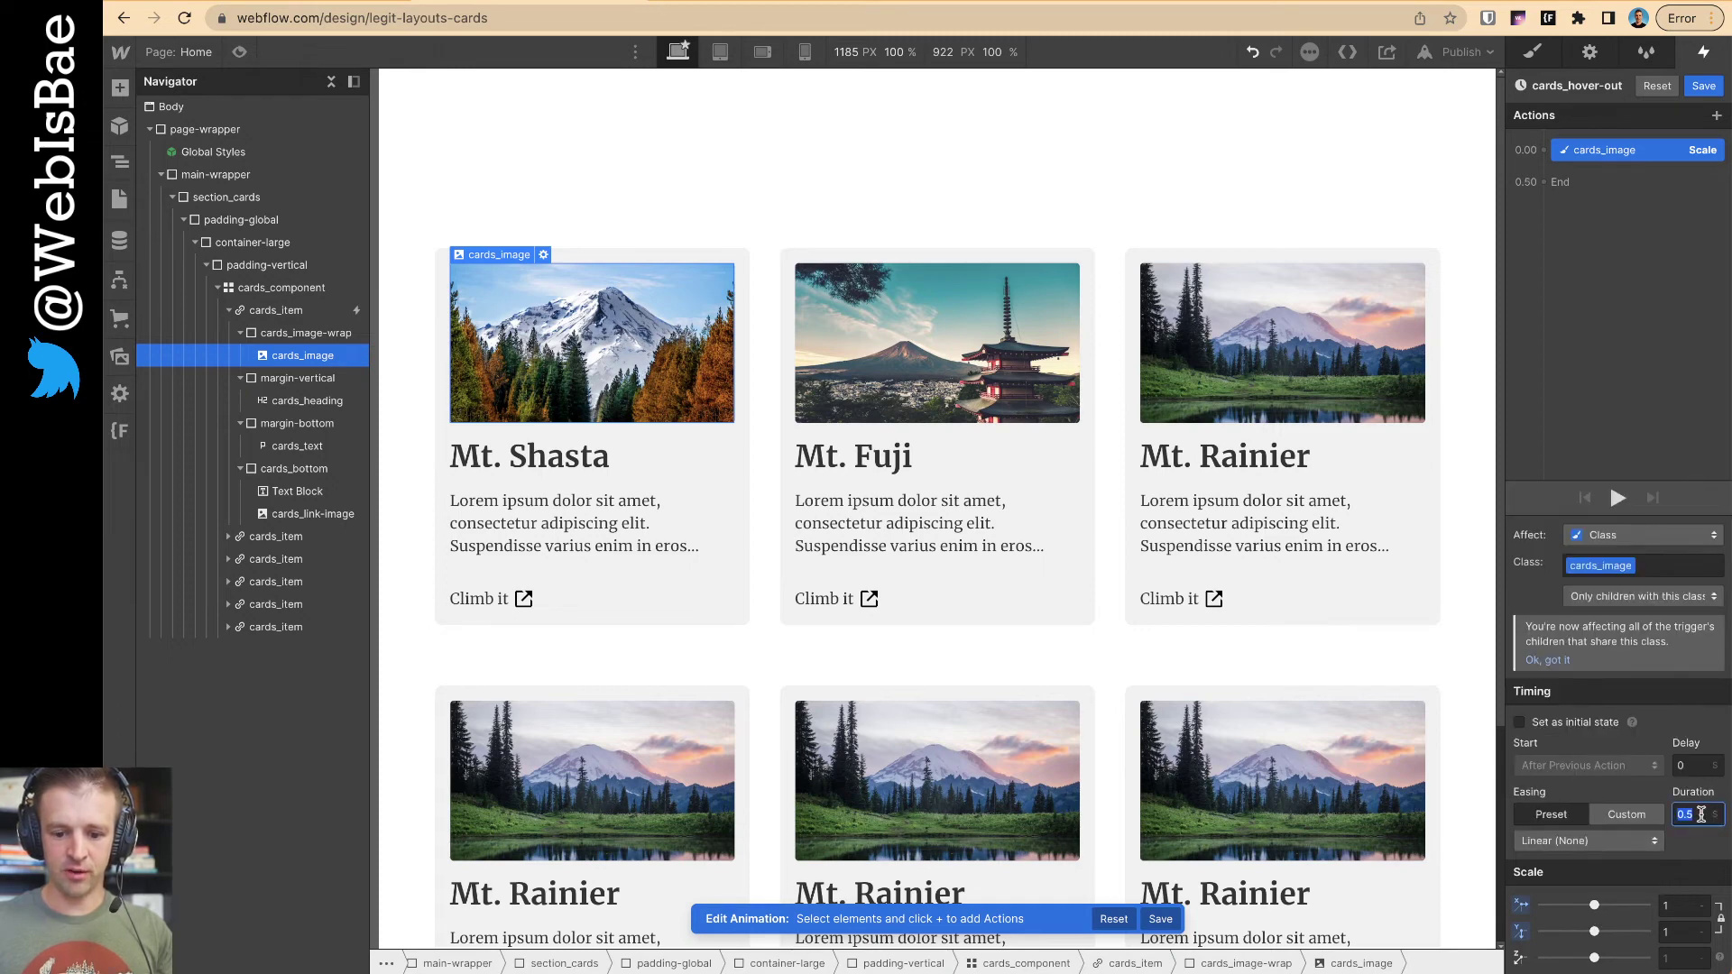
# - Set the cards_hover-out Scale action's duration to 0.2 and its easing to Ease Out, and save the animation
pyautogui.click(1588, 841)
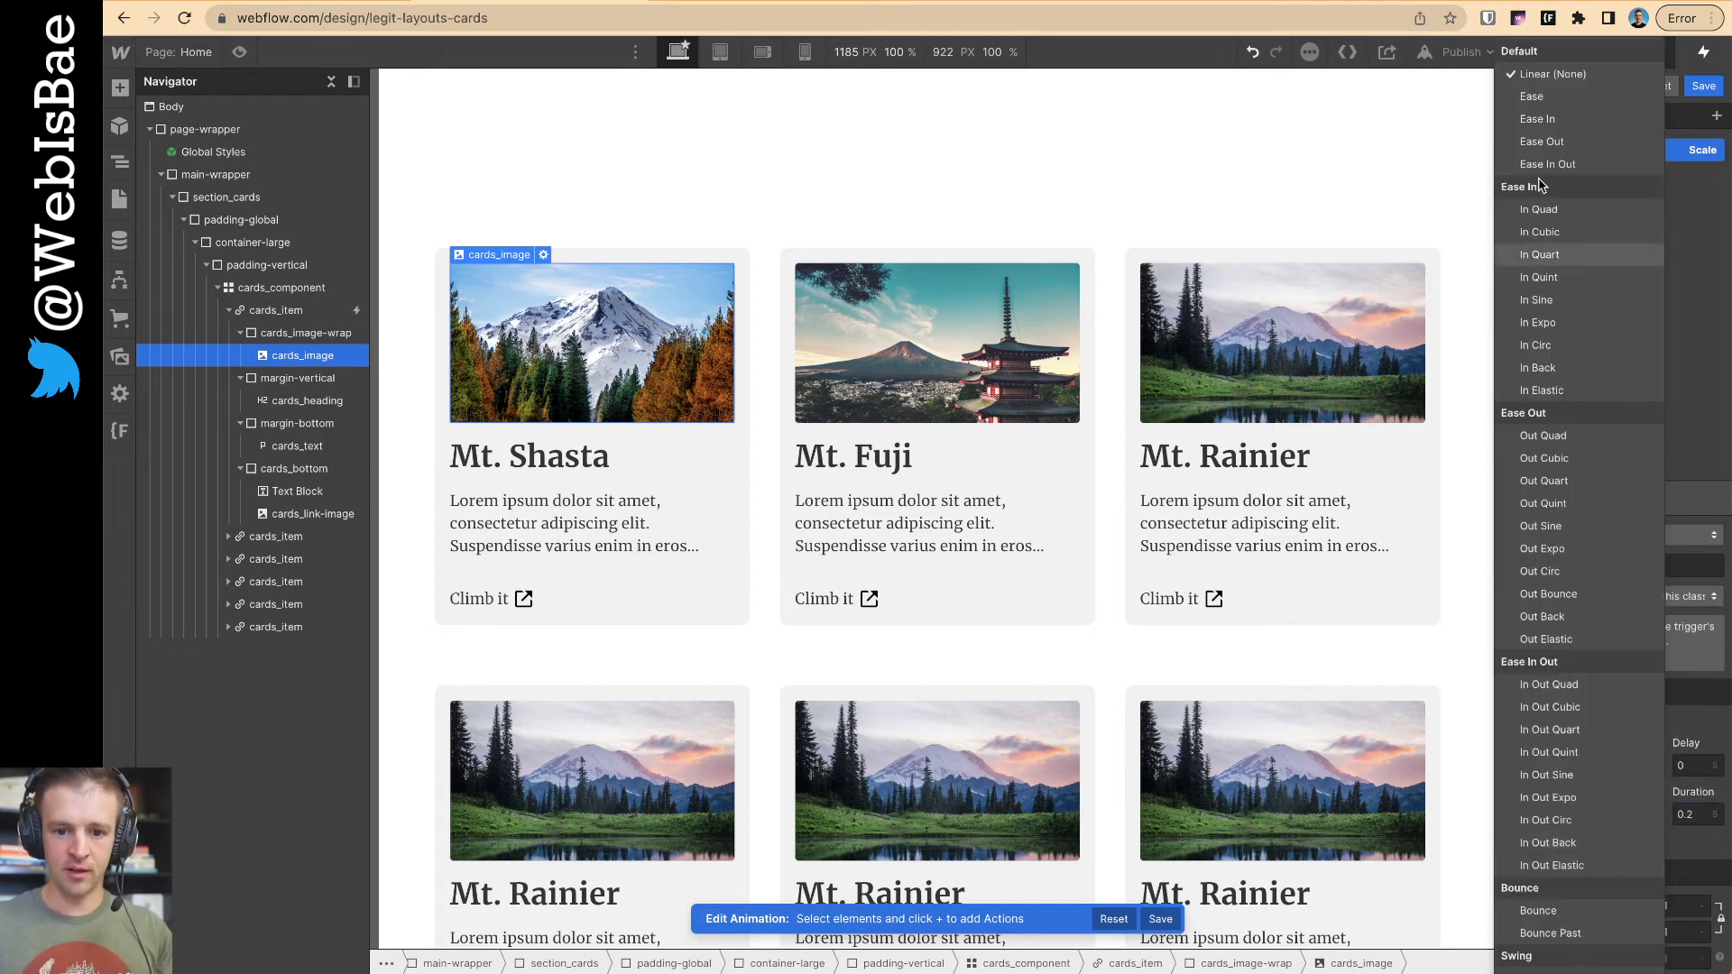
pyautogui.click(1579, 154)
pyautogui.click(1701, 87)
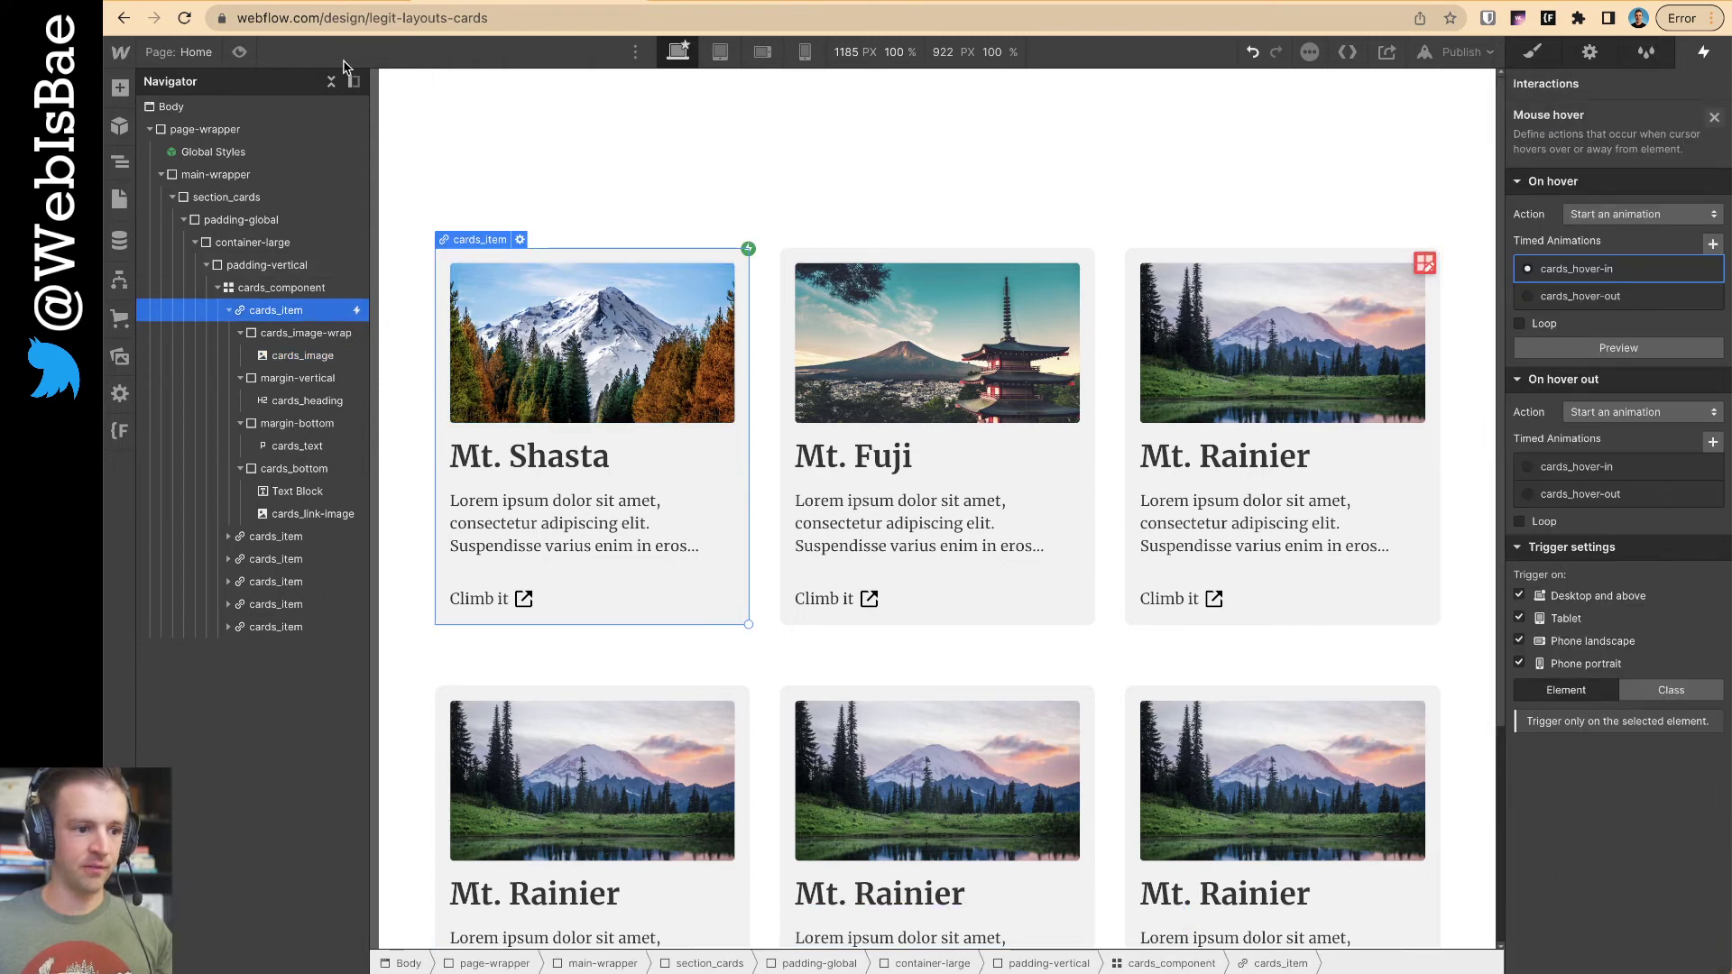
# - Assign cards_hover-out as the first card's hover-out animation and check both hover directions in page preview
pyautogui.click(243, 51)
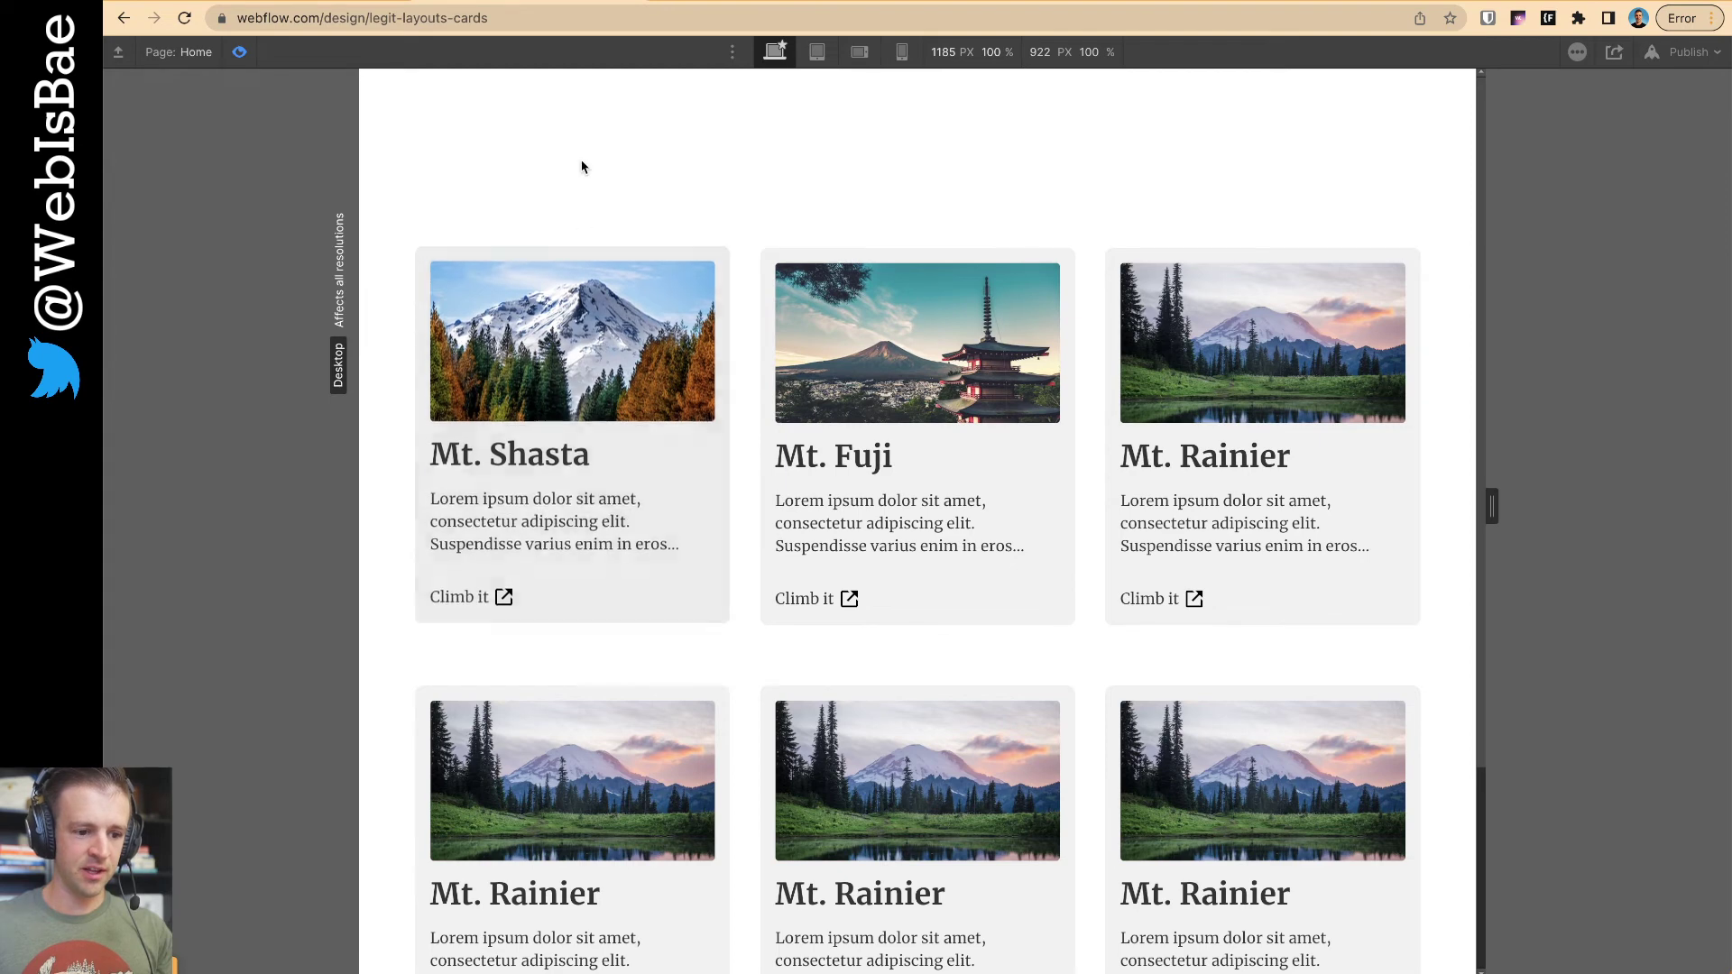
pyautogui.click(239, 52)
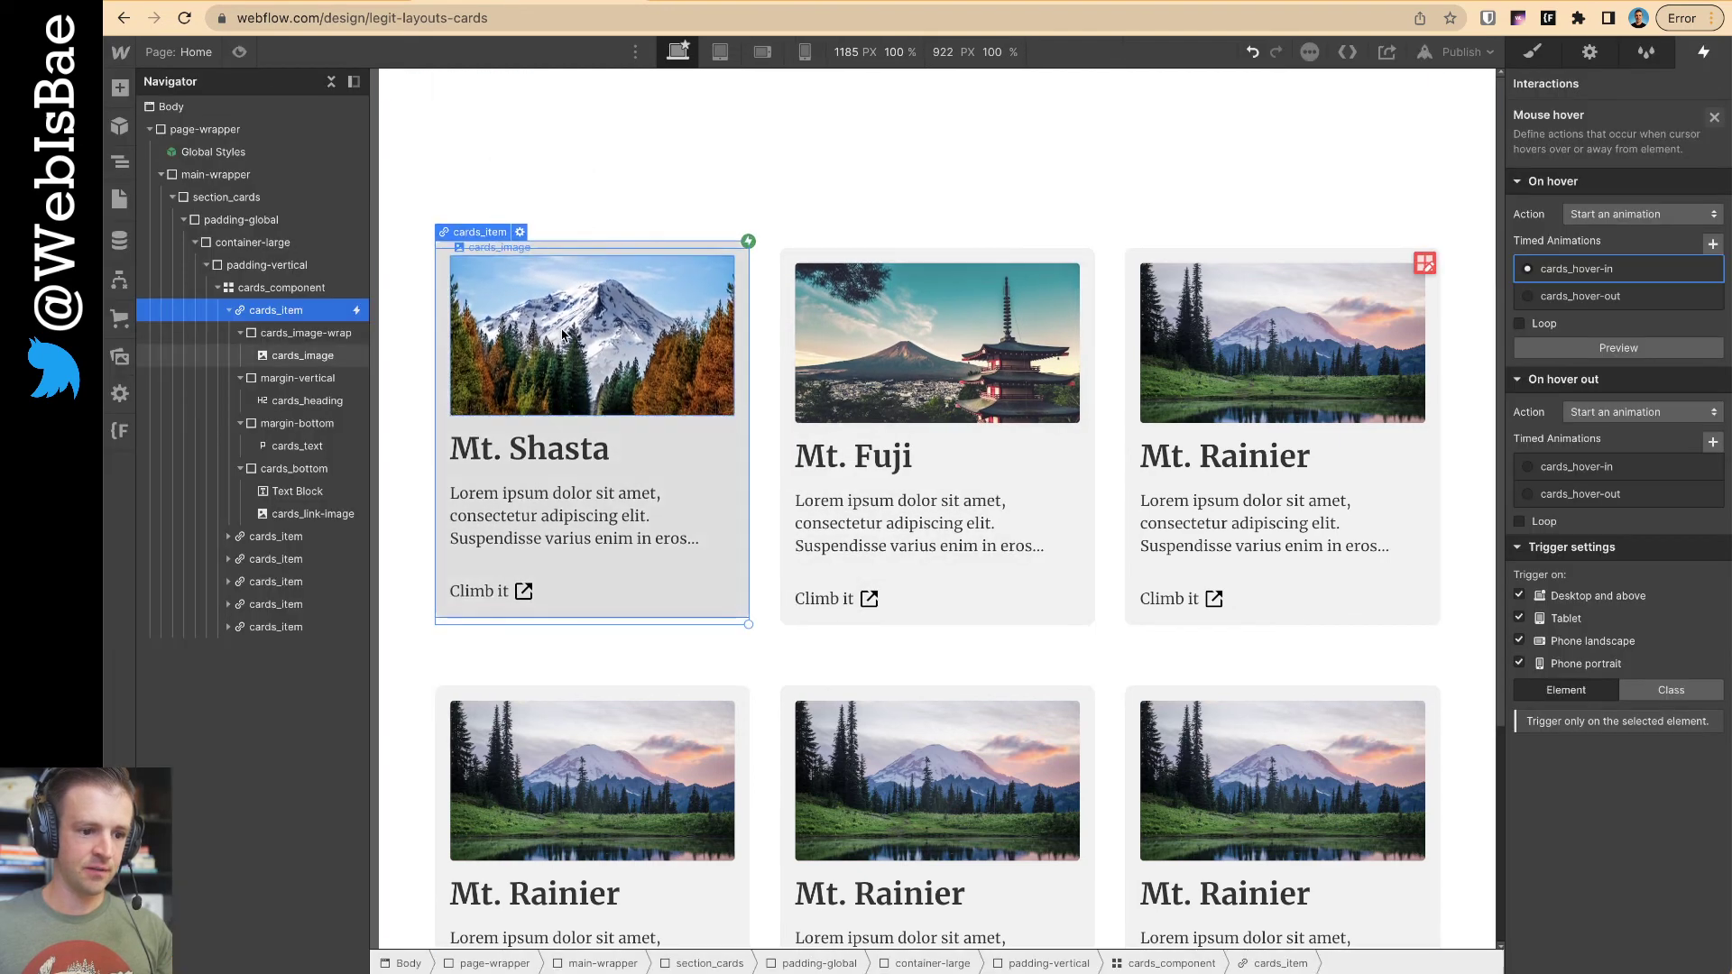
pyautogui.click(1603, 494)
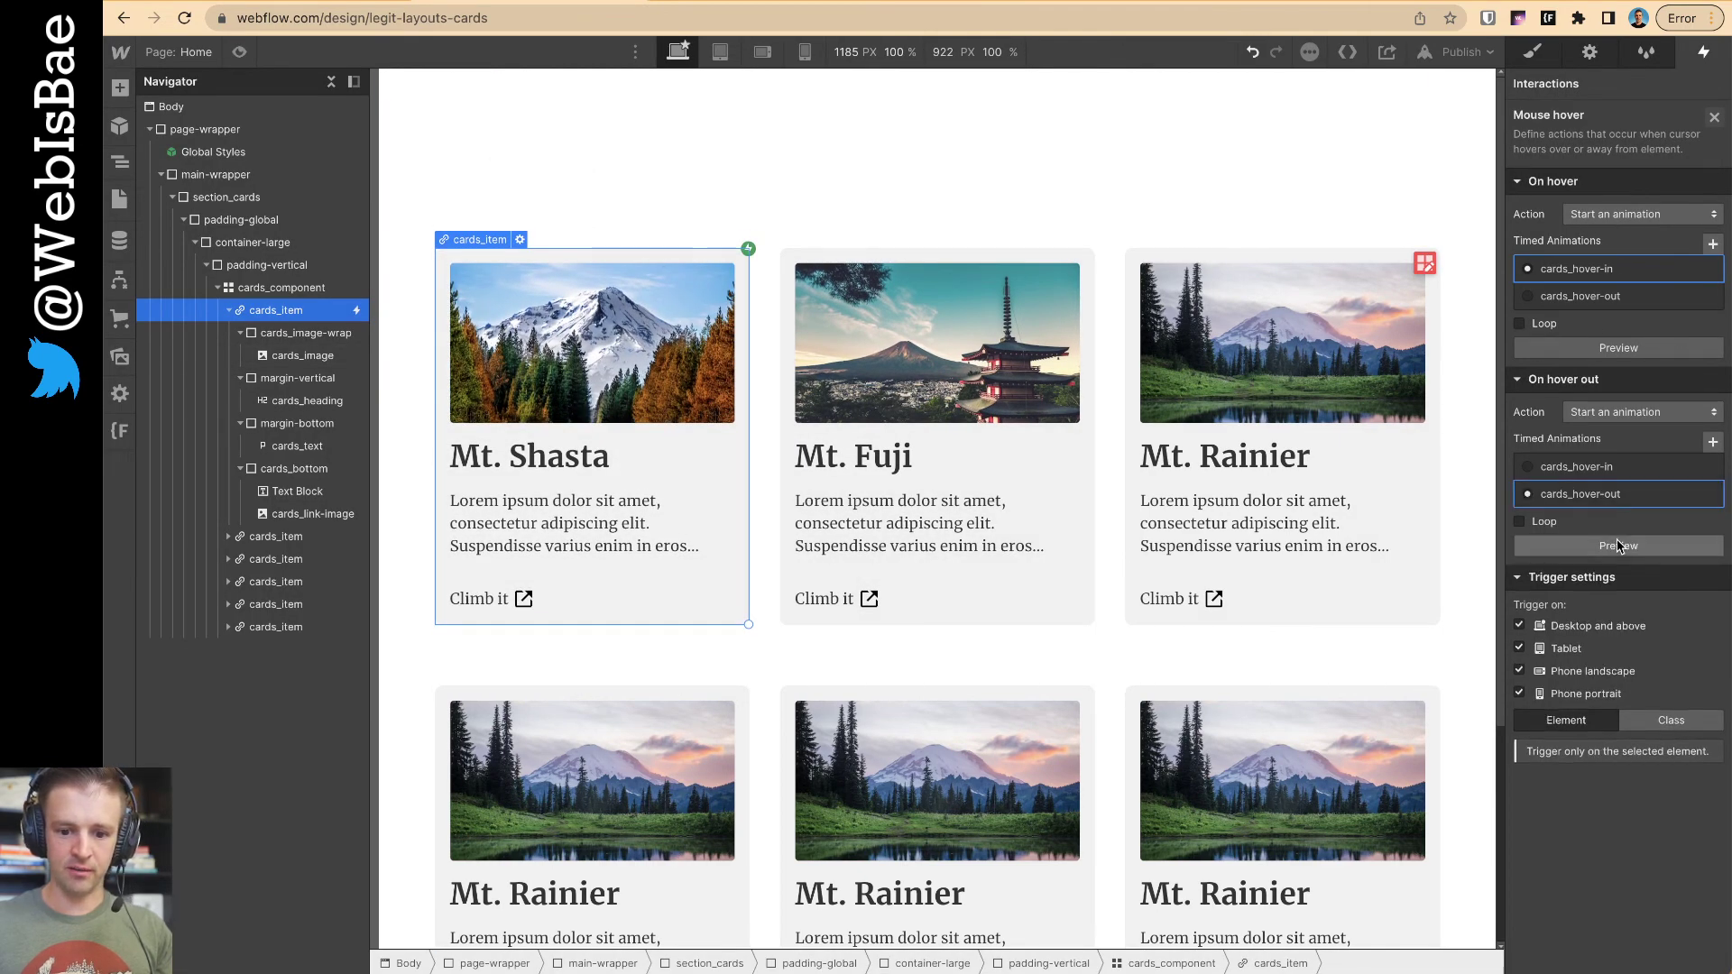
pyautogui.click(1617, 546)
pyautogui.click(239, 52)
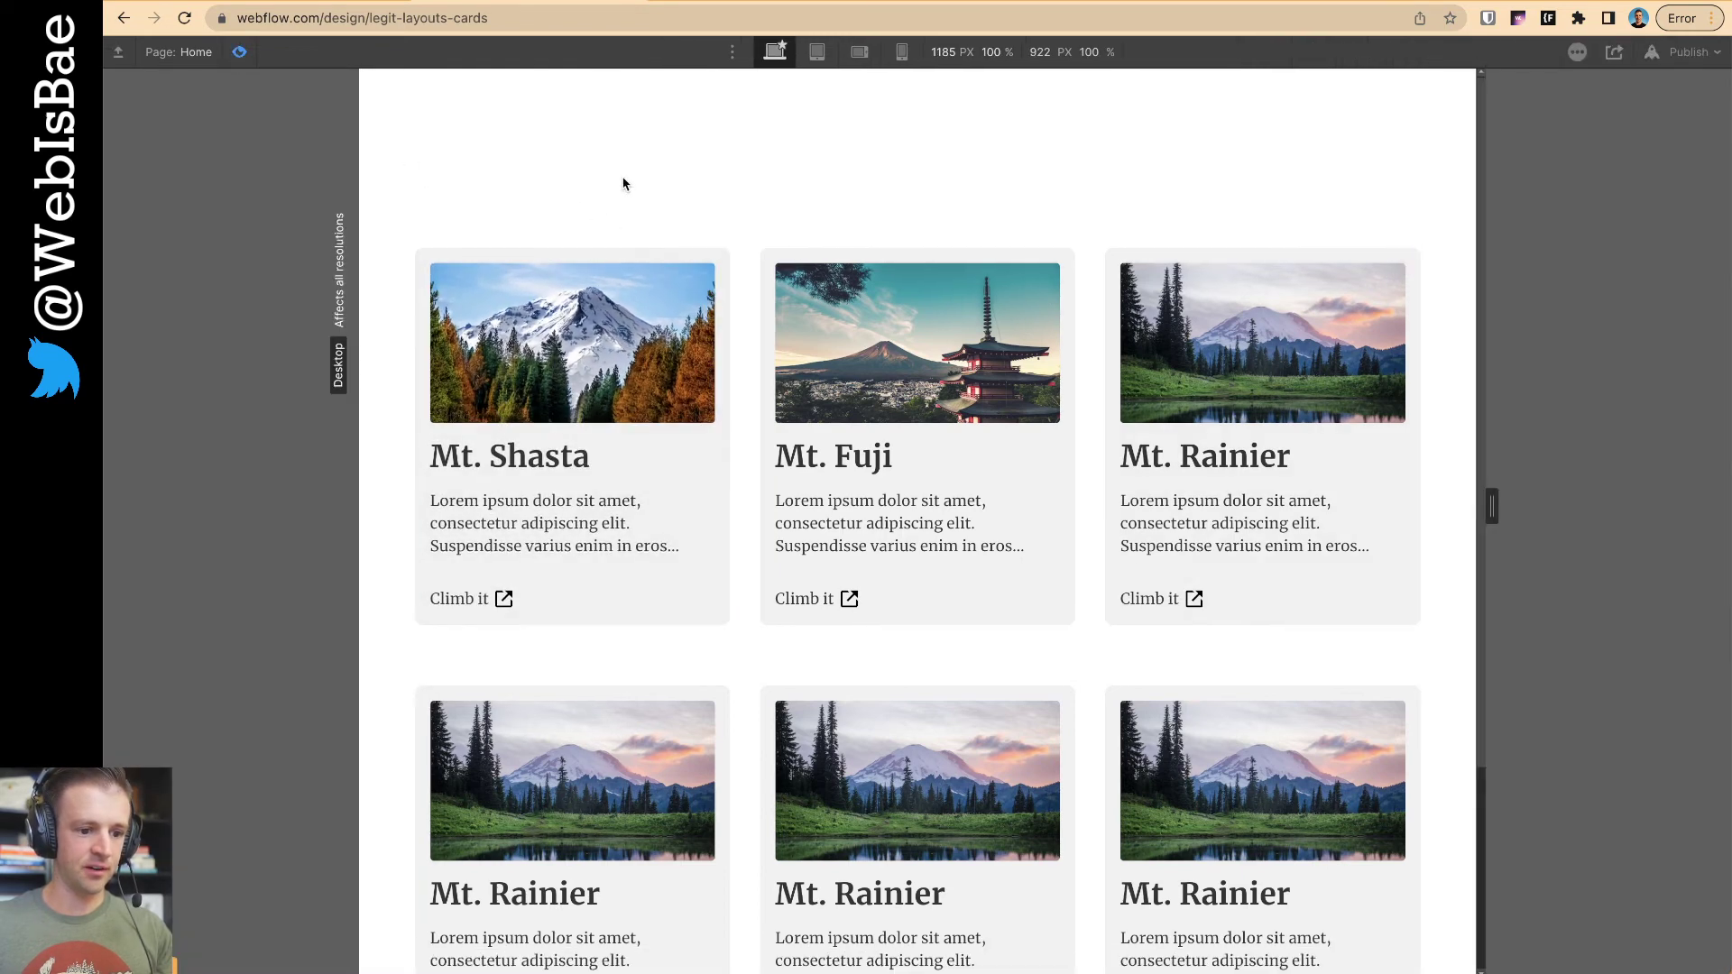
pyautogui.click(242, 53)
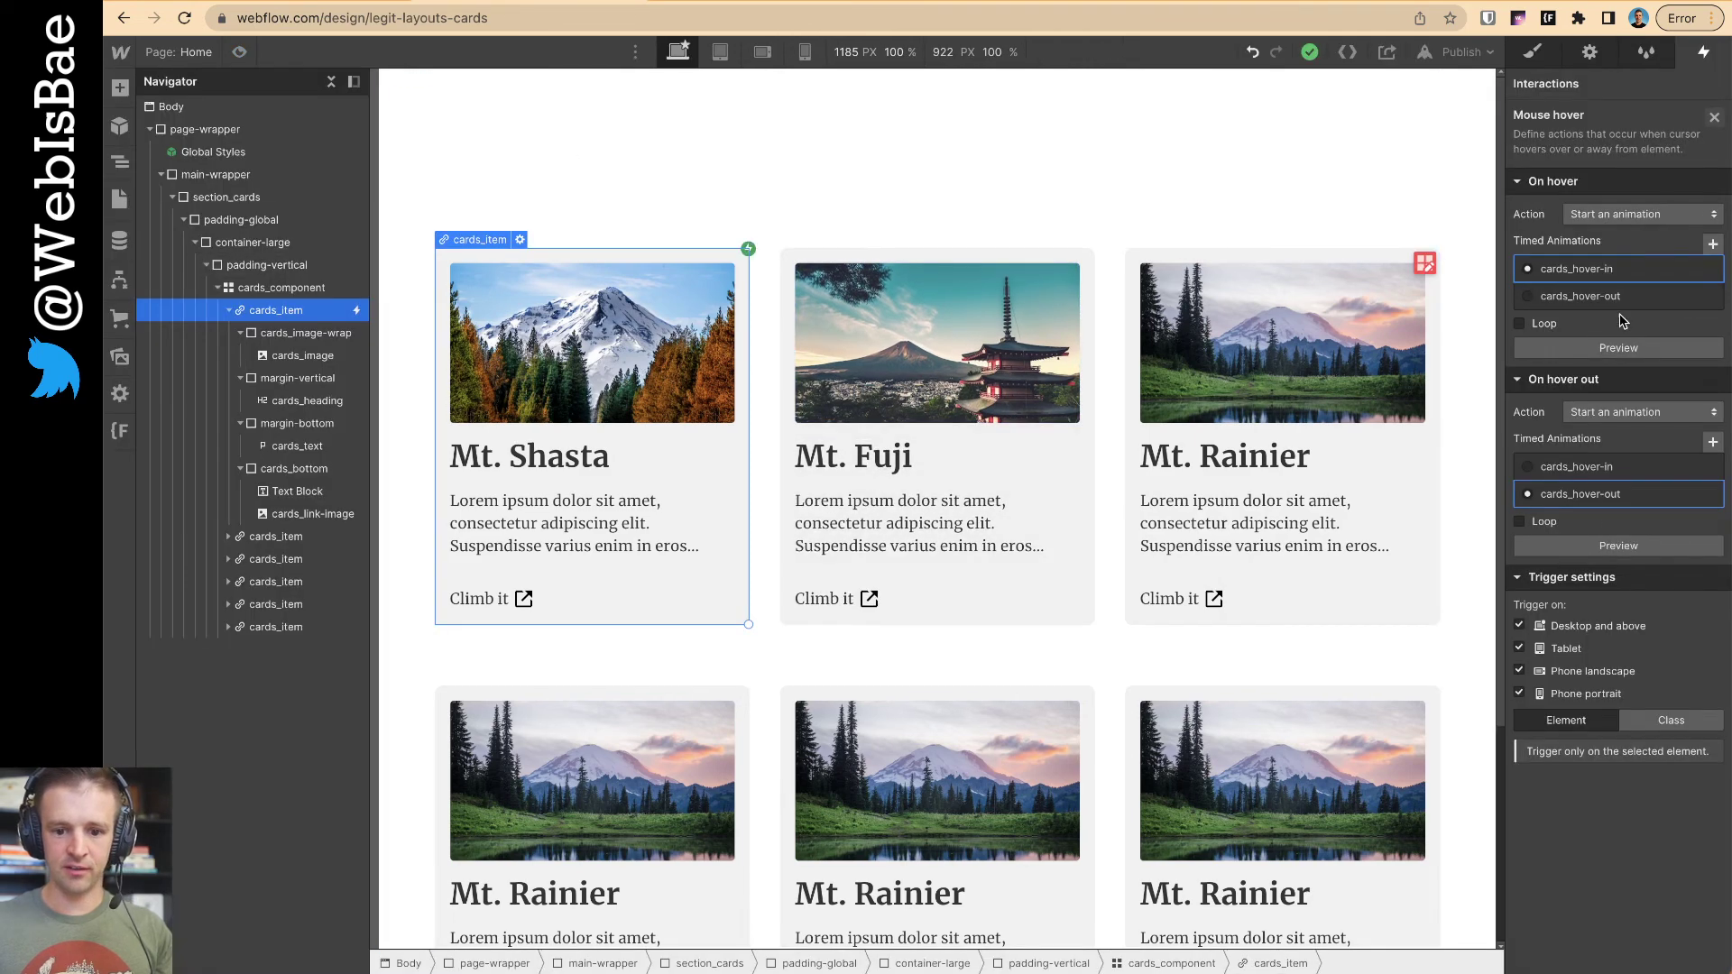
# - Apply the hover trigger to the cards_item class on Desktop and above only, and preview it on the other cards
pyautogui.click(1654, 725)
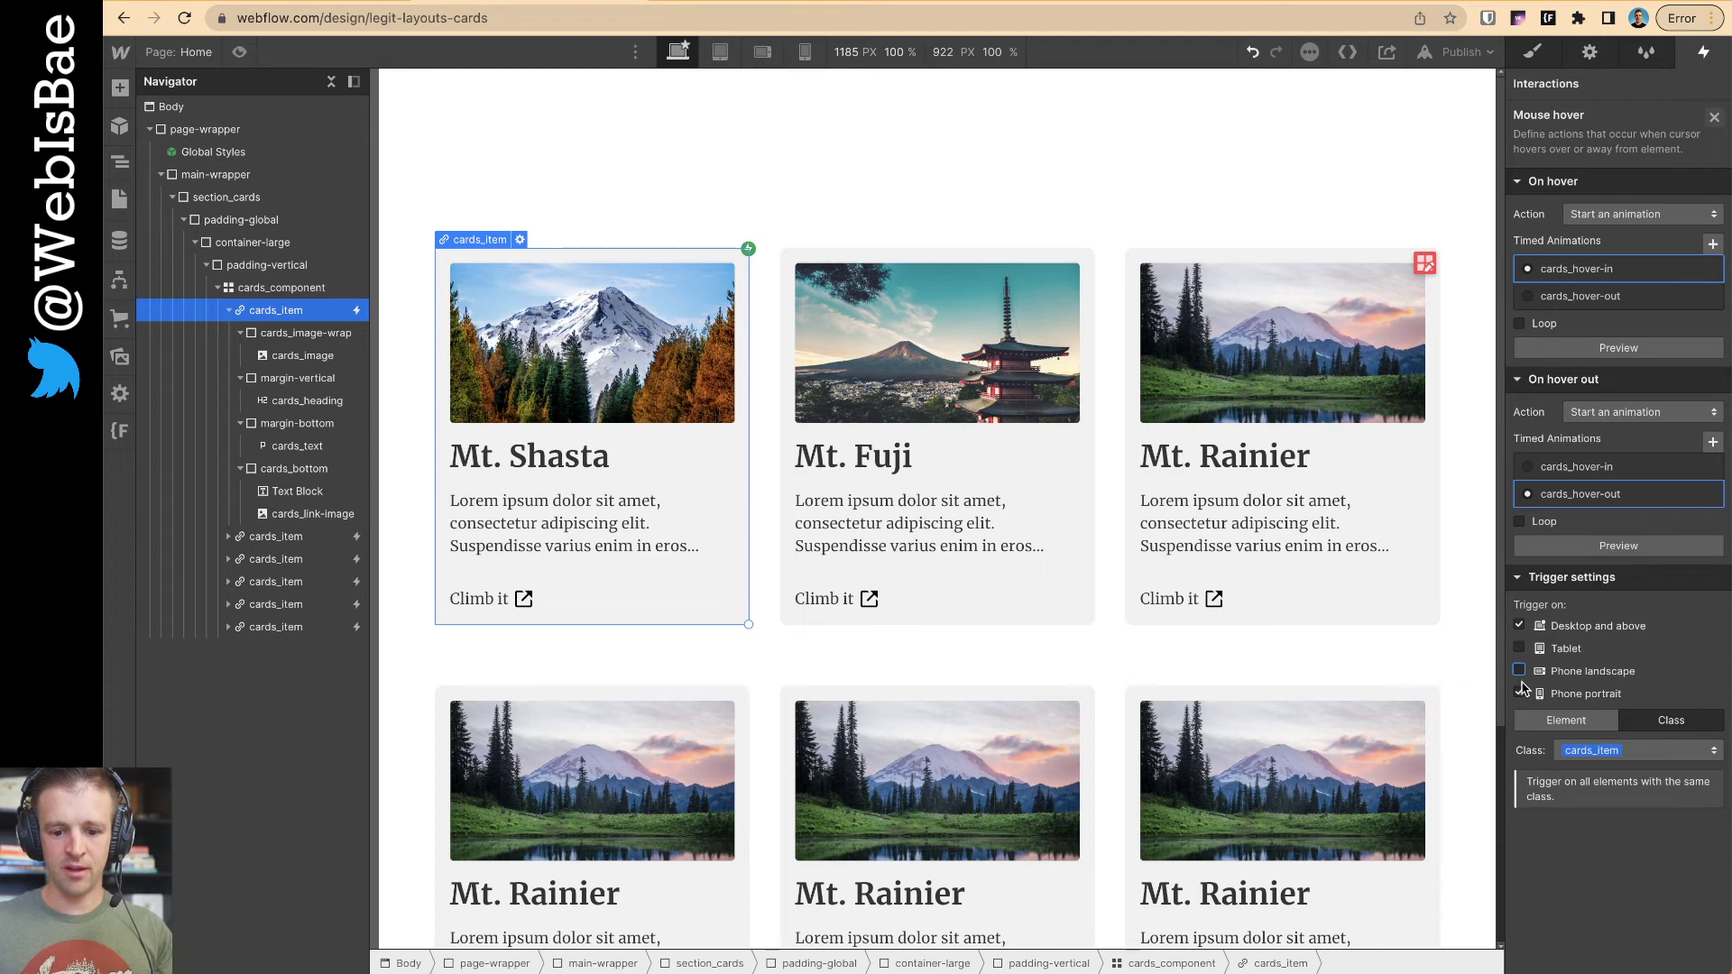
pyautogui.click(240, 52)
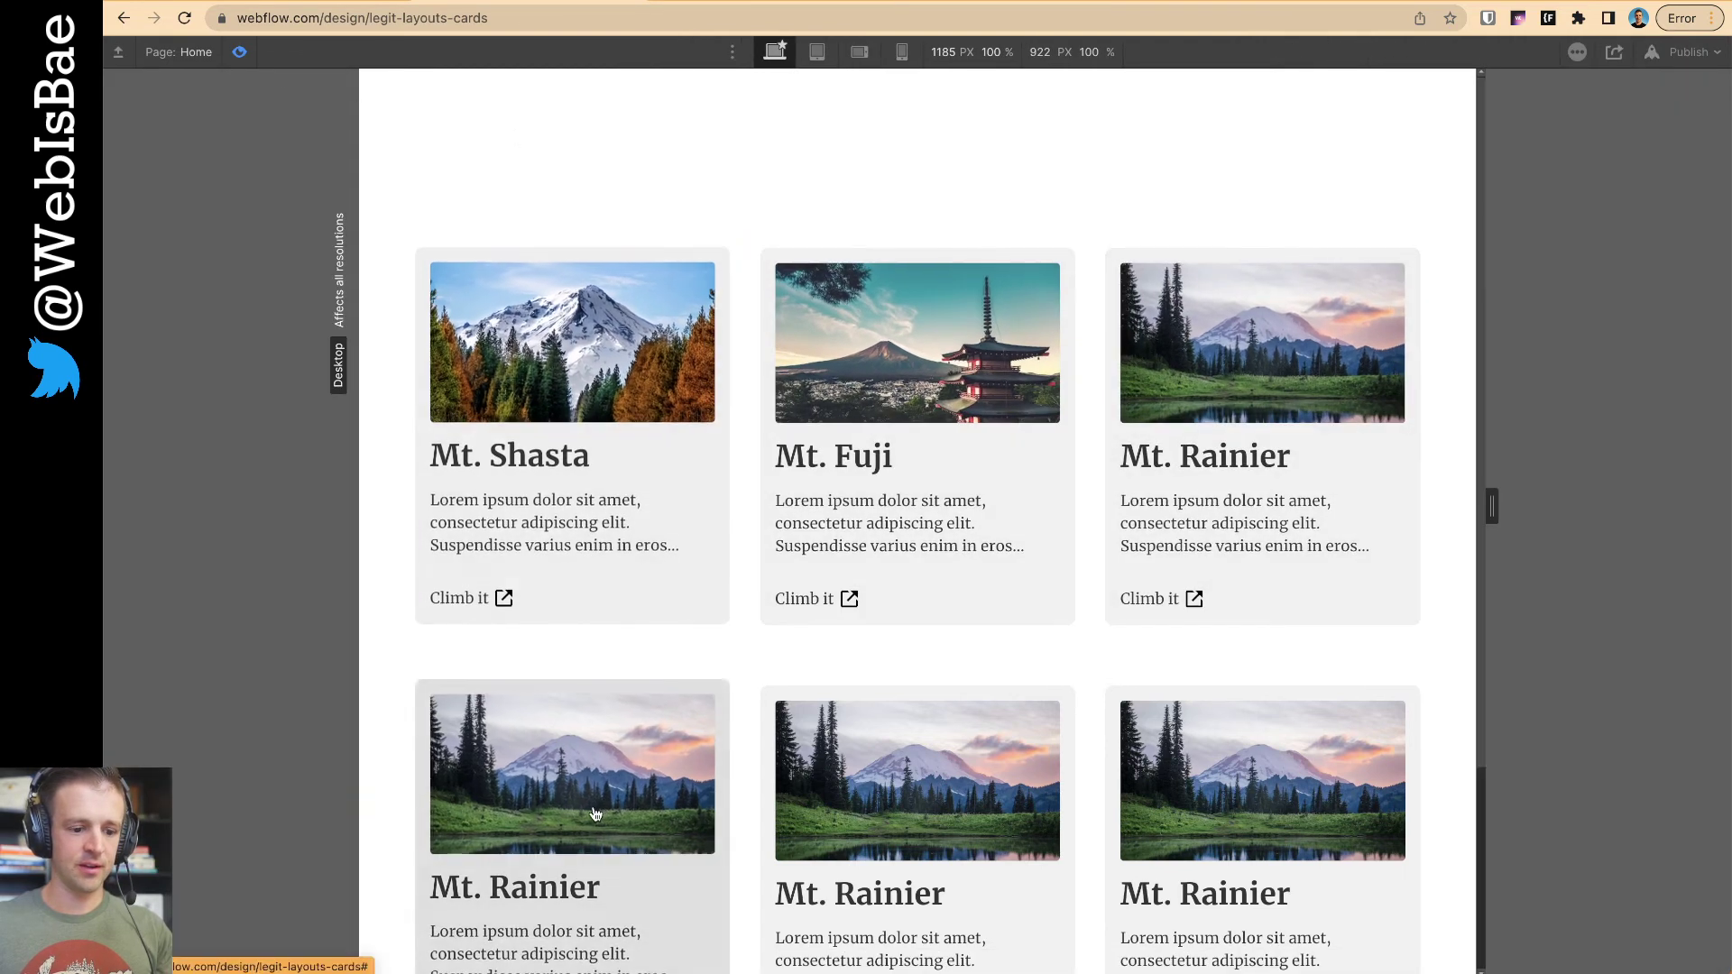
pyautogui.click(237, 51)
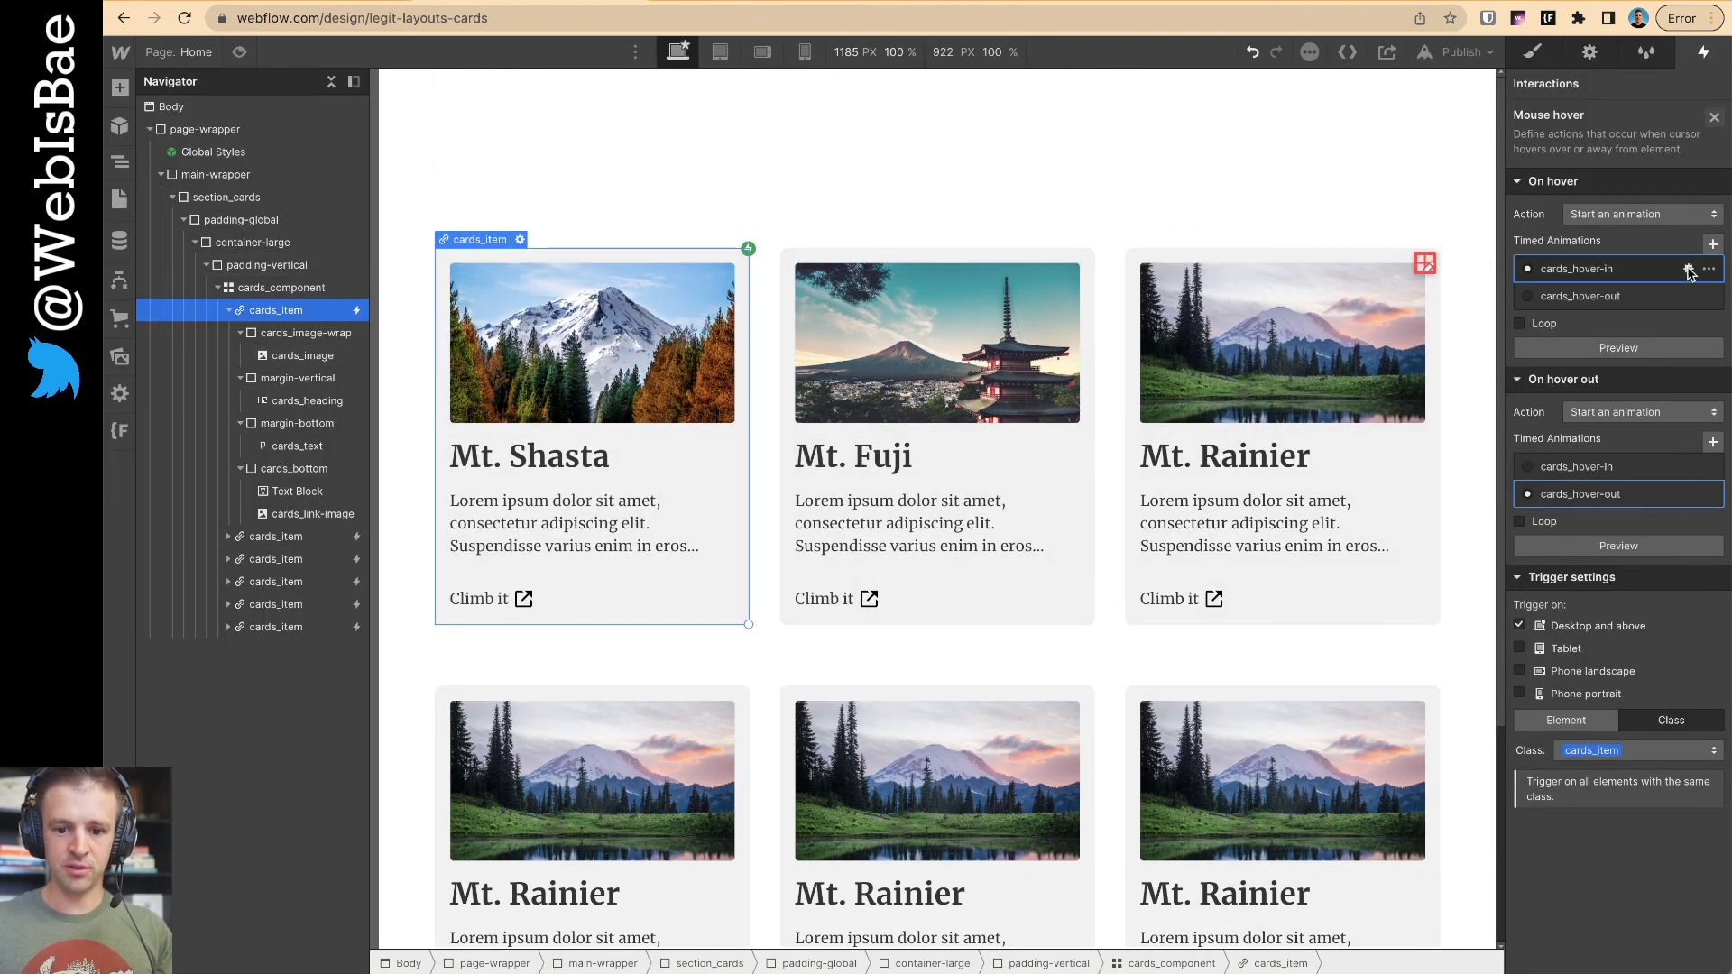
# - In cards_hover-in, add a cards_image Filter action to the initial state and another one alongside the 0.00 s Scale action
pyautogui.click(1688, 269)
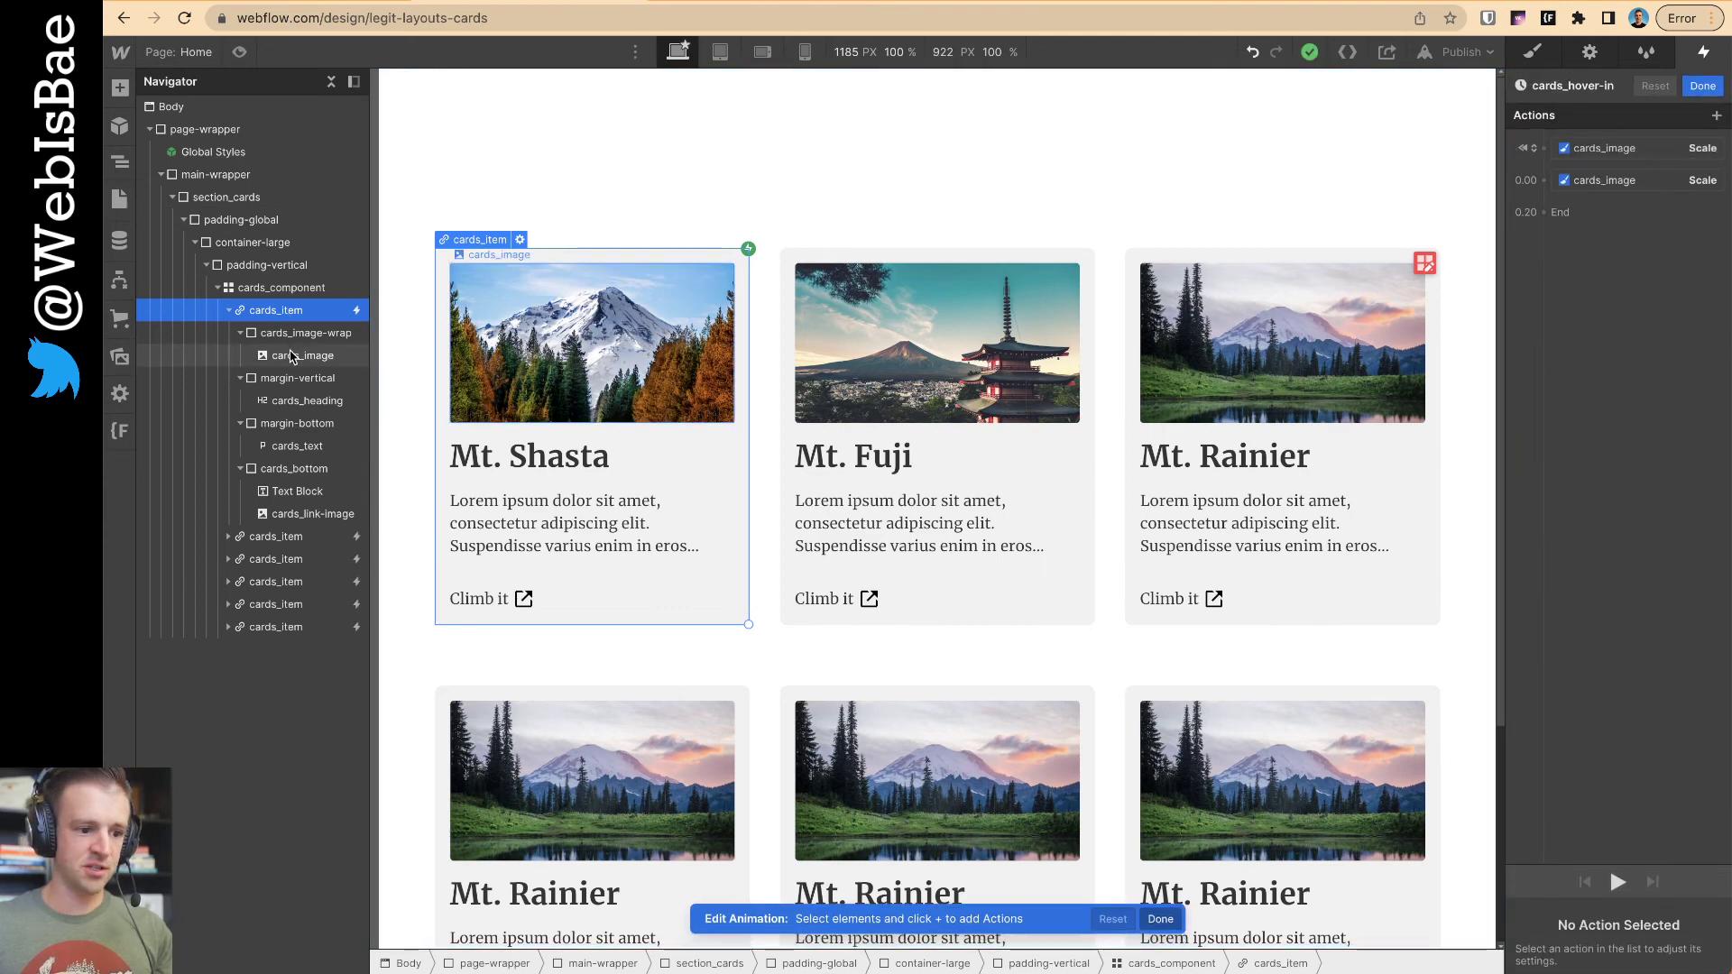
pyautogui.click(1558, 181)
pyautogui.click(1545, 148)
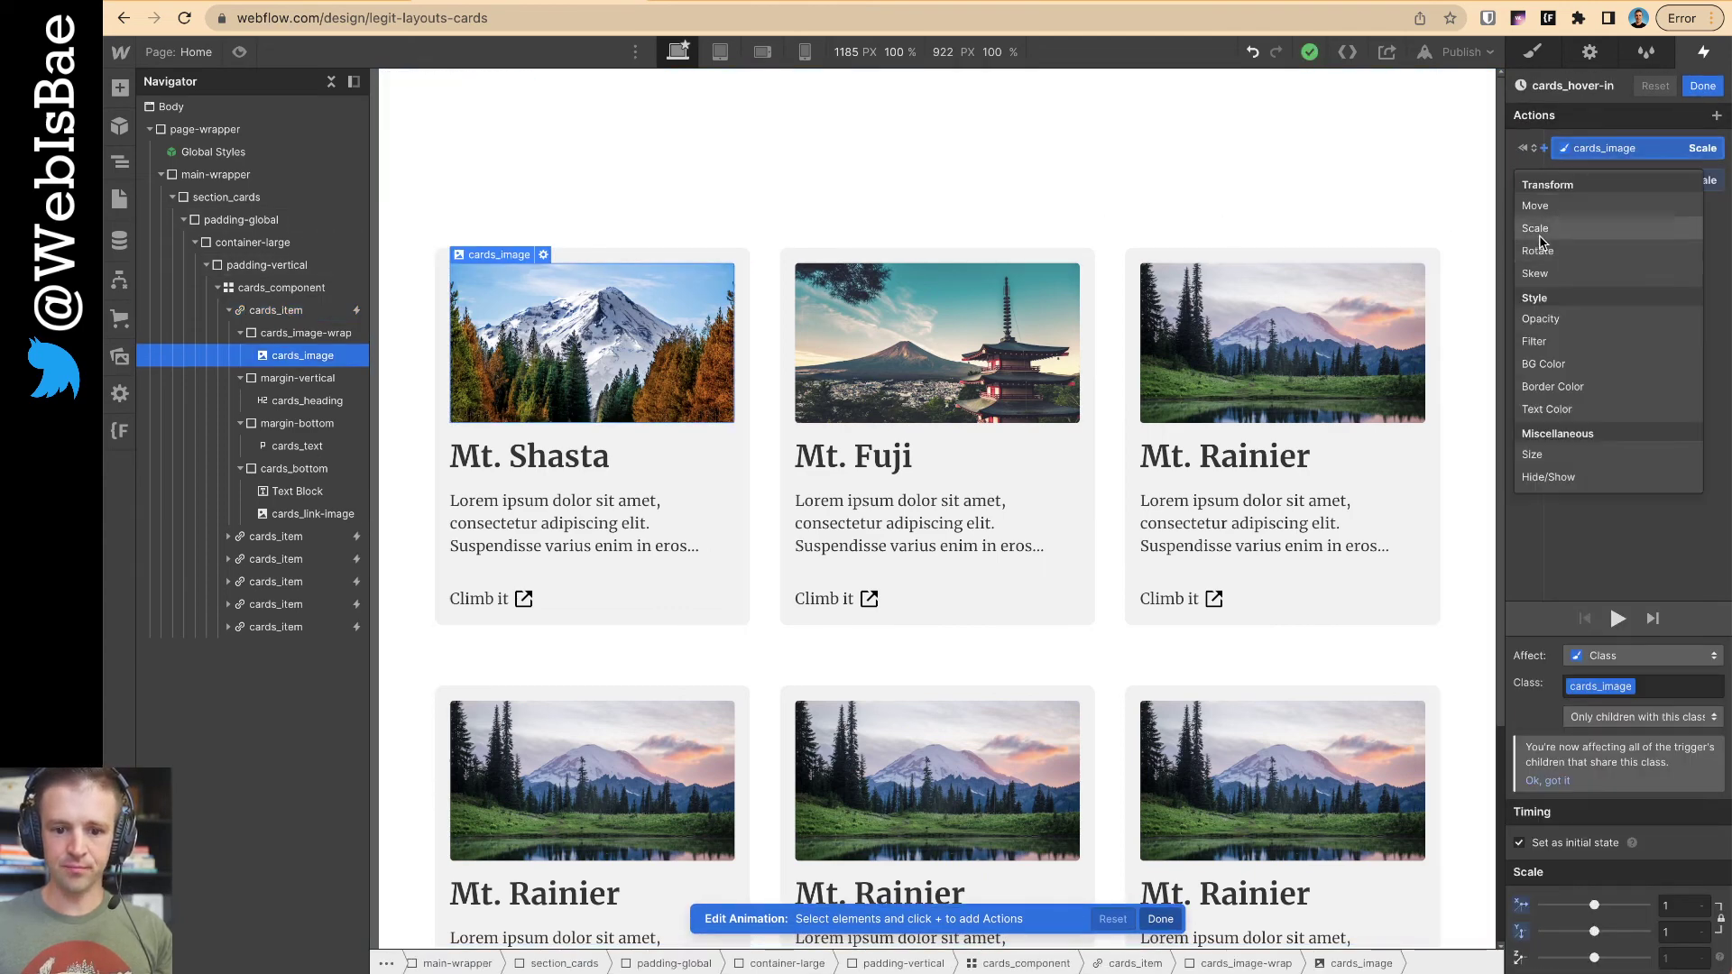
pyautogui.click(1535, 342)
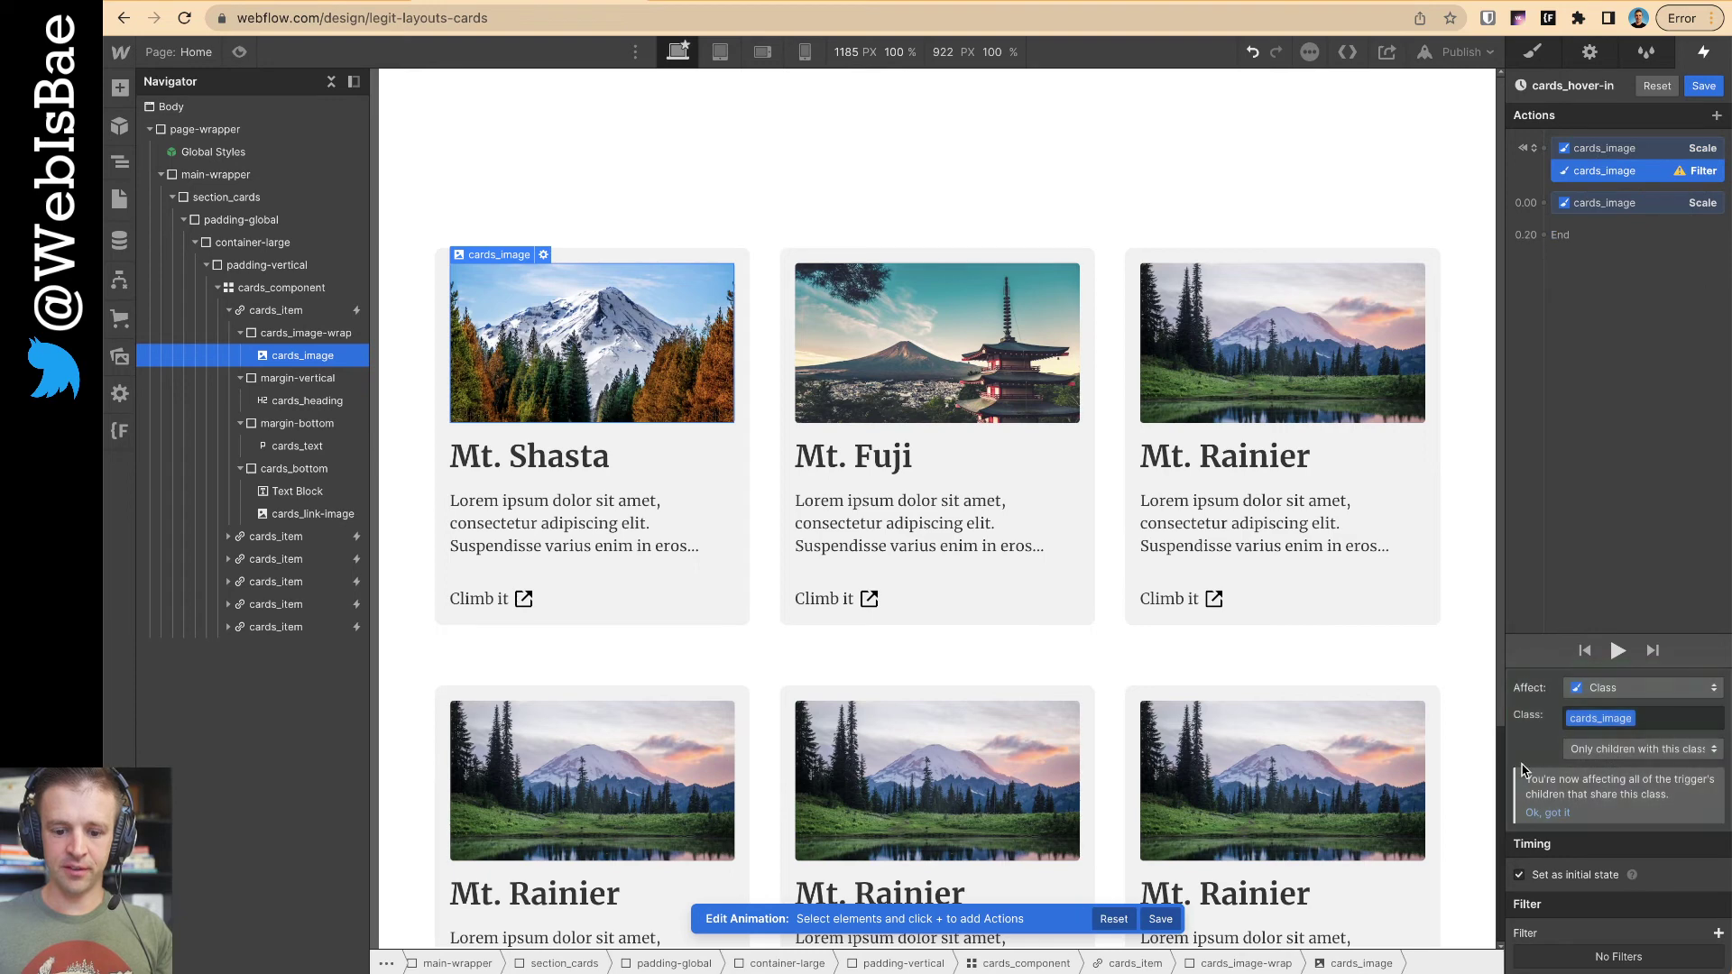
pyautogui.click(1543, 203)
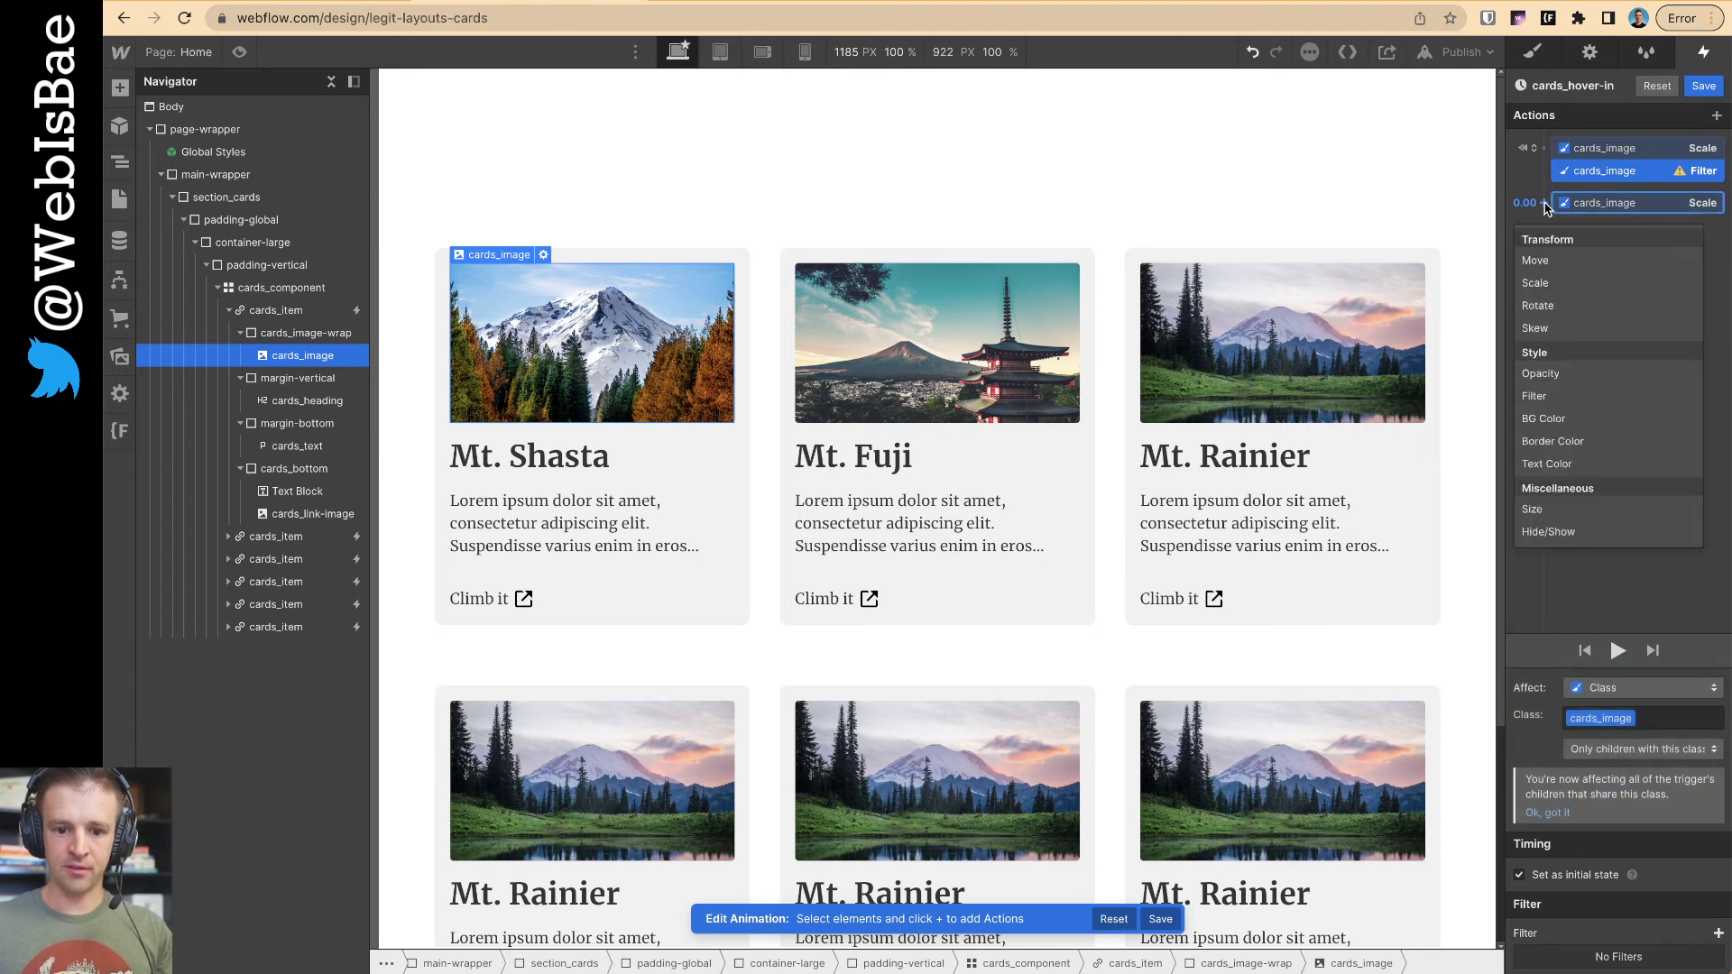
pyautogui.click(1554, 395)
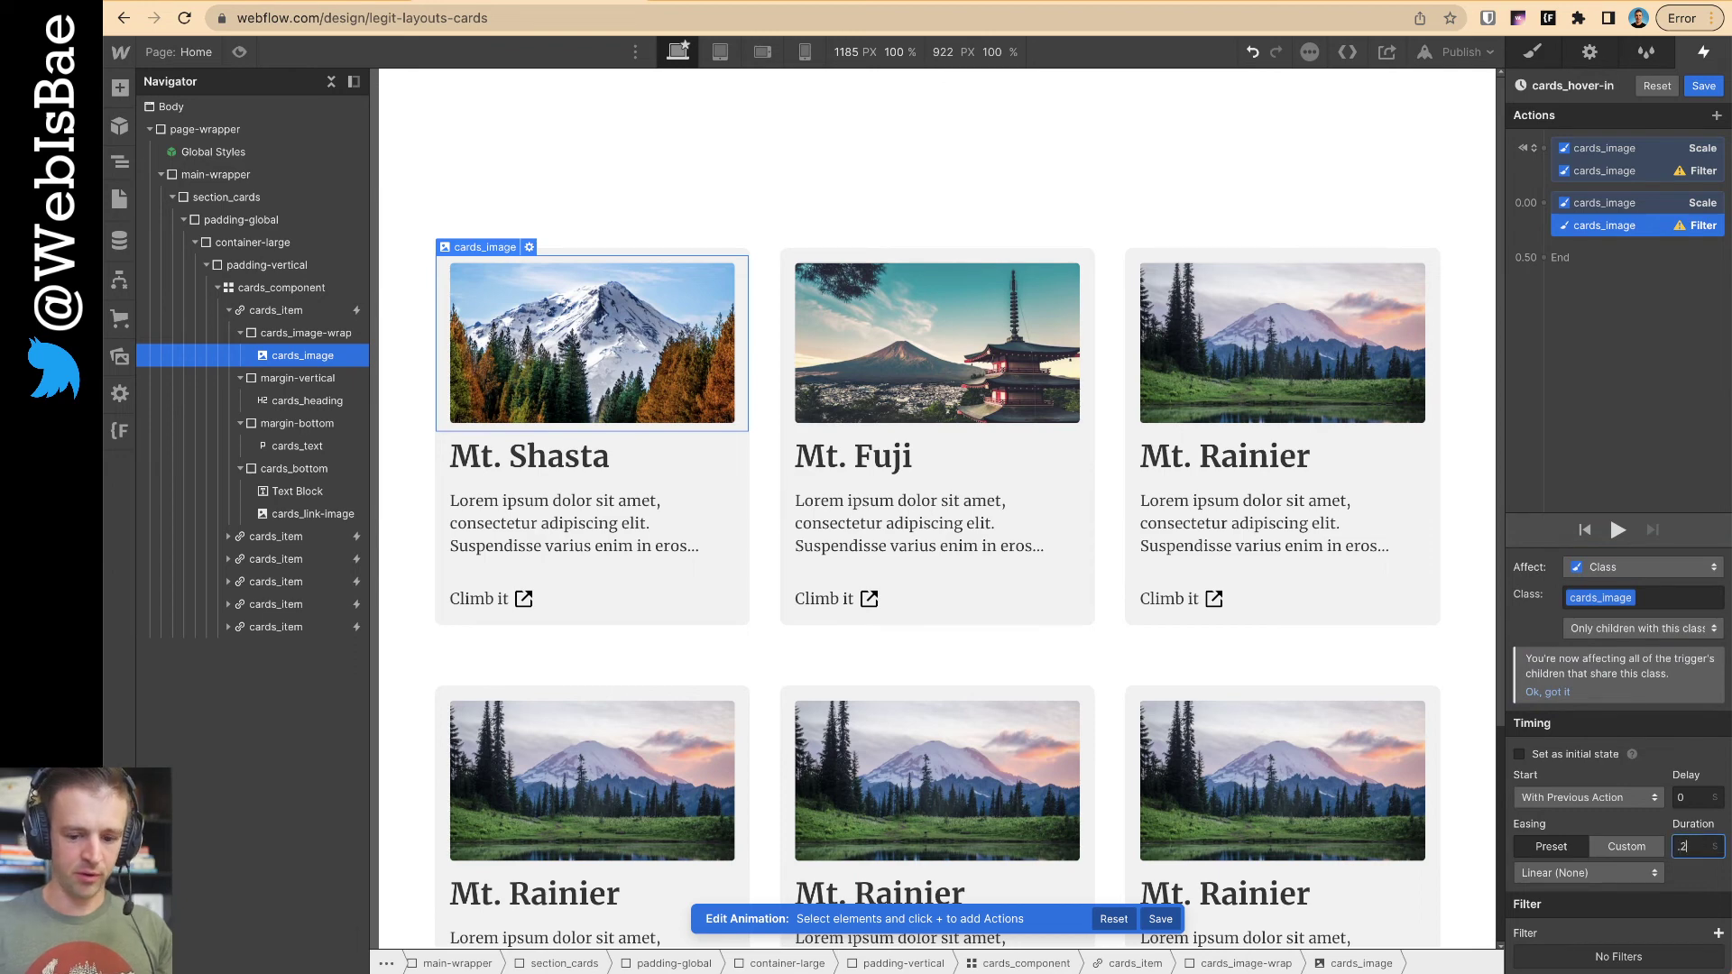
# - Give the 0.00 s Filter action a 0.2 duration, Ease easing and a Brightness filter of 115%
pyautogui.click(1615, 873)
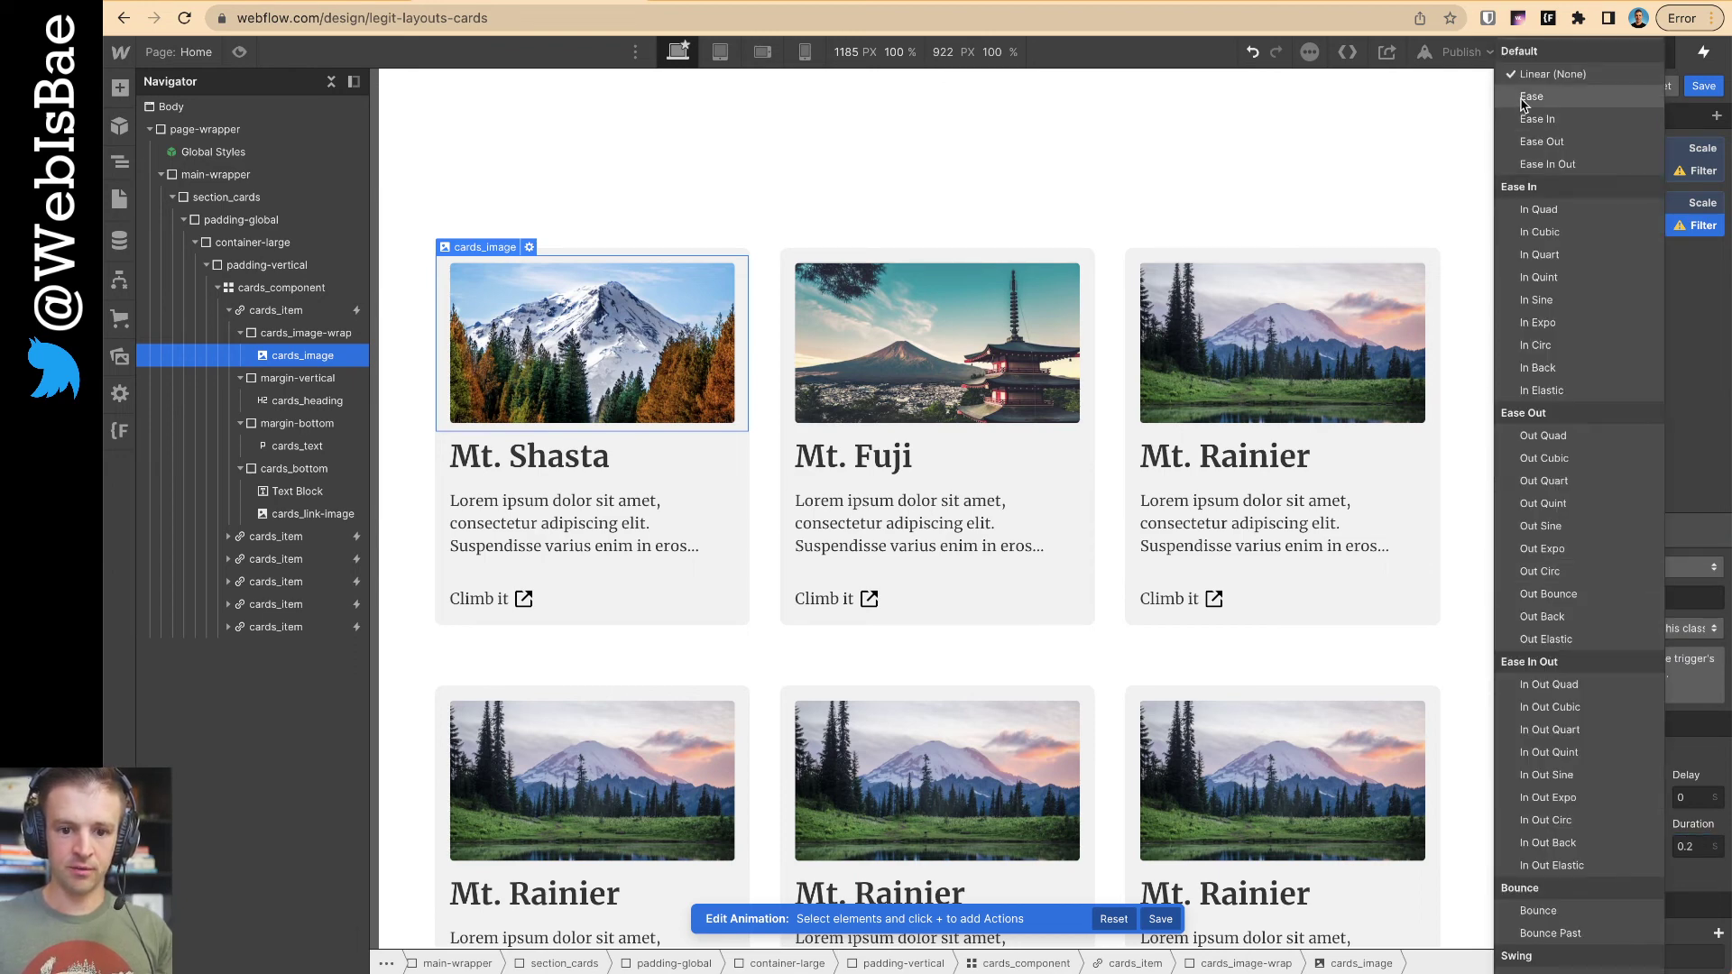
pyautogui.click(1552, 110)
pyautogui.click(1720, 936)
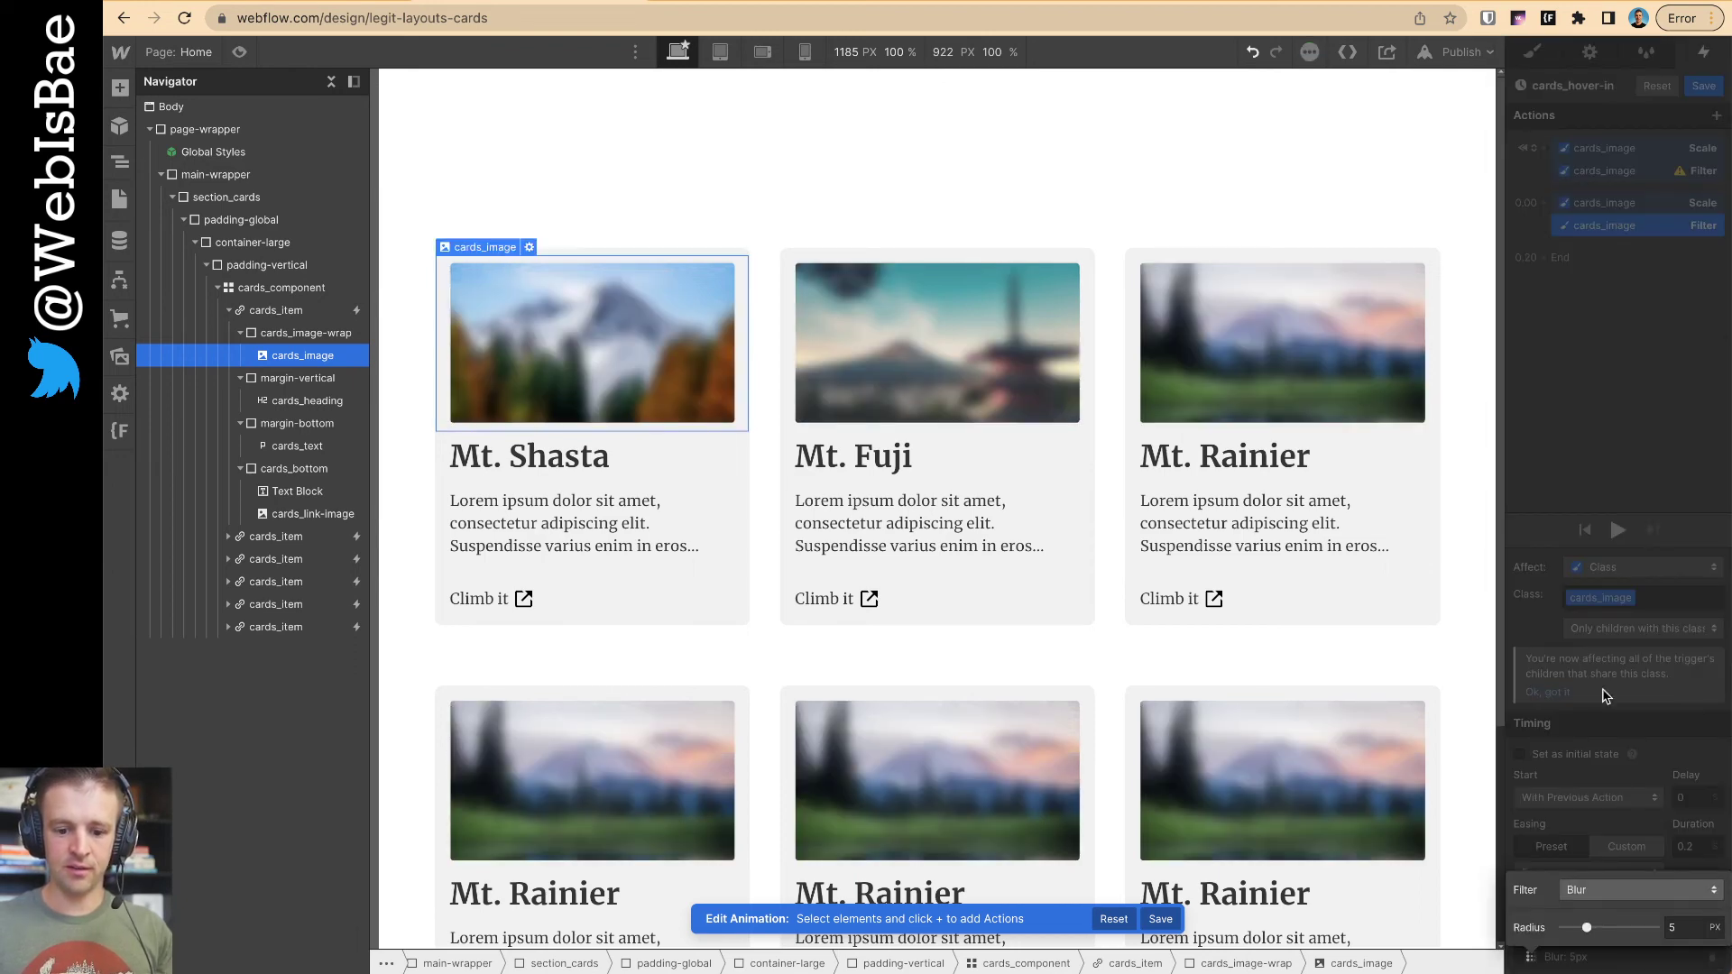
pyautogui.click(1606, 892)
pyautogui.click(1592, 805)
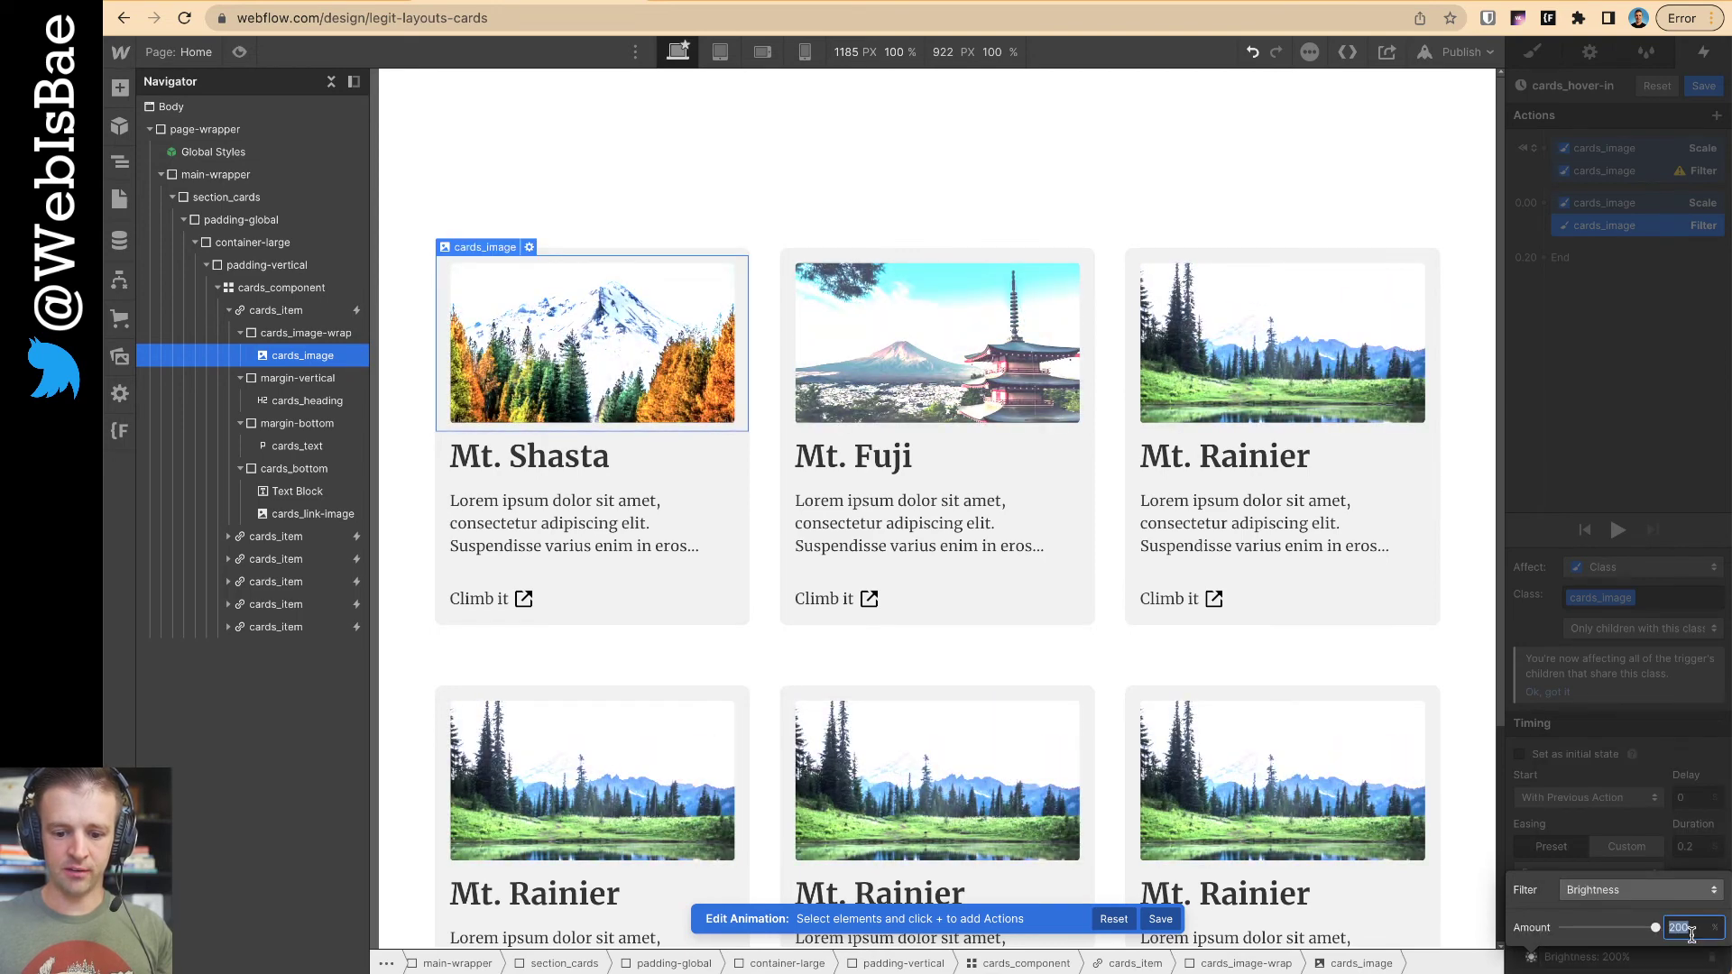
pyautogui.click(1671, 927)
pyautogui.write('110')
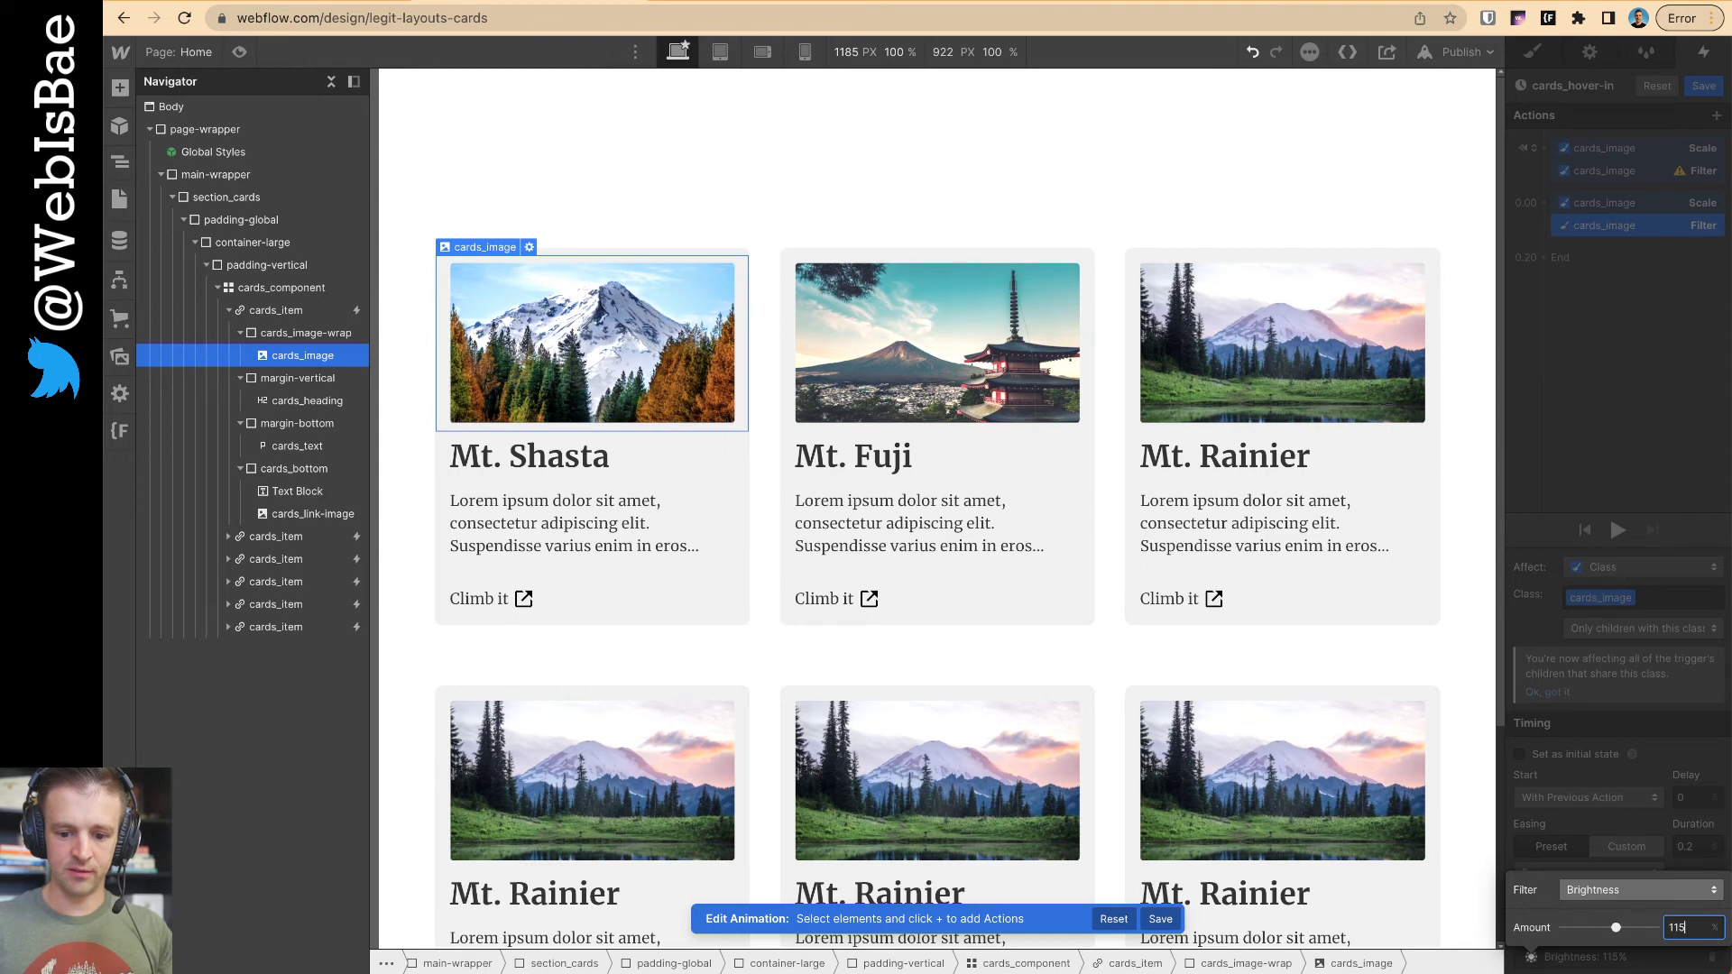
pyautogui.press('Up')
pyautogui.press('Return')
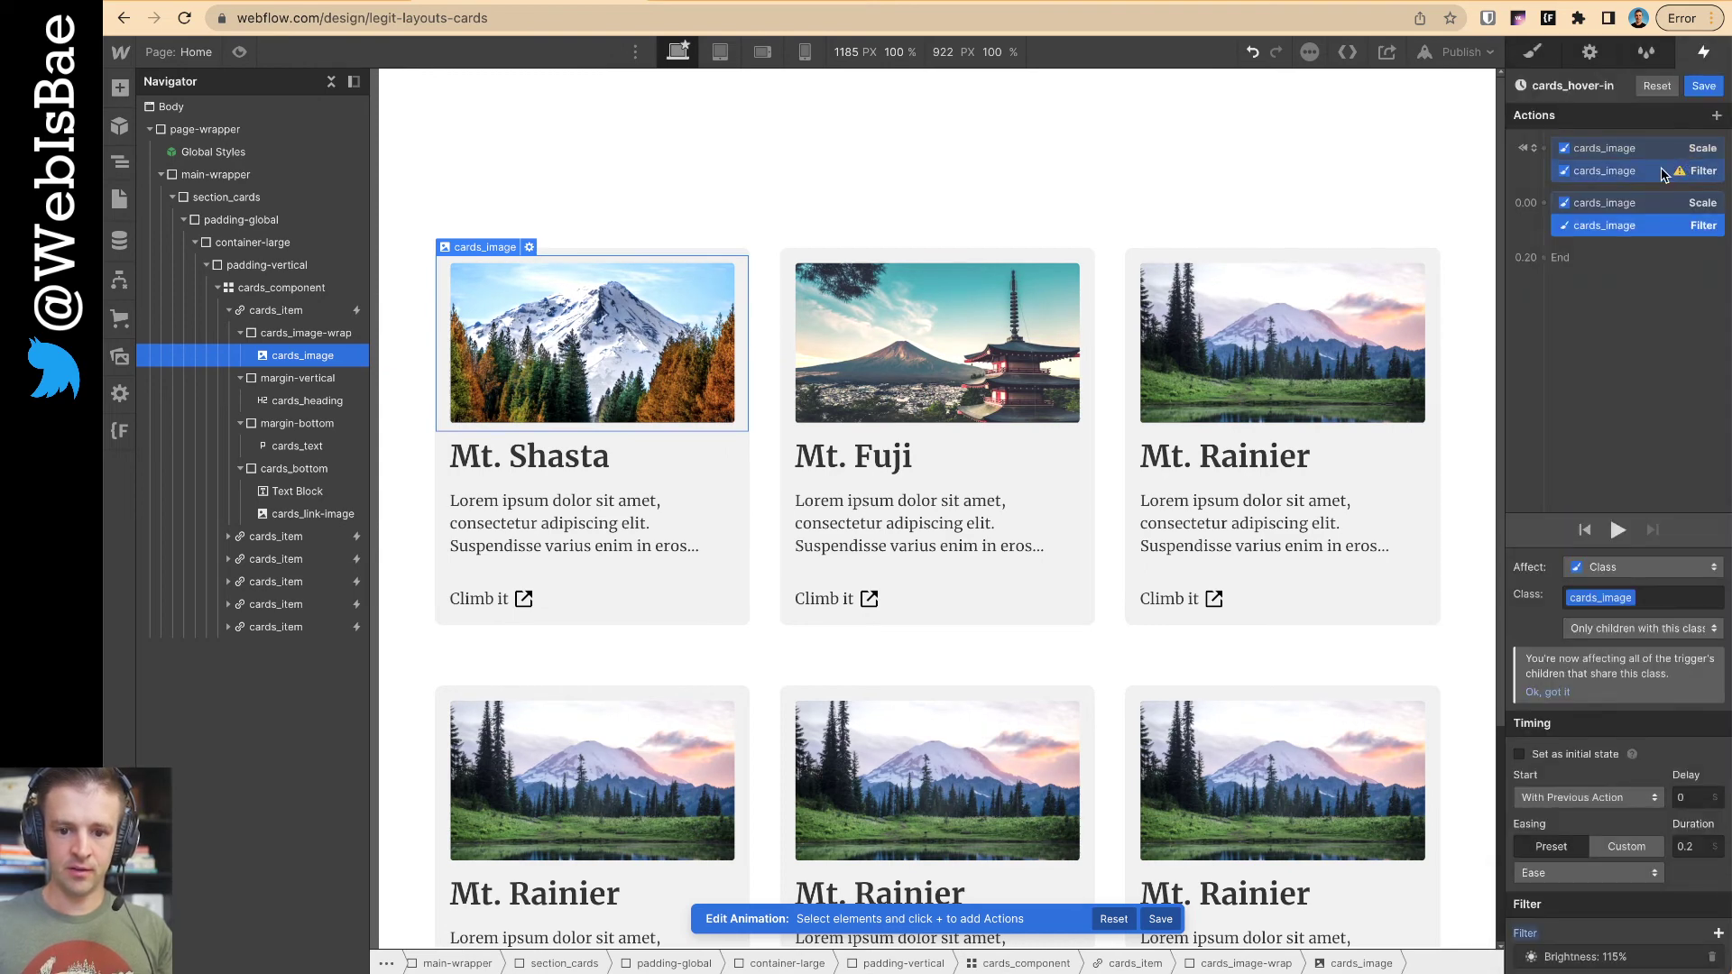
# - Set the initial-state Filter action to Brightness 100% and save the cards_hover-in animation
pyautogui.click(1663, 171)
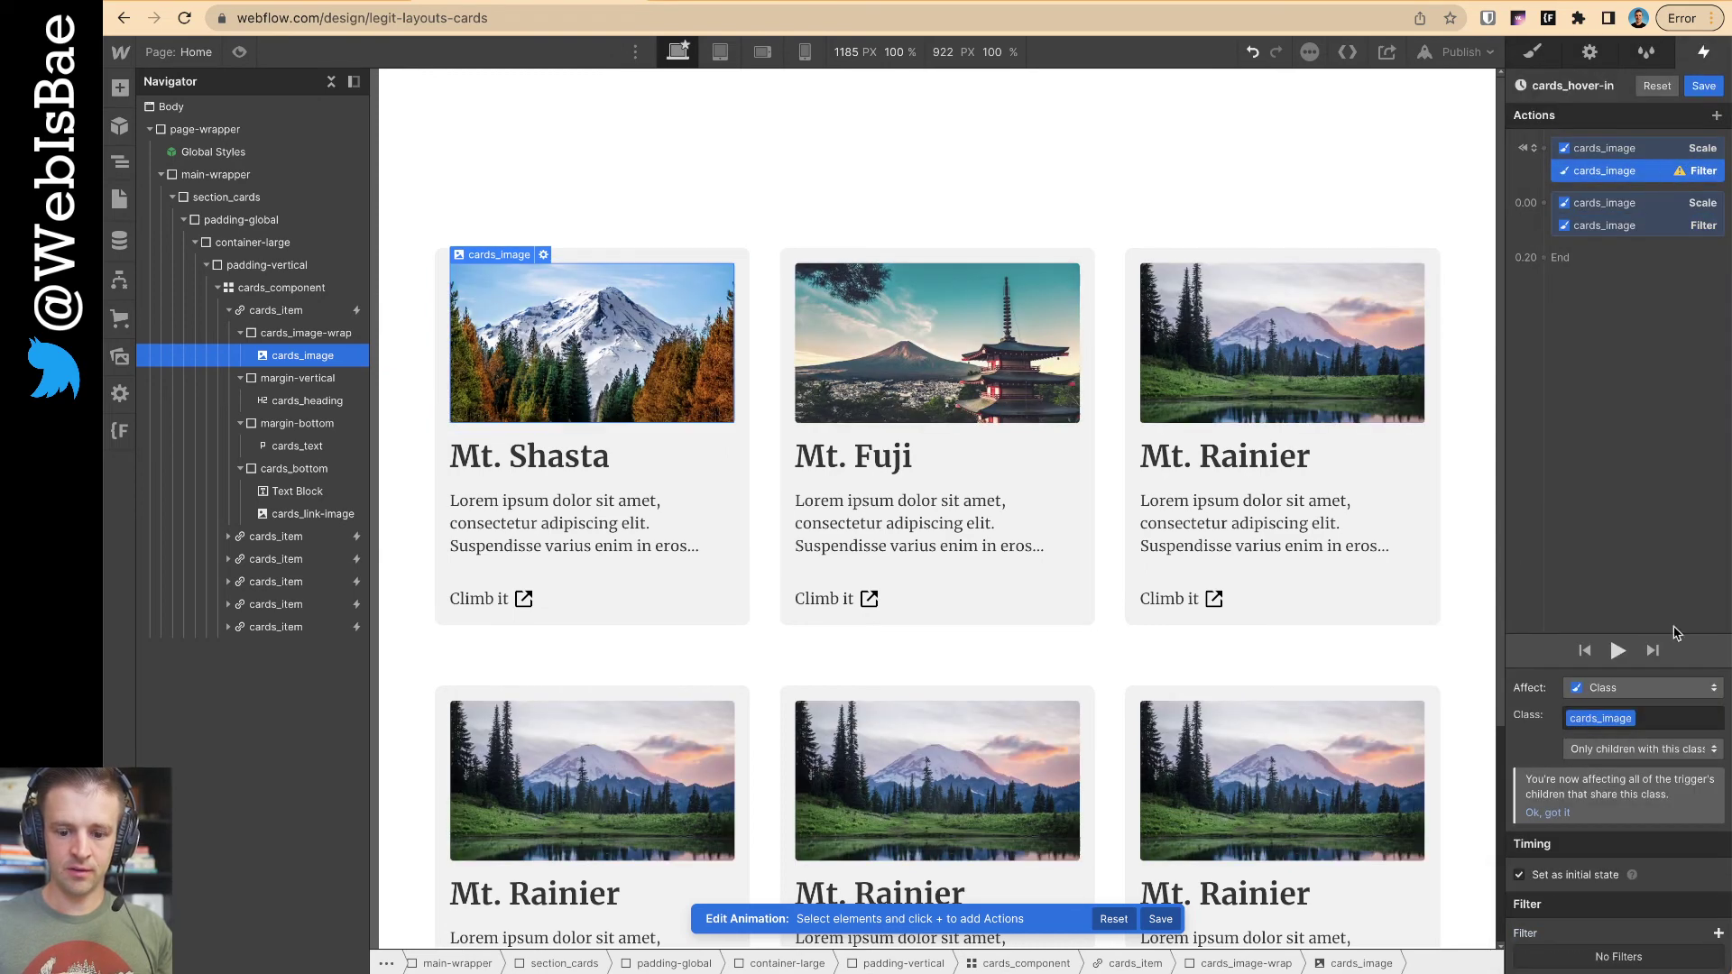
pyautogui.click(1719, 934)
pyautogui.click(1615, 895)
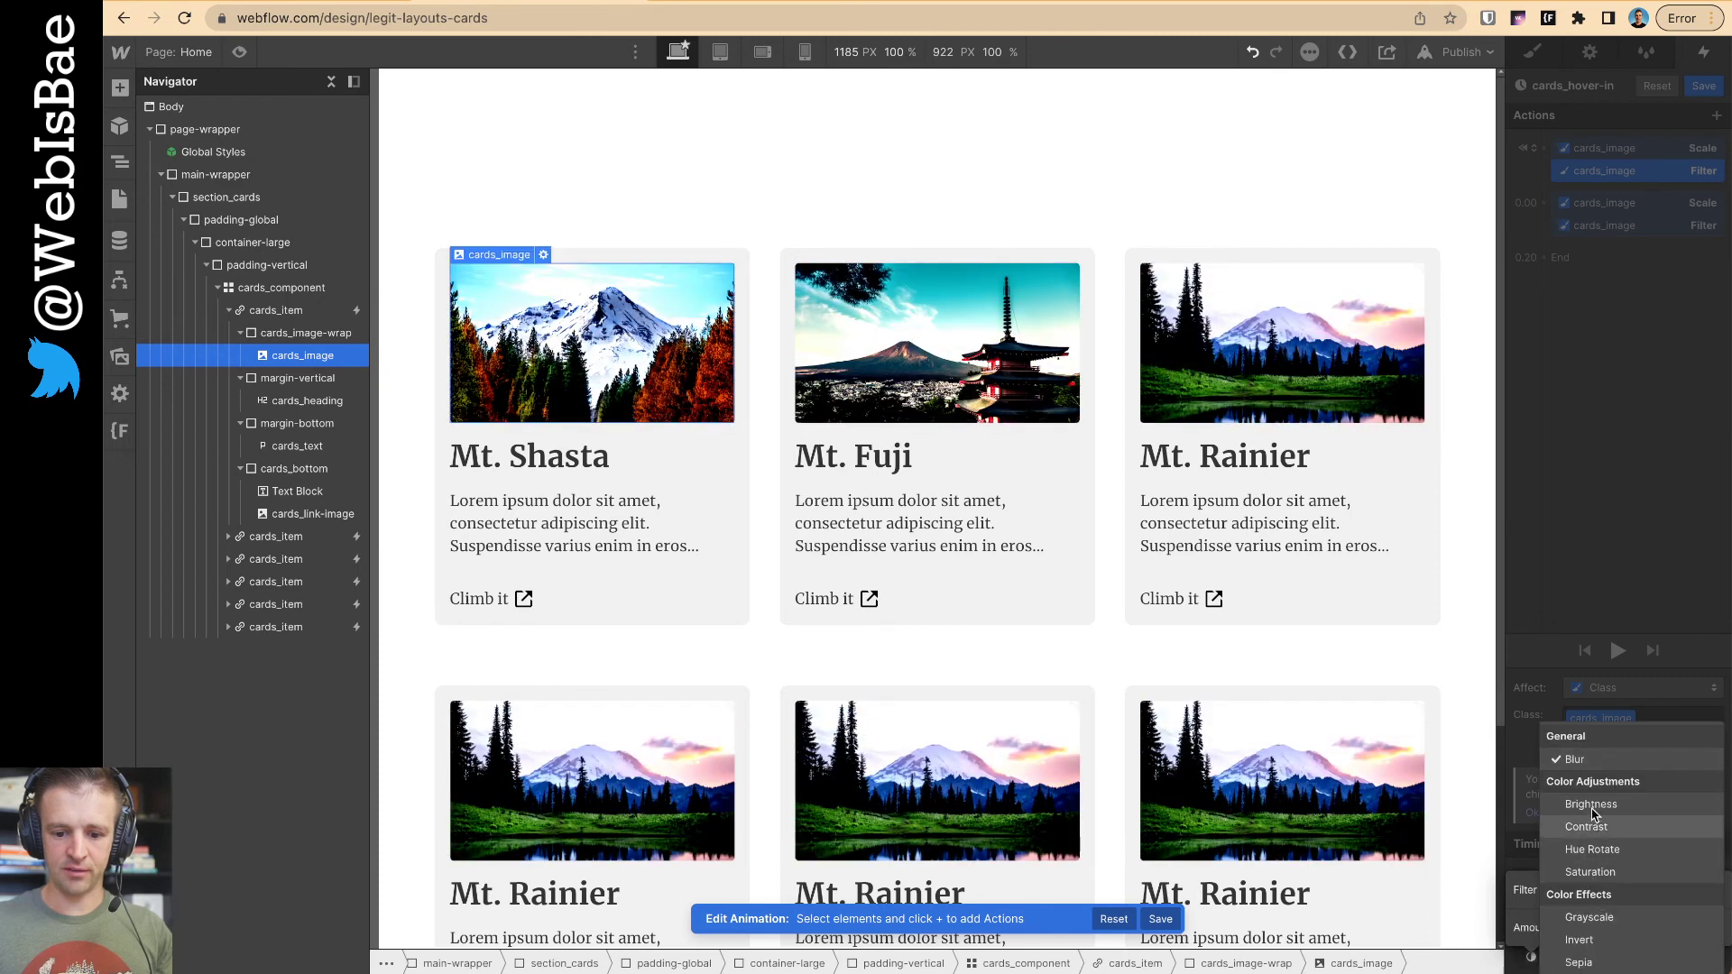
pyautogui.click(1592, 807)
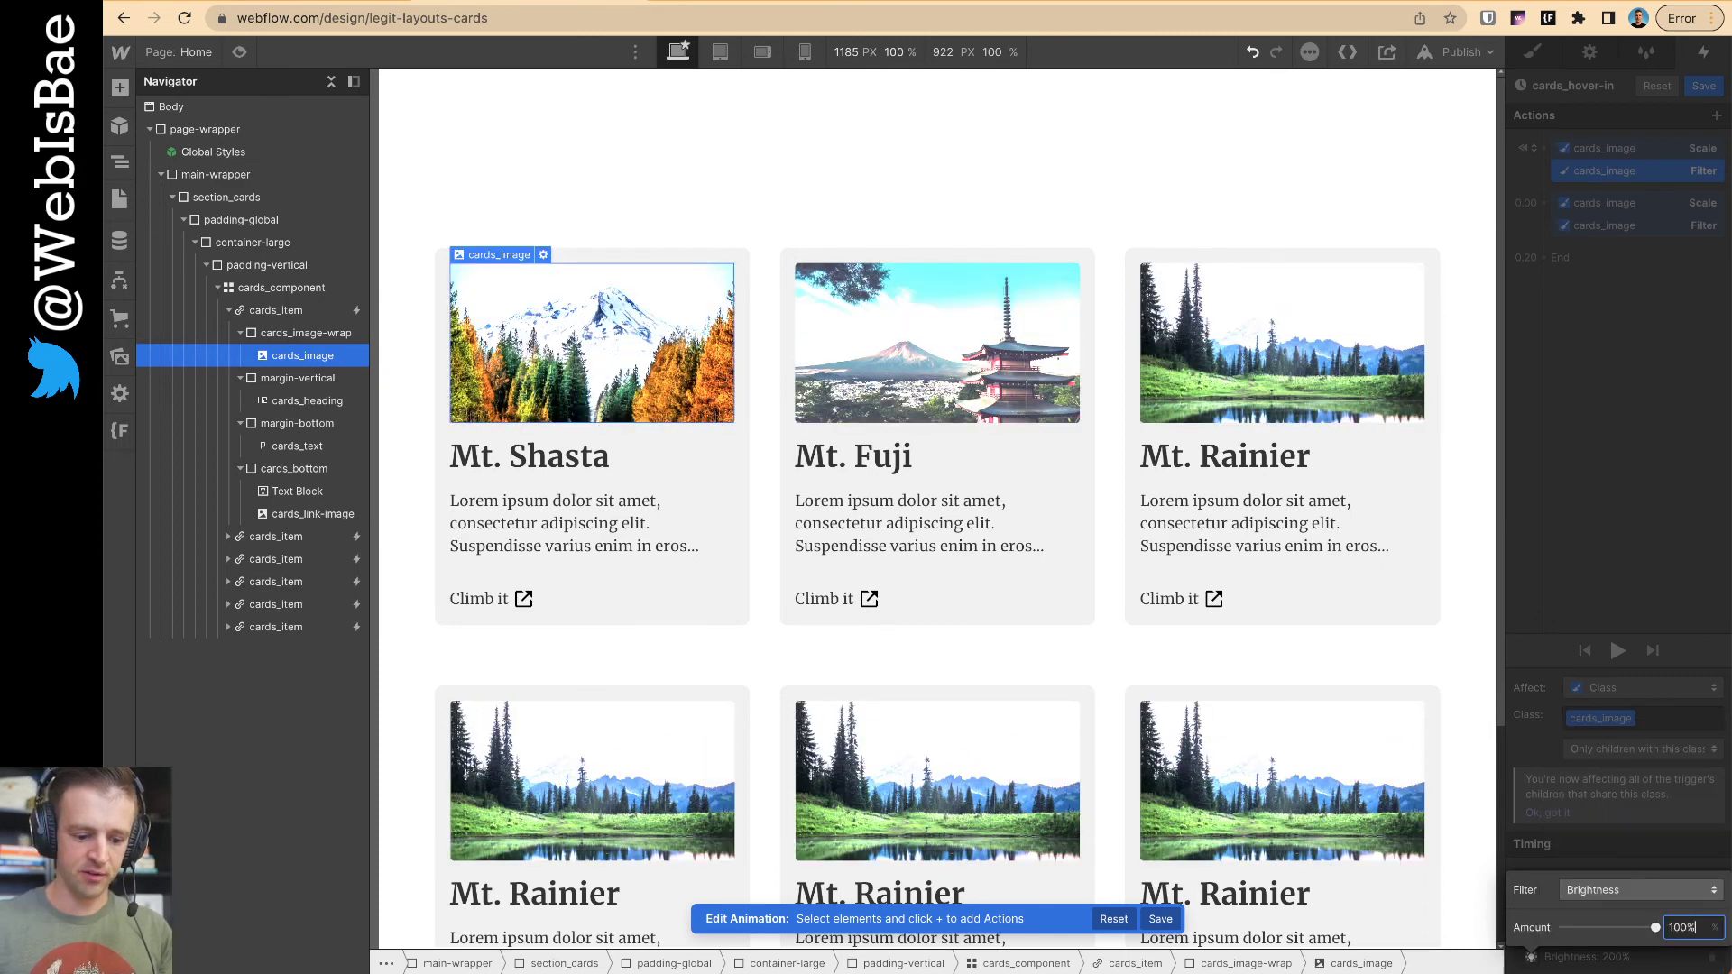
pyautogui.press('Return')
pyautogui.click(1621, 648)
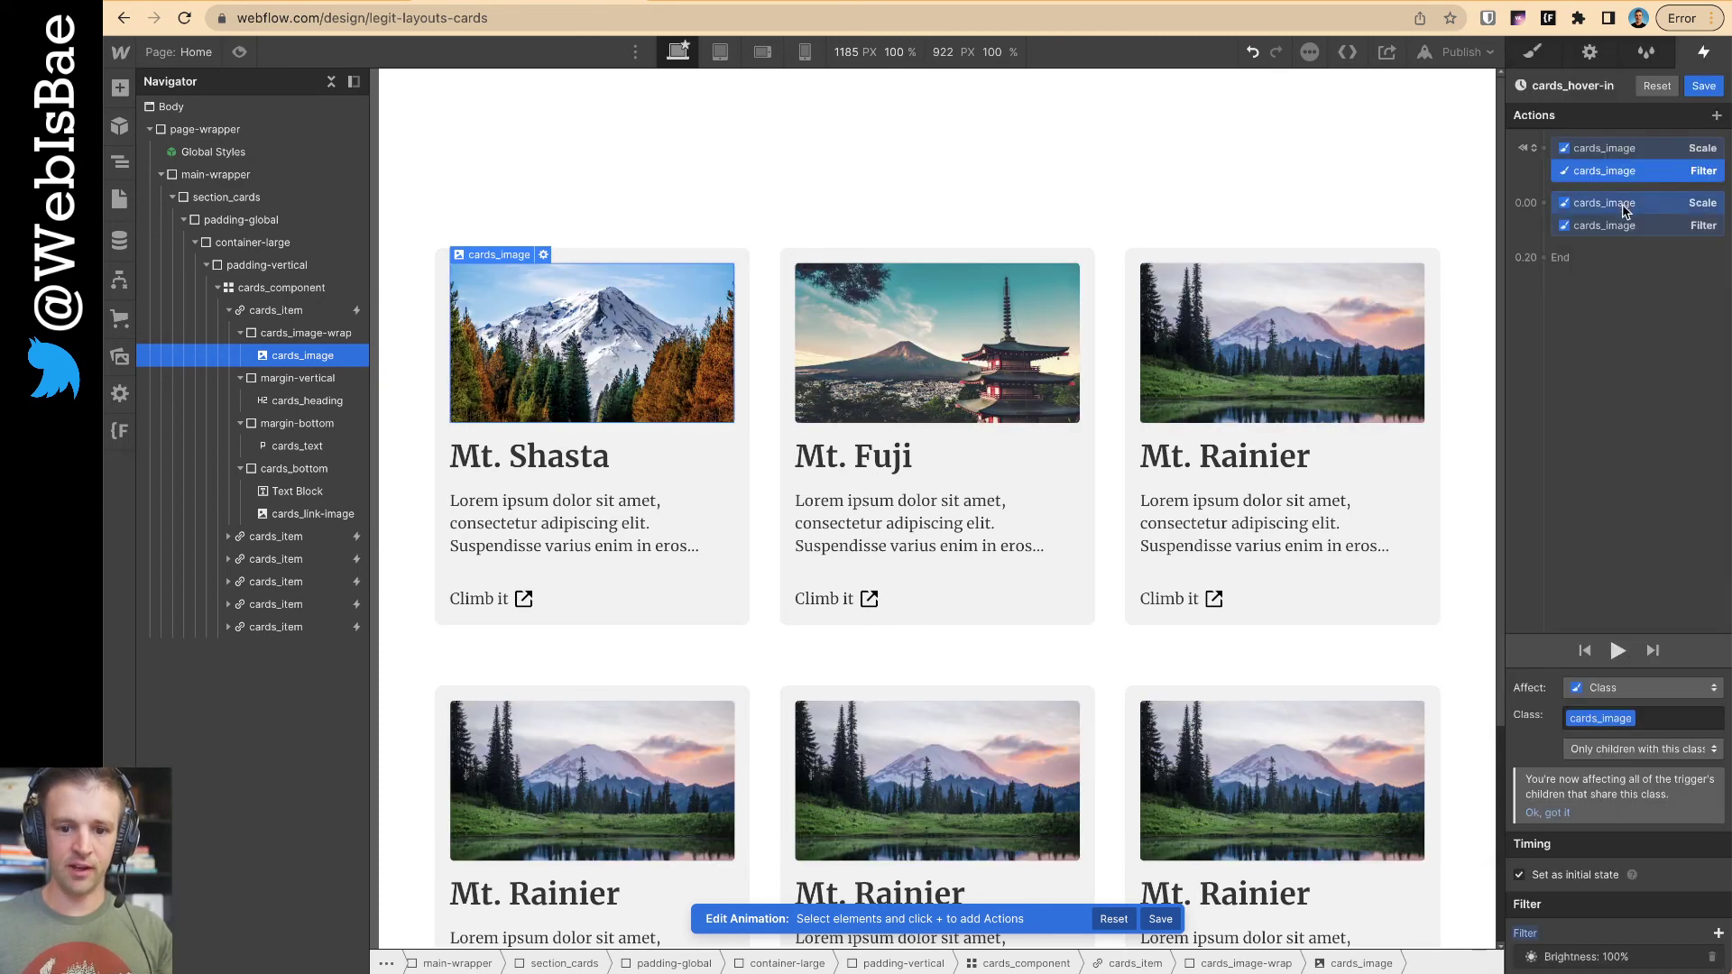
pyautogui.click(1704, 86)
# - In cards_hover-out, add a Filter action on cards_item with a 0.2 duration and Ease easing
pyautogui.click(1689, 494)
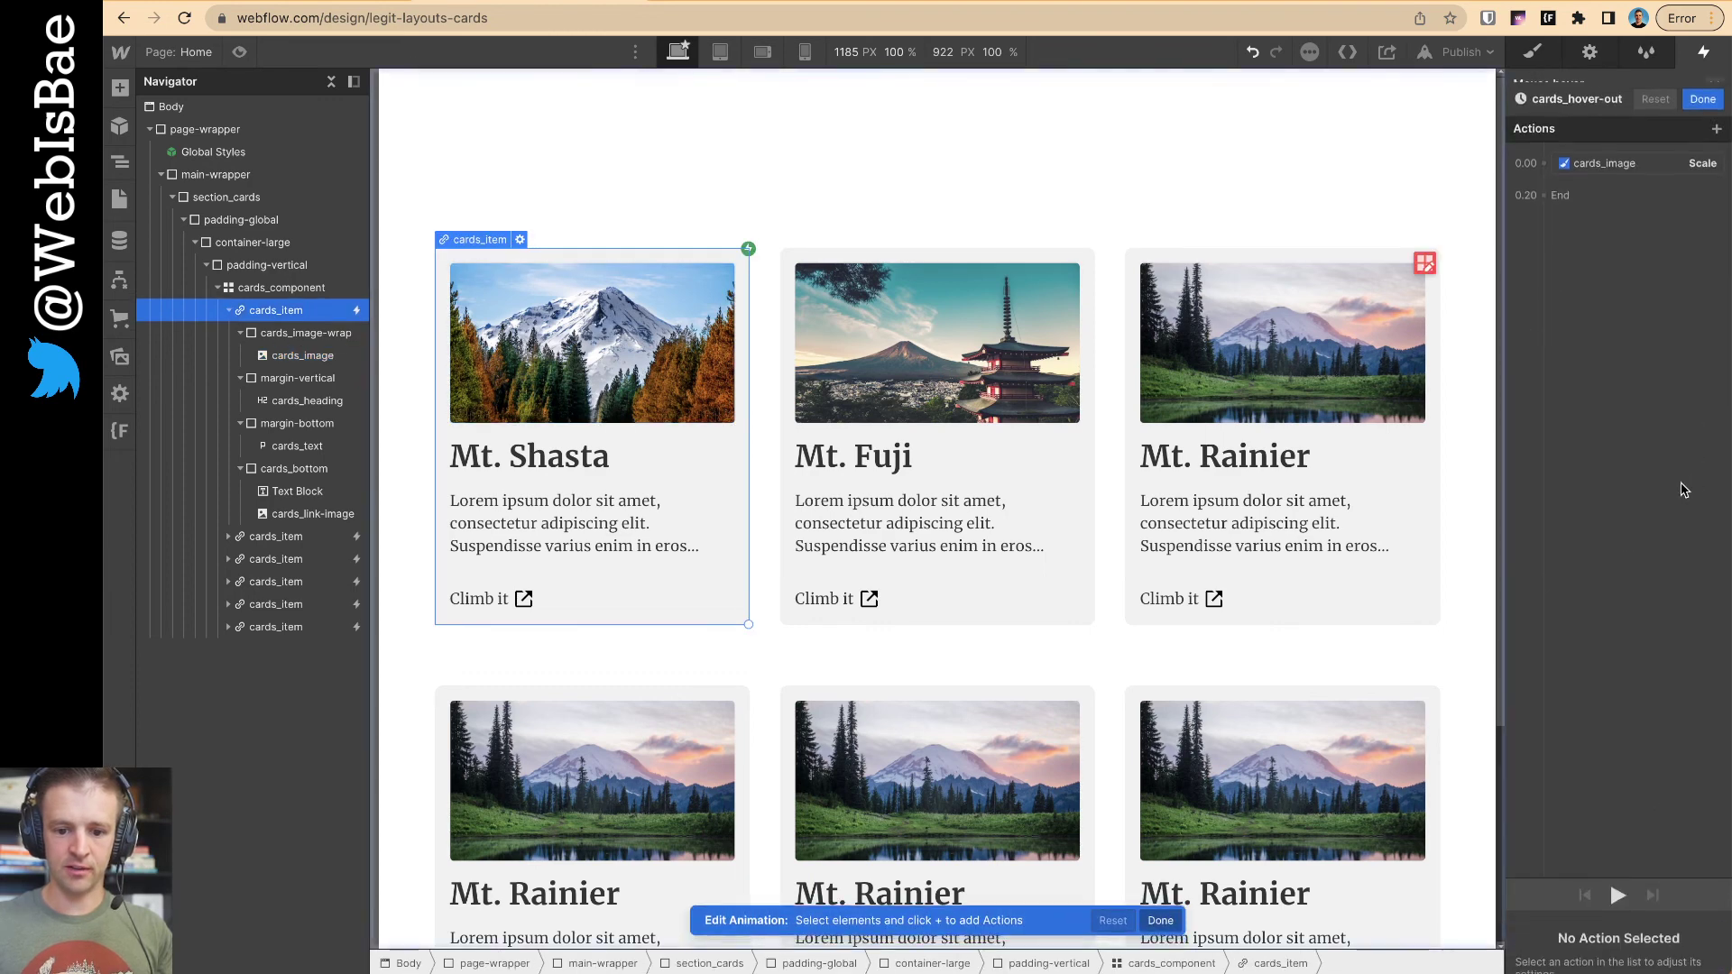
pyautogui.click(1544, 150)
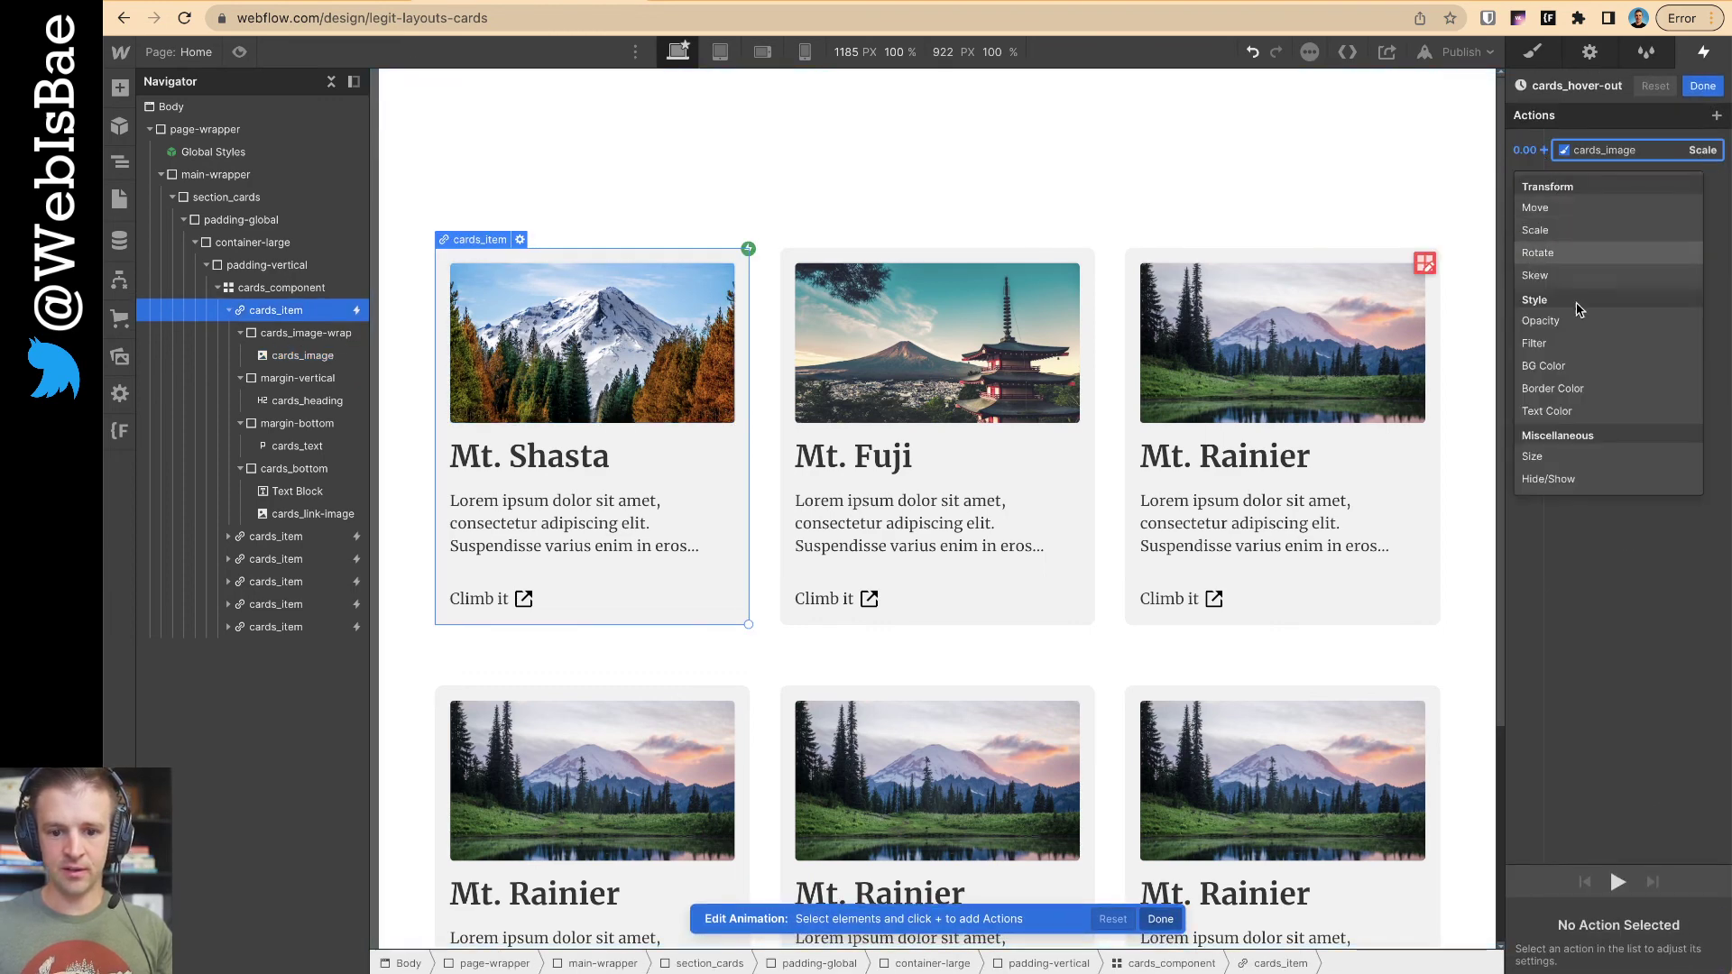
pyautogui.click(1581, 343)
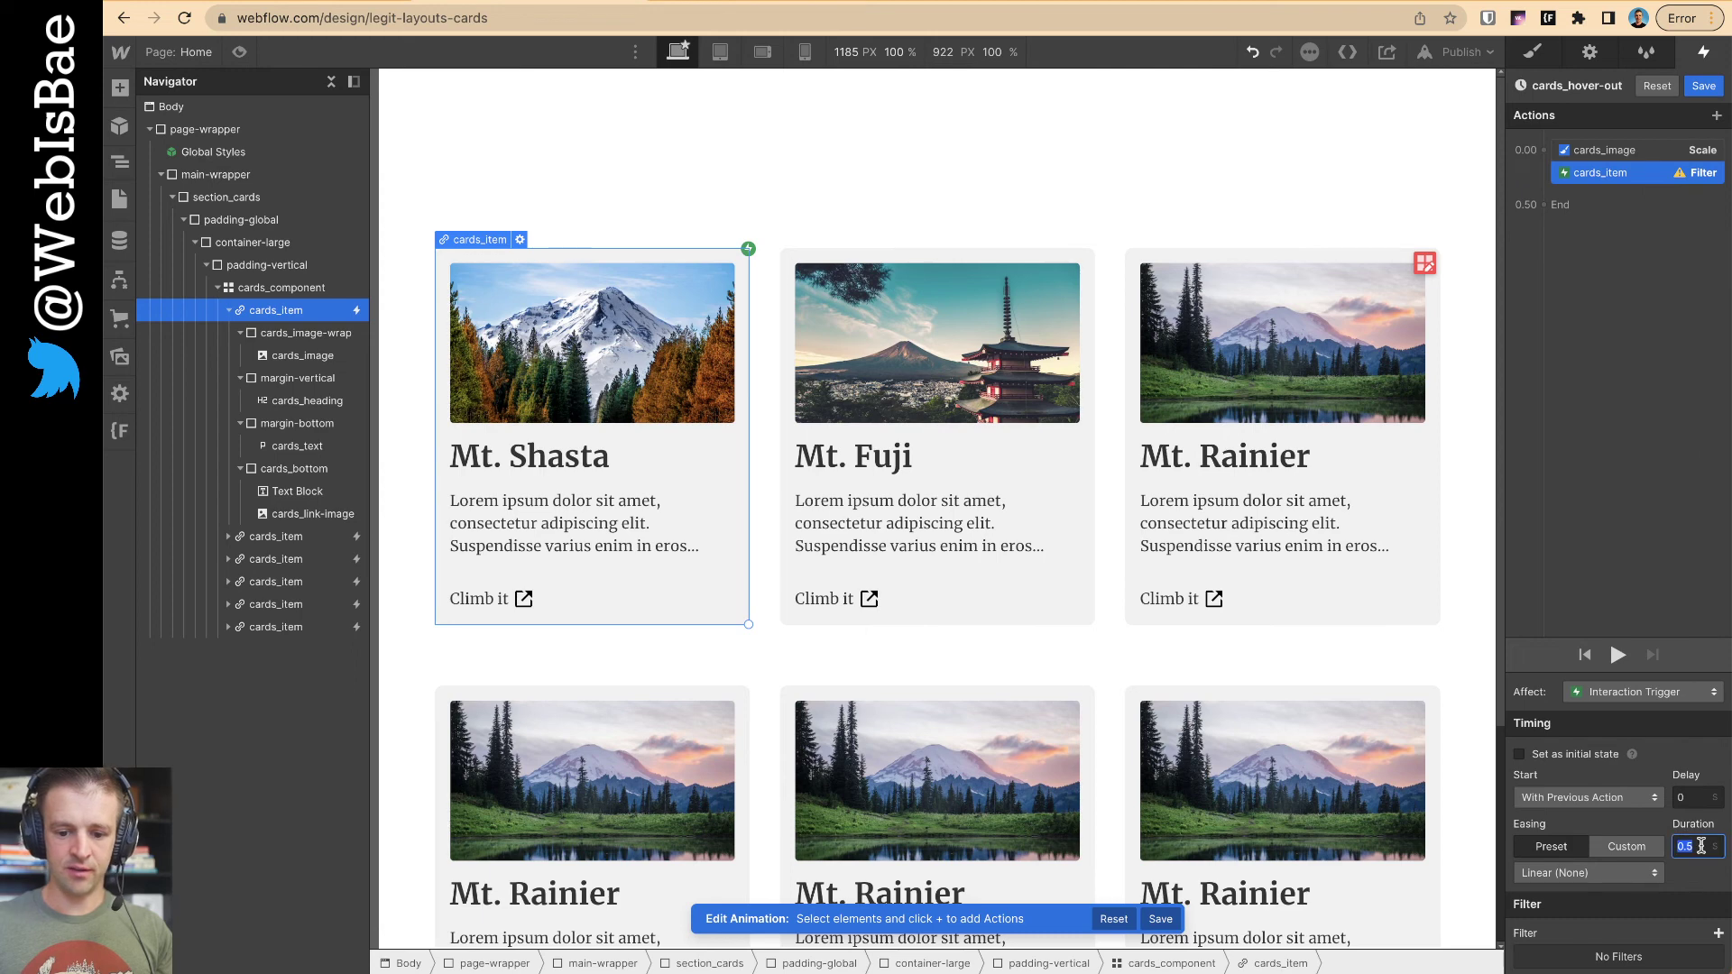
pyautogui.click(1588, 872)
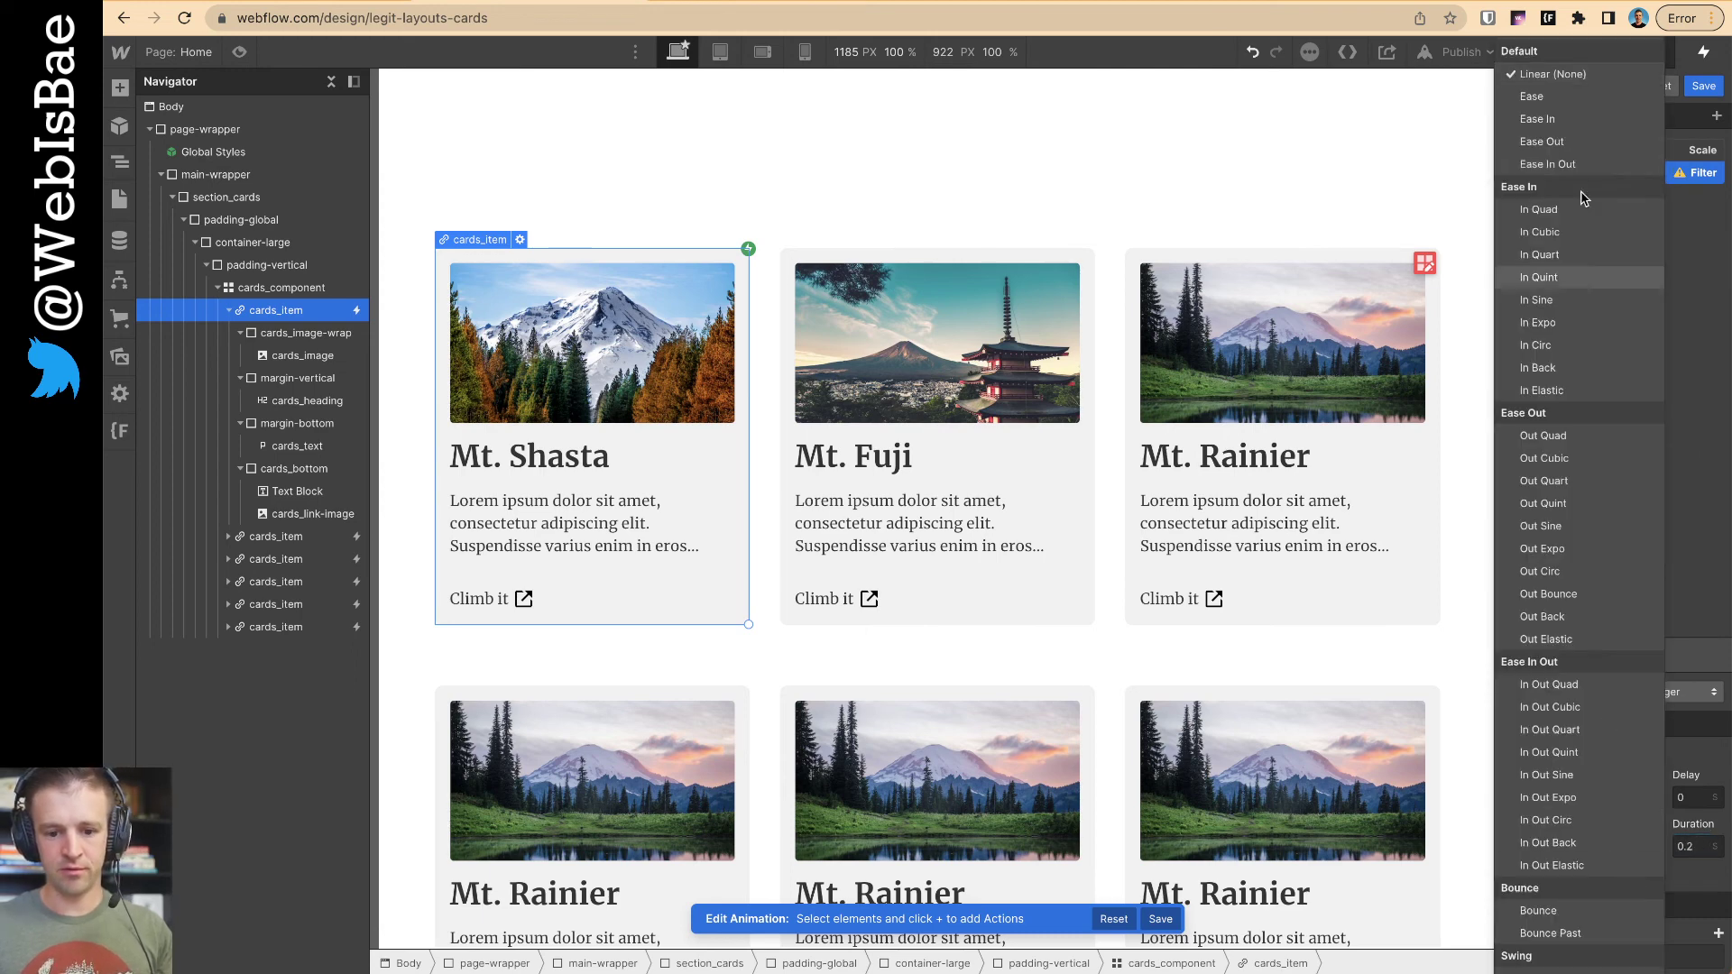
pyautogui.click(1568, 106)
# - Set the cards_hover-out Filter action to Brightness 100% and save the animation
pyautogui.click(1719, 933)
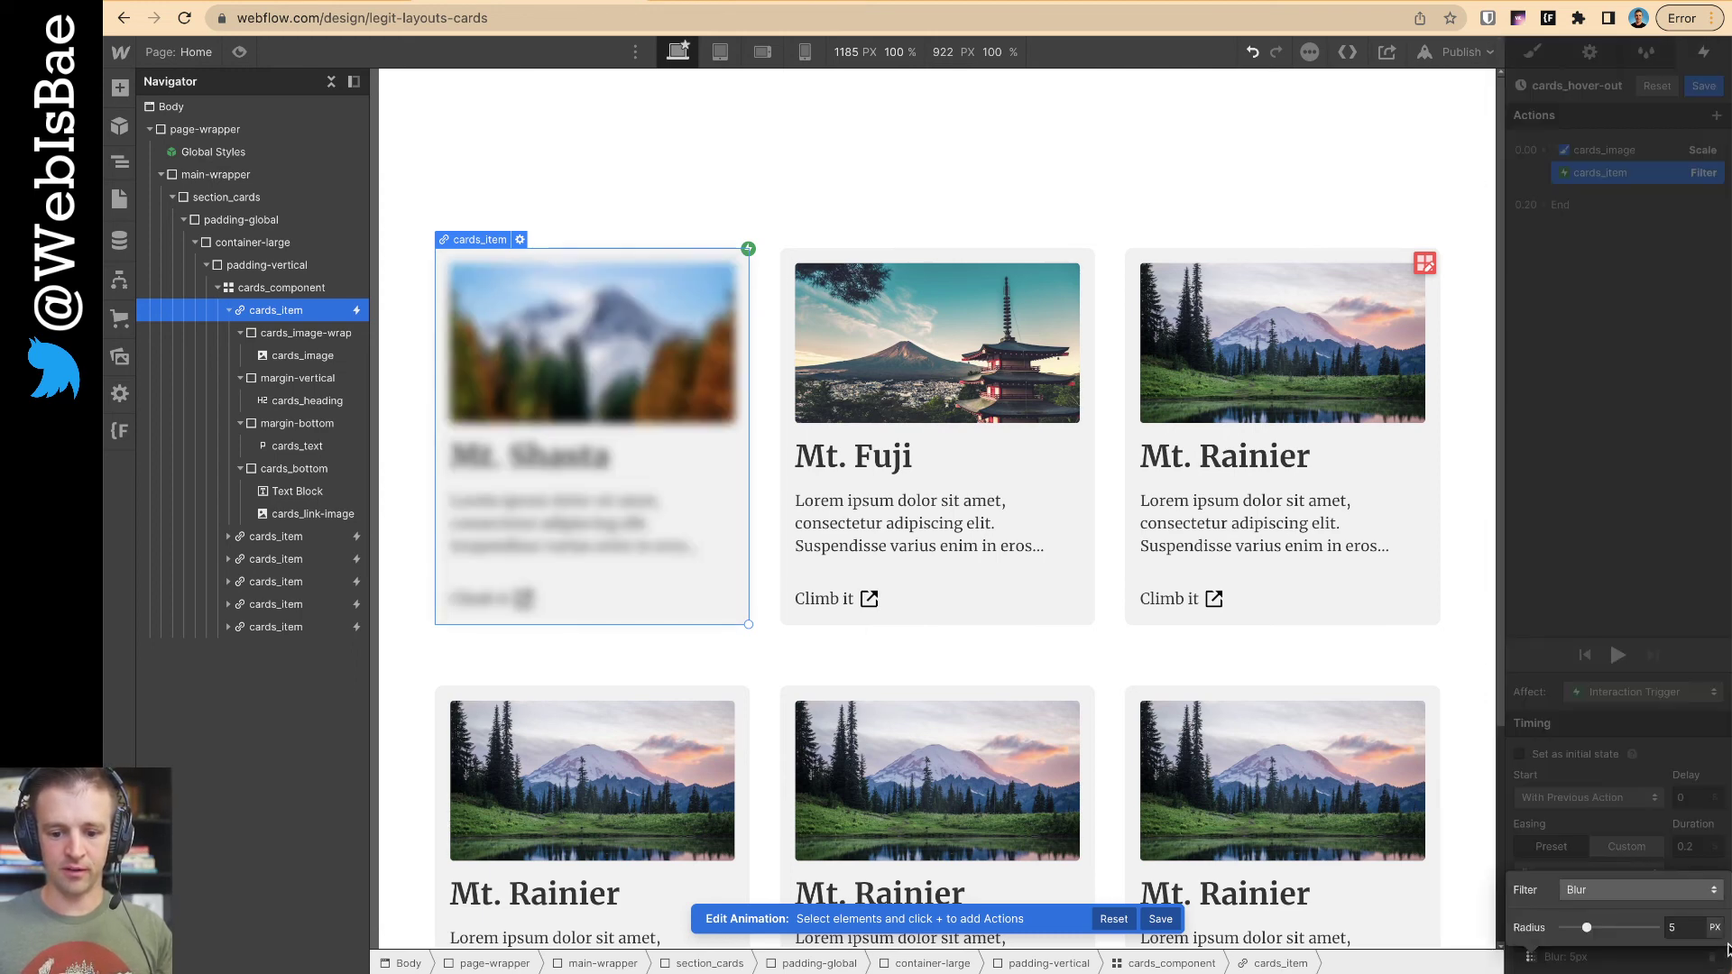
pyautogui.click(1629, 900)
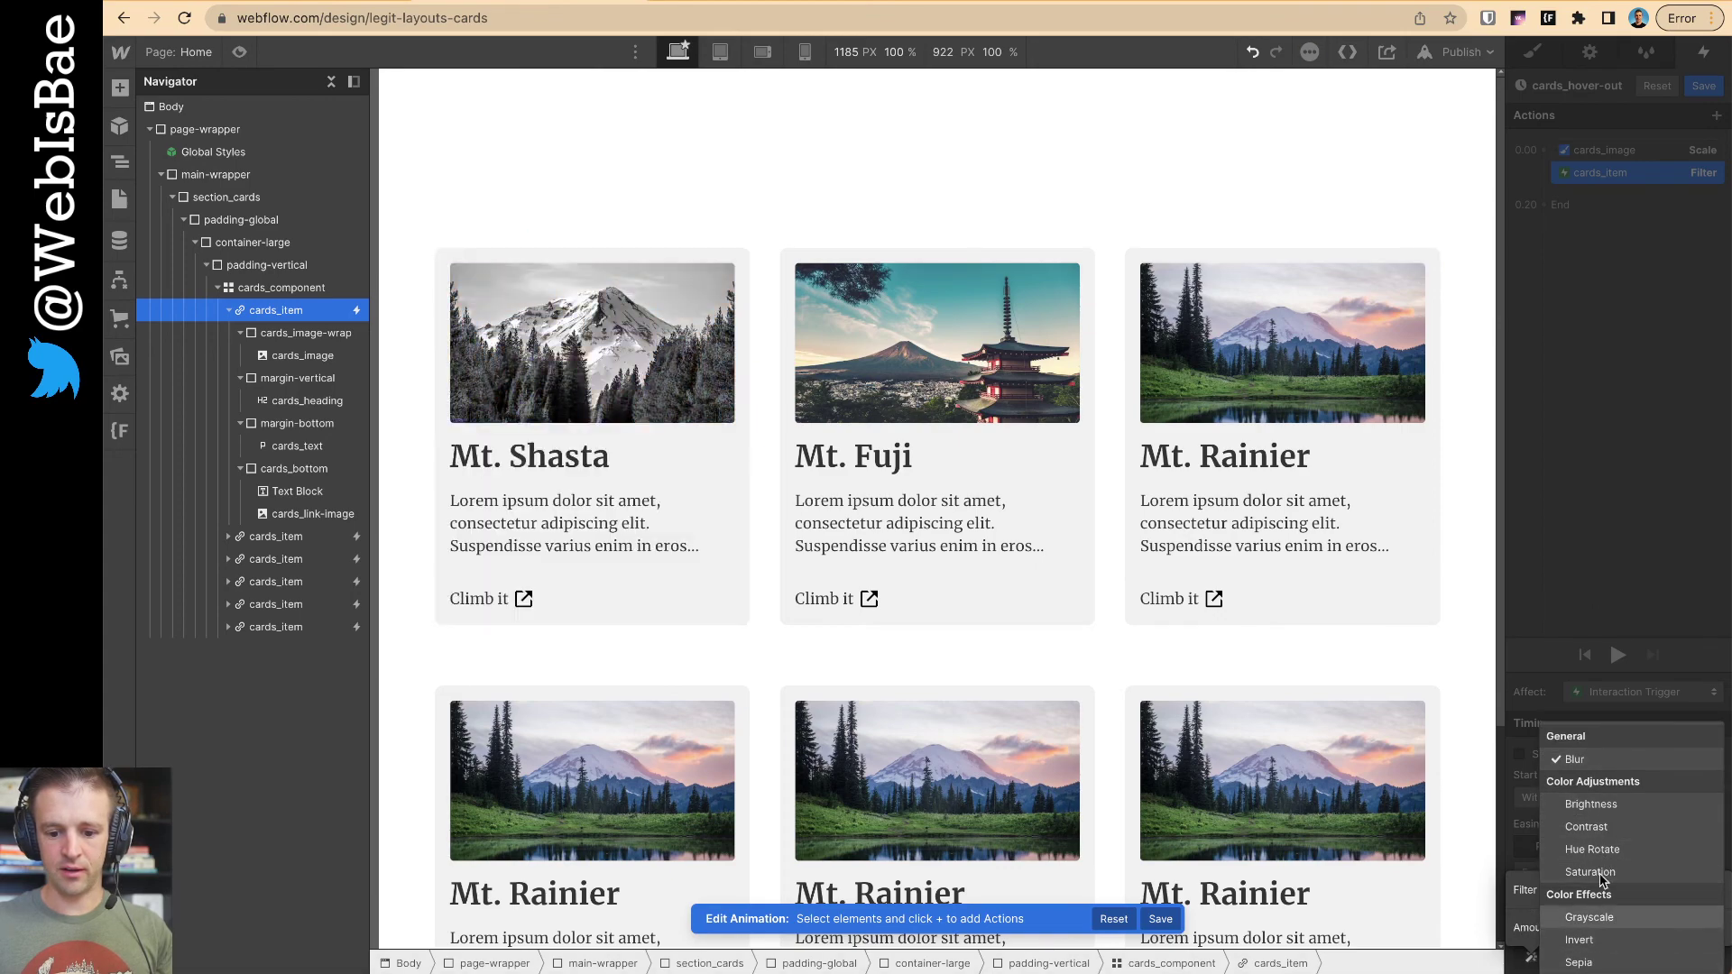
pyautogui.click(1591, 804)
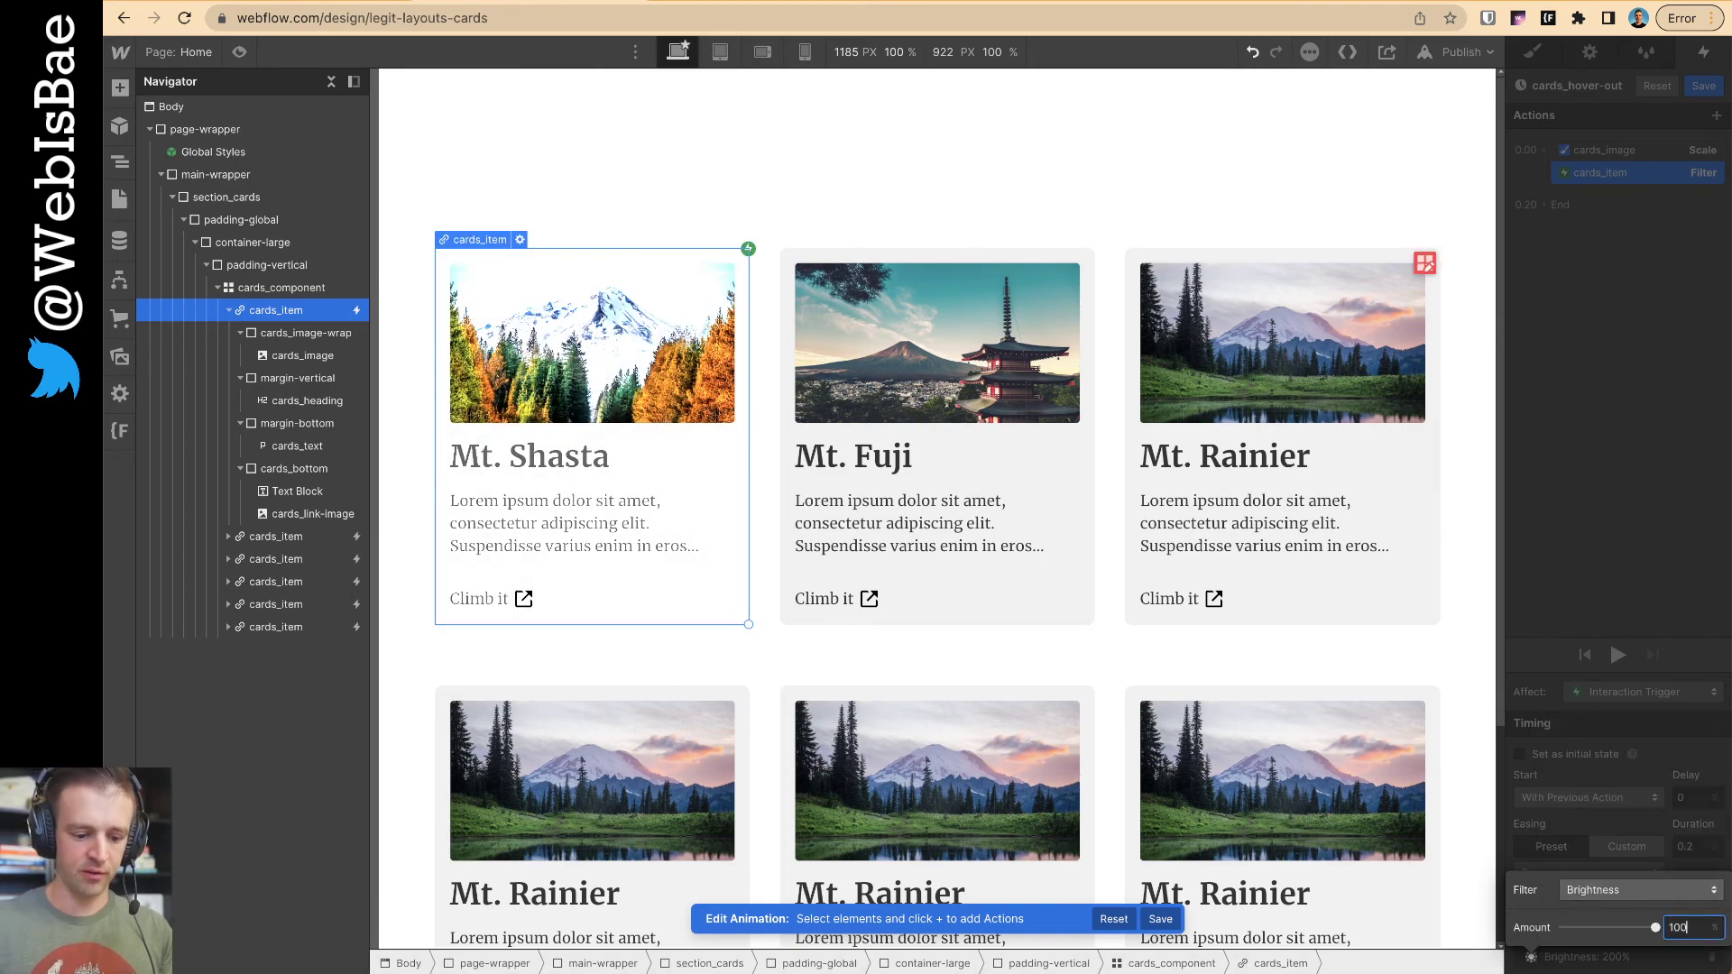
pyautogui.press('Return')
pyautogui.click(1703, 85)
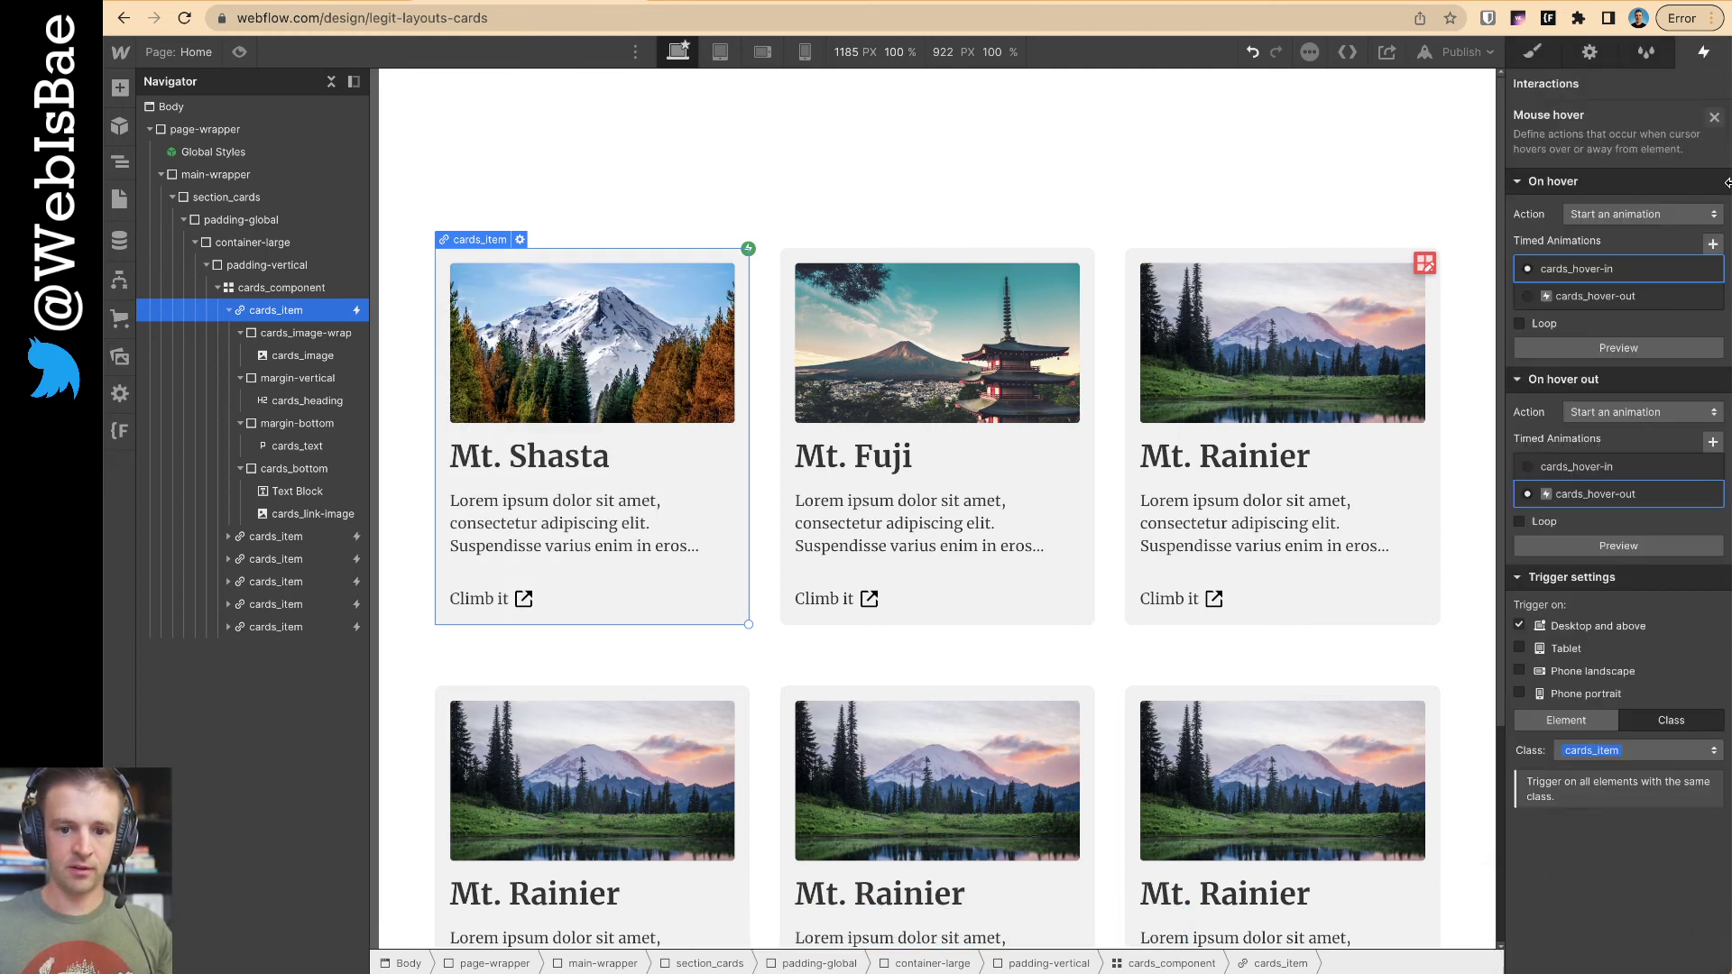
# - Preview the page, checking the card hover effect and moving keyboard focus back and forth through the cards
pyautogui.click(240, 52)
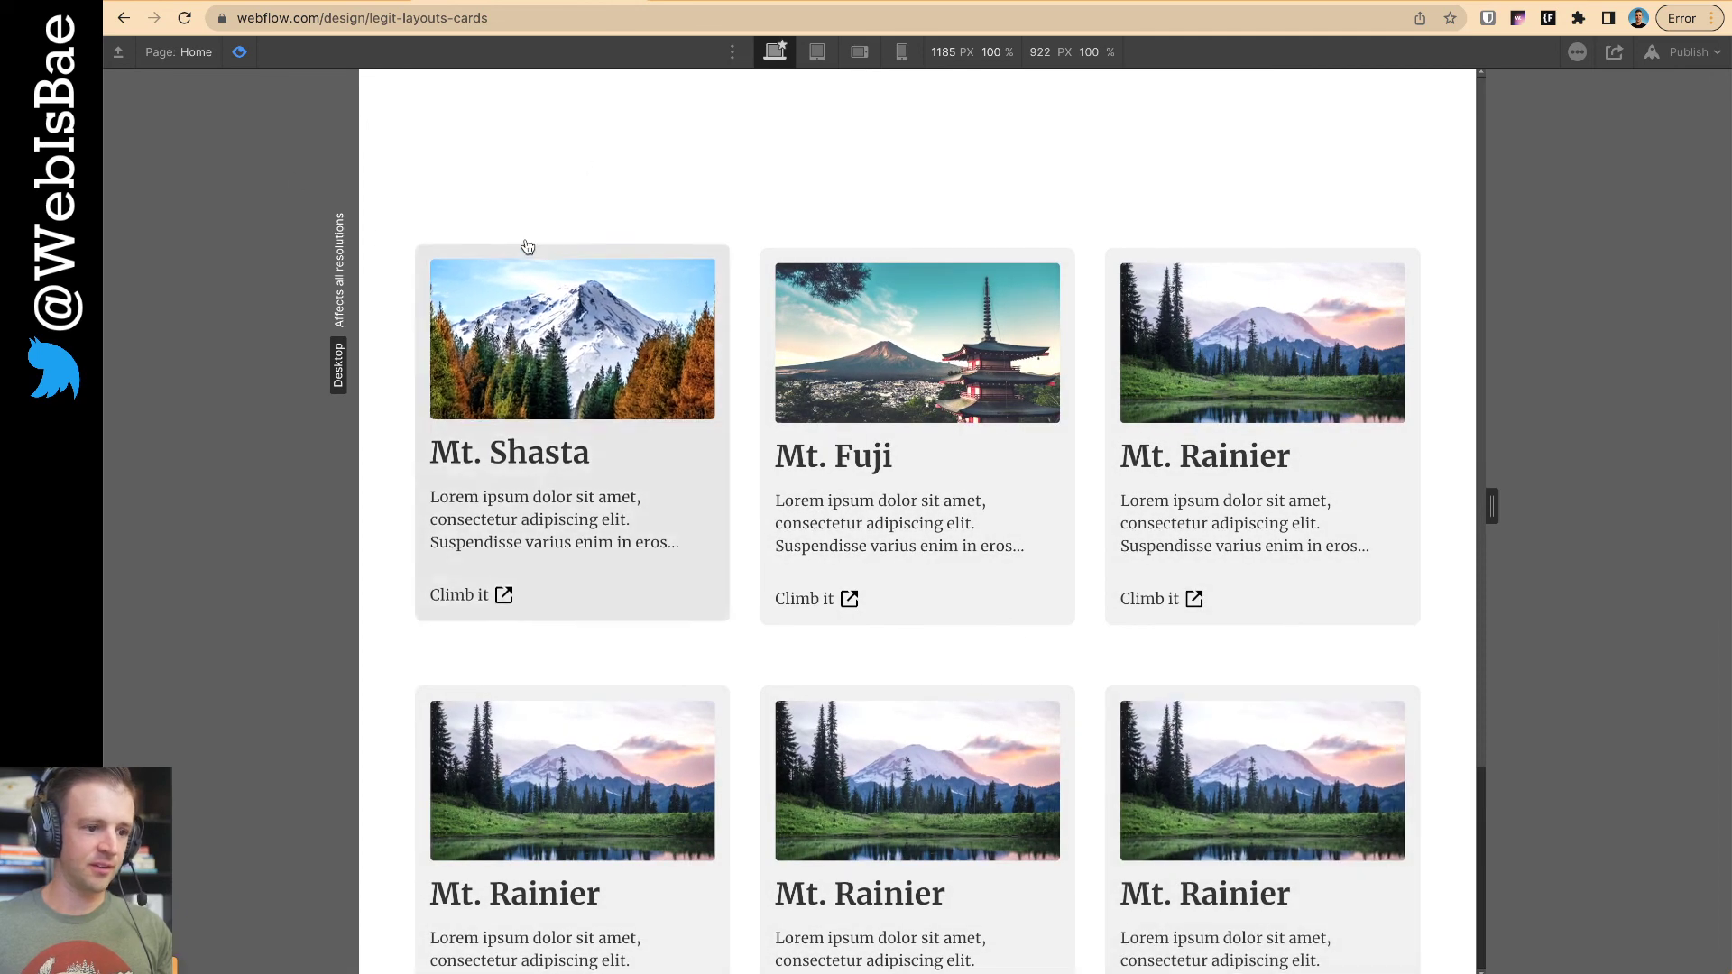
pyautogui.press('Tab')
pyautogui.press('Tab')
pyautogui.press('Tab')
pyautogui.press('Tab')
pyautogui.hotkey('shift', 'Tab')
pyautogui.hotkey('shift', 'Tab')
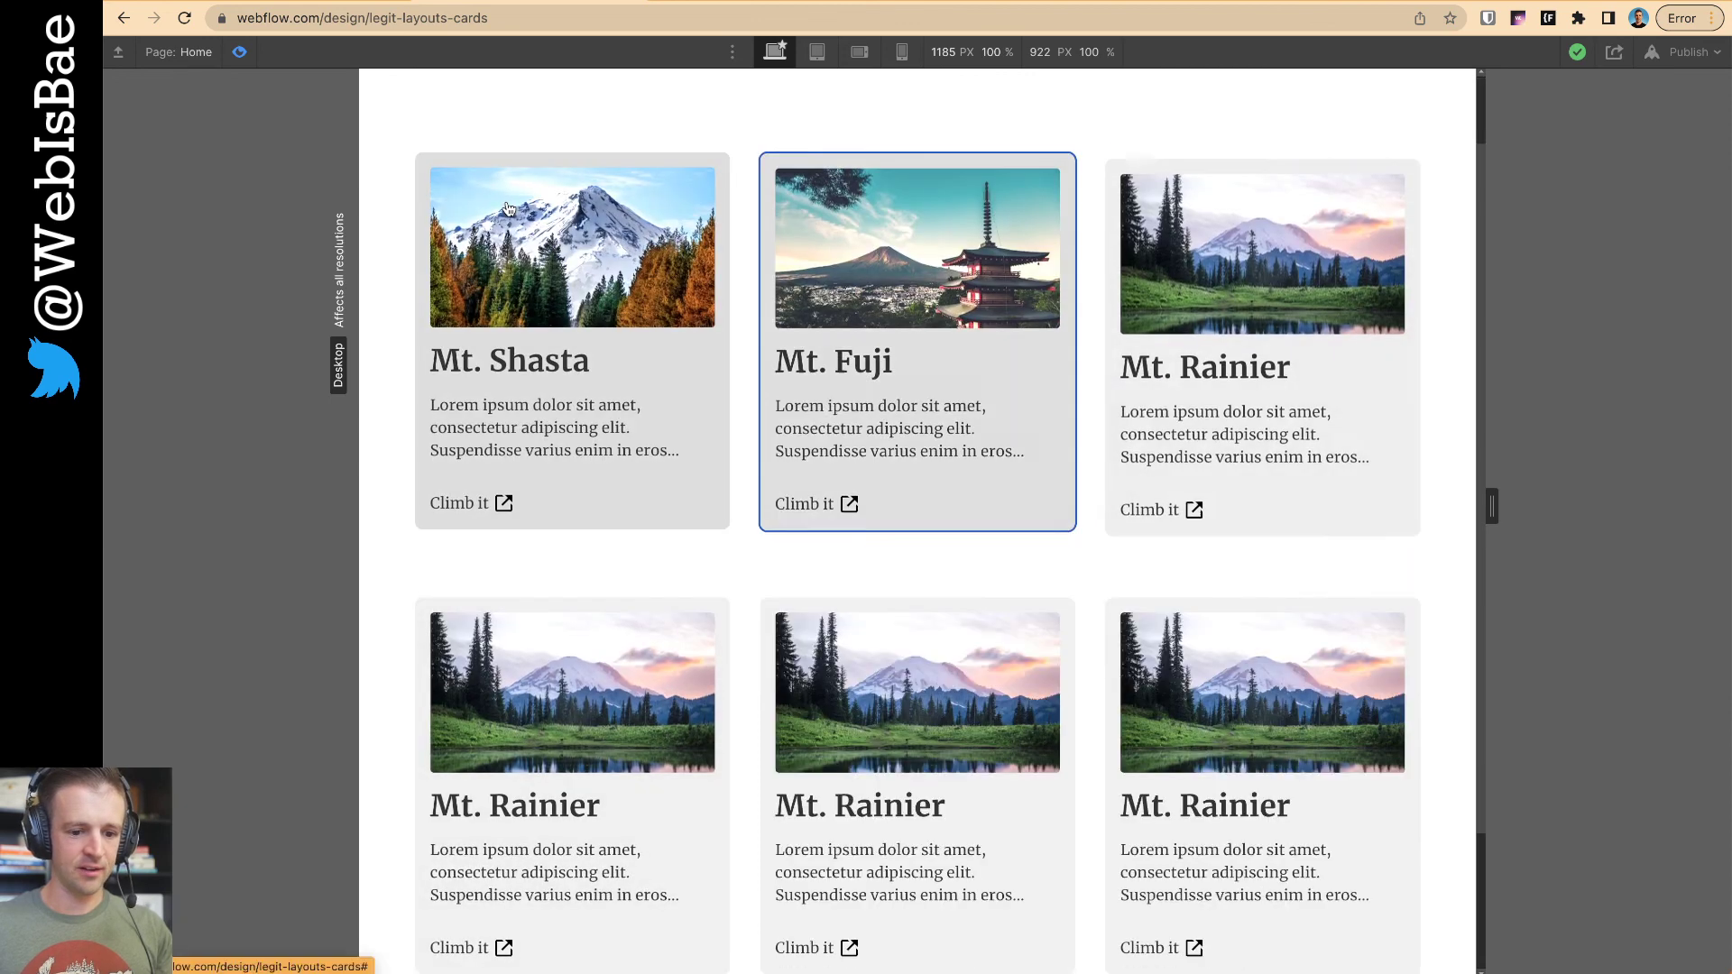
pyautogui.press('Tab')
pyautogui.press('Tab')
pyautogui.press('Tab')
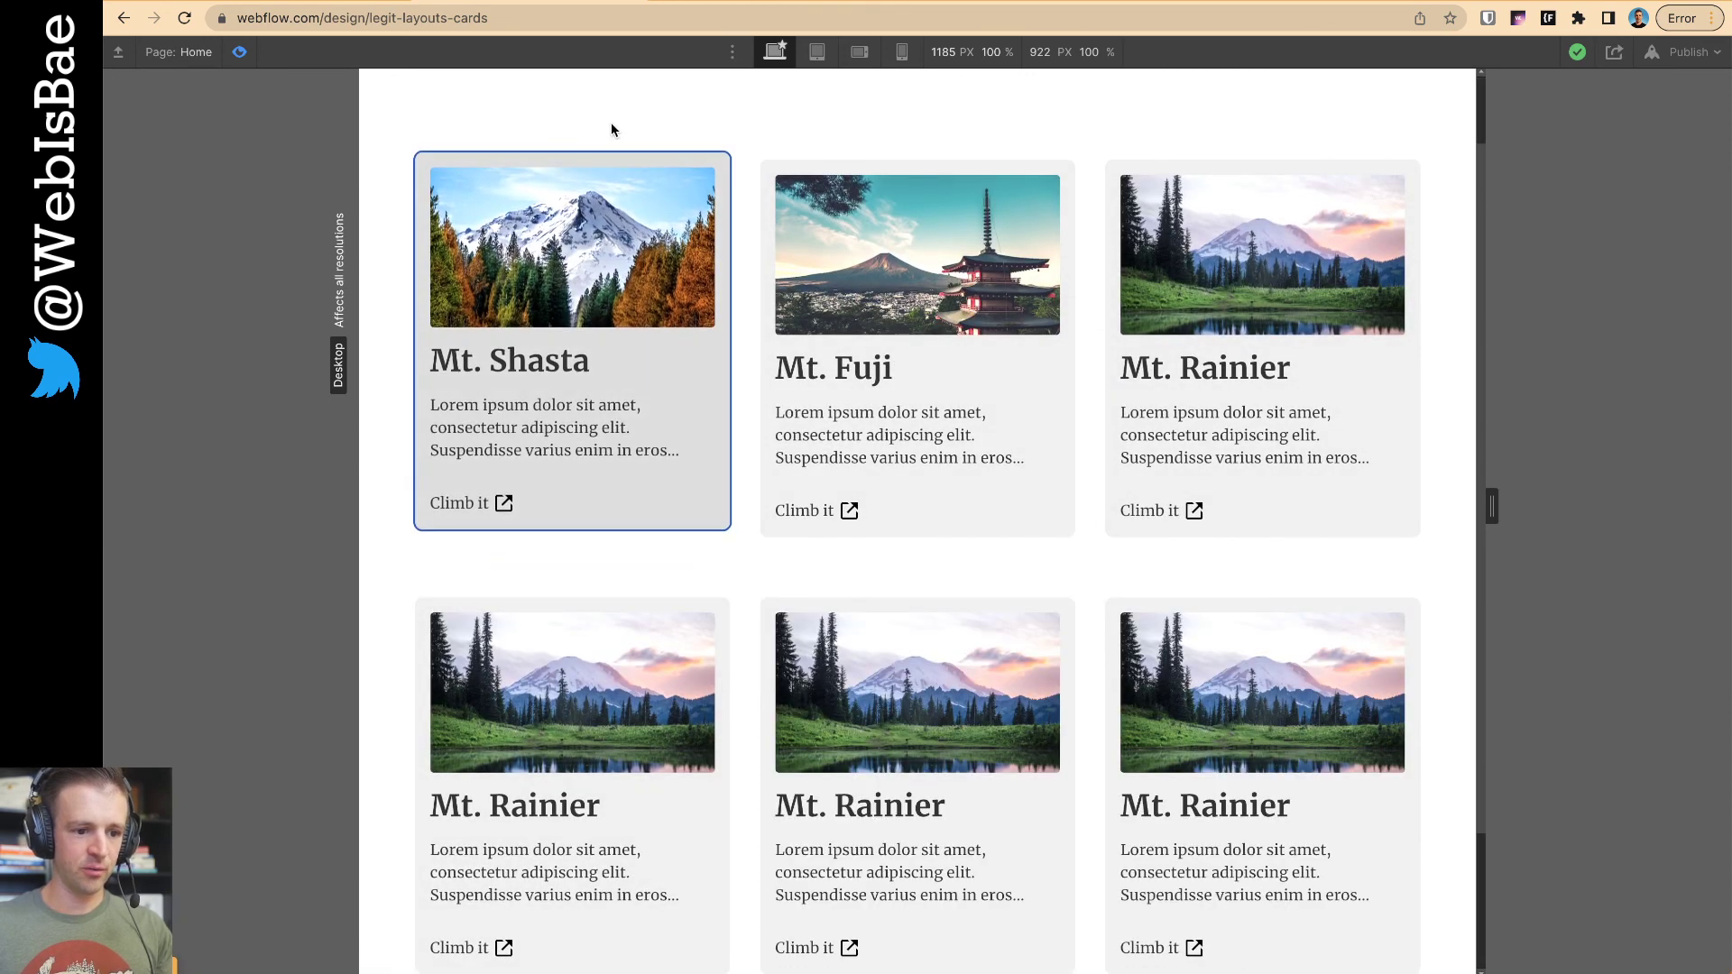
pyautogui.hotkey('shift', 'Tab')
pyautogui.hotkey('shift', 'Tab')
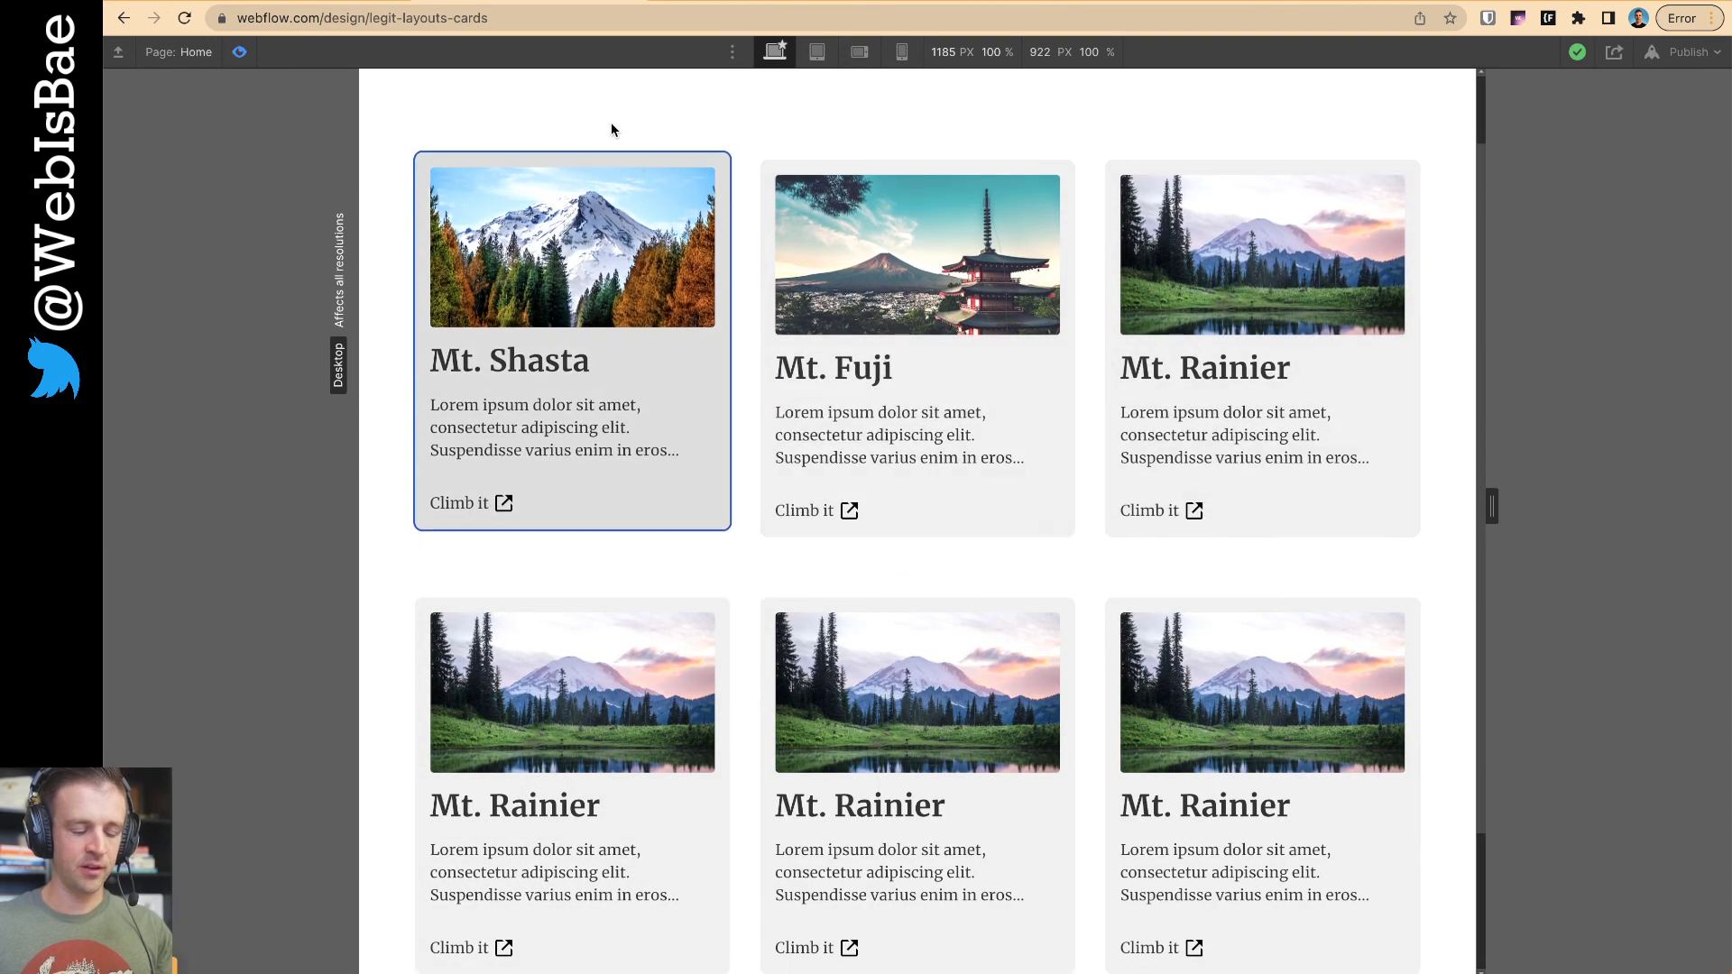
pyautogui.press('Tab')
pyautogui.press('Tab')
pyautogui.hotkey('shift', 'Tab')
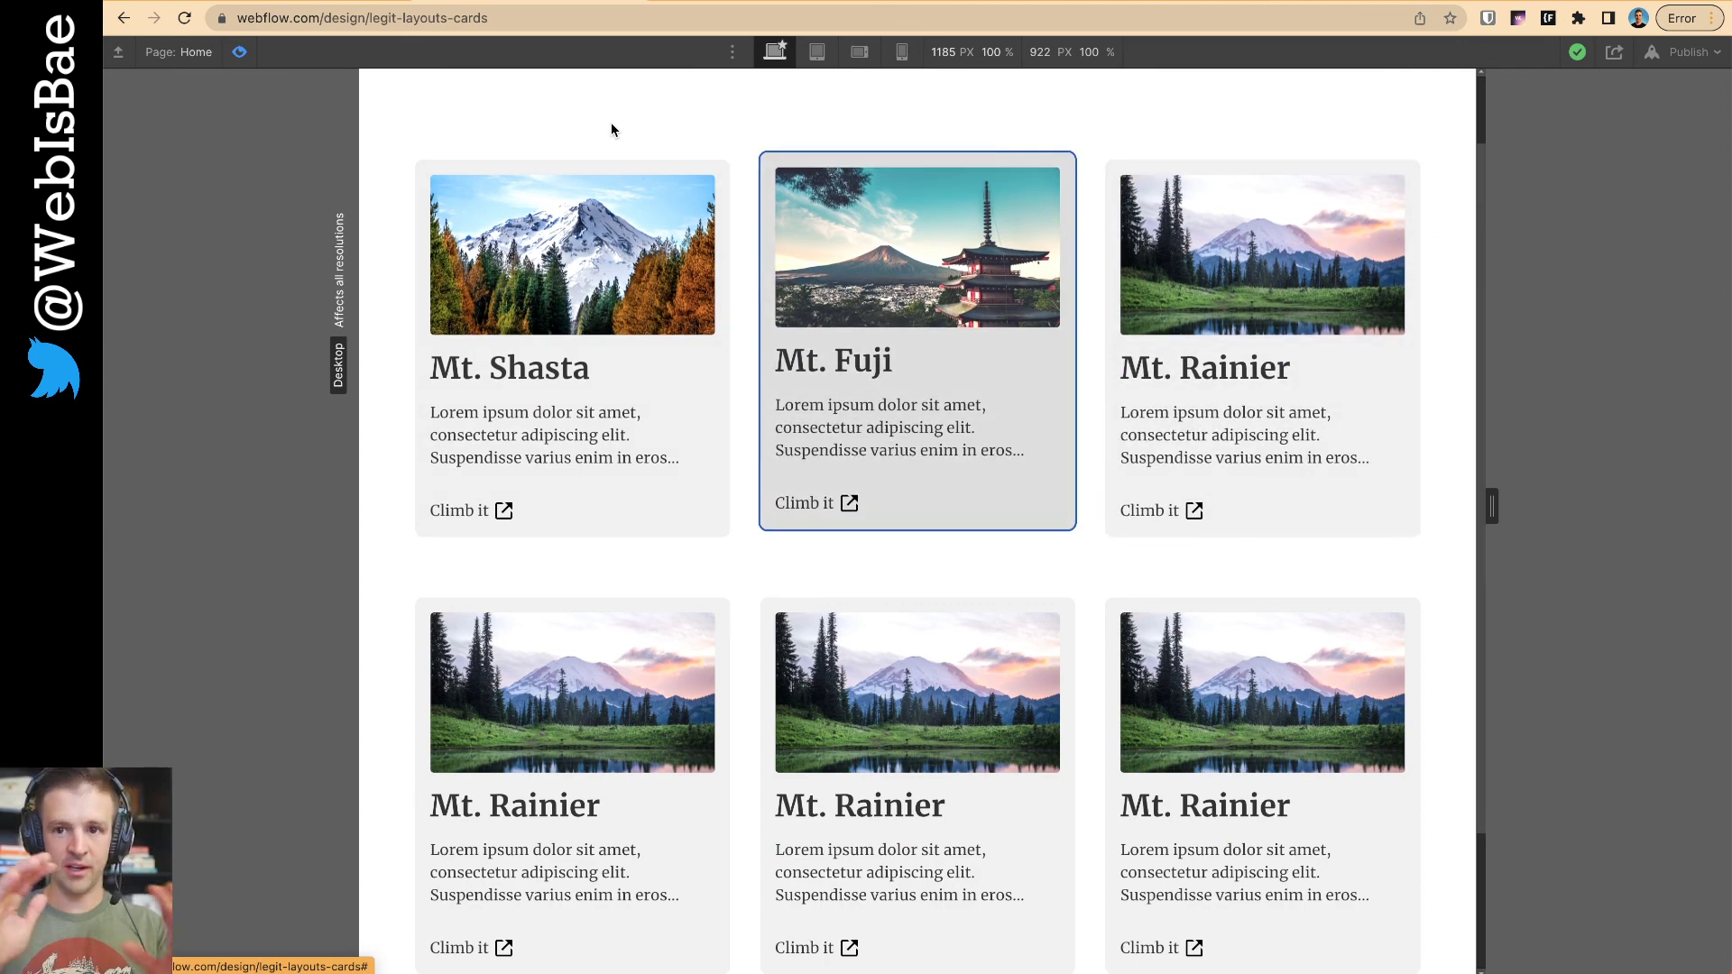
pyautogui.click(239, 52)
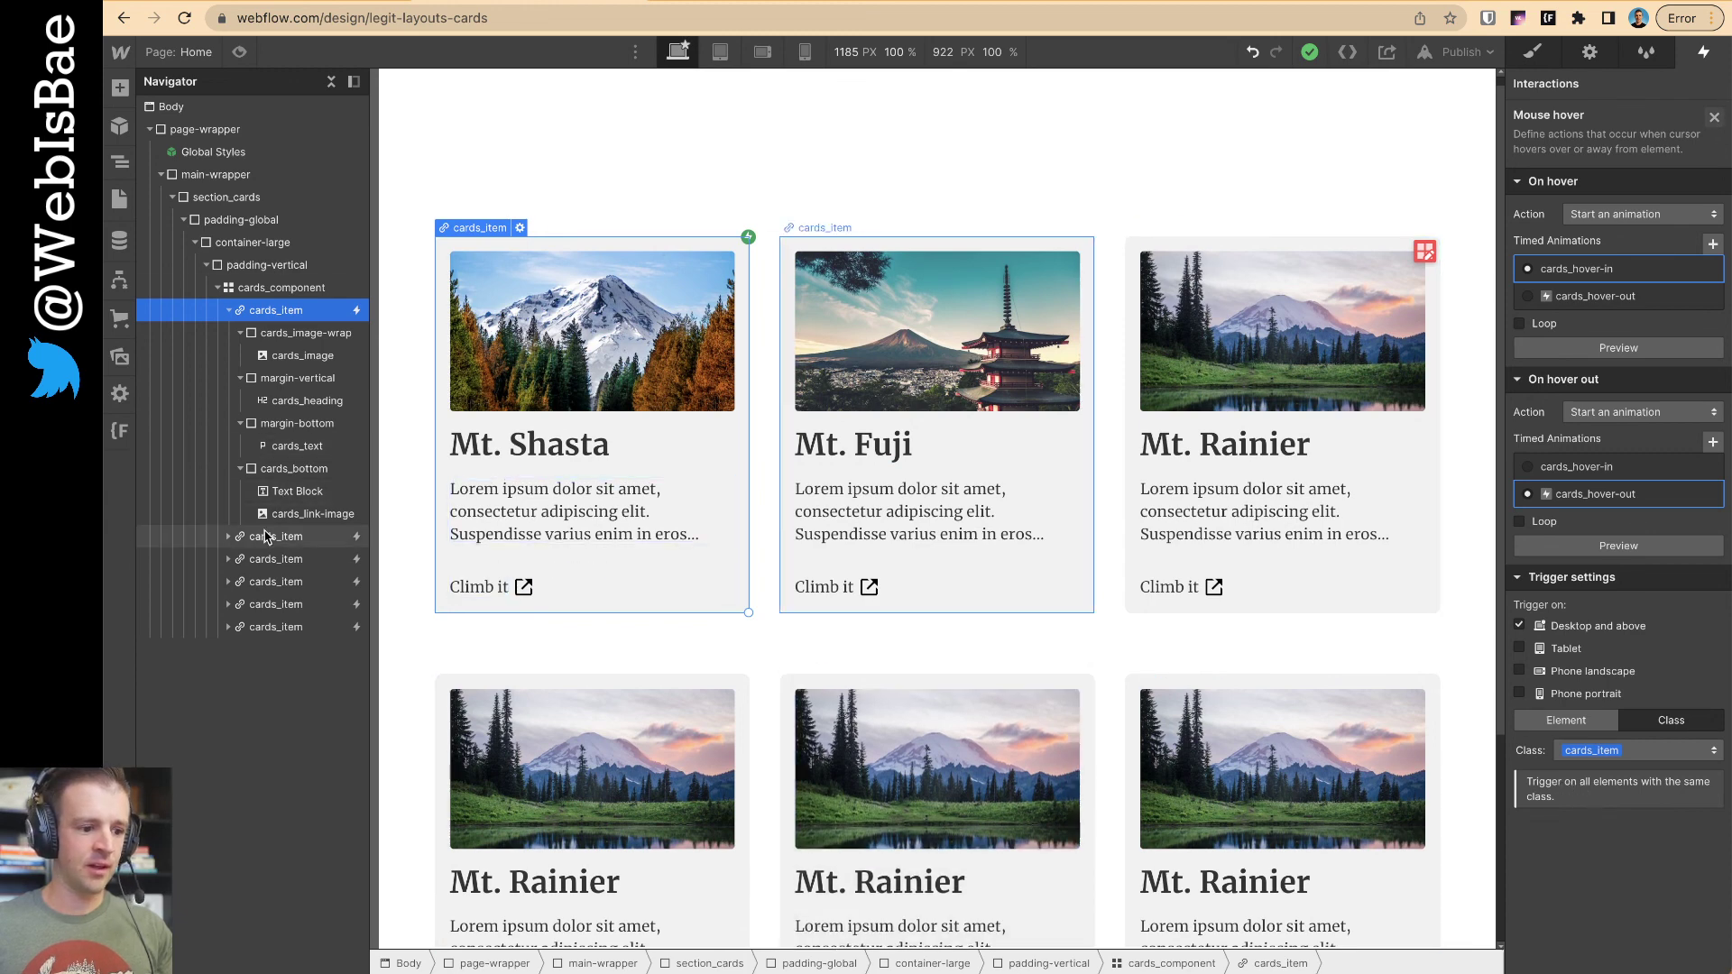
# - Delete the last three cards_item cards so only the Mt. Shasta, Mt. Fuji and first Mt. Rainier cards remain
pyautogui.click(265, 561)
pyautogui.click(264, 604)
pyautogui.click(271, 583)
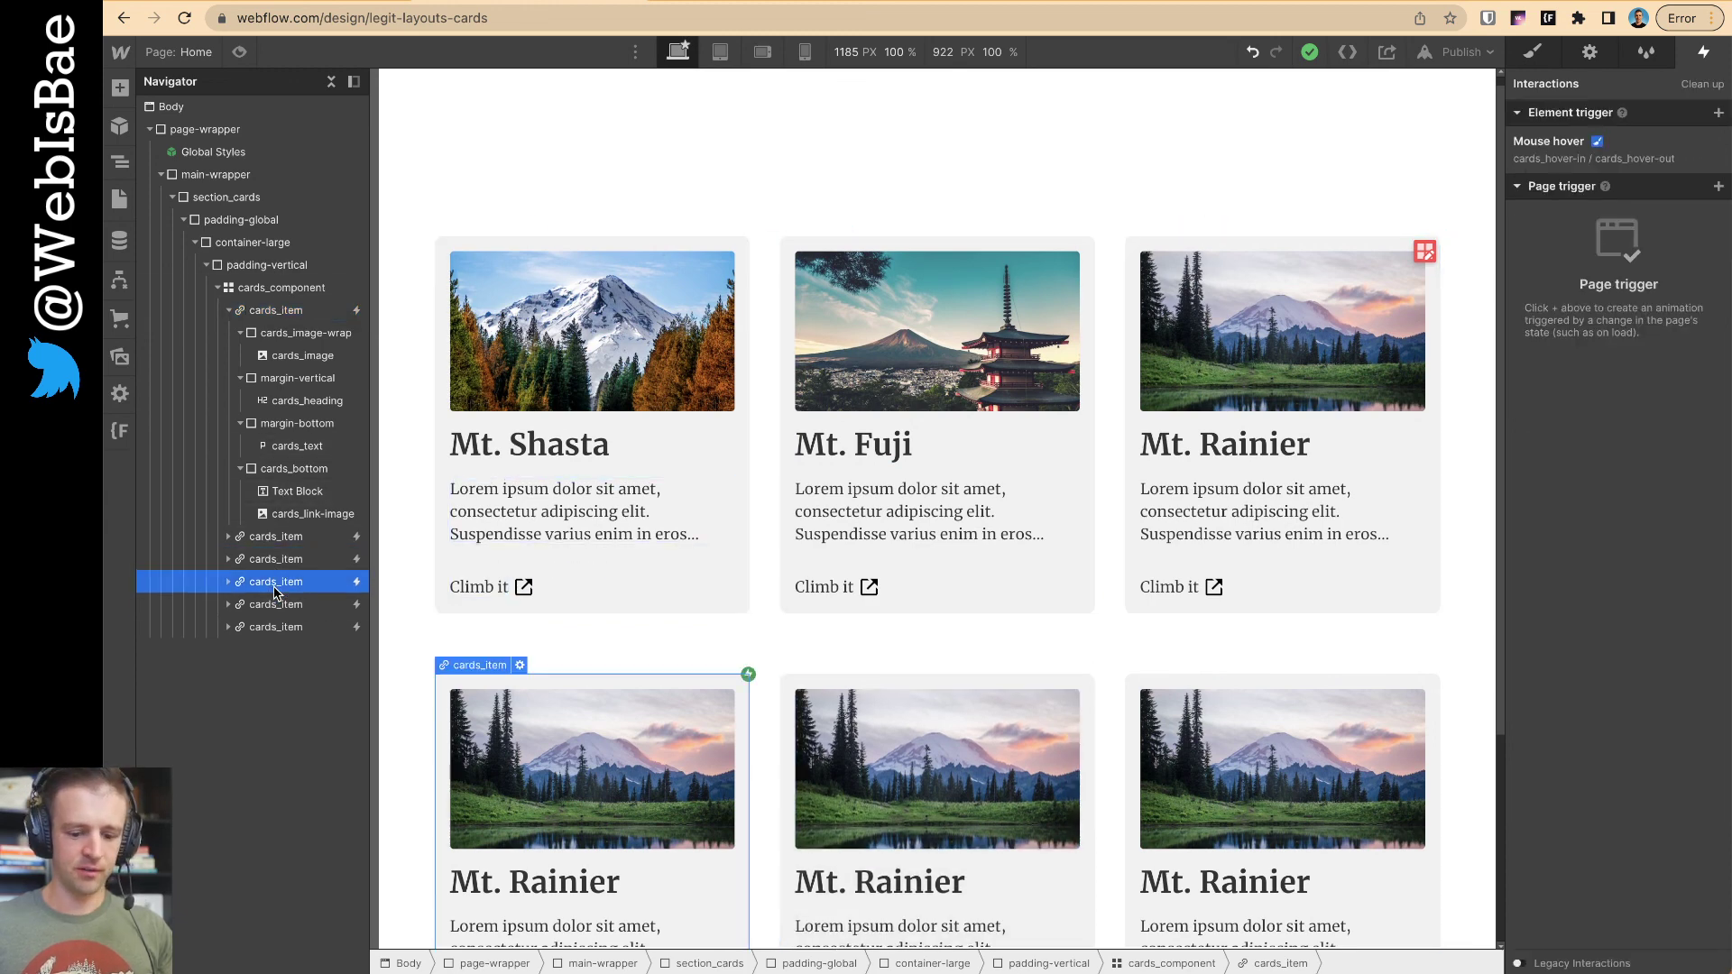
pyautogui.press('Delete')
pyautogui.press('Delete')
pyautogui.press('Delete')
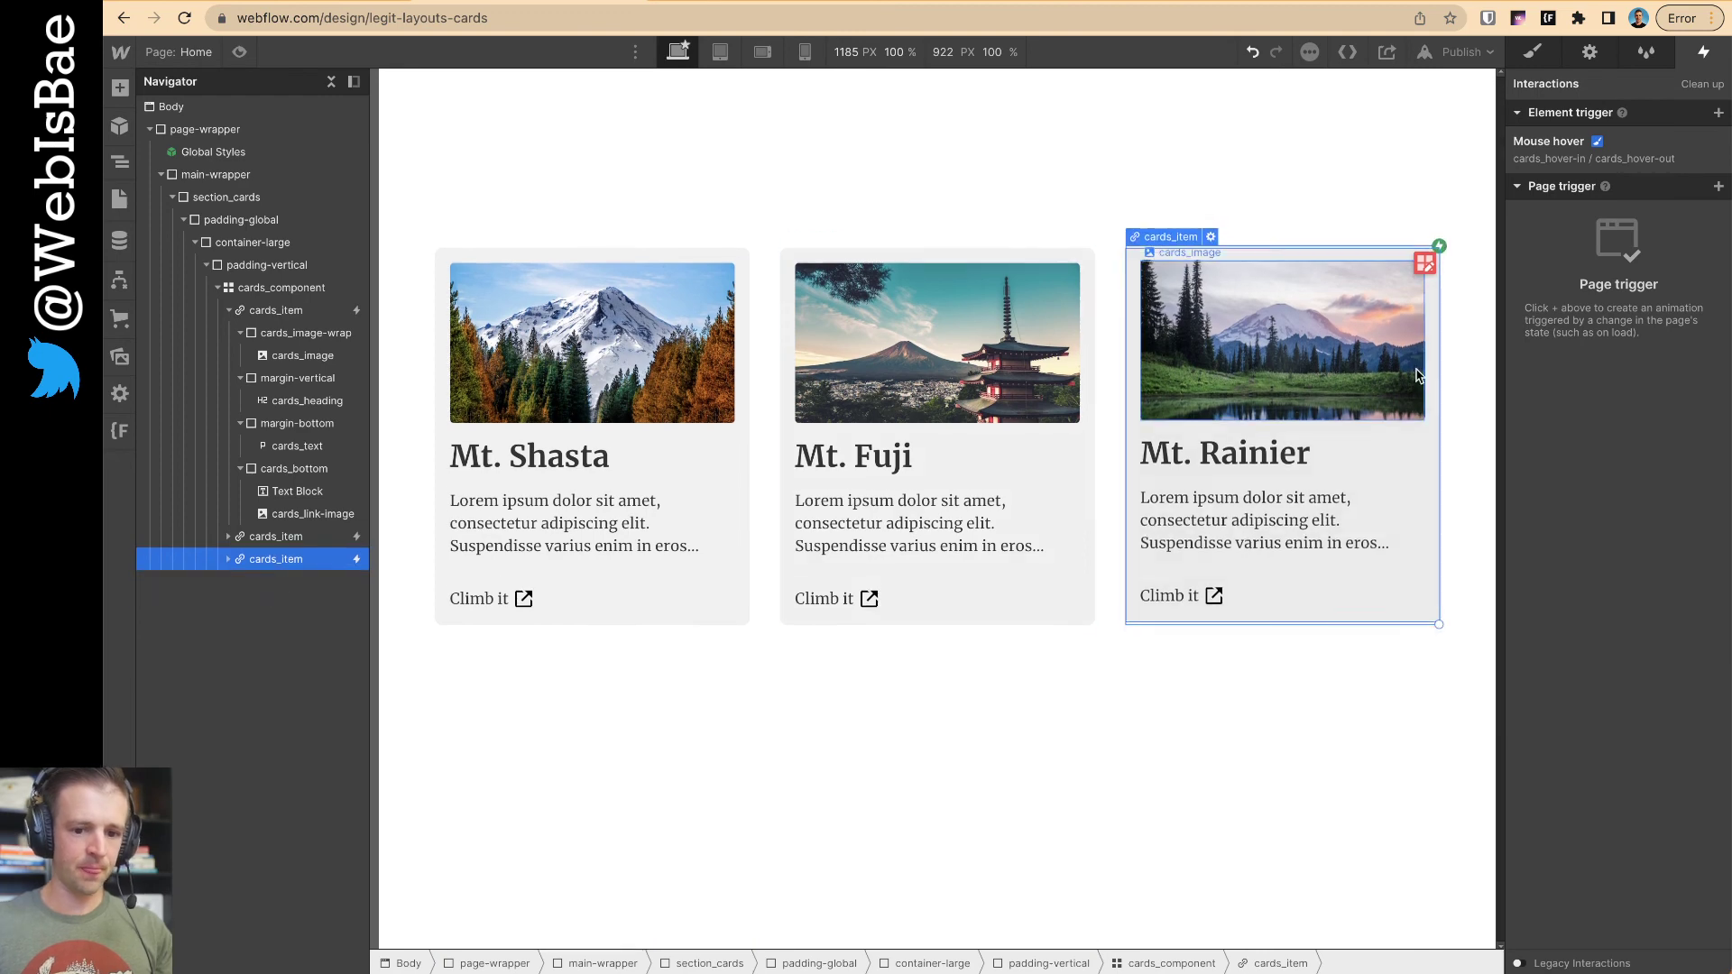
# - Switch to the Notion Agenda page, review the Cards checklist from Client First v2 to interaction Design, and return to Webflow
pyautogui.click(1554, 50)
pyautogui.click(720, 0)
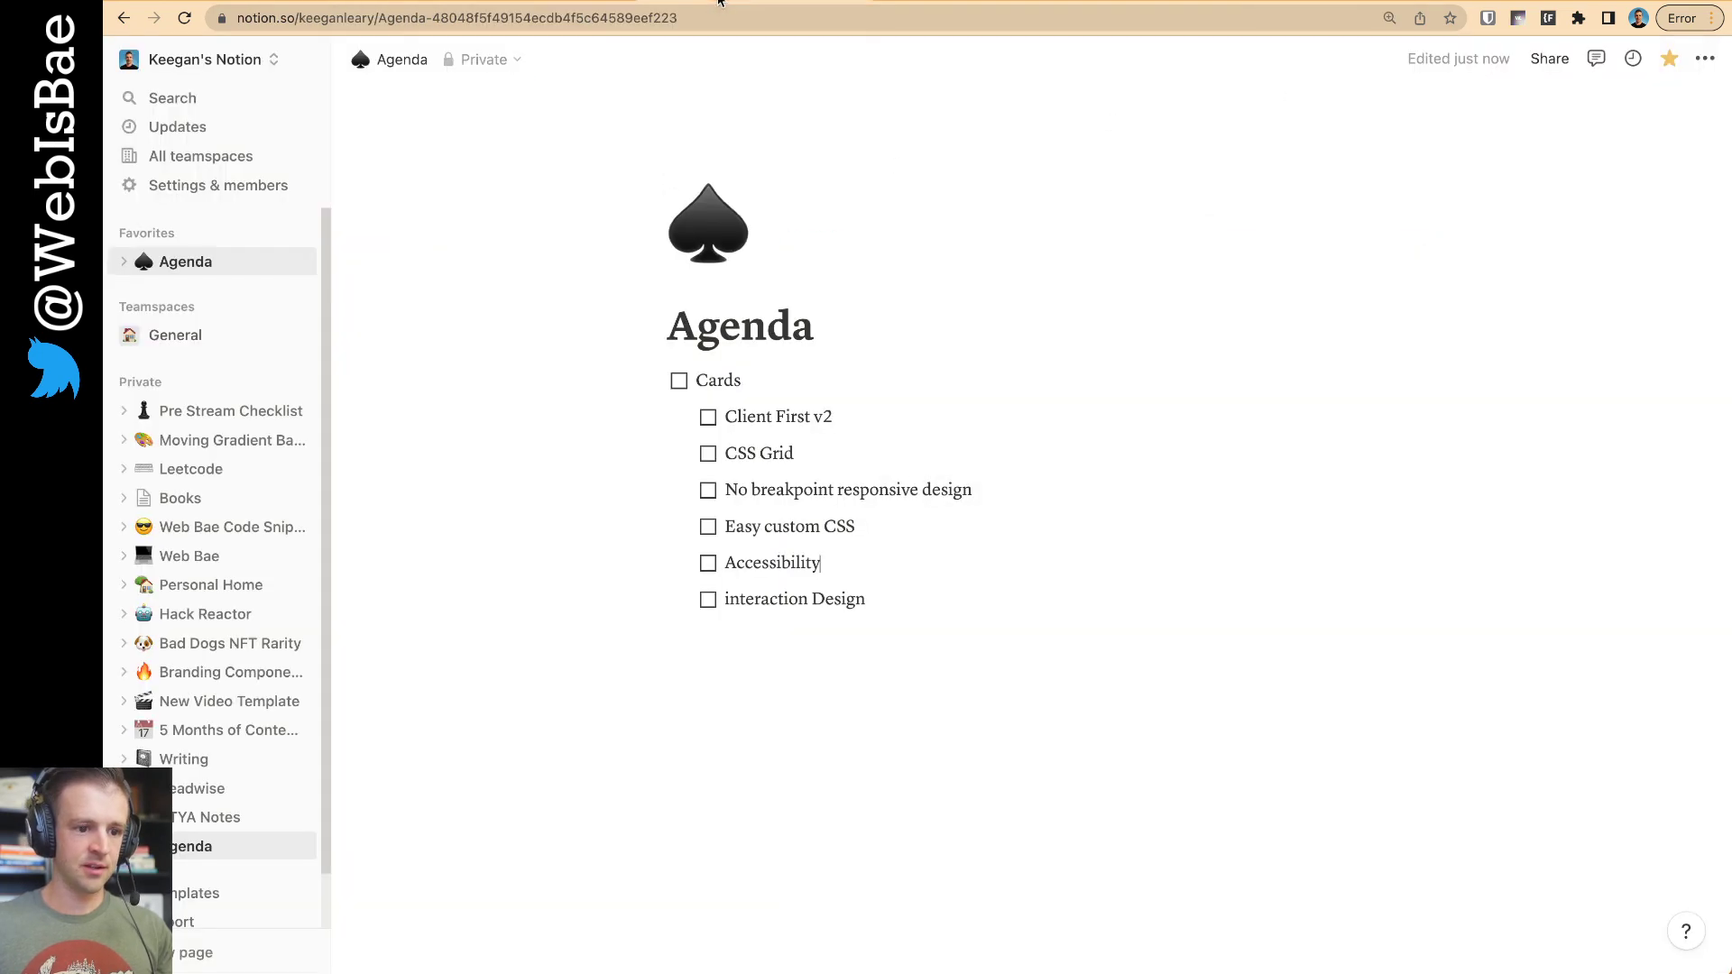
pyautogui.moveTo(774, 432); pyautogui.dragTo(840, 596)
pyautogui.click(840, 598)
pyautogui.click(537, 2)
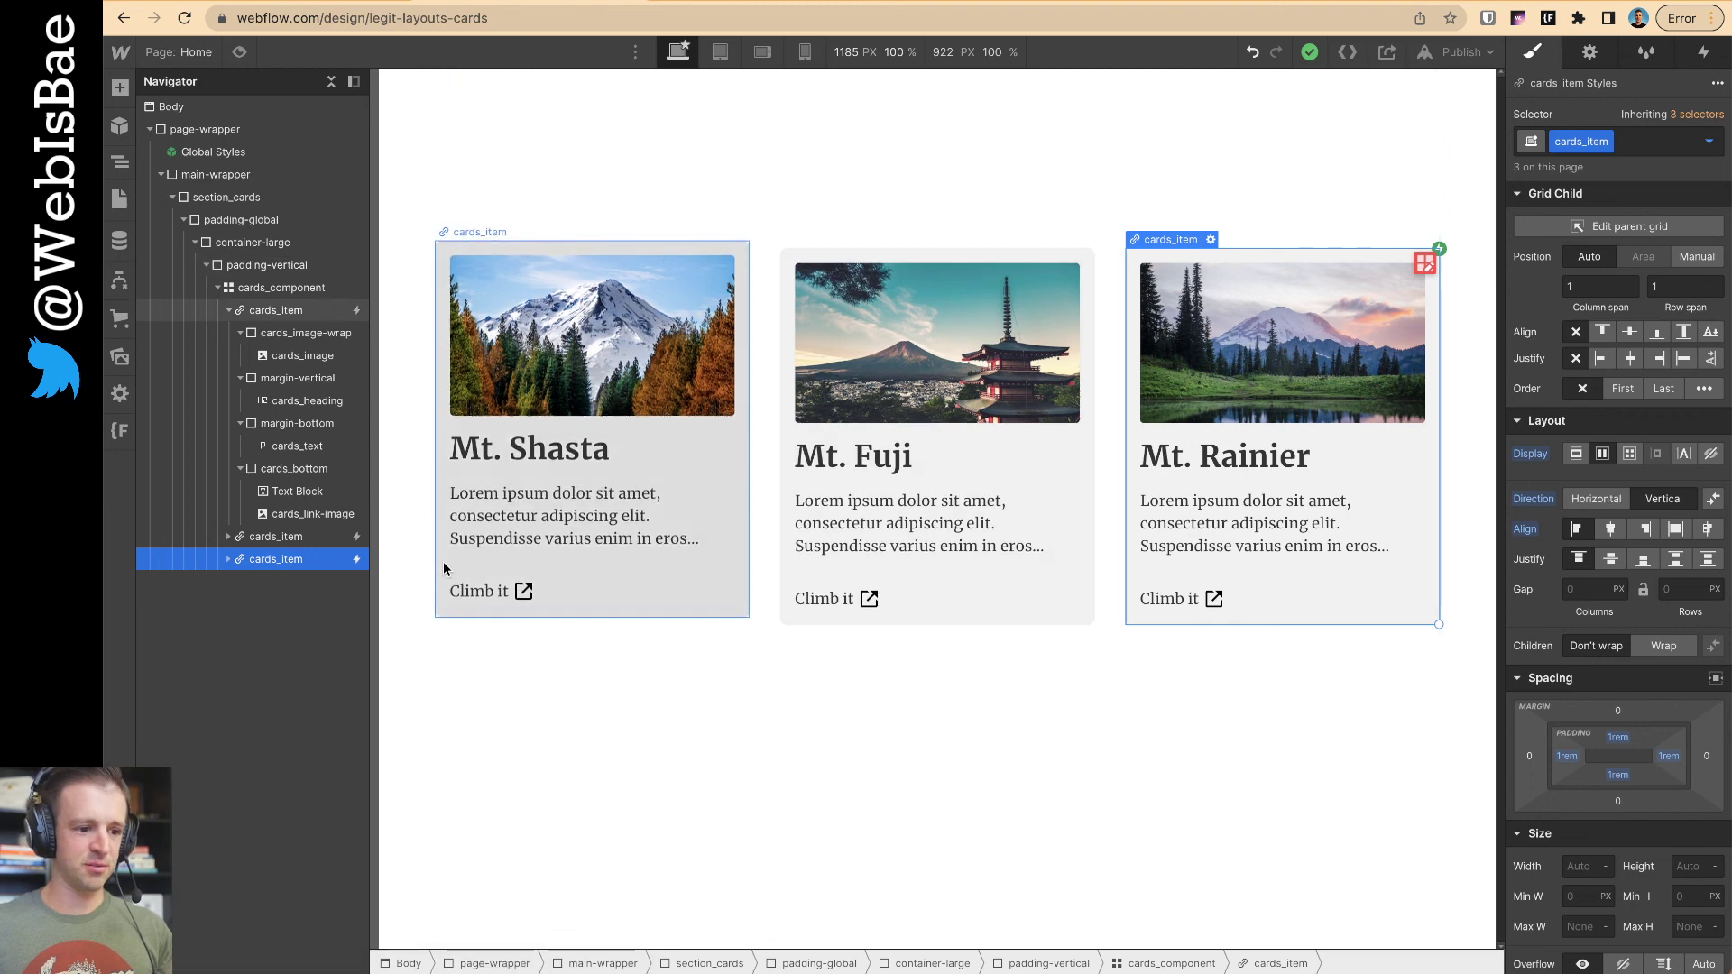
# - Inspect the styles of section_cards and of the first cards_item, including its typography, background and border settings
pyautogui.click(230, 196)
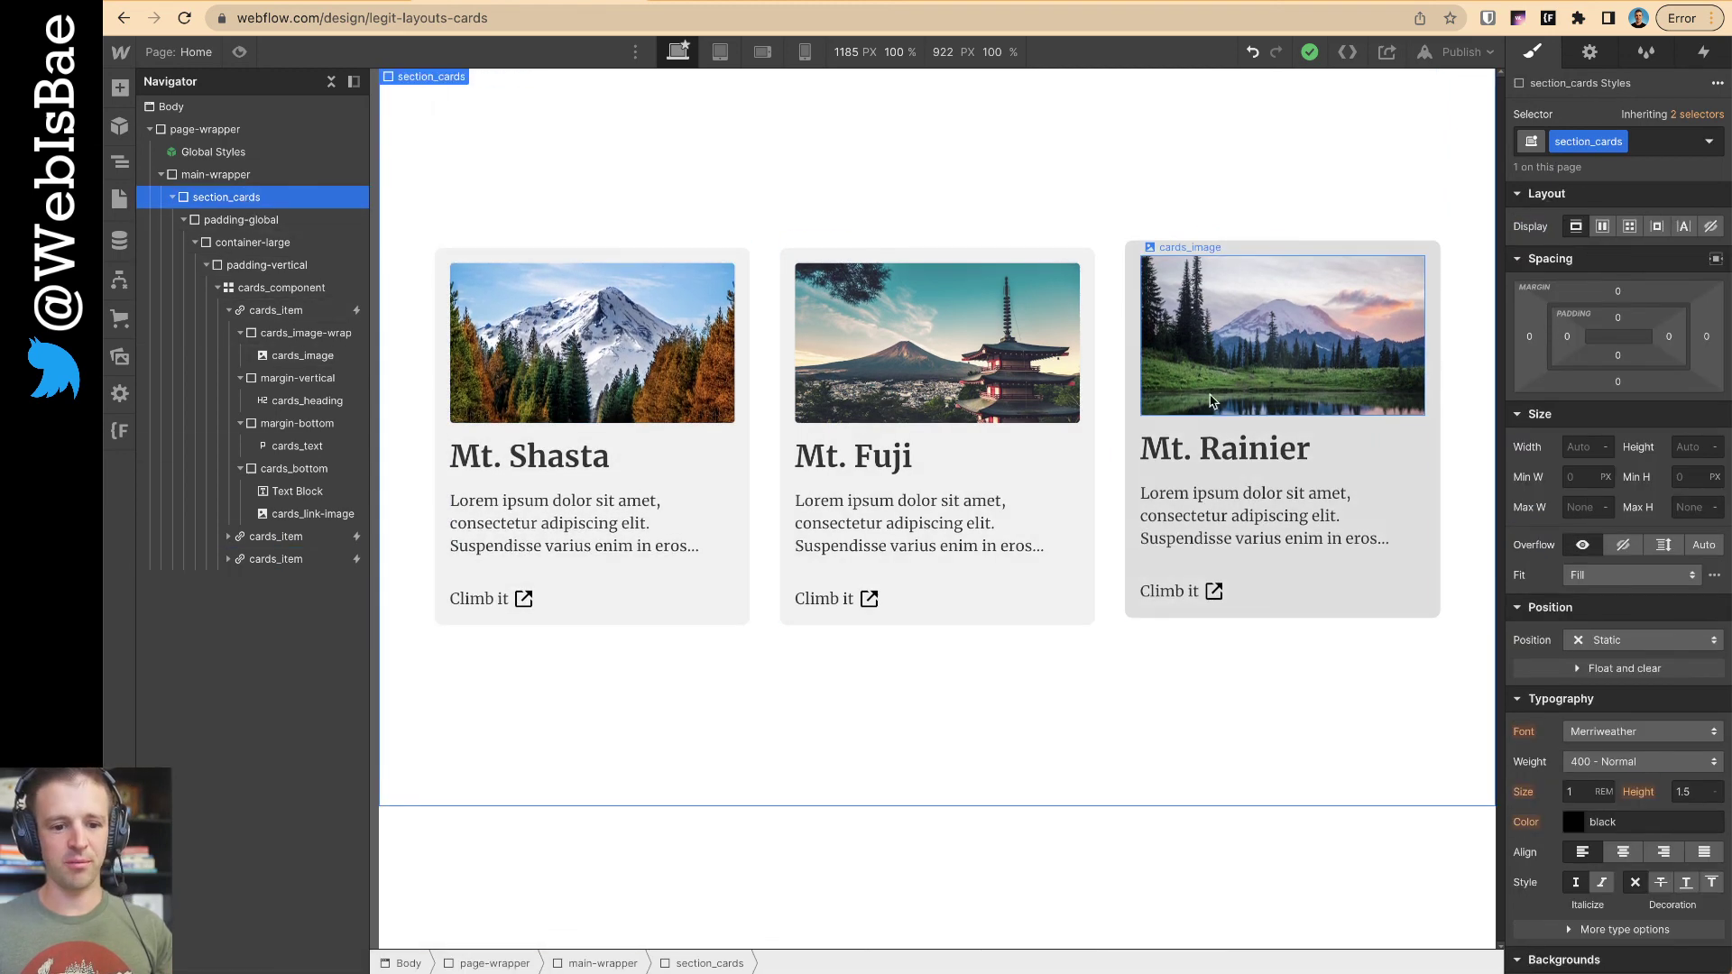
pyautogui.click(706, 472)
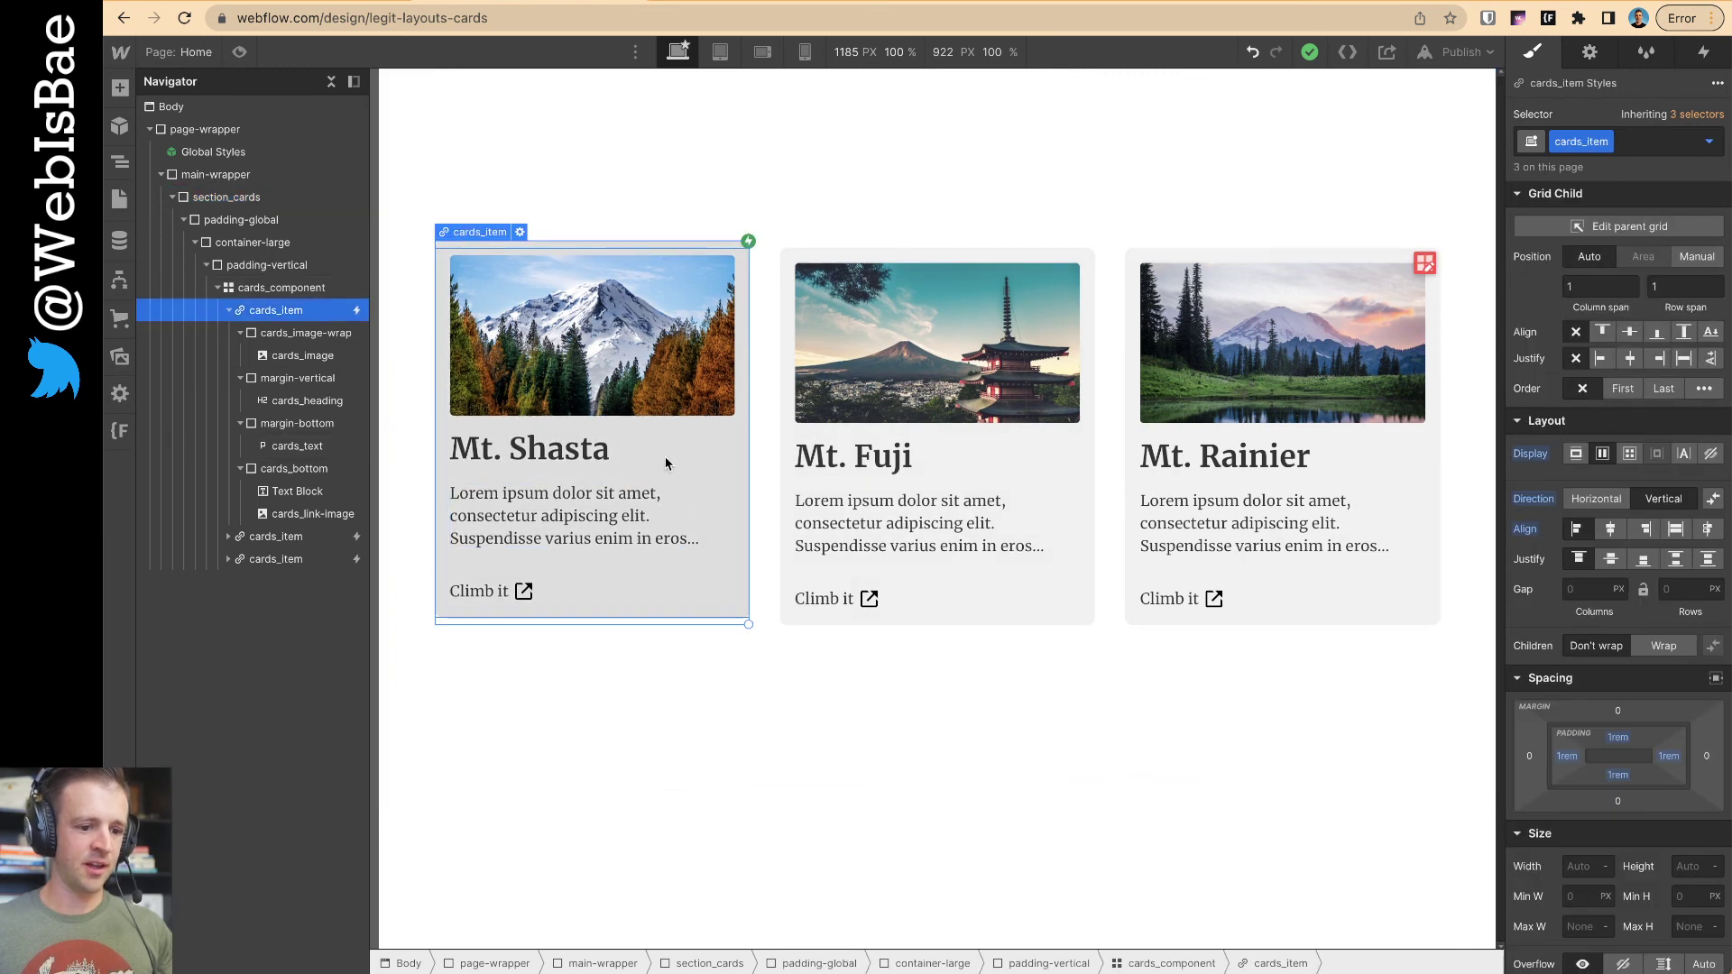
pyautogui.scroll(-5, 1597, 559)
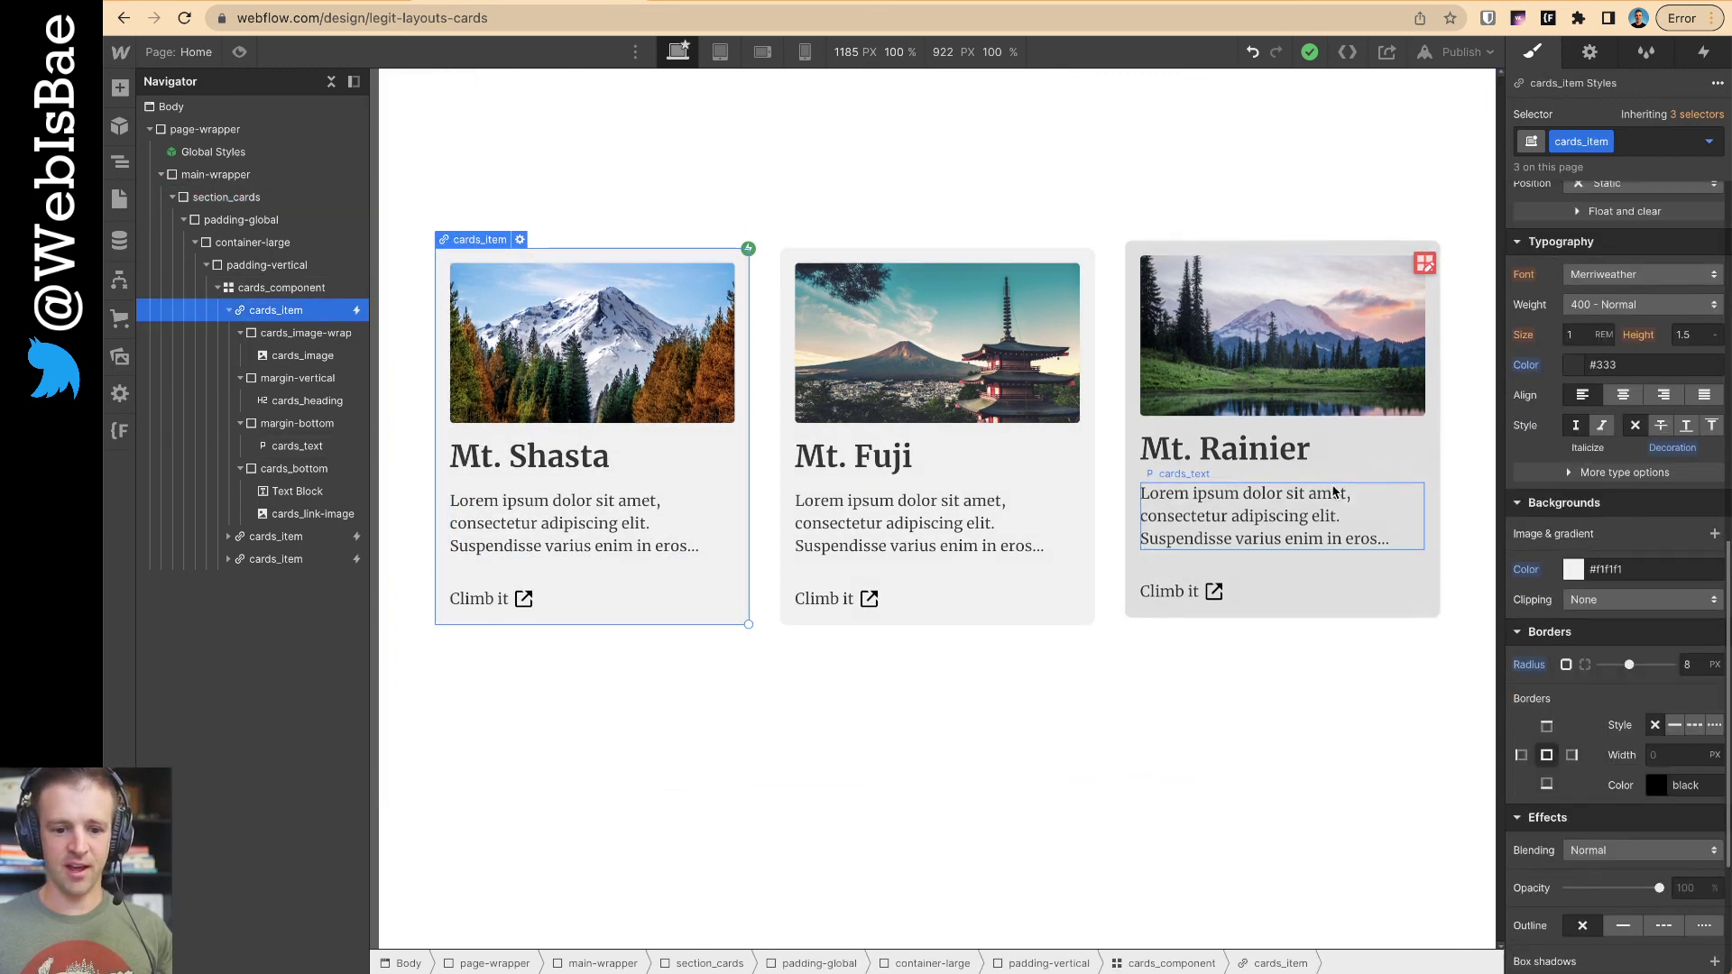